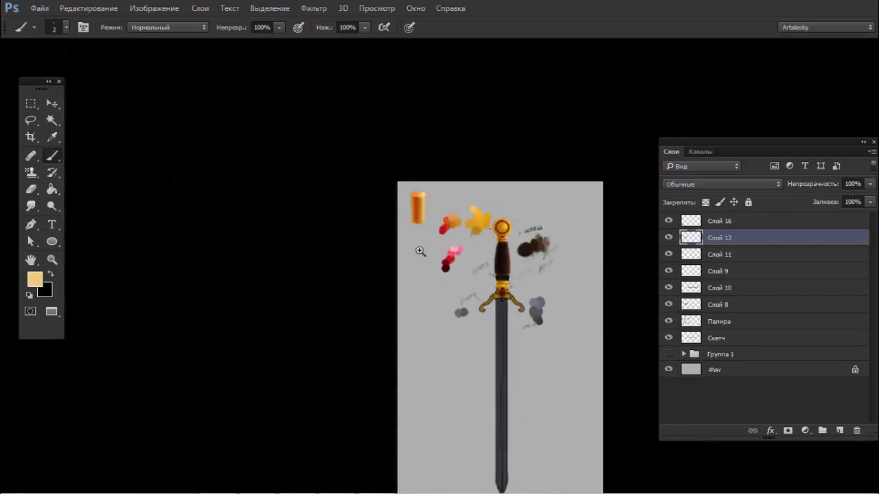
Step: Undo the stray yellow stroke on the grip and set the brush size to 49
{"action": "left_click_drag", "start_coordinate": [516, 261], "coordinate": [494, 254]}
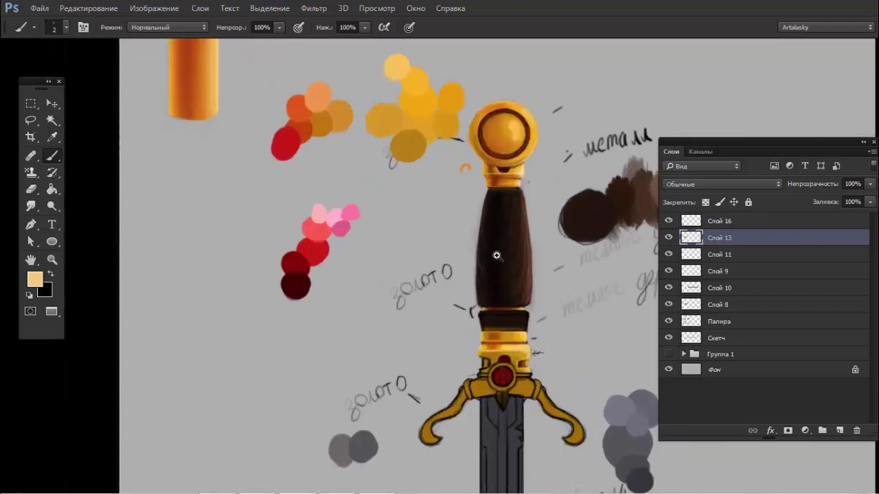
{"action": "key", "text": "ctrl+z"}
{"action": "right_click", "coordinate": [557, 211]}
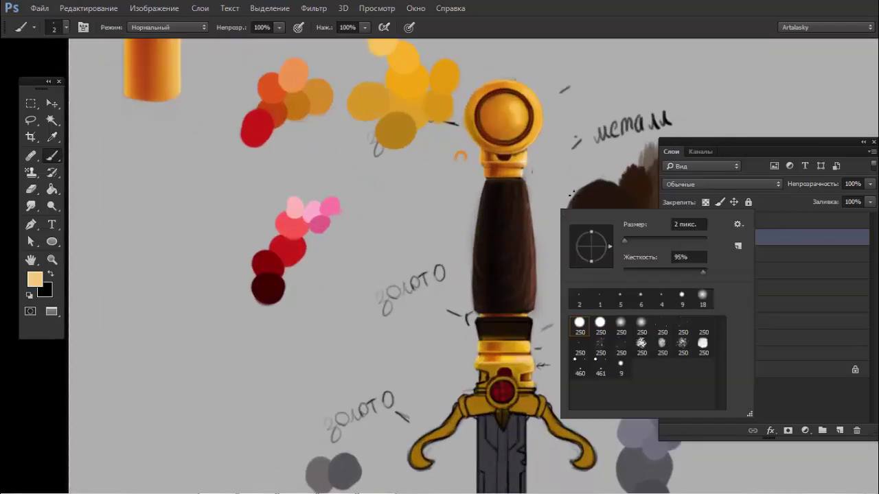
{"action": "left_click_drag", "start_coordinate": [625, 236], "coordinate": [641, 237]}
Step: Paint a pale yellow swatch on the Палитра palette layer
{"action": "left_click", "coordinate": [469, 68]}
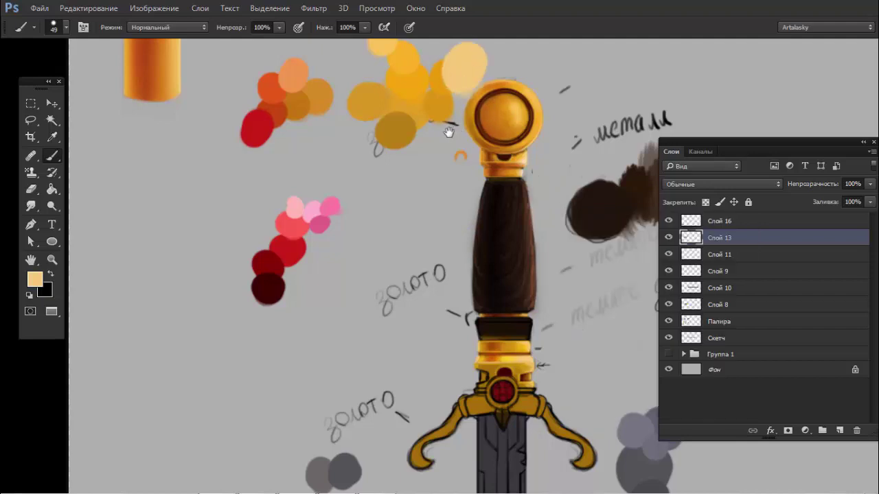
{"action": "left_click_drag", "start_coordinate": [449, 131], "coordinate": [446, 167]}
{"action": "key", "text": "ctrl+z"}
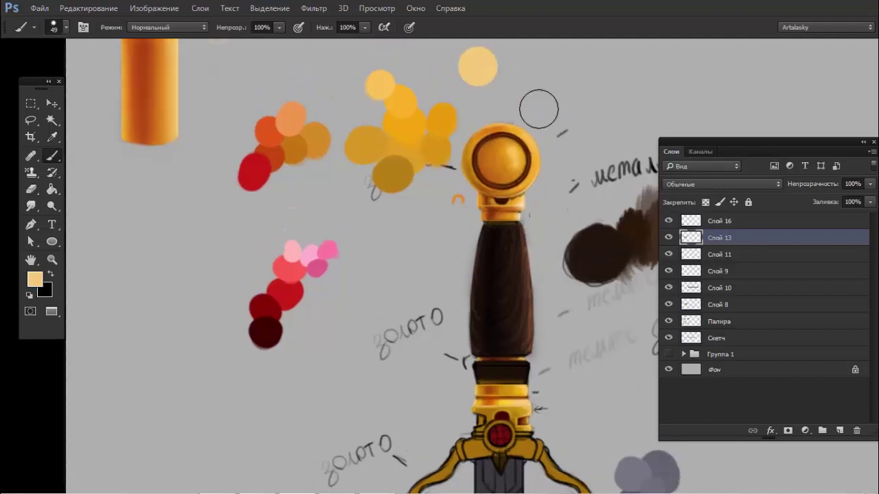
{"action": "left_click", "coordinate": [708, 322]}
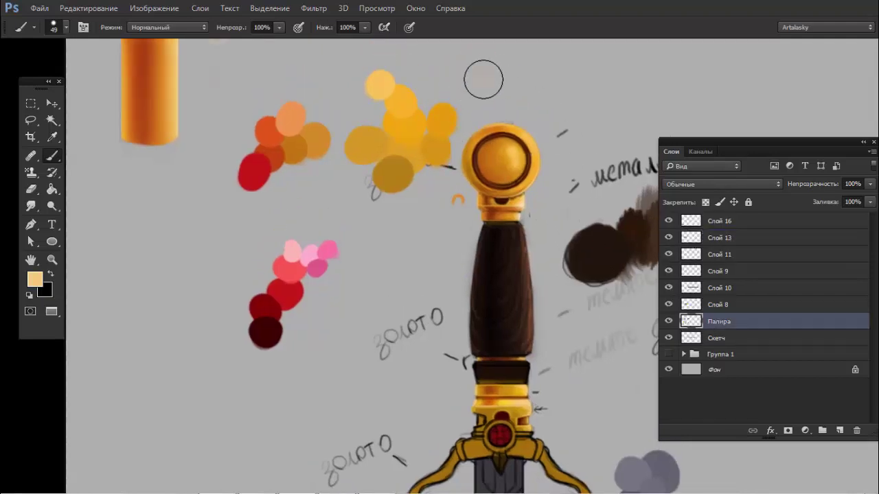
{"action": "left_click_drag", "start_coordinate": [481, 74], "coordinate": [497, 81]}
Step: Hide the colour palette layer and delete the orange cylinder layer Слой 16
{"action": "left_click", "coordinate": [668, 322]}
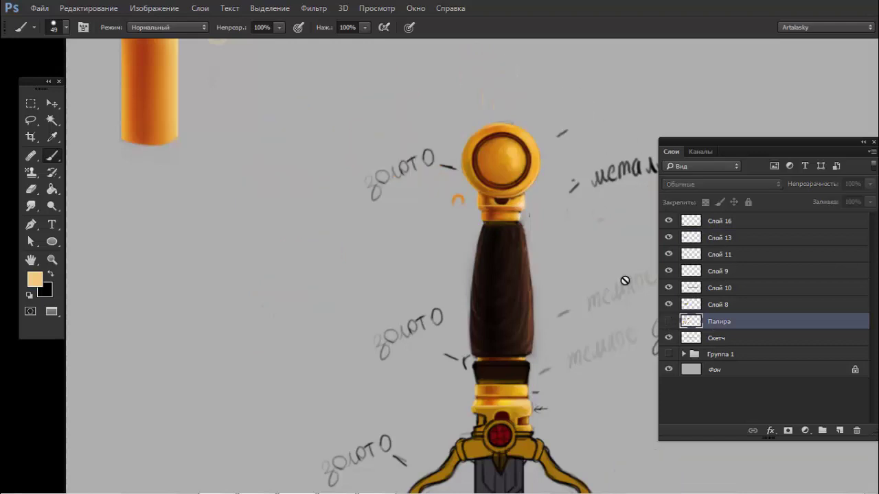
{"action": "key", "text": "ctrl+minus"}
{"action": "left_click", "coordinate": [670, 221]}
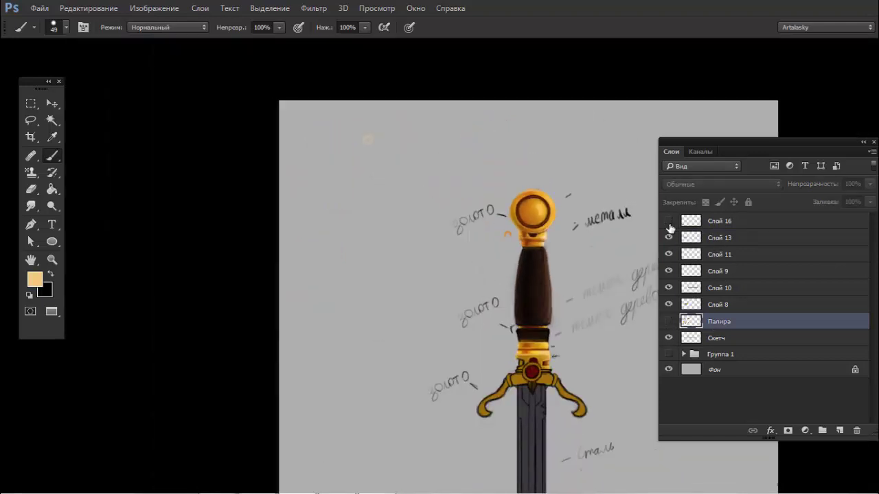
{"action": "left_click_drag", "start_coordinate": [691, 227], "coordinate": [687, 317]}
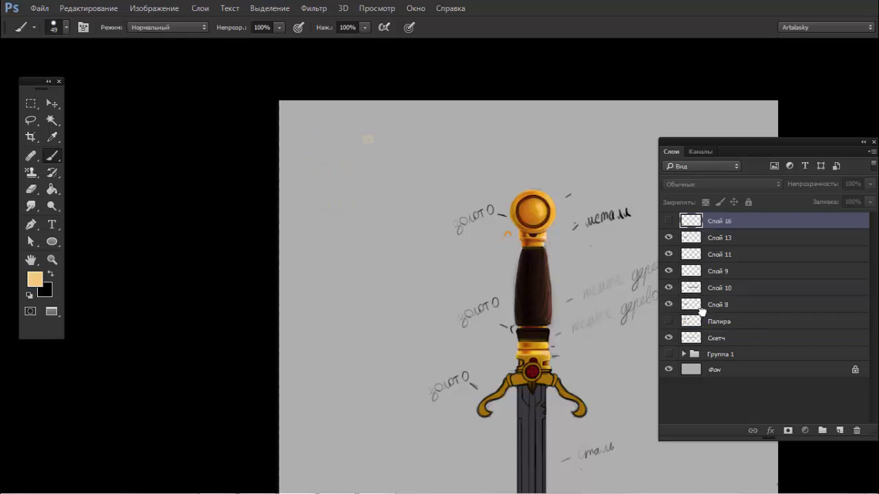
{"action": "left_click", "coordinate": [669, 288]}
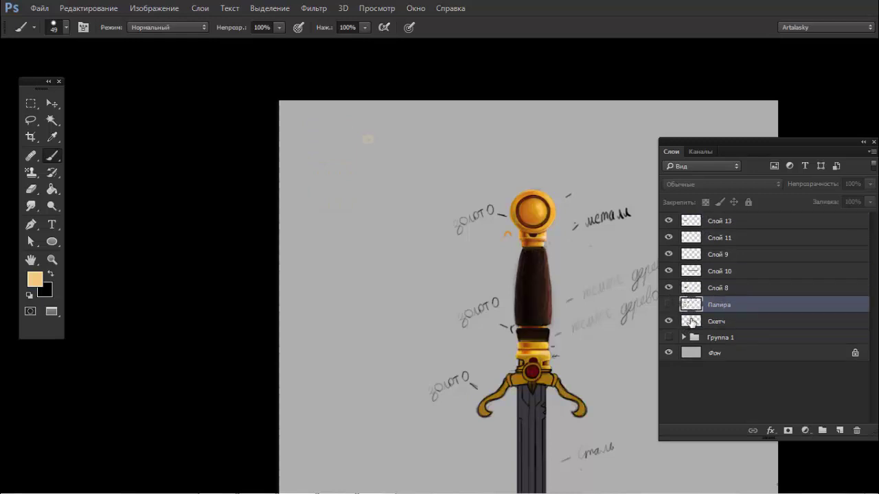
Step: Move the Скетч layer above Палитра and duplicate it as Скетч копия
{"action": "left_click_drag", "start_coordinate": [690, 321], "coordinate": [682, 295]}
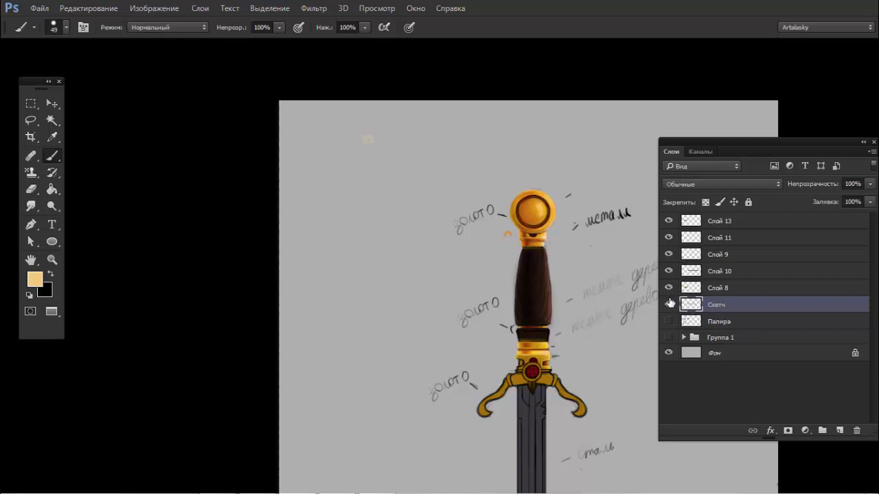
{"action": "key", "text": "ctrl+j"}
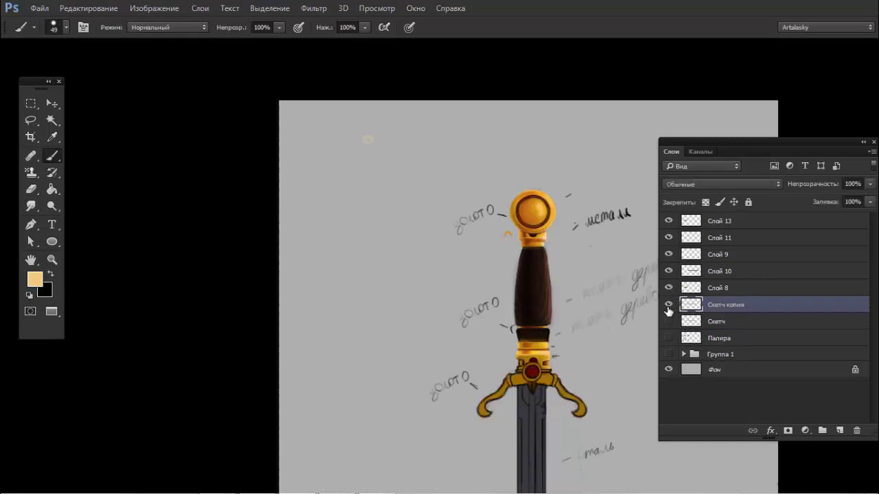
{"action": "left_click", "coordinate": [669, 305]}
{"action": "left_click", "coordinate": [668, 304]}
Step: Merge layers Слой 8–13 with Скетч копия into Слой 13
{"action": "left_click", "coordinate": [691, 229], "text": "shift"}
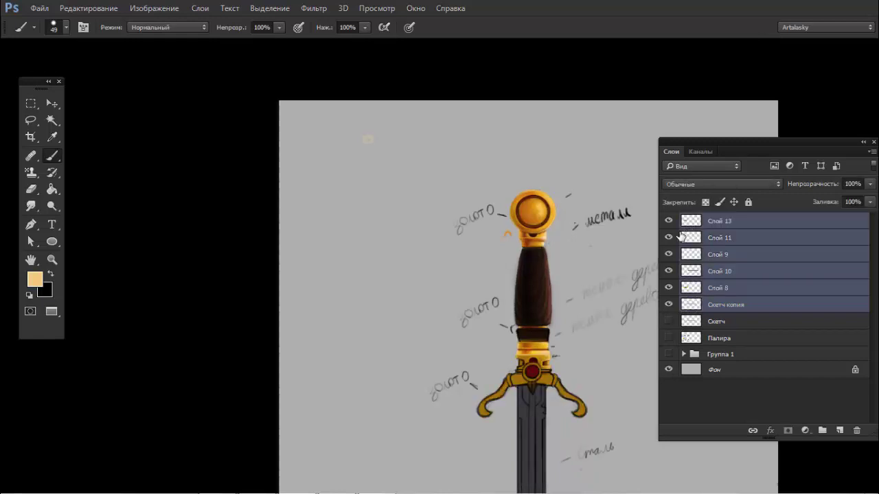
{"action": "key", "text": "ctrl+e"}
{"action": "key", "text": "ctrl+z"}
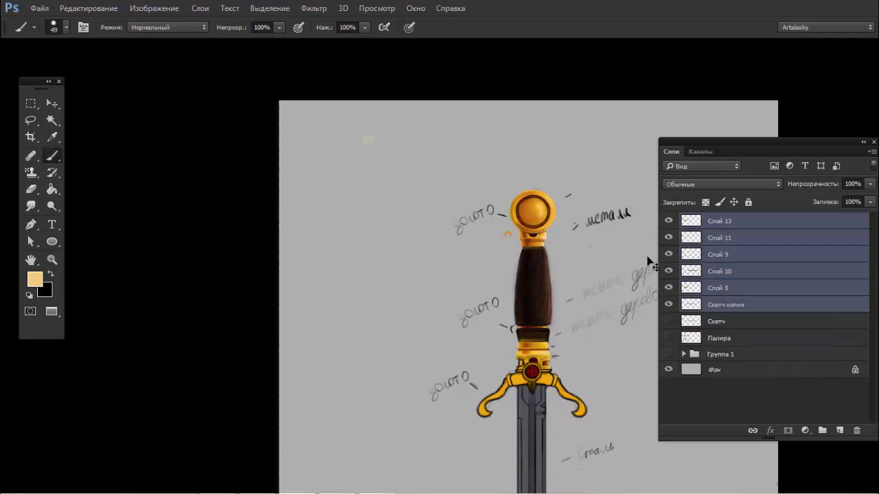
{"action": "key", "text": "ctrl+z"}
{"action": "key", "text": "ctrl+z"}
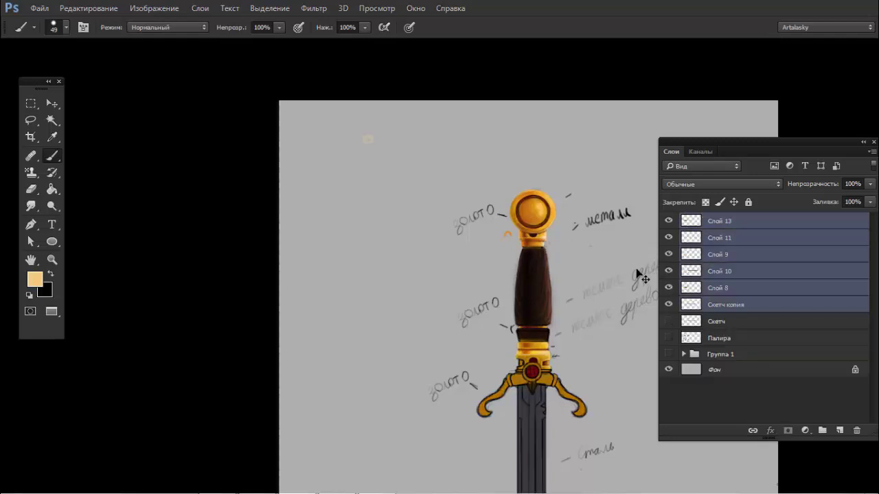
{"action": "key", "text": "ctrl+z"}
{"action": "scroll", "coordinate": [600, 235], "scroll_direction": "down", "scroll_amount": 2}
{"action": "scroll", "coordinate": [589, 231], "scroll_direction": "down", "scroll_amount": 2}
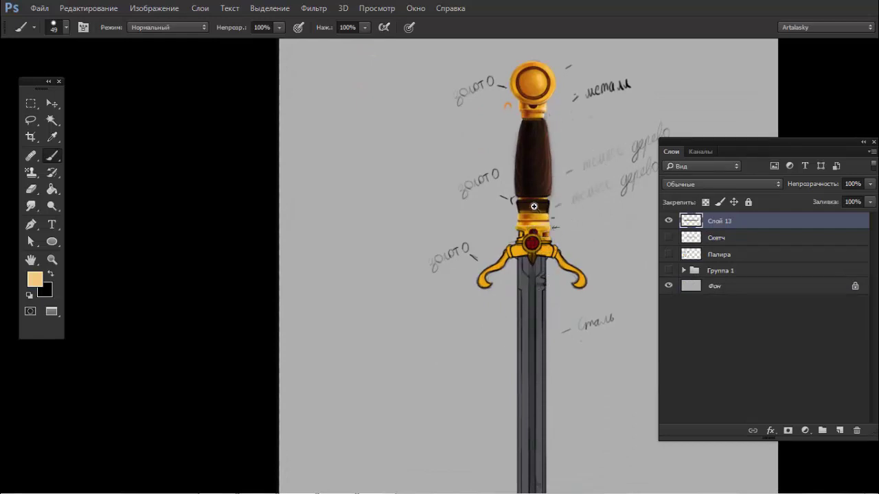
Step: Erase the upper and middle золото labels and the металл note by the pommel
{"action": "scroll", "coordinate": [534, 206], "scroll_direction": "up", "scroll_amount": 1}
{"action": "scroll", "coordinate": [569, 199], "scroll_direction": "up", "scroll_amount": 1}
{"action": "scroll", "coordinate": [563, 240], "scroll_direction": "up", "scroll_amount": 2}
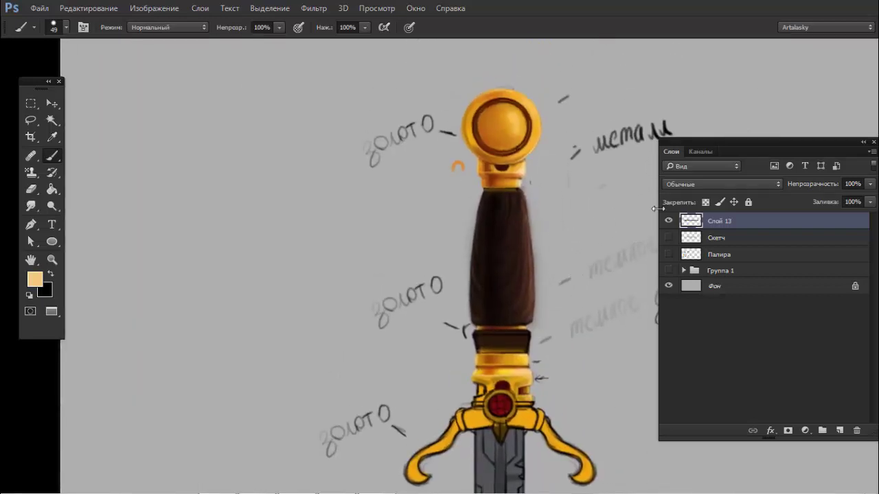
{"action": "left_click_drag", "start_coordinate": [352, 172], "coordinate": [428, 128]}
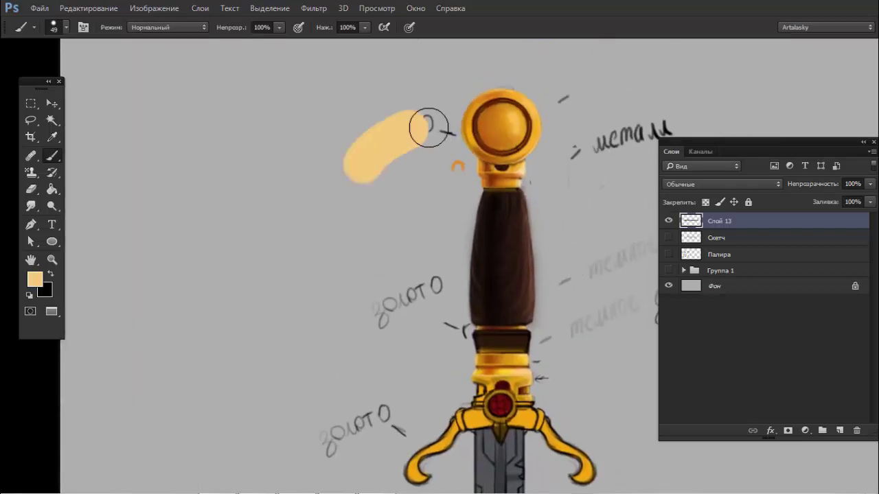
{"action": "key", "text": "ctrl+z"}
{"action": "key", "text": "e"}
{"action": "mouse_move", "coordinate": [355, 167]}
{"action": "left_mouse_down"}
{"action": "mouse_move", "coordinate": [434, 141]}
{"action": "mouse_move", "coordinate": [447, 177]}
{"action": "left_mouse_up"}
{"action": "mouse_move", "coordinate": [577, 131]}
{"action": "left_mouse_down"}
{"action": "mouse_move", "coordinate": [567, 135]}
{"action": "mouse_move", "coordinate": [678, 134]}
{"action": "mouse_move", "coordinate": [672, 118]}
{"action": "left_mouse_up"}
{"action": "mouse_move", "coordinate": [397, 291]}
{"action": "left_mouse_down"}
{"action": "mouse_move", "coordinate": [369, 322]}
{"action": "mouse_move", "coordinate": [457, 337]}
{"action": "left_mouse_up"}
Step: Erase the lower золото label, the сталь note and both темное древо notes
{"action": "left_click_drag", "start_coordinate": [401, 353], "coordinate": [436, 264]}
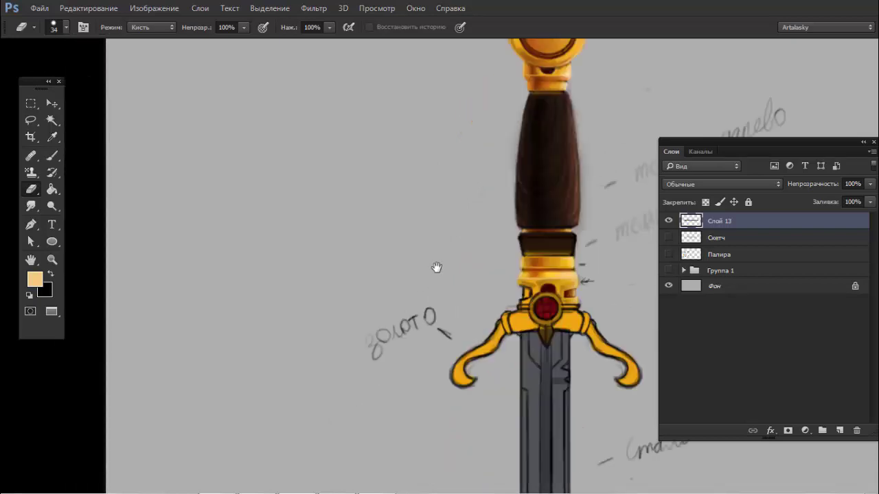
{"action": "mouse_move", "coordinate": [395, 323]}
{"action": "left_mouse_down"}
{"action": "mouse_move", "coordinate": [417, 337]}
{"action": "mouse_move", "coordinate": [421, 320]}
{"action": "left_mouse_up"}
{"action": "left_click_drag", "start_coordinate": [585, 358], "coordinate": [446, 278]}
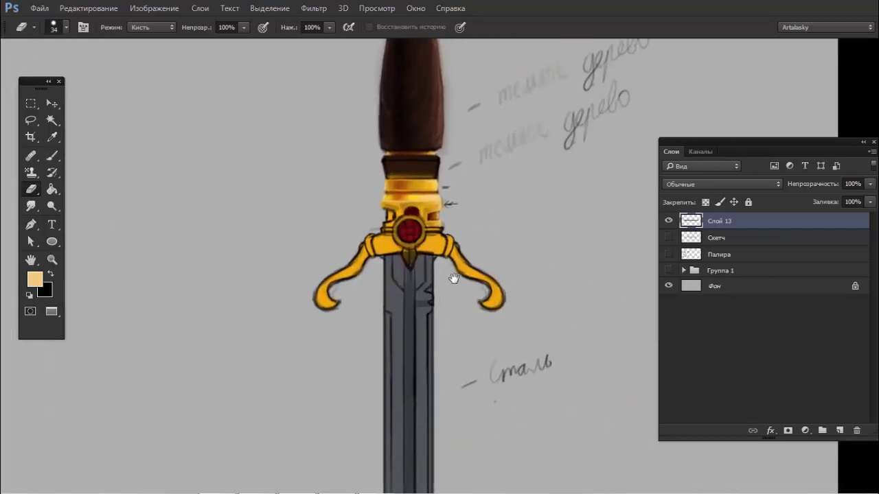
{"action": "left_click_drag", "start_coordinate": [465, 369], "coordinate": [522, 359]}
{"action": "left_click_drag", "start_coordinate": [549, 200], "coordinate": [531, 277]}
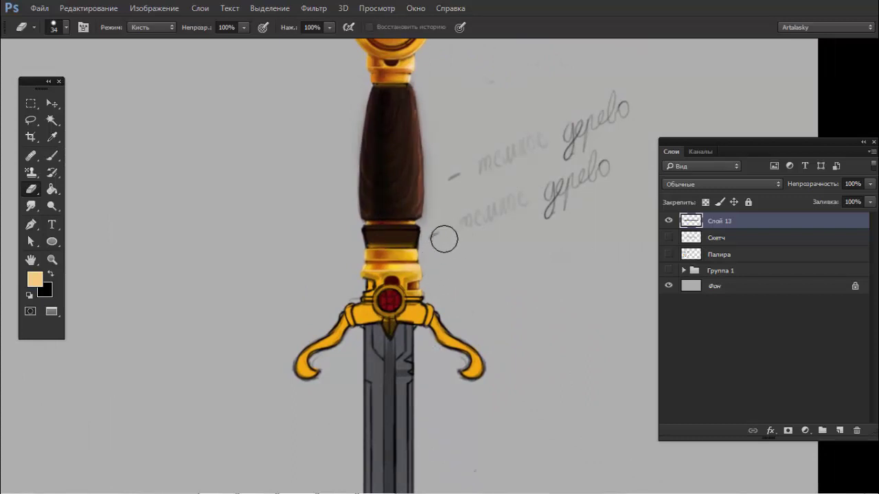
{"action": "mouse_move", "coordinate": [444, 238]}
{"action": "left_mouse_down"}
{"action": "mouse_move", "coordinate": [614, 164]}
{"action": "mouse_move", "coordinate": [589, 171]}
{"action": "left_mouse_up"}
{"action": "mouse_move", "coordinate": [464, 186]}
{"action": "left_mouse_down"}
{"action": "mouse_move", "coordinate": [664, 110]}
{"action": "mouse_move", "coordinate": [597, 102]}
{"action": "left_mouse_up"}
{"action": "left_click_drag", "start_coordinate": [491, 158], "coordinate": [496, 247]}
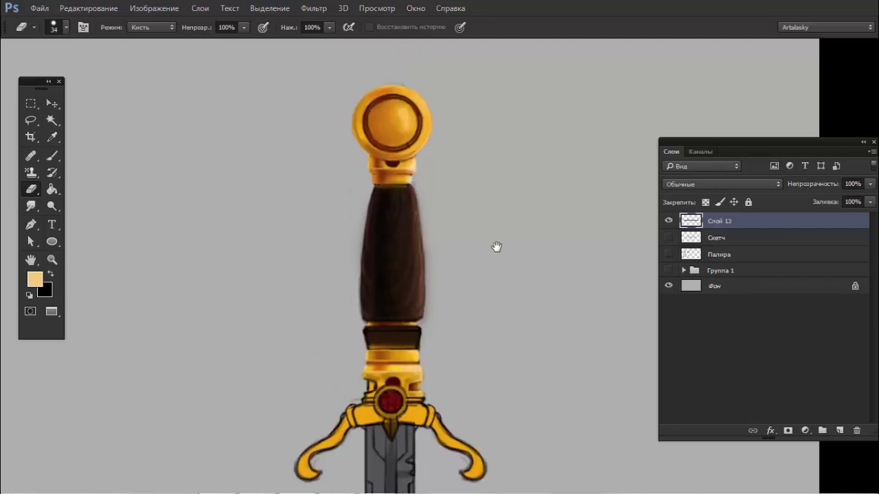
Step: Marquee-select the pommel area, zoom in on the collar-grip join, then deselect
{"action": "key", "text": "m"}
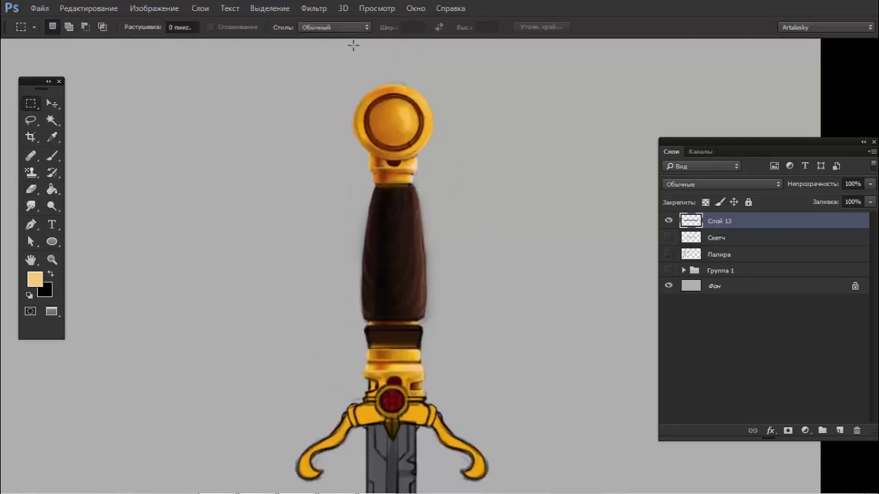
{"action": "left_click_drag", "start_coordinate": [345, 73], "coordinate": [476, 187]}
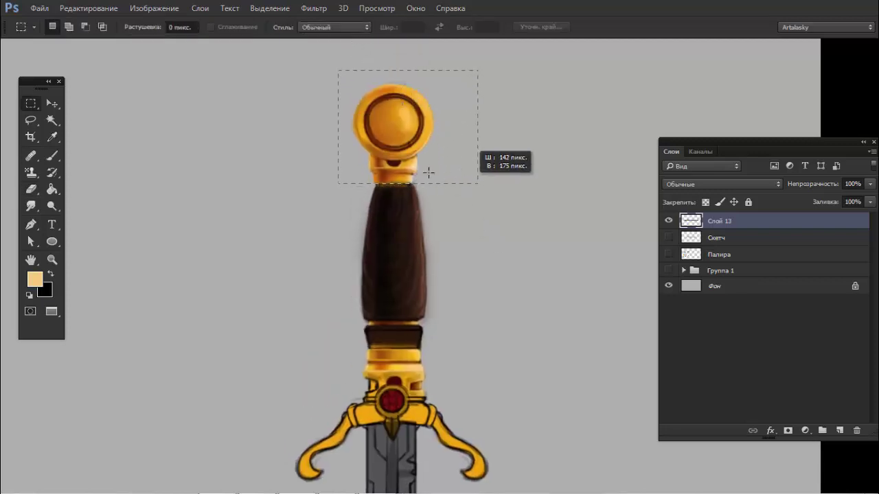
{"action": "left_click", "coordinate": [453, 159], "text": "ctrl"}
{"action": "left_click_drag", "start_coordinate": [482, 169], "coordinate": [480, 169]}
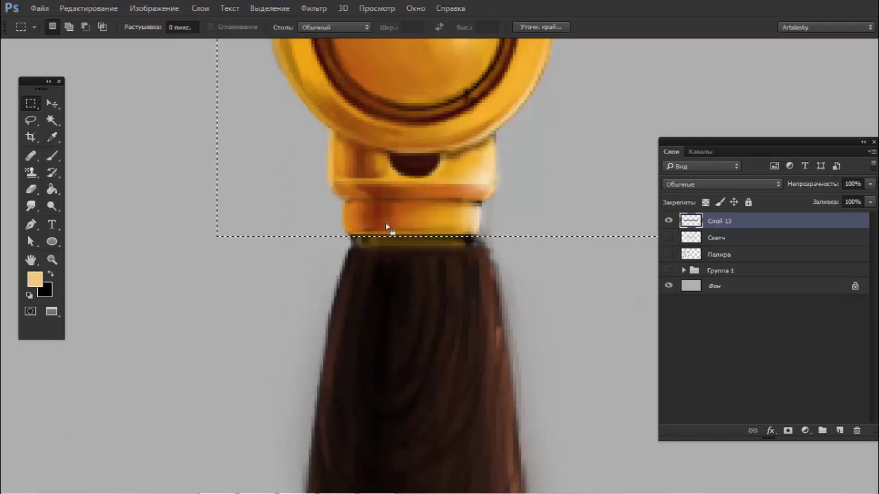
{"action": "mouse_move", "coordinate": [430, 228]}
{"action": "left_mouse_down"}
{"action": "mouse_move", "coordinate": [482, 187]}
{"action": "mouse_move", "coordinate": [455, 186]}
{"action": "left_mouse_up"}
{"action": "key", "text": "ctrl+d"}
Step: Set the eraser to size 1 and clean stray marks along the pommel collar's edges
{"action": "key", "text": "e"}
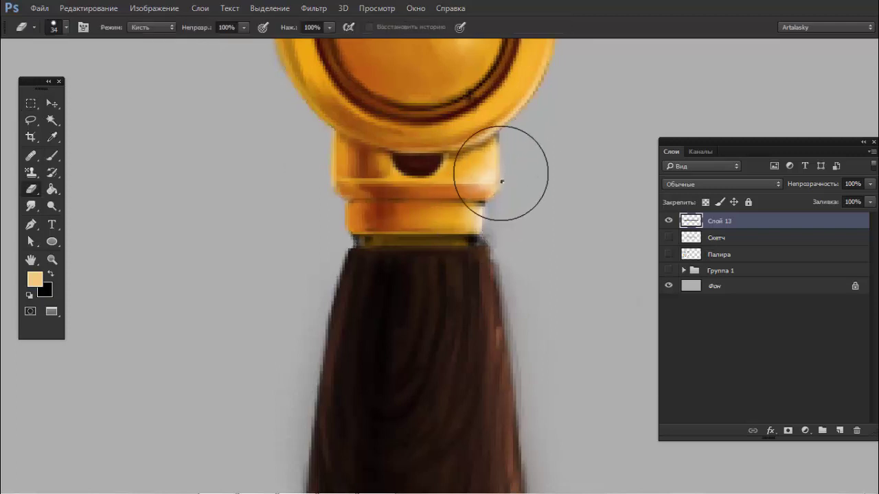
{"action": "right_click", "coordinate": [501, 181]}
{"action": "type", "text": "1 пикс."}
{"action": "key", "text": "Return"}
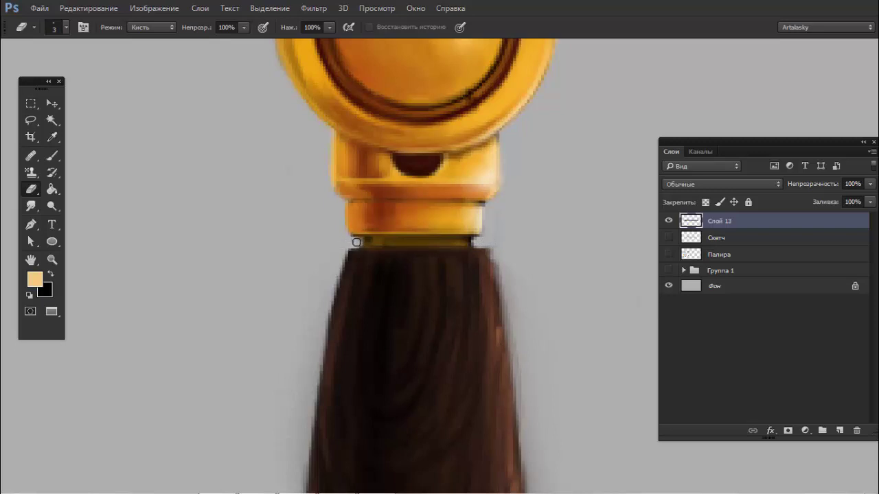
{"action": "left_click", "coordinate": [485, 243], "text": "ctrl"}
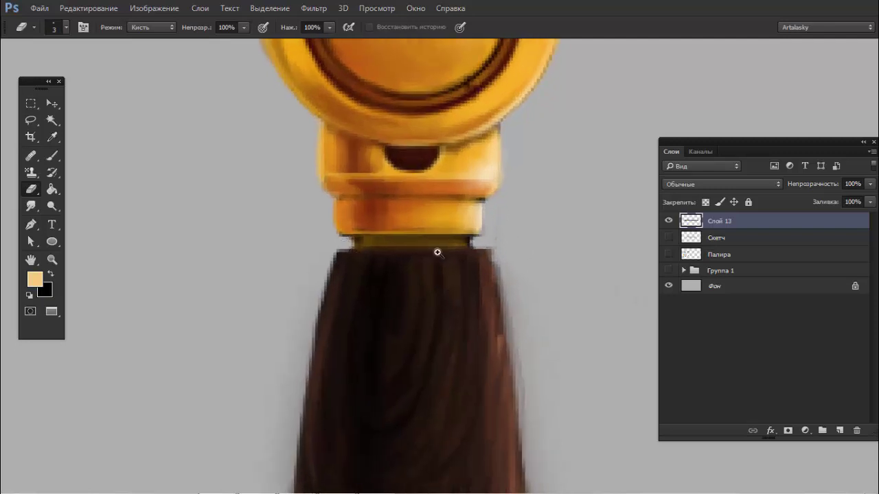
{"action": "left_click_drag", "start_coordinate": [437, 253], "coordinate": [342, 242]}
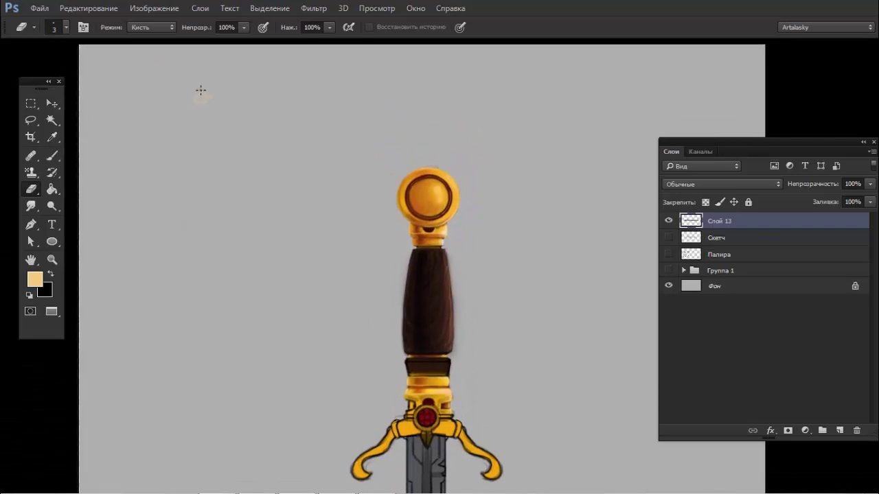
Step: Set the eraser size to 44 and zoom in on the centred sword hilt
{"action": "right_click", "coordinate": [214, 97]}
{"action": "left_click_drag", "start_coordinate": [302, 125], "coordinate": [307, 125]}
{"action": "key", "text": "Return"}
{"action": "left_click_drag", "start_coordinate": [425, 172], "coordinate": [429, 68]}
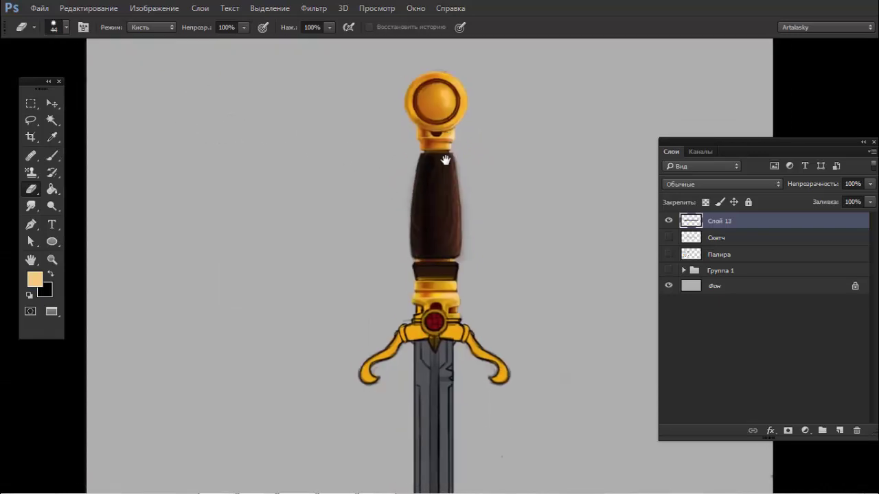
{"action": "left_click_drag", "start_coordinate": [460, 330], "coordinate": [473, 191]}
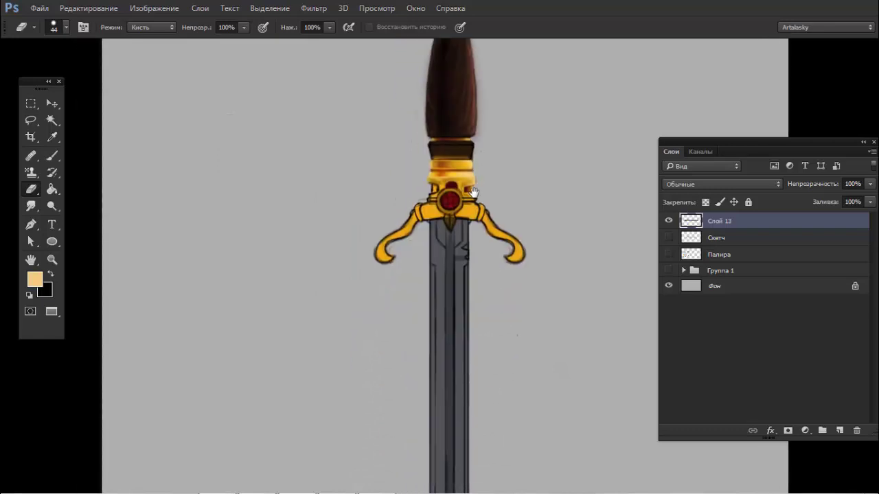
{"action": "left_click", "coordinate": [472, 161]}
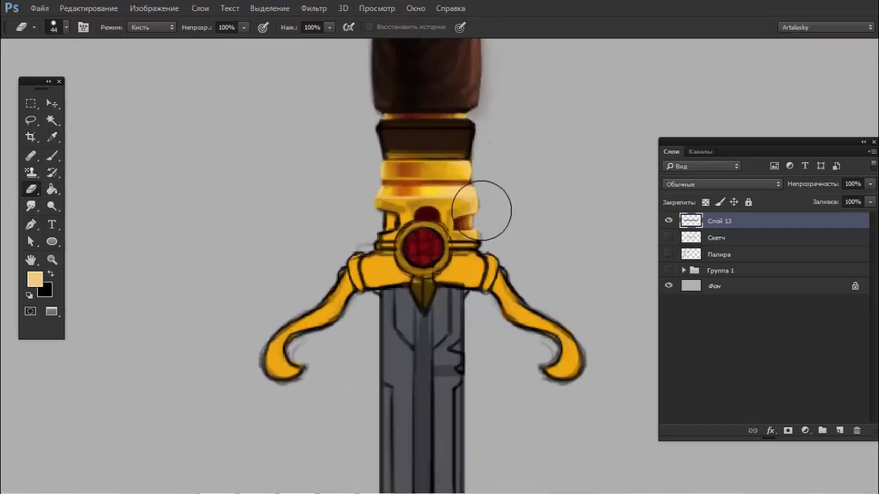
Step: Shrink the eraser to 34 px and duplicate Слой 13 as Слой 13 копия
{"action": "right_click", "coordinate": [508, 161]}
{"action": "left_click_drag", "start_coordinate": [594, 191], "coordinate": [584, 191]}
{"action": "key", "text": "Return"}
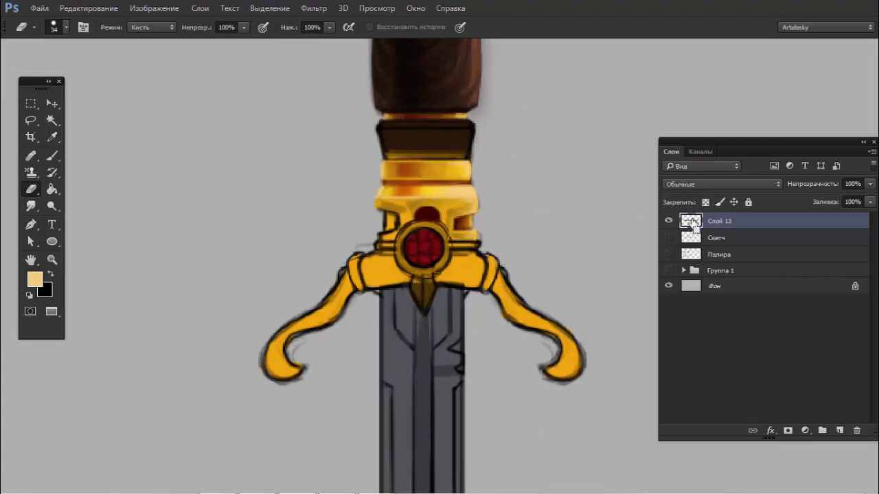
{"action": "left_click_drag", "start_coordinate": [694, 223], "coordinate": [693, 218]}
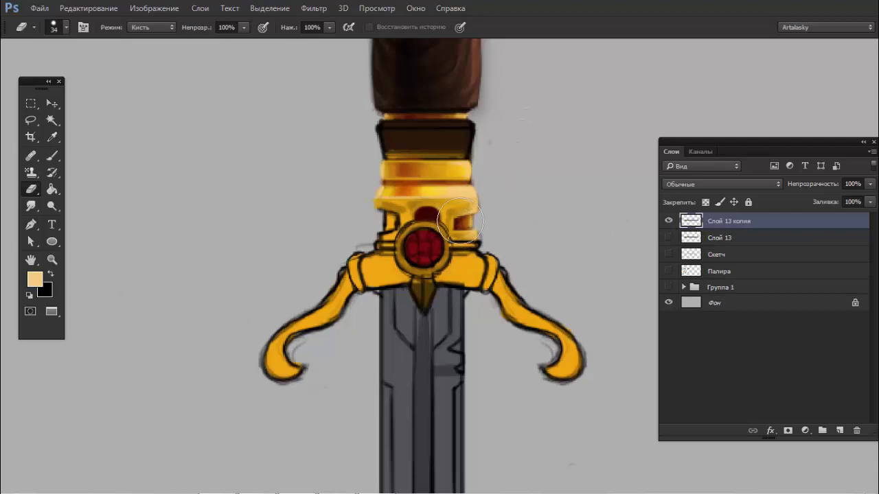
Step: Select the collar, sample its gold, and paint over the collar and gem top with a 15 px brush
{"action": "key", "text": "m"}
{"action": "left_click_drag", "start_coordinate": [484, 184], "coordinate": [375, 234]}
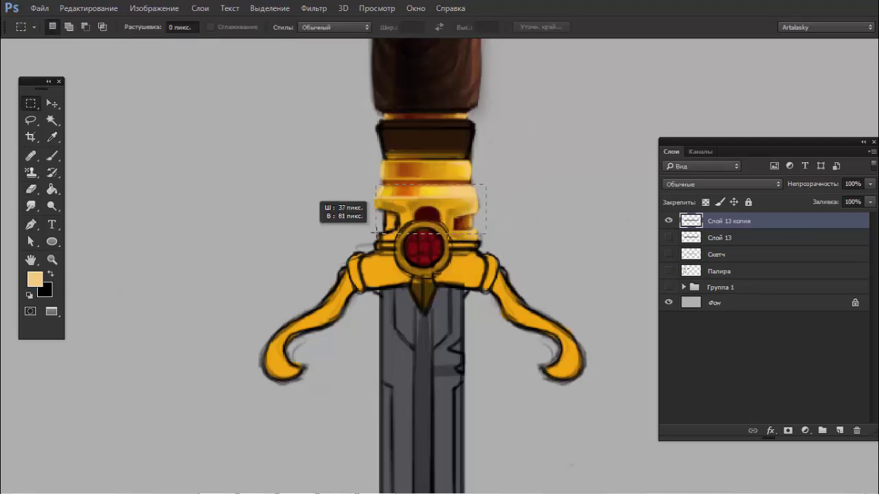
{"action": "key", "text": "b"}
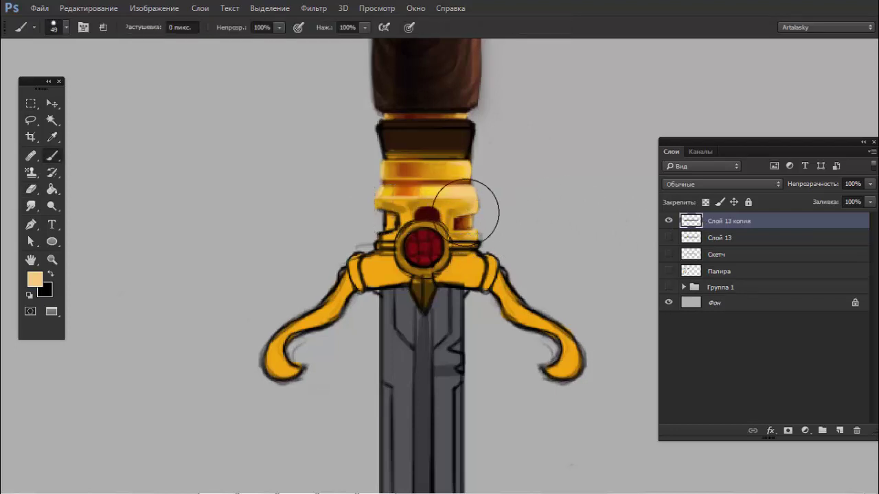
{"action": "scroll", "coordinate": [453, 209], "scroll_direction": "up", "scroll_amount": 2}
{"action": "left_click", "coordinate": [416, 210], "text": "alt"}
{"action": "right_click", "coordinate": [429, 208]}
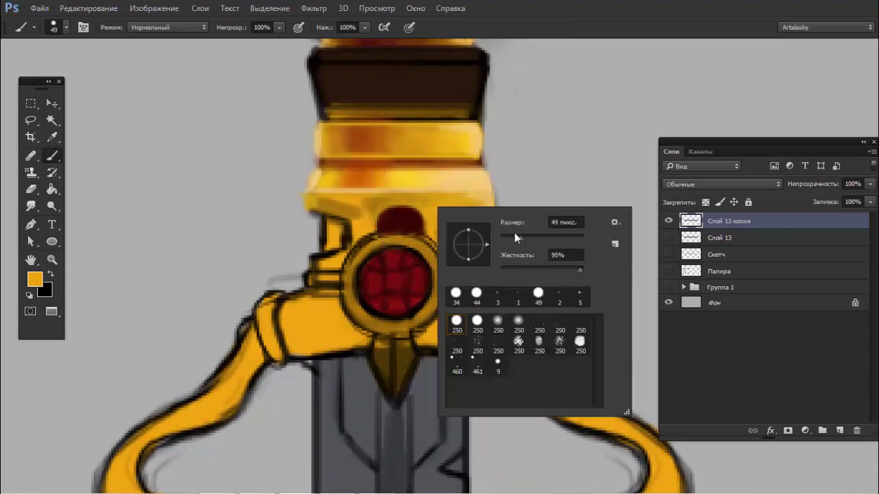
{"action": "type", "text": "15"}
{"action": "key", "text": "Return"}
{"action": "mouse_move", "coordinate": [380, 224]}
{"action": "left_mouse_down"}
{"action": "mouse_move", "coordinate": [346, 267]}
{"action": "mouse_move", "coordinate": [405, 254]}
{"action": "mouse_move", "coordinate": [344, 226]}
{"action": "mouse_move", "coordinate": [384, 231]}
{"action": "mouse_move", "coordinate": [385, 257]}
{"action": "mouse_move", "coordinate": [412, 245]}
{"action": "mouse_move", "coordinate": [422, 216]}
{"action": "left_mouse_up"}
Step: Shade the collar with sampled darker oranges and lighten its lower right with yellow-orange
{"action": "left_click", "coordinate": [440, 212], "text": "alt"}
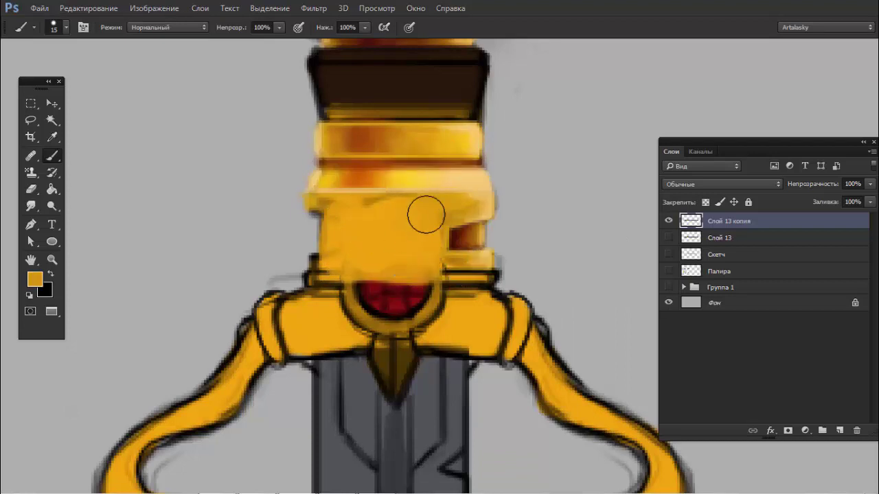
{"action": "left_click", "coordinate": [464, 211], "text": "alt"}
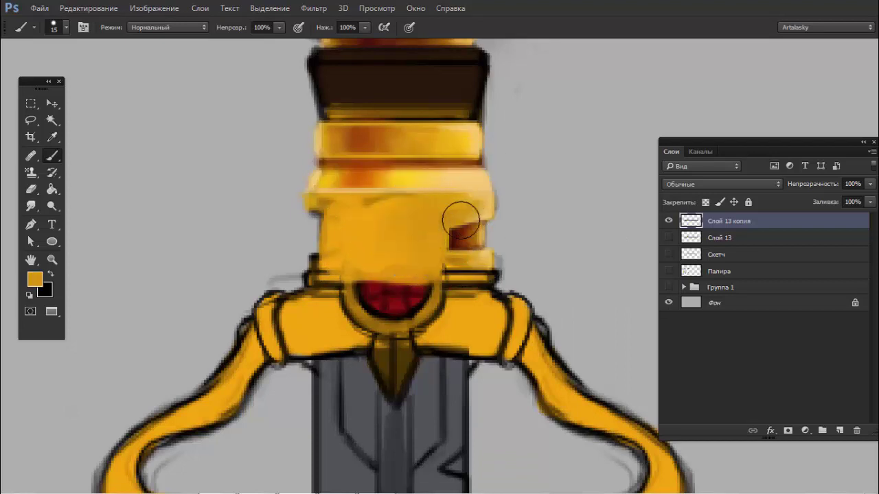
{"action": "key", "text": "bracketleft"}
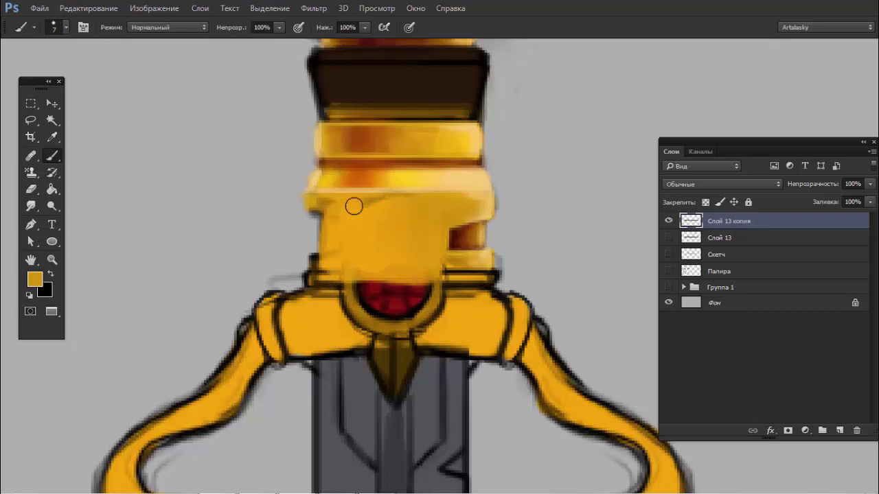
{"action": "left_click", "coordinate": [373, 202], "text": "alt"}
{"action": "mouse_move", "coordinate": [412, 206]}
{"action": "left_mouse_down"}
{"action": "mouse_move", "coordinate": [411, 219]}
{"action": "mouse_move", "coordinate": [363, 220]}
{"action": "mouse_move", "coordinate": [357, 253]}
{"action": "left_mouse_up"}
{"action": "left_click", "coordinate": [358, 181], "text": "alt"}
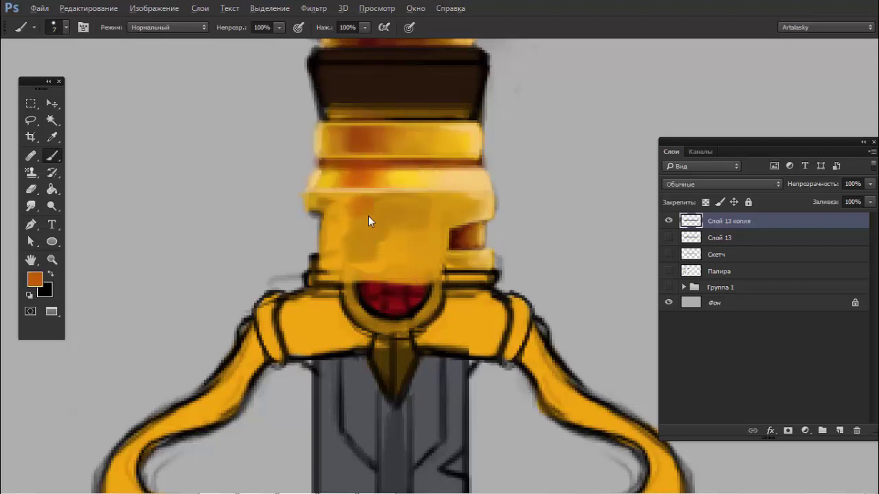
{"action": "left_click_drag", "start_coordinate": [369, 221], "coordinate": [372, 248]}
{"action": "left_click", "coordinate": [408, 250], "text": "alt"}
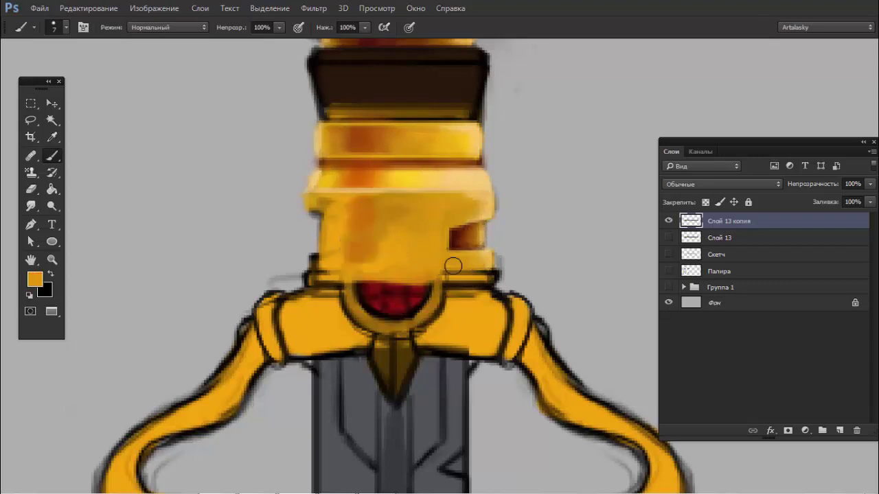
{"action": "left_click_drag", "start_coordinate": [453, 265], "coordinate": [494, 262]}
Step: Copy the notch from the collar's right side and mirror the copy horizontally
{"action": "key", "text": "m"}
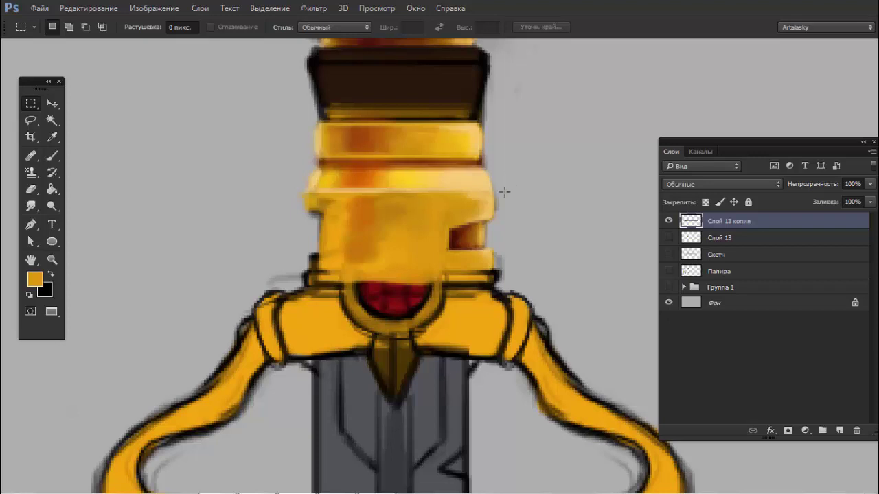
{"action": "left_click_drag", "start_coordinate": [521, 191], "coordinate": [403, 273]}
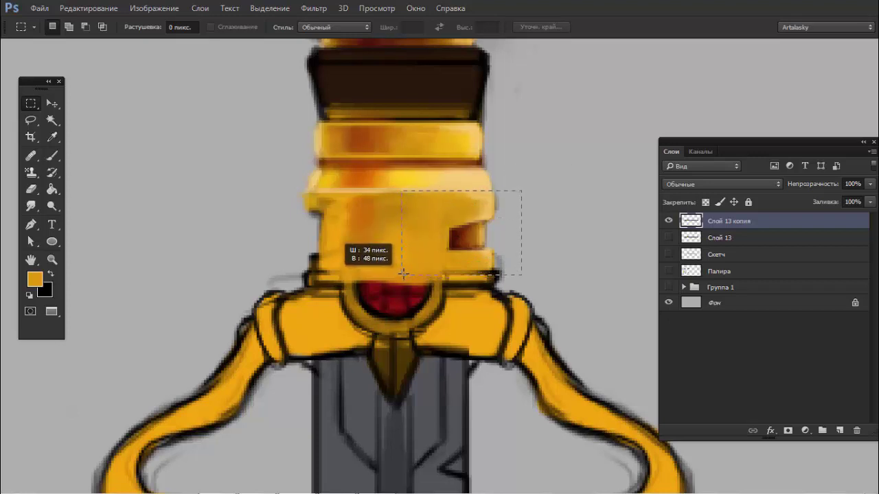
{"action": "left_click_drag", "start_coordinate": [403, 273], "coordinate": [403, 274]}
{"action": "left_click", "coordinate": [457, 233]}
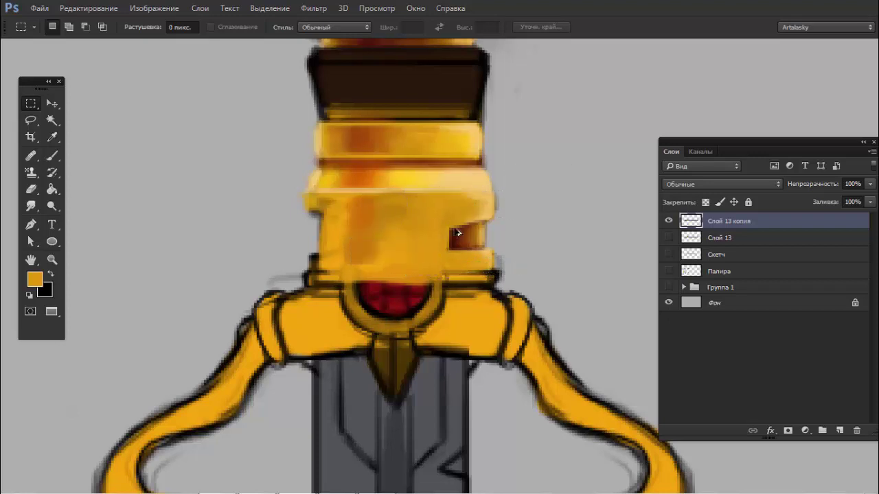
{"action": "left_click_drag", "start_coordinate": [458, 234], "coordinate": [595, 233]}
{"action": "left_click", "coordinate": [89, 8]}
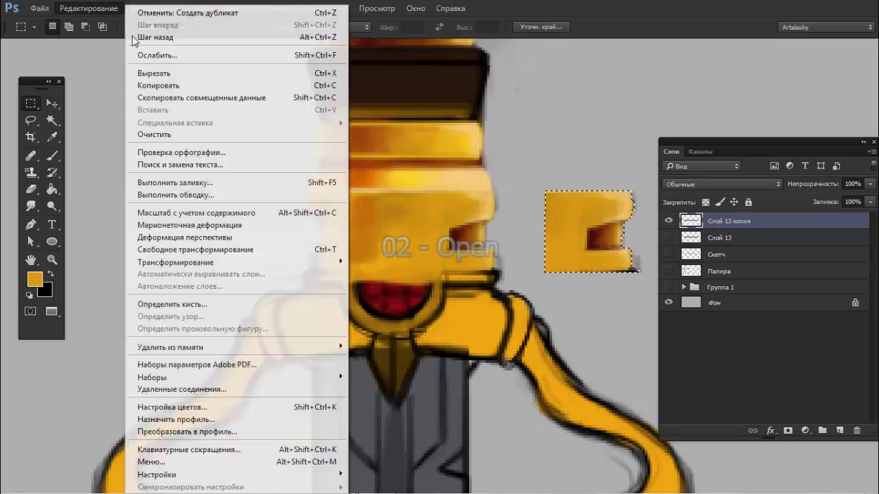
{"action": "mouse_move", "coordinate": [176, 262]}
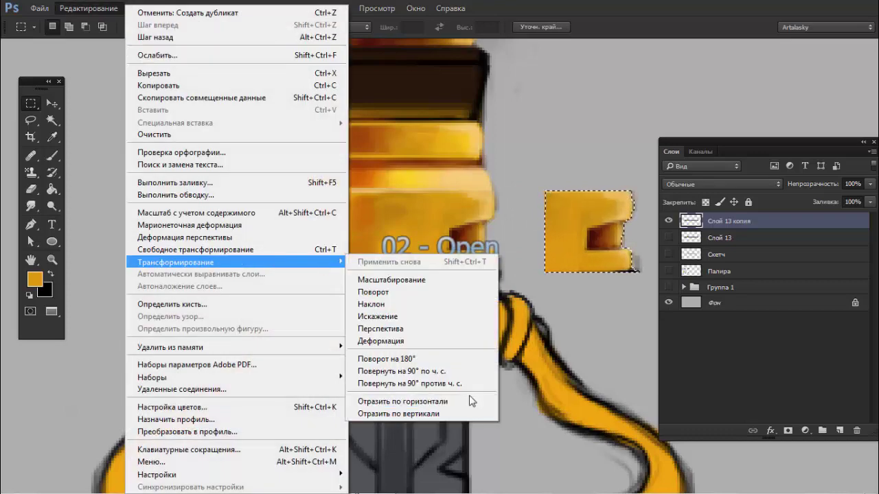
{"action": "left_click", "coordinate": [471, 401]}
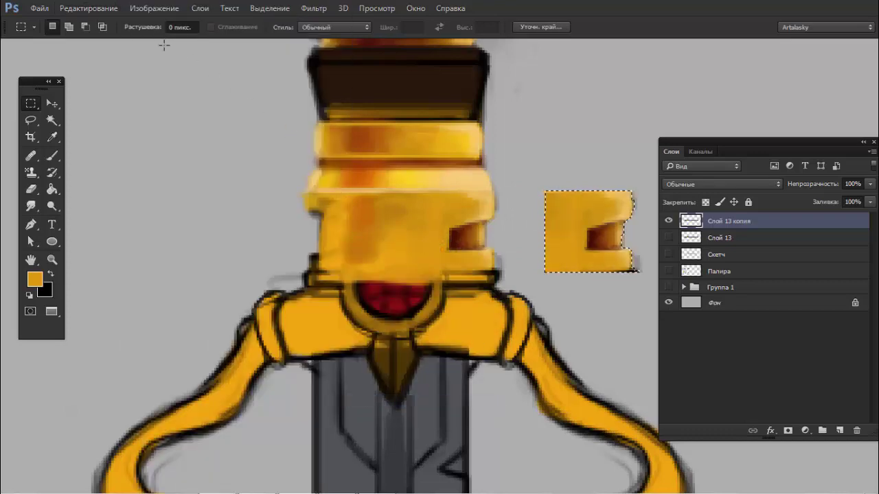
Step: Flip the copied notch vertically and place it on the collar's left side
{"action": "left_click", "coordinate": [89, 8]}
{"action": "mouse_move", "coordinate": [176, 262]}
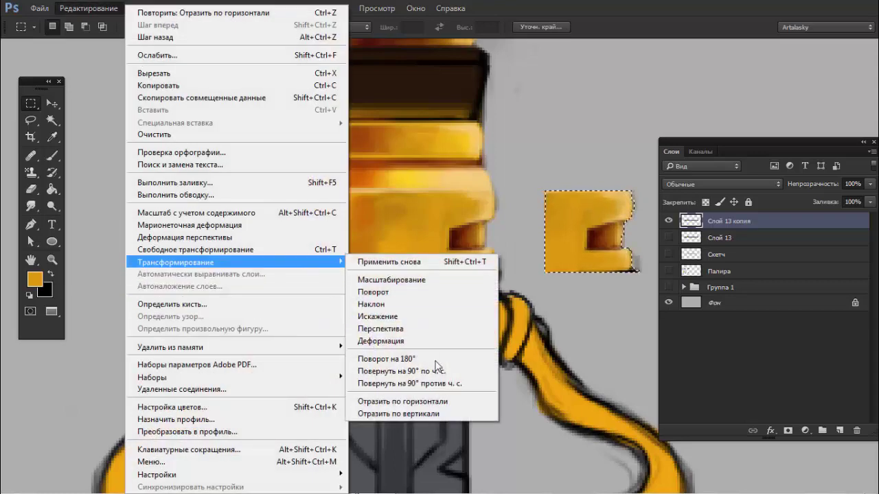
{"action": "left_click", "coordinate": [402, 414]}
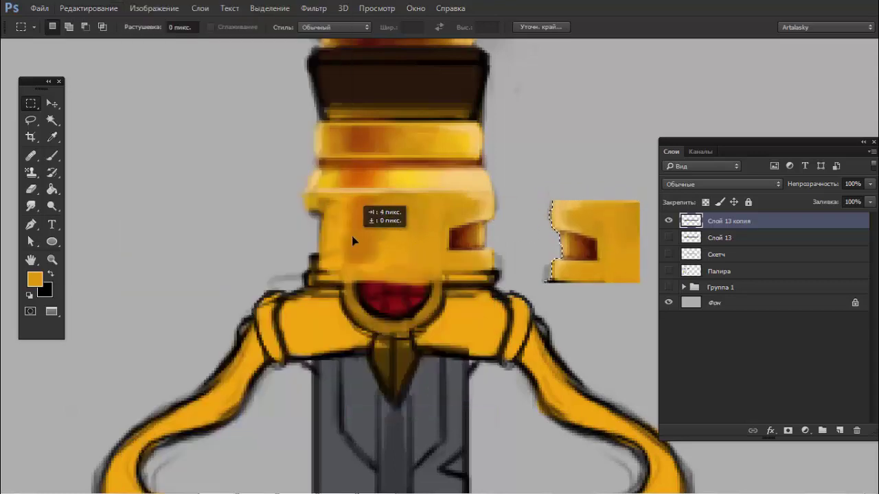
{"action": "left_click_drag", "start_coordinate": [604, 215], "coordinate": [364, 235]}
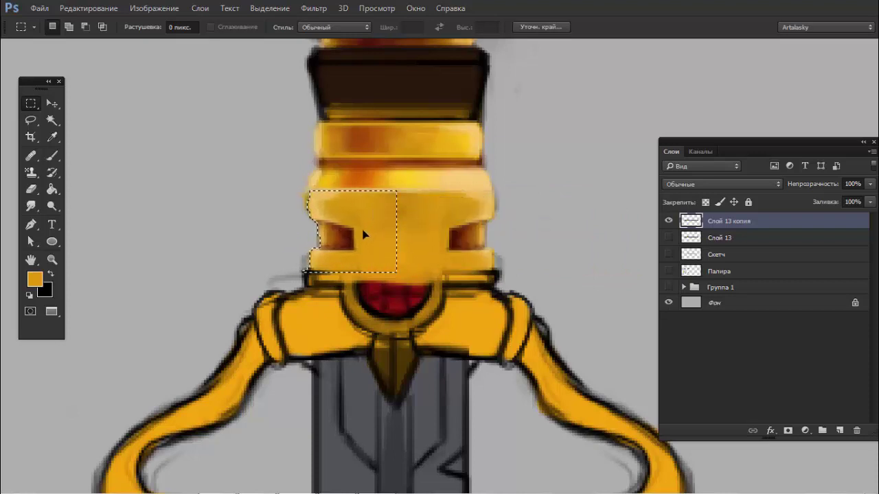
{"action": "key", "text": "ctrl+d"}
{"action": "key", "text": "ctrl+z"}
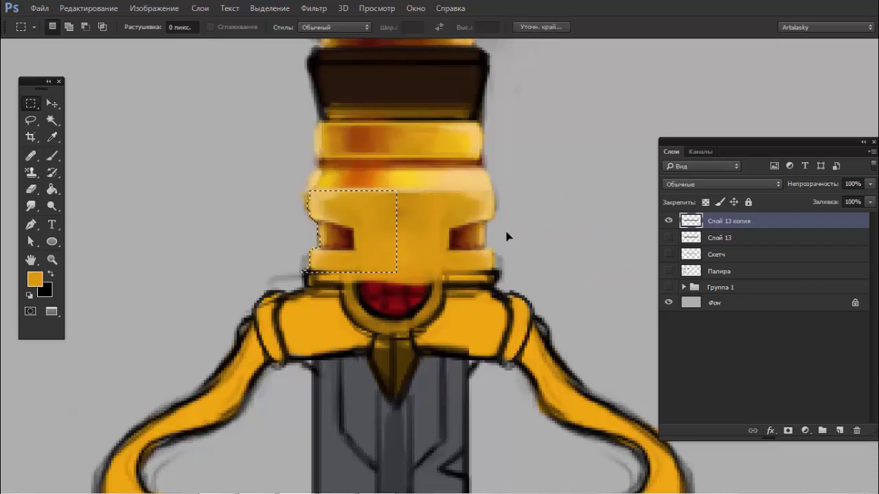
{"action": "key", "text": "ctrl+d"}
{"action": "mouse_move", "coordinate": [519, 256]}
{"action": "left_mouse_down"}
{"action": "mouse_move", "coordinate": [405, 252]}
{"action": "mouse_move", "coordinate": [444, 255]}
{"action": "left_mouse_up"}
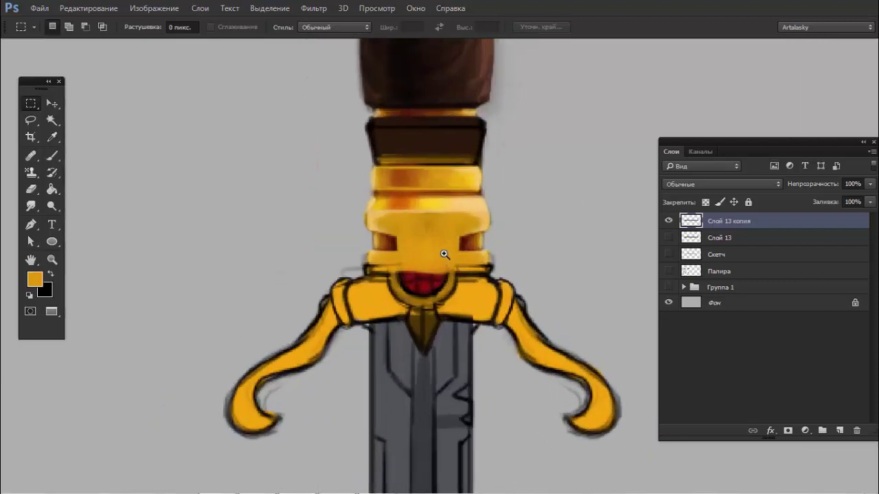
Step: Nudge the mirrored notch into alignment with the arrow keys and deselect it
{"action": "key", "text": "ctrl+z"}
{"action": "key", "text": "ctrl+Up"}
{"action": "key", "text": "ctrl+Up"}
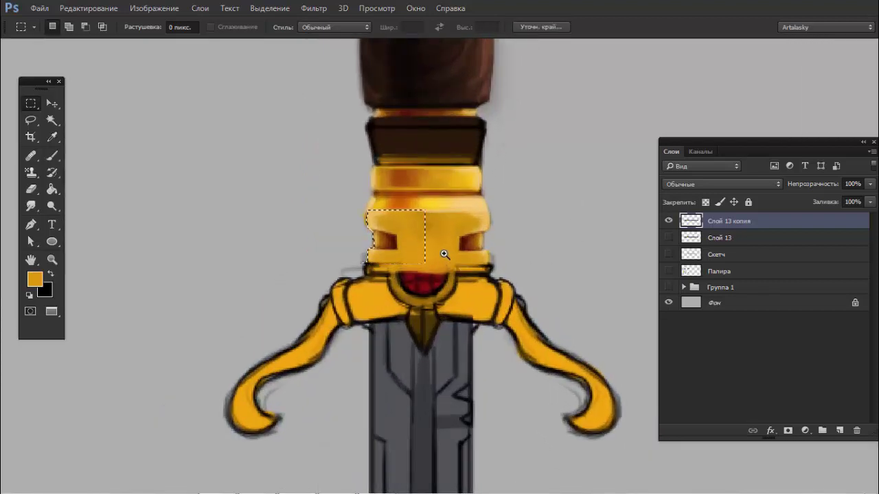
{"action": "key", "text": "ctrl+Up"}
{"action": "key", "text": "ctrl+Up"}
{"action": "key", "text": "ctrl+Down"}
{"action": "key", "text": "ctrl+Down"}
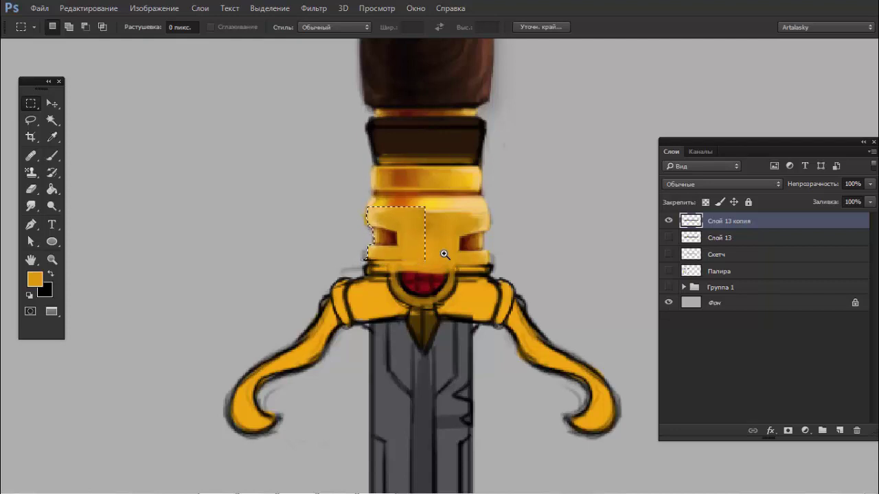
{"action": "key", "text": "ctrl+Down"}
{"action": "key", "text": "ctrl+Down"}
{"action": "key", "text": "ctrl+Down"}
{"action": "key", "text": "ctrl+Left"}
{"action": "key", "text": "ctrl+Left"}
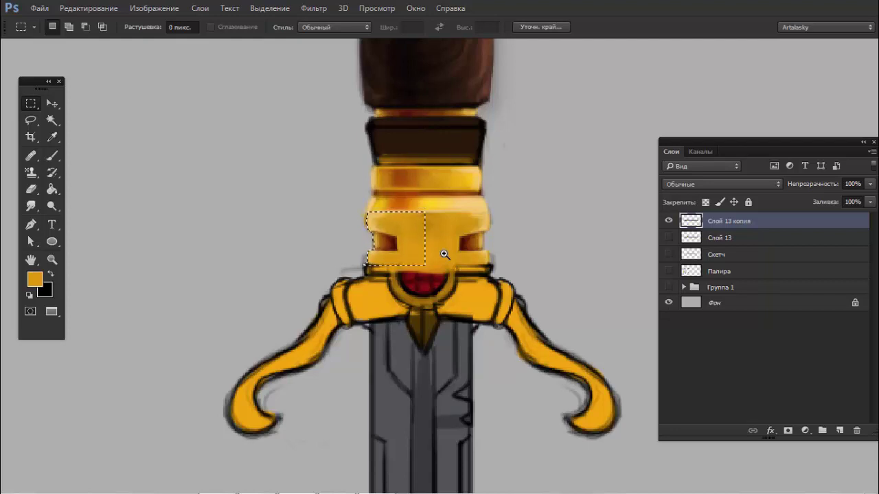
{"action": "key", "text": "ctrl+Left"}
{"action": "key", "text": "ctrl+Left"}
{"action": "key", "text": "ctrl+Left"}
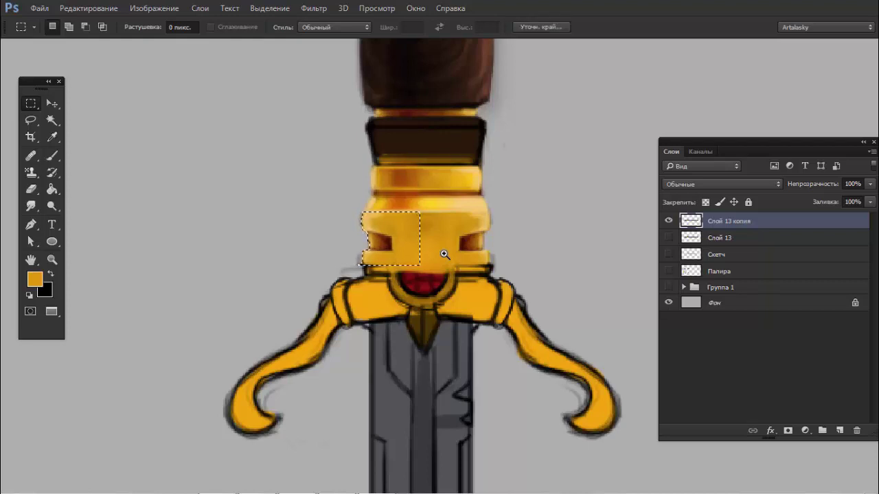
{"action": "key", "text": "ctrl+d"}
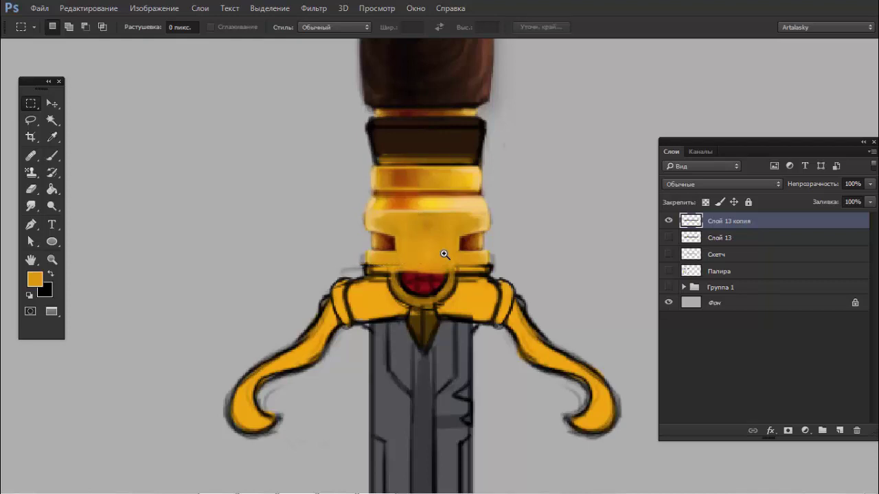
Step: Set the eraser to 9 px and erase the grey fringe along the guard's right edge
{"action": "scroll", "coordinate": [355, 194], "scroll_direction": "up", "scroll_amount": 2}
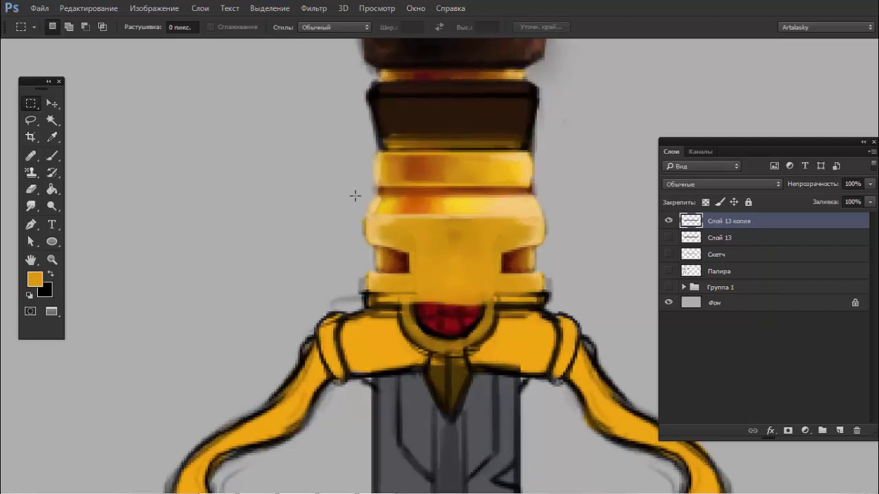
{"action": "key", "text": "e"}
{"action": "right_click", "coordinate": [344, 189]}
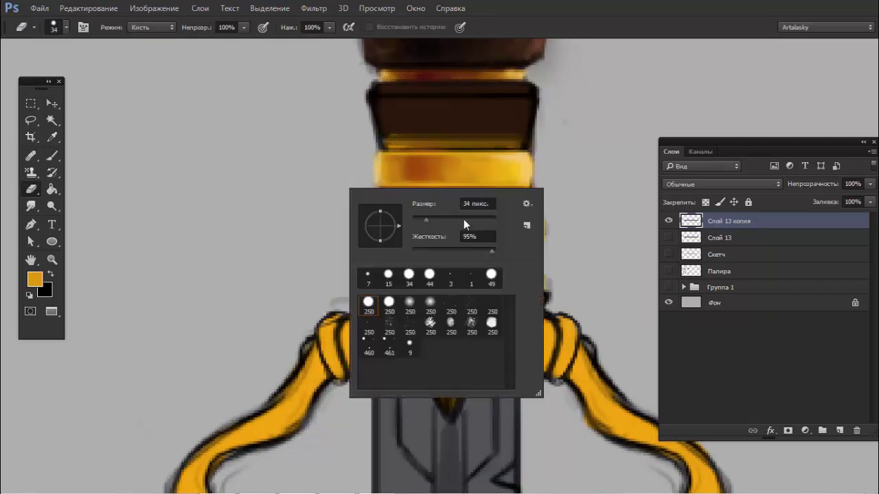
{"action": "double_click", "coordinate": [461, 200]}
{"action": "type", "text": "9"}
{"action": "key", "text": "Return"}
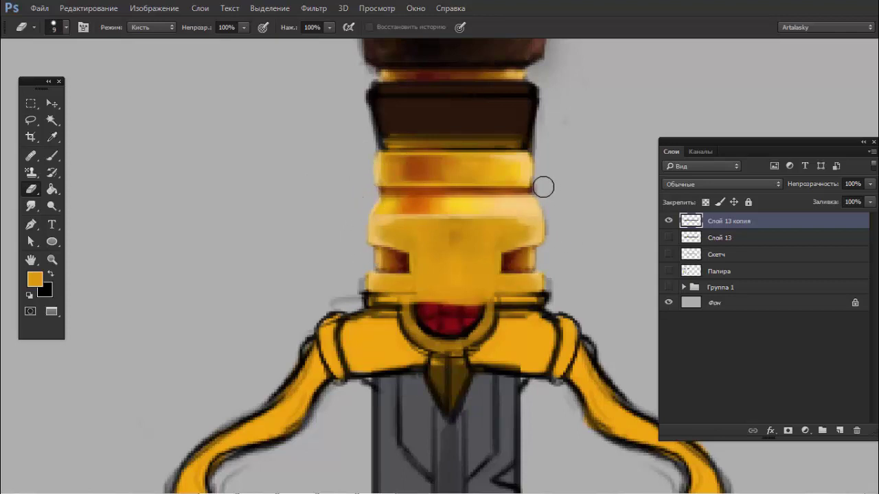
{"action": "mouse_move", "coordinate": [552, 100]}
{"action": "left_mouse_down"}
{"action": "mouse_move", "coordinate": [543, 147]}
{"action": "mouse_move", "coordinate": [554, 239]}
{"action": "mouse_move", "coordinate": [543, 185]}
{"action": "left_mouse_up"}
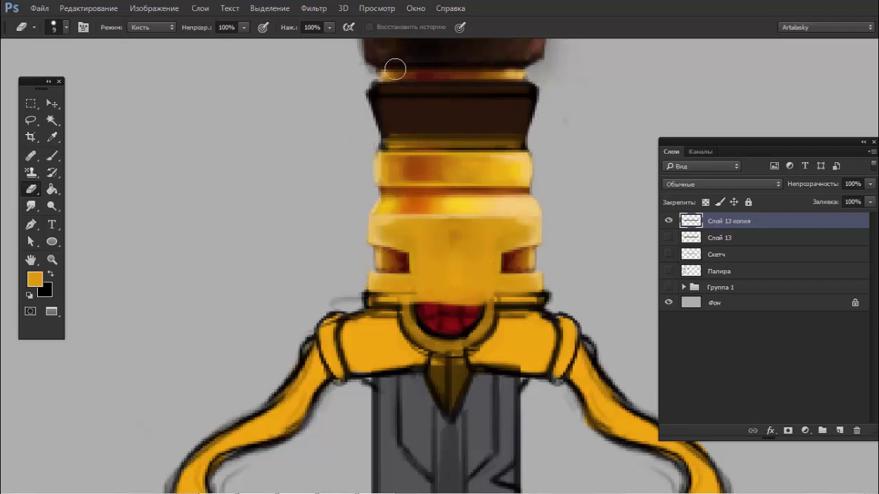
Step: Erase along the wooden grip's right edge to slim it, redoing uneven strokes
{"action": "left_click_drag", "start_coordinate": [495, 95], "coordinate": [474, 177]}
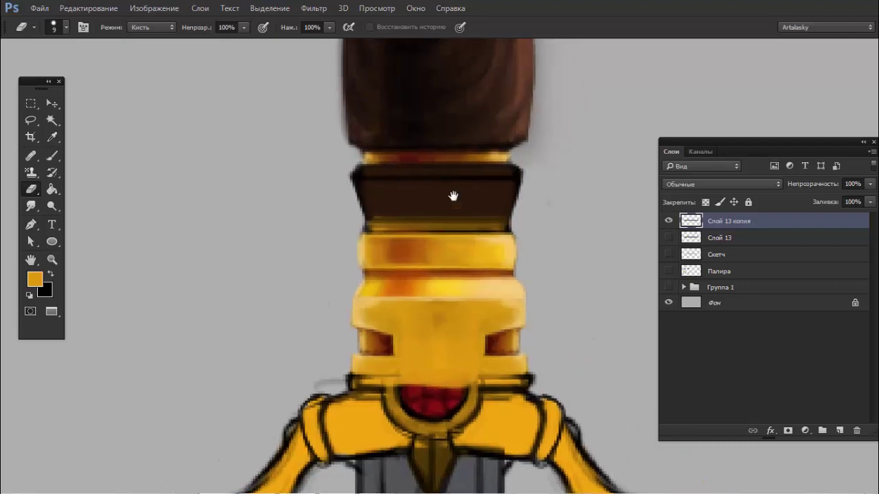
{"action": "left_click_drag", "start_coordinate": [324, 104], "coordinate": [334, 247]}
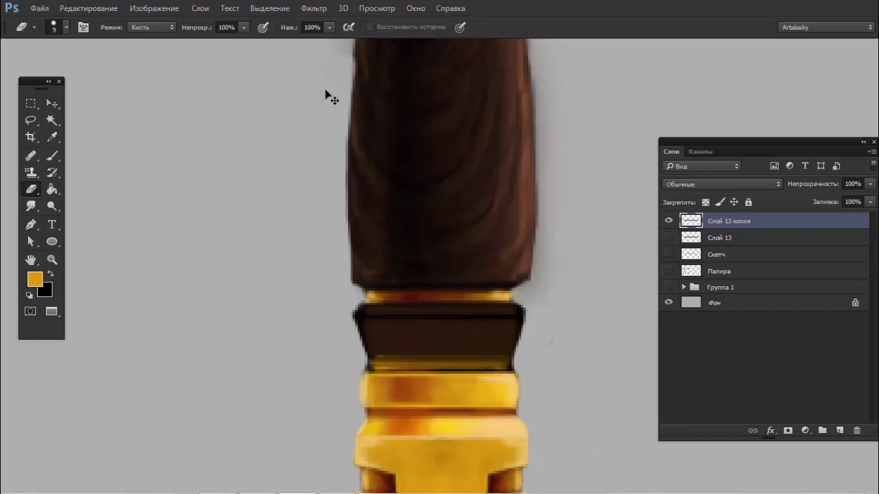
{"action": "key", "text": "ctrl+z"}
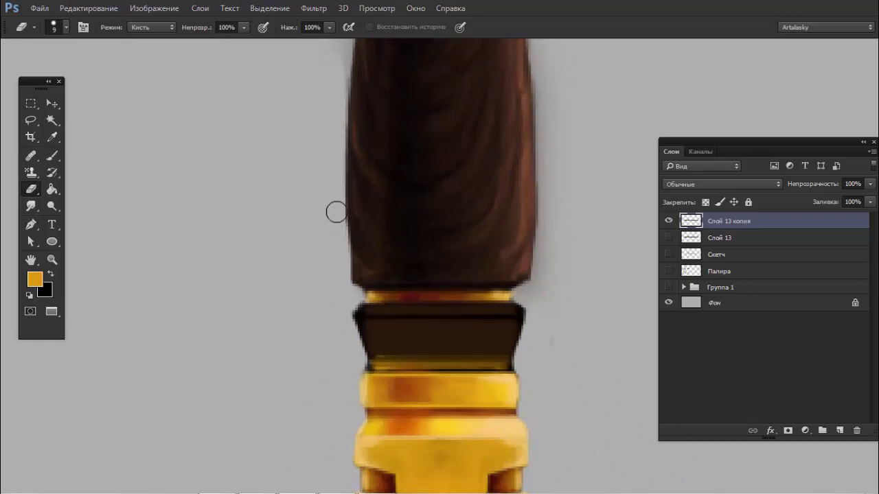
{"action": "scroll", "coordinate": [325, 273], "scroll_direction": "up", "scroll_amount": 2}
{"action": "scroll", "coordinate": [326, 190], "scroll_direction": "up", "scroll_amount": 3}
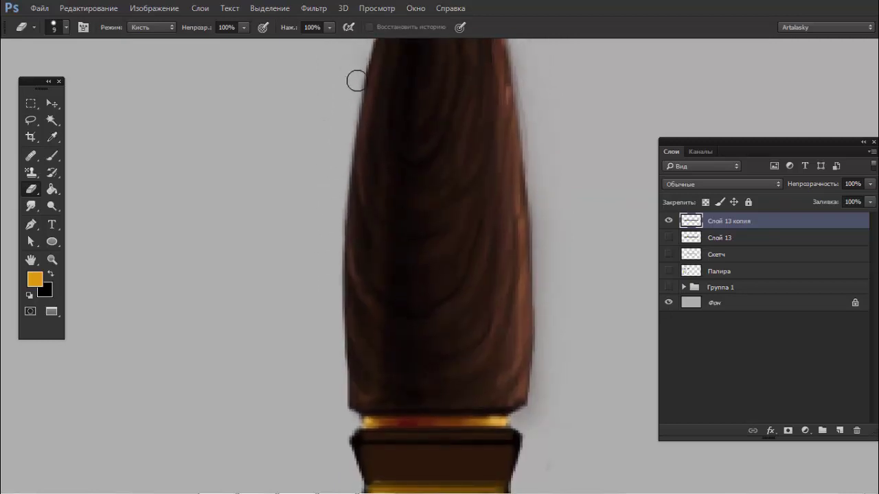
{"action": "scroll", "coordinate": [348, 138], "scroll_direction": "down", "scroll_amount": 10}
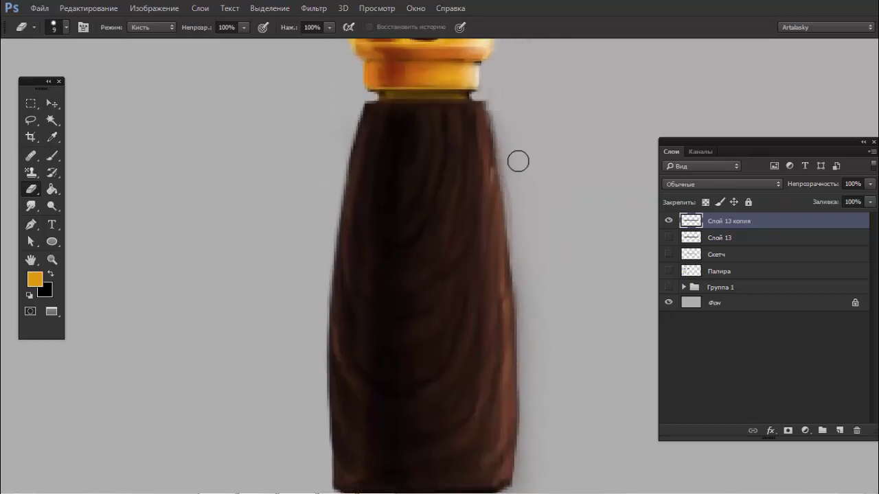
{"action": "left_click_drag", "start_coordinate": [506, 151], "coordinate": [524, 275]}
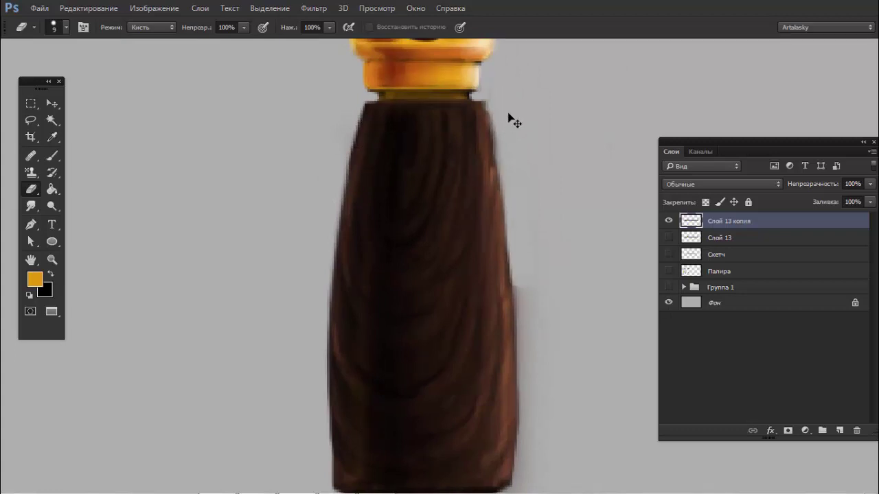
{"action": "key", "text": "ctrl+z"}
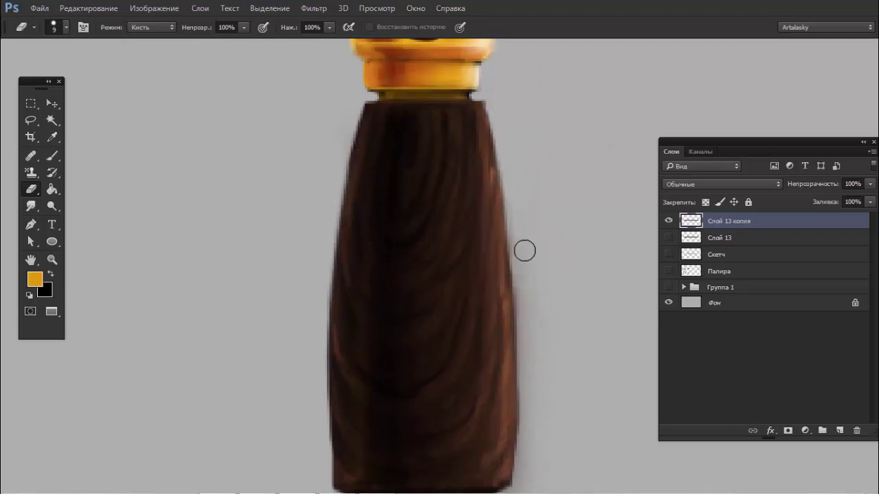
{"action": "left_click_drag", "start_coordinate": [506, 155], "coordinate": [525, 317]}
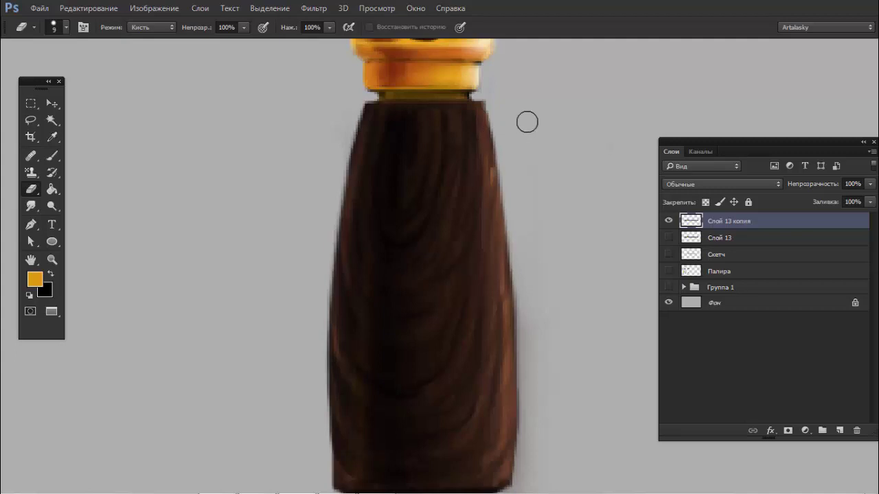
{"action": "scroll", "coordinate": [500, 176], "scroll_direction": "down", "scroll_amount": 2}
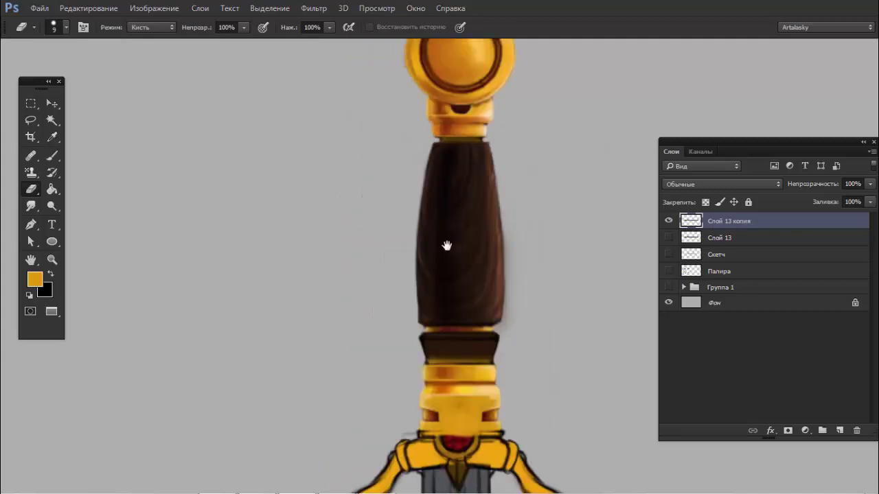
{"action": "scroll", "coordinate": [484, 221], "scroll_direction": "down", "scroll_amount": 3}
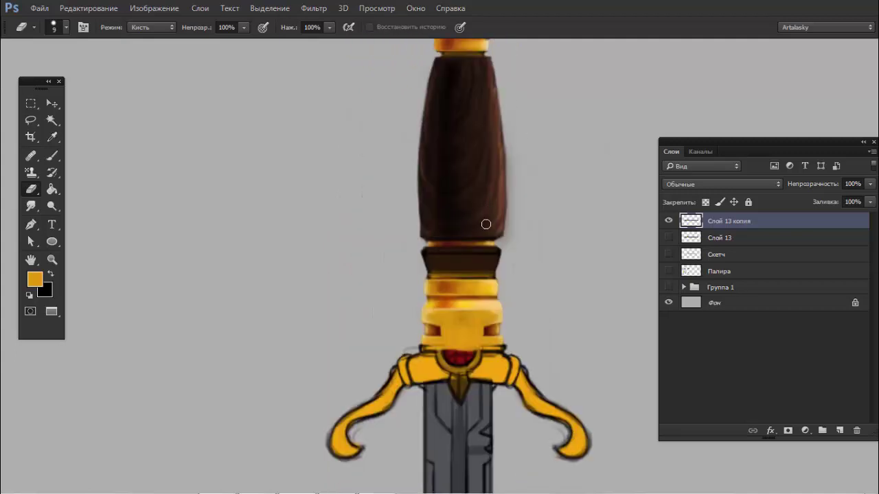
{"action": "scroll", "coordinate": [445, 303], "scroll_direction": "down", "scroll_amount": 4}
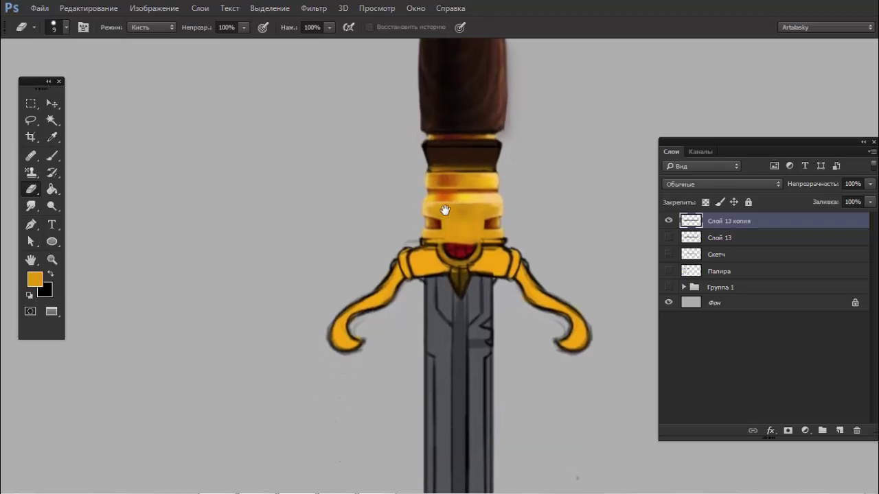
Step: Marquee-select the pommel and grip, subtracting the guard from the selection
{"action": "key", "text": "m"}
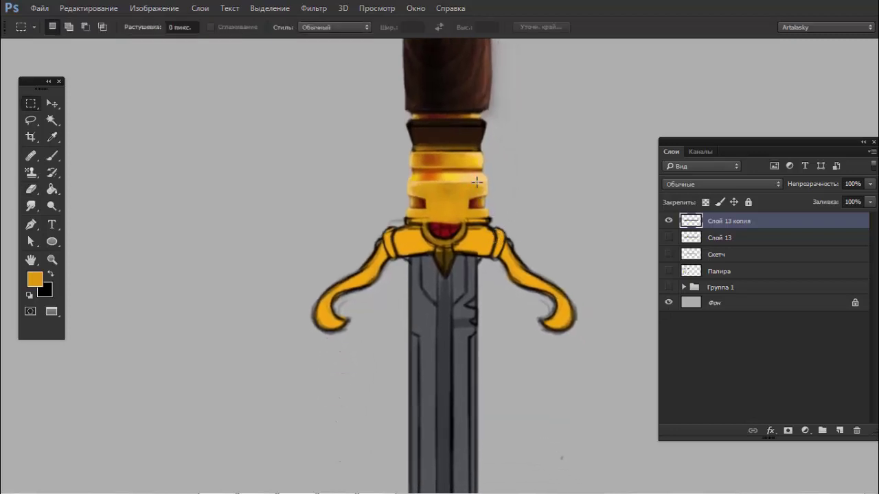
{"action": "scroll", "coordinate": [483, 228], "scroll_direction": "down", "scroll_amount": 5}
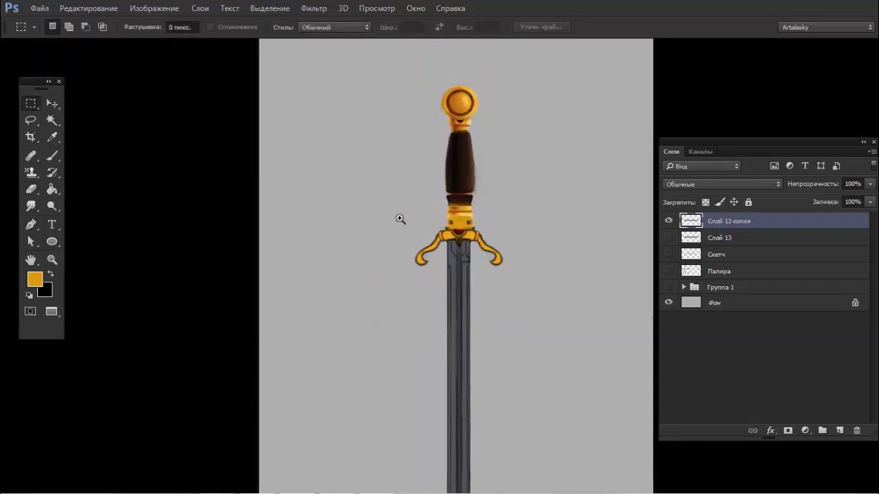
{"action": "left_click_drag", "start_coordinate": [496, 96], "coordinate": [417, 233]}
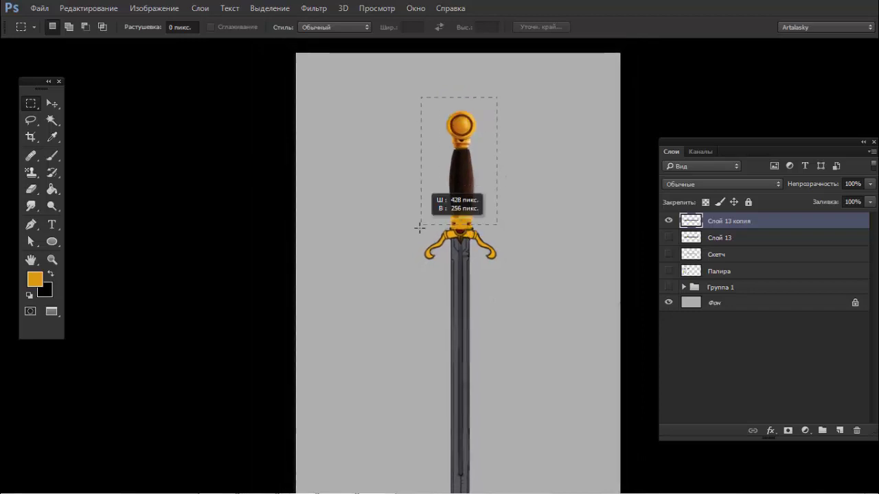
{"action": "scroll", "coordinate": [439, 214], "scroll_direction": "up", "scroll_amount": 3}
{"action": "scroll", "coordinate": [520, 197], "scroll_direction": "up", "scroll_amount": 2}
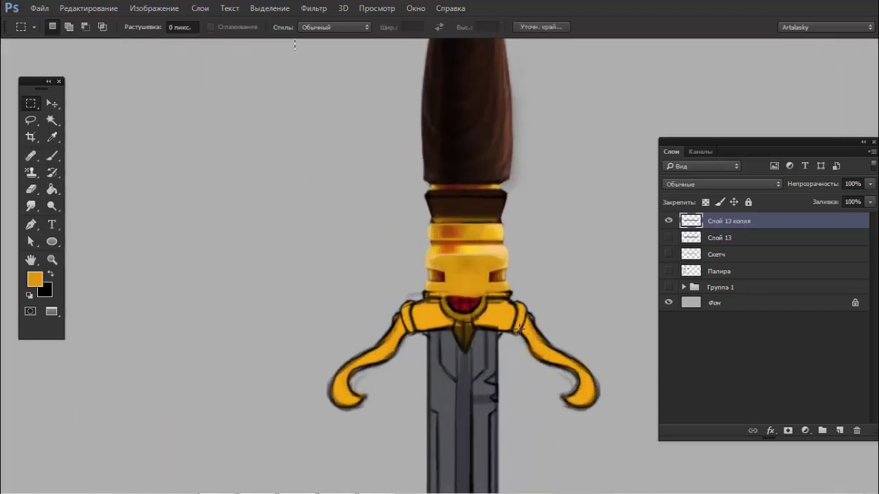
{"action": "left_click_drag", "start_coordinate": [542, 349], "coordinate": [382, 293]}
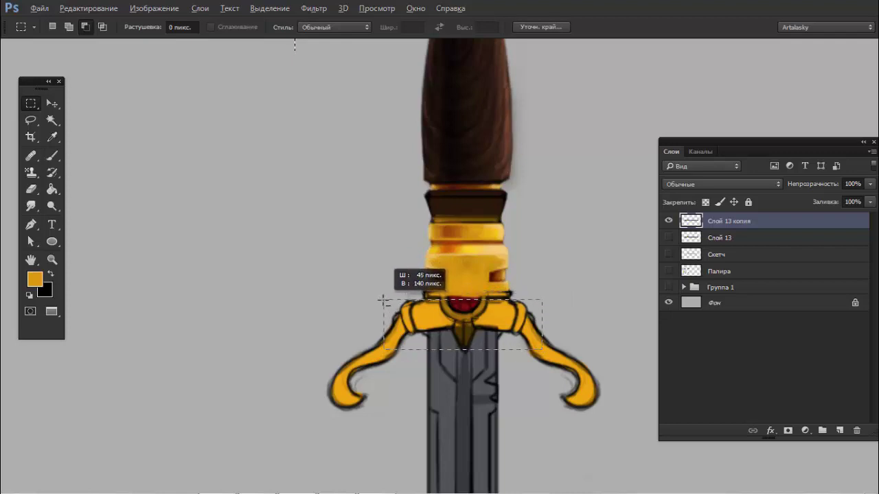
{"action": "left_click_drag", "start_coordinate": [381, 292], "coordinate": [390, 302]}
{"action": "scroll", "coordinate": [448, 269], "scroll_direction": "down", "scroll_amount": 3}
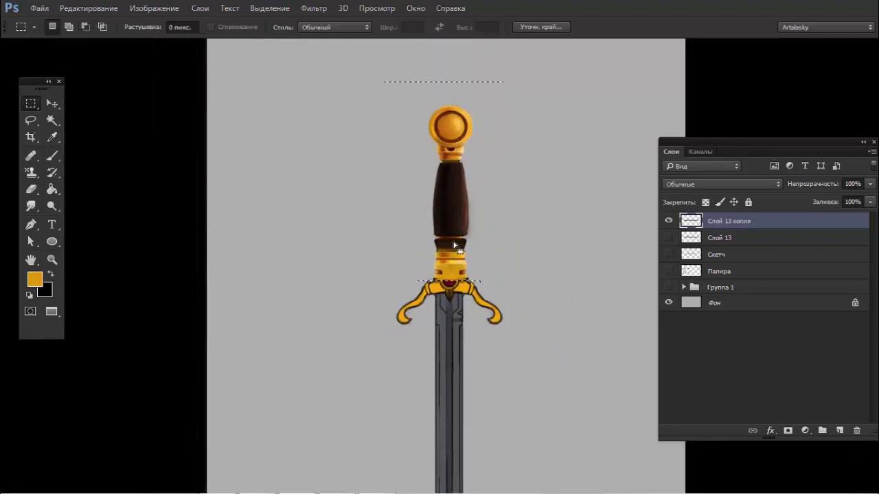
Step: Cut and paste the pommel and grip onto Слой 14 and move it above the guard
{"action": "left_click_drag", "start_coordinate": [453, 240], "coordinate": [481, 207]}
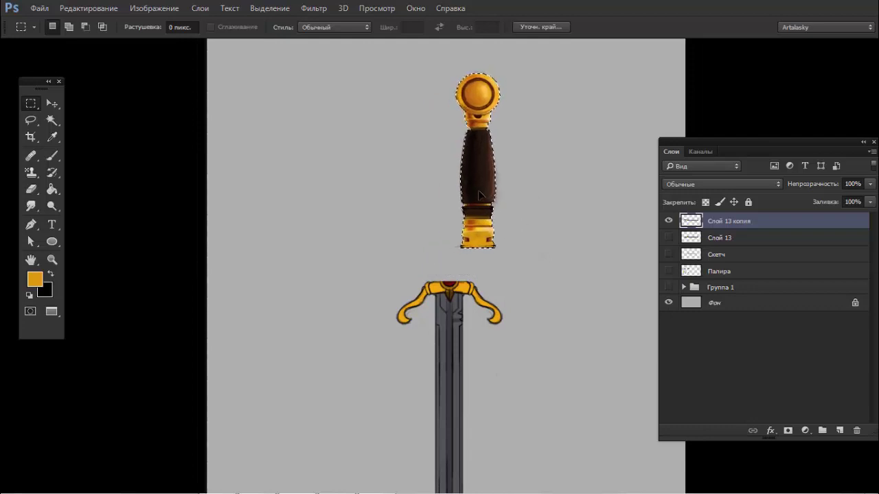
{"action": "key", "text": "ctrl+x"}
{"action": "key", "text": "ctrl+v"}
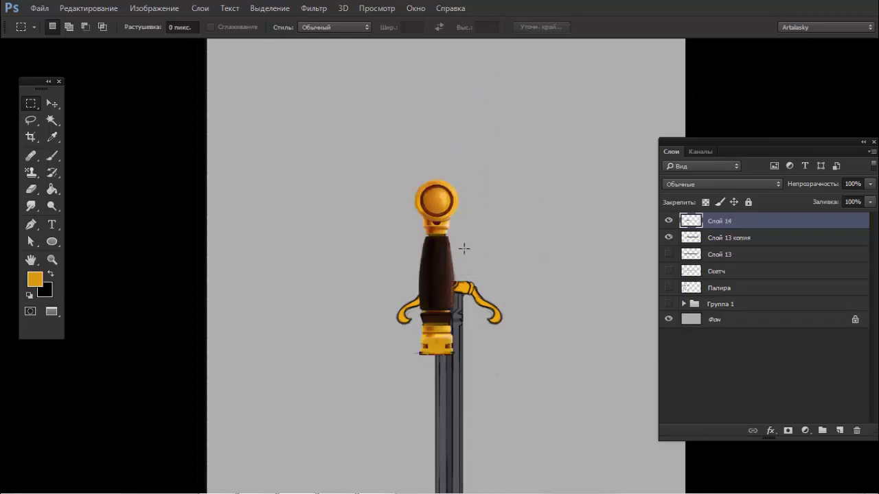
{"action": "key", "text": "v"}
{"action": "mouse_move", "coordinate": [453, 313]}
{"action": "left_mouse_down"}
{"action": "mouse_move", "coordinate": [472, 218]}
{"action": "mouse_move", "coordinate": [547, 218]}
{"action": "left_mouse_up"}
Step: Paint gold over the red strip at the hilt's bottom, with a dark brown edge line
{"action": "key", "text": "e"}
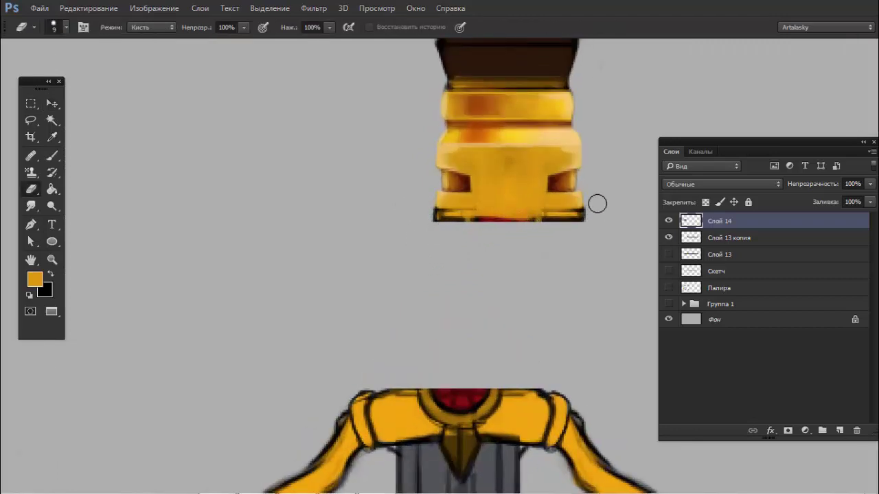
{"action": "key", "text": "b"}
{"action": "left_click", "coordinate": [497, 193], "text": "alt"}
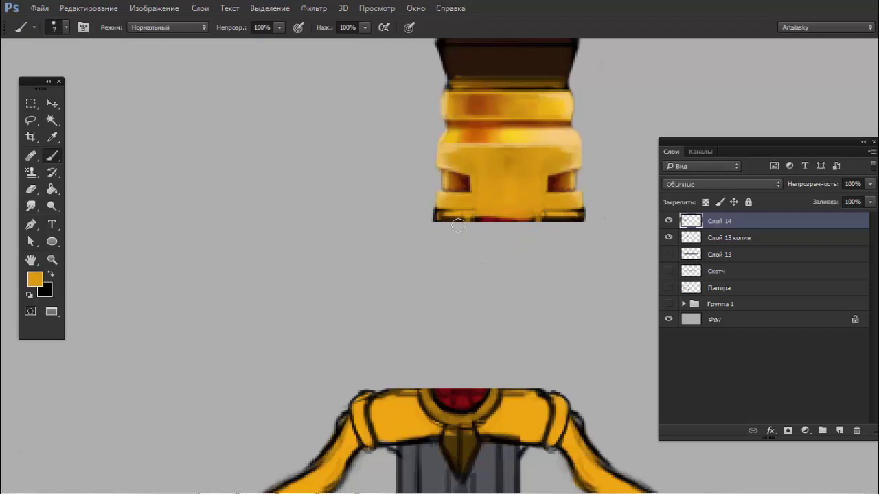
{"action": "left_click", "coordinate": [568, 200], "text": "alt"}
{"action": "key", "text": "bracketleft"}
{"action": "key", "text": "bracketleft"}
{"action": "left_click_drag", "start_coordinate": [438, 215], "coordinate": [576, 213]}
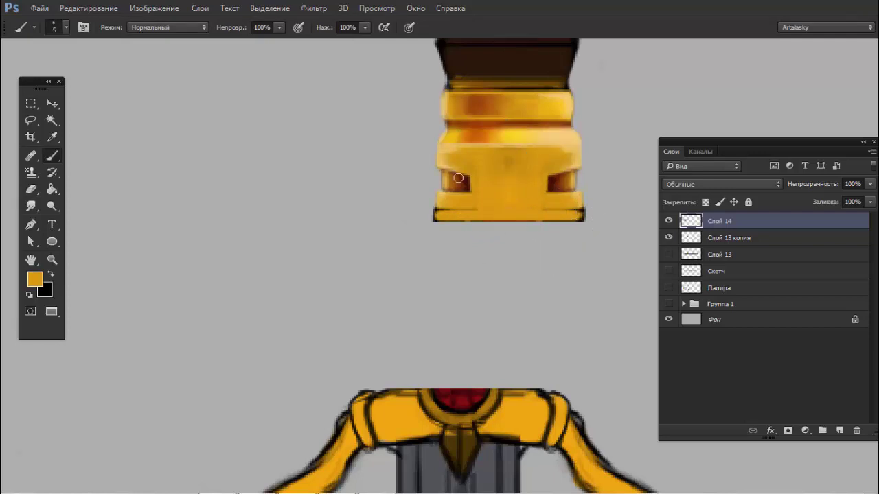
{"action": "left_click", "coordinate": [458, 178], "text": "alt"}
{"action": "left_click_drag", "start_coordinate": [438, 207], "coordinate": [580, 205]}
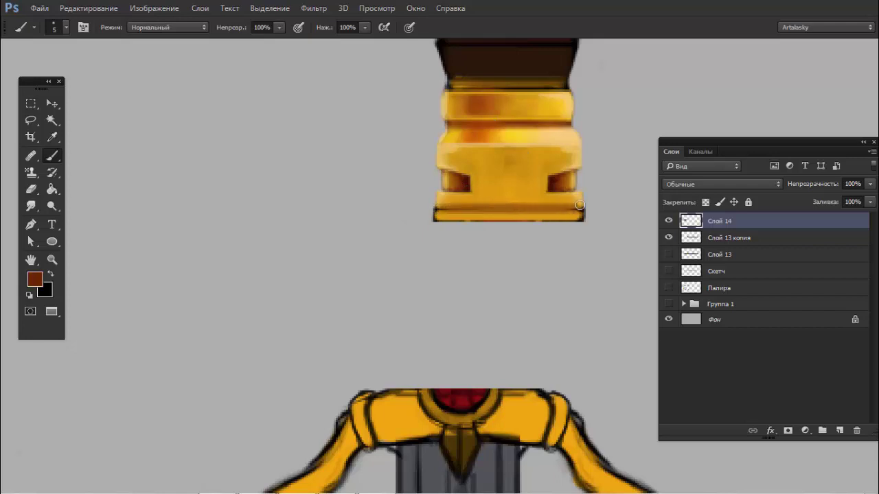
Step: Layer orange, dark brown and gold strokes along the gold base's lower edge
{"action": "left_click", "coordinate": [485, 149], "text": "alt"}
{"action": "left_click_drag", "start_coordinate": [434, 219], "coordinate": [518, 221]}
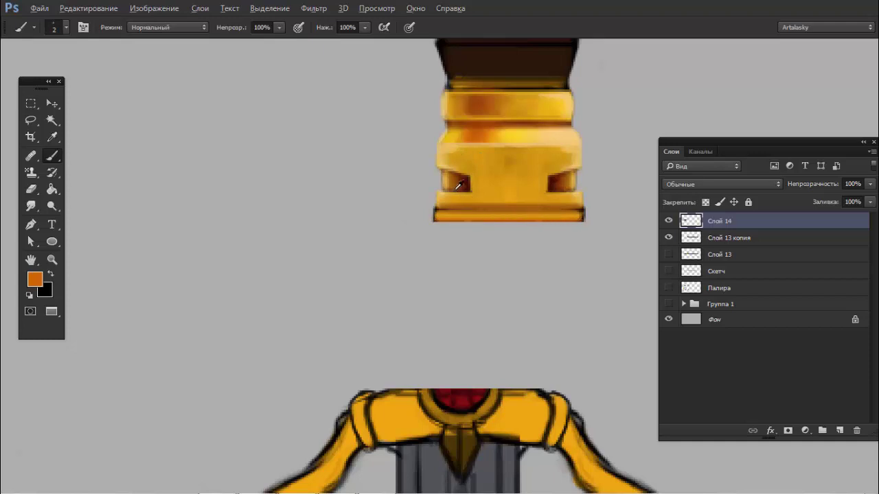
{"action": "left_click", "coordinate": [459, 186], "text": "alt"}
{"action": "left_click_drag", "start_coordinate": [438, 209], "coordinate": [574, 202]}
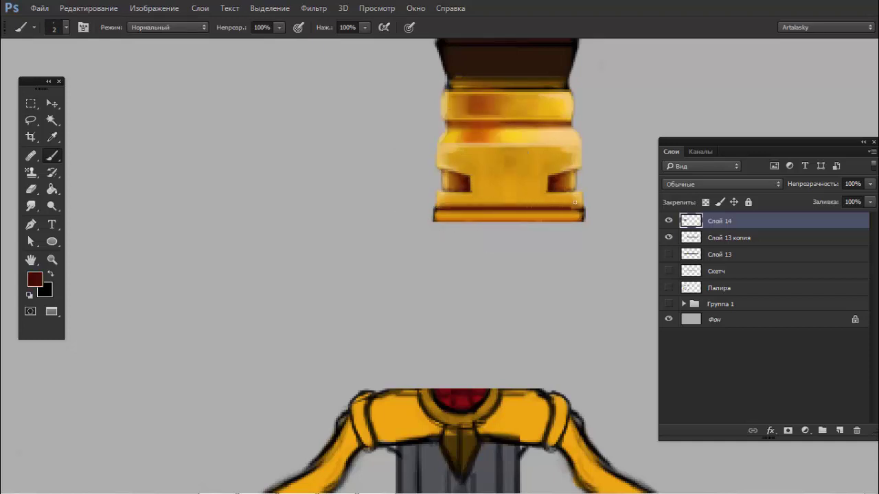
{"action": "left_click", "coordinate": [523, 190], "text": "alt"}
{"action": "left_click_drag", "start_coordinate": [435, 208], "coordinate": [577, 204]}
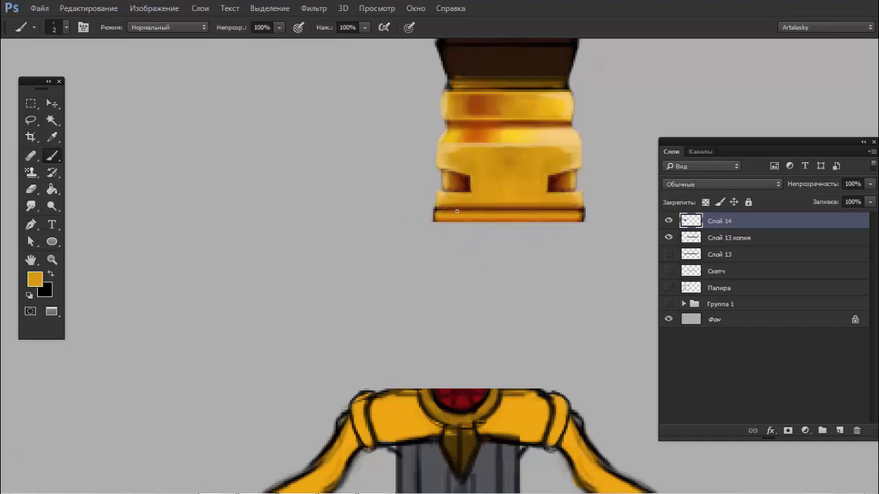
{"action": "left_click_drag", "start_coordinate": [457, 212], "coordinate": [576, 214]}
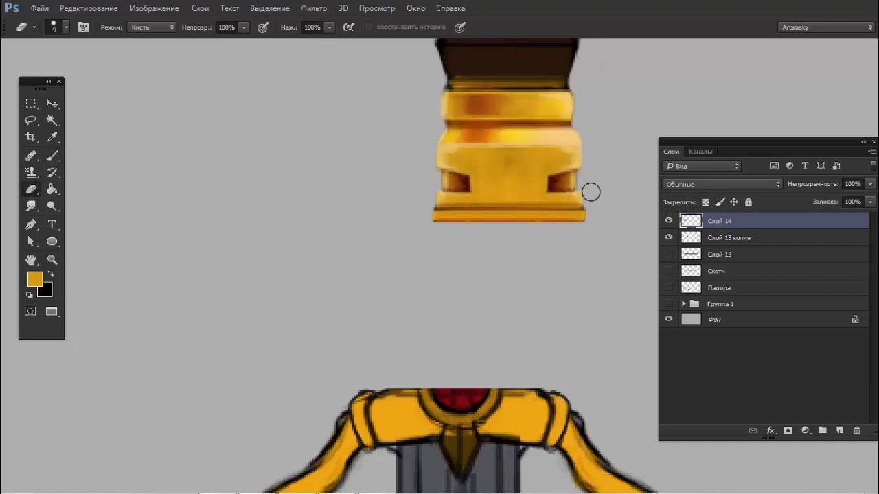
Step: Brush pale yellow highlights along the base's lower edge and across the upper gold band
{"action": "key", "text": "alt"}
{"action": "left_click", "coordinate": [436, 207], "text": "alt"}
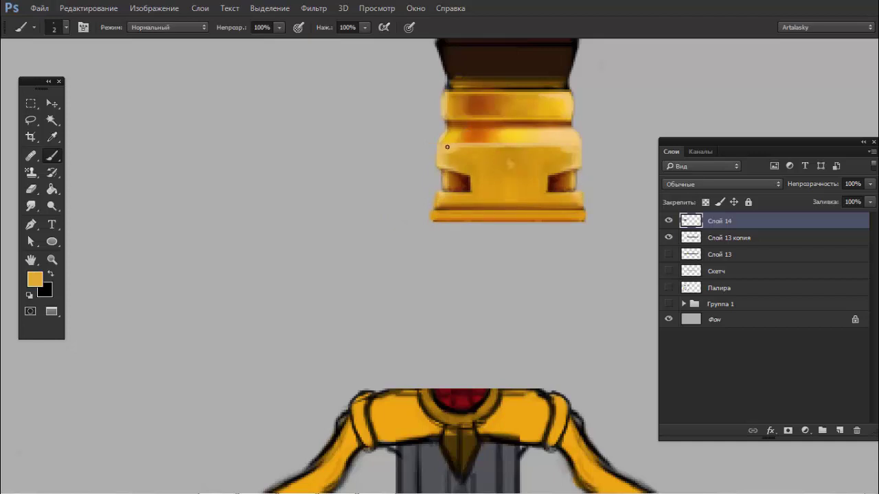
{"action": "key", "text": "alt"}
{"action": "left_click", "coordinate": [514, 168], "text": "alt"}
{"action": "left_click_drag", "start_coordinate": [494, 394], "coordinate": [418, 376]}
{"action": "key", "text": "ctrl+z"}
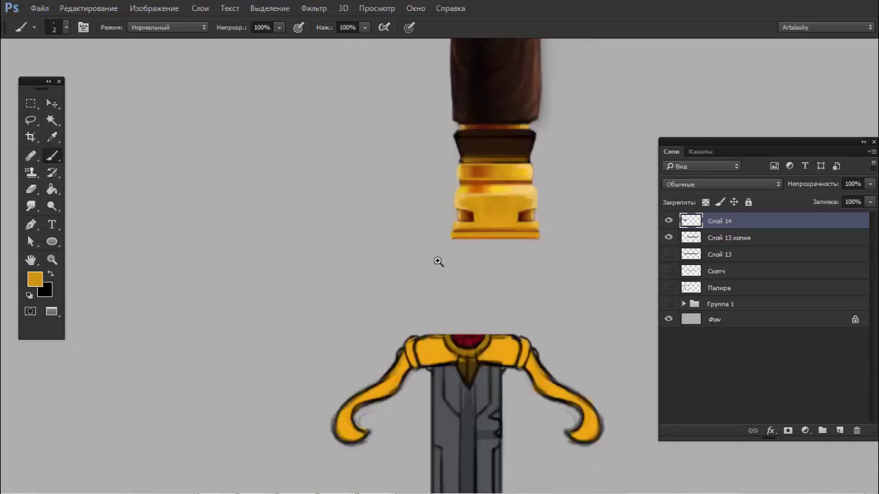
{"action": "left_click", "coordinate": [550, 135], "text": "alt"}
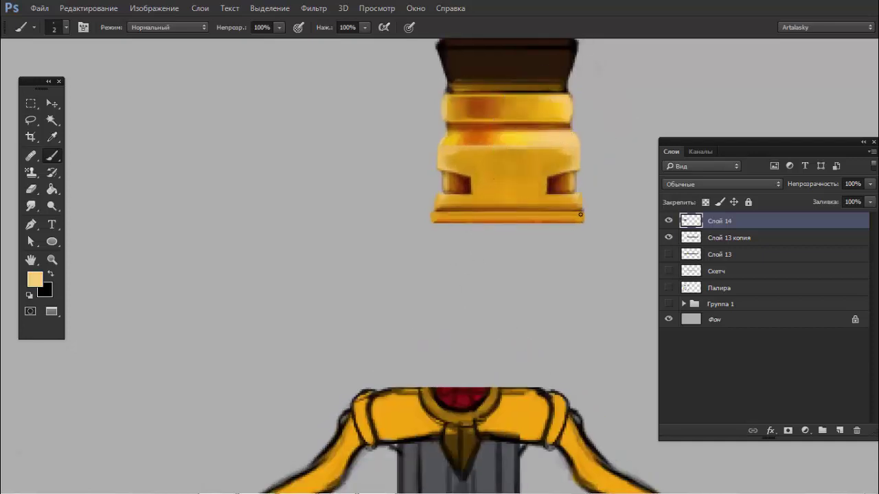
{"action": "left_click_drag", "start_coordinate": [580, 214], "coordinate": [477, 213]}
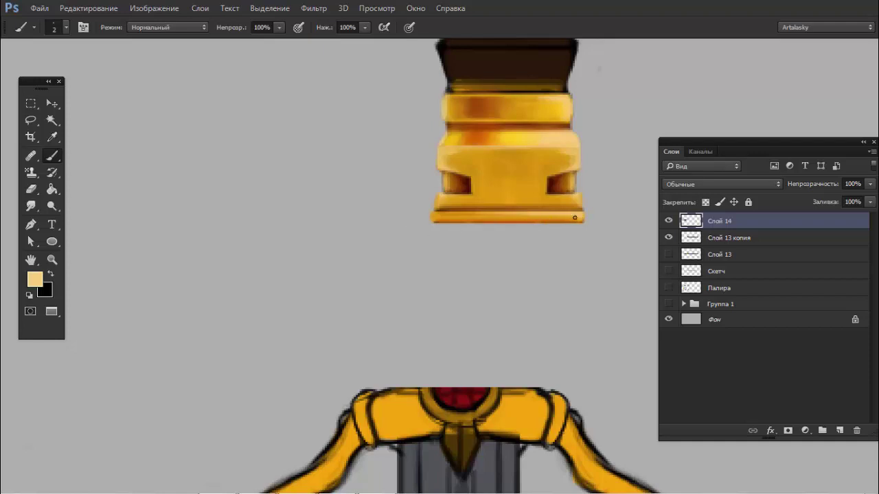
{"action": "left_click_drag", "start_coordinate": [578, 195], "coordinate": [539, 195]}
{"action": "left_click_drag", "start_coordinate": [576, 148], "coordinate": [441, 156]}
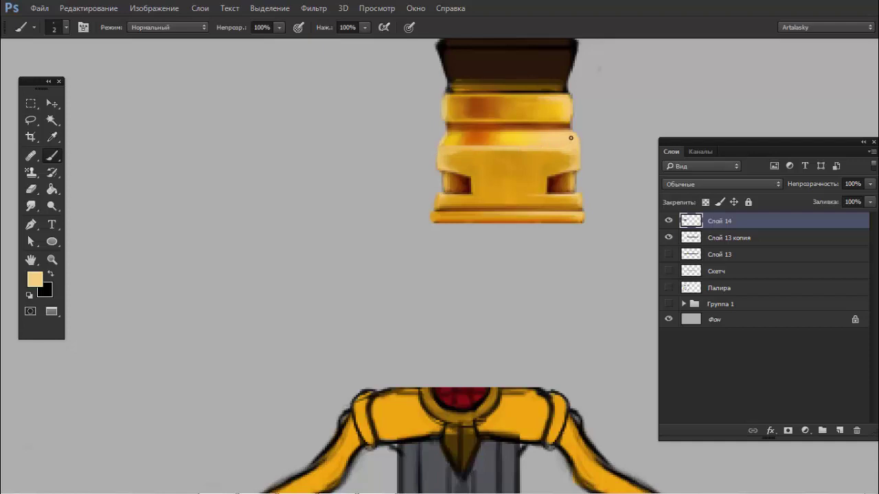
Step: Add thin white glints on the golden band and a faint highlight along the bottom edge
{"action": "key", "text": "d"}
{"action": "key", "text": "x"}
{"action": "left_click_drag", "start_coordinate": [538, 147], "coordinate": [574, 152]}
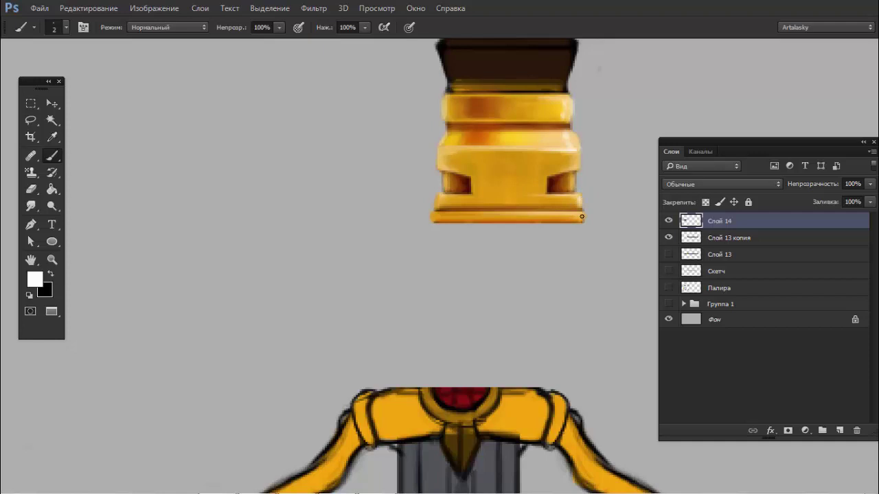
{"action": "scroll", "coordinate": [565, 204], "scroll_direction": "down", "scroll_amount": 5}
{"action": "scroll", "coordinate": [480, 194], "scroll_direction": "up", "scroll_amount": 5}
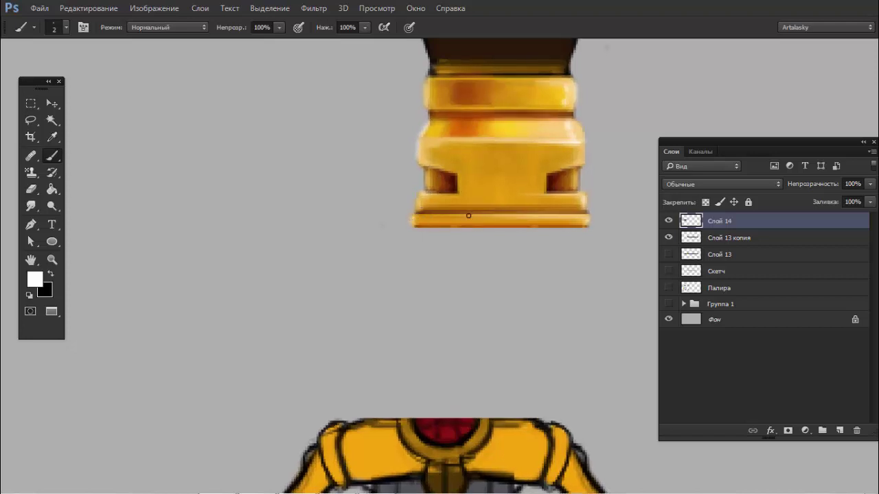
{"action": "left_click_drag", "start_coordinate": [468, 215], "coordinate": [412, 218]}
{"action": "left_click_drag", "start_coordinate": [493, 231], "coordinate": [430, 234]}
{"action": "left_click_drag", "start_coordinate": [520, 209], "coordinate": [474, 206]}
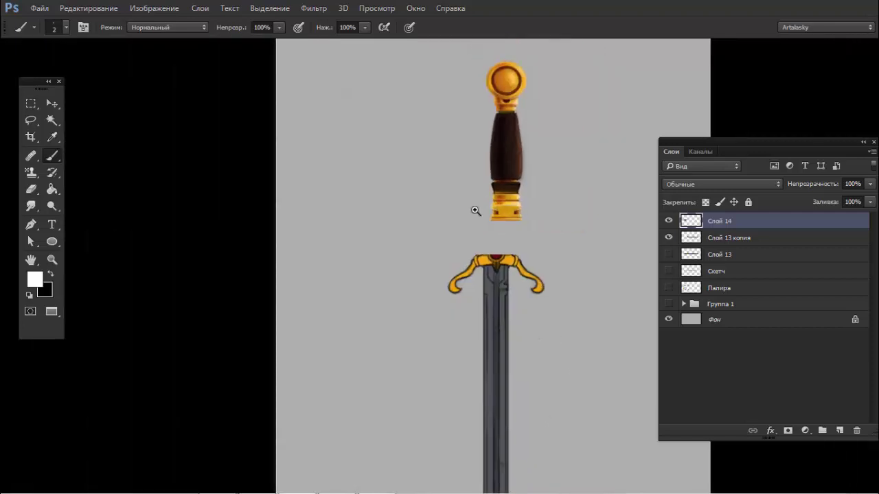
Step: Zoom in on the pommel and set an 8 px brush with a sampled brown
{"action": "left_click", "coordinate": [532, 125]}
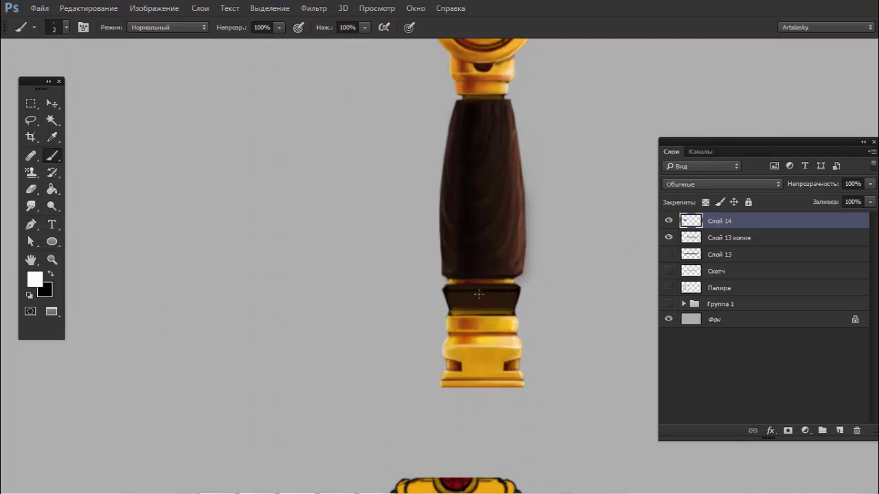
{"action": "mouse_move", "coordinate": [501, 274]}
{"action": "left_mouse_down"}
{"action": "mouse_move", "coordinate": [463, 328]}
{"action": "mouse_move", "coordinate": [433, 265]}
{"action": "left_mouse_up"}
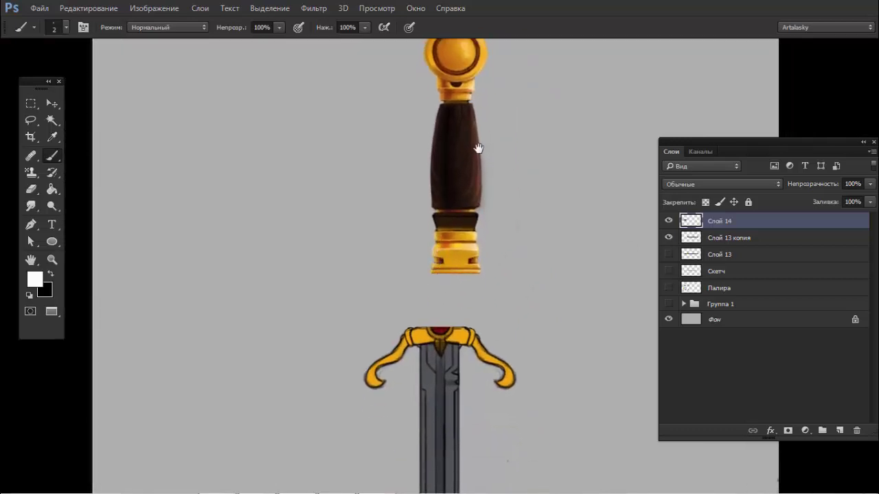
{"action": "left_click_drag", "start_coordinate": [477, 148], "coordinate": [479, 178]}
{"action": "left_click_drag", "start_coordinate": [480, 124], "coordinate": [488, 118]}
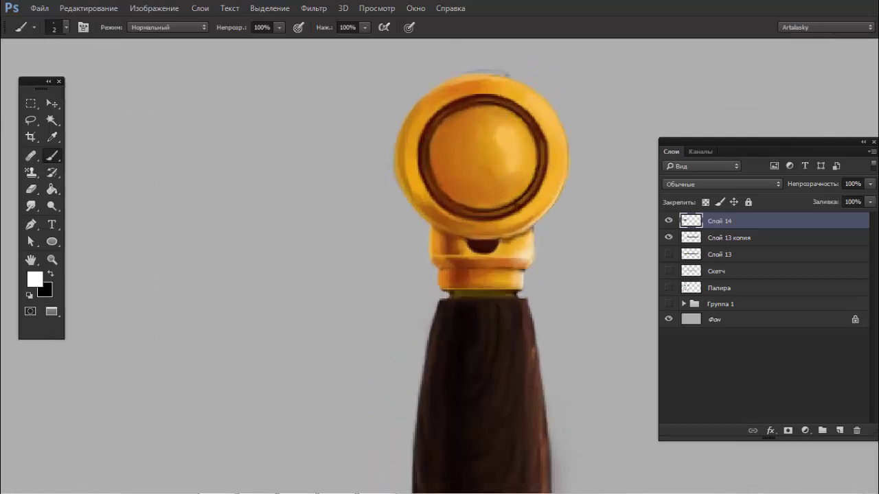
{"action": "left_click", "coordinate": [431, 206], "text": "alt"}
{"action": "right_click", "coordinate": [421, 176]}
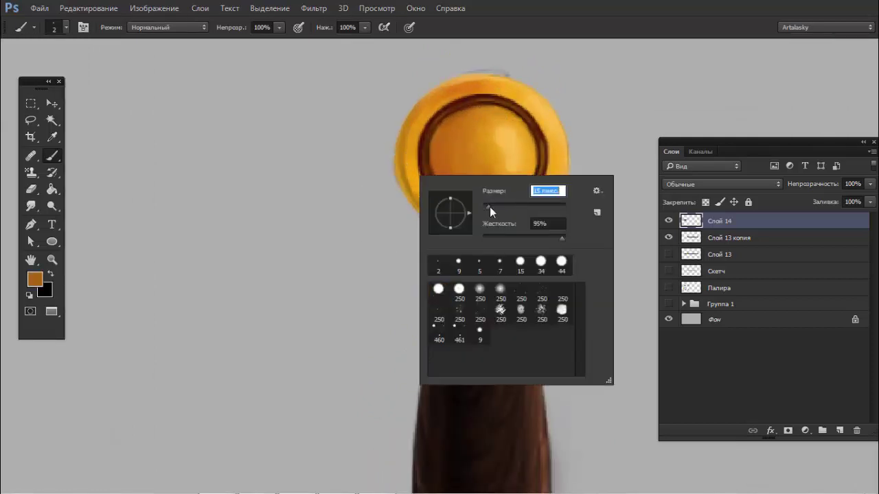
{"action": "type", "text": "8"}
{"action": "key", "text": "Return"}
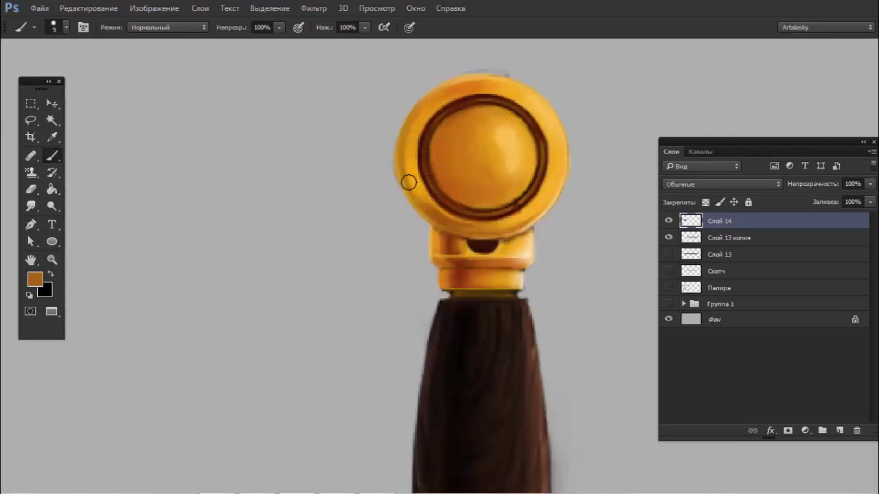
Step: Make the brush soft and pick a deeper orange for the pommel disc shading
{"action": "left_click", "coordinate": [454, 92], "text": "alt"}
{"action": "right_click", "coordinate": [443, 183]}
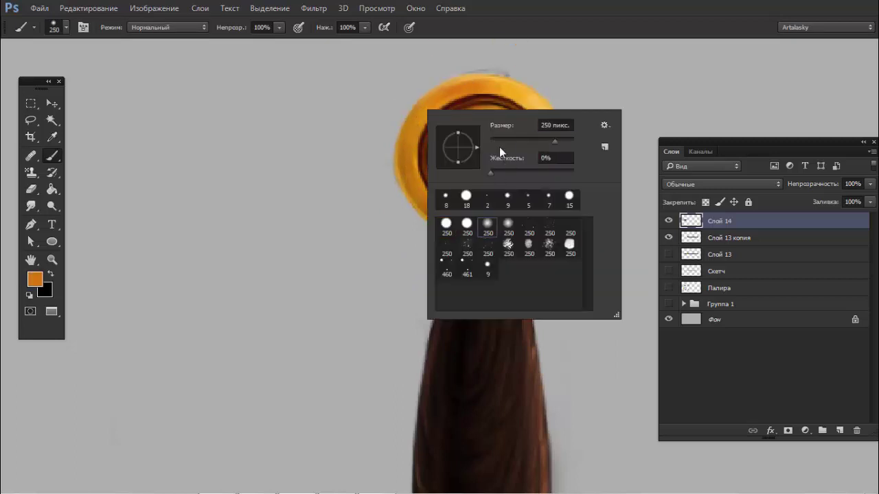
{"action": "left_click_drag", "start_coordinate": [495, 141], "coordinate": [554, 142]}
{"action": "key", "text": "Return"}
{"action": "key", "text": "bracketleft"}
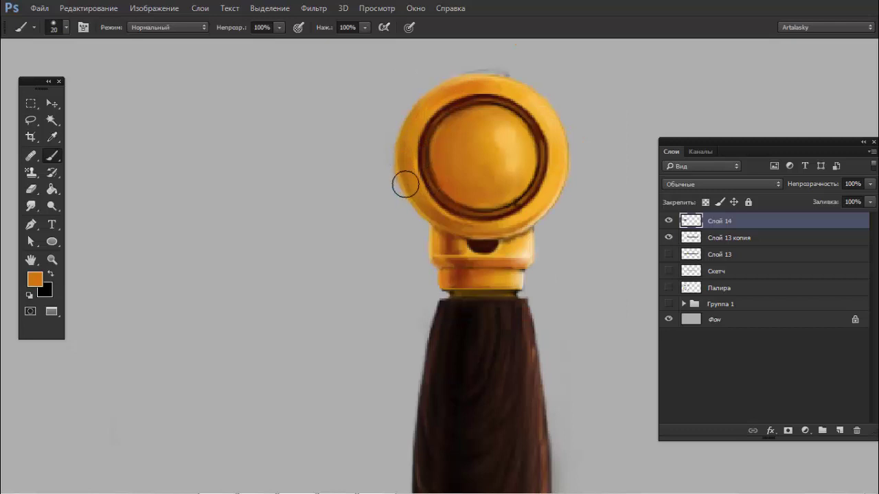
{"action": "key", "text": "bracketleft"}
{"action": "key", "text": "bracketleft"}
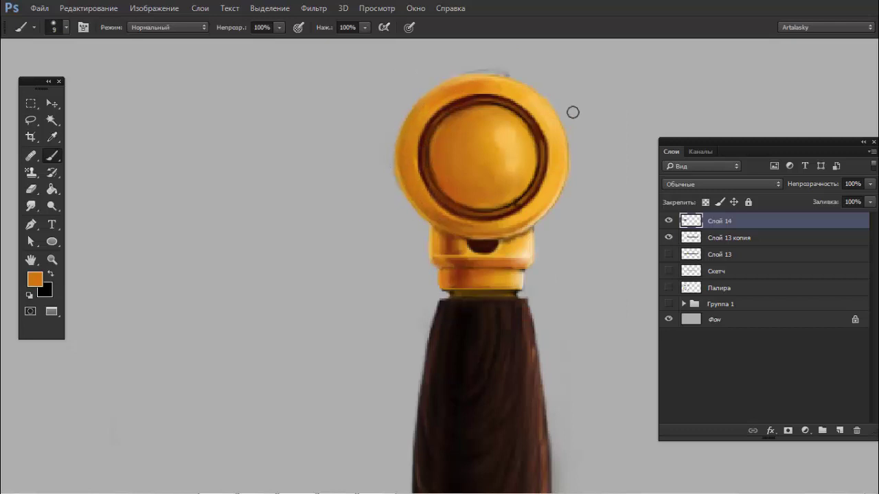
{"action": "left_click", "coordinate": [546, 107], "text": "alt"}
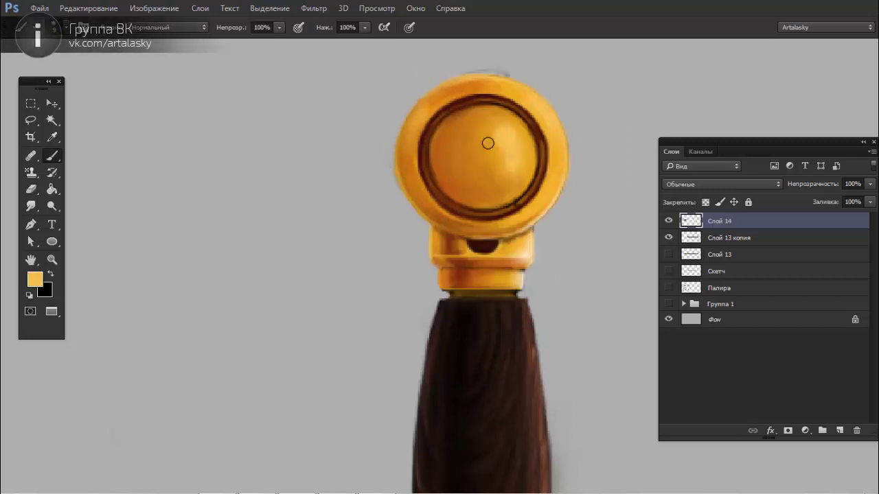
{"action": "key", "text": "F6"}
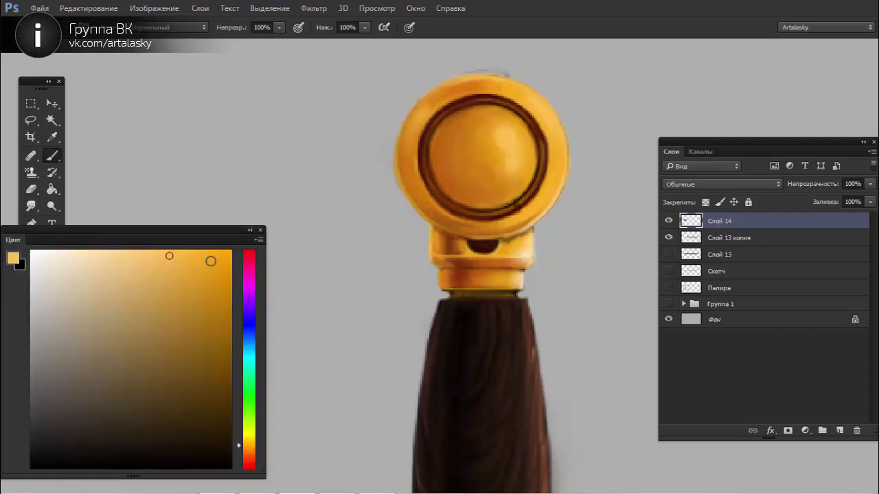
{"action": "left_click", "coordinate": [211, 260]}
{"action": "key", "text": "F6"}
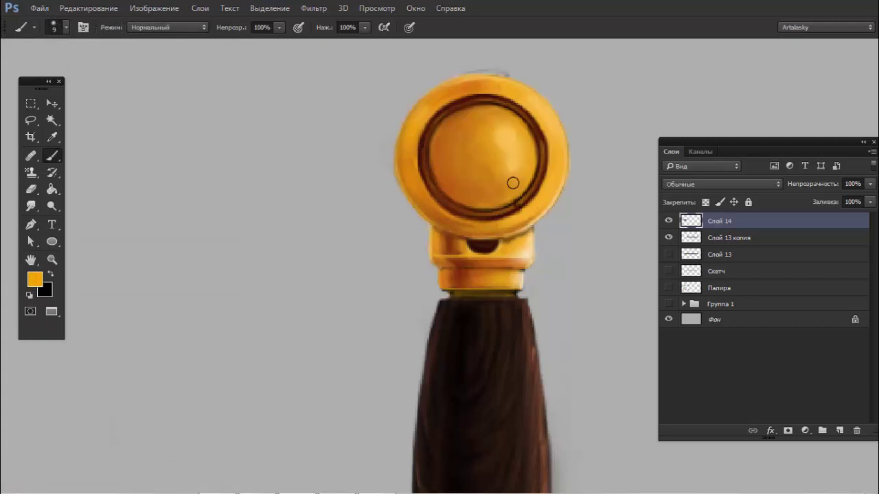
Step: Enlarge the brush to about 48 px and erase stray marks along the disc's top edge
{"action": "right_click", "coordinate": [495, 127]}
{"action": "left_click_drag", "start_coordinate": [565, 164], "coordinate": [584, 165]}
{"action": "left_click", "coordinate": [489, 147]}
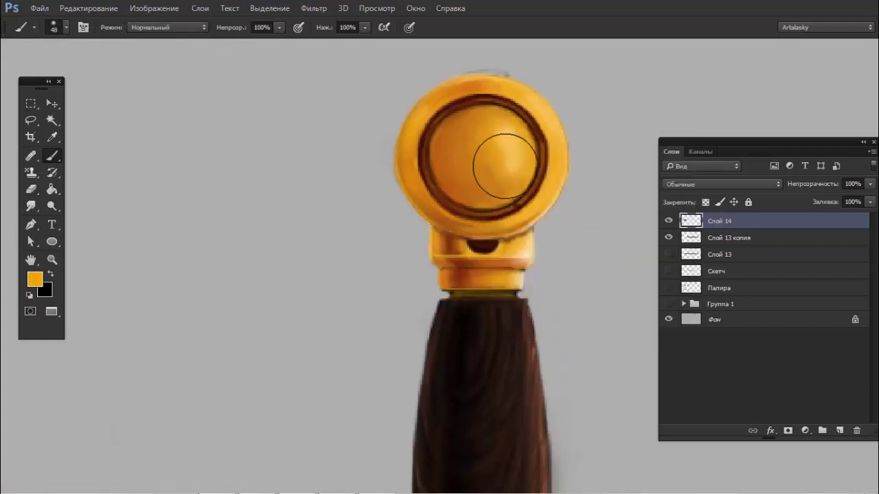
{"action": "key", "text": "e"}
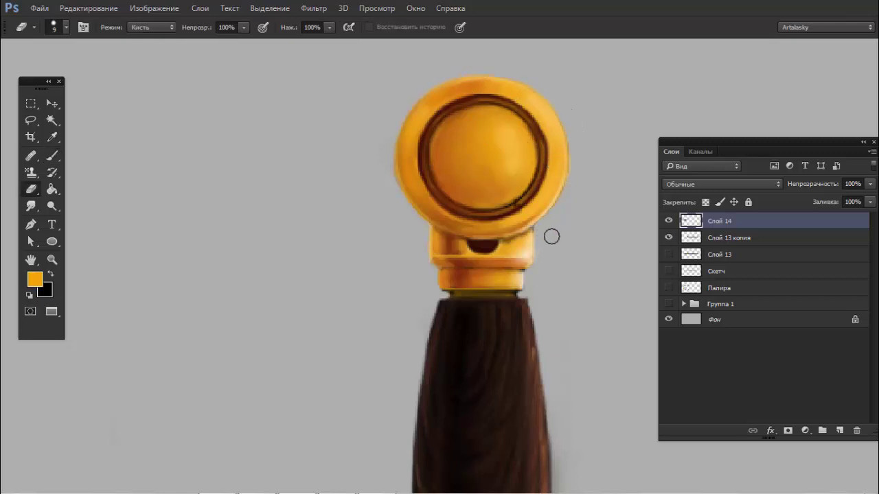
{"action": "key", "text": "b"}
Step: Switch to a tiny 3 px brush and pick a brown in the Color panel
{"action": "right_click", "coordinate": [560, 185]}
{"action": "left_click_drag", "start_coordinate": [631, 214], "coordinate": [625, 214]}
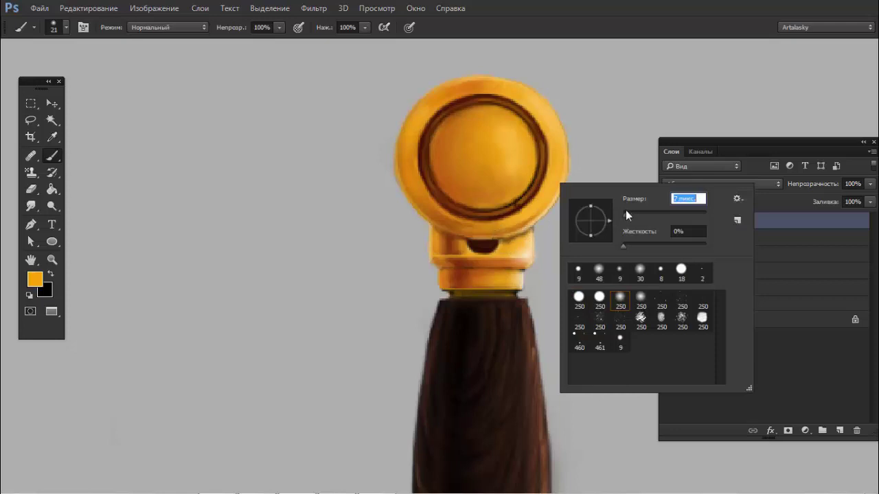
{"action": "type", "text": "3"}
{"action": "key", "text": "Return"}
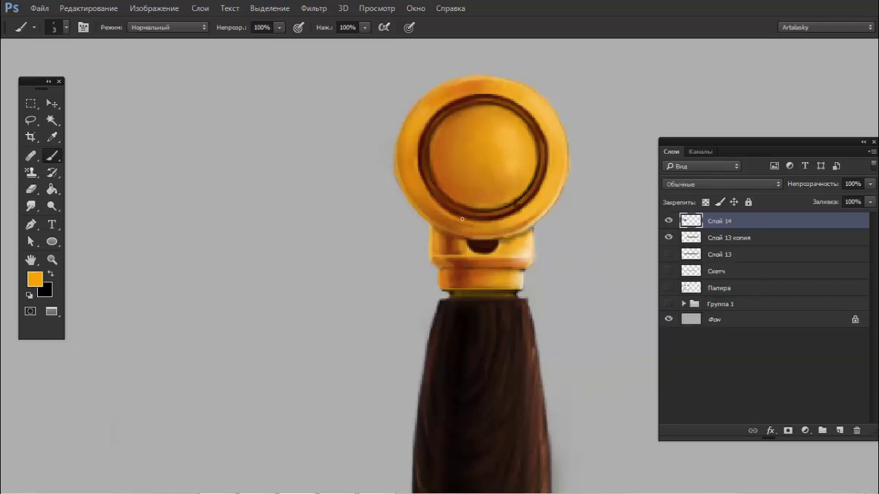
{"action": "key", "text": "F6"}
{"action": "left_click_drag", "start_coordinate": [227, 356], "coordinate": [245, 353]}
Step: Paint a dark brown shadow under the pommel's gold collar
{"action": "left_click_drag", "start_coordinate": [250, 458], "coordinate": [250, 465]}
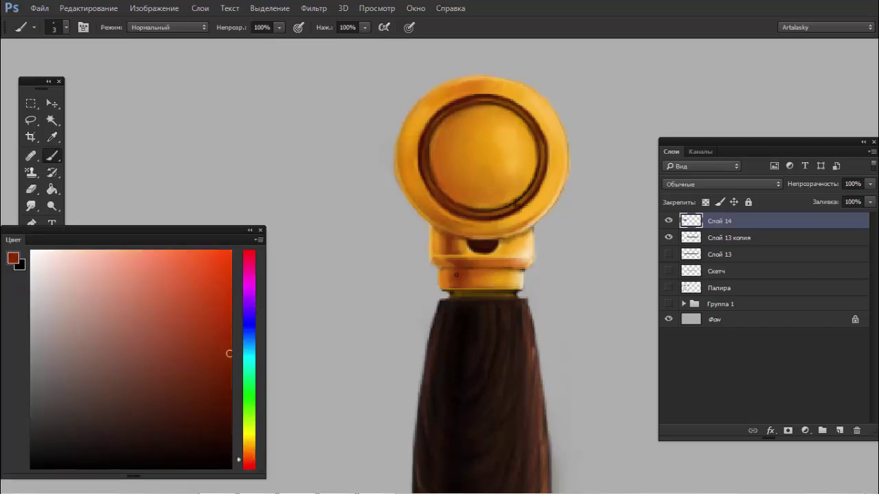
{"action": "key", "text": "F6"}
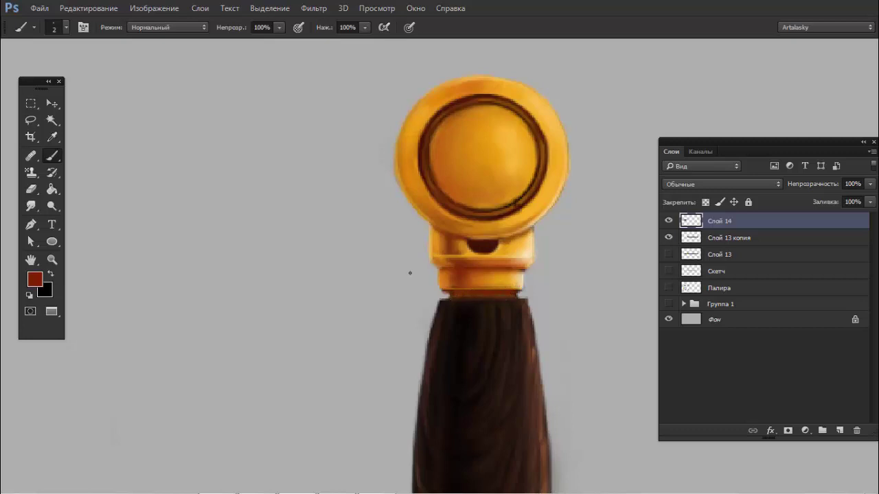
{"action": "key", "text": "F6"}
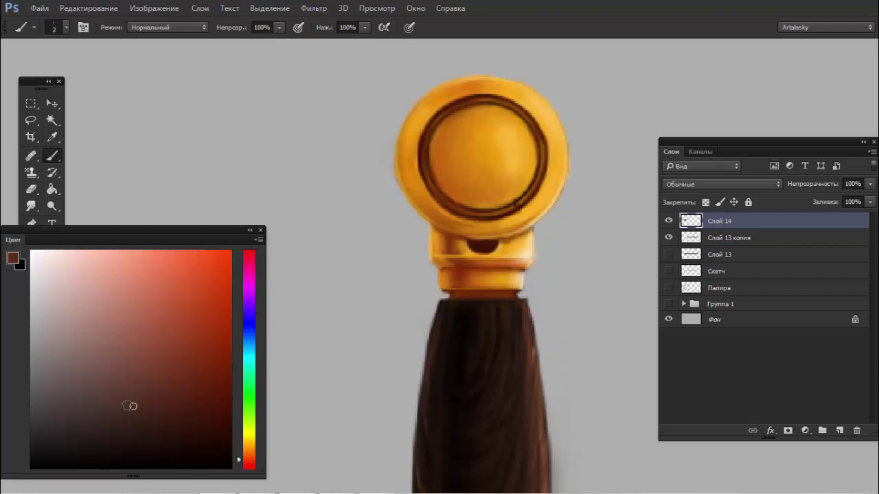
{"action": "left_click", "coordinate": [123, 410]}
{"action": "left_click", "coordinate": [209, 427]}
{"action": "left_click_drag", "start_coordinate": [464, 289], "coordinate": [504, 289]}
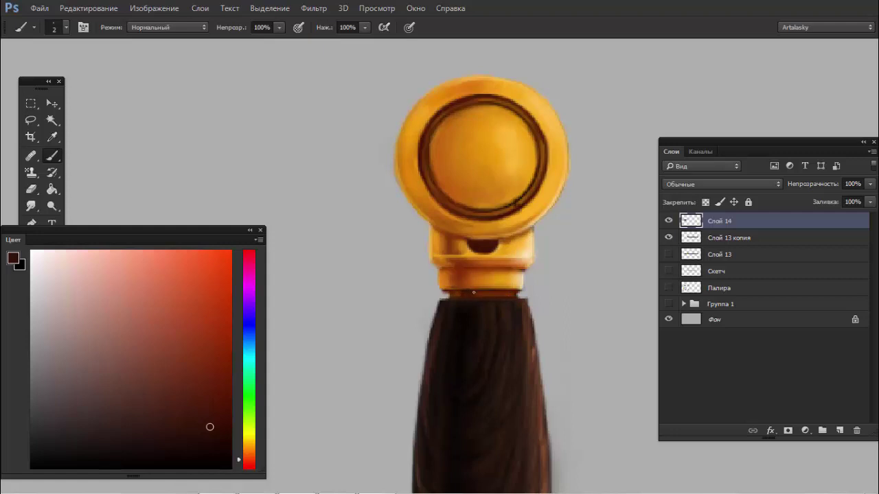
Step: Add a thin orange highlight along the grip's top edge
{"action": "left_click", "coordinate": [252, 451]}
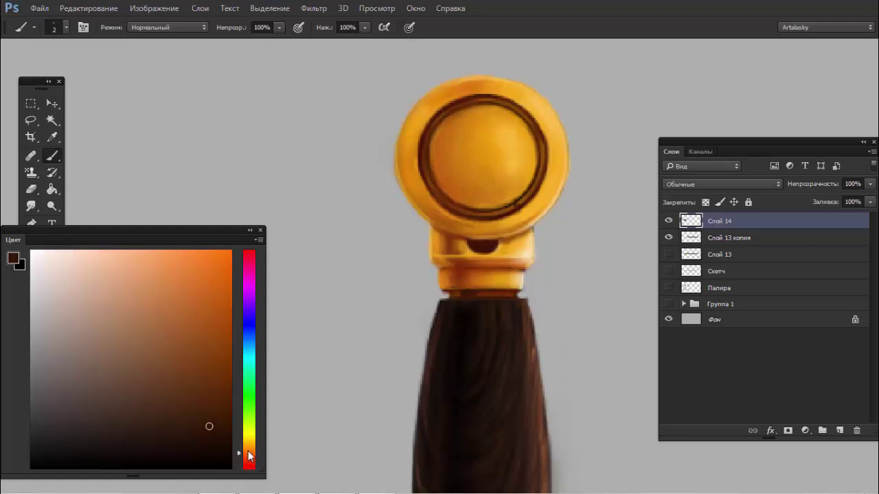
{"action": "left_click", "coordinate": [216, 304]}
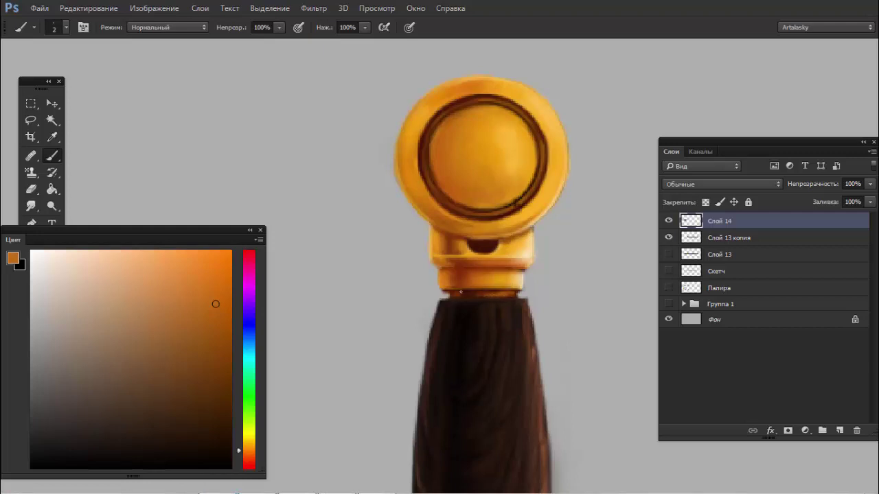
{"action": "left_click_drag", "start_coordinate": [447, 300], "coordinate": [525, 300]}
{"action": "scroll", "coordinate": [460, 324], "scroll_direction": "down", "scroll_amount": 3}
{"action": "left_click_drag", "start_coordinate": [449, 359], "coordinate": [501, 286]}
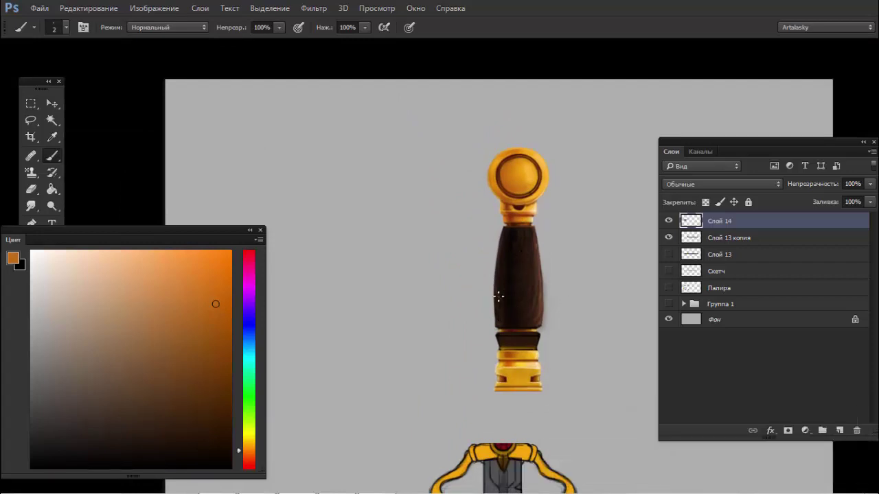
Step: Move the handle layer down about 33 px
{"action": "left_click", "coordinate": [668, 220]}
{"action": "scroll", "coordinate": [549, 236], "scroll_direction": "down", "scroll_amount": 3}
{"action": "left_click", "coordinate": [549, 236]}
{"action": "mouse_move", "coordinate": [529, 259]}
{"action": "left_mouse_down"}
{"action": "mouse_move", "coordinate": [462, 206]}
{"action": "mouse_move", "coordinate": [472, 226]}
{"action": "left_mouse_up"}
Step: Move the guard and blade layer up to close the gap under the grip
{"action": "key", "text": "v"}
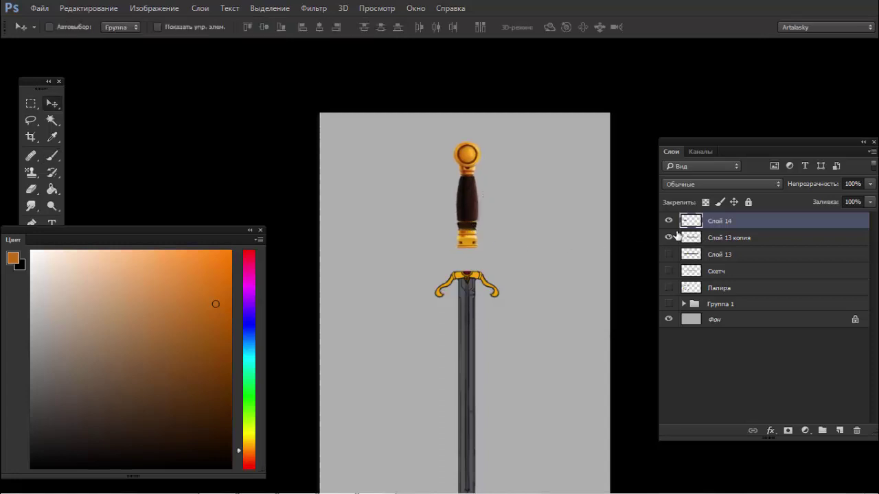
{"action": "left_click", "coordinate": [668, 238]}
{"action": "left_click", "coordinate": [728, 238]}
{"action": "scroll", "coordinate": [497, 260], "scroll_direction": "down", "scroll_amount": 1}
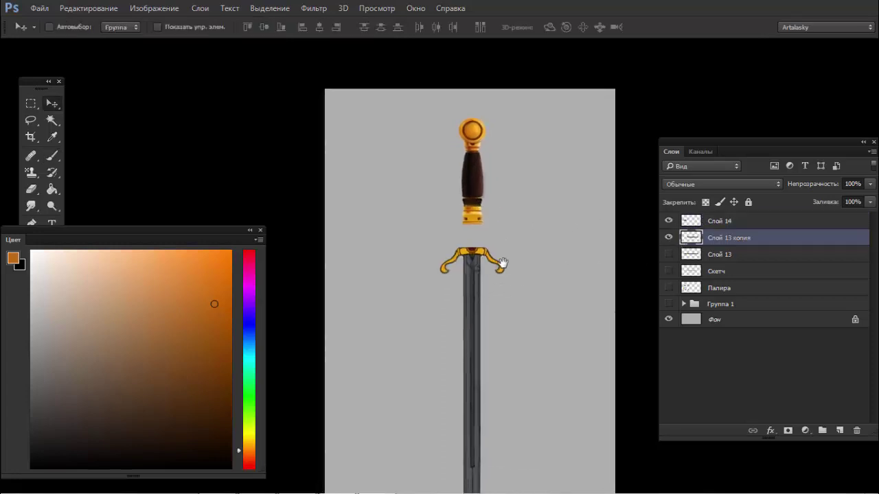
{"action": "scroll", "coordinate": [496, 261], "scroll_direction": "down", "scroll_amount": 1}
{"action": "left_click_drag", "start_coordinate": [474, 271], "coordinate": [506, 190]}
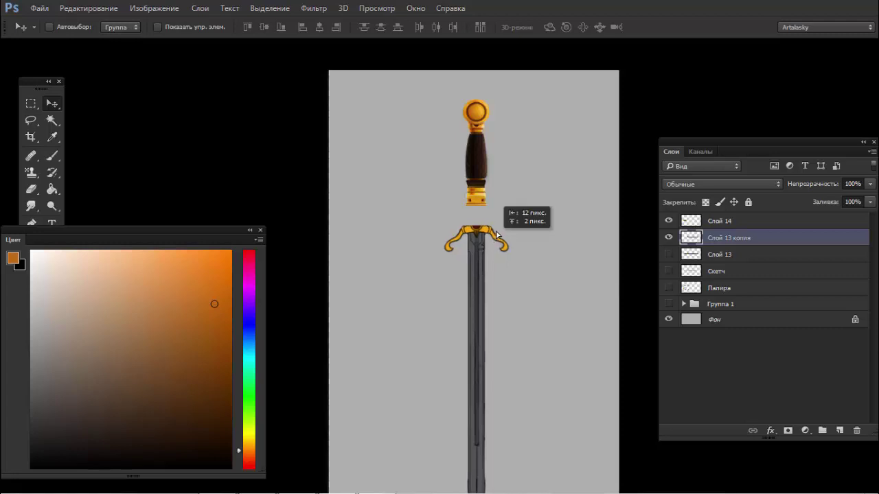
{"action": "left_click", "coordinate": [522, 186], "text": "ctrl"}
{"action": "left_click_drag", "start_coordinate": [492, 264], "coordinate": [499, 259]}
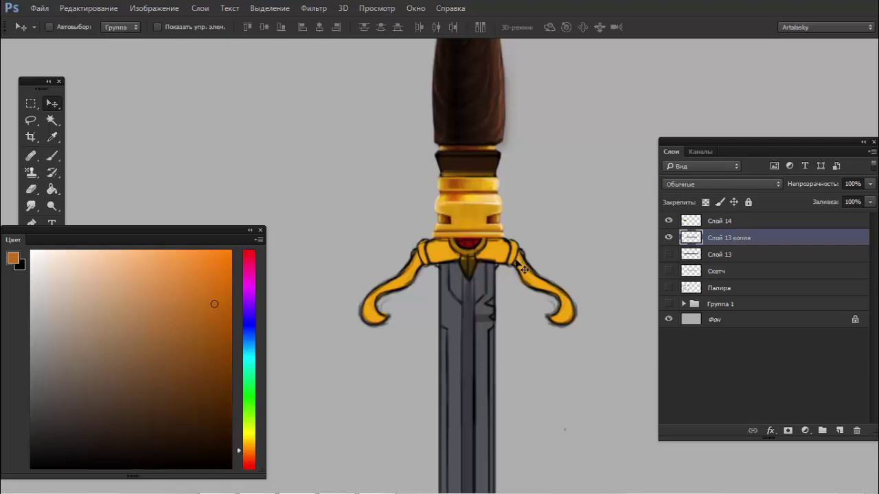
{"action": "key", "text": "ctrl"}
{"action": "mouse_move", "coordinate": [515, 257]}
{"action": "left_mouse_down"}
{"action": "mouse_move", "coordinate": [451, 254]}
{"action": "mouse_move", "coordinate": [474, 260]}
{"action": "mouse_move", "coordinate": [535, 240]}
{"action": "left_mouse_up"}
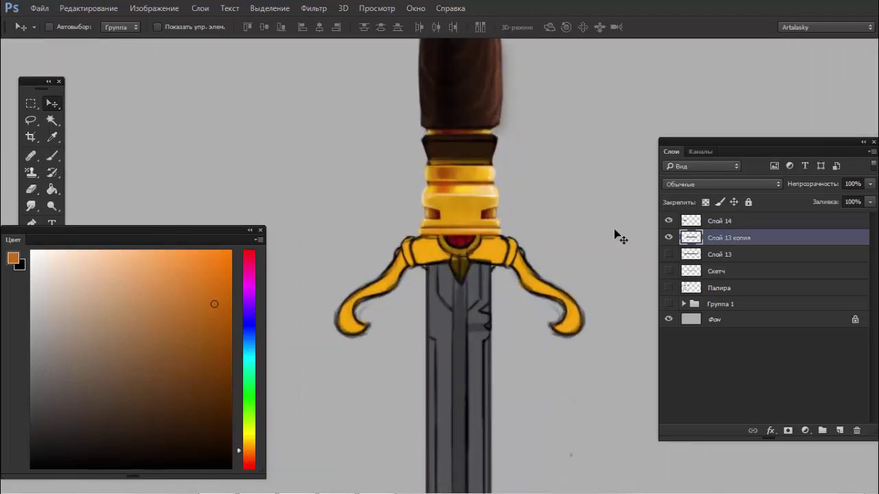
Step: Create a new empty layer, Слой 15, below Слой 14
{"action": "left_click", "coordinate": [731, 224]}
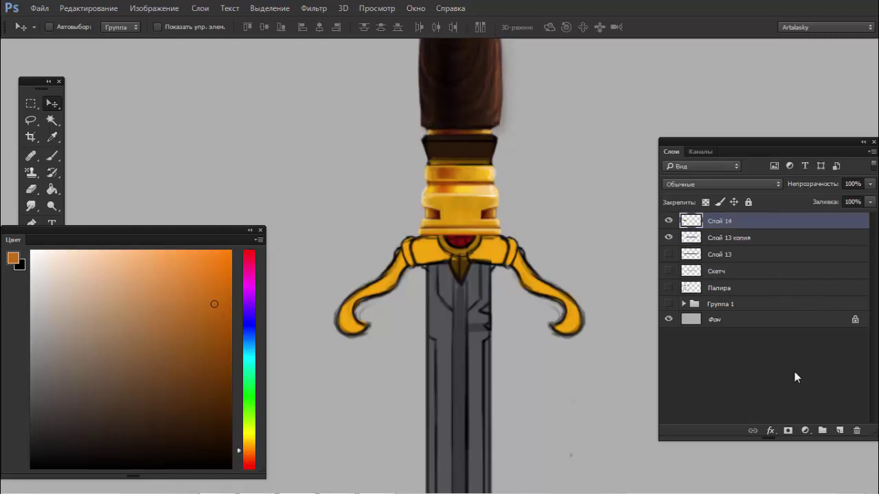
{"action": "left_click", "coordinate": [839, 430]}
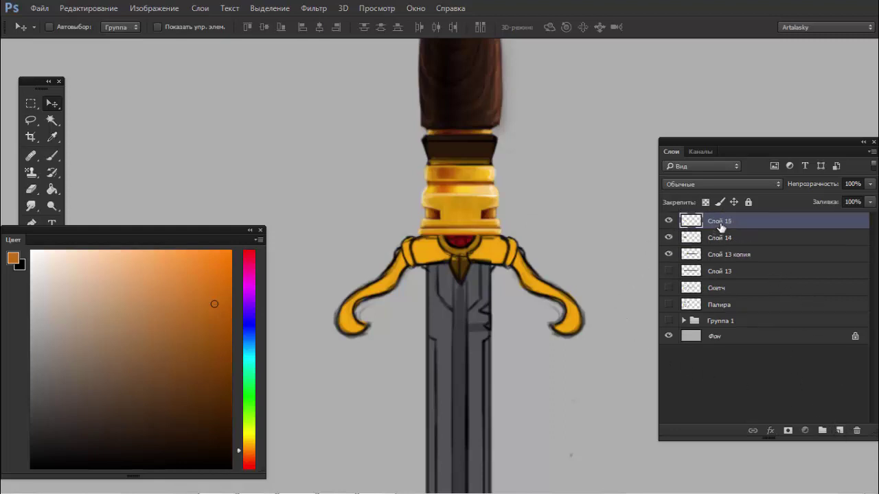
{"action": "left_click_drag", "start_coordinate": [683, 222], "coordinate": [683, 237]}
{"action": "left_click", "coordinate": [669, 254]}
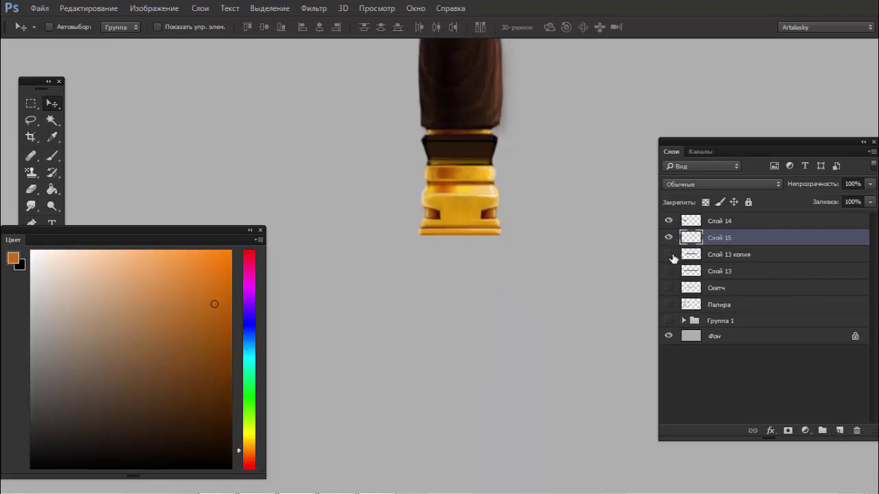
{"action": "left_click", "coordinate": [668, 254]}
Step: Sample the gem's dark red and move Слой 15 above Слой 14
{"action": "key", "text": "b"}
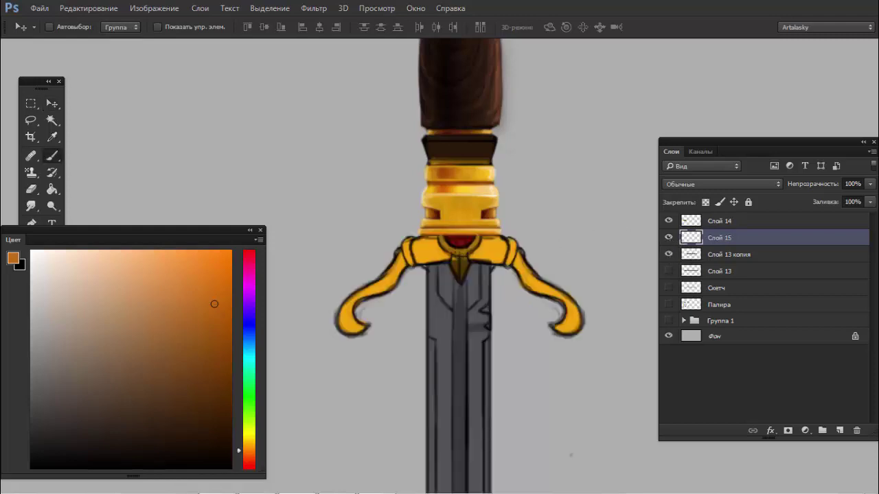
{"action": "right_click", "coordinate": [462, 251]}
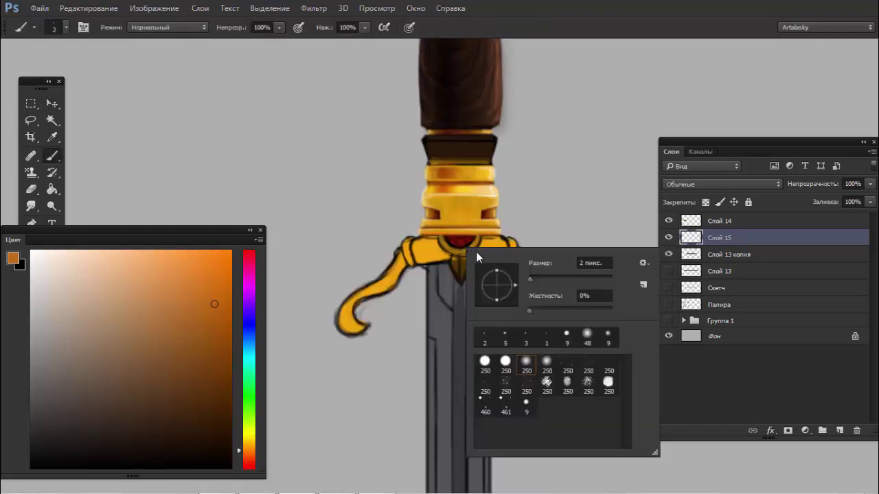
{"action": "left_click", "coordinate": [455, 238]}
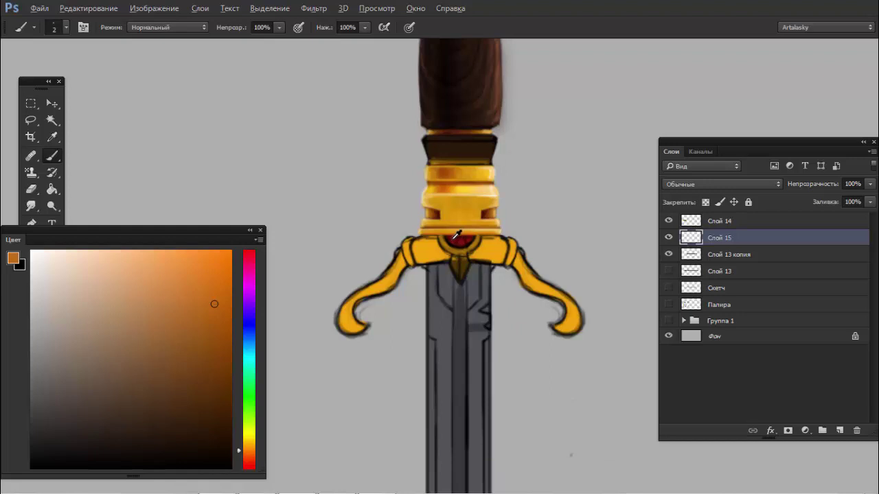
{"action": "left_click", "coordinate": [457, 235], "text": "alt"}
{"action": "left_click", "coordinate": [668, 220]}
{"action": "left_click_drag", "start_coordinate": [689, 238], "coordinate": [692, 226]}
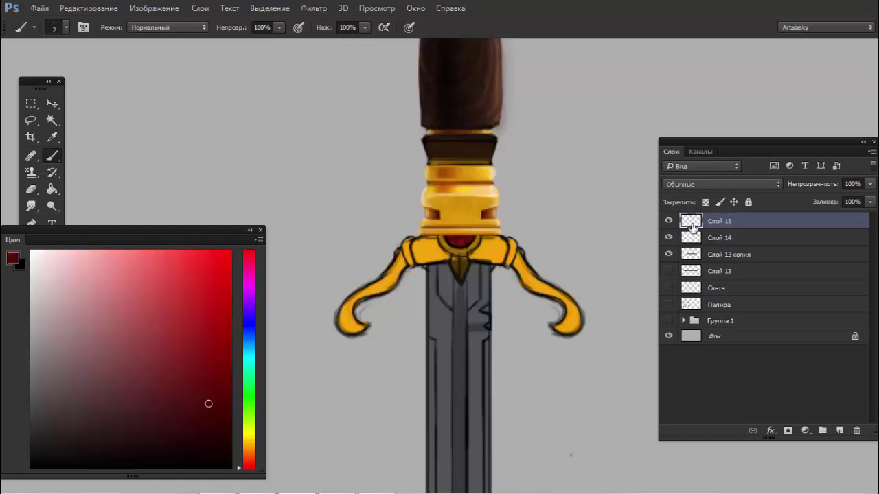
Step: Paint a round red gem over the centre of the gold guard
{"action": "left_click", "coordinate": [454, 212], "text": "ctrl"}
{"action": "left_click", "coordinate": [452, 262], "text": "alt"}
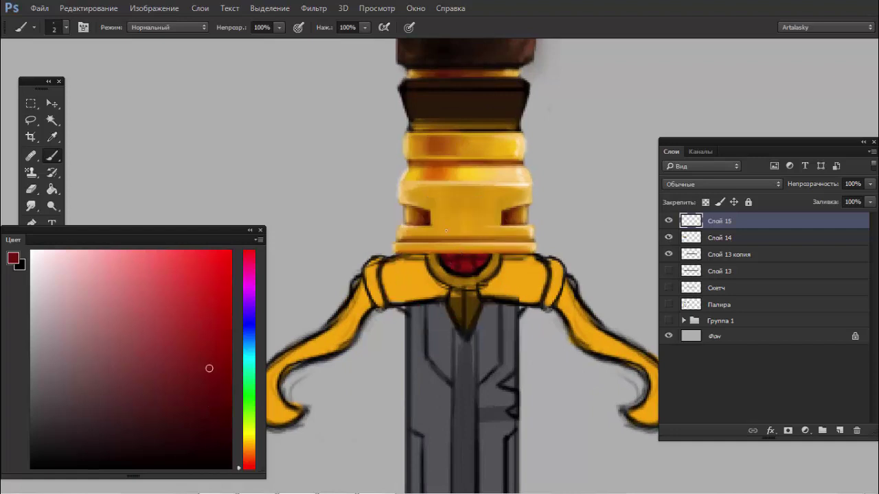
{"action": "mouse_move", "coordinate": [446, 231]}
{"action": "left_mouse_down"}
{"action": "mouse_move", "coordinate": [439, 251]}
{"action": "mouse_move", "coordinate": [450, 221]}
{"action": "mouse_move", "coordinate": [473, 226]}
{"action": "mouse_move", "coordinate": [486, 252]}
{"action": "mouse_move", "coordinate": [467, 224]}
{"action": "mouse_move", "coordinate": [445, 233]}
{"action": "mouse_move", "coordinate": [467, 222]}
{"action": "left_mouse_up"}
{"action": "mouse_move", "coordinate": [480, 262]}
{"action": "left_mouse_down"}
{"action": "mouse_move", "coordinate": [443, 255]}
{"action": "mouse_move", "coordinate": [447, 236]}
{"action": "mouse_move", "coordinate": [474, 240]}
{"action": "mouse_move", "coordinate": [457, 240]}
{"action": "mouse_move", "coordinate": [465, 230]}
{"action": "left_mouse_up"}
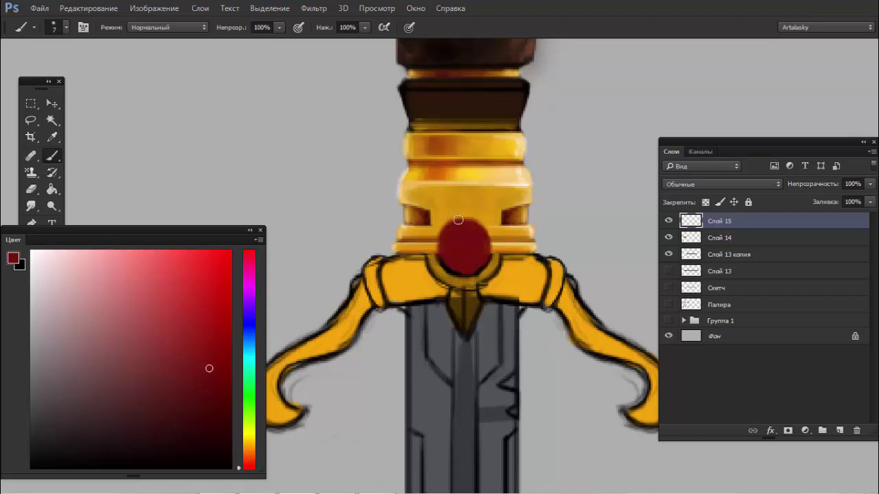
{"action": "left_click_drag", "start_coordinate": [457, 261], "coordinate": [477, 260]}
{"action": "left_click", "coordinate": [154, 8]}
{"action": "mouse_move", "coordinate": [181, 126]}
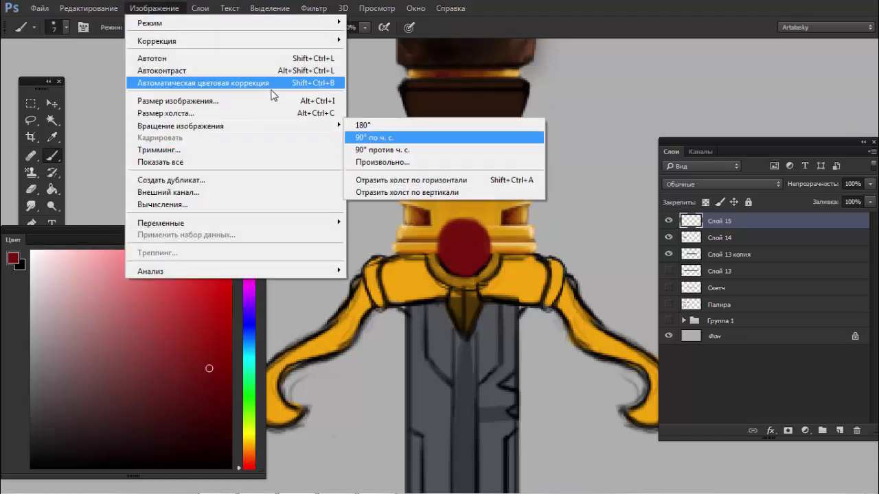
{"action": "left_click", "coordinate": [275, 113]}
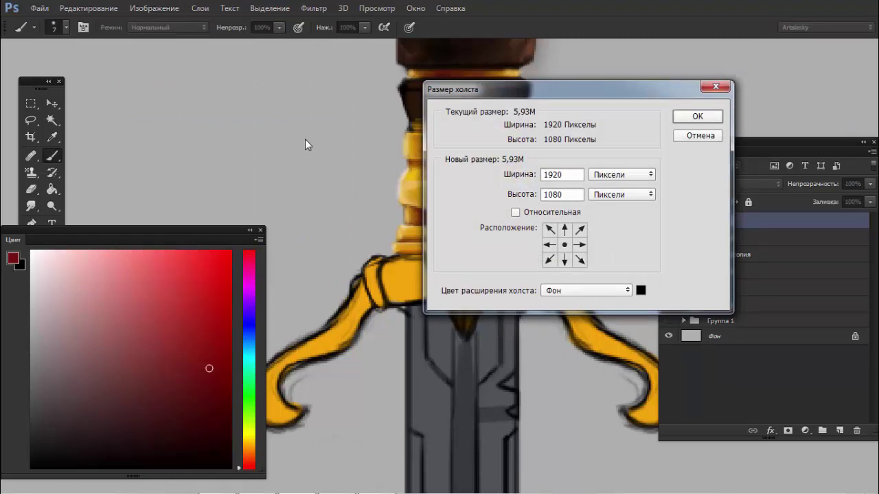
{"action": "left_click", "coordinate": [699, 135]}
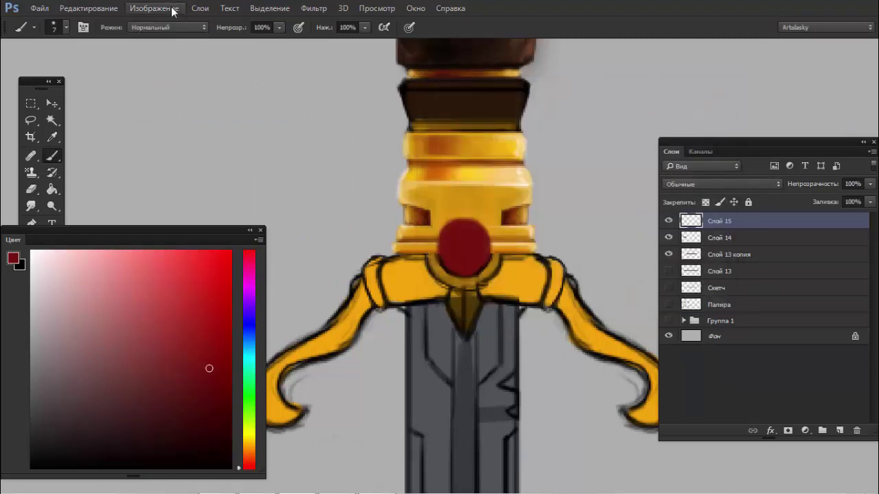
{"action": "left_click", "coordinate": [154, 8]}
{"action": "left_click", "coordinate": [205, 101]}
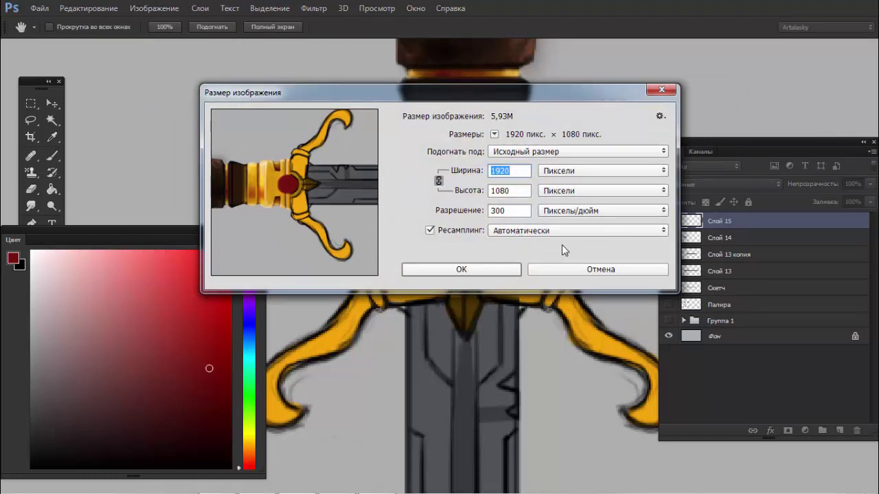
{"action": "left_click", "coordinate": [568, 272]}
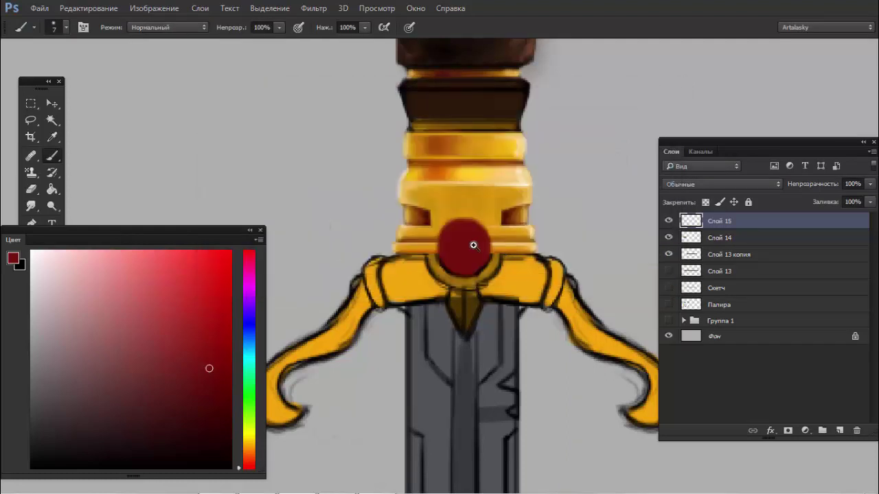
{"action": "left_click_drag", "start_coordinate": [473, 247], "coordinate": [379, 241]}
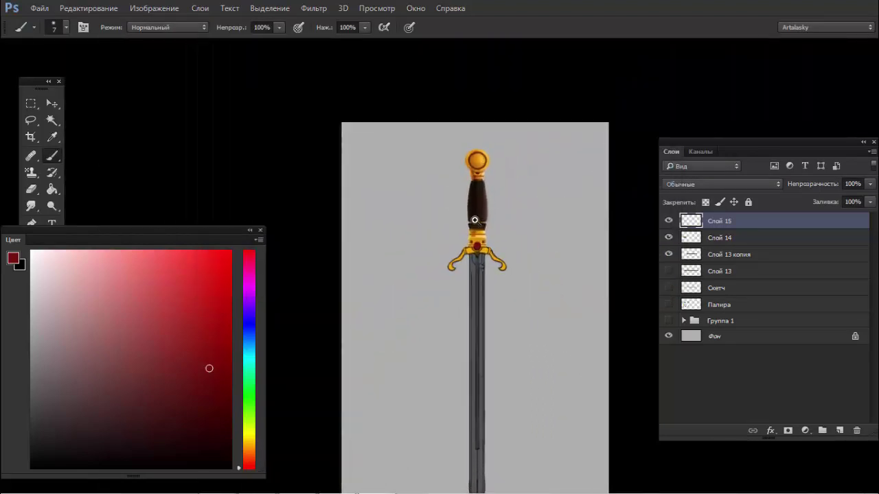
Step: Set a hard round brush at 10 px and 100% hardness
{"action": "scroll", "coordinate": [525, 217], "scroll_direction": "up", "scroll_amount": 3}
{"action": "scroll", "coordinate": [550, 206], "scroll_direction": "up", "scroll_amount": 2}
{"action": "scroll", "coordinate": [538, 204], "scroll_direction": "up", "scroll_amount": 1}
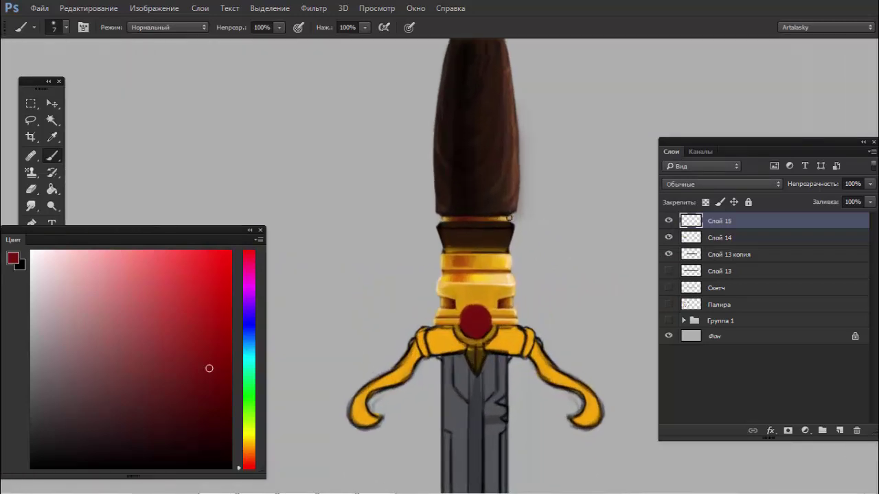
{"action": "scroll", "coordinate": [500, 275], "scroll_direction": "down", "scroll_amount": 3}
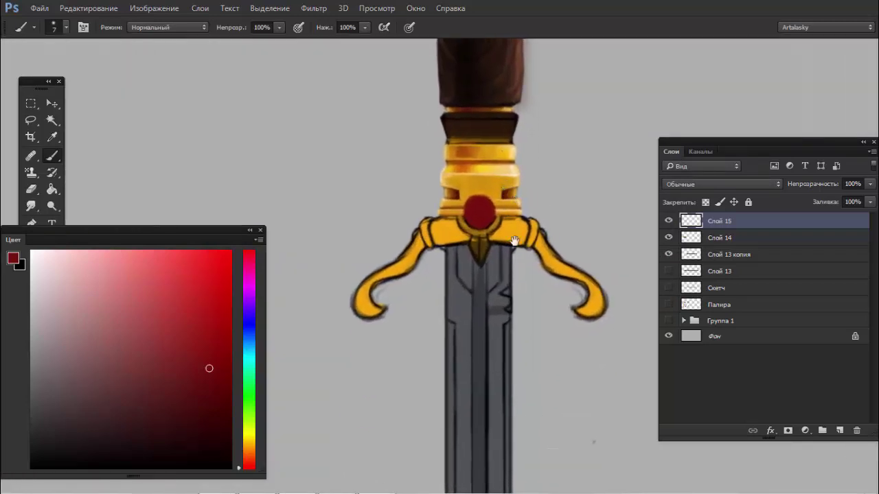
{"action": "scroll", "coordinate": [493, 203], "scroll_direction": "up", "scroll_amount": 1}
{"action": "scroll", "coordinate": [480, 205], "scroll_direction": "up", "scroll_amount": 1}
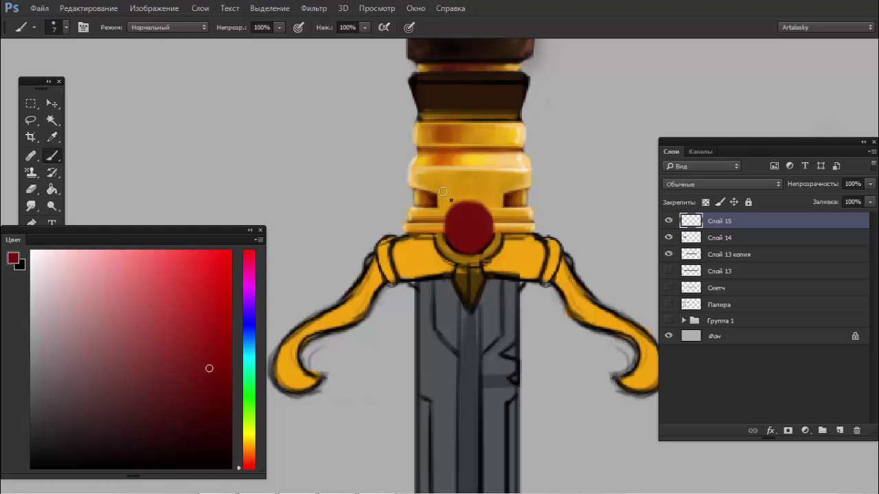
{"action": "right_click", "coordinate": [447, 232]}
{"action": "left_click", "coordinate": [470, 314]}
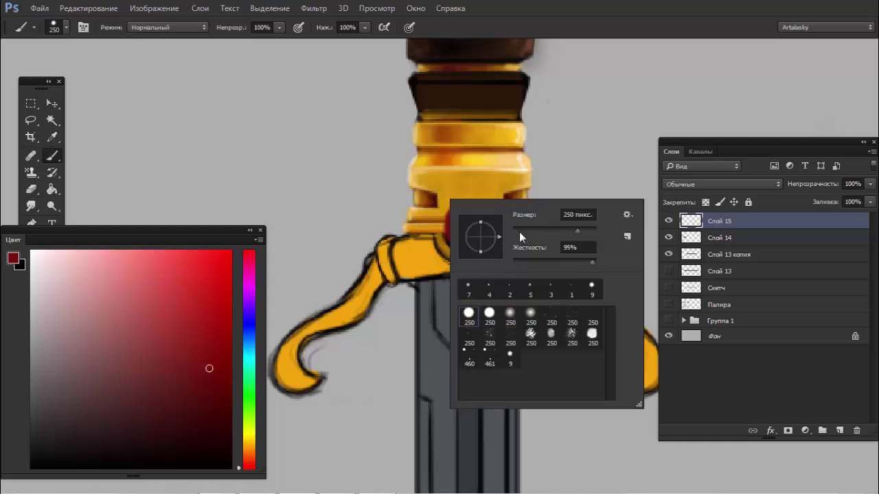
{"action": "type", "text": "10"}
{"action": "key", "text": "Return"}
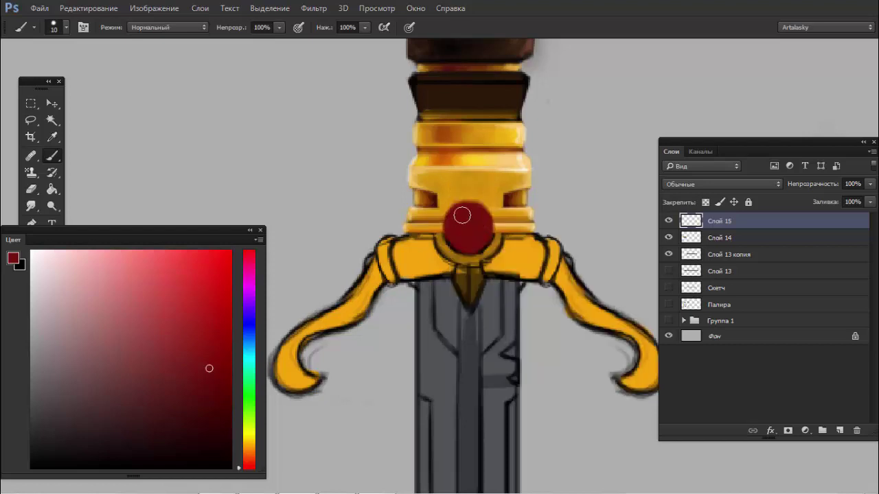
{"action": "right_click", "coordinate": [466, 198]}
{"action": "key", "text": "Return"}
Step: Round out the gem's left and lower edges and dab a small dot above it
{"action": "mouse_move", "coordinate": [481, 230]}
{"action": "left_mouse_down"}
{"action": "mouse_move", "coordinate": [477, 222]}
{"action": "mouse_move", "coordinate": [449, 231]}
{"action": "mouse_move", "coordinate": [465, 211]}
{"action": "mouse_move", "coordinate": [483, 229]}
{"action": "mouse_move", "coordinate": [457, 210]}
{"action": "mouse_move", "coordinate": [484, 224]}
{"action": "left_mouse_up"}
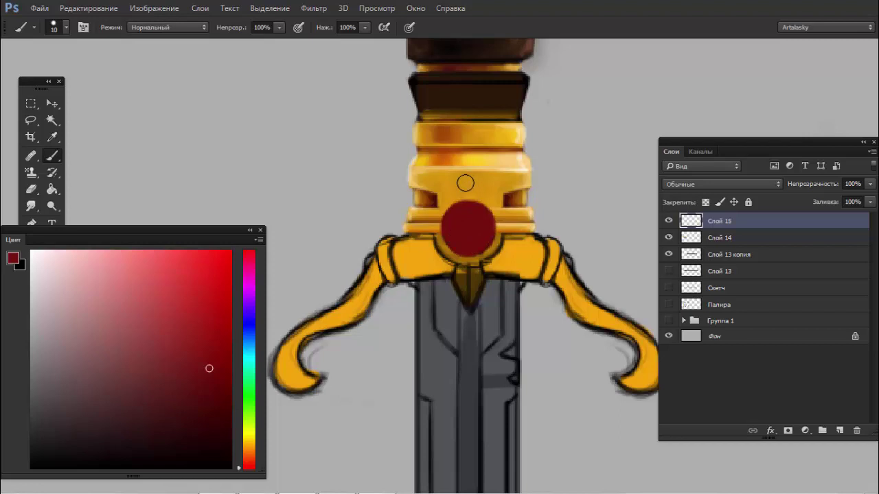
{"action": "left_click_drag", "start_coordinate": [463, 188], "coordinate": [467, 183]}
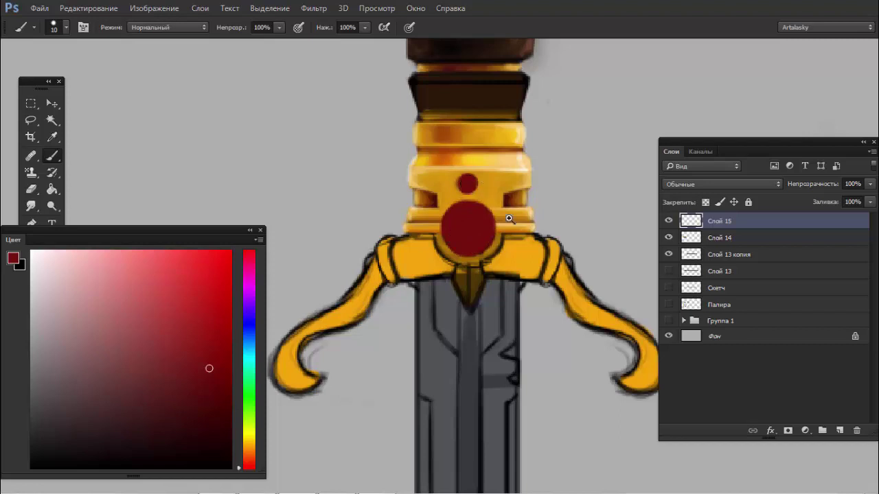
{"action": "mouse_move", "coordinate": [508, 218]}
{"action": "left_mouse_down"}
{"action": "mouse_move", "coordinate": [411, 233]}
{"action": "mouse_move", "coordinate": [506, 222]}
{"action": "mouse_move", "coordinate": [467, 199]}
{"action": "left_mouse_up"}
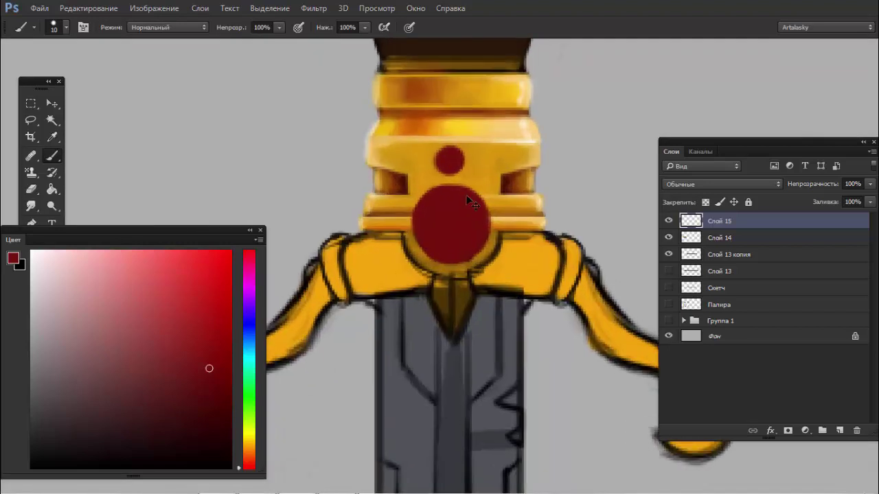
{"action": "key", "text": "ctrl+z"}
{"action": "left_click", "coordinate": [448, 163]}
{"action": "mouse_move", "coordinate": [471, 206]}
{"action": "left_mouse_down"}
{"action": "mouse_move", "coordinate": [392, 196]}
{"action": "mouse_move", "coordinate": [453, 187]}
{"action": "left_mouse_up"}
Step: Nudge the small dot above the gem down a few pixels with a lasso selection
{"action": "key", "text": "l"}
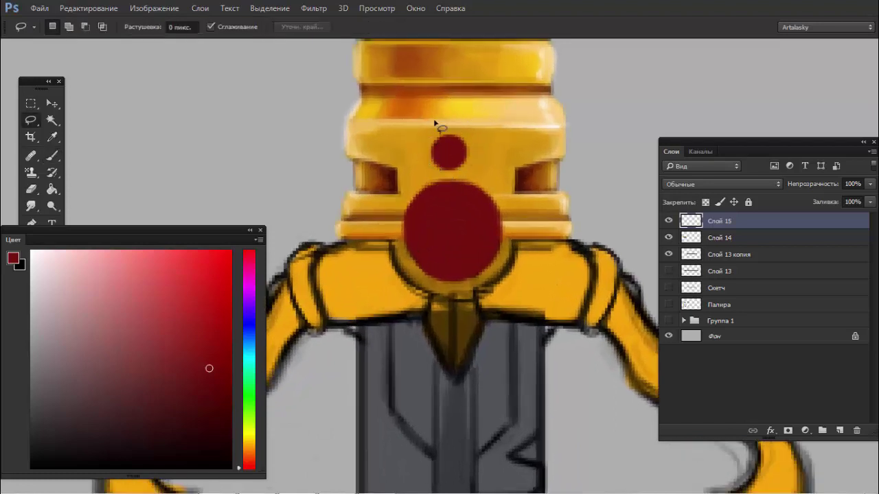
{"action": "mouse_move", "coordinate": [434, 124]}
{"action": "left_mouse_down"}
{"action": "mouse_move", "coordinate": [469, 172]}
{"action": "mouse_move", "coordinate": [460, 149]}
{"action": "left_mouse_up"}
{"action": "key", "text": "ctrl+z"}
{"action": "key", "text": "ctrl+z"}
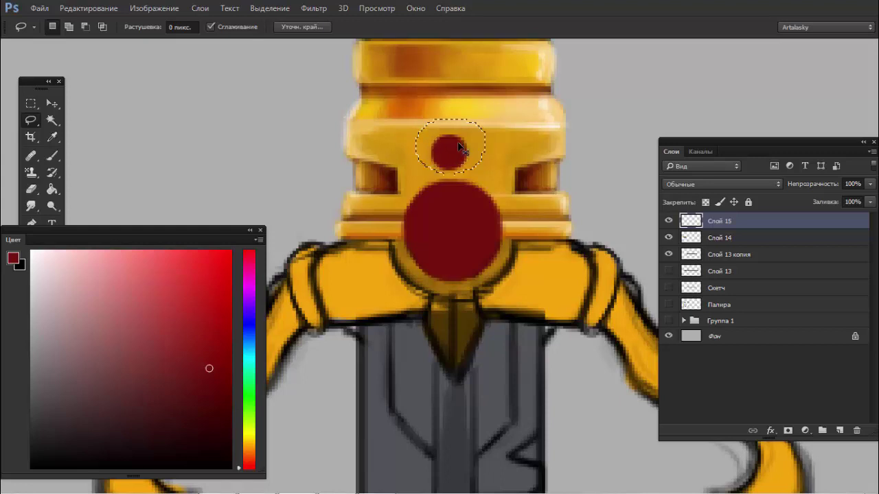
{"action": "key", "text": "ctrl+z"}
{"action": "key", "text": "ctrl+alt+z"}
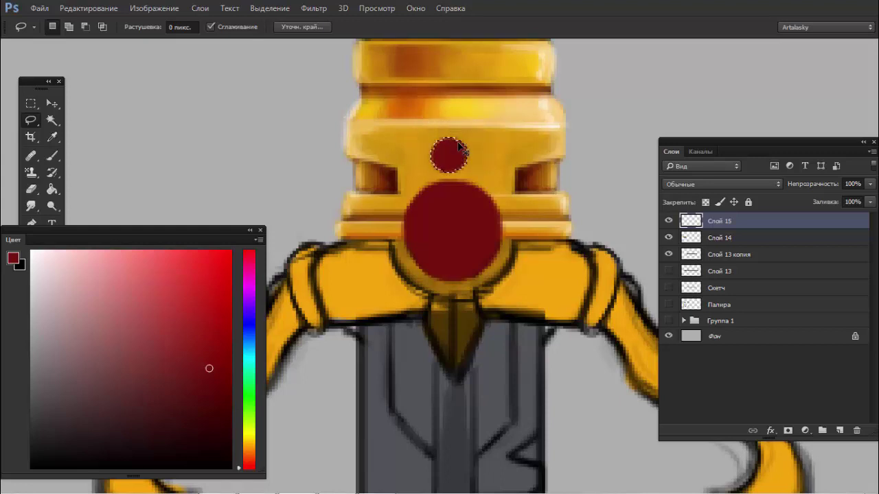
{"action": "key", "text": "ctrl+d"}
Step: Smooth the large gem's lower-right and top edges with a 3 px dark red brush
{"action": "key", "text": "b"}
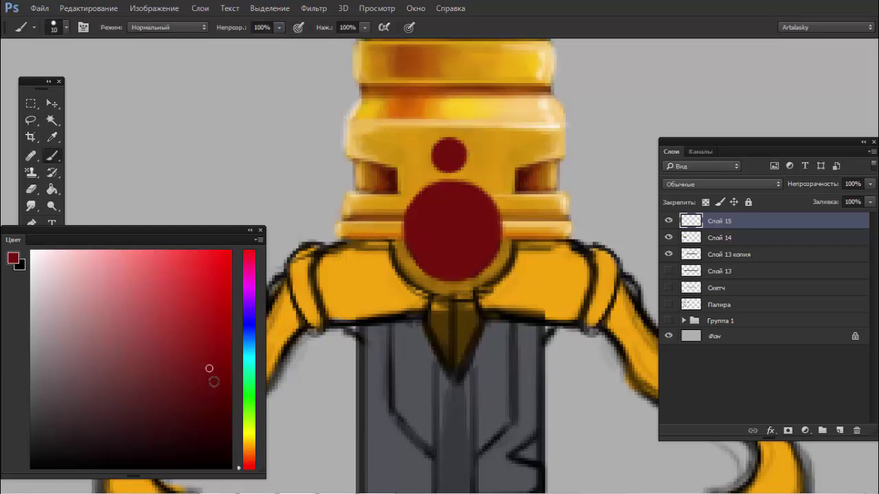
{"action": "left_click_drag", "start_coordinate": [211, 380], "coordinate": [217, 419]}
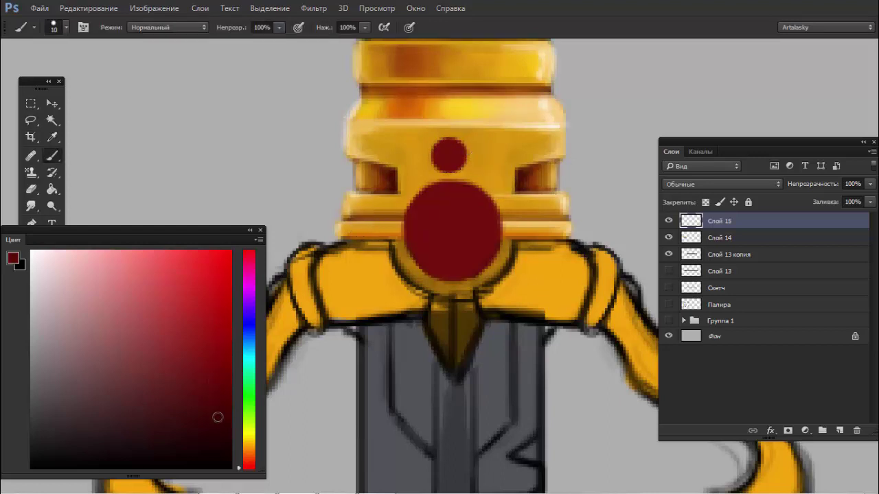
{"action": "right_click", "coordinate": [472, 229]}
{"action": "left_click", "coordinate": [529, 245]}
{"action": "key", "text": "Return"}
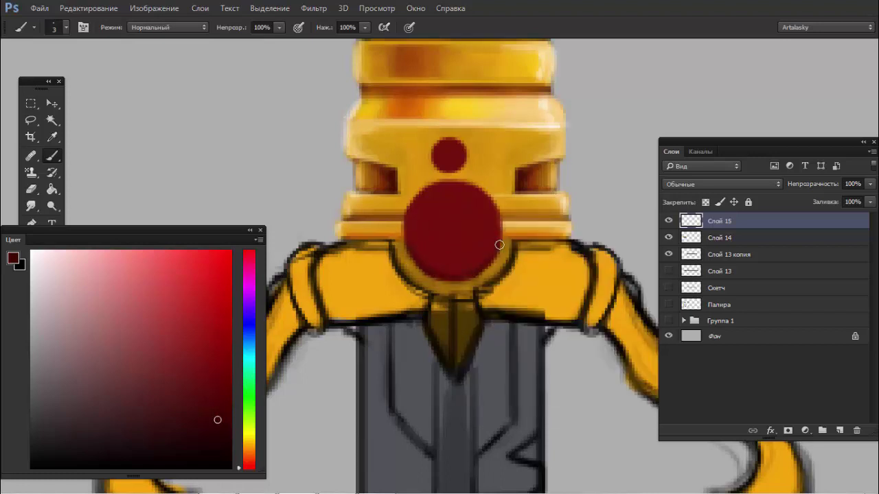
{"action": "left_click_drag", "start_coordinate": [500, 244], "coordinate": [481, 274]}
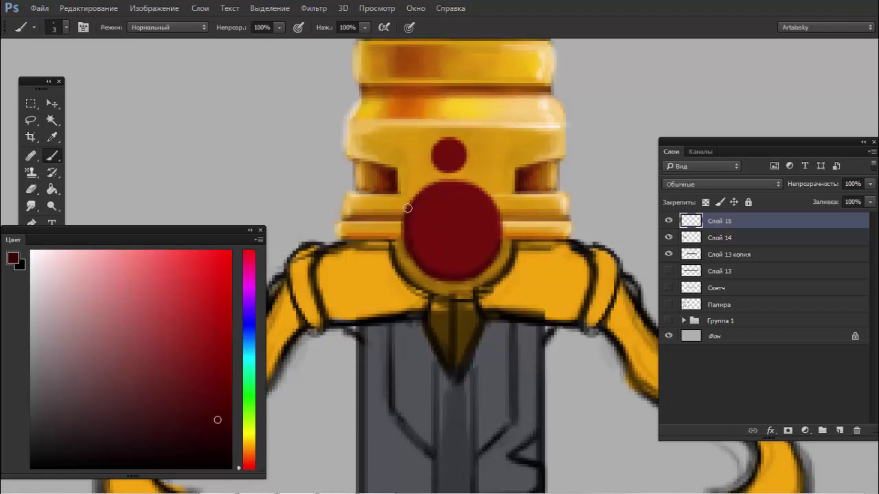
{"action": "left_click_drag", "start_coordinate": [427, 187], "coordinate": [484, 195]}
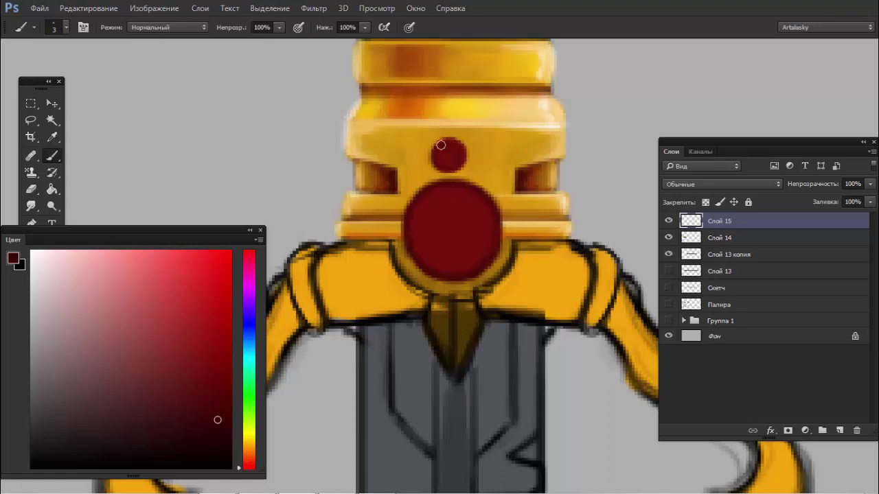
{"action": "left_click", "coordinate": [447, 220], "text": "alt"}
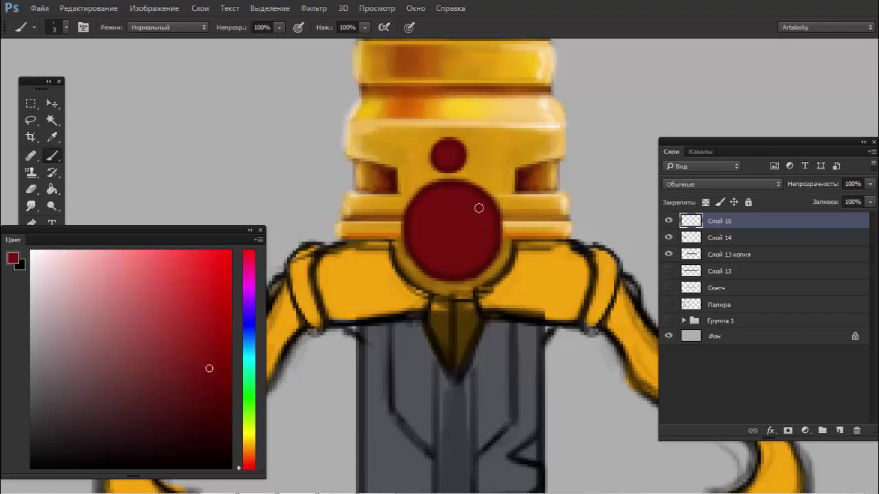
Step: Sample gold from the hilt and paint over the dark outline below the gem
{"action": "mouse_move", "coordinate": [456, 220]}
{"action": "left_mouse_down"}
{"action": "mouse_move", "coordinate": [422, 216]}
{"action": "mouse_move", "coordinate": [457, 215]}
{"action": "left_mouse_up"}
{"action": "left_click", "coordinate": [490, 158], "text": "alt"}
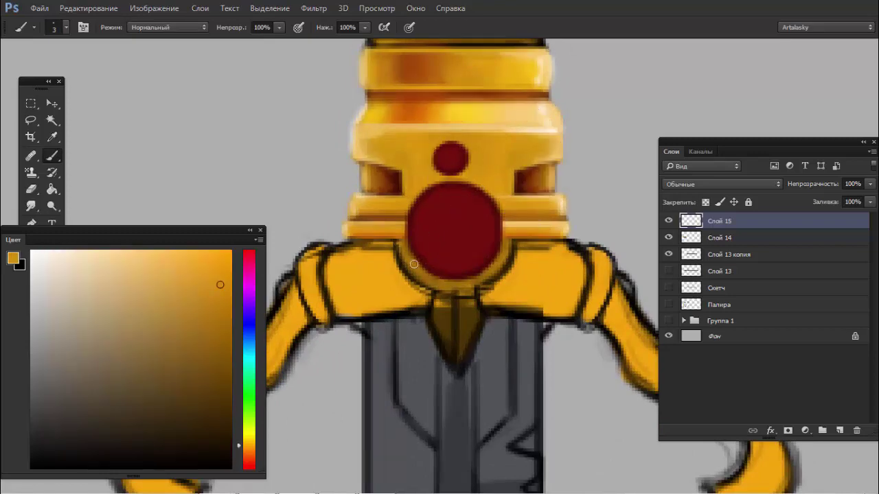
{"action": "mouse_move", "coordinate": [414, 264]}
{"action": "left_mouse_down"}
{"action": "mouse_move", "coordinate": [479, 284]}
{"action": "mouse_move", "coordinate": [511, 269]}
{"action": "left_mouse_up"}
{"action": "mouse_move", "coordinate": [448, 285]}
{"action": "left_mouse_down"}
{"action": "mouse_move", "coordinate": [511, 246]}
{"action": "mouse_move", "coordinate": [486, 279]}
{"action": "left_mouse_up"}
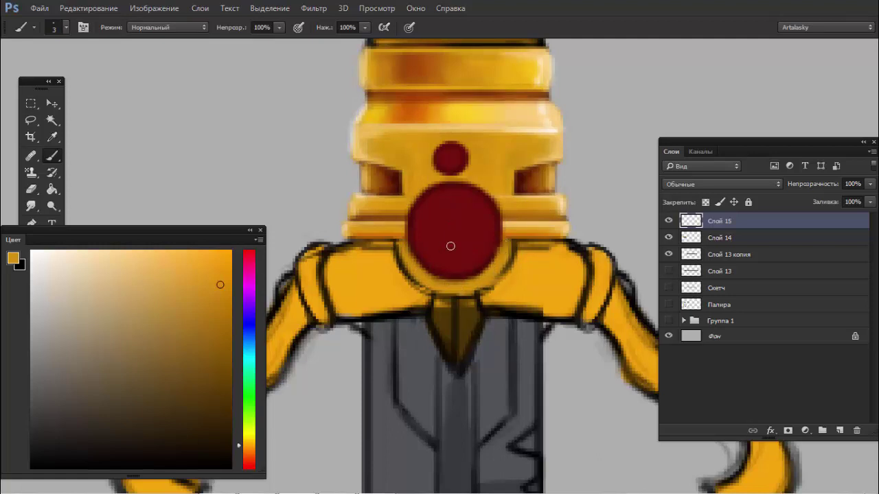
Step: Add a light-gold highlight line along the gem's lower-left rim
{"action": "left_click", "coordinate": [414, 110], "text": "alt"}
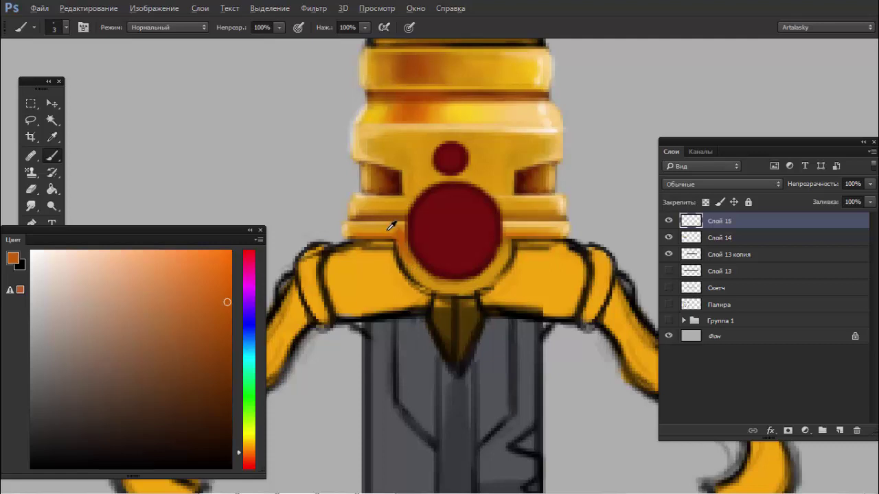
{"action": "left_click", "coordinate": [388, 231], "text": "alt"}
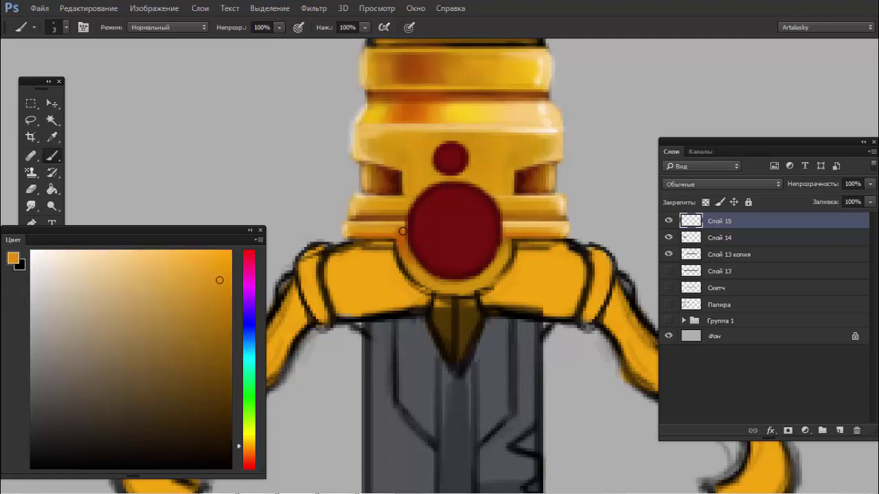
{"action": "left_click", "coordinate": [519, 226], "text": "alt"}
{"action": "left_click", "coordinate": [552, 221], "text": "alt"}
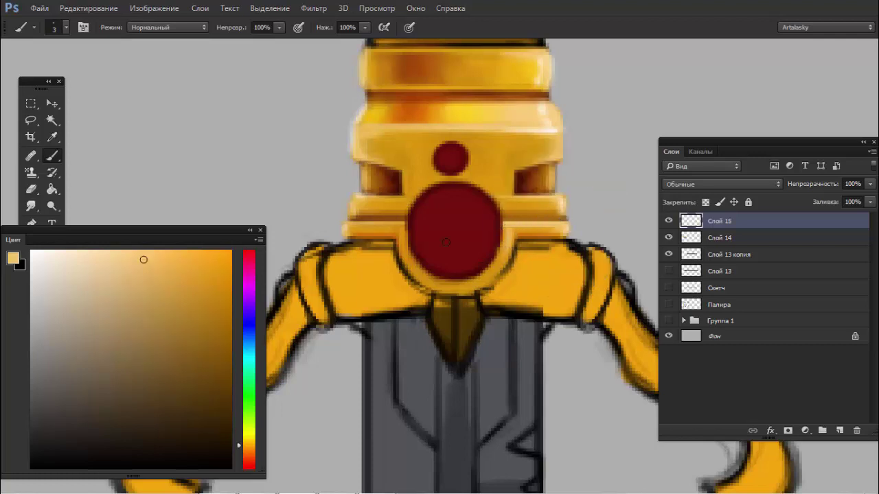
{"action": "left_click_drag", "start_coordinate": [400, 228], "coordinate": [426, 272]}
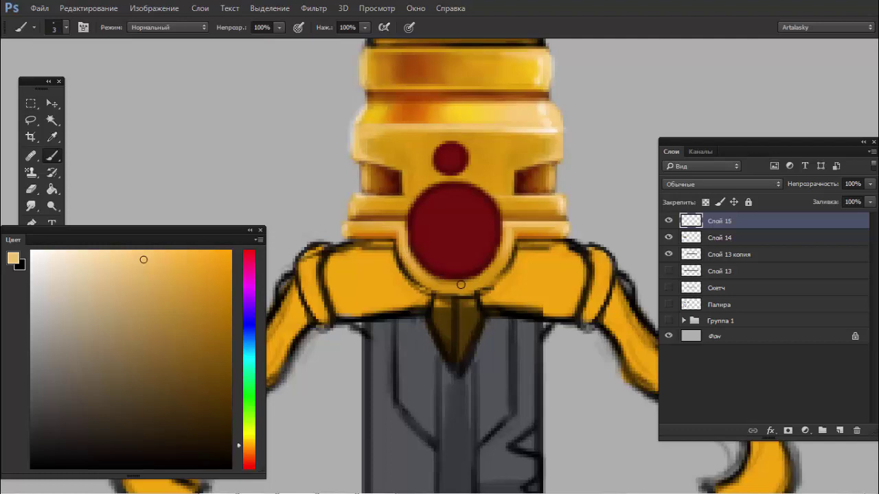
Step: Sample a deeper orange from the hilt as the active paint colour
{"action": "left_click", "coordinate": [503, 169], "text": "alt"}
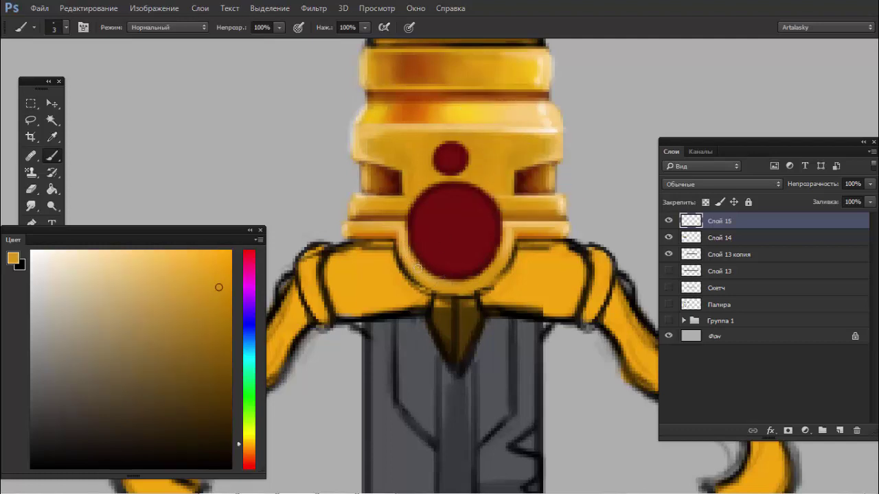
{"action": "left_click", "coordinate": [560, 274], "text": "alt"}
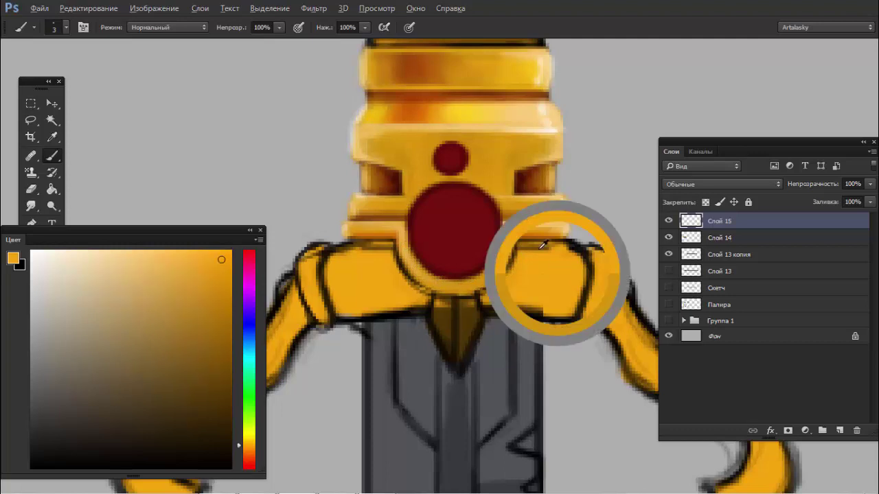
{"action": "left_click", "coordinate": [412, 116], "text": "alt"}
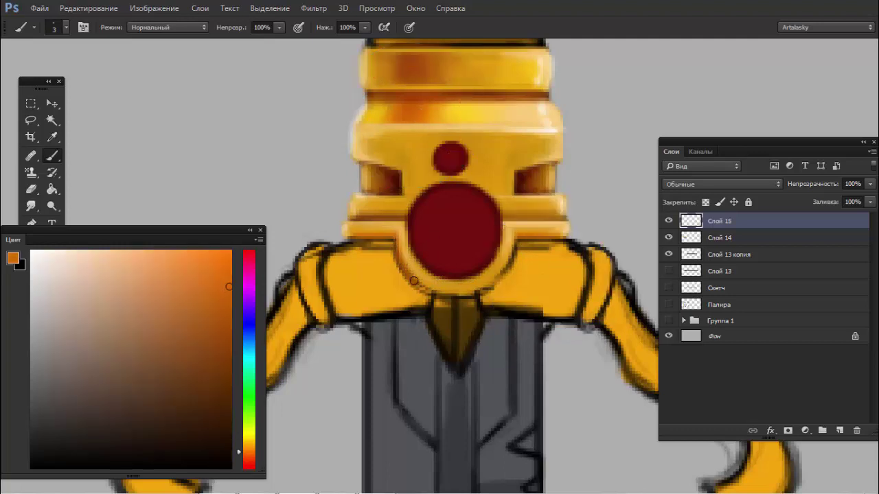
Step: Paint orange along the gem's lower rim and highlight the right opening's edge in light beige
{"action": "mouse_move", "coordinate": [431, 296]}
{"action": "left_mouse_down"}
{"action": "mouse_move", "coordinate": [459, 298]}
{"action": "mouse_move", "coordinate": [506, 273]}
{"action": "mouse_move", "coordinate": [515, 240]}
{"action": "left_mouse_up"}
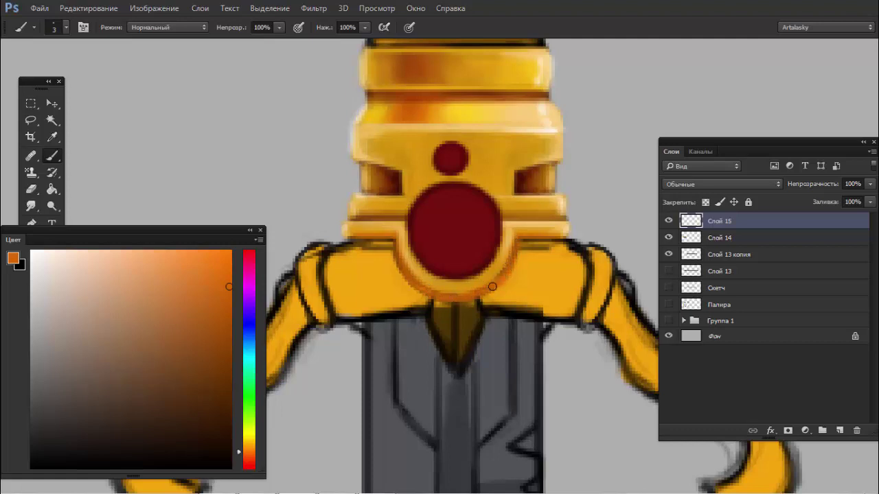
{"action": "mouse_move", "coordinate": [416, 282]}
{"action": "left_mouse_down"}
{"action": "mouse_move", "coordinate": [453, 302]}
{"action": "mouse_move", "coordinate": [495, 282]}
{"action": "left_mouse_up"}
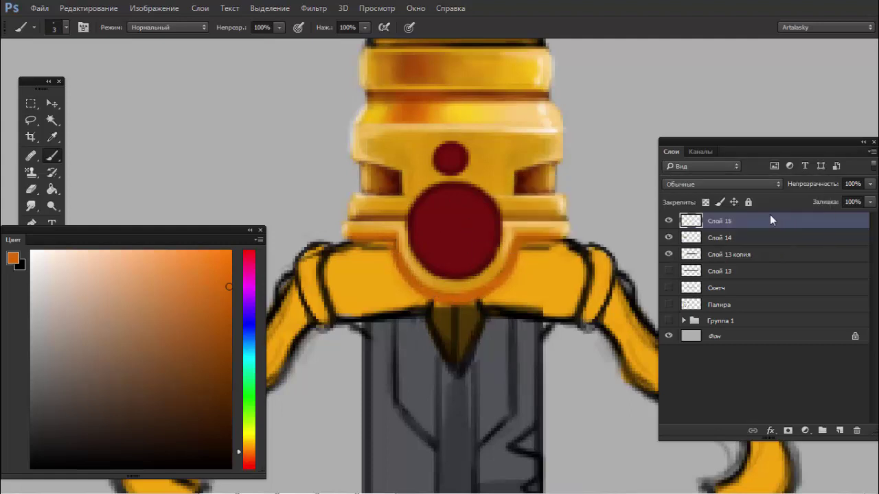
{"action": "left_click", "coordinate": [510, 124], "text": "alt"}
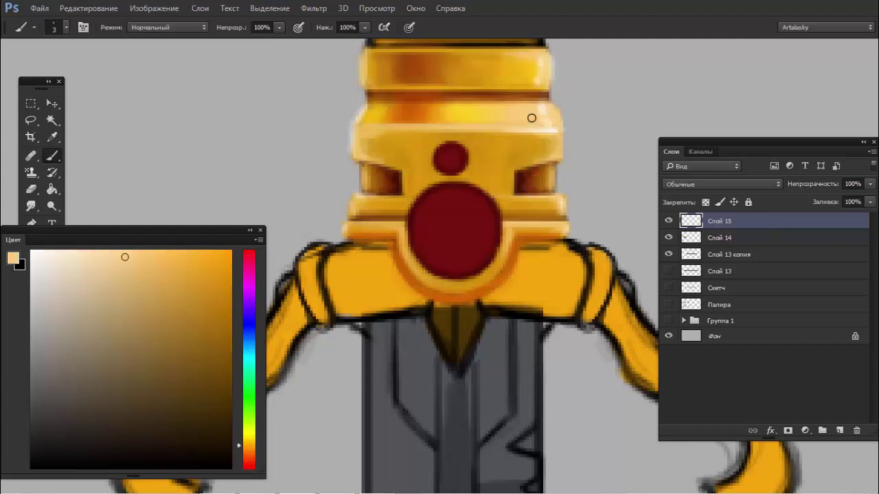
{"action": "left_click", "coordinate": [508, 118], "text": "alt"}
{"action": "key", "text": "bracketleft"}
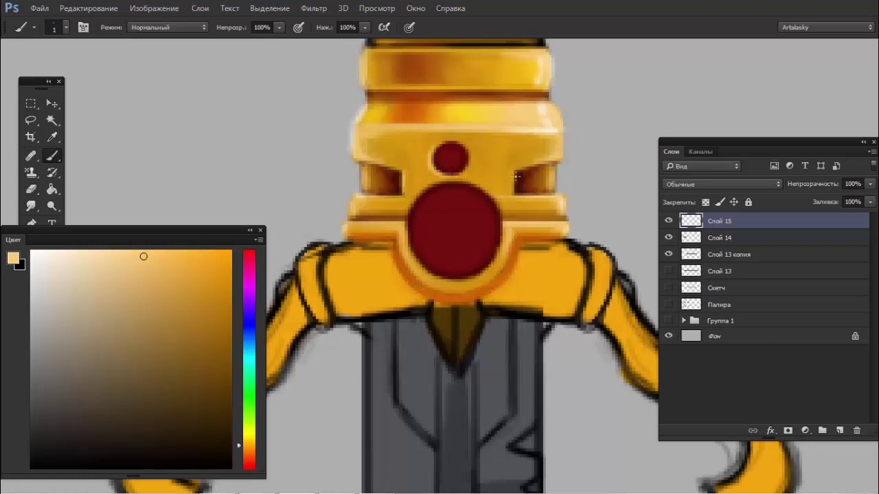
{"action": "mouse_move", "coordinate": [517, 177]}
{"action": "left_mouse_down"}
{"action": "mouse_move", "coordinate": [516, 196]}
{"action": "mouse_move", "coordinate": [512, 175]}
{"action": "left_mouse_up"}
Step: Paint orange on the upper-right rim and a near-white highlight along the gem's edge at size 1
{"action": "left_click", "coordinate": [414, 109], "text": "alt"}
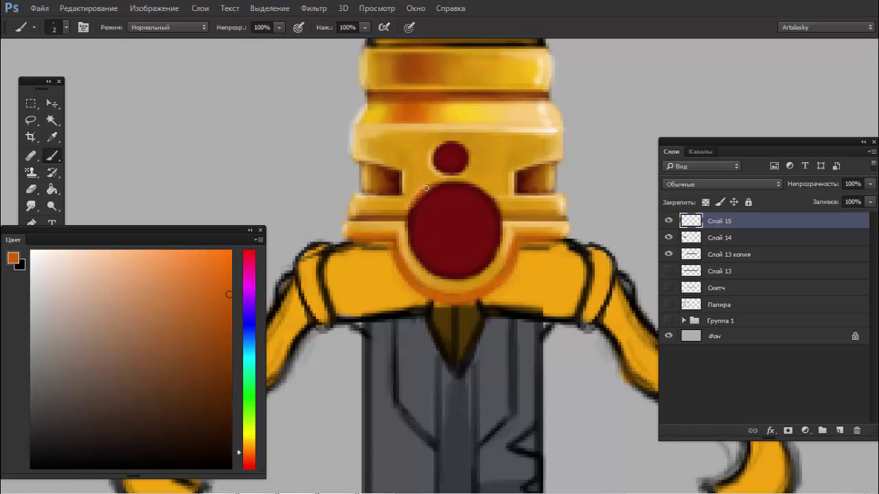
{"action": "left_click_drag", "start_coordinate": [484, 193], "coordinate": [505, 214]}
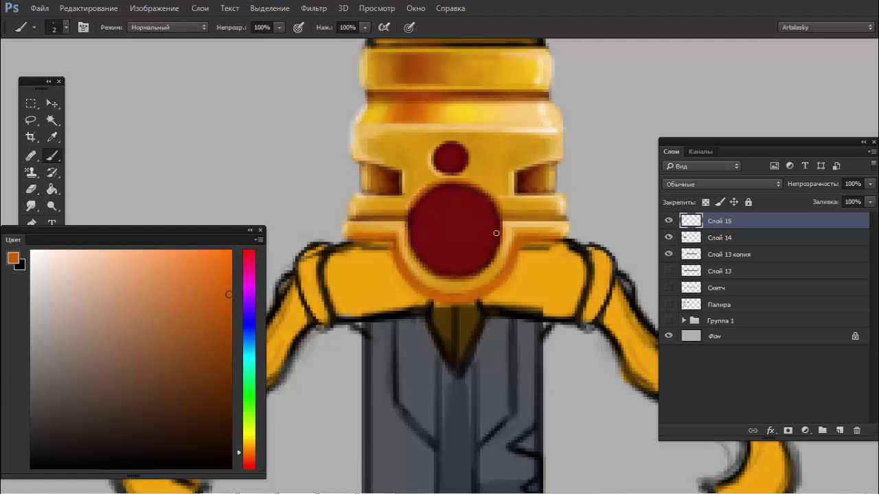
{"action": "left_click", "coordinate": [518, 225], "text": "alt"}
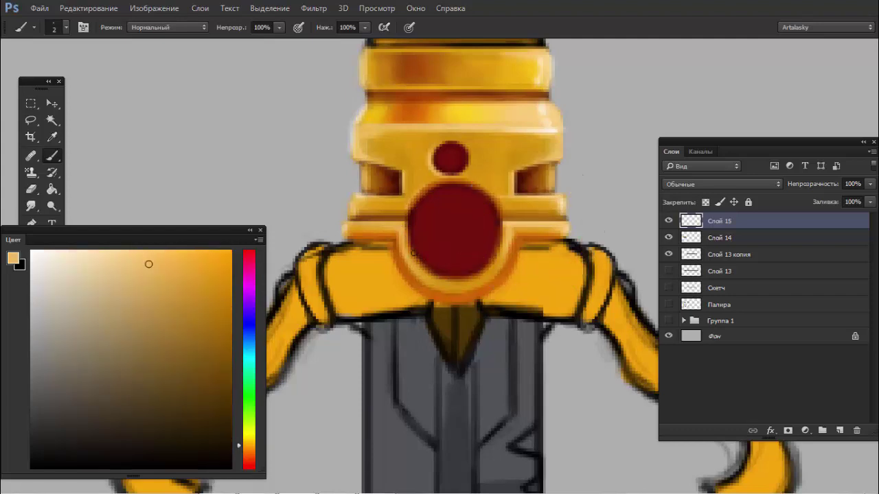
{"action": "left_click", "coordinate": [550, 130], "text": "alt"}
{"action": "key", "text": "bracketleft"}
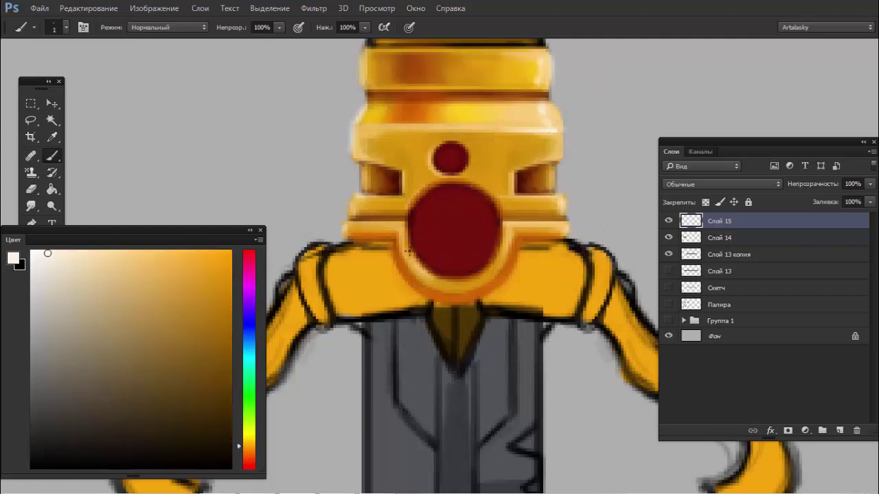
{"action": "left_click_drag", "start_coordinate": [404, 235], "coordinate": [412, 256]}
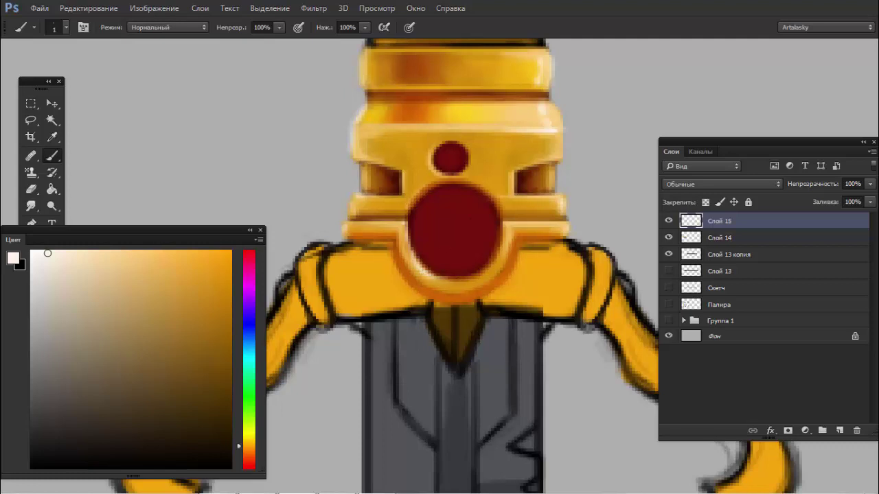
Step: Resample dark red from the gem and enlarge the brush to size 3
{"action": "left_click", "coordinate": [531, 137], "text": "alt"}
{"action": "left_click", "coordinate": [487, 112], "text": "alt"}
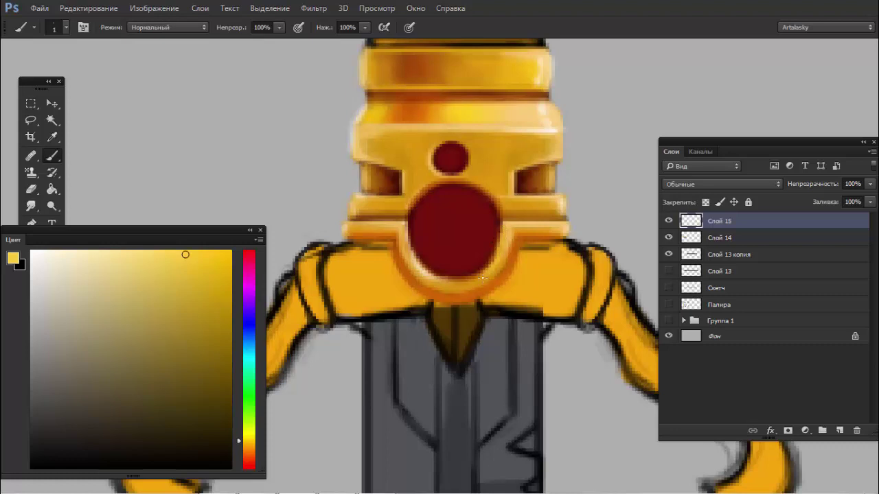
{"action": "left_click", "coordinate": [480, 254], "text": "alt"}
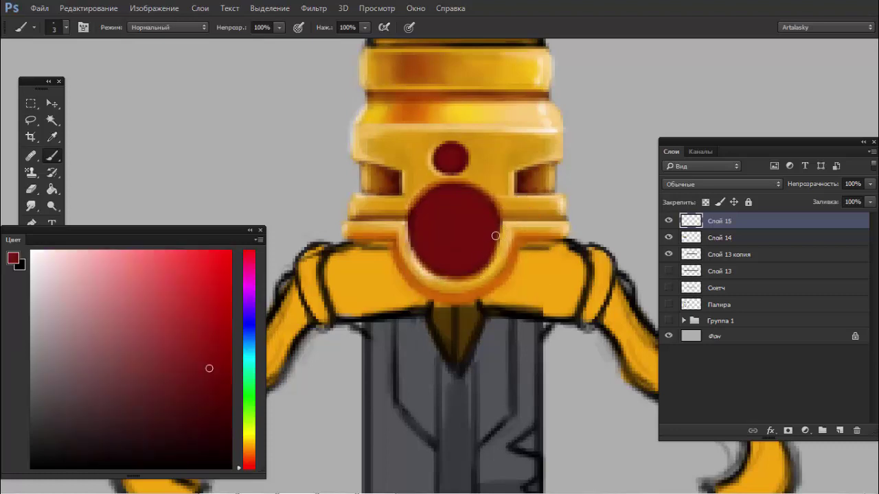
{"action": "key", "text": "bracketright"}
{"action": "left_click", "coordinate": [415, 210], "text": "alt"}
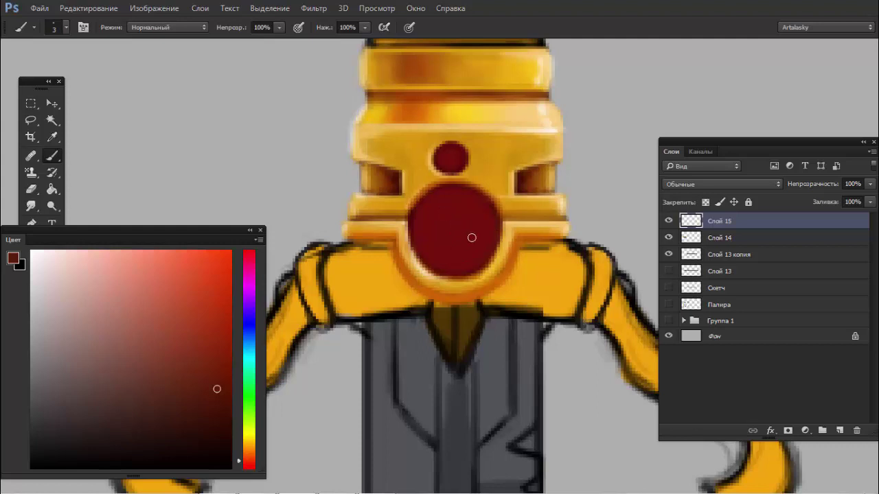
{"action": "right_click", "coordinate": [471, 238]}
{"action": "key", "text": "Escape"}
{"action": "scroll", "coordinate": [468, 222], "scroll_direction": "down", "scroll_amount": 3}
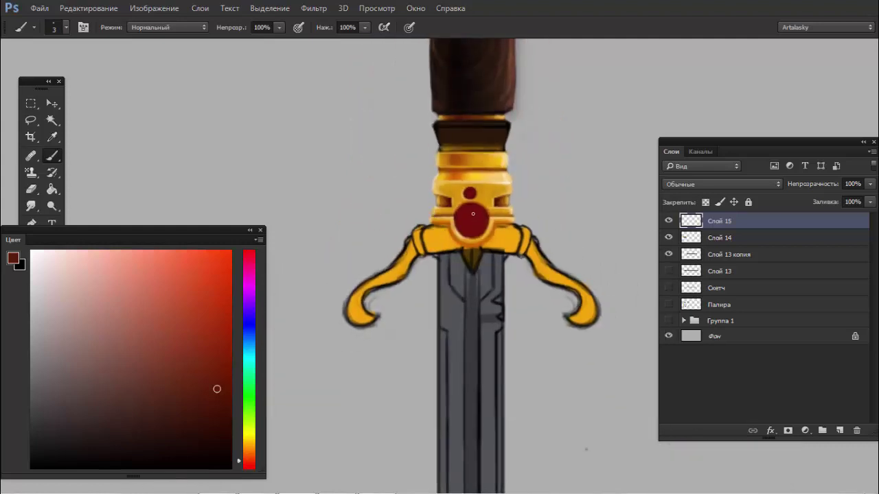
{"action": "scroll", "coordinate": [453, 220], "scroll_direction": "up", "scroll_amount": 2}
{"action": "scroll", "coordinate": [454, 223], "scroll_direction": "up", "scroll_amount": 1}
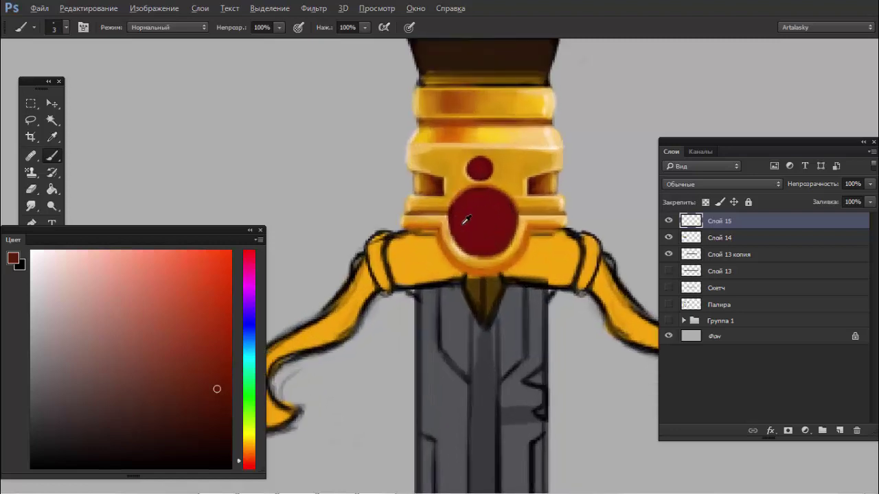
{"action": "left_click", "coordinate": [460, 241], "text": "alt"}
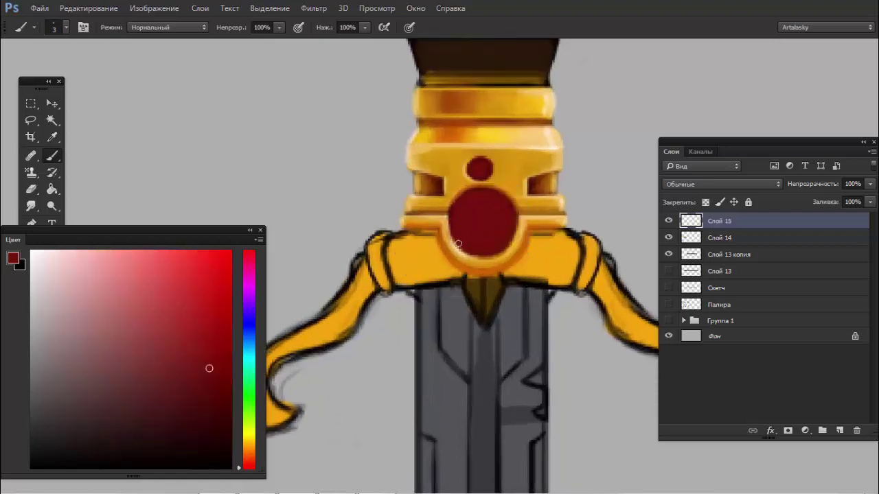
{"action": "scroll", "coordinate": [422, 229], "scroll_direction": "down", "scroll_amount": 2}
{"action": "scroll", "coordinate": [421, 230], "scroll_direction": "down", "scroll_amount": 1}
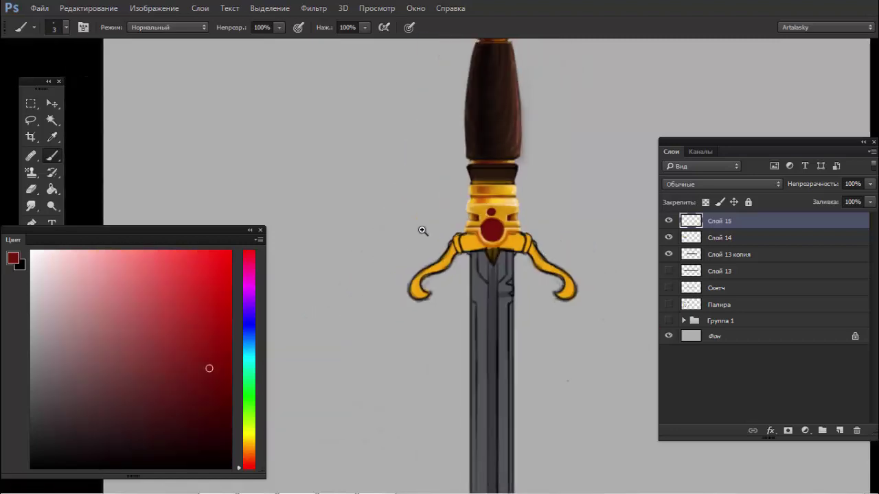
{"action": "scroll", "coordinate": [422, 229], "scroll_direction": "up", "scroll_amount": 1}
{"action": "scroll", "coordinate": [439, 223], "scroll_direction": "up", "scroll_amount": 3}
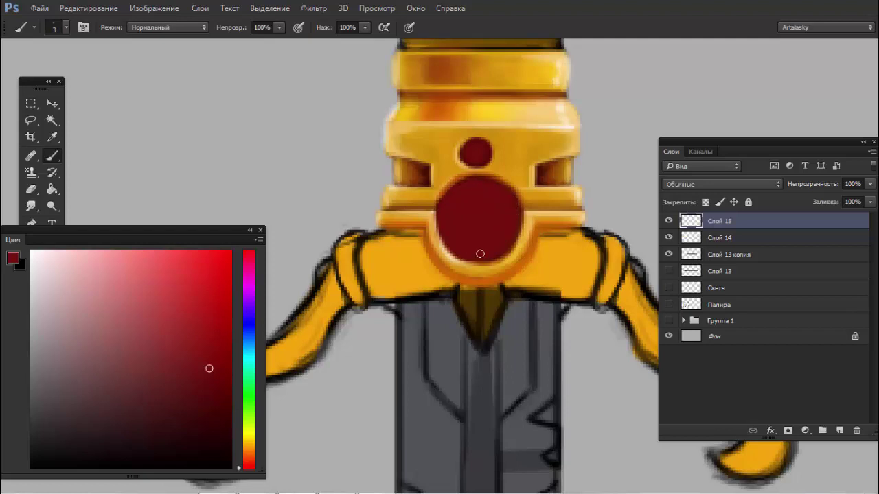
{"action": "scroll", "coordinate": [418, 208], "scroll_direction": "down", "scroll_amount": 3}
{"action": "scroll", "coordinate": [416, 208], "scroll_direction": "down", "scroll_amount": 1}
{"action": "scroll", "coordinate": [427, 206], "scroll_direction": "down", "scroll_amount": 1}
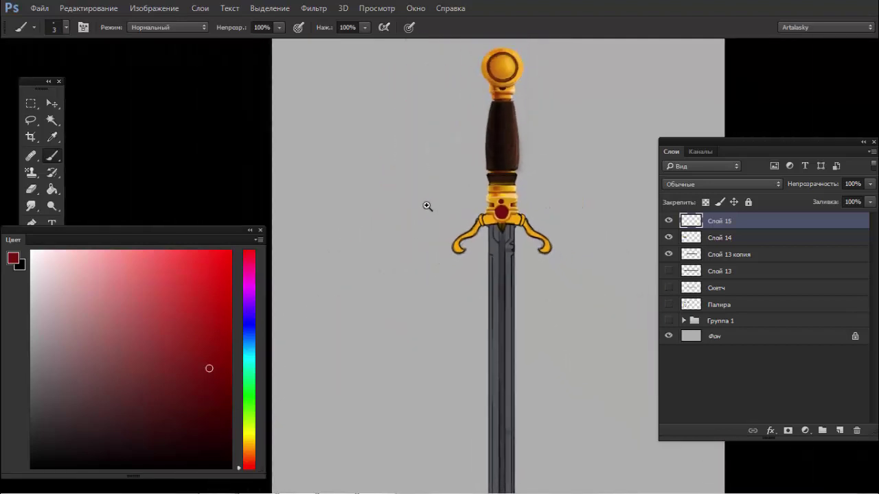
{"action": "scroll", "coordinate": [503, 211], "scroll_direction": "up", "scroll_amount": 3}
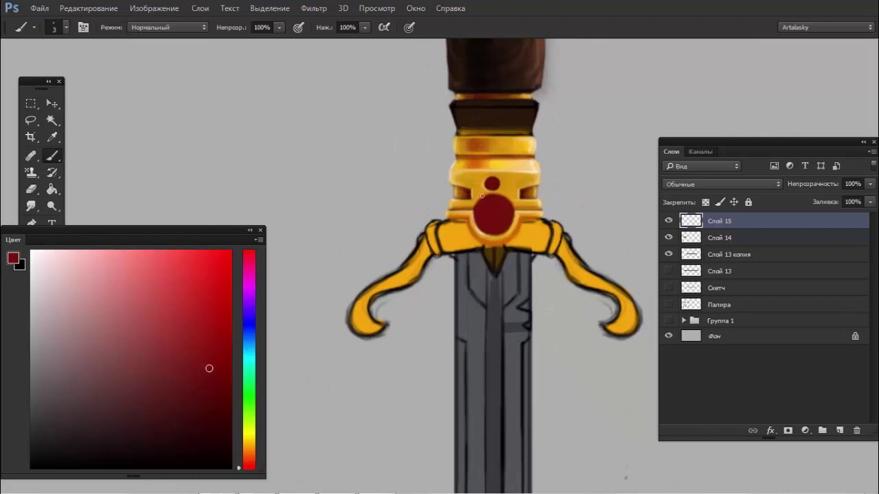
{"action": "scroll", "coordinate": [473, 194], "scroll_direction": "up", "scroll_amount": 2}
Step: Paint orange over the dark triangle below the gem, down to the spike's tip
{"action": "left_click", "coordinate": [476, 203], "text": "alt"}
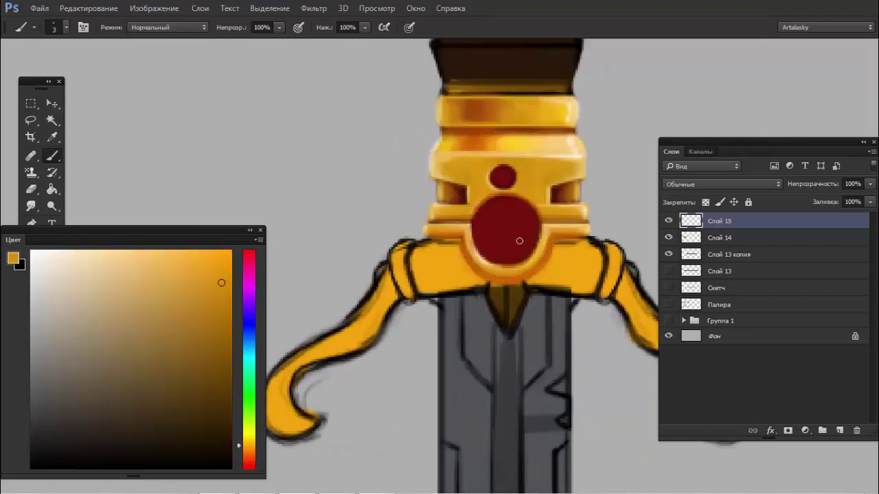
{"action": "left_click_drag", "start_coordinate": [511, 242], "coordinate": [489, 227]}
{"action": "key", "text": "ctrl+z"}
{"action": "left_click", "coordinate": [503, 180], "text": "alt"}
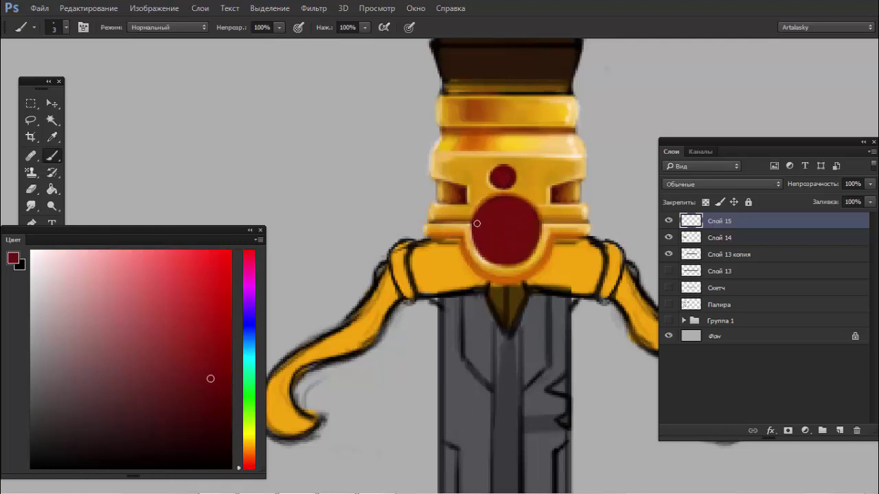
{"action": "left_click", "coordinate": [488, 279], "text": "alt"}
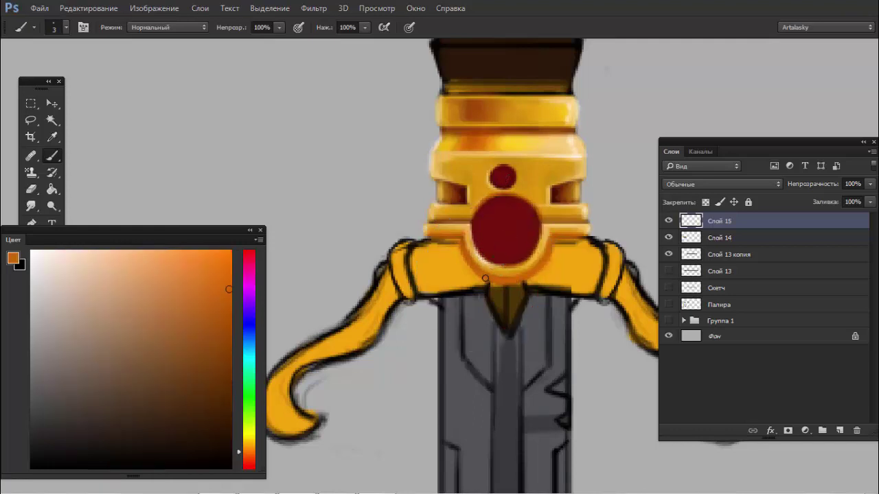
{"action": "left_click_drag", "start_coordinate": [491, 288], "coordinate": [493, 285]}
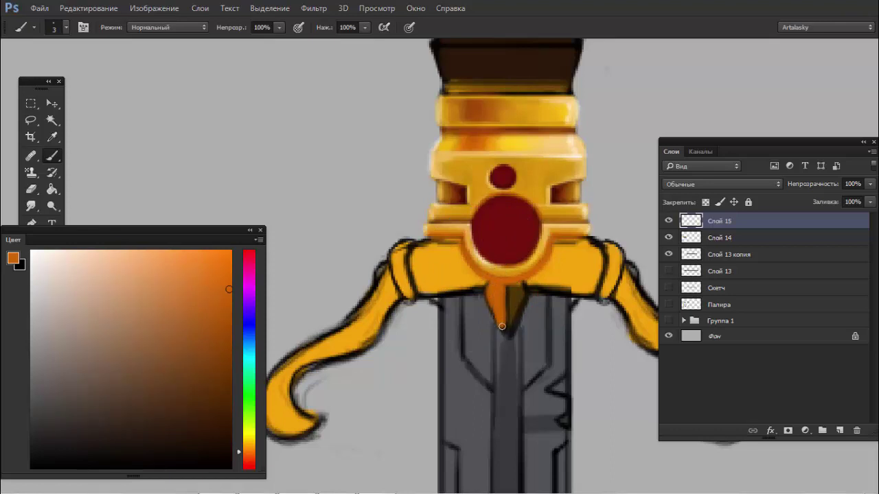
{"action": "left_click_drag", "start_coordinate": [502, 327], "coordinate": [492, 280]}
Step: Paint golden orange across the spike's right side and over the guard's right-edge outline
{"action": "left_click", "coordinate": [552, 282], "text": "alt"}
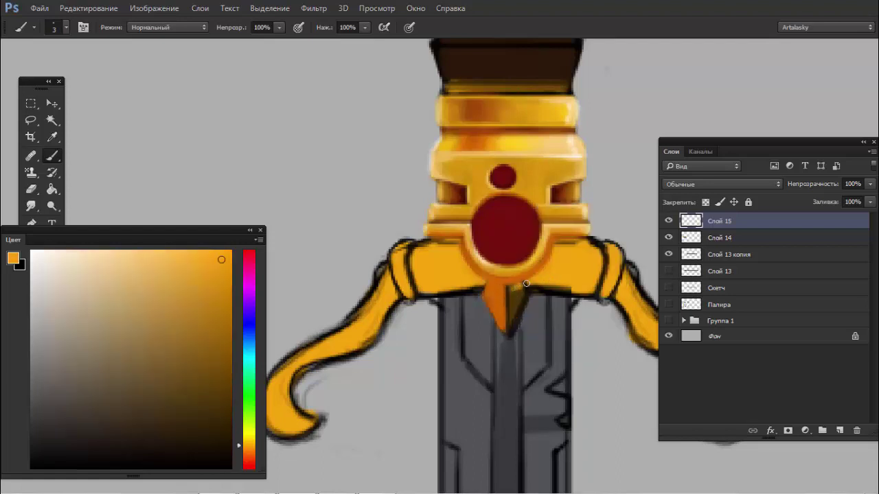
{"action": "left_click_drag", "start_coordinate": [506, 294], "coordinate": [505, 289]}
{"action": "mouse_move", "coordinate": [507, 295]}
{"action": "left_mouse_down"}
{"action": "mouse_move", "coordinate": [518, 302]}
{"action": "mouse_move", "coordinate": [567, 290]}
{"action": "mouse_move", "coordinate": [552, 287]}
{"action": "left_mouse_up"}
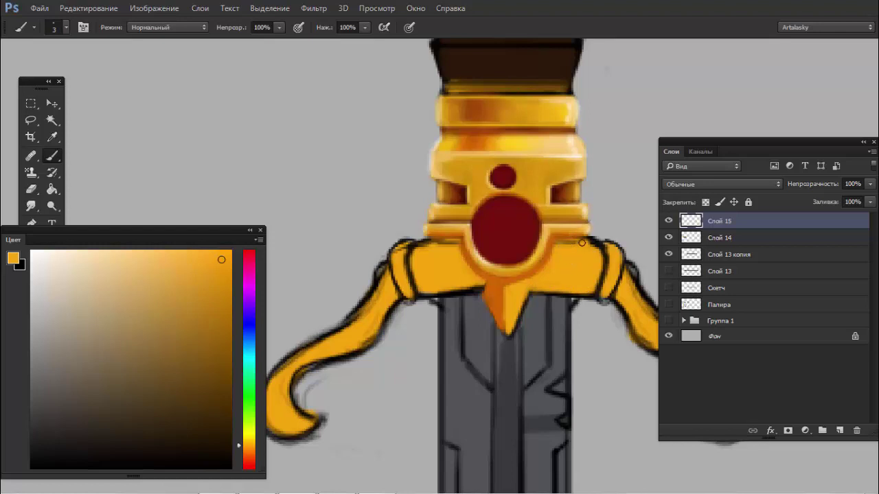
{"action": "left_click_drag", "start_coordinate": [566, 243], "coordinate": [583, 243]}
{"action": "key", "text": "ctrl+z"}
{"action": "left_click_drag", "start_coordinate": [601, 282], "coordinate": [594, 245]}
Step: Shade the central spike with darker orange, then resample the gem's dark red
{"action": "left_click", "coordinate": [501, 288], "text": "alt"}
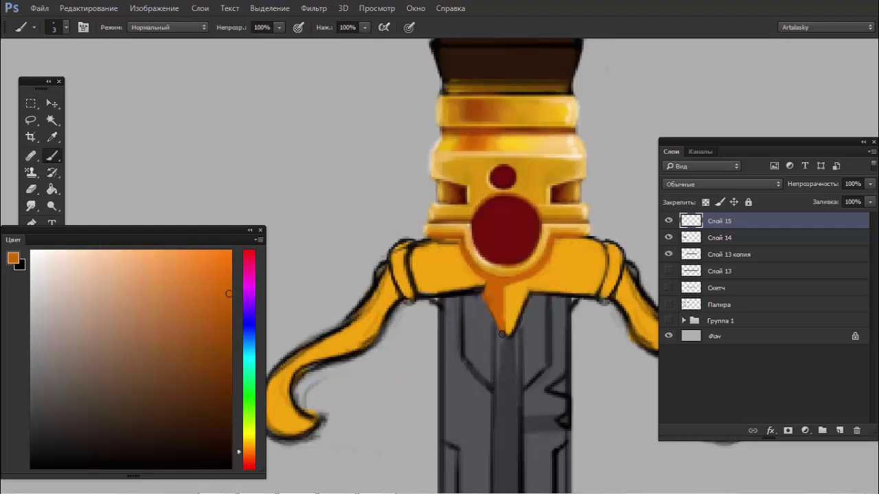
{"action": "left_click_drag", "start_coordinate": [502, 333], "coordinate": [498, 317]}
{"action": "left_click", "coordinate": [505, 255], "text": "alt"}
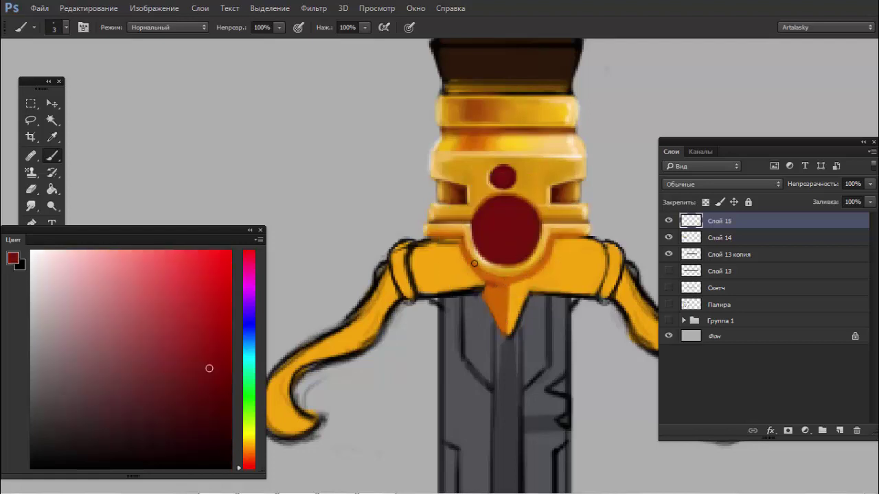
Step: Zoom in on the crossguard and sample a darker, redder orange from it
{"action": "scroll", "coordinate": [528, 280], "scroll_direction": "down", "scroll_amount": 2}
{"action": "scroll", "coordinate": [508, 278], "scroll_direction": "down", "scroll_amount": 1}
{"action": "scroll", "coordinate": [525, 281], "scroll_direction": "up", "scroll_amount": 3}
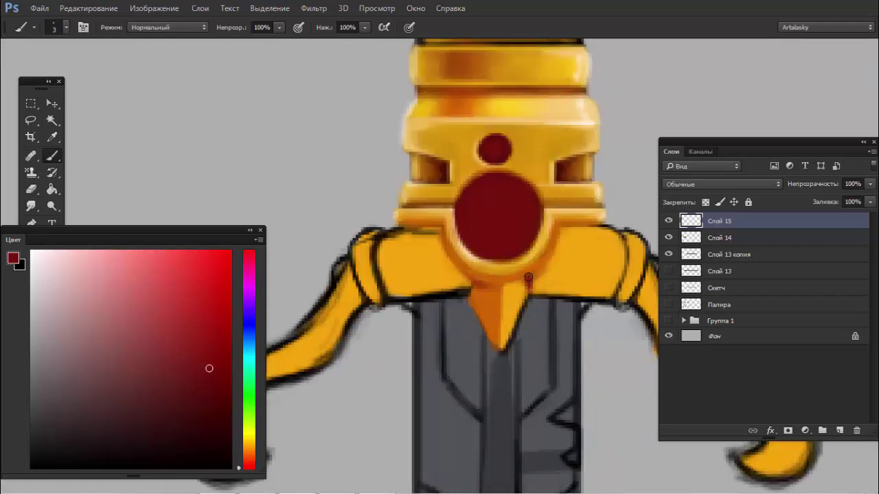
{"action": "scroll", "coordinate": [540, 301], "scroll_direction": "down", "scroll_amount": 2}
{"action": "scroll", "coordinate": [496, 291], "scroll_direction": "down", "scroll_amount": 1}
{"action": "scroll", "coordinate": [540, 295], "scroll_direction": "up", "scroll_amount": 2}
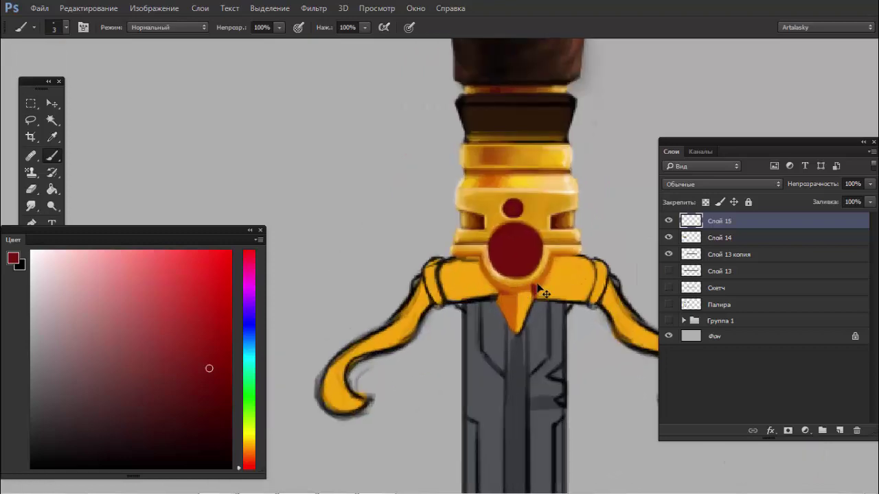
{"action": "scroll", "coordinate": [508, 294], "scroll_direction": "up", "scroll_amount": 1}
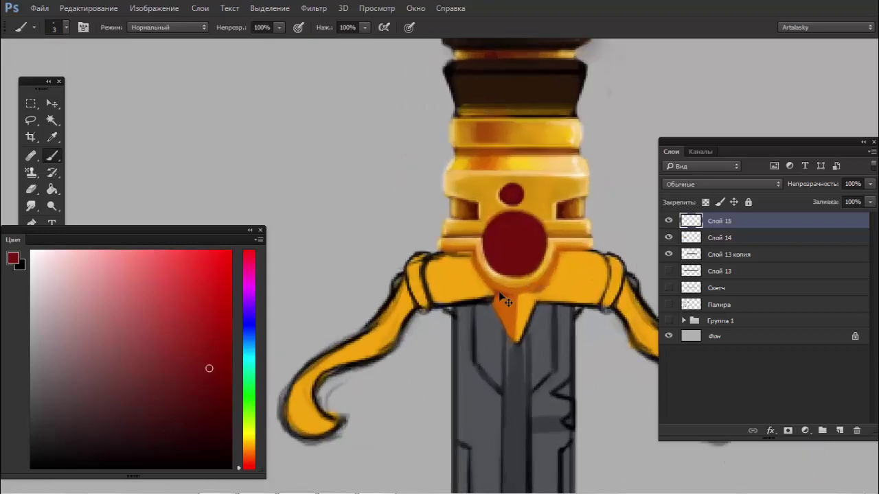
{"action": "scroll", "coordinate": [498, 291], "scroll_direction": "up", "scroll_amount": 1}
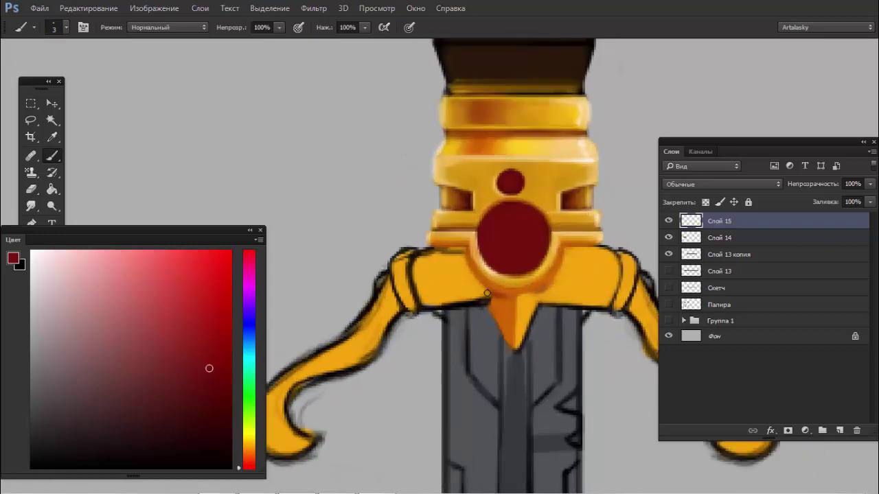
{"action": "left_click", "coordinate": [528, 283], "text": "alt"}
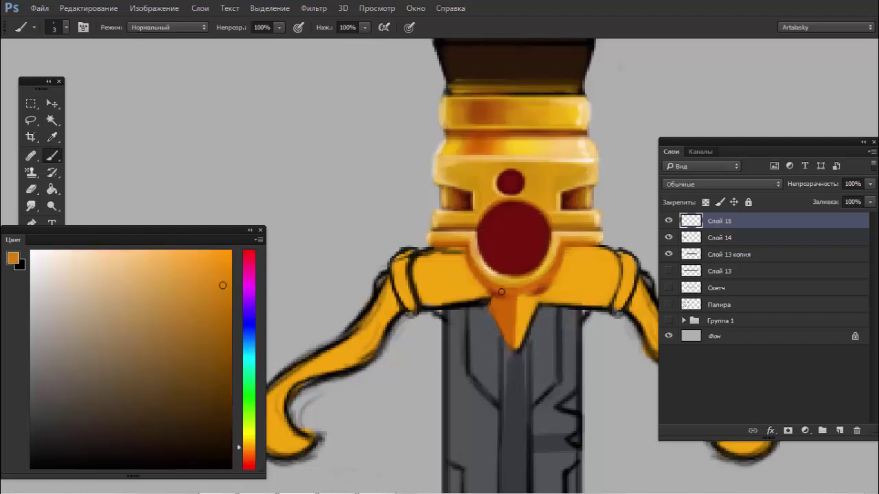
{"action": "left_click", "coordinate": [496, 298], "text": "alt"}
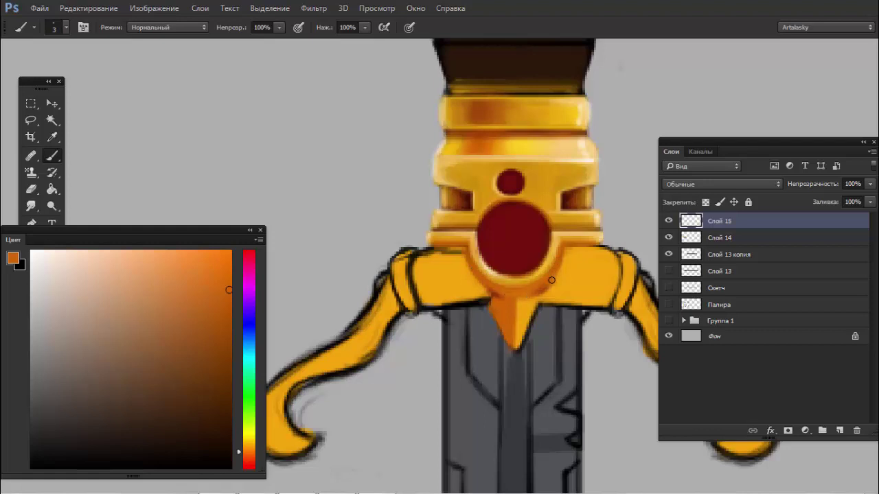
Step: Sample gold, orange and dark red tones from the guard and gem
{"action": "left_click", "coordinate": [521, 279], "text": "alt"}
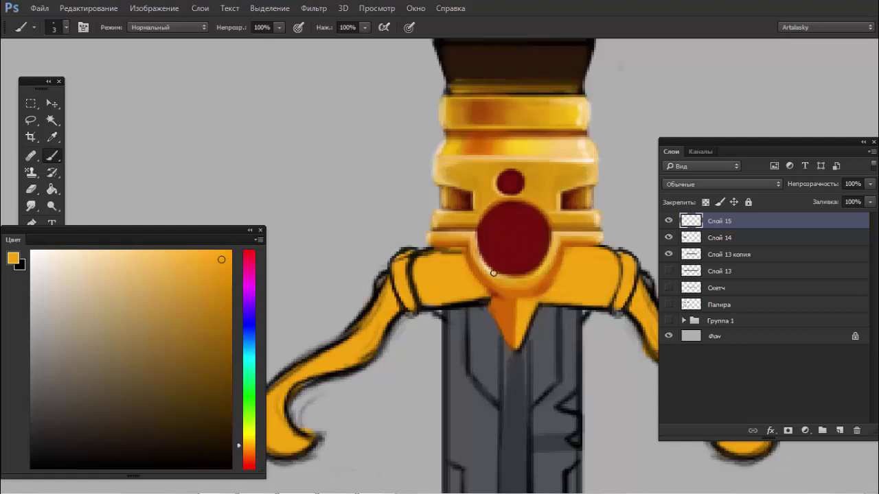
{"action": "left_click", "coordinate": [535, 297], "text": "alt"}
{"action": "left_click", "coordinate": [489, 271], "text": "alt"}
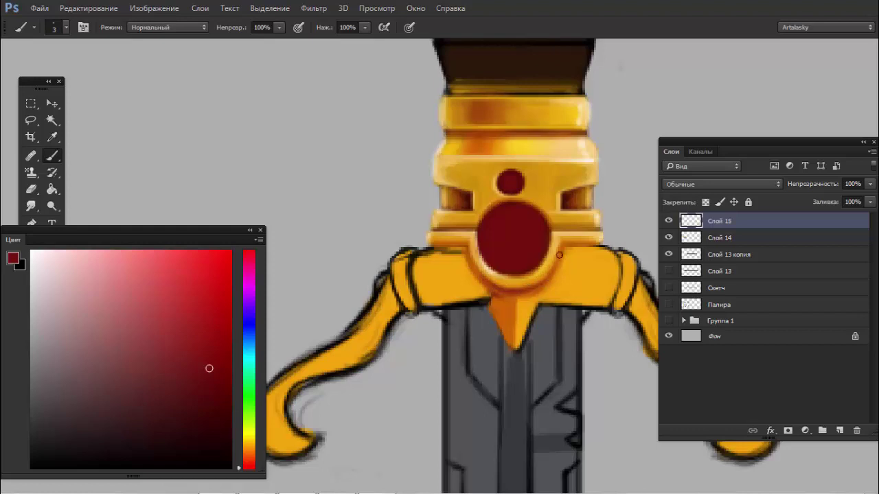
{"action": "left_click", "coordinate": [516, 311], "text": "alt"}
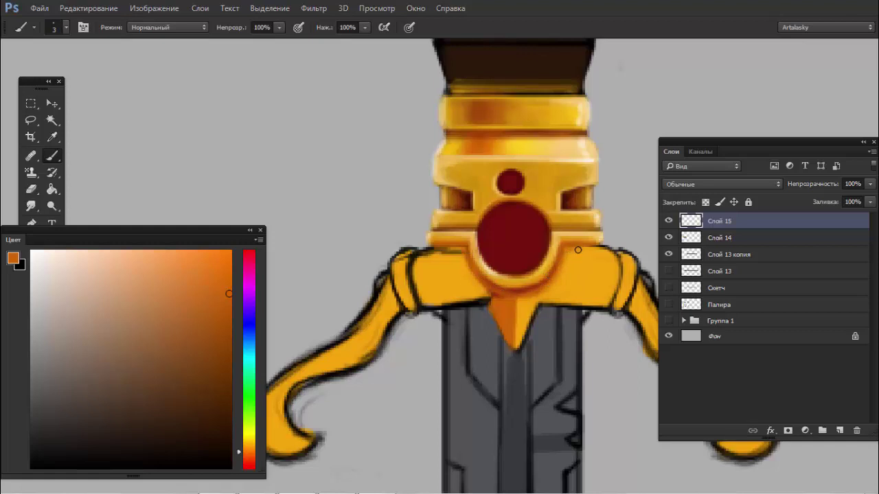
{"action": "left_click", "coordinate": [541, 249], "text": "alt"}
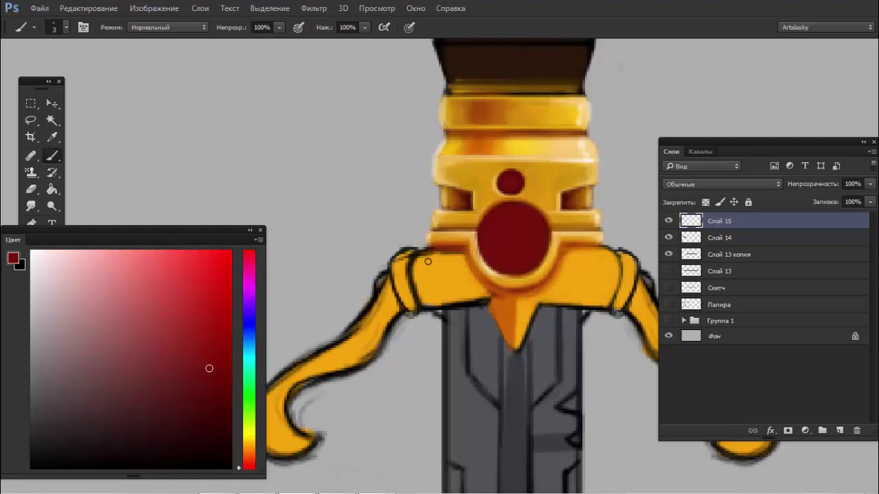
{"action": "left_click", "coordinate": [417, 259], "text": "alt"}
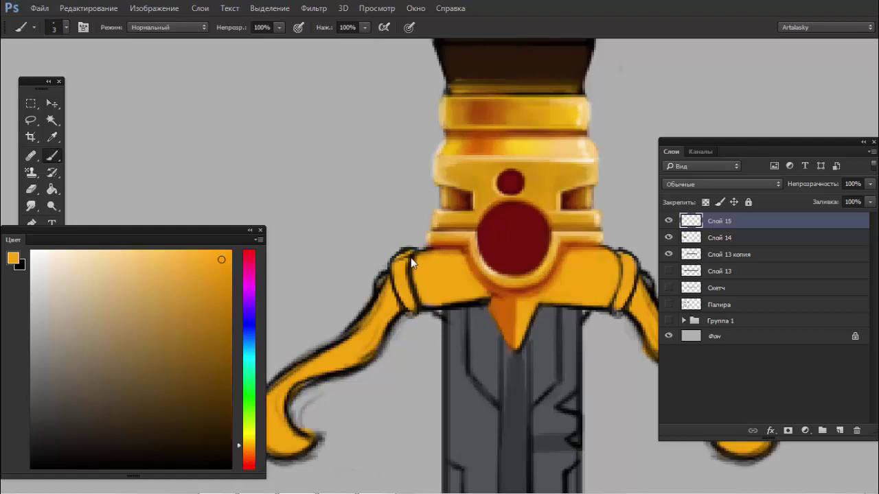
Step: Paint orange over the left cuff's inner outline, then zoom out to view the hilt
{"action": "mouse_move", "coordinate": [411, 260]}
{"action": "left_mouse_down"}
{"action": "mouse_move", "coordinate": [414, 288]}
{"action": "mouse_move", "coordinate": [486, 300]}
{"action": "mouse_move", "coordinate": [514, 289]}
{"action": "left_mouse_up"}
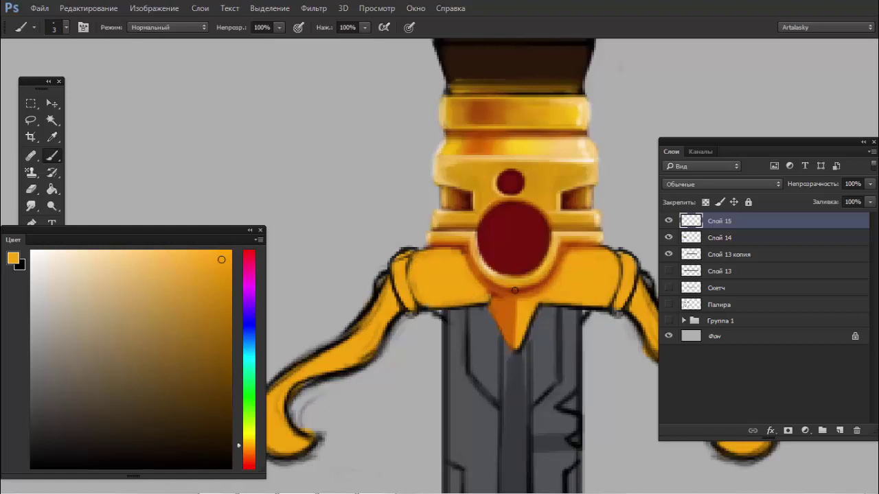
{"action": "left_click", "coordinate": [489, 303], "text": "alt"}
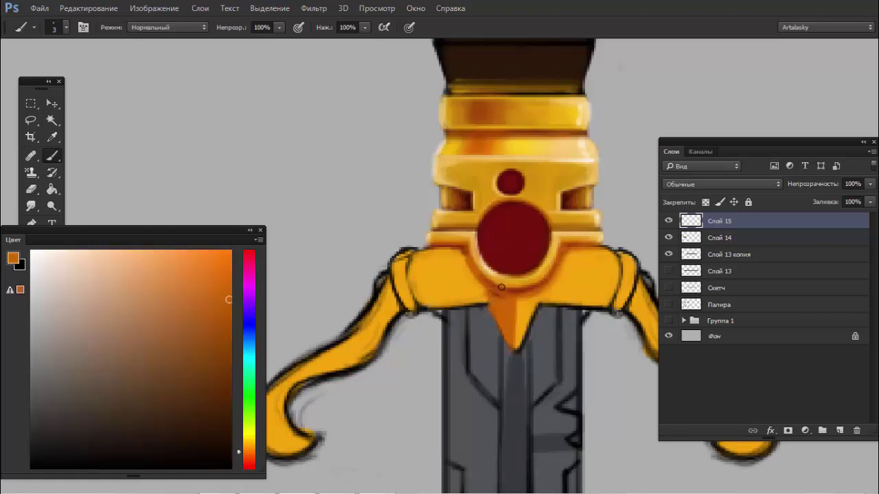
{"action": "key", "text": "ctrl+minus"}
{"action": "key", "text": "ctrl+minus"}
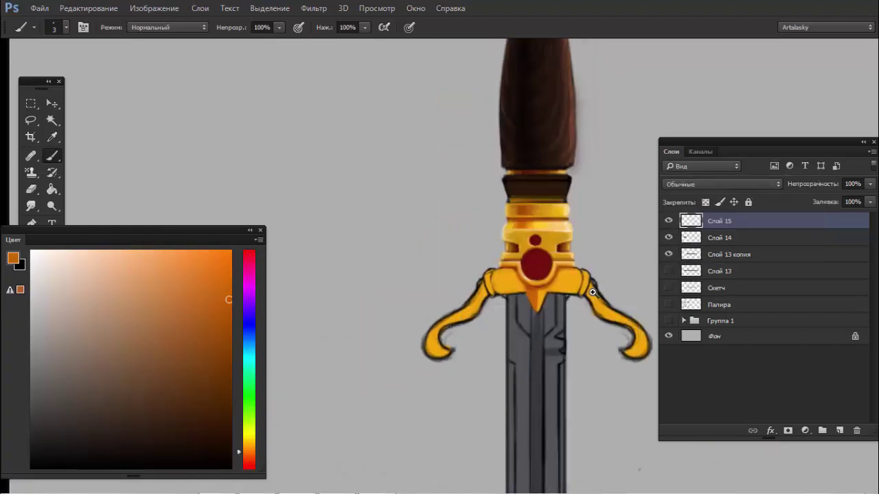
{"action": "key", "text": "ctrl+plus"}
Step: Hide the panels and shade the guard's lower right edge beside the gem with darker orange
{"action": "key", "text": "Tab"}
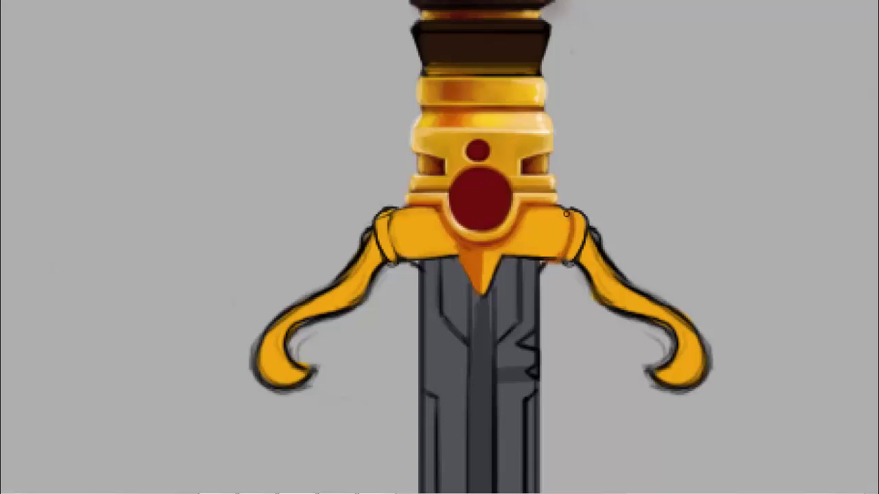
{"action": "mouse_move", "coordinate": [578, 215]}
{"action": "left_mouse_down"}
{"action": "mouse_move", "coordinate": [565, 260]}
{"action": "mouse_move", "coordinate": [504, 254]}
{"action": "left_mouse_up"}
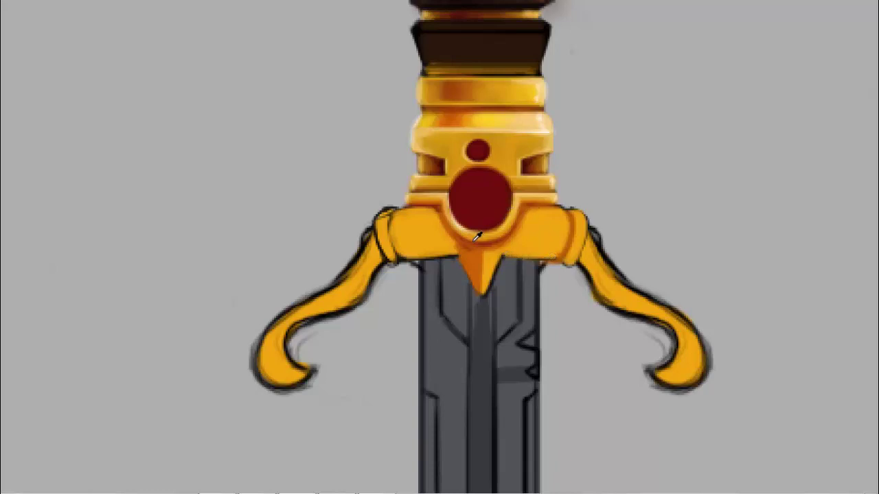
{"action": "mouse_move", "coordinate": [505, 255]}
{"action": "left_mouse_down"}
{"action": "mouse_move", "coordinate": [556, 257]}
{"action": "mouse_move", "coordinate": [499, 256]}
{"action": "mouse_move", "coordinate": [544, 255]}
{"action": "mouse_move", "coordinate": [511, 255]}
{"action": "left_mouse_up"}
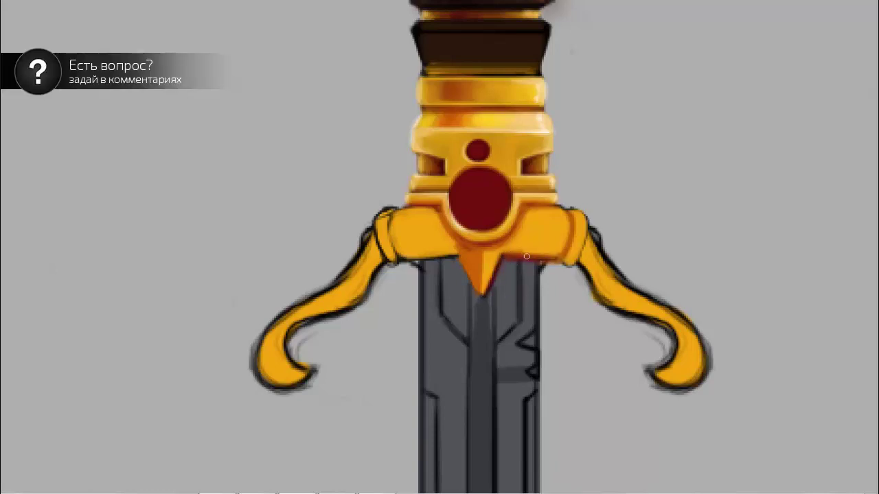
{"action": "left_click_drag", "start_coordinate": [556, 255], "coordinate": [505, 248]}
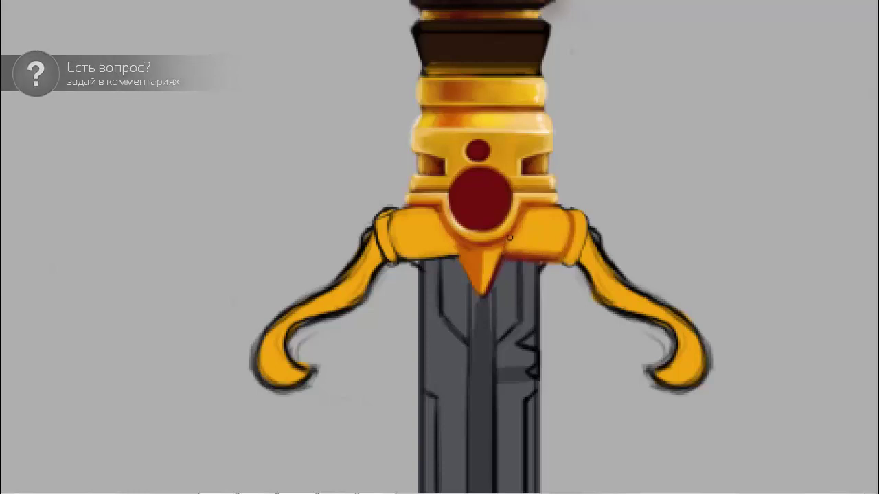
{"action": "mouse_move", "coordinate": [561, 253]}
{"action": "left_mouse_down"}
{"action": "mouse_move", "coordinate": [510, 246]}
{"action": "mouse_move", "coordinate": [554, 237]}
{"action": "left_mouse_up"}
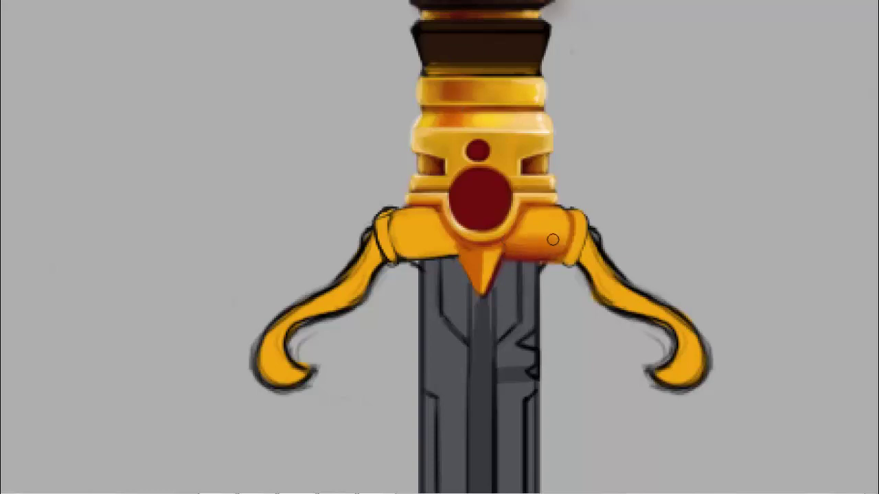
{"action": "left_click", "coordinate": [530, 117], "text": "alt"}
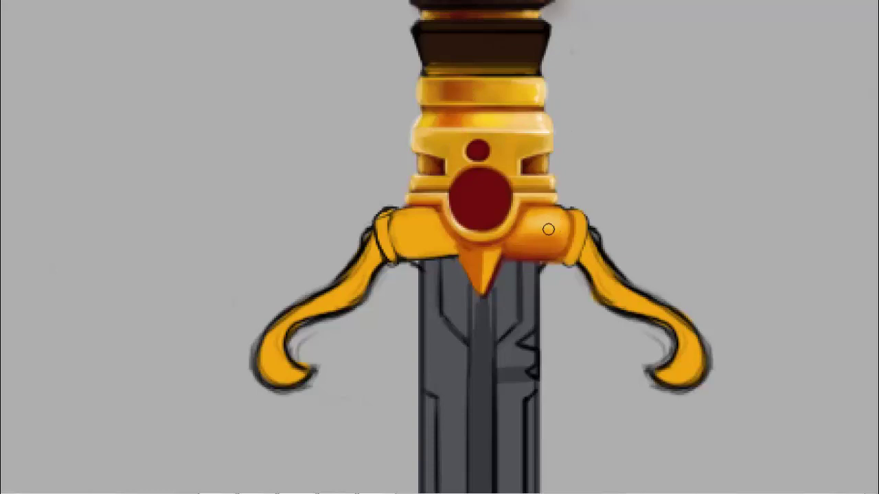
{"action": "left_click_drag", "start_coordinate": [551, 218], "coordinate": [508, 247]}
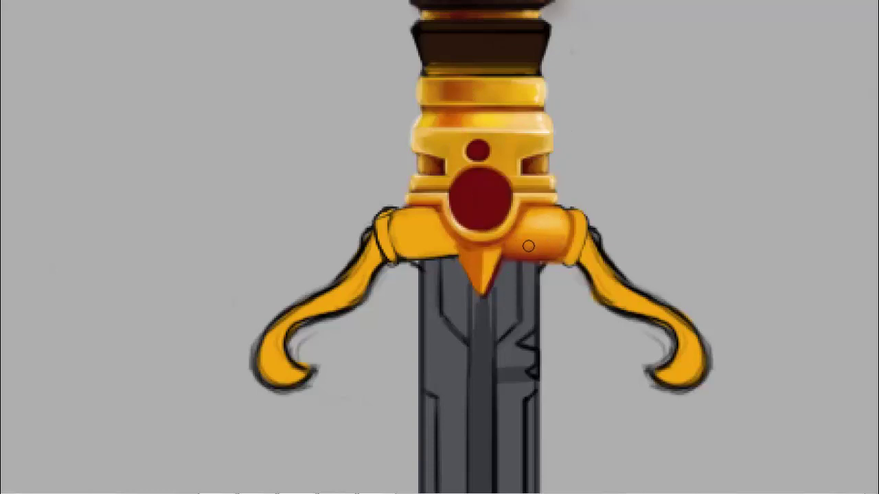
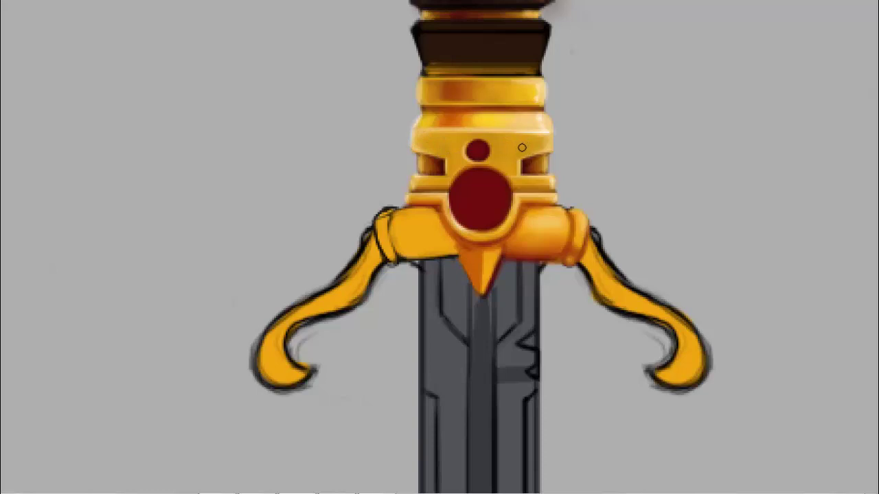
Step: Sample the crossguard gold, then choose a darker red in the Color panel
{"action": "left_click", "coordinate": [541, 219], "text": "alt"}
{"action": "scroll", "coordinate": [488, 141], "scroll_direction": "up", "scroll_amount": 2}
{"action": "scroll", "coordinate": [486, 140], "scroll_direction": "down", "scroll_amount": 1}
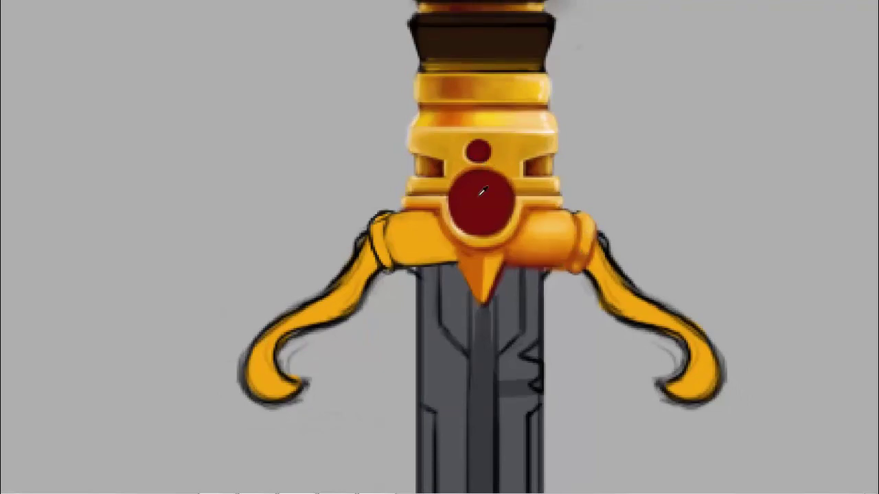
{"action": "key", "text": "F6"}
{"action": "left_click", "coordinate": [222, 403]}
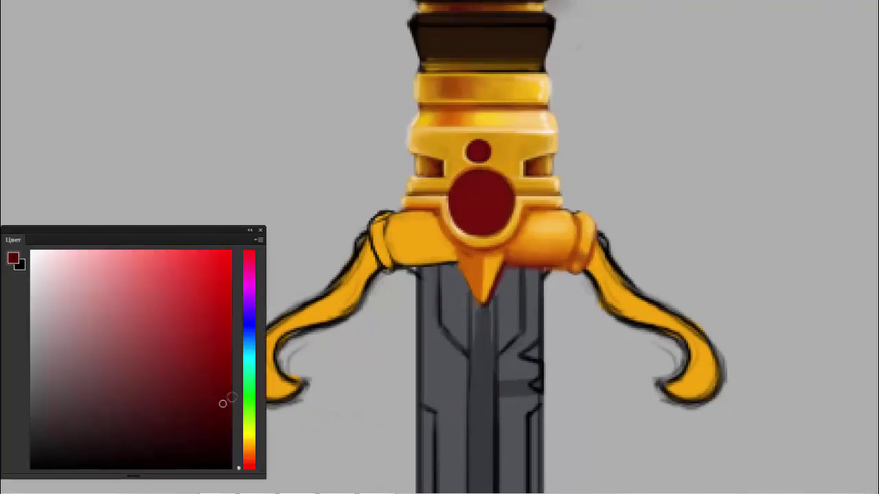
{"action": "key", "text": "F6"}
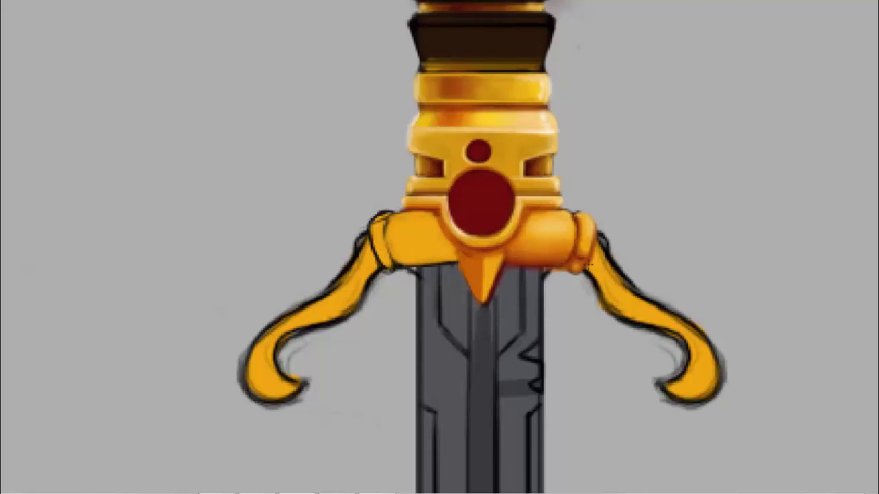
Step: Paint a lighter highlight and a short shading stroke down the crossguard's right end cap
{"action": "left_click", "coordinate": [523, 120], "text": "alt"}
{"action": "left_click_drag", "start_coordinate": [592, 227], "coordinate": [583, 276]}
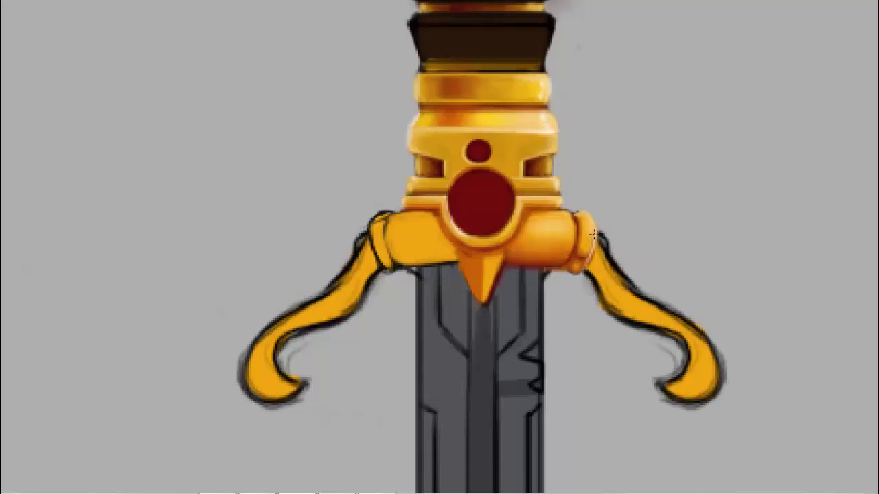
{"action": "left_click_drag", "start_coordinate": [589, 245], "coordinate": [584, 268]}
{"action": "left_click", "coordinate": [580, 217], "text": "alt"}
{"action": "left_click", "coordinate": [602, 249], "text": "alt"}
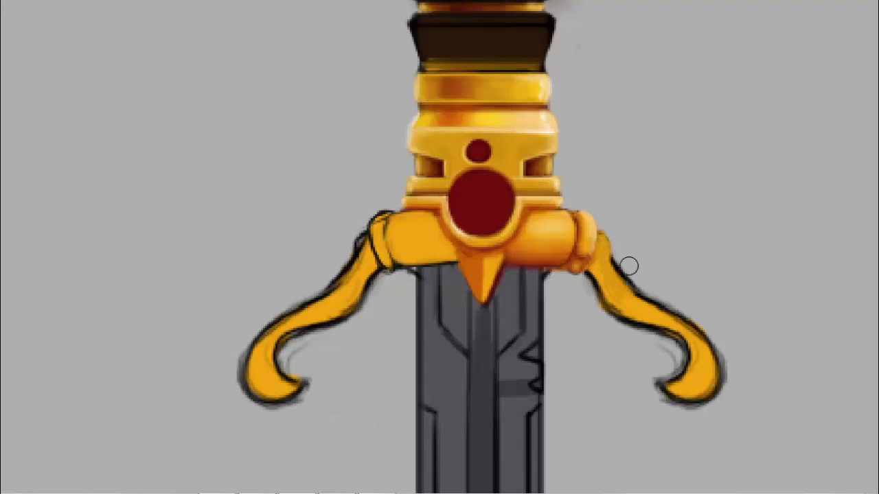
Step: Compare Слой 15's visibility, then delete the Слой 15 layer
{"action": "key", "text": "Tab"}
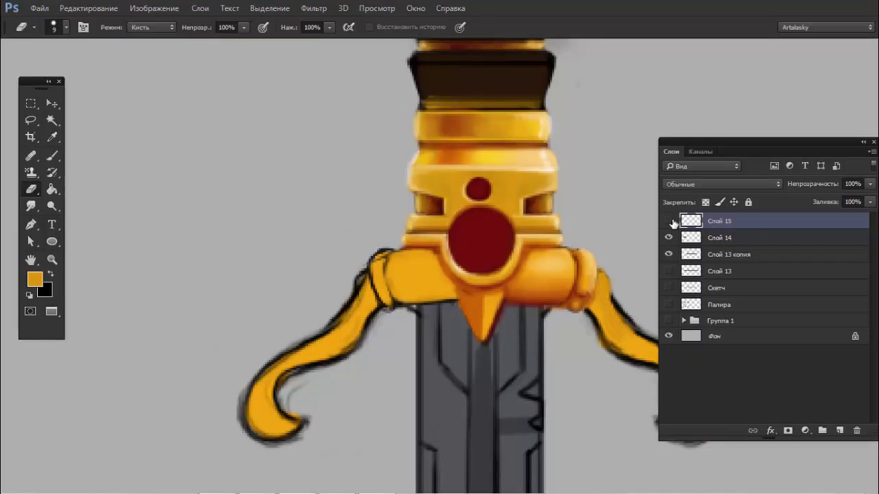
{"action": "left_click", "coordinate": [669, 221]}
{"action": "left_click", "coordinate": [669, 233]}
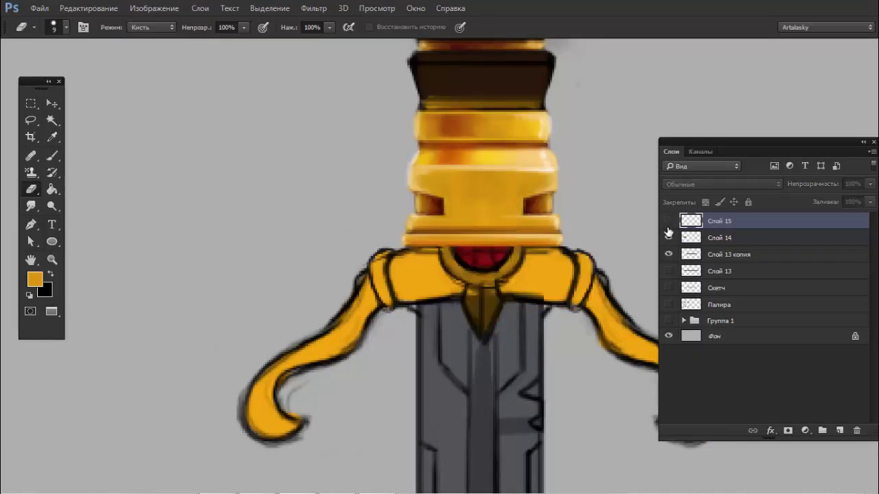
{"action": "key", "text": "Delete"}
Step: Toggle the top layer and Слой 13 копия on and off to compare versions
{"action": "key", "text": "Tab"}
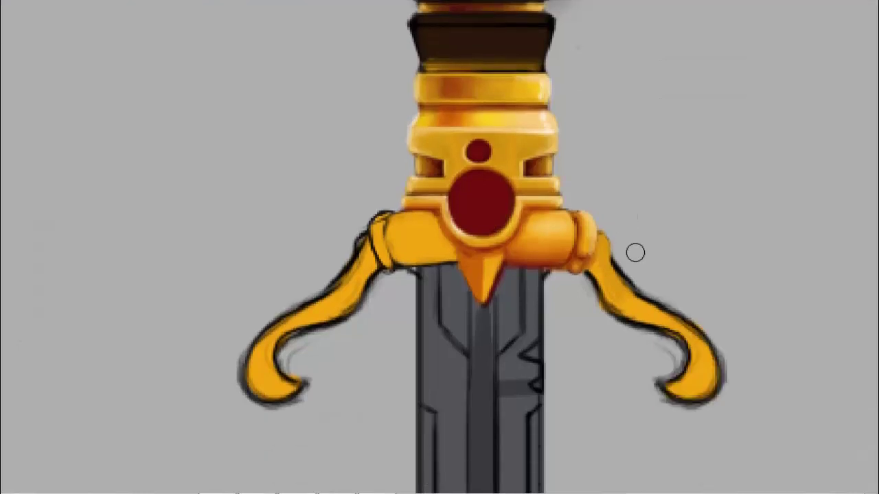
{"action": "scroll", "coordinate": [661, 215], "scroll_direction": "down", "scroll_amount": 2}
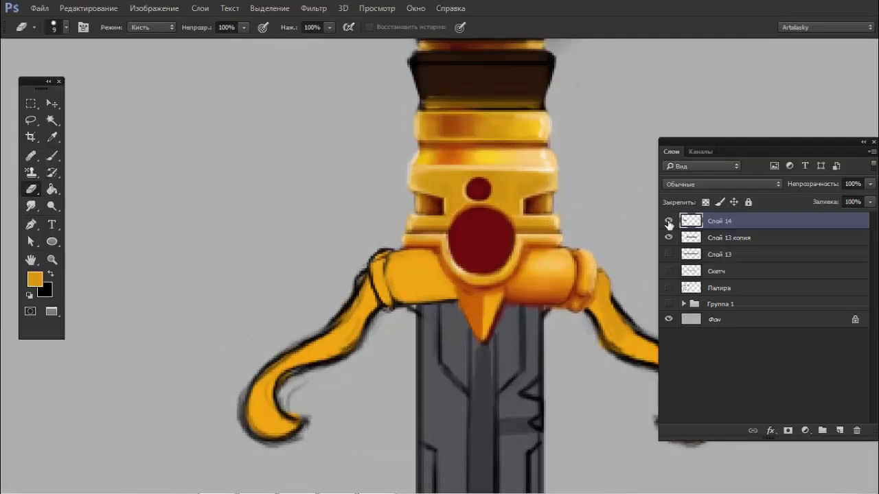
{"action": "left_click", "coordinate": [668, 221]}
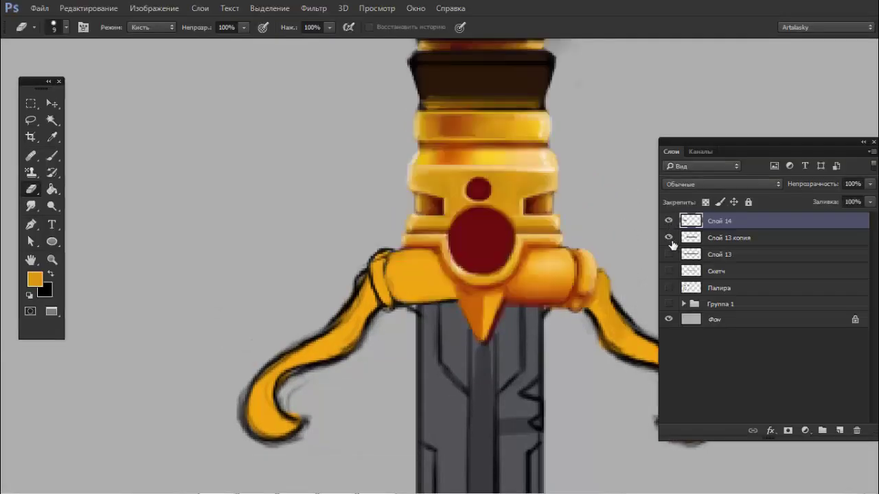
{"action": "left_click", "coordinate": [668, 238]}
{"action": "left_click", "coordinate": [686, 239]}
{"action": "key", "text": "Tab"}
{"action": "scroll", "coordinate": [623, 281], "scroll_direction": "down", "scroll_amount": 1}
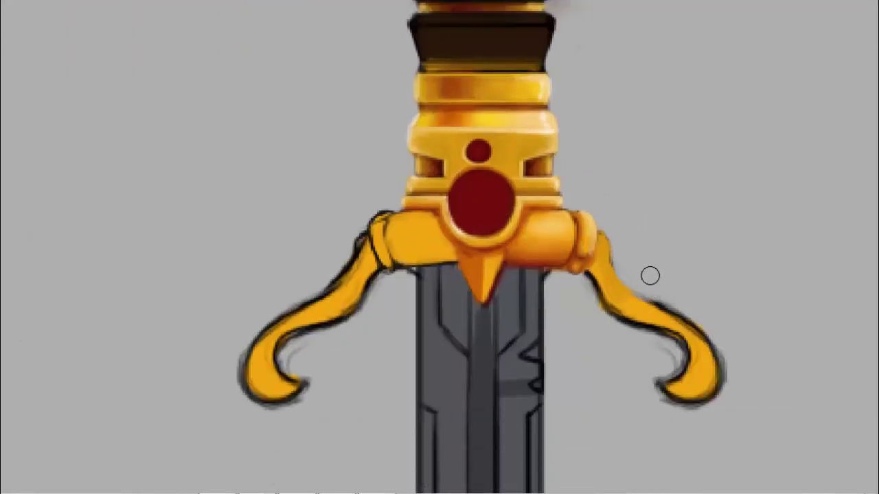
{"action": "key", "text": "Tab"}
Step: Realign Слой 14's content and merge it down into Слой 13 копия
{"action": "key", "text": "alt+]"}
{"action": "key", "text": "v"}
{"action": "key", "text": "Down"}
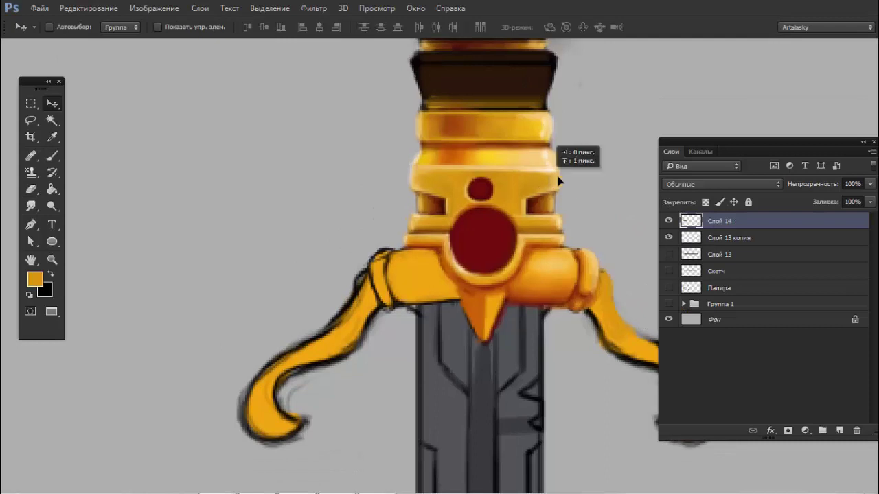
{"action": "mouse_move", "coordinate": [559, 180]}
{"action": "left_mouse_down"}
{"action": "mouse_move", "coordinate": [390, 214]}
{"action": "mouse_move", "coordinate": [583, 182]}
{"action": "left_mouse_up"}
{"action": "key", "text": "ctrl+e"}
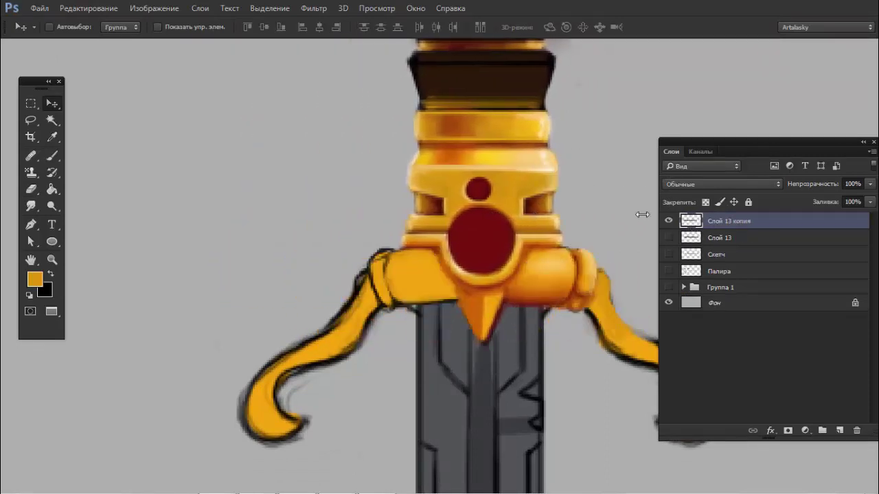
{"action": "key", "text": "Tab"}
{"action": "key", "text": "b"}
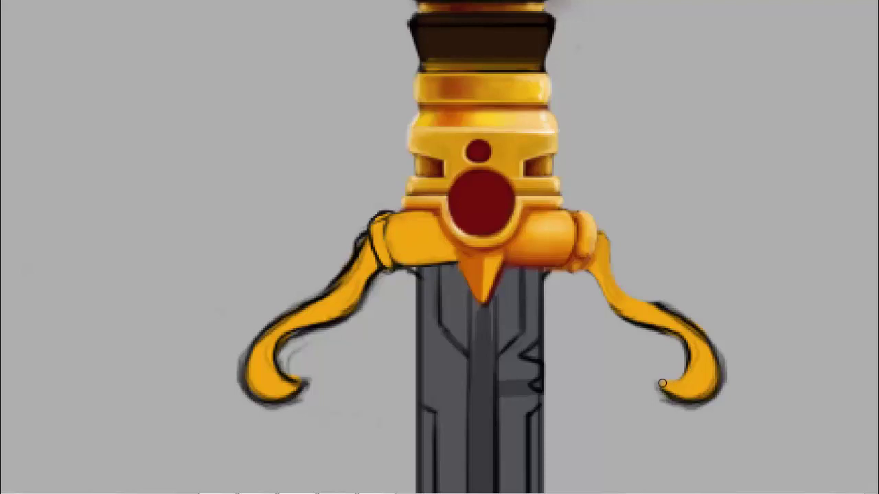
Step: Paint orange over the dark outline at the right hook's tip and top edge
{"action": "mouse_move", "coordinate": [669, 385]}
{"action": "left_mouse_down"}
{"action": "mouse_move", "coordinate": [702, 396]}
{"action": "mouse_move", "coordinate": [711, 368]}
{"action": "left_mouse_up"}
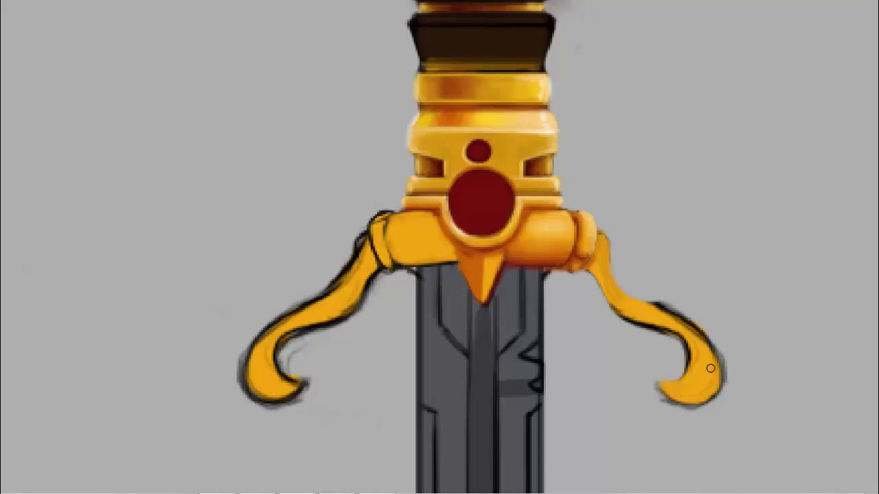
{"action": "left_click_drag", "start_coordinate": [686, 331], "coordinate": [651, 292]}
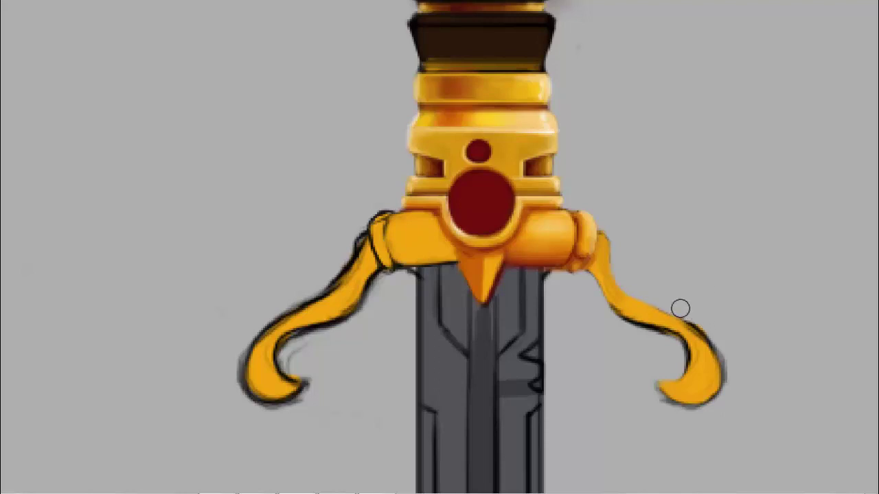
{"action": "mouse_move", "coordinate": [696, 314]}
{"action": "left_mouse_down"}
{"action": "mouse_move", "coordinate": [719, 353]}
{"action": "mouse_move", "coordinate": [720, 439]}
{"action": "left_mouse_up"}
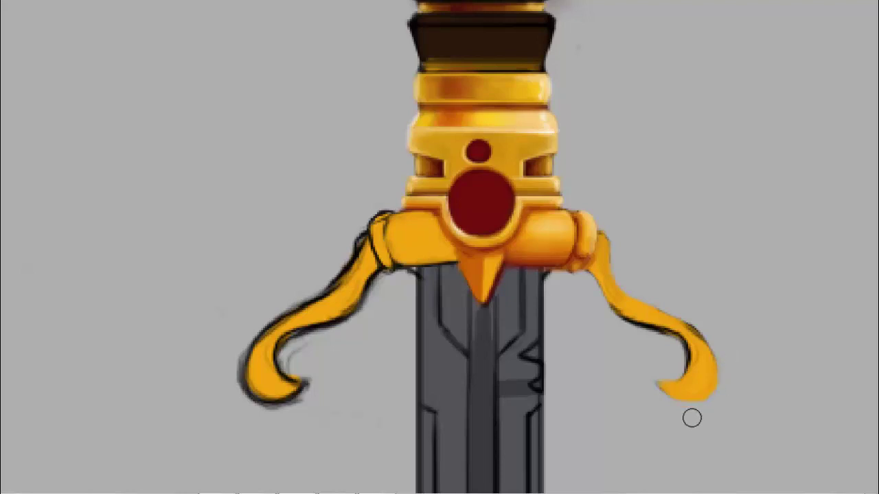
{"action": "key", "text": "bracketleft"}
{"action": "key", "text": "bracketleft"}
{"action": "mouse_move", "coordinate": [705, 352]}
{"action": "left_mouse_down"}
{"action": "mouse_move", "coordinate": [705, 369]}
{"action": "mouse_move", "coordinate": [697, 345]}
{"action": "left_mouse_up"}
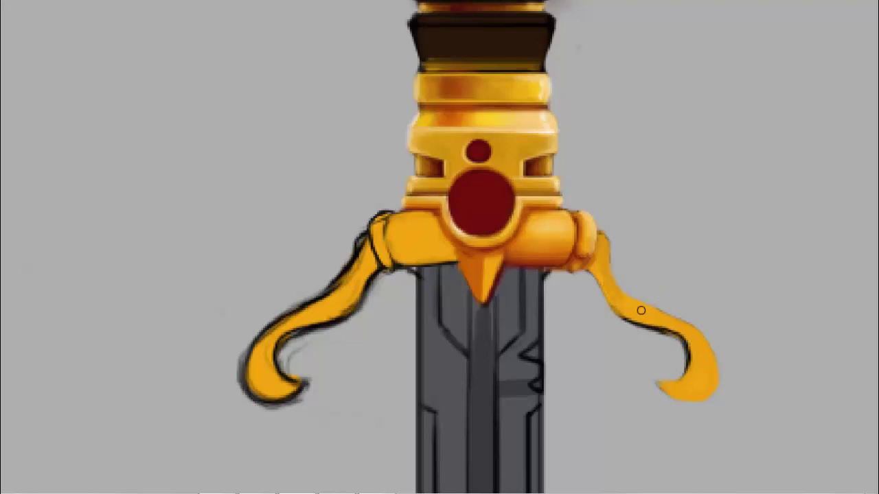
Step: Cover the remaining outline under the right hook and along its upper edge
{"action": "key", "text": "bracketright"}
{"action": "key", "text": "bracketright"}
{"action": "mouse_move", "coordinate": [608, 326]}
{"action": "left_mouse_down"}
{"action": "mouse_move", "coordinate": [670, 341]}
{"action": "mouse_move", "coordinate": [680, 359]}
{"action": "mouse_move", "coordinate": [674, 371]}
{"action": "left_mouse_up"}
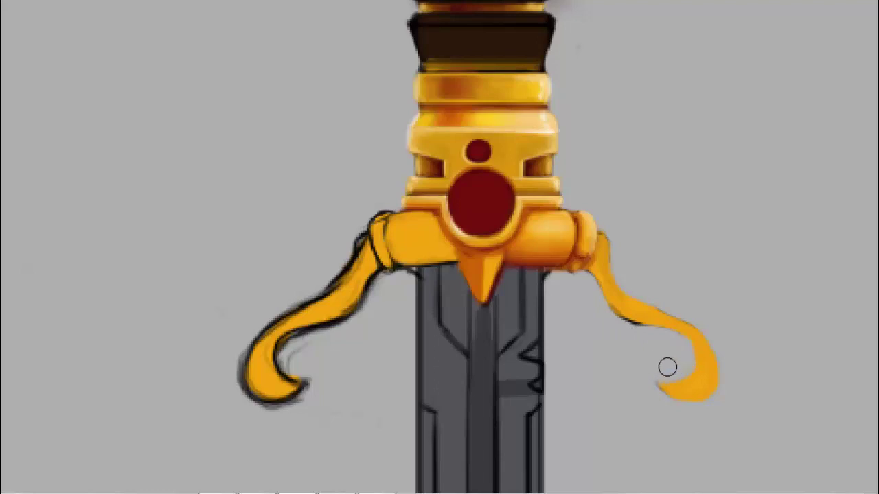
{"action": "key", "text": "bracketleft"}
{"action": "key", "text": "bracketleft"}
{"action": "left_click_drag", "start_coordinate": [642, 321], "coordinate": [618, 311]}
{"action": "key", "text": "bracketright"}
{"action": "key", "text": "bracketright"}
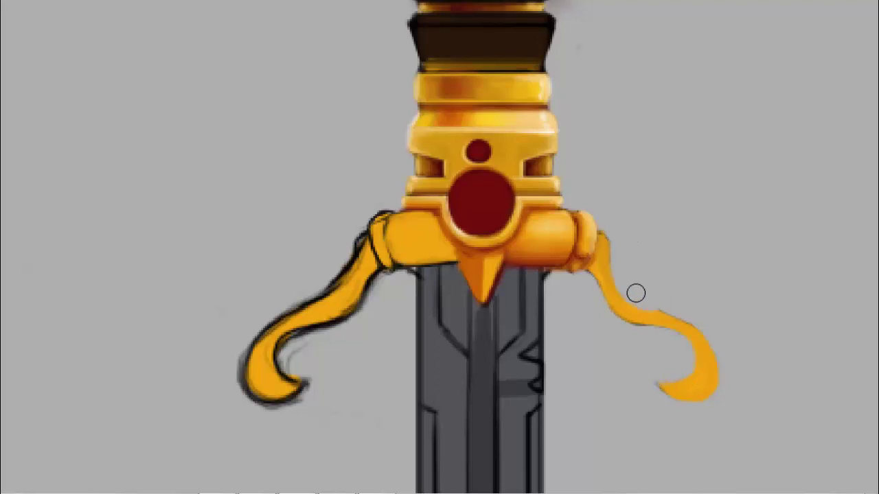
{"action": "key", "text": "bracketleft"}
{"action": "key", "text": "bracketleft"}
{"action": "scroll", "coordinate": [641, 304], "scroll_direction": "down", "scroll_amount": 3}
{"action": "scroll", "coordinate": [641, 304], "scroll_direction": "down", "scroll_amount": 1}
{"action": "scroll", "coordinate": [609, 333], "scroll_direction": "up", "scroll_amount": 1}
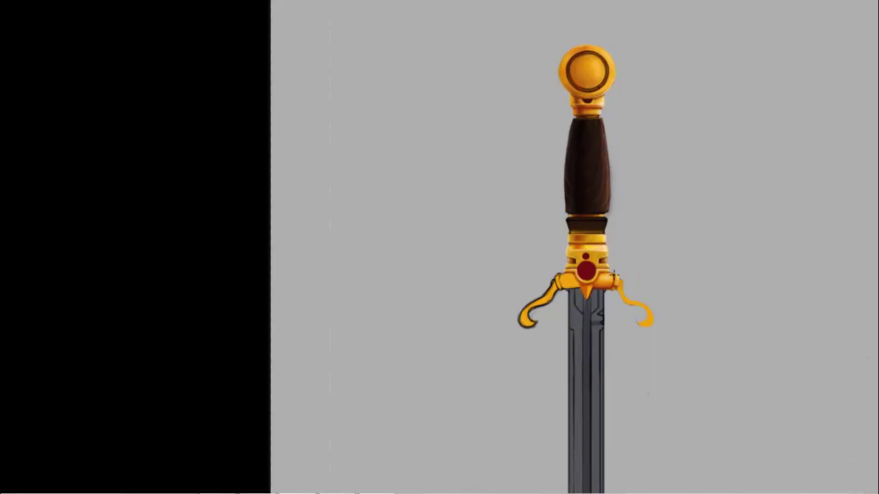
Step: Zoom in on the right hook and draw a dark line along its upper edge
{"action": "mouse_move", "coordinate": [618, 347]}
{"action": "left_mouse_down"}
{"action": "mouse_move", "coordinate": [608, 204]}
{"action": "mouse_move", "coordinate": [622, 143]}
{"action": "mouse_move", "coordinate": [589, 281]}
{"action": "mouse_move", "coordinate": [570, 284]}
{"action": "left_mouse_up"}
{"action": "scroll", "coordinate": [636, 255], "scroll_direction": "up", "scroll_amount": 3}
{"action": "scroll", "coordinate": [600, 268], "scroll_direction": "up", "scroll_amount": 1}
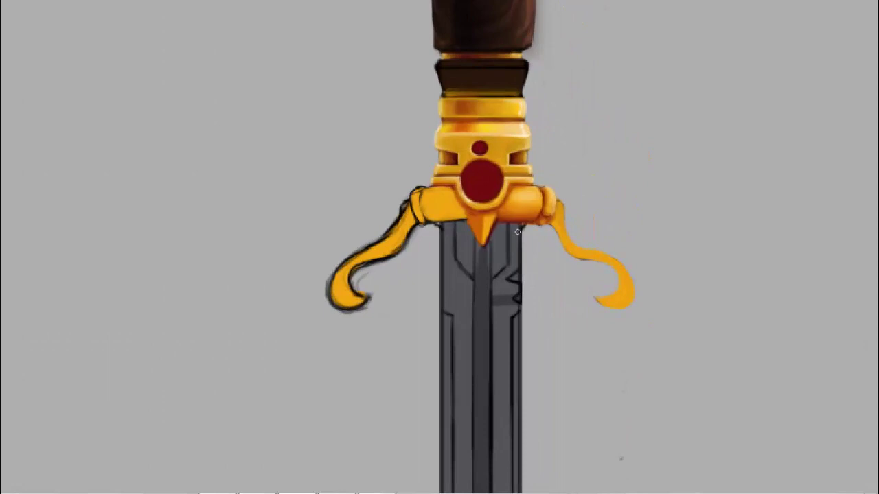
{"action": "scroll", "coordinate": [571, 228], "scroll_direction": "up", "scroll_amount": 1}
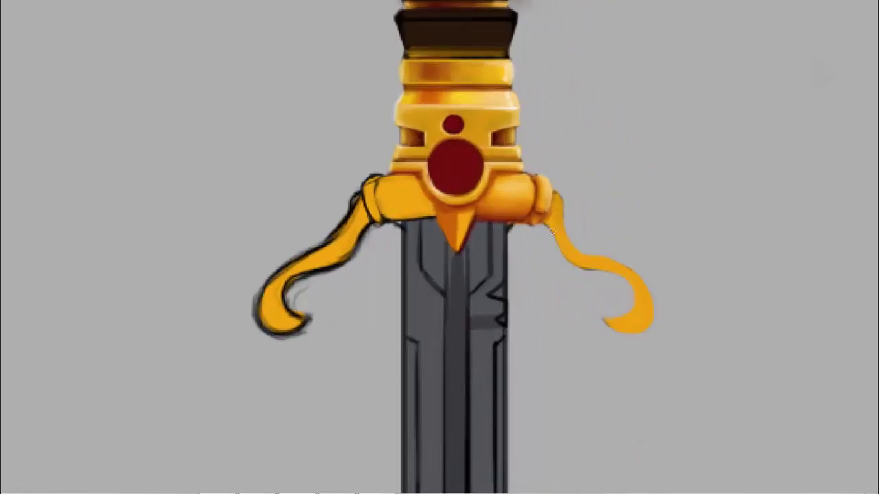
{"action": "left_click_drag", "start_coordinate": [558, 254], "coordinate": [597, 272]}
{"action": "mouse_move", "coordinate": [556, 251]}
{"action": "left_mouse_down"}
{"action": "mouse_move", "coordinate": [628, 285]}
{"action": "mouse_move", "coordinate": [626, 305]}
{"action": "mouse_move", "coordinate": [604, 319]}
{"action": "mouse_move", "coordinate": [615, 315]}
{"action": "left_mouse_up"}
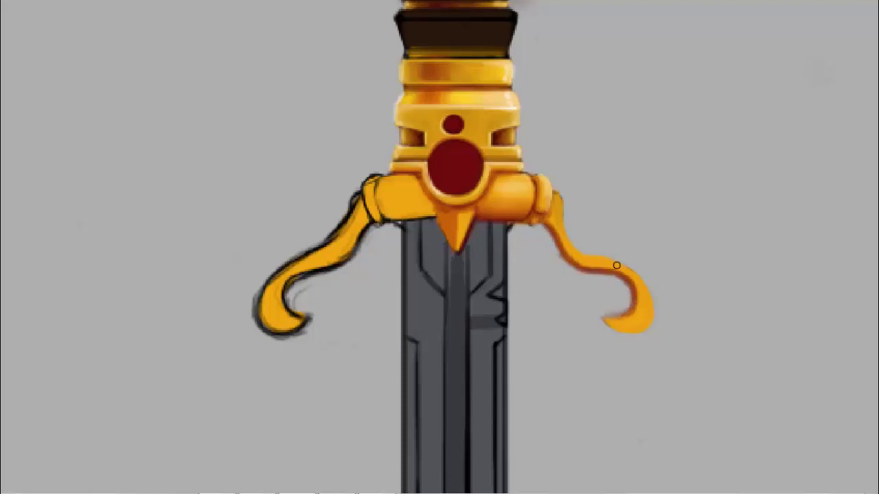
Step: Shade the hook with darker orange at the collar joint and along its upper edge
{"action": "left_click", "coordinate": [561, 204], "text": "alt"}
{"action": "key", "text": "bracketright"}
{"action": "key", "text": "bracketleft"}
{"action": "left_click", "coordinate": [554, 230], "text": "alt"}
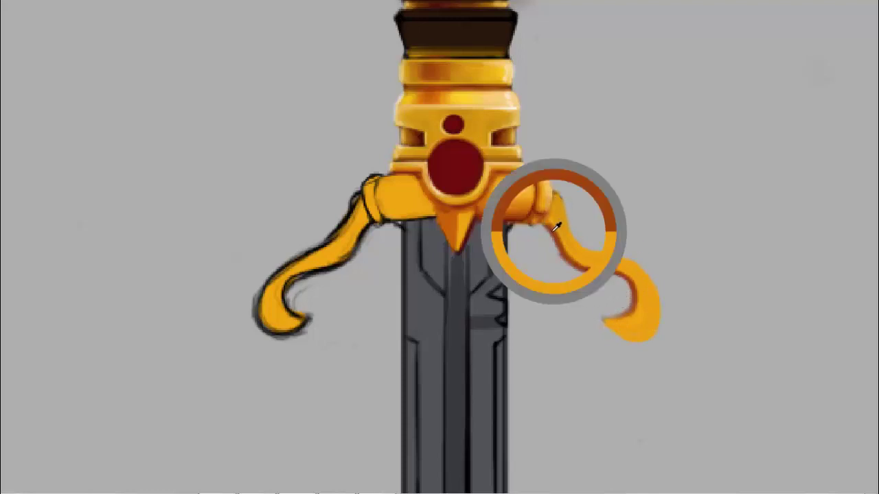
{"action": "left_click_drag", "start_coordinate": [552, 215], "coordinate": [556, 226]}
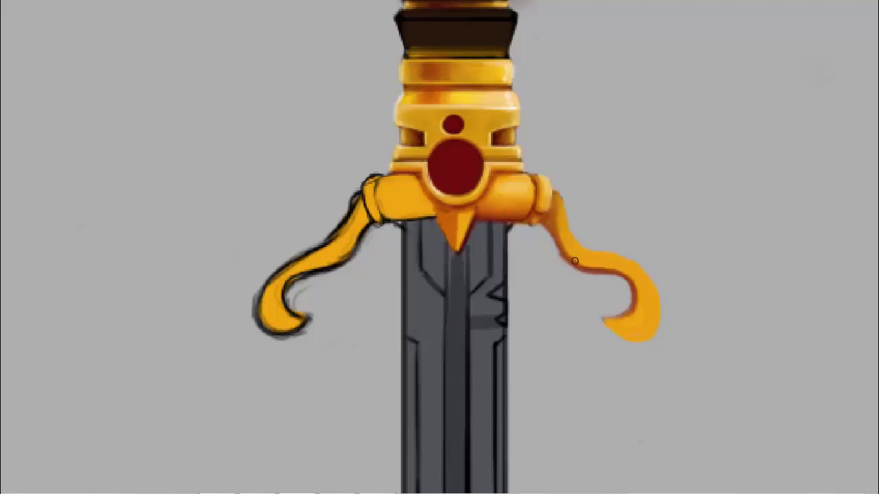
{"action": "left_click_drag", "start_coordinate": [575, 261], "coordinate": [591, 267]}
{"action": "left_click", "coordinate": [629, 273], "text": "alt"}
{"action": "left_click_drag", "start_coordinate": [571, 256], "coordinate": [596, 262]}
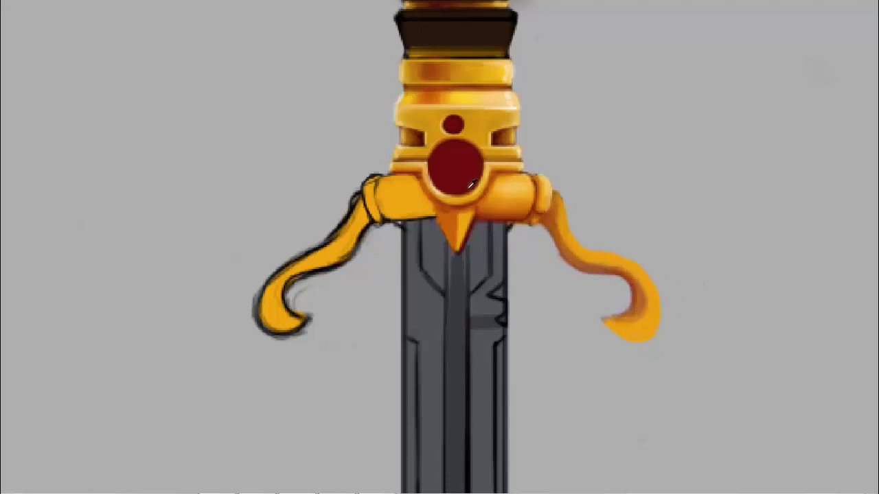
{"action": "left_click", "coordinate": [641, 285], "text": "alt"}
{"action": "left_click_drag", "start_coordinate": [551, 224], "coordinate": [639, 278]}
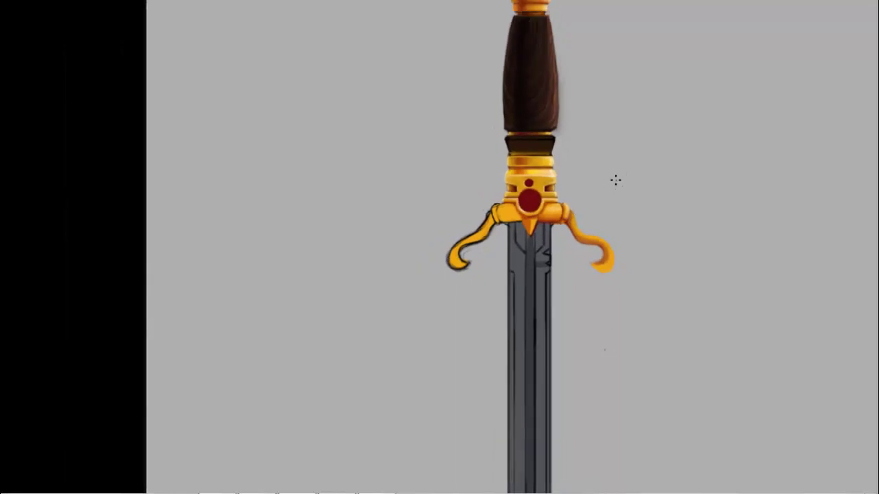
Step: Add a new empty layer, Слой 14, with the whole sword in view
{"action": "mouse_move", "coordinate": [580, 243]}
{"action": "left_mouse_down"}
{"action": "mouse_move", "coordinate": [504, 243]}
{"action": "mouse_move", "coordinate": [562, 237]}
{"action": "left_mouse_up"}
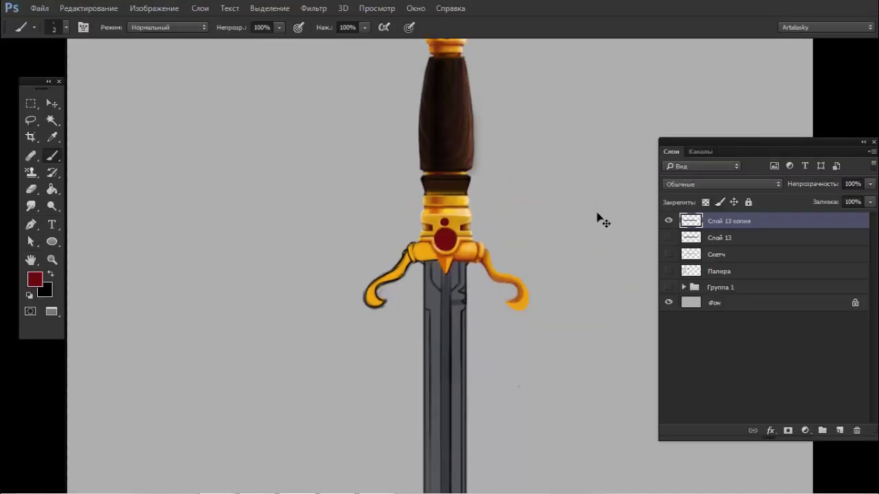
{"action": "key", "text": "ctrl+shift+n"}
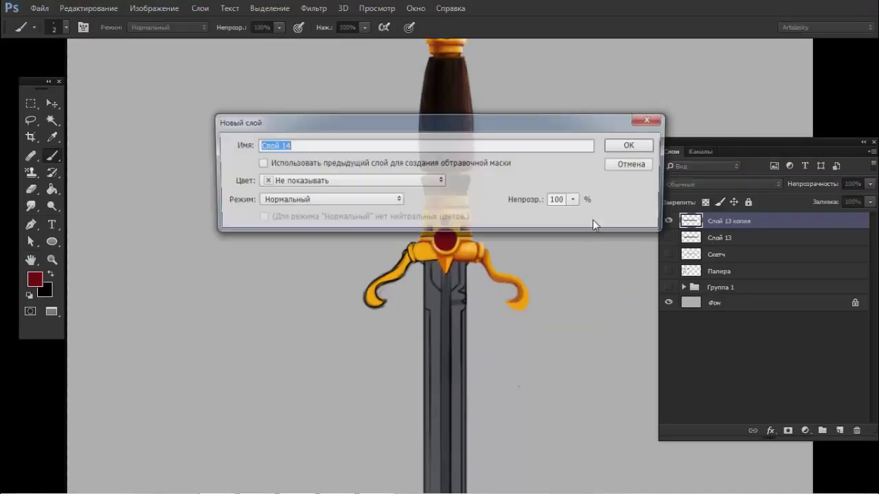
{"action": "key", "text": "Return"}
{"action": "key", "text": "Tab"}
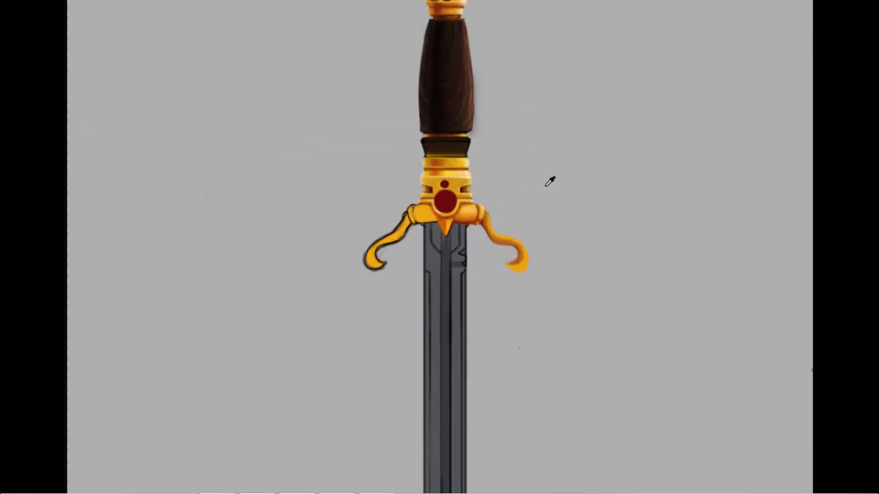
Step: Erase the curved hooks from both ends of the crossguard
{"action": "right_click", "coordinate": [569, 199]}
{"action": "key", "text": "Return"}
{"action": "mouse_move", "coordinate": [504, 230]}
{"action": "left_mouse_down"}
{"action": "mouse_move", "coordinate": [503, 207]}
{"action": "mouse_move", "coordinate": [510, 284]}
{"action": "left_mouse_up"}
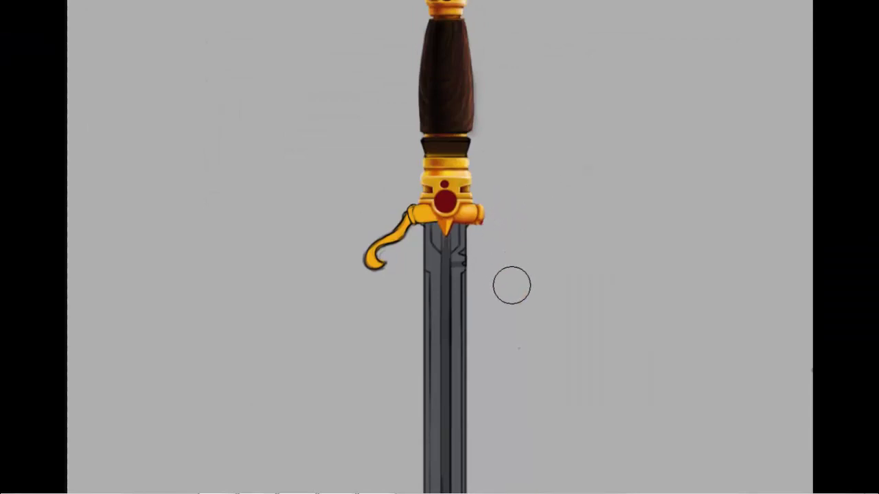
{"action": "mouse_move", "coordinate": [333, 235]}
{"action": "left_mouse_down"}
{"action": "mouse_move", "coordinate": [382, 230]}
{"action": "mouse_move", "coordinate": [382, 212]}
{"action": "left_mouse_up"}
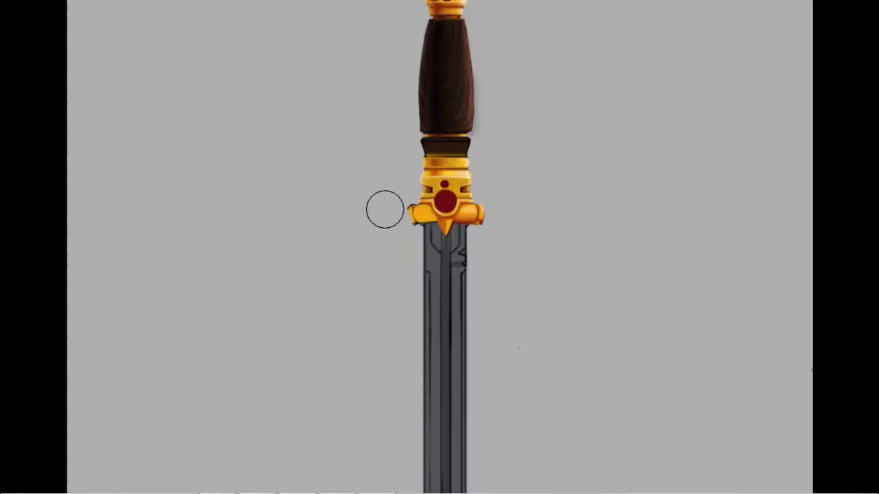
{"action": "left_click", "coordinate": [402, 220], "text": "alt"}
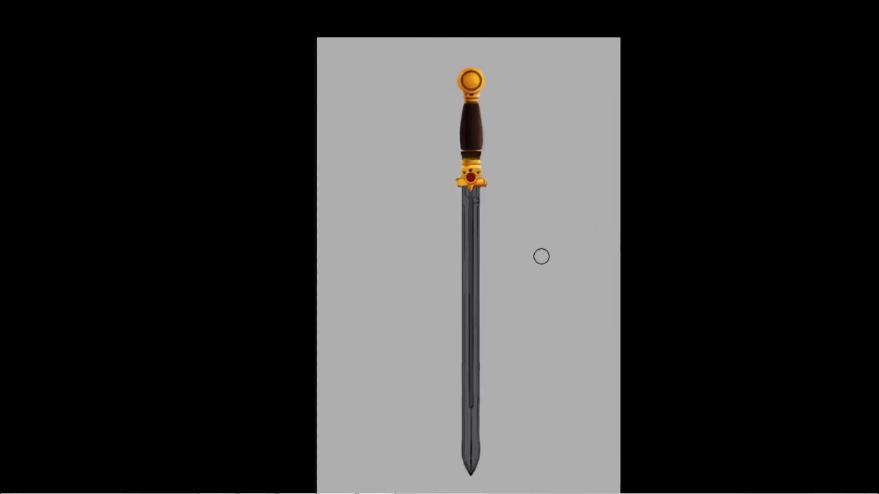
Step: Select a thin strip across the crossguard and fill it with sampled gold-orange
{"action": "left_click", "coordinate": [469, 186]}
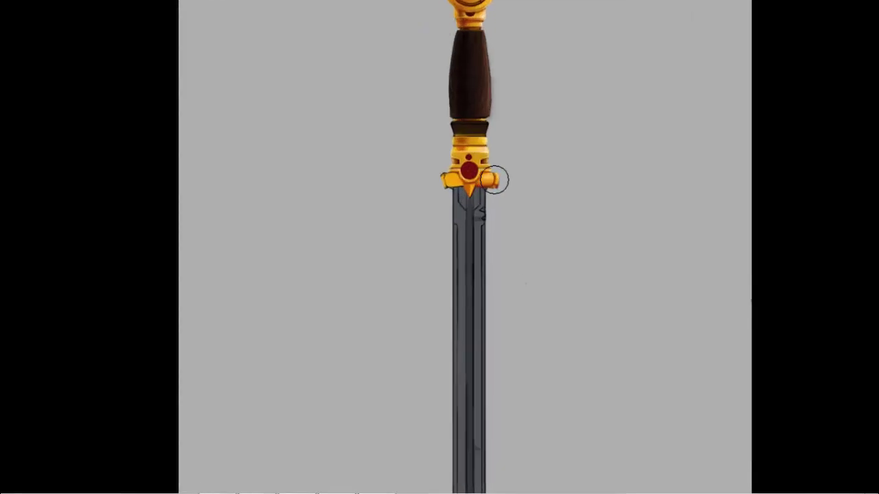
{"action": "mouse_move", "coordinate": [529, 186]}
{"action": "left_mouse_down"}
{"action": "mouse_move", "coordinate": [407, 178]}
{"action": "mouse_move", "coordinate": [421, 184]}
{"action": "left_mouse_up"}
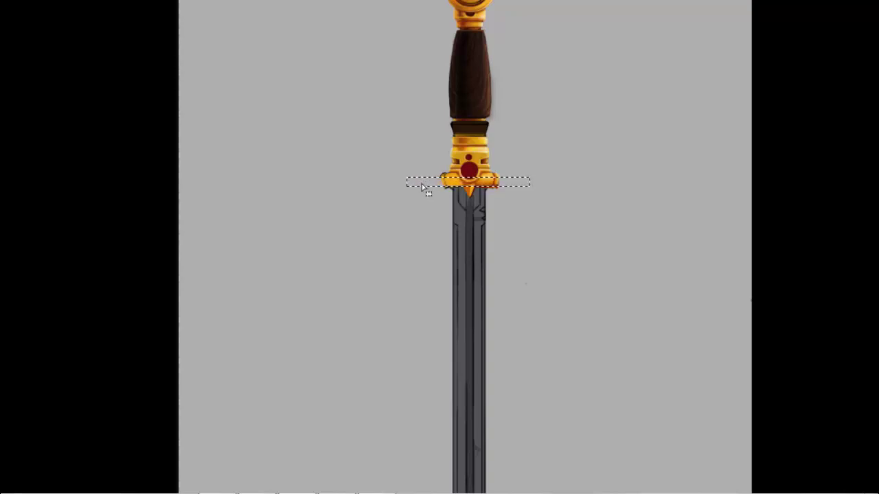
{"action": "left_click", "coordinate": [491, 171]}
{"action": "left_click_drag", "start_coordinate": [416, 188], "coordinate": [425, 183]}
{"action": "left_click_drag", "start_coordinate": [530, 199], "coordinate": [516, 180]}
{"action": "key", "text": "ctrl+0"}
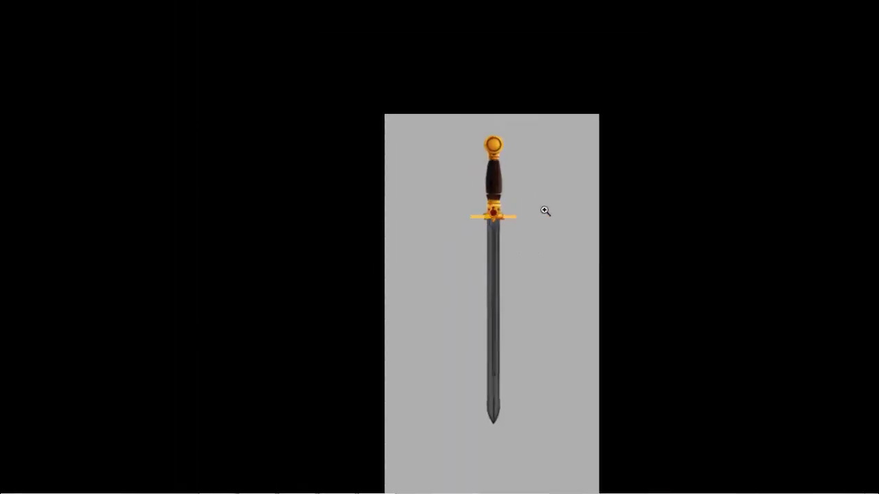
Step: Touch up the bar's edges and paint rounded knobs on both ends
{"action": "left_click_drag", "start_coordinate": [545, 210], "coordinate": [586, 204]}
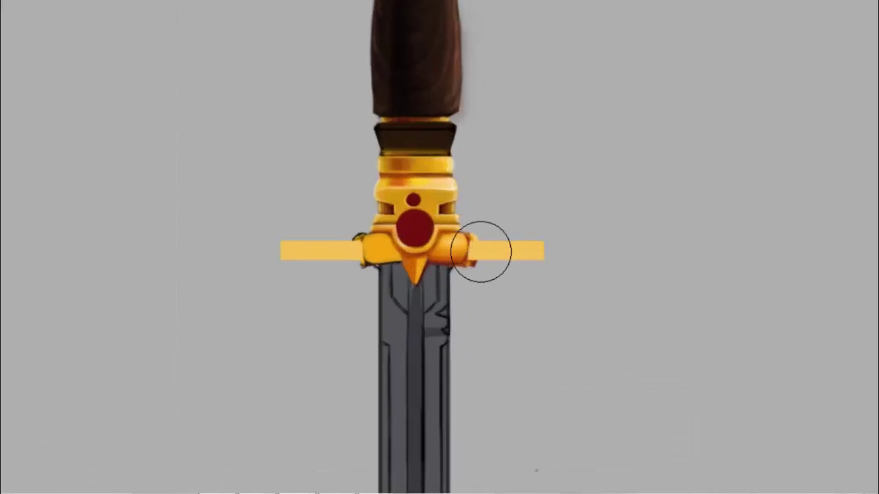
{"action": "right_click", "coordinate": [484, 242]}
{"action": "key", "text": "Return"}
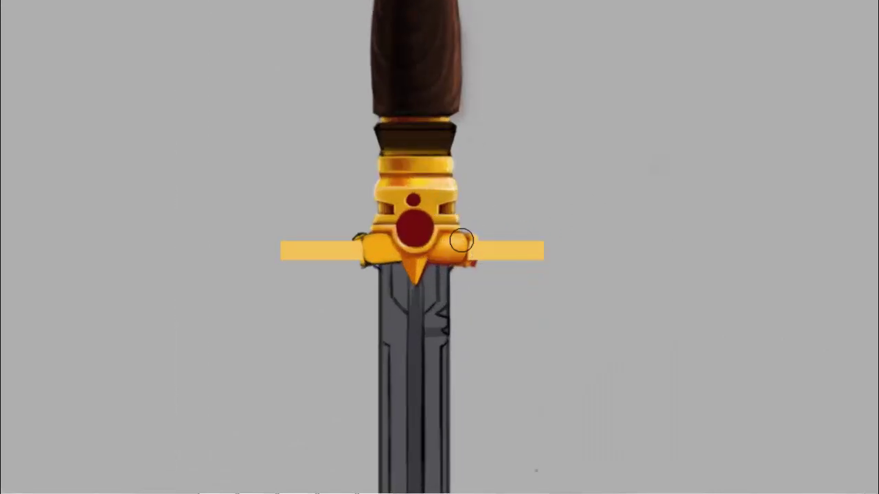
{"action": "left_click_drag", "start_coordinate": [487, 243], "coordinate": [481, 251]}
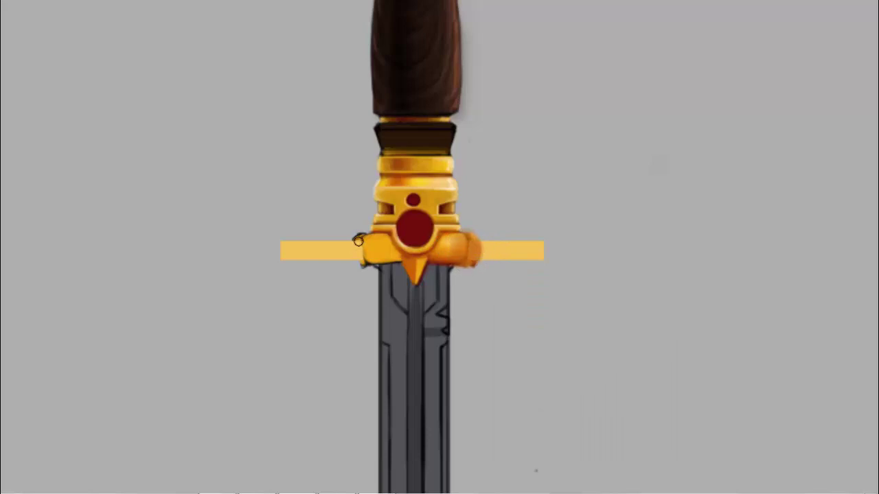
{"action": "left_click_drag", "start_coordinate": [359, 240], "coordinate": [358, 261]}
{"action": "left_click_drag", "start_coordinate": [273, 256], "coordinate": [275, 249]}
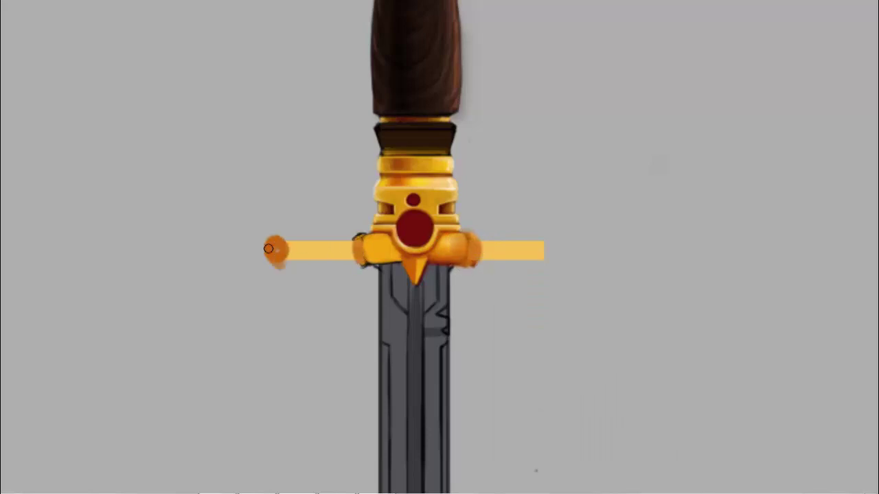
{"action": "mouse_move", "coordinate": [539, 251]}
{"action": "left_mouse_down"}
{"action": "mouse_move", "coordinate": [546, 257]}
{"action": "mouse_move", "coordinate": [438, 227]}
{"action": "mouse_move", "coordinate": [478, 247]}
{"action": "left_mouse_up"}
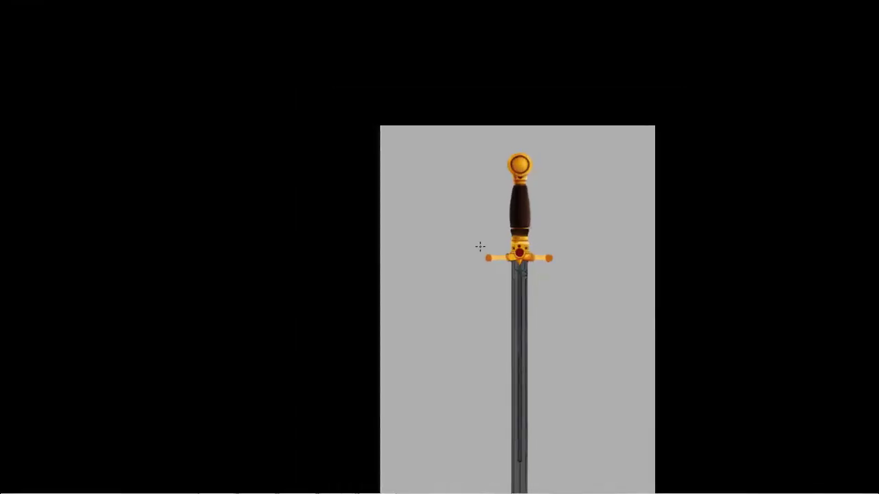
Step: Move the left knob inward toward the blade and nudge the right knob slightly inward
{"action": "left_click_drag", "start_coordinate": [525, 291], "coordinate": [502, 213]}
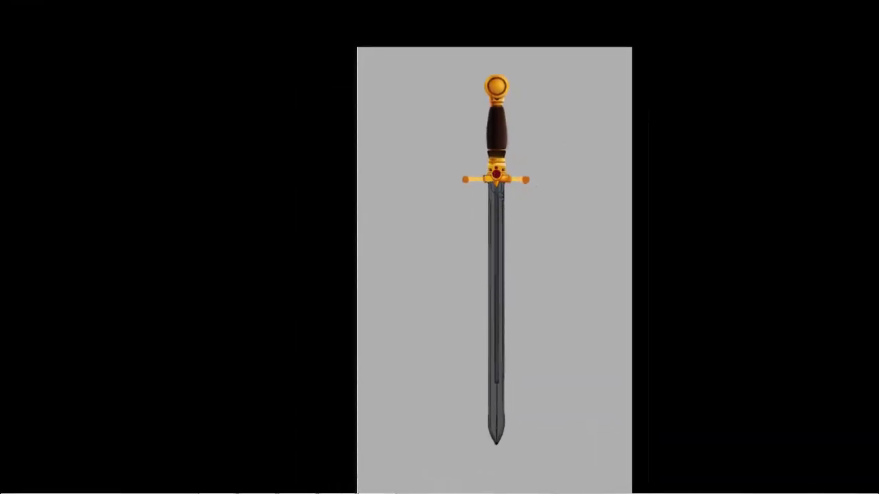
{"action": "scroll", "coordinate": [465, 173], "scroll_direction": "up", "scroll_amount": 3}
{"action": "scroll", "coordinate": [474, 169], "scroll_direction": "up", "scroll_amount": 1}
{"action": "mouse_move", "coordinate": [451, 163]}
{"action": "left_mouse_down"}
{"action": "mouse_move", "coordinate": [496, 204]}
{"action": "mouse_move", "coordinate": [512, 204]}
{"action": "left_mouse_up"}
{"action": "mouse_move", "coordinate": [656, 186]}
{"action": "left_mouse_down"}
{"action": "mouse_move", "coordinate": [616, 217]}
{"action": "mouse_move", "coordinate": [631, 196]}
{"action": "left_mouse_up"}
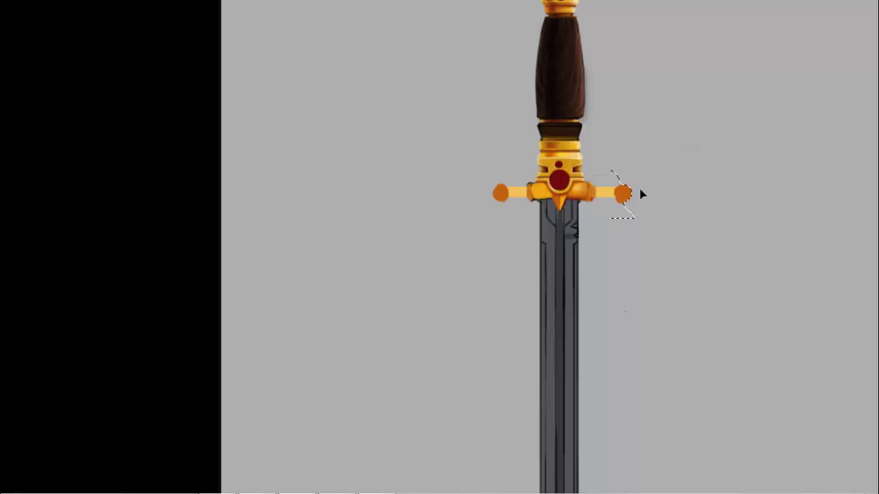
{"action": "key", "text": "ctrl+d"}
{"action": "mouse_move", "coordinate": [649, 164]}
{"action": "left_mouse_down"}
{"action": "mouse_move", "coordinate": [605, 221]}
{"action": "mouse_move", "coordinate": [625, 199]}
{"action": "left_mouse_up"}
{"action": "key", "text": "ctrl+minus"}
{"action": "key", "text": "ctrl+minus"}
{"action": "key", "text": "ctrl+minus"}
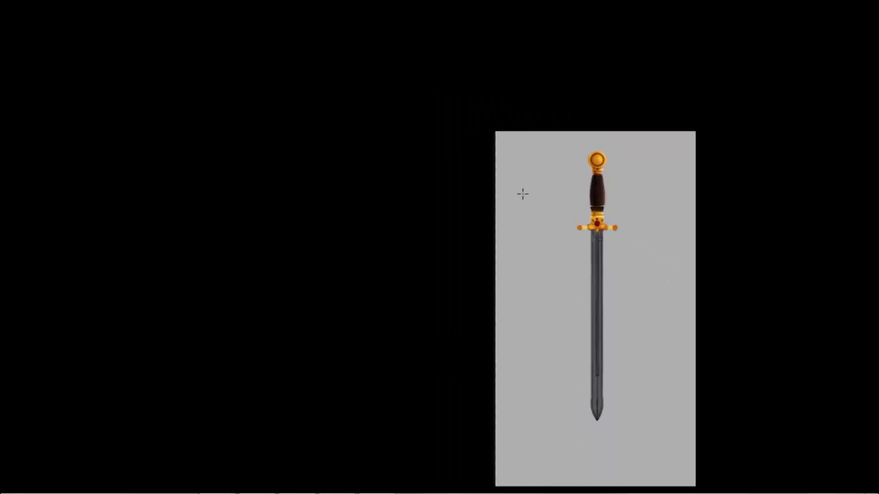
Step: Compare with and without Слой 14's straight bar, leave it hidden, and select Слой 13 копия
{"action": "key", "text": "f"}
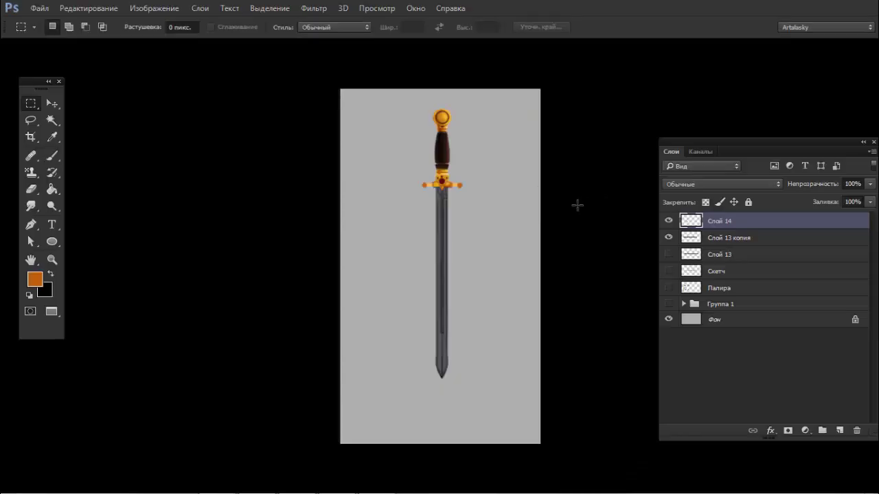
{"action": "left_click", "coordinate": [669, 223]}
{"action": "left_click", "coordinate": [669, 222]}
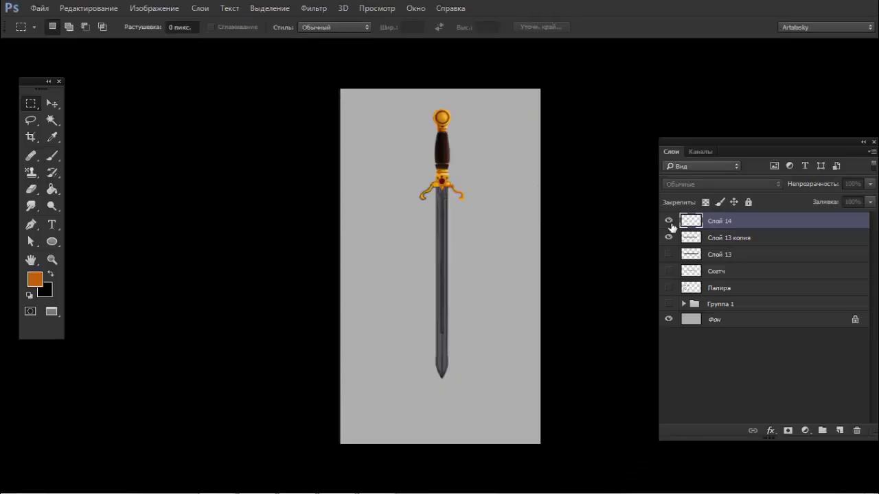
{"action": "left_click", "coordinate": [669, 221]}
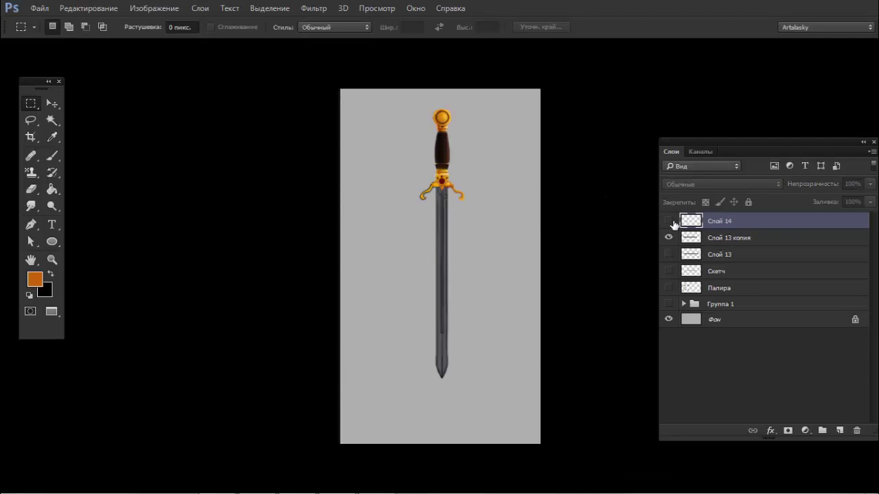
{"action": "left_click", "coordinate": [669, 222]}
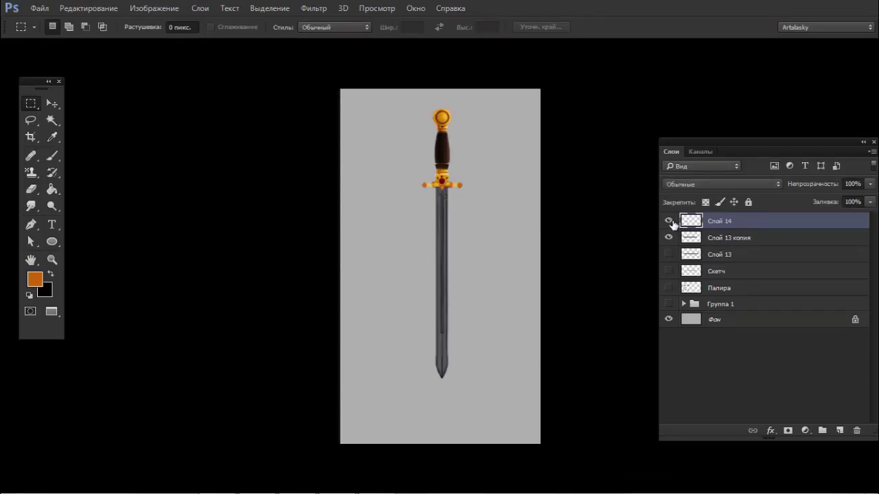
{"action": "left_click", "coordinate": [669, 222]}
{"action": "key", "text": "alt+bracketleft"}
{"action": "mouse_move", "coordinate": [477, 181]}
{"action": "left_mouse_down"}
{"action": "mouse_move", "coordinate": [534, 168]}
{"action": "mouse_move", "coordinate": [490, 190]}
{"action": "left_mouse_up"}
Step: Widen and smooth the right hook's outer edge with a lighter sampled orange
{"action": "key", "text": "b"}
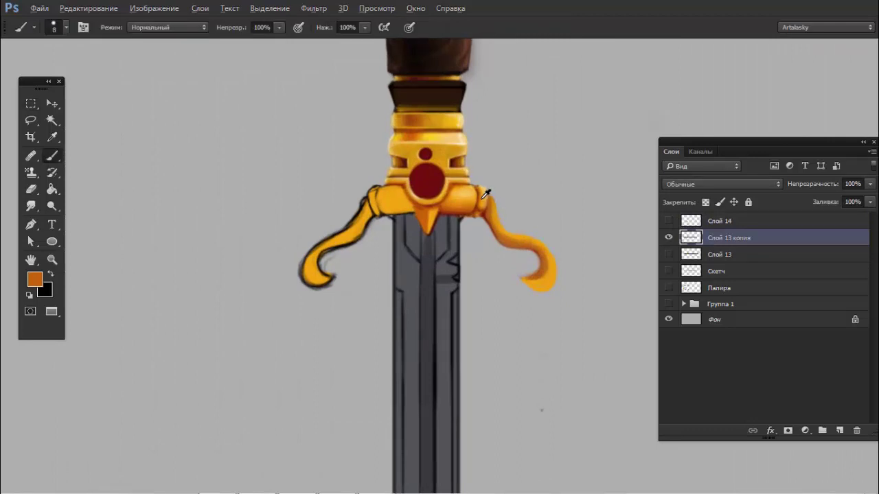
{"action": "left_click", "coordinate": [487, 200], "text": "alt"}
{"action": "scroll", "coordinate": [529, 219], "scroll_direction": "up", "scroll_amount": 1}
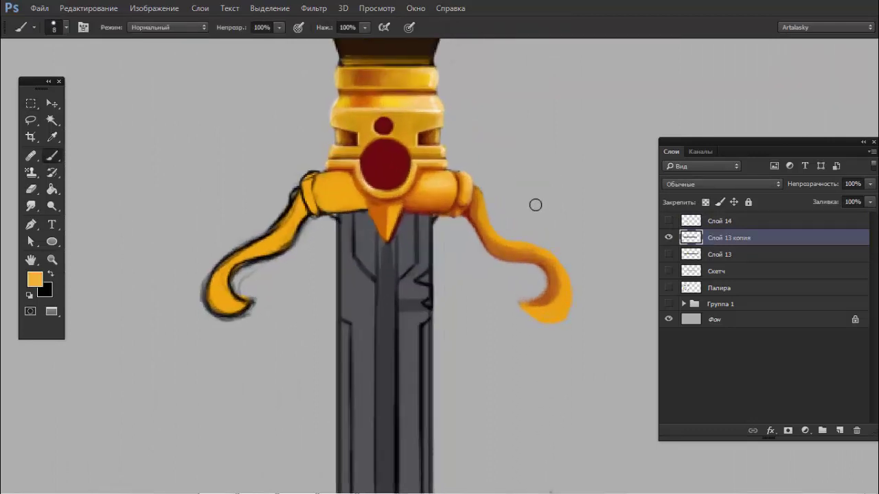
{"action": "key", "text": "bracketleft"}
{"action": "key", "text": "bracketleft"}
{"action": "left_click_drag", "start_coordinate": [548, 247], "coordinate": [560, 313]}
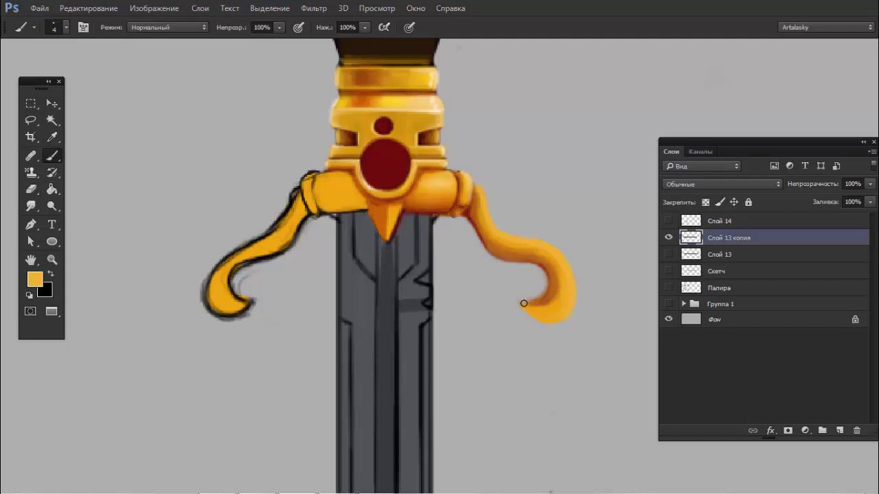
Step: Try a thin dark-red line along the right guard, then undo it
{"action": "key", "text": "bracketleft"}
{"action": "left_click", "coordinate": [467, 214], "text": "alt"}
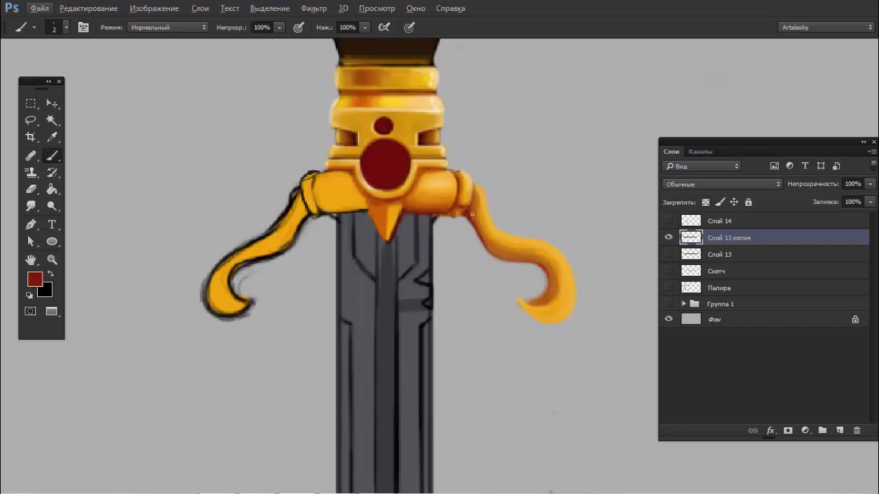
{"action": "mouse_move", "coordinate": [469, 210]}
{"action": "left_mouse_down"}
{"action": "mouse_move", "coordinate": [483, 234]}
{"action": "mouse_move", "coordinate": [550, 276]}
{"action": "mouse_move", "coordinate": [520, 314]}
{"action": "left_mouse_up"}
{"action": "key", "text": "ctrl+z"}
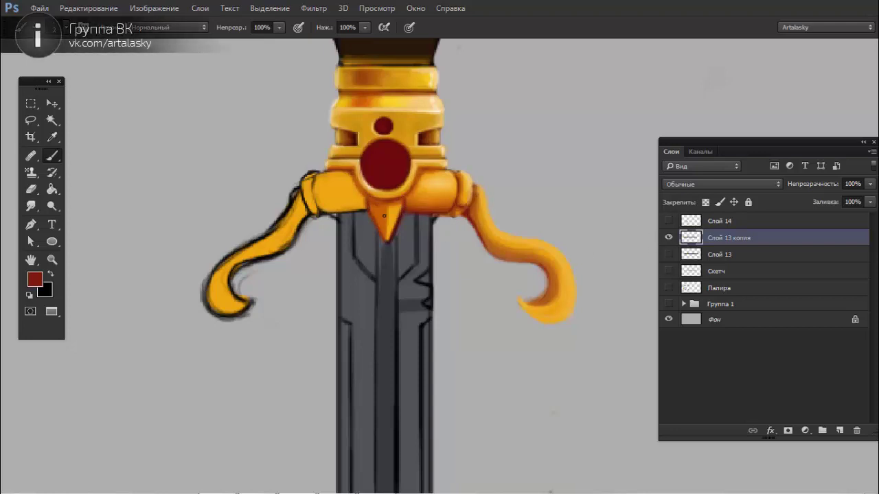
{"action": "left_click", "coordinate": [376, 178], "text": "alt"}
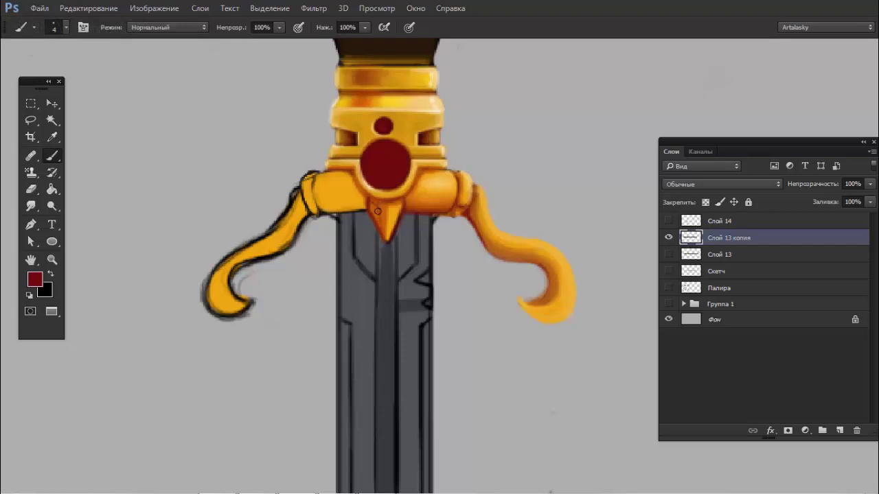
Step: Paint a light orange highlight down the guard's central spike
{"action": "key", "text": "bracketright"}
{"action": "key", "text": "bracketright"}
{"action": "key", "text": "bracketright"}
{"action": "left_click", "coordinate": [439, 183], "text": "alt"}
{"action": "key", "text": "bracketleft"}
{"action": "key", "text": "bracketleft"}
{"action": "key", "text": "bracketleft"}
{"action": "left_click_drag", "start_coordinate": [386, 206], "coordinate": [386, 237]}
{"action": "left_click", "coordinate": [431, 95], "text": "alt"}
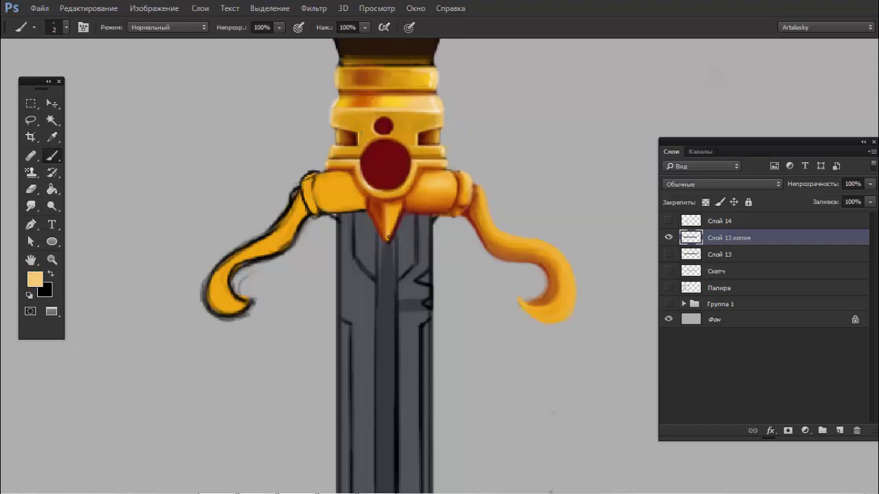
Step: Brighten the central spike highlight and add a white highlight on the guard's right end
{"action": "left_click_drag", "start_coordinate": [386, 210], "coordinate": [386, 239]}
{"action": "scroll", "coordinate": [426, 189], "scroll_direction": "up", "scroll_amount": 1}
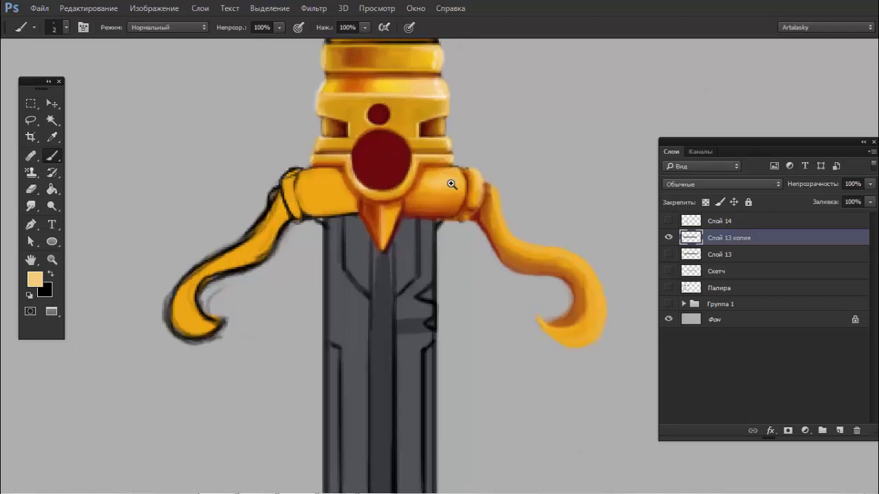
{"action": "scroll", "coordinate": [426, 189], "scroll_direction": "up", "scroll_amount": 1}
{"action": "key", "text": "d"}
{"action": "key", "text": "x"}
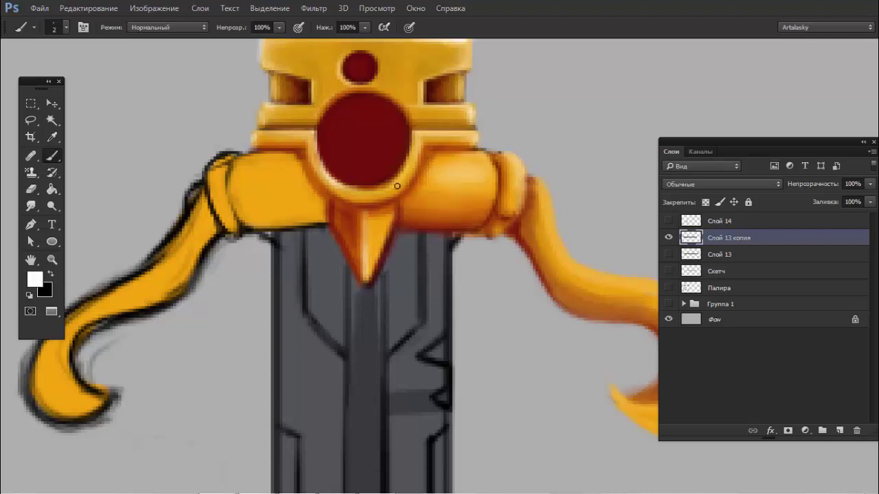
{"action": "left_click_drag", "start_coordinate": [515, 172], "coordinate": [516, 180]}
Step: Outline the right guard arm beside its end cap with a 1 px brush, then sample dark red-brown
{"action": "key", "text": "bracketright"}
{"action": "key", "text": "bracketright"}
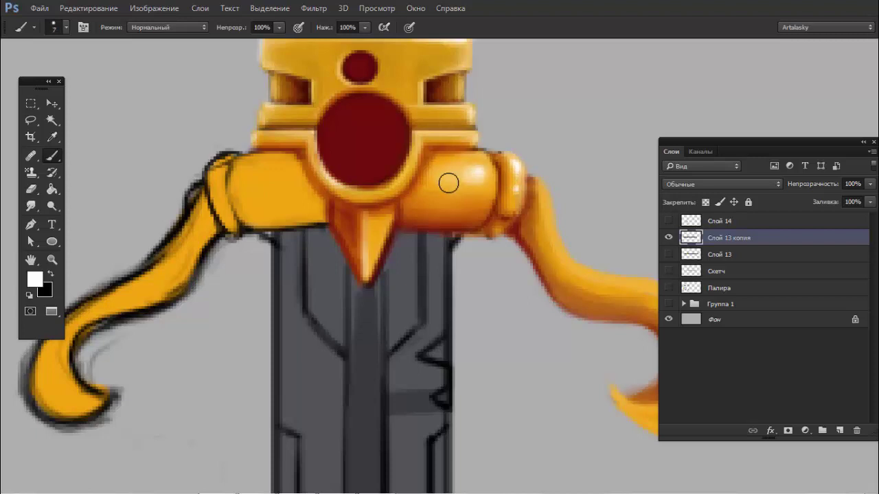
{"action": "key", "text": "bracketleft"}
{"action": "key", "text": "bracketleft"}
{"action": "key", "text": "bracketleft"}
{"action": "mouse_move", "coordinate": [542, 186]}
{"action": "left_mouse_down"}
{"action": "mouse_move", "coordinate": [536, 196]}
{"action": "mouse_move", "coordinate": [543, 215]}
{"action": "left_mouse_up"}
{"action": "scroll", "coordinate": [553, 202], "scroll_direction": "down", "scroll_amount": 3}
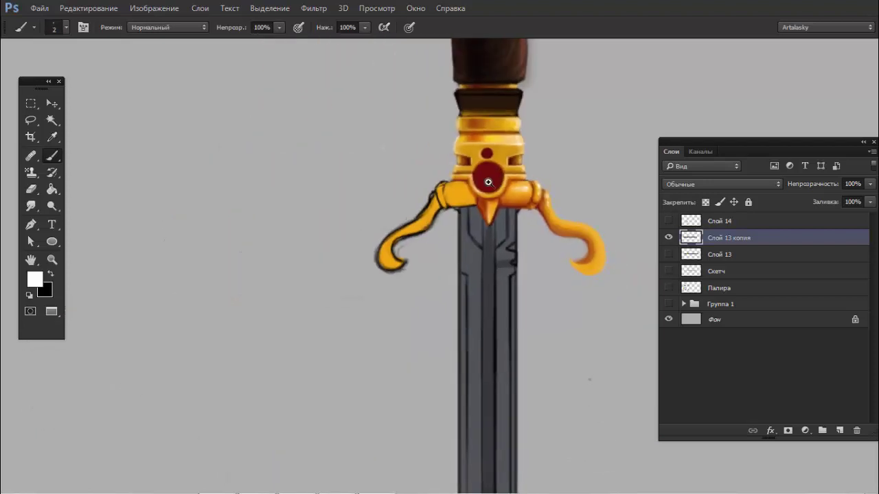
{"action": "mouse_move", "coordinate": [488, 181]}
{"action": "left_mouse_down"}
{"action": "mouse_move", "coordinate": [457, 177]}
{"action": "mouse_move", "coordinate": [537, 174]}
{"action": "left_mouse_up"}
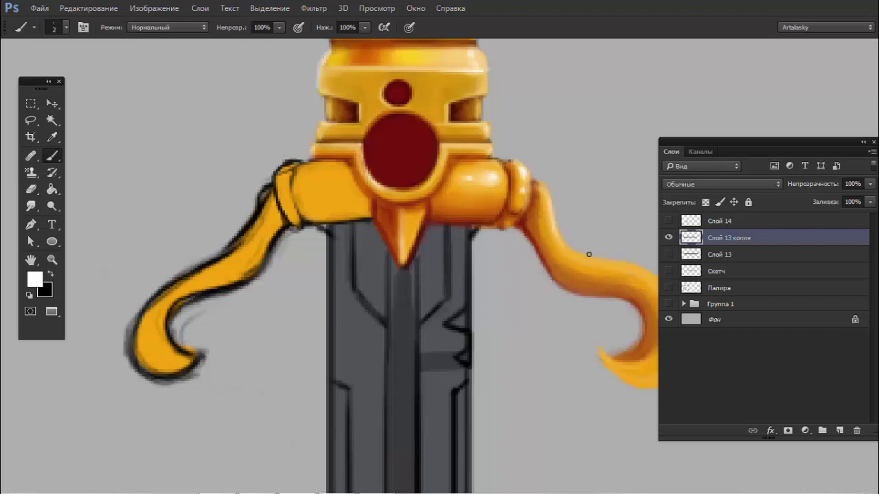
{"action": "key", "text": "space"}
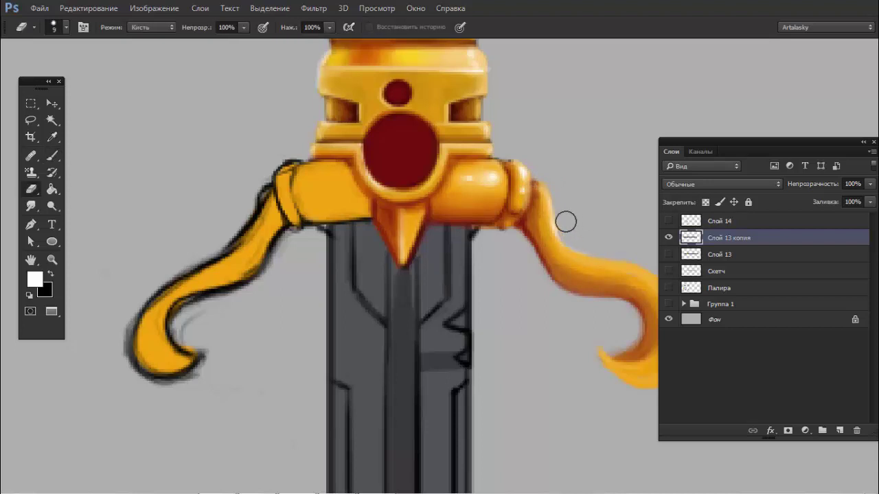
{"action": "mouse_move", "coordinate": [565, 229]}
{"action": "left_mouse_down"}
{"action": "mouse_move", "coordinate": [448, 191]}
{"action": "mouse_move", "coordinate": [441, 204]}
{"action": "left_mouse_up"}
{"action": "left_click", "coordinate": [408, 206], "text": "alt"}
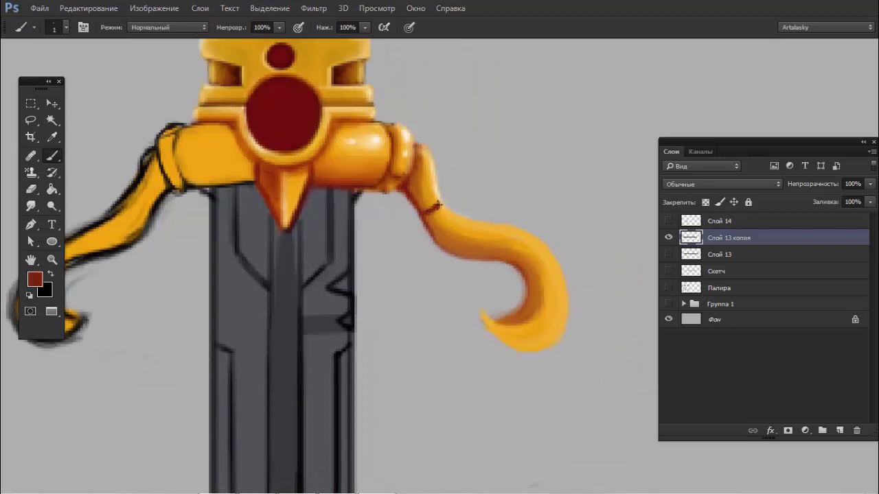
Step: Paint, then erase, a trial dark stroke across the right guard arm
{"action": "left_click_drag", "start_coordinate": [421, 226], "coordinate": [445, 217]}
{"action": "key", "text": "e"}
{"action": "left_click_drag", "start_coordinate": [418, 238], "coordinate": [439, 213]}
{"action": "key", "text": "ctrl+minus"}
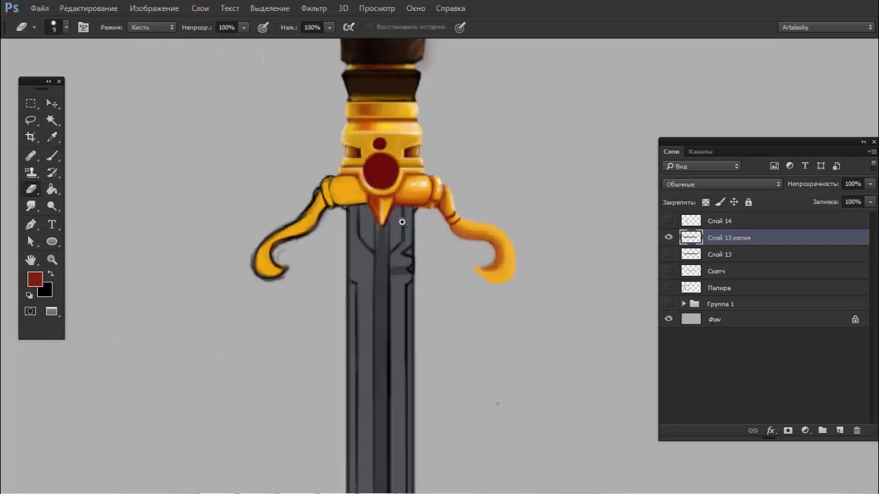
{"action": "scroll", "coordinate": [435, 222], "scroll_direction": "up", "scroll_amount": 1}
{"action": "key", "text": "b"}
{"action": "scroll", "coordinate": [520, 255], "scroll_direction": "up", "scroll_amount": 2}
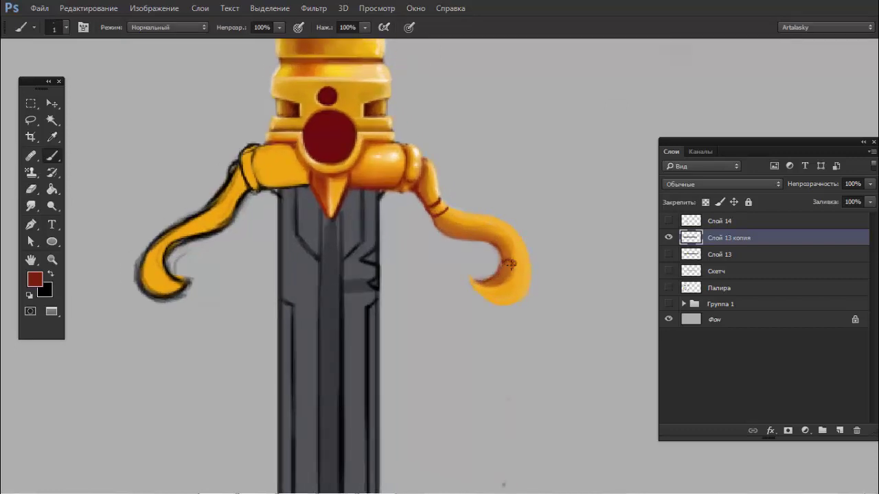
Step: Outline the claw tip's edge in dark red and add a second band line on the arm
{"action": "left_click_drag", "start_coordinate": [511, 267], "coordinate": [508, 258]}
{"action": "left_click_drag", "start_coordinate": [514, 301], "coordinate": [508, 282]}
{"action": "left_click_drag", "start_coordinate": [481, 214], "coordinate": [481, 232]}
{"action": "left_click_drag", "start_coordinate": [500, 202], "coordinate": [384, 208]}
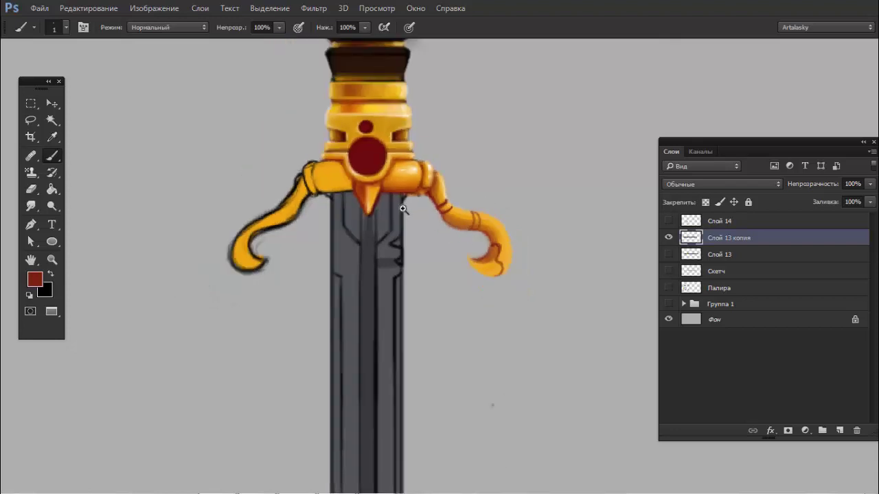
{"action": "scroll", "coordinate": [384, 208], "scroll_direction": "down", "scroll_amount": 1}
{"action": "scroll", "coordinate": [451, 206], "scroll_direction": "up", "scroll_amount": 3}
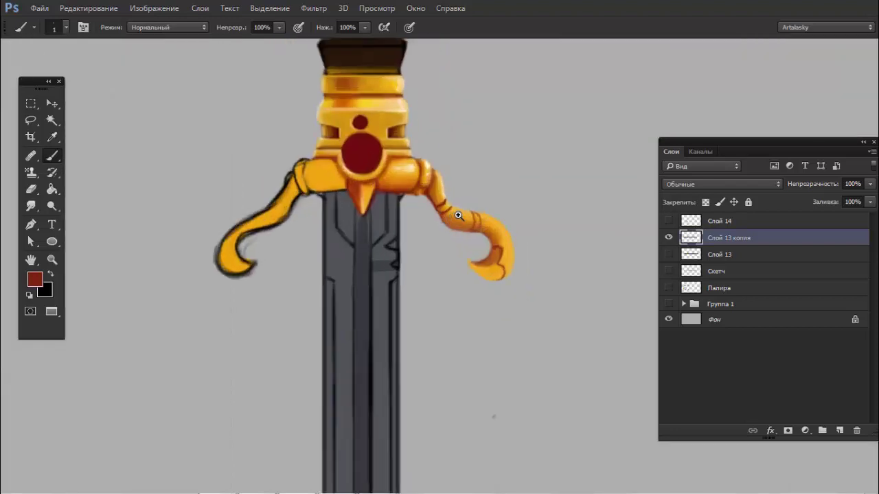
{"action": "scroll", "coordinate": [451, 206], "scroll_direction": "up", "scroll_amount": 2}
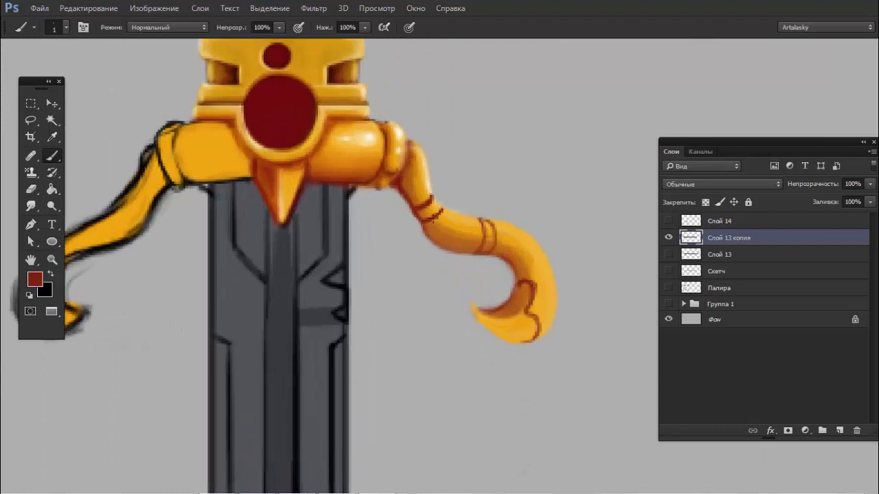
Step: Draw a dark line along the arm's lower edge and a band line across the arm
{"action": "left_click_drag", "start_coordinate": [433, 218], "coordinate": [488, 235]}
{"action": "key", "text": "ctrl+z"}
{"action": "left_click_drag", "start_coordinate": [452, 238], "coordinate": [489, 245]}
{"action": "left_click_drag", "start_coordinate": [440, 221], "coordinate": [474, 236]}
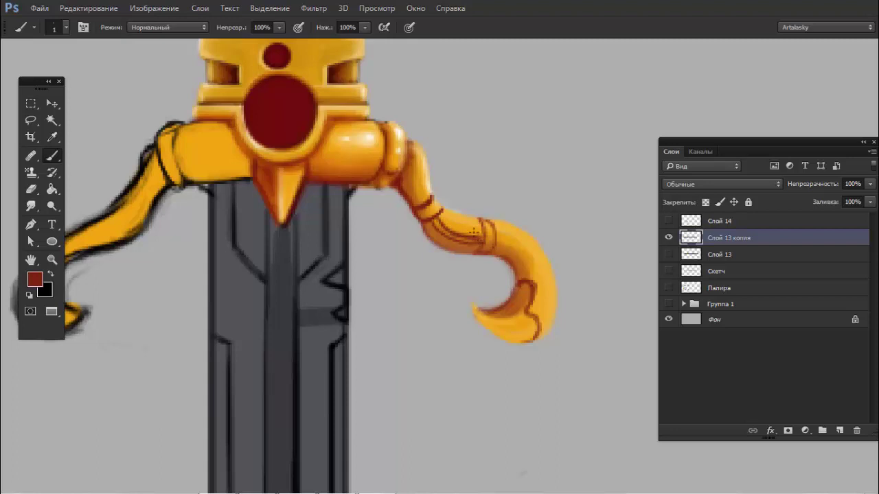
{"action": "scroll", "coordinate": [473, 231], "scroll_direction": "down", "scroll_amount": 3}
{"action": "scroll", "coordinate": [439, 227], "scroll_direction": "down", "scroll_amount": 2}
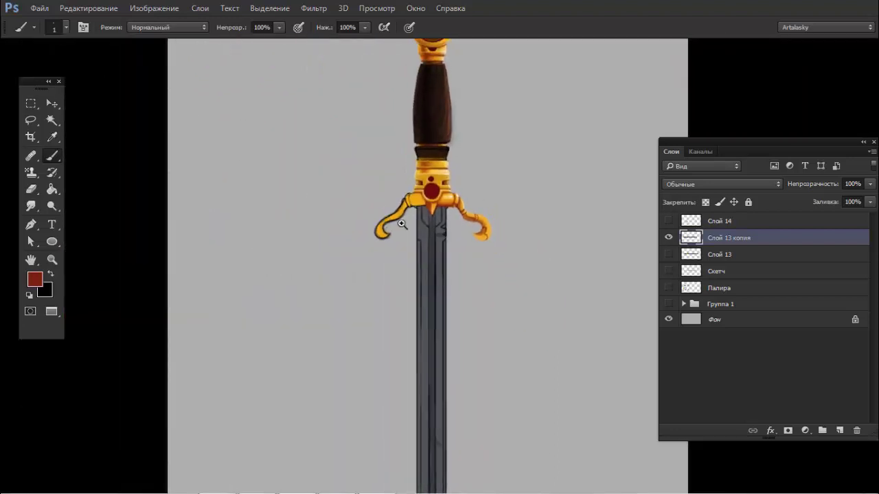
{"action": "scroll", "coordinate": [463, 223], "scroll_direction": "up", "scroll_amount": 5, "text": "alt"}
Step: Smooth the bands with orange, then outline the arm band's edges in dark red
{"action": "mouse_move", "coordinate": [440, 226]}
{"action": "left_mouse_down"}
{"action": "mouse_move", "coordinate": [468, 239]}
{"action": "mouse_move", "coordinate": [449, 232]}
{"action": "mouse_move", "coordinate": [485, 221]}
{"action": "mouse_move", "coordinate": [497, 257]}
{"action": "mouse_move", "coordinate": [502, 219]}
{"action": "left_mouse_up"}
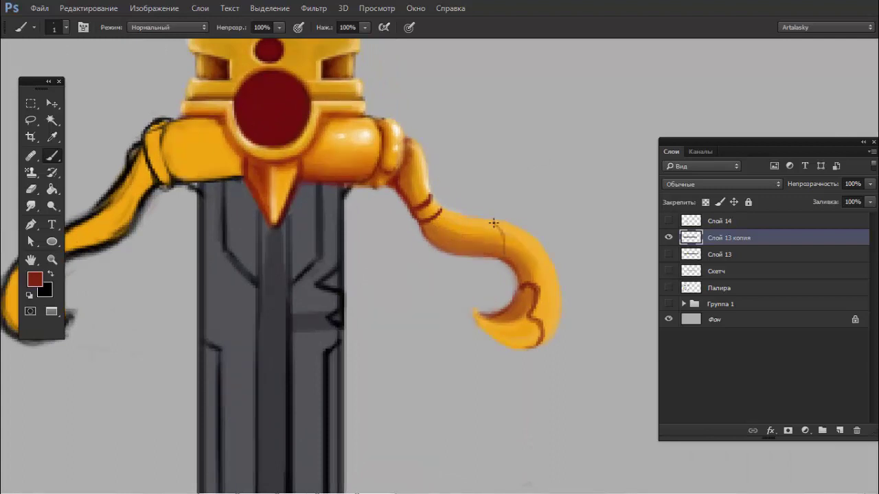
{"action": "mouse_move", "coordinate": [492, 221]}
{"action": "left_mouse_down"}
{"action": "mouse_move", "coordinate": [485, 237]}
{"action": "mouse_move", "coordinate": [486, 219]}
{"action": "mouse_move", "coordinate": [516, 224]}
{"action": "left_mouse_up"}
{"action": "left_click_drag", "start_coordinate": [480, 260], "coordinate": [503, 258]}
{"action": "mouse_move", "coordinate": [512, 227]}
{"action": "left_mouse_down"}
{"action": "mouse_move", "coordinate": [508, 258]}
{"action": "mouse_move", "coordinate": [515, 221]}
{"action": "mouse_move", "coordinate": [478, 218]}
{"action": "left_mouse_up"}
{"action": "mouse_move", "coordinate": [470, 259]}
{"action": "left_mouse_down"}
{"action": "mouse_move", "coordinate": [499, 263]}
{"action": "mouse_move", "coordinate": [491, 228]}
{"action": "mouse_move", "coordinate": [489, 248]}
{"action": "mouse_move", "coordinate": [474, 219]}
{"action": "left_mouse_up"}
{"action": "mouse_move", "coordinate": [500, 240]}
{"action": "left_mouse_down"}
{"action": "mouse_move", "coordinate": [392, 259]}
{"action": "mouse_move", "coordinate": [476, 251]}
{"action": "left_mouse_up"}
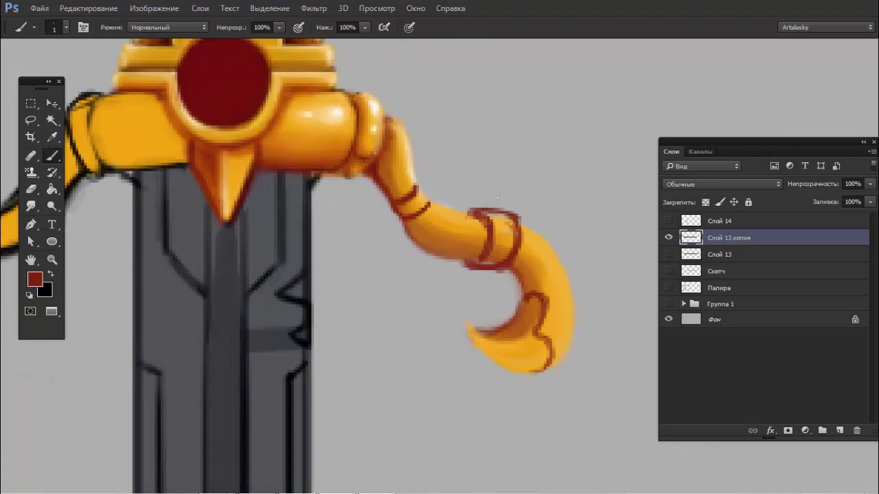
Step: Paint a solid dark-red bolt above the arm band, then thin dark-red band lines
{"action": "left_click_drag", "start_coordinate": [497, 197], "coordinate": [489, 210]}
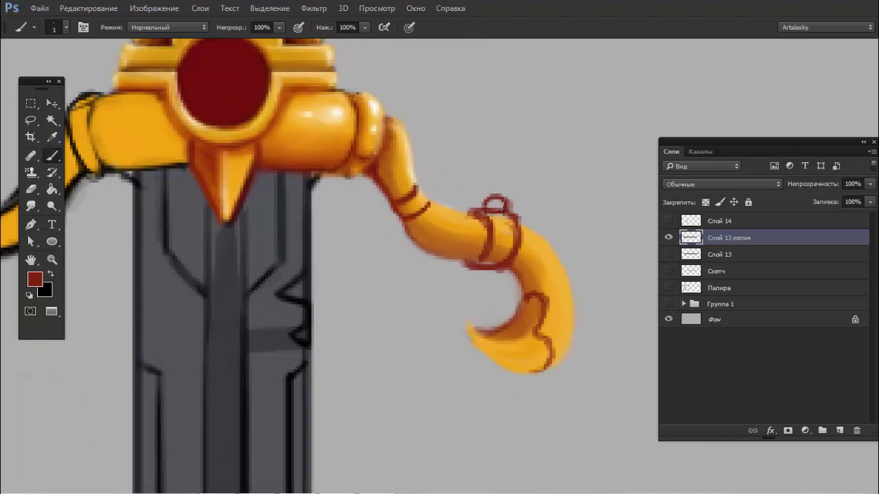
{"action": "key", "text": "bracketright"}
{"action": "key", "text": "bracketright"}
{"action": "key", "text": "bracketright"}
{"action": "left_click_drag", "start_coordinate": [489, 202], "coordinate": [505, 206]}
{"action": "key", "text": "bracketleft"}
{"action": "key", "text": "bracketleft"}
{"action": "key", "text": "bracketleft"}
{"action": "mouse_move", "coordinate": [401, 199]}
{"action": "left_mouse_down"}
{"action": "mouse_move", "coordinate": [426, 185]}
{"action": "mouse_move", "coordinate": [426, 201]}
{"action": "mouse_move", "coordinate": [416, 185]}
{"action": "mouse_move", "coordinate": [433, 208]}
{"action": "left_mouse_up"}
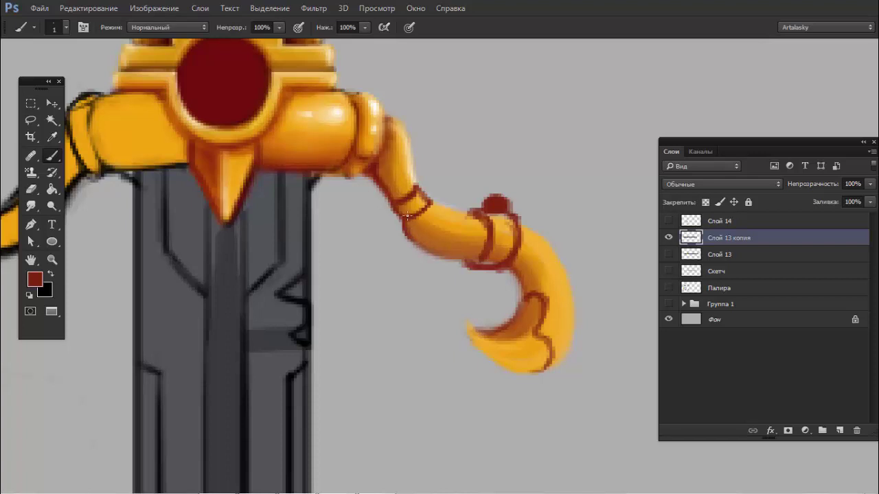
Step: Outline the right arm's lower-left edge in dark red
{"action": "key", "text": "e"}
{"action": "key", "text": "b"}
{"action": "left_click_drag", "start_coordinate": [365, 221], "coordinate": [416, 230]}
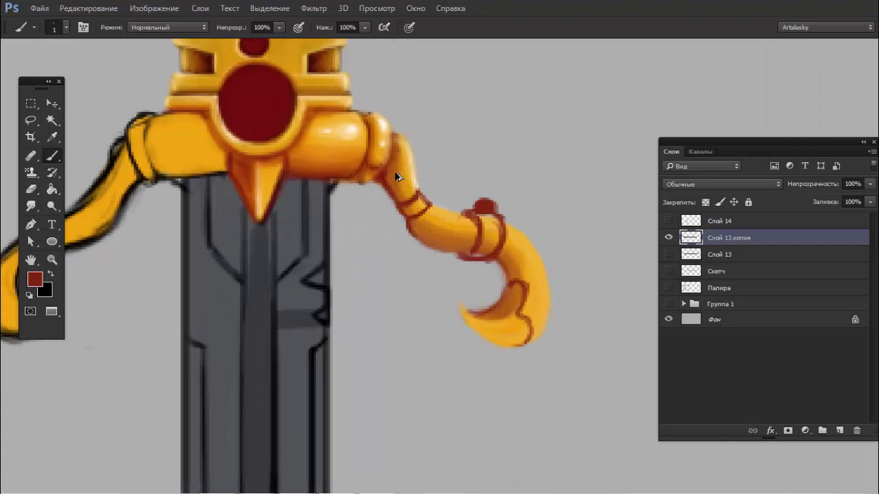
{"action": "left_click_drag", "start_coordinate": [407, 218], "coordinate": [406, 234]}
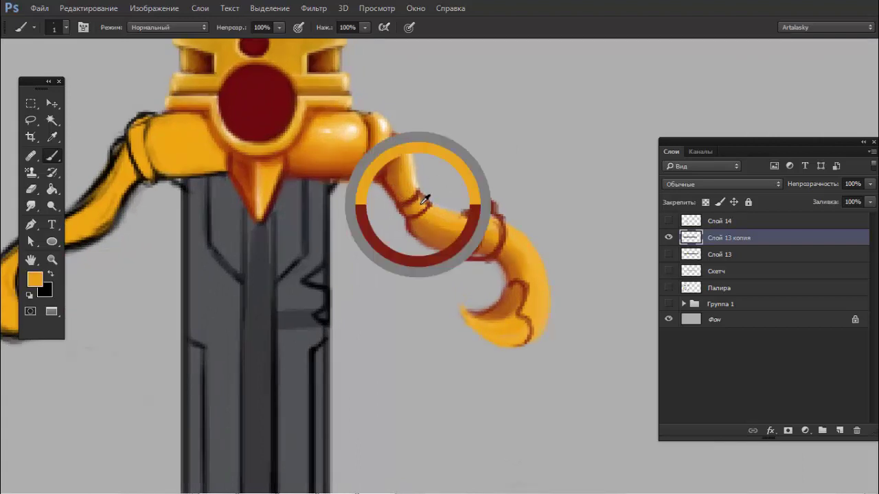
Step: Sample light orange, dark red and pale orange tones from the arm
{"action": "left_click", "coordinate": [412, 165], "text": "alt"}
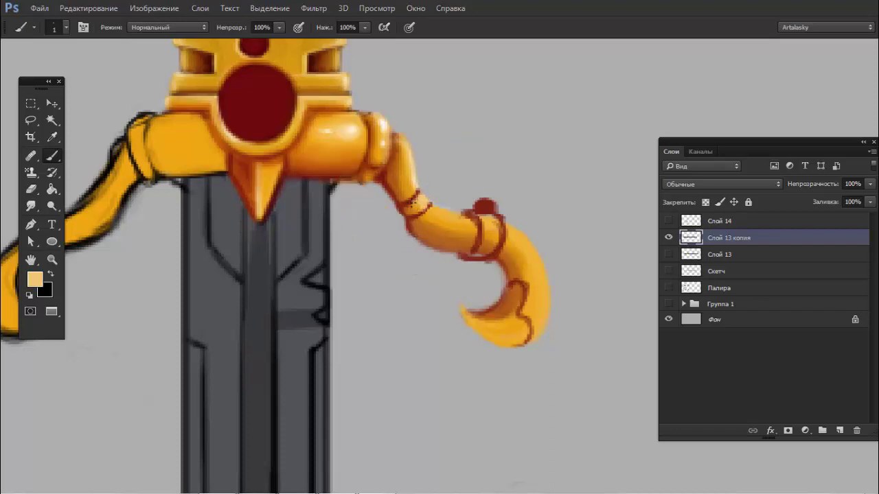
{"action": "left_click", "coordinate": [425, 213], "text": "alt"}
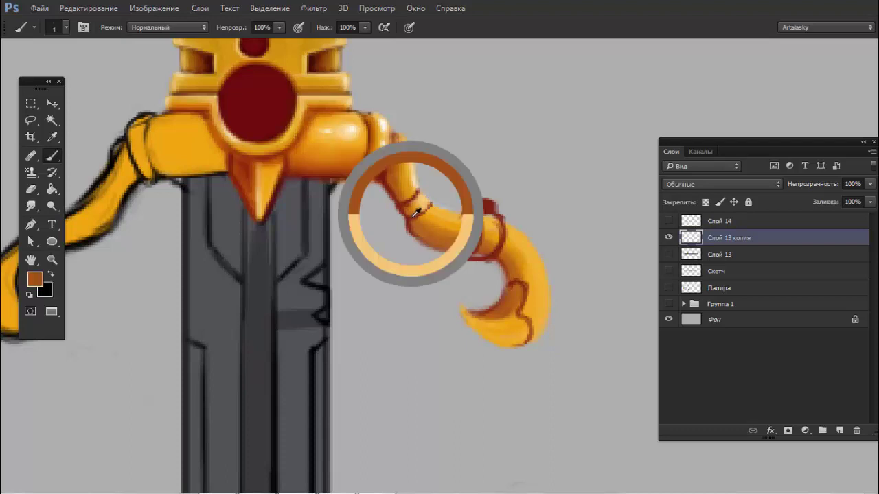
{"action": "left_click", "coordinate": [417, 182], "text": "alt"}
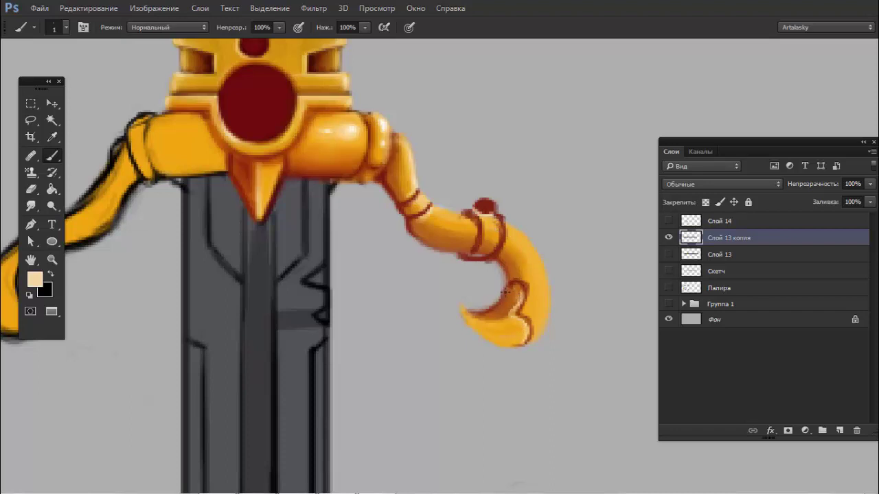
{"action": "key", "text": "ctrl+0"}
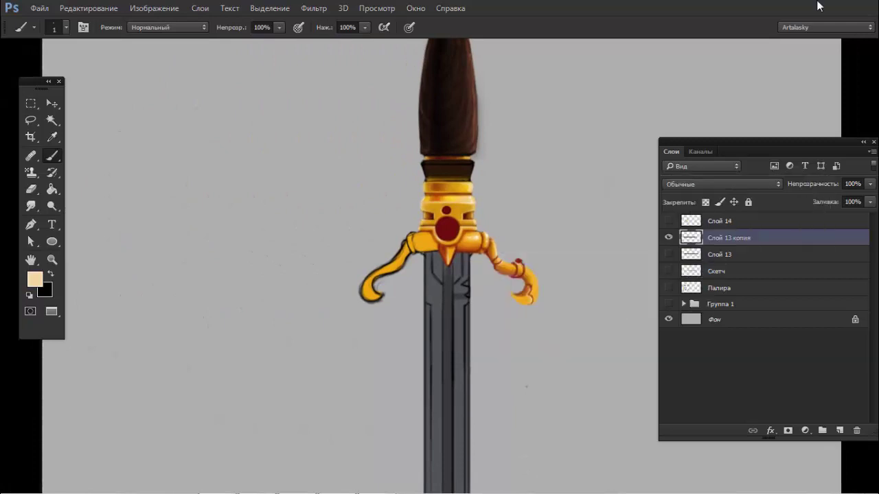
Step: Highlight the gold arm and the claw's right edge with gold from the guard
{"action": "scroll", "coordinate": [555, 236], "scroll_direction": "up", "scroll_amount": 1}
{"action": "scroll", "coordinate": [574, 257], "scroll_direction": "up", "scroll_amount": 4}
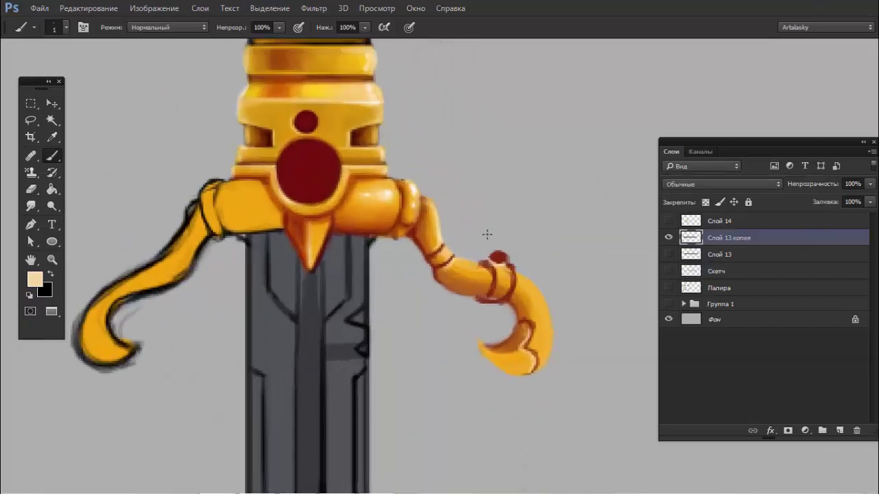
{"action": "left_click", "coordinate": [350, 94], "text": "alt"}
{"action": "left_click_drag", "start_coordinate": [430, 235], "coordinate": [429, 213]}
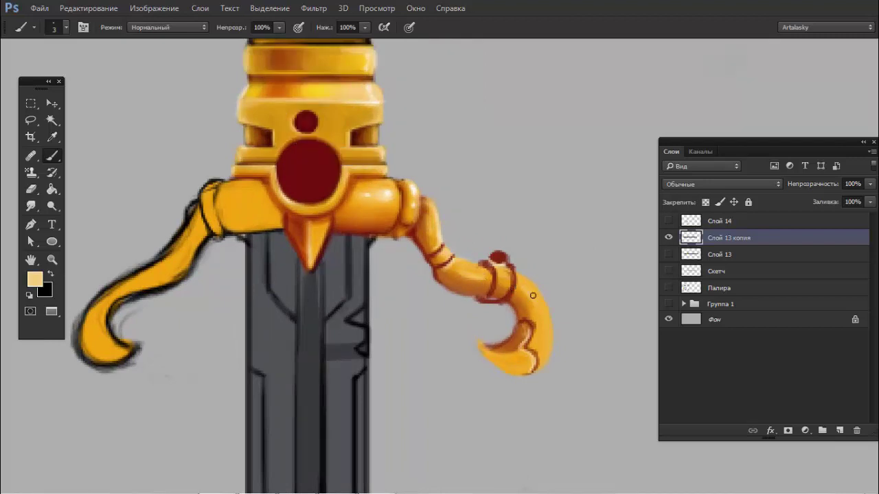
{"action": "left_click_drag", "start_coordinate": [543, 317], "coordinate": [542, 341]}
Step: Lighten the claw's ring with pale peach using a slightly larger brush
{"action": "left_click", "coordinate": [526, 278], "text": "alt"}
{"action": "left_click", "coordinate": [535, 290], "text": "alt"}
{"action": "key", "text": "bracketright"}
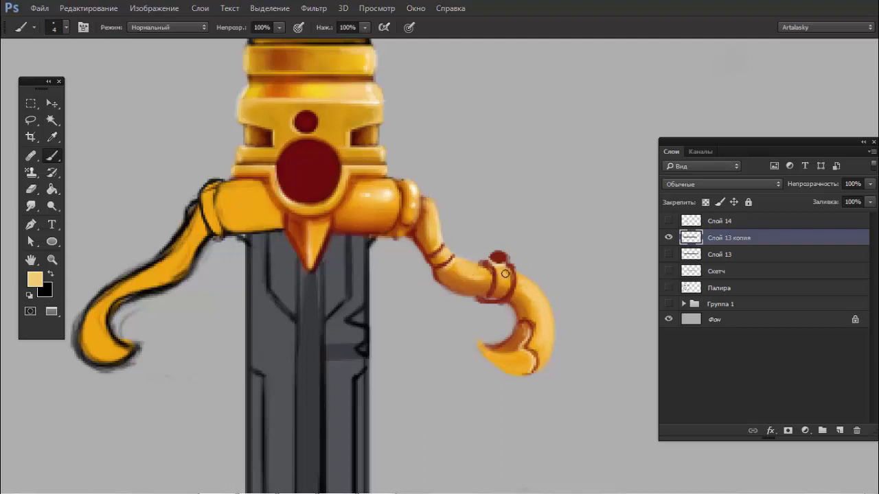
{"action": "left_click_drag", "start_coordinate": [509, 272], "coordinate": [492, 300]}
Step: Shift the paint colour toward yellow and highlight the small bolt
{"action": "left_click", "coordinate": [333, 117], "text": "alt"}
{"action": "left_click", "coordinate": [359, 64], "text": "alt"}
{"action": "left_click", "coordinate": [499, 275], "text": "alt"}
{"action": "left_click", "coordinate": [363, 199], "text": "alt"}
{"action": "left_click_drag", "start_coordinate": [489, 261], "coordinate": [254, 443]}
{"action": "left_click_drag", "start_coordinate": [488, 260], "coordinate": [507, 264]}
Step: Reset colours, sample light peach from the pommel, and view the whole sword mirrored
{"action": "left_click", "coordinate": [501, 256], "text": "alt"}
{"action": "key", "text": "d"}
{"action": "left_click", "coordinate": [368, 93], "text": "alt"}
{"action": "key", "text": "ctrl+0"}
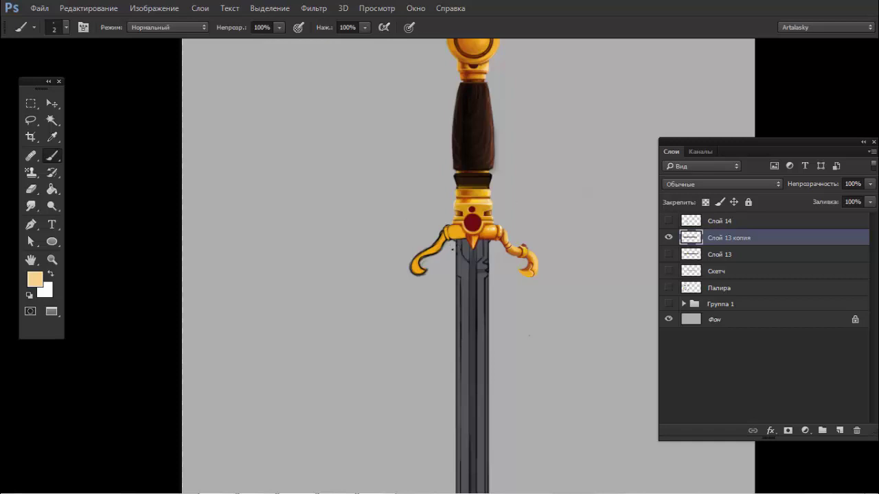
{"action": "key", "text": "h"}
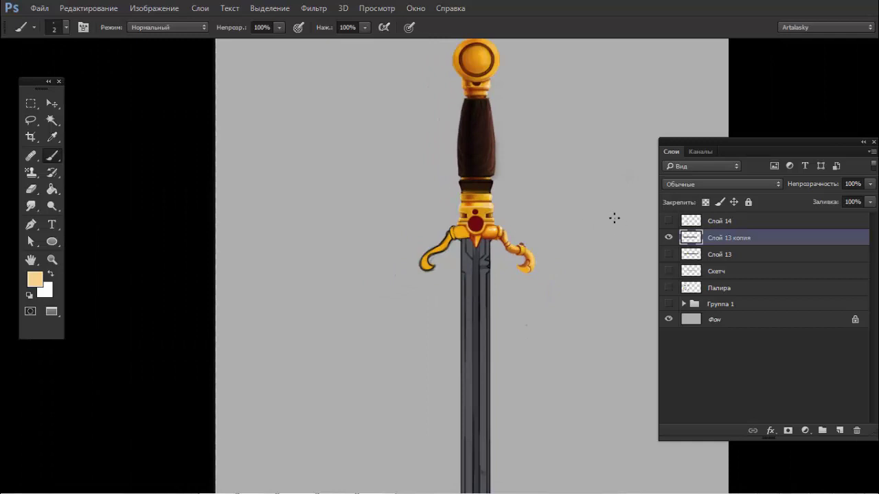
Step: Zoom onto the crossguard and add light orange strokes on the claw band
{"action": "scroll", "coordinate": [511, 216], "scroll_direction": "down", "scroll_amount": 5}
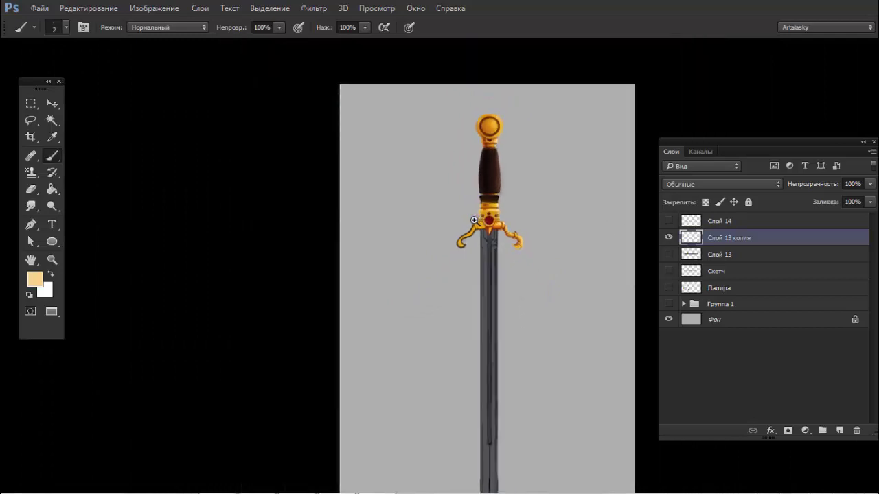
{"action": "scroll", "coordinate": [473, 220], "scroll_direction": "up", "scroll_amount": 2}
{"action": "scroll", "coordinate": [508, 245], "scroll_direction": "down", "scroll_amount": 2}
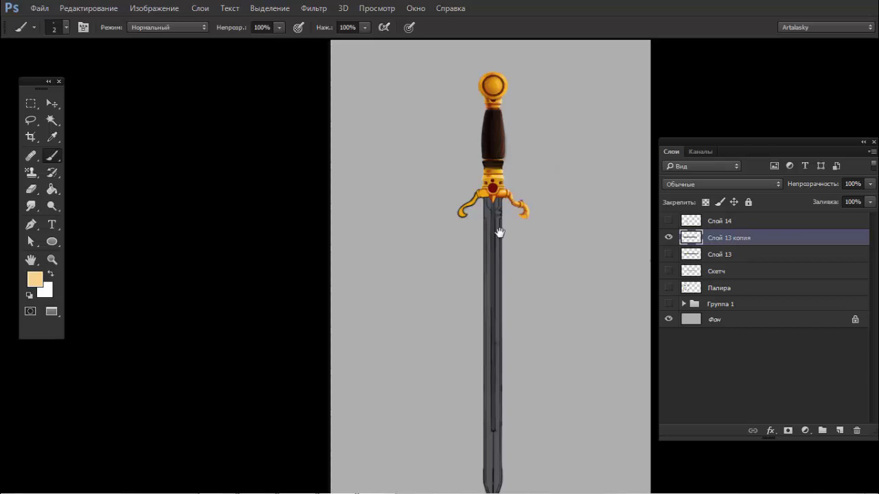
{"action": "left_click_drag", "start_coordinate": [567, 171], "coordinate": [636, 175]}
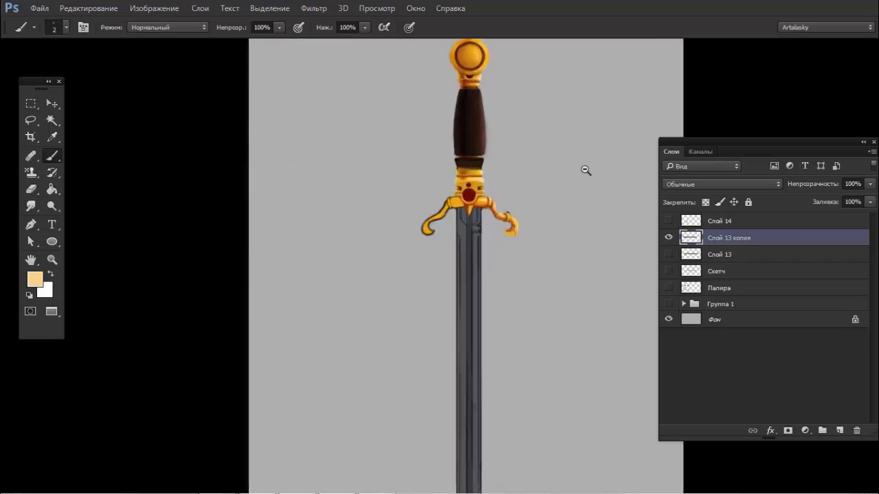
{"action": "scroll", "coordinate": [431, 273], "scroll_direction": "up", "scroll_amount": 4}
{"action": "left_click_drag", "start_coordinate": [433, 273], "coordinate": [473, 229]}
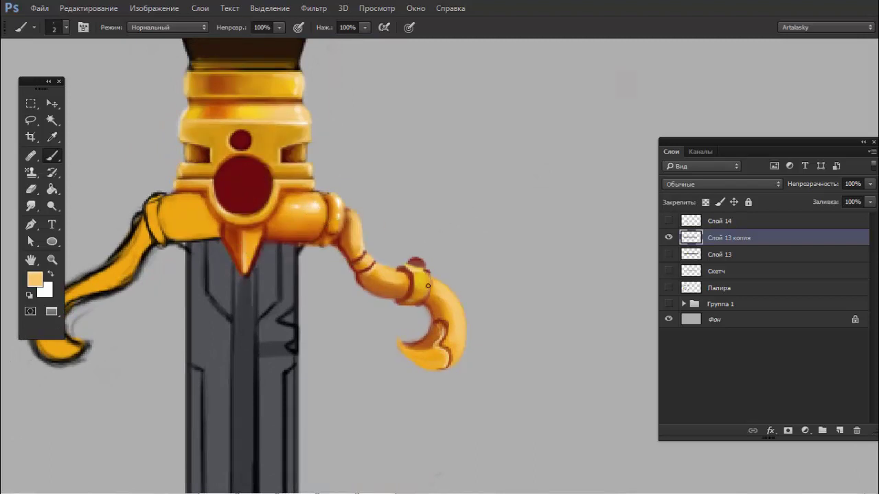
{"action": "left_click_drag", "start_coordinate": [430, 286], "coordinate": [427, 286]}
Step: Line the band's top edge in dark red and paint yellow over part of the claw's gem
{"action": "left_click", "coordinate": [409, 268], "text": "alt"}
{"action": "left_click", "coordinate": [411, 269], "text": "alt"}
{"action": "left_click_drag", "start_coordinate": [417, 270], "coordinate": [425, 268]}
{"action": "left_click", "coordinate": [420, 270], "text": "alt"}
{"action": "left_click", "coordinate": [413, 270], "text": "alt"}
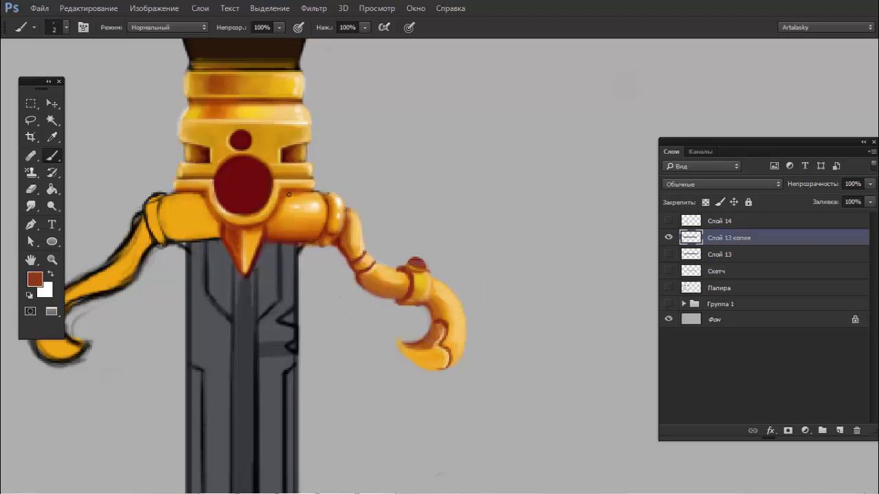
{"action": "left_click", "coordinate": [250, 191], "text": "alt"}
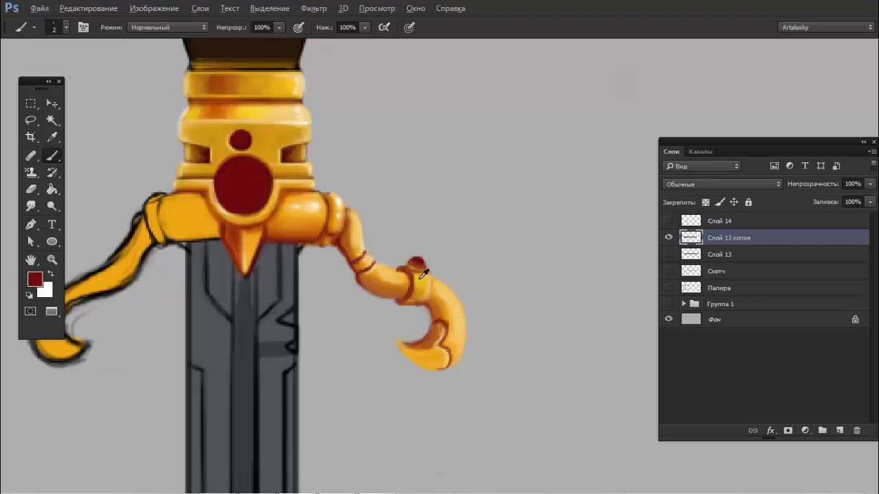
{"action": "left_click", "coordinate": [421, 270], "text": "alt"}
{"action": "left_click_drag", "start_coordinate": [410, 266], "coordinate": [418, 262]}
Step: Paint dark red bands on the claw's ring with a larger brush
{"action": "left_click", "coordinate": [417, 256], "text": "alt"}
{"action": "left_click", "coordinate": [309, 206], "text": "alt"}
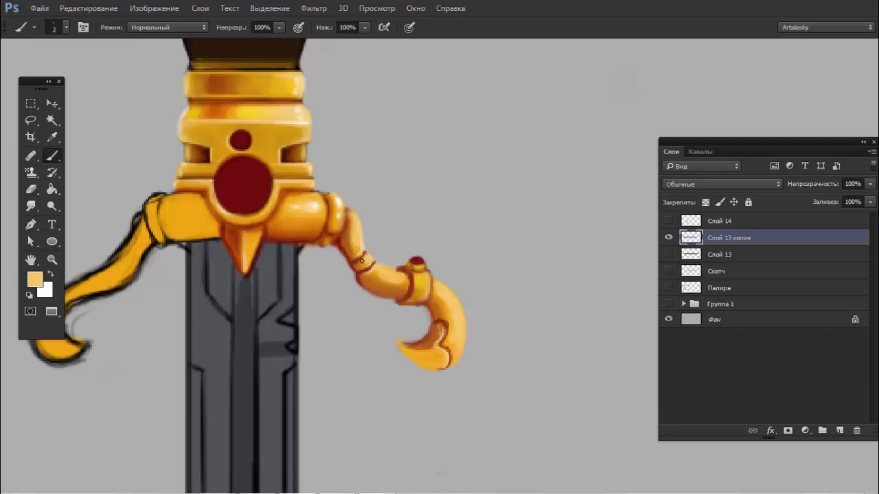
{"action": "left_click", "coordinate": [300, 214], "text": "alt"}
{"action": "key", "text": "bracketright"}
{"action": "key", "text": "bracketright"}
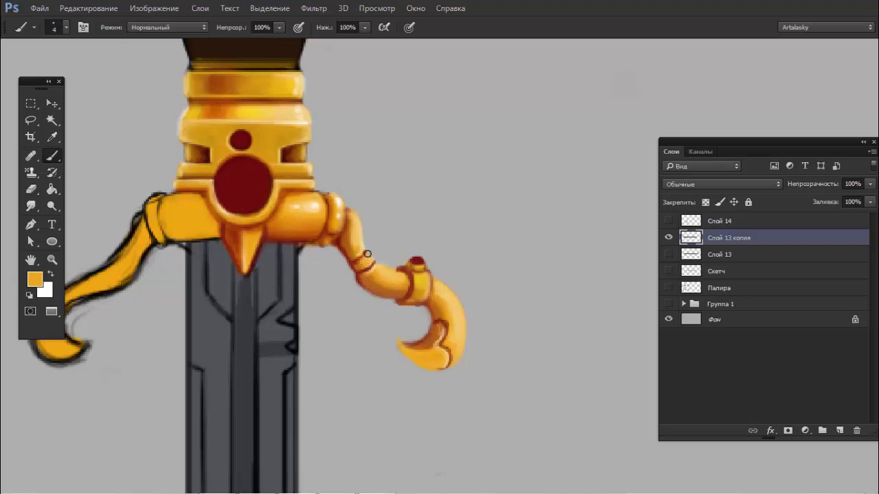
{"action": "left_click", "coordinate": [243, 202], "text": "alt"}
{"action": "mouse_move", "coordinate": [350, 258]}
{"action": "left_mouse_down"}
{"action": "mouse_move", "coordinate": [367, 253]}
{"action": "mouse_move", "coordinate": [357, 274]}
{"action": "left_mouse_up"}
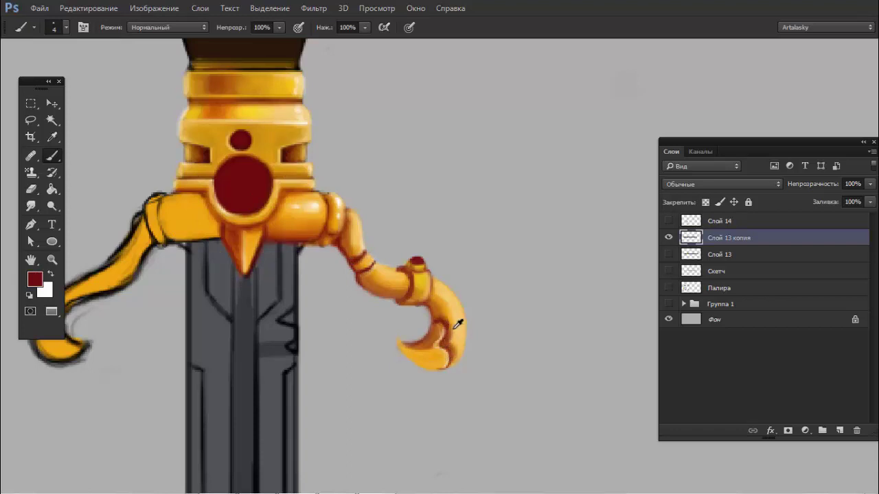
{"action": "left_click", "coordinate": [455, 324], "text": "alt"}
{"action": "left_click", "coordinate": [445, 338], "text": "alt"}
{"action": "scroll", "coordinate": [429, 250], "scroll_direction": "down", "scroll_amount": 3}
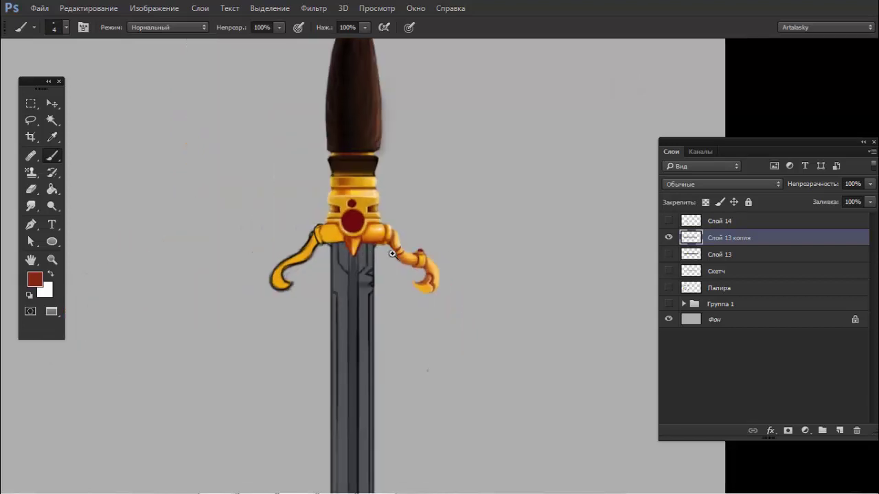
{"action": "left_click", "coordinate": [666, 254]}
{"action": "left_click", "coordinate": [667, 237]}
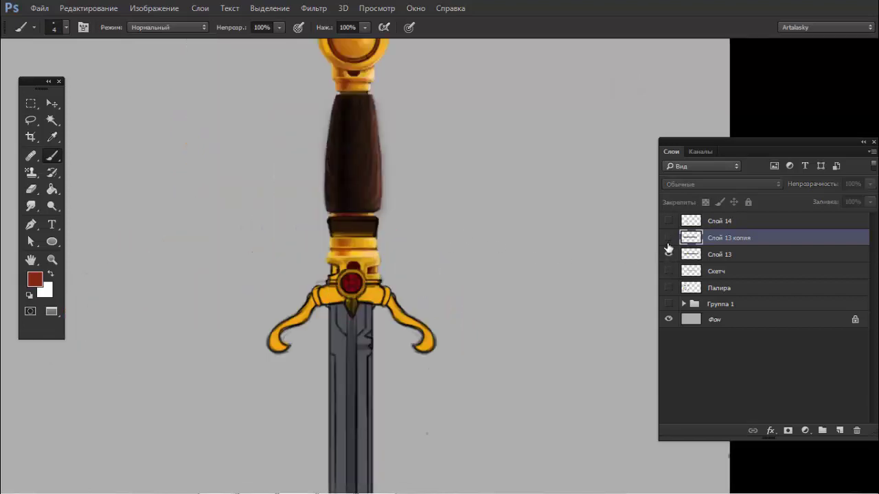
{"action": "left_click", "coordinate": [668, 238]}
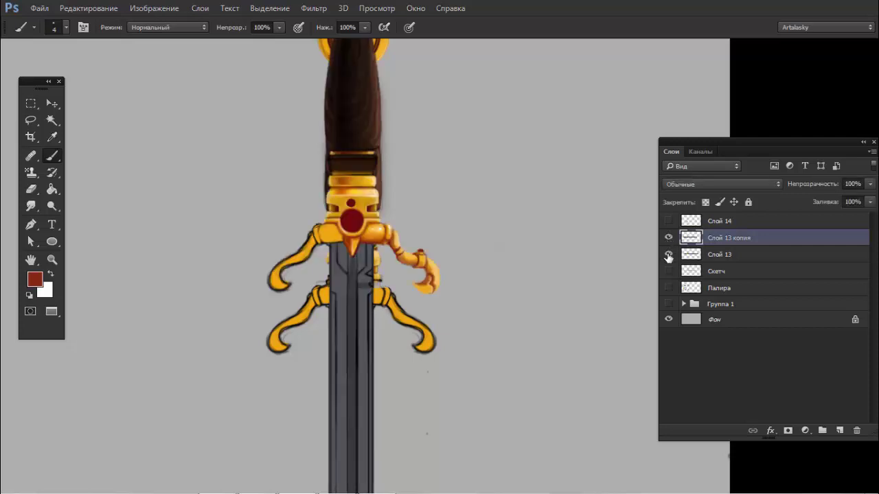
{"action": "left_click", "coordinate": [666, 254]}
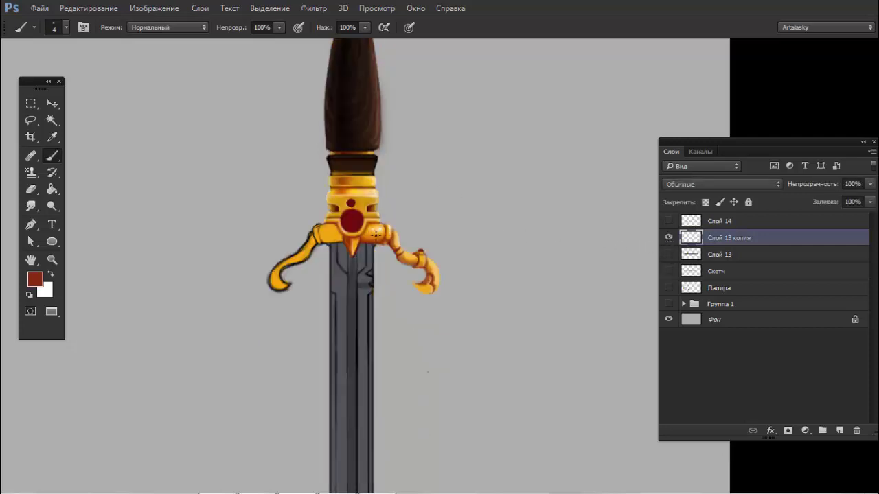
{"action": "scroll", "coordinate": [430, 284], "scroll_direction": "up", "scroll_amount": 3}
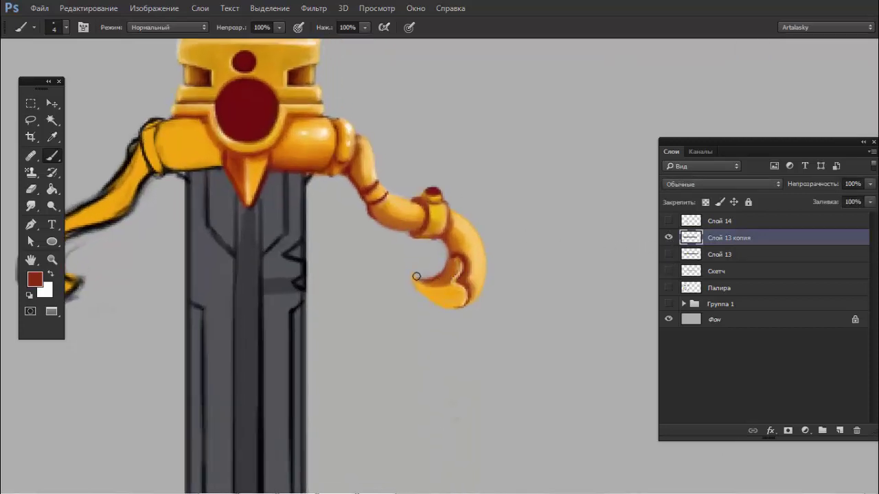
{"action": "key", "text": "e"}
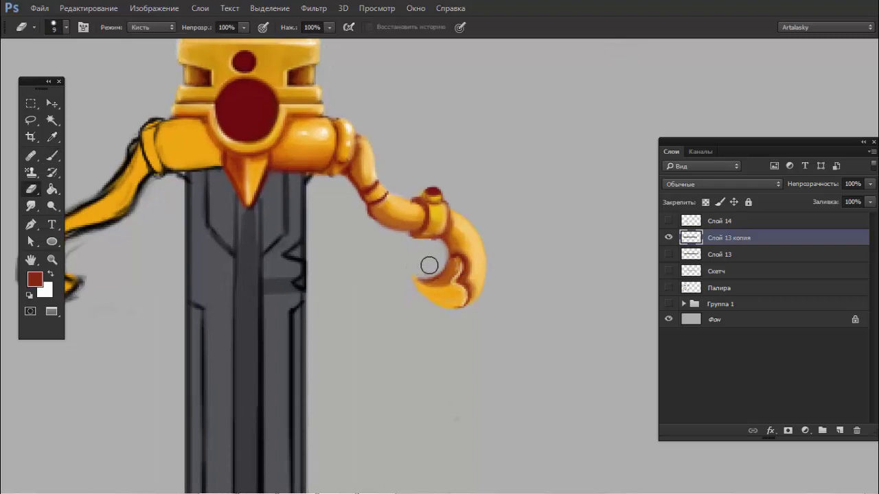
{"action": "key", "text": "b"}
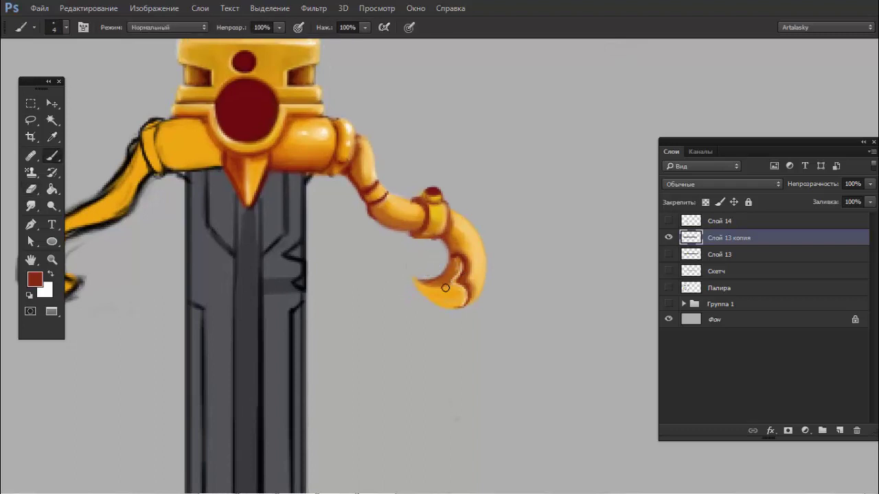
{"action": "left_click", "coordinate": [420, 288], "text": "alt"}
{"action": "key", "text": "x"}
{"action": "scroll", "coordinate": [402, 297], "scroll_direction": "down", "scroll_amount": 2}
{"action": "scroll", "coordinate": [364, 280], "scroll_direction": "down", "scroll_amount": 2}
{"action": "scroll", "coordinate": [398, 277], "scroll_direction": "up", "scroll_amount": 2}
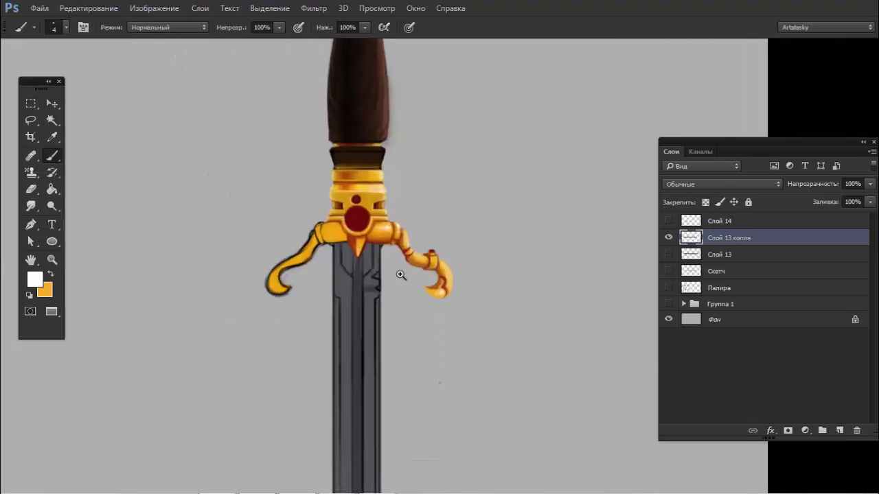
{"action": "scroll", "coordinate": [412, 282], "scroll_direction": "up", "scroll_amount": 2}
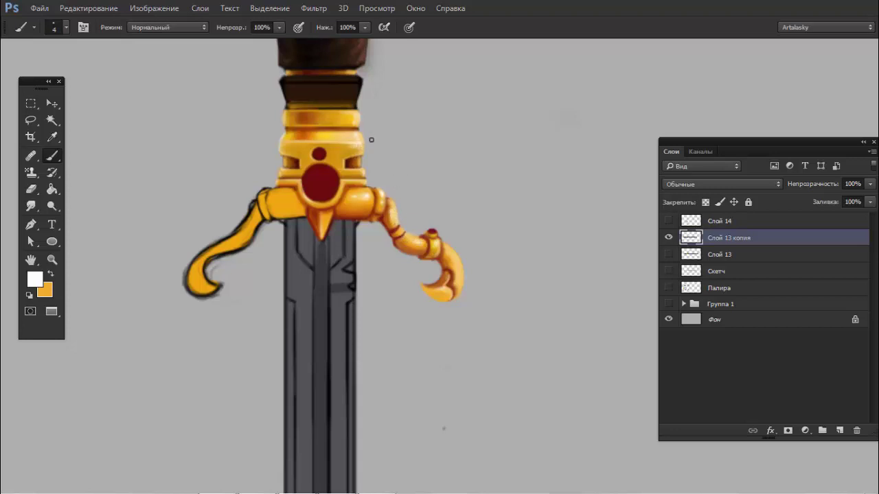
Step: Shade the gold left of the small red gem with dark orange
{"action": "left_click", "coordinate": [348, 116], "text": "alt"}
{"action": "scroll", "coordinate": [371, 141], "scroll_direction": "up", "scroll_amount": 1}
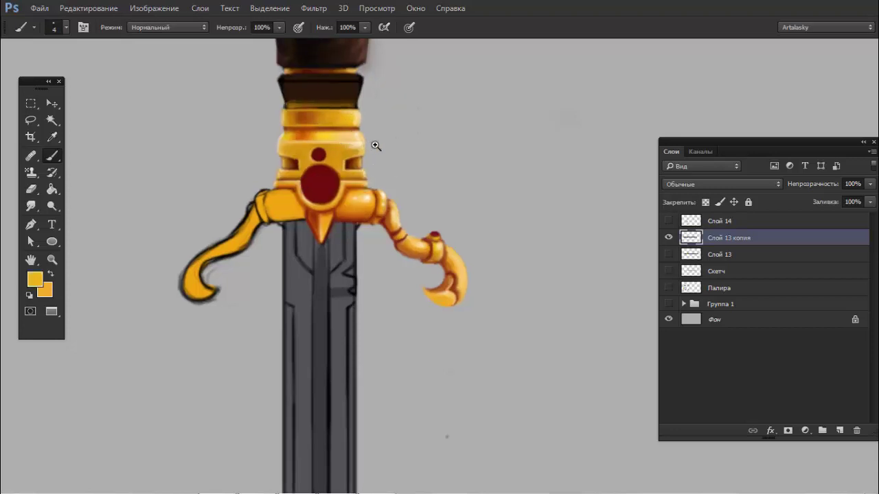
{"action": "scroll", "coordinate": [356, 143], "scroll_direction": "up", "scroll_amount": 3}
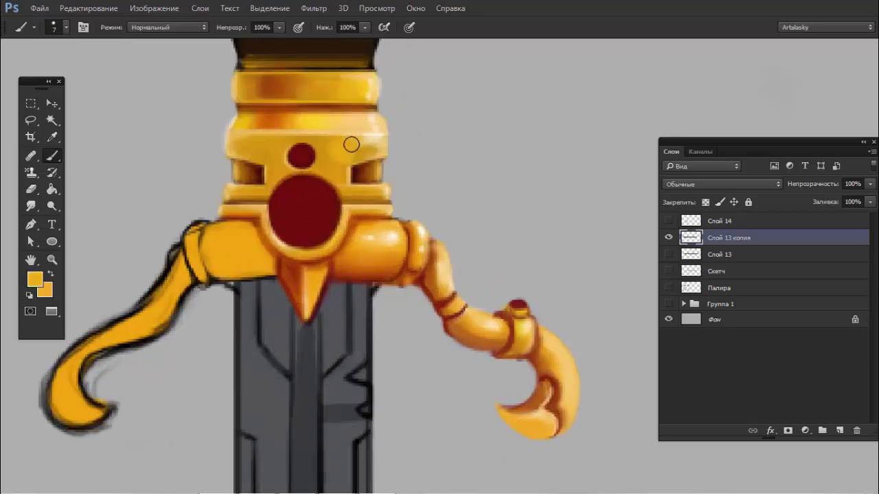
{"action": "key", "text": "bracketright"}
{"action": "key", "text": "bracketright"}
{"action": "left_click", "coordinate": [334, 81], "text": "alt"}
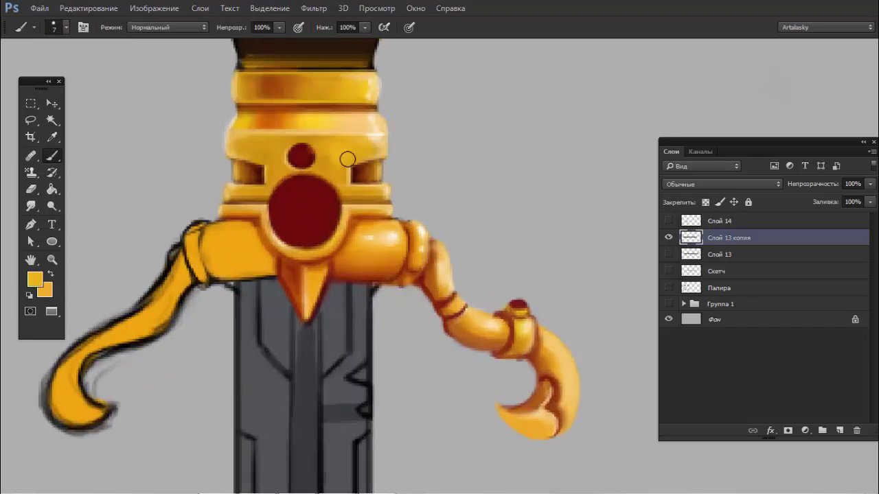
{"action": "left_click", "coordinate": [289, 264], "text": "alt"}
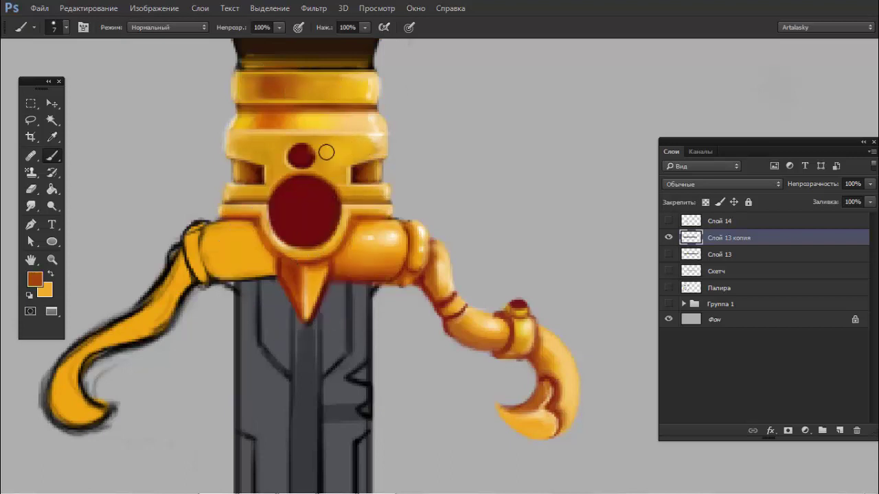
{"action": "left_click", "coordinate": [343, 146], "text": "alt"}
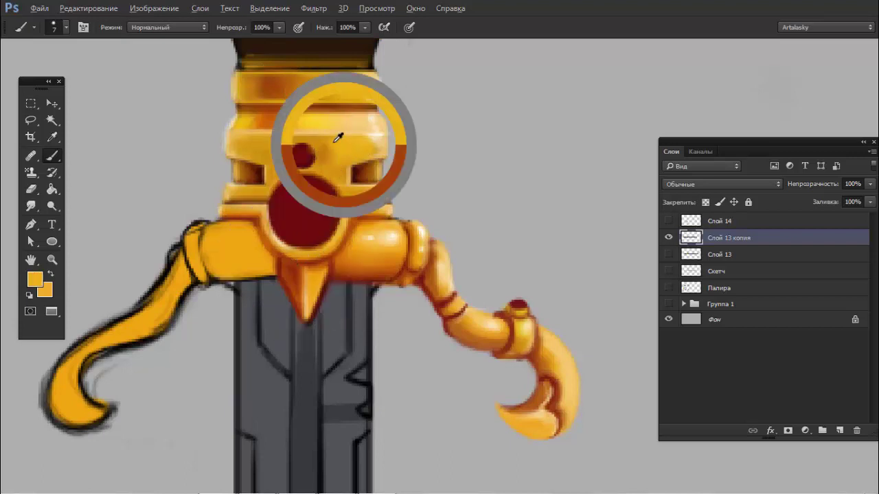
{"action": "left_click", "coordinate": [278, 81], "text": "alt"}
{"action": "mouse_move", "coordinate": [280, 165]}
{"action": "left_mouse_down"}
{"action": "mouse_move", "coordinate": [264, 133]}
{"action": "mouse_move", "coordinate": [268, 140]}
{"action": "mouse_move", "coordinate": [251, 142]}
{"action": "mouse_move", "coordinate": [258, 146]}
{"action": "left_mouse_up"}
Step: Sample the gem's dark red, orange, light yellow-orange and brown-orange tones from the guard
{"action": "left_click", "coordinate": [305, 204], "text": "alt"}
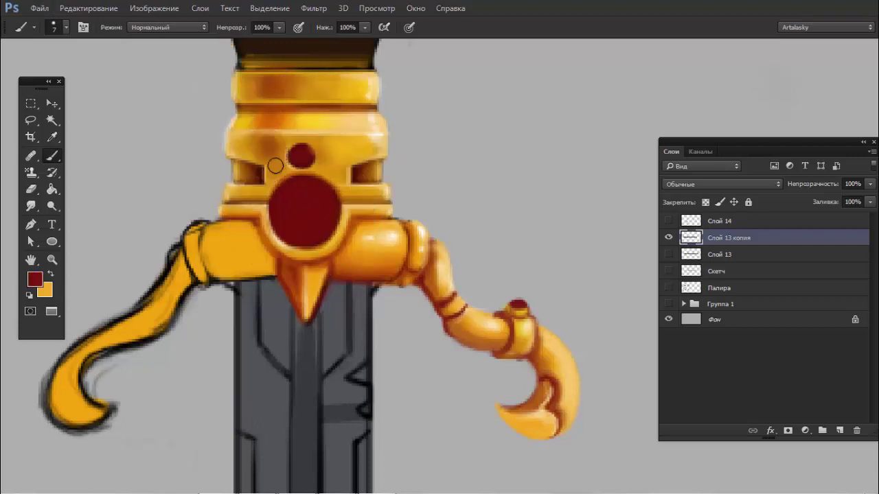
{"action": "scroll", "coordinate": [230, 183], "scroll_direction": "down", "scroll_amount": 2}
{"action": "scroll", "coordinate": [222, 180], "scroll_direction": "down", "scroll_amount": 3}
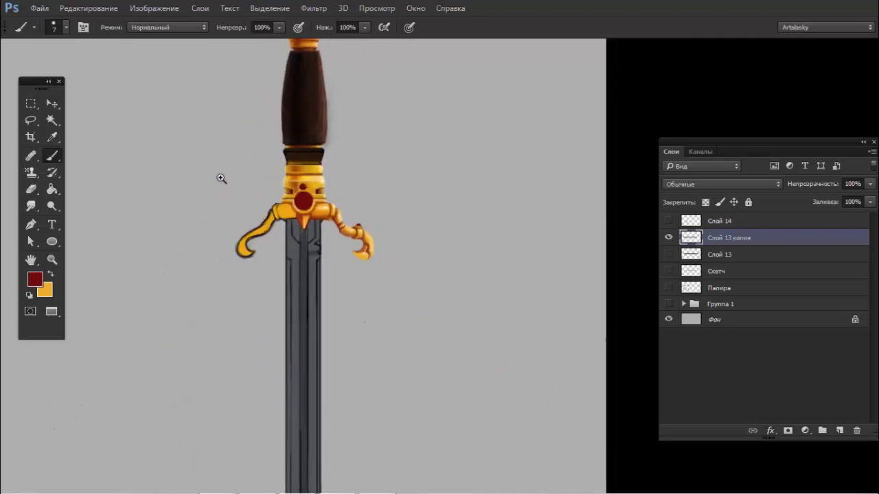
{"action": "scroll", "coordinate": [284, 171], "scroll_direction": "up", "scroll_amount": 4}
{"action": "scroll", "coordinate": [274, 137], "scroll_direction": "up", "scroll_amount": 1}
{"action": "left_click", "coordinate": [272, 105], "text": "alt"}
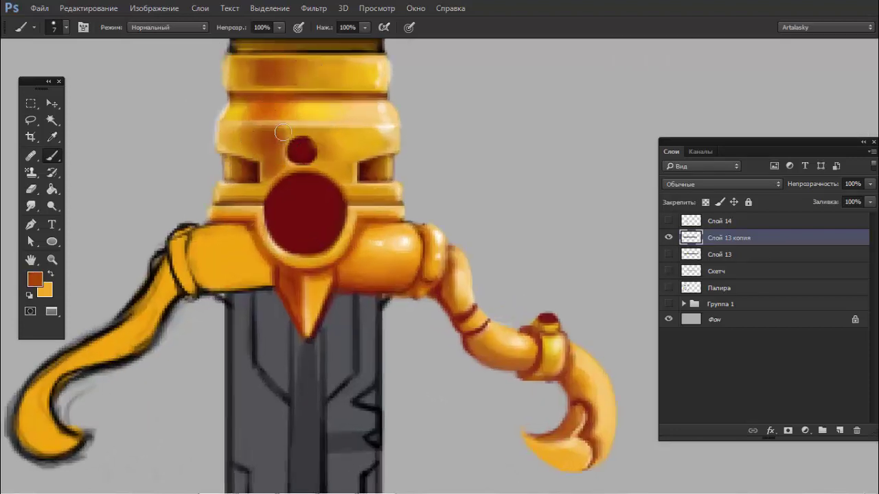
{"action": "left_click", "coordinate": [335, 138], "text": "alt"}
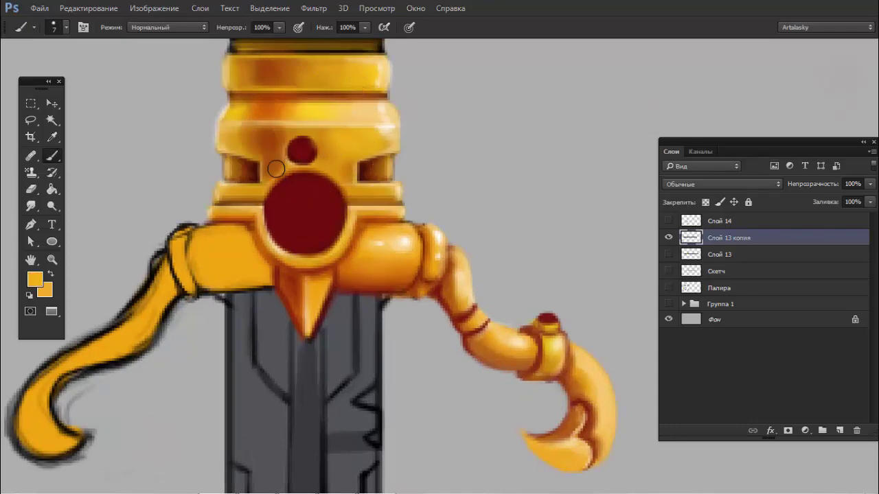
{"action": "left_click", "coordinate": [232, 171], "text": "alt"}
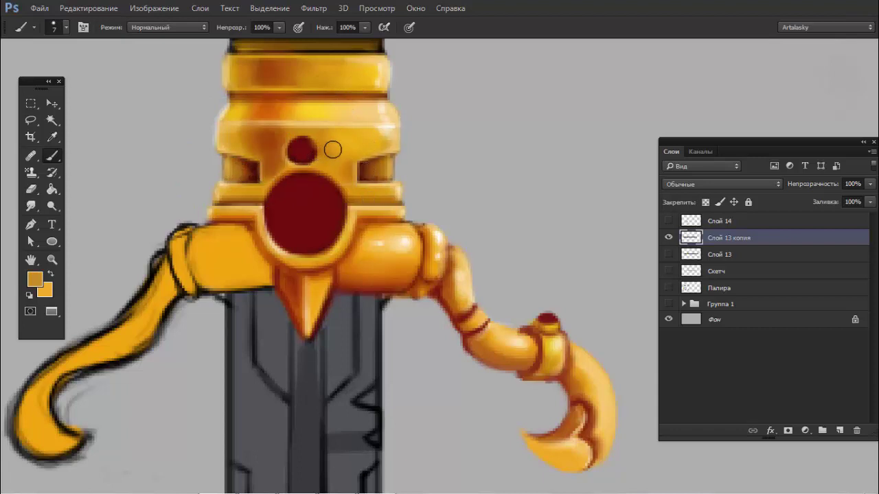
{"action": "key", "text": "l"}
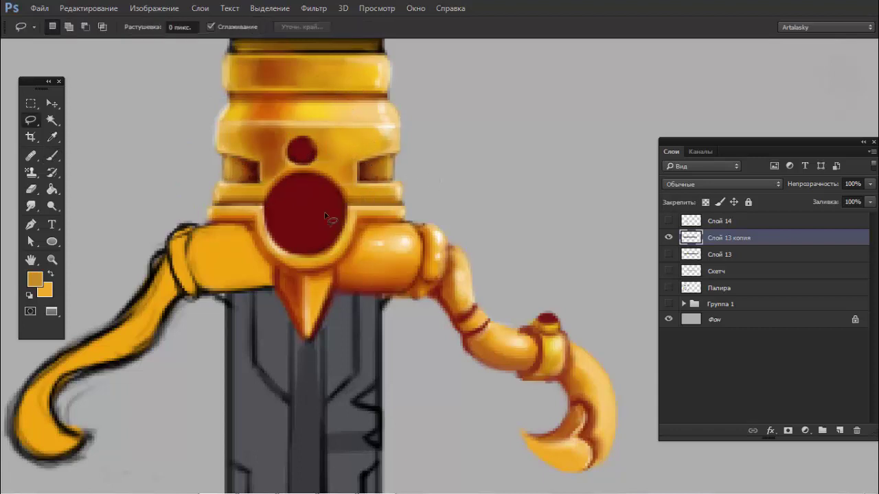
Step: Marquee-select the small red gem and nudge it slightly downward, then deselect
{"action": "mouse_move", "coordinate": [307, 254]}
{"action": "left_mouse_down"}
{"action": "mouse_move", "coordinate": [308, 147]}
{"action": "mouse_move", "coordinate": [313, 165]}
{"action": "mouse_move", "coordinate": [327, 168]}
{"action": "mouse_move", "coordinate": [316, 154]}
{"action": "left_mouse_up"}
{"action": "left_click", "coordinate": [316, 159]}
{"action": "key", "text": "m"}
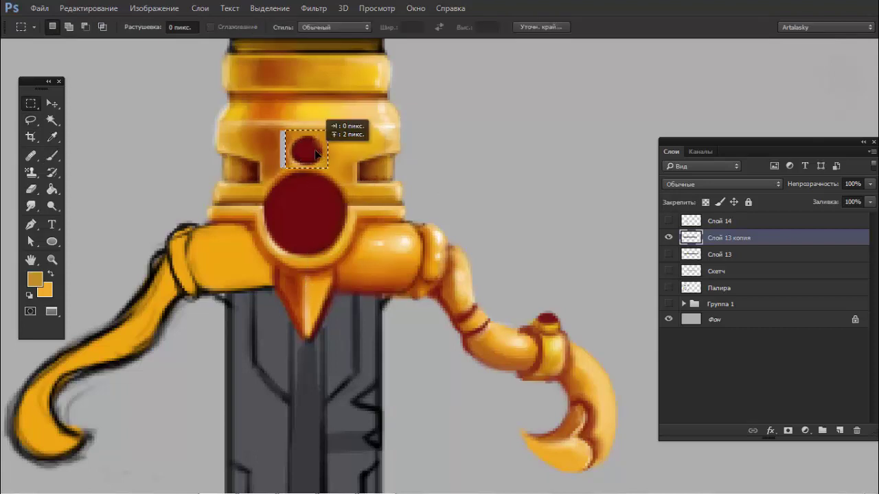
{"action": "key", "text": "ctrl+d"}
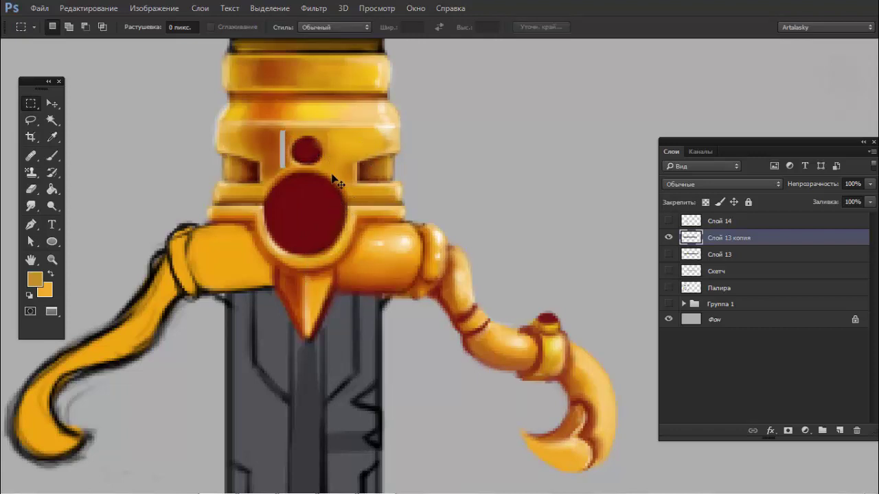
{"action": "left_click_drag", "start_coordinate": [327, 168], "coordinate": [280, 130]}
{"action": "mouse_move", "coordinate": [328, 151]}
{"action": "left_mouse_down"}
{"action": "mouse_move", "coordinate": [327, 264]}
{"action": "mouse_move", "coordinate": [327, 148]}
{"action": "left_mouse_up"}
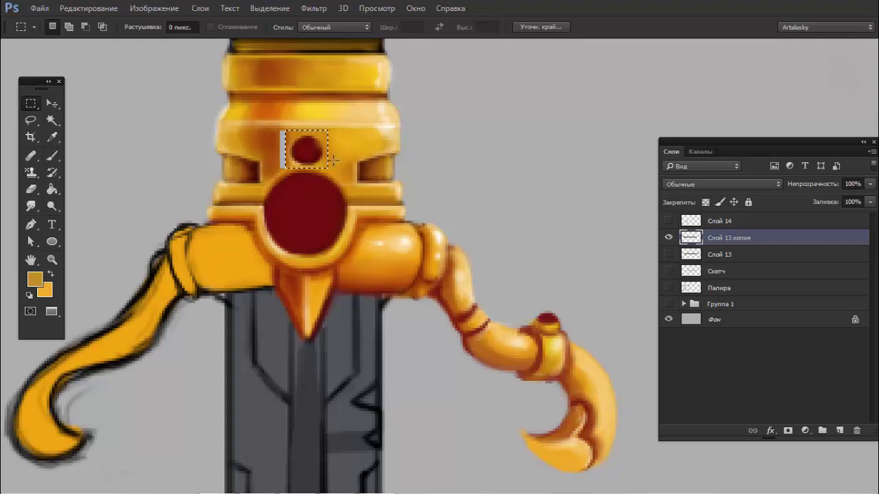
{"action": "key", "text": "ctrl+d"}
{"action": "scroll", "coordinate": [296, 141], "scroll_direction": "up", "scroll_amount": 2}
Step: Paint brown over the pale strip left of the small gem
{"action": "key", "text": "b"}
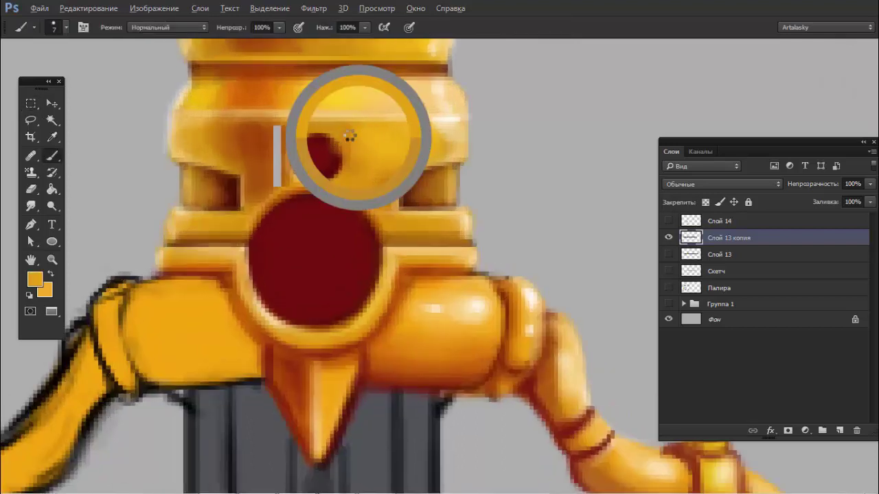
{"action": "left_click", "coordinate": [264, 141], "text": "alt"}
{"action": "mouse_move", "coordinate": [276, 130]}
{"action": "left_mouse_down"}
{"action": "mouse_move", "coordinate": [261, 177]}
{"action": "mouse_move", "coordinate": [277, 139]}
{"action": "mouse_move", "coordinate": [290, 149]}
{"action": "left_mouse_up"}
{"action": "left_click", "coordinate": [314, 88], "text": "alt"}
{"action": "key", "text": "bracketleft"}
{"action": "key", "text": "bracketleft"}
{"action": "key", "text": "bracketleft"}
{"action": "key", "text": "bracketleft"}
{"action": "key", "text": "bracketleft"}
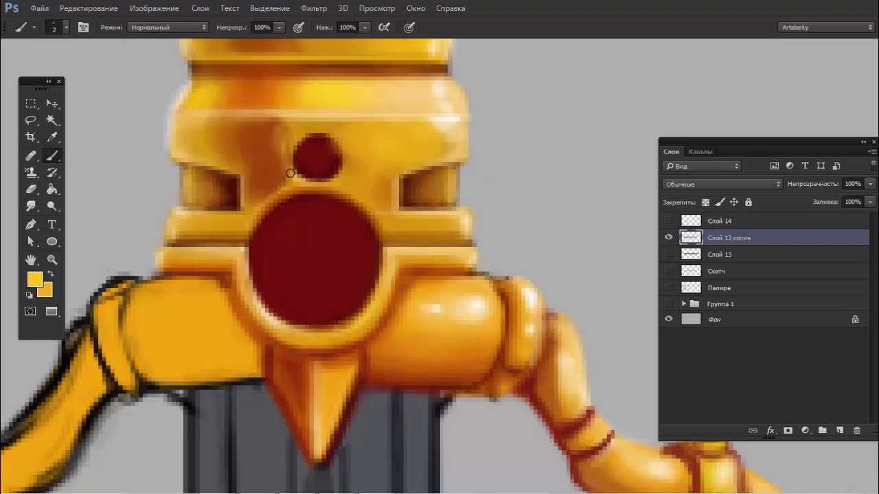
Step: Sample browns, bright yellows and the gem's dark red across the whole guard
{"action": "left_click", "coordinate": [285, 138], "text": "alt"}
{"action": "left_click", "coordinate": [285, 149], "text": "alt"}
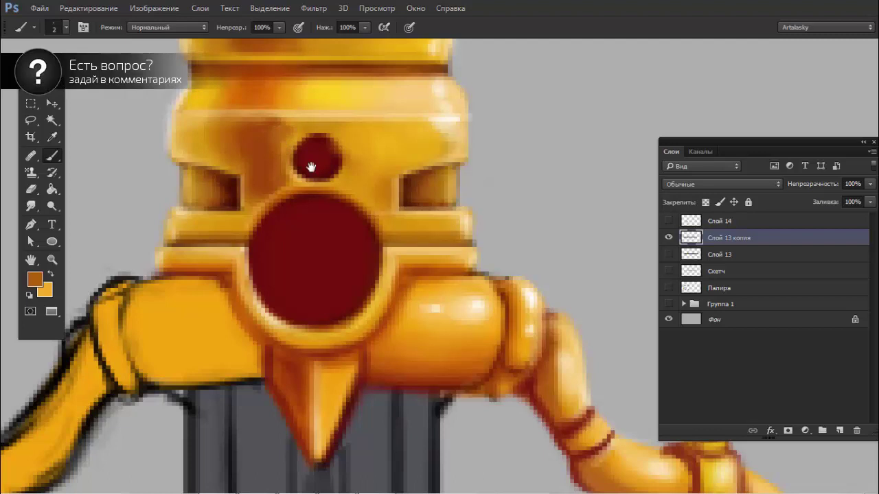
{"action": "mouse_move", "coordinate": [310, 167]}
{"action": "left_mouse_down"}
{"action": "mouse_move", "coordinate": [253, 173]}
{"action": "mouse_move", "coordinate": [294, 167]}
{"action": "mouse_move", "coordinate": [293, 148]}
{"action": "left_mouse_up"}
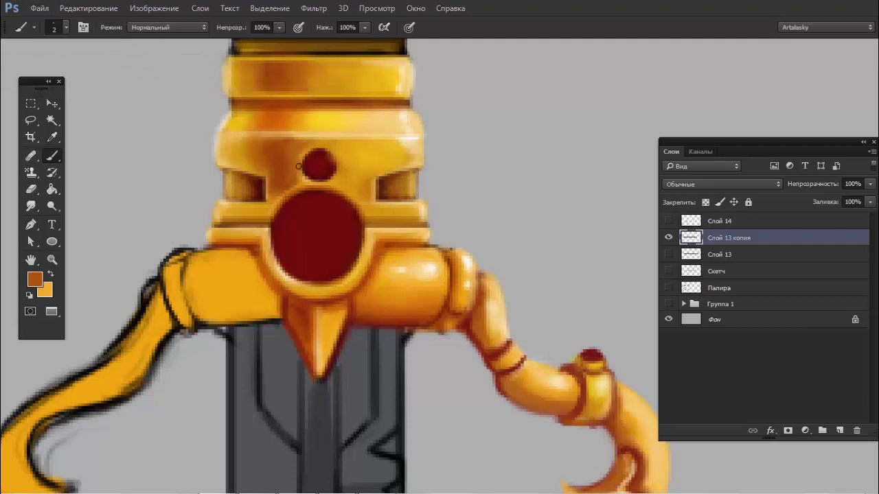
{"action": "left_click", "coordinate": [346, 151], "text": "alt"}
{"action": "left_click", "coordinate": [376, 128], "text": "alt"}
{"action": "left_click", "coordinate": [327, 164], "text": "alt"}
{"action": "left_click_drag", "start_coordinate": [327, 183], "coordinate": [272, 183]}
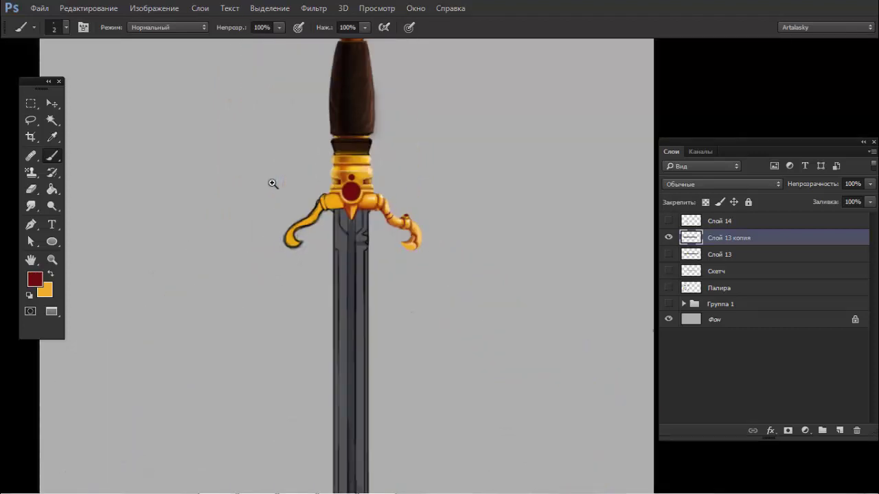
{"action": "left_click", "coordinate": [668, 237]}
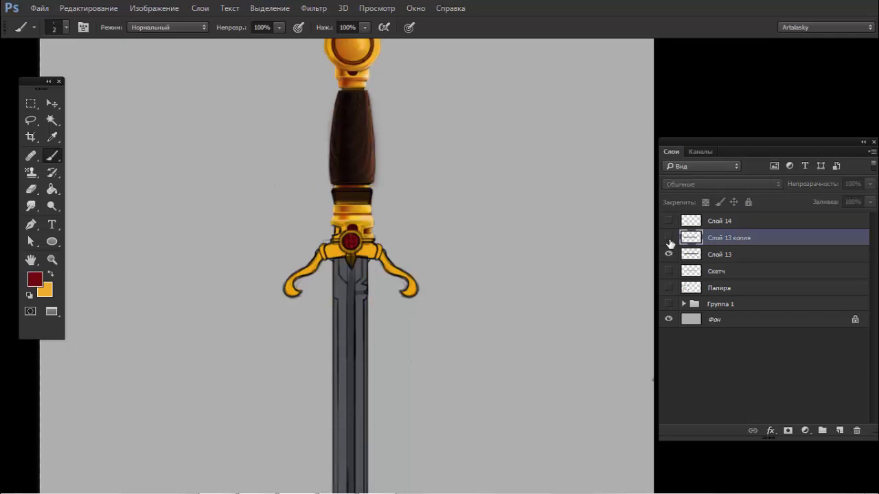
{"action": "left_click", "coordinate": [669, 238]}
{"action": "left_click", "coordinate": [669, 239]}
{"action": "left_click", "coordinate": [668, 240]}
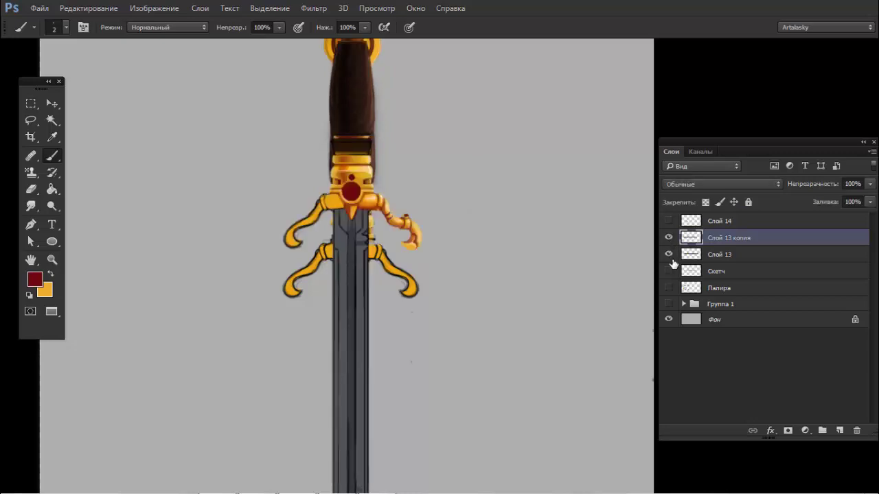
{"action": "left_click", "coordinate": [668, 238]}
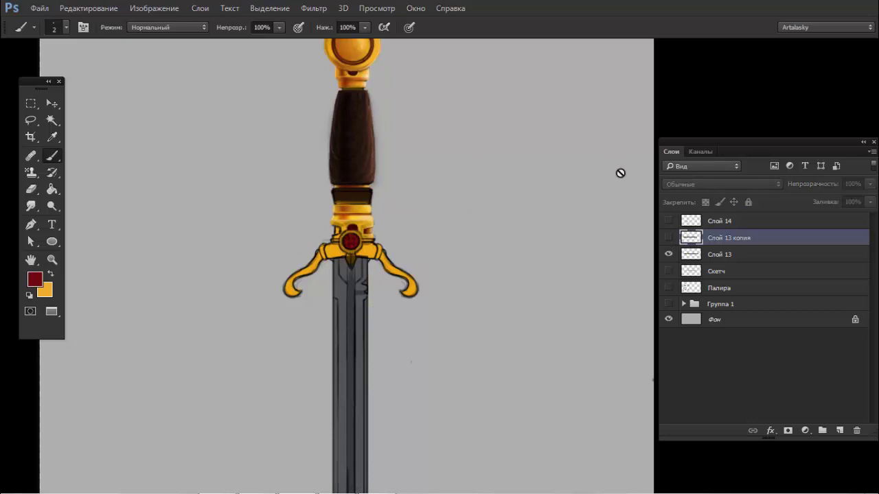
{"action": "left_click", "coordinate": [669, 240]}
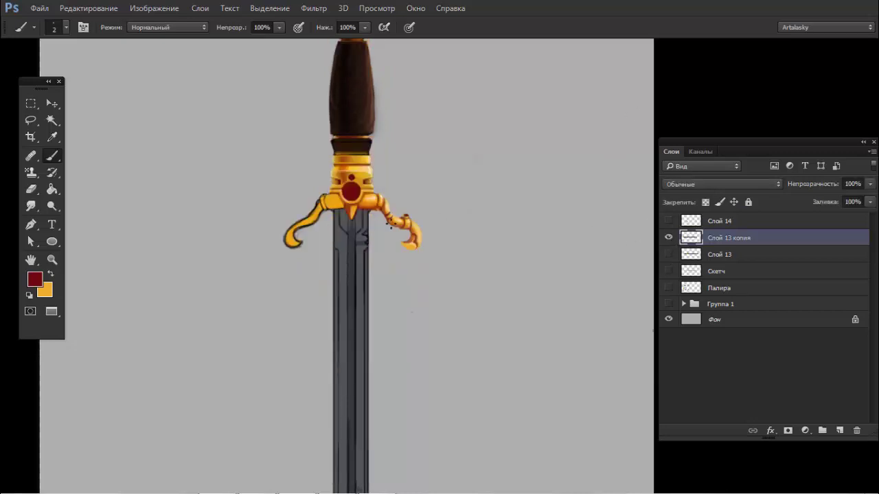
{"action": "left_click_drag", "start_coordinate": [390, 225], "coordinate": [431, 223]}
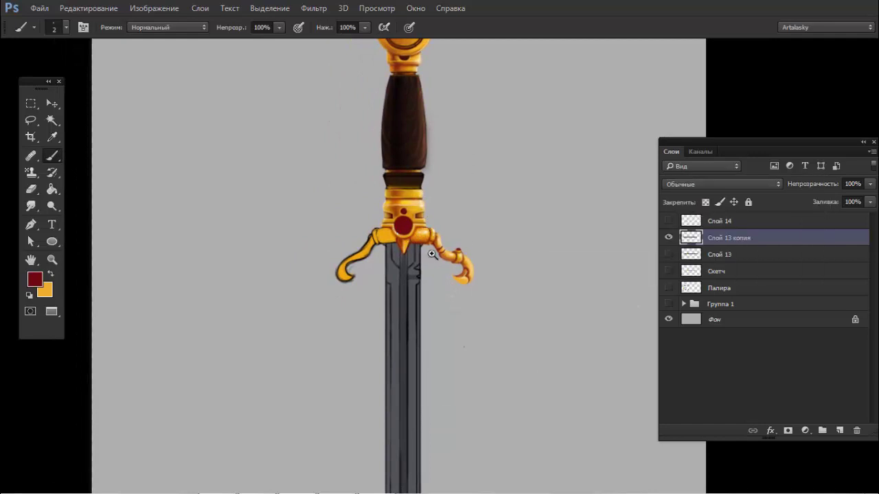
{"action": "left_click_drag", "start_coordinate": [431, 254], "coordinate": [460, 201]}
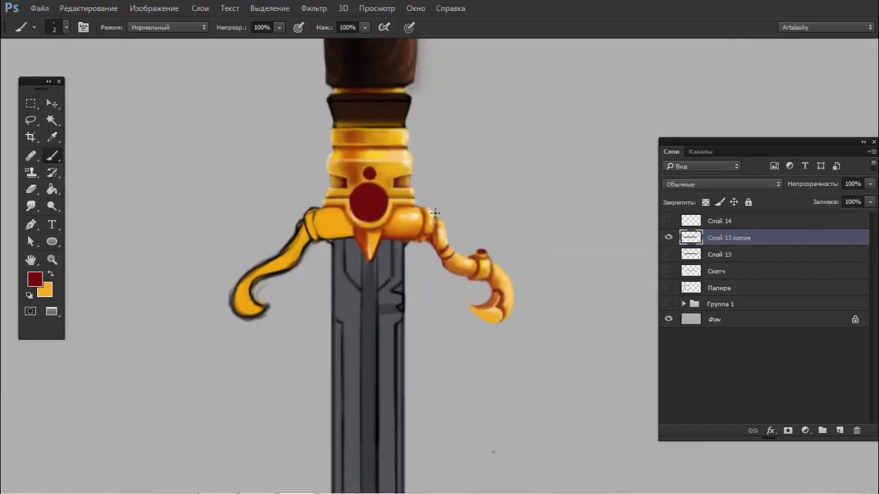
{"action": "key", "text": "l"}
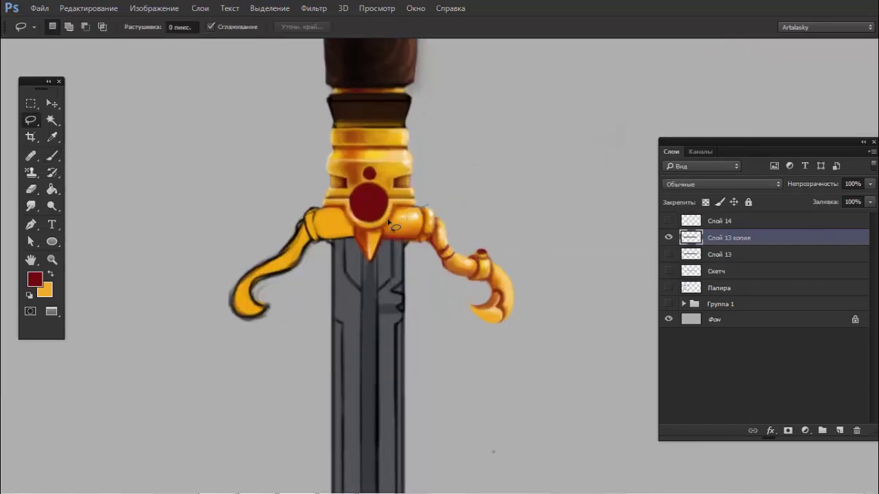
Step: Duplicate the right claw arm to the right and erase the smudge under the copy
{"action": "left_click_drag", "start_coordinate": [447, 313], "coordinate": [439, 227]}
{"action": "left_click_drag", "start_coordinate": [506, 261], "coordinate": [680, 261]}
{"action": "key", "text": "ctrl+d"}
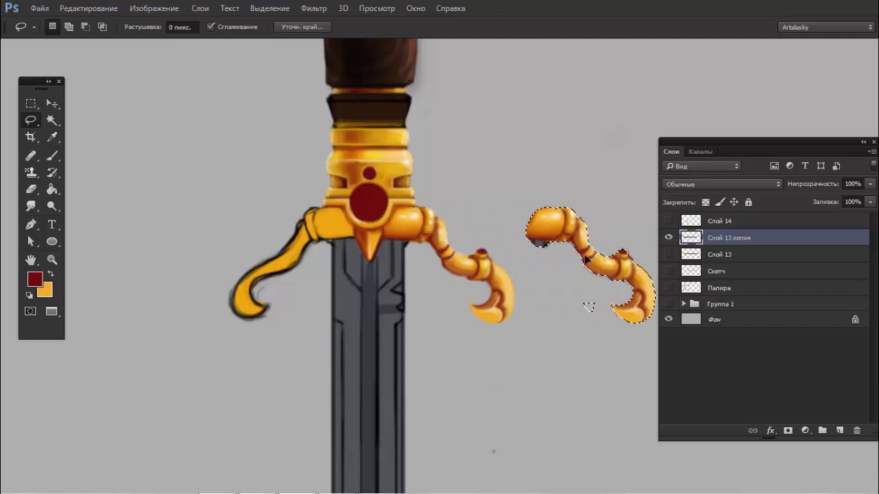
{"action": "key", "text": "e"}
{"action": "mouse_move", "coordinate": [537, 246]}
{"action": "left_mouse_down"}
{"action": "mouse_move", "coordinate": [553, 243]}
{"action": "mouse_move", "coordinate": [514, 228]}
{"action": "left_mouse_up"}
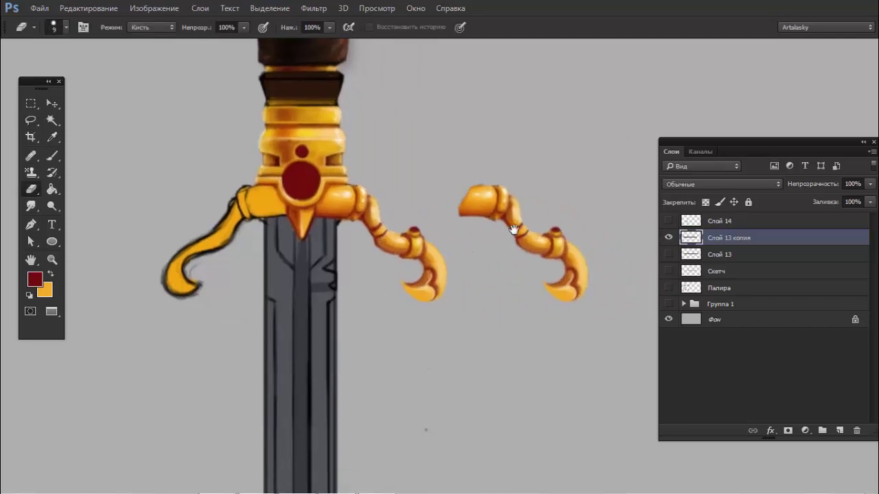
Step: Flip the claw copy horizontally and move it to the guard's left end
{"action": "key", "text": "l"}
{"action": "left_click_drag", "start_coordinate": [569, 177], "coordinate": [609, 187]}
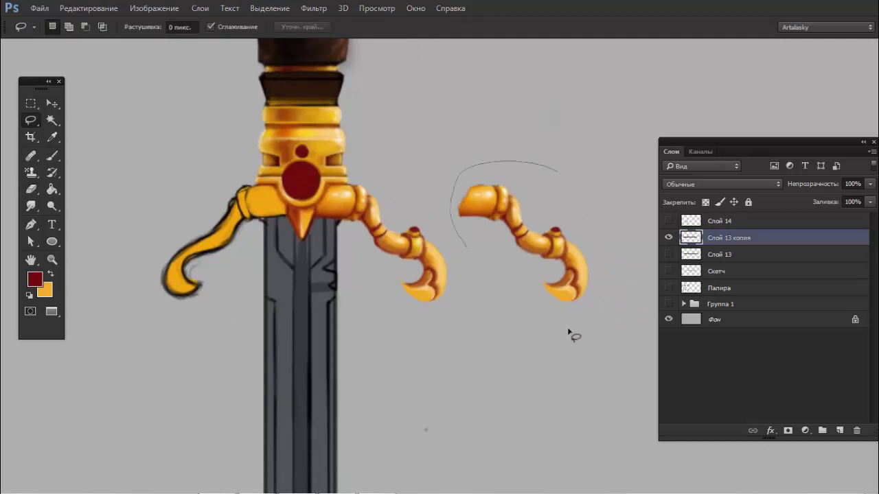
{"action": "left_click", "coordinate": [89, 8]}
{"action": "mouse_move", "coordinate": [176, 263]}
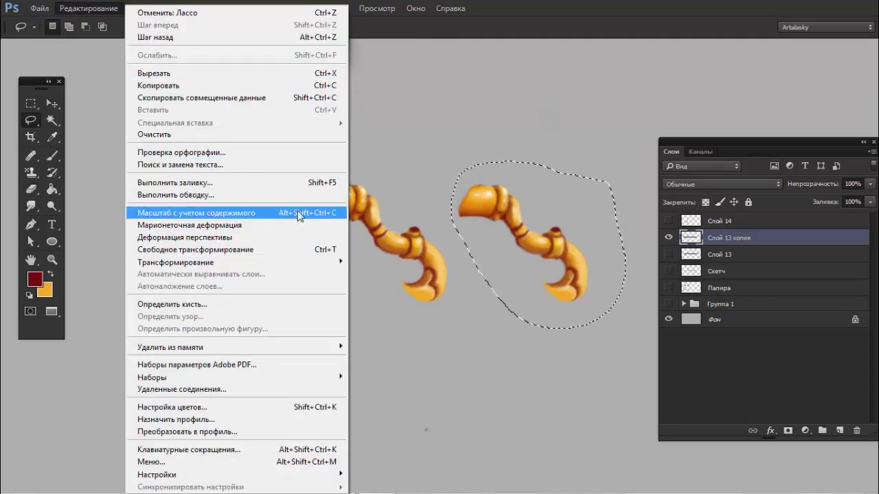
{"action": "left_click", "coordinate": [410, 412]}
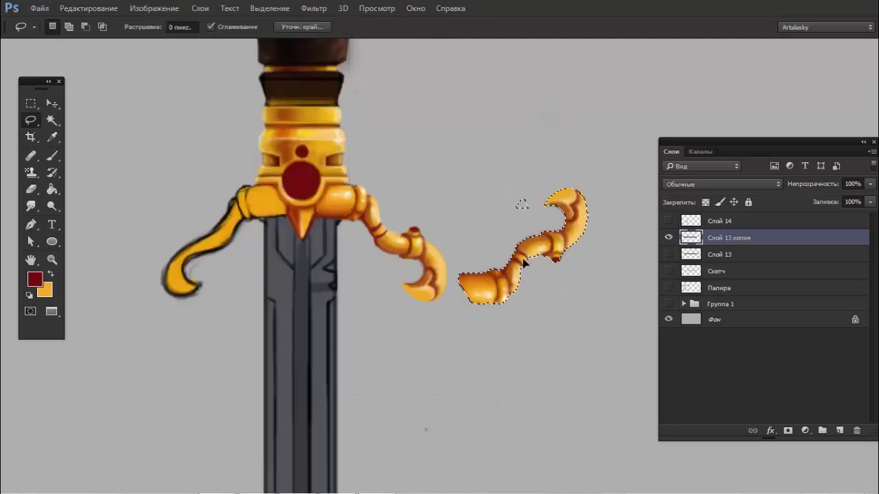
{"action": "key", "text": "ctrl+z"}
{"action": "left_click", "coordinate": [89, 8]}
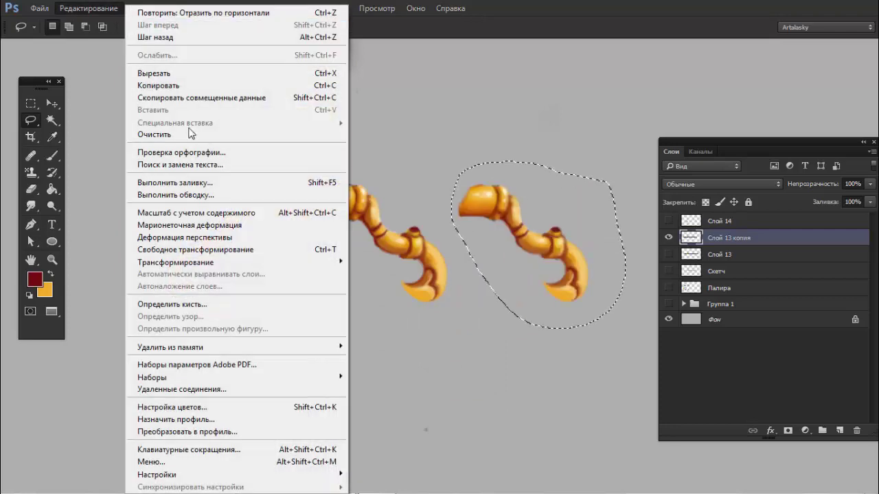
{"action": "left_click", "coordinate": [432, 415]}
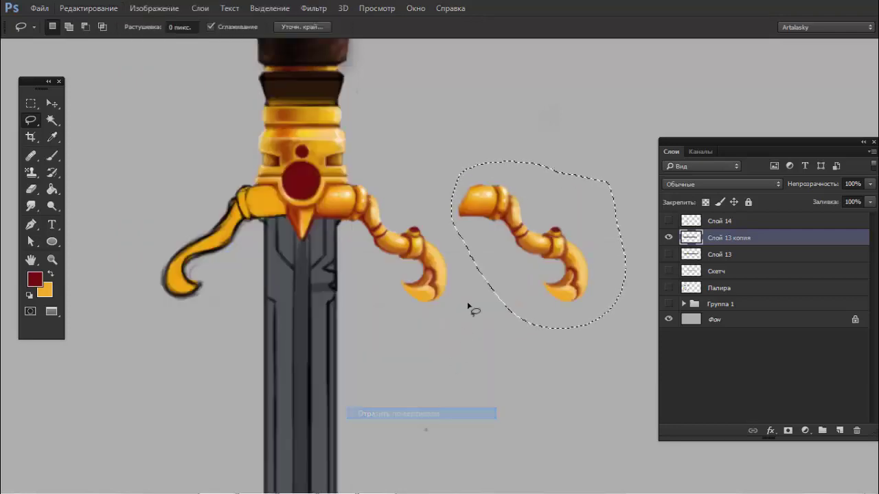
{"action": "left_click_drag", "start_coordinate": [573, 214], "coordinate": [244, 235]}
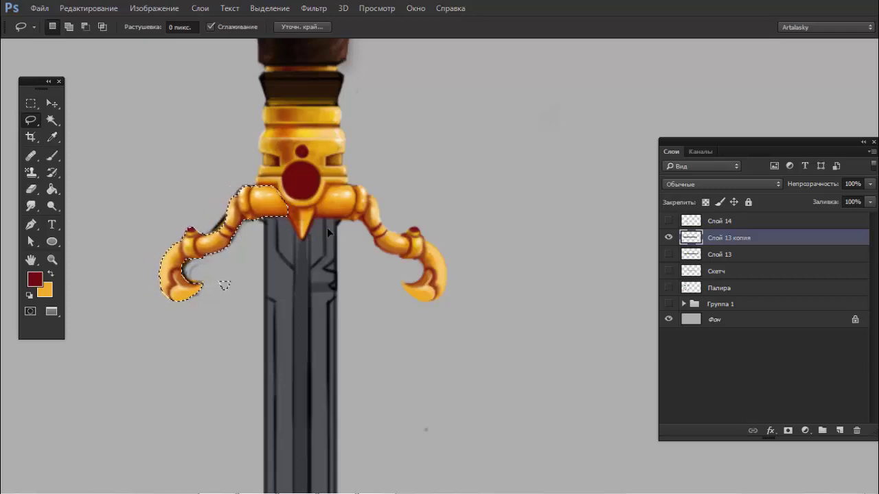
{"action": "left_click_drag", "start_coordinate": [224, 284], "coordinate": [112, 285]}
Step: Erase the old black-outlined left claw with an enlarged eraser
{"action": "key", "text": "ctrl+d"}
{"action": "key", "text": "e"}
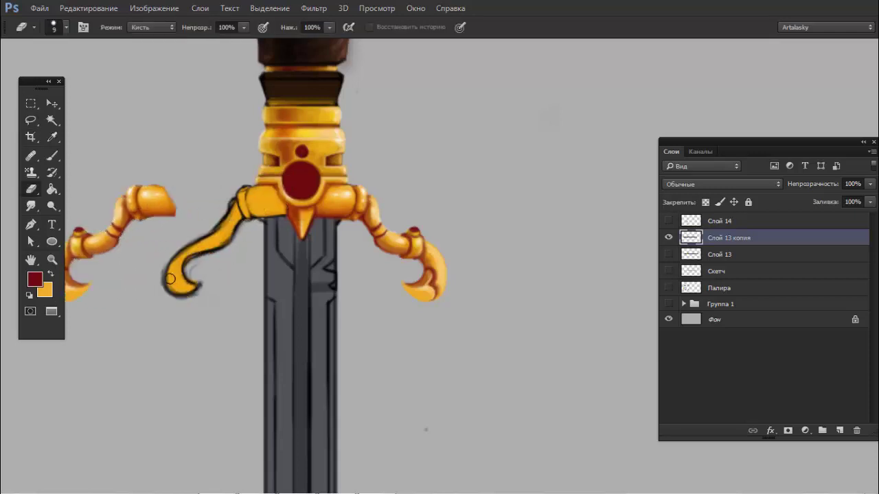
{"action": "mouse_move", "coordinate": [165, 261]}
{"action": "left_mouse_down"}
{"action": "mouse_move", "coordinate": [168, 288]}
{"action": "mouse_move", "coordinate": [201, 267]}
{"action": "mouse_move", "coordinate": [190, 291]}
{"action": "mouse_move", "coordinate": [212, 243]}
{"action": "mouse_move", "coordinate": [220, 186]}
{"action": "mouse_move", "coordinate": [239, 231]}
{"action": "left_mouse_up"}
{"action": "key", "text": "bracketright"}
{"action": "key", "text": "bracketright"}
{"action": "key", "text": "bracketright"}
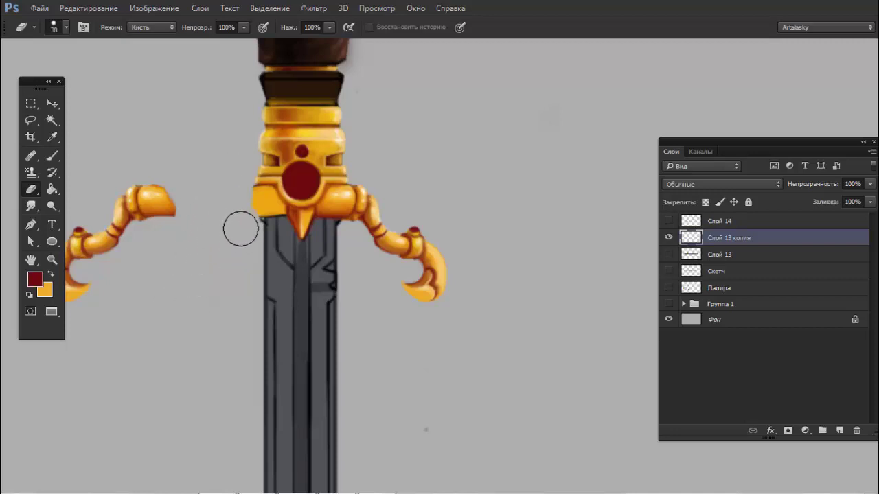
Step: Lasso the mirrored gold claw and move it against the guard's left end
{"action": "key", "text": "l"}
{"action": "left_click_drag", "start_coordinate": [190, 247], "coordinate": [284, 241]}
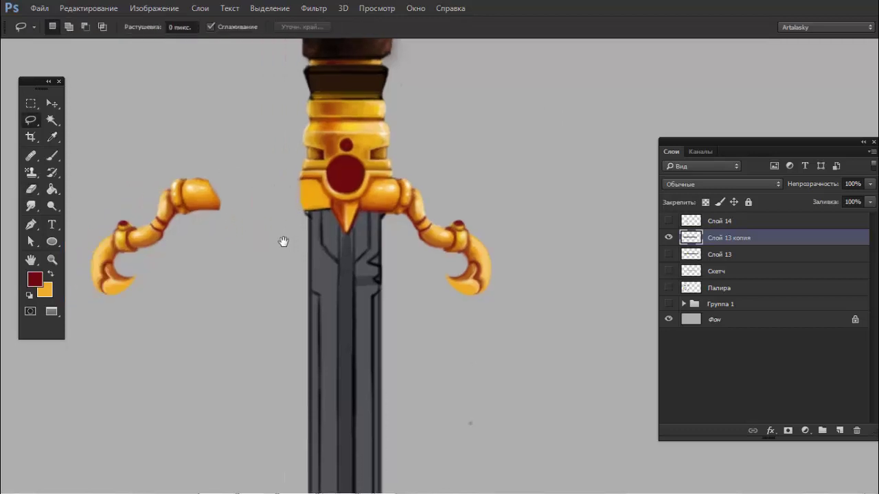
{"action": "mouse_move", "coordinate": [209, 265]}
{"action": "left_mouse_down"}
{"action": "mouse_move", "coordinate": [112, 231]}
{"action": "mouse_move", "coordinate": [278, 213]}
{"action": "mouse_move", "coordinate": [249, 190]}
{"action": "mouse_move", "coordinate": [344, 189]}
{"action": "left_mouse_up"}
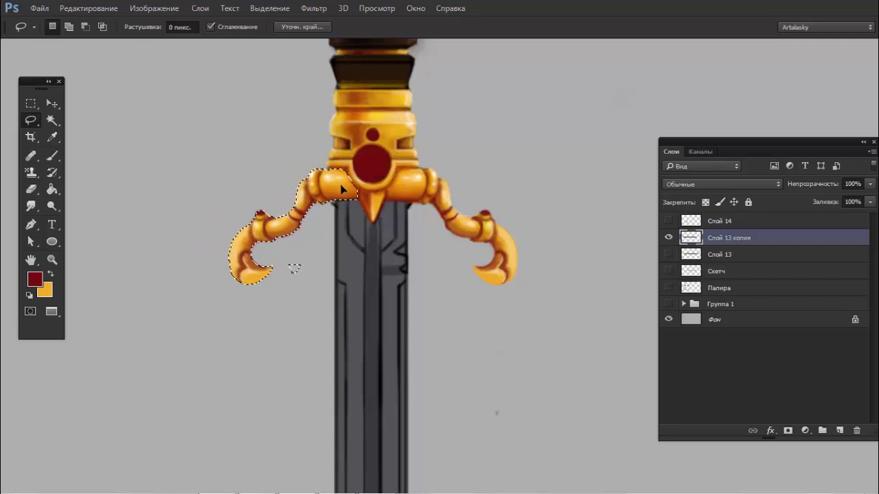
{"action": "key", "text": "ctrl+d"}
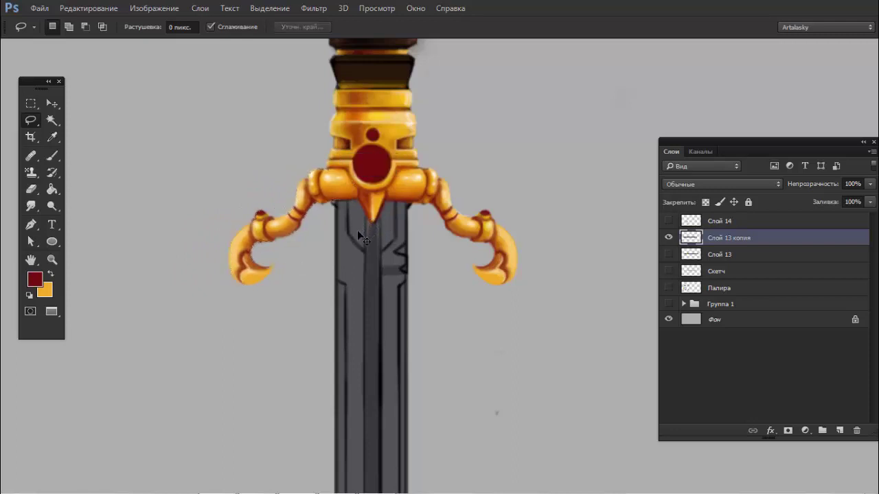
Step: Erase the haze along the grip's right edge beside the guard
{"action": "scroll", "coordinate": [368, 226], "scroll_direction": "down", "scroll_amount": 3}
{"action": "scroll", "coordinate": [369, 227], "scroll_direction": "down", "scroll_amount": 2}
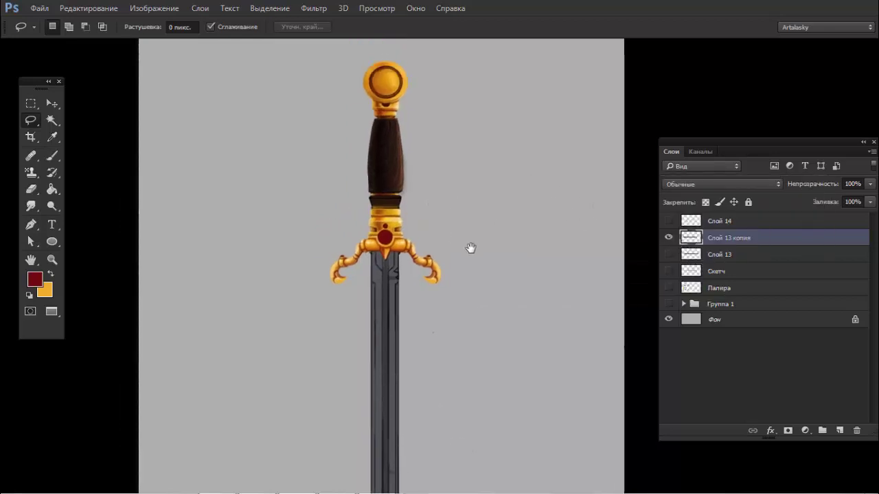
{"action": "left_click_drag", "start_coordinate": [451, 218], "coordinate": [472, 149]}
{"action": "mouse_move", "coordinate": [469, 311]}
{"action": "left_mouse_down"}
{"action": "mouse_move", "coordinate": [471, 255]}
{"action": "mouse_move", "coordinate": [471, 344]}
{"action": "left_mouse_up"}
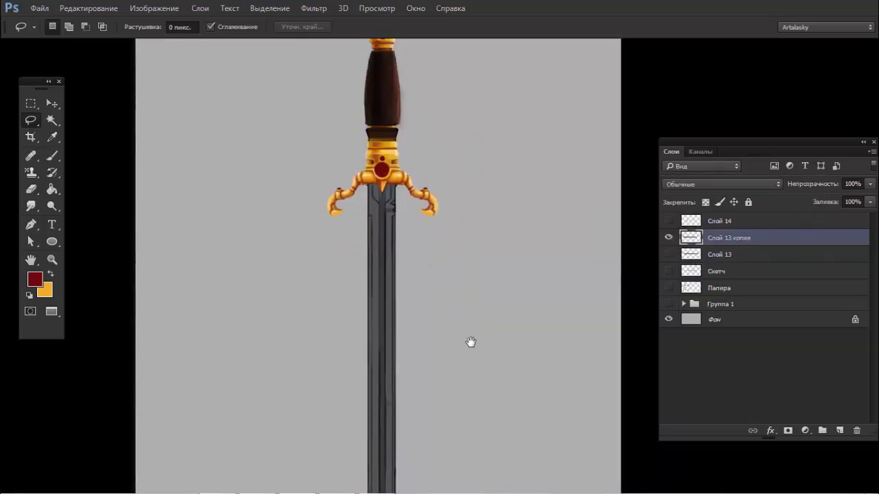
{"action": "left_click_drag", "start_coordinate": [414, 41], "coordinate": [414, 117]}
{"action": "scroll", "coordinate": [463, 99], "scroll_direction": "up", "scroll_amount": 2}
{"action": "key", "text": "e"}
{"action": "mouse_move", "coordinate": [407, 215]}
{"action": "left_mouse_down"}
{"action": "mouse_move", "coordinate": [412, 71]}
{"action": "mouse_move", "coordinate": [410, 217]}
{"action": "mouse_move", "coordinate": [405, 115]}
{"action": "left_mouse_up"}
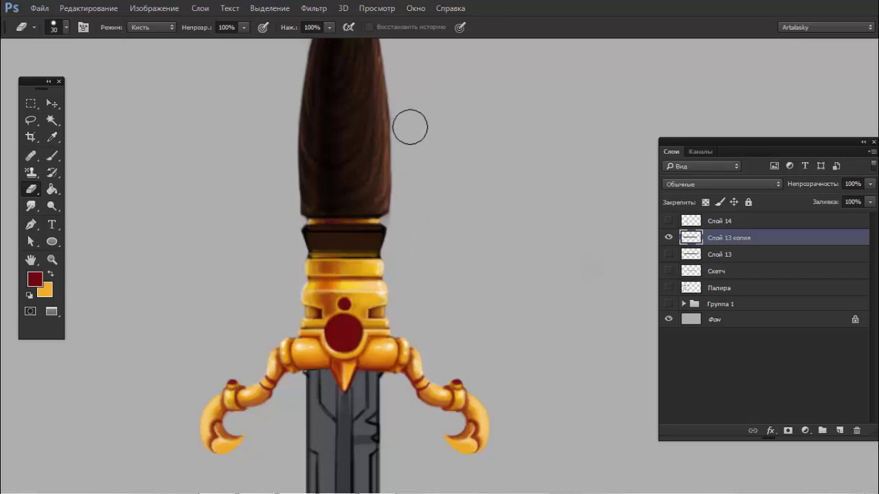
Step: Set the eraser to 12 px, then shrink it to 6 px for cleaning the grip edges
{"action": "right_click", "coordinate": [423, 204]}
{"action": "left_click", "coordinate": [492, 236]}
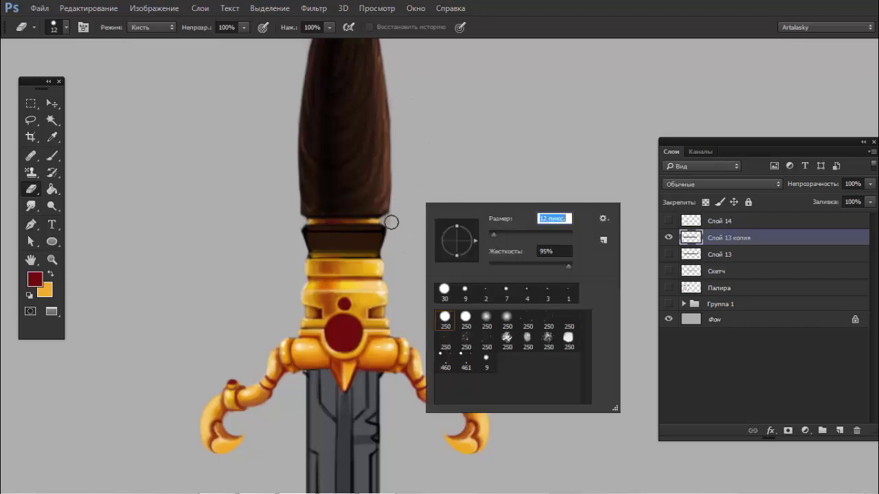
{"action": "key", "text": "Return"}
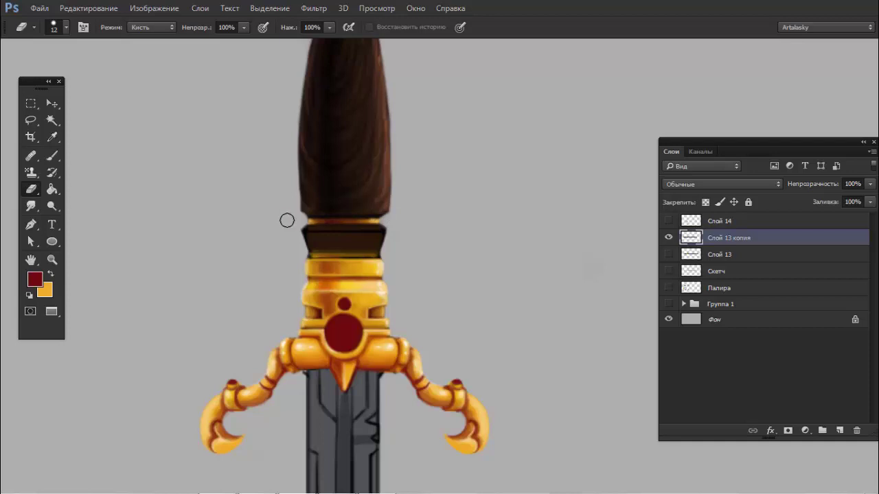
{"action": "left_click_drag", "start_coordinate": [328, 220], "coordinate": [268, 224]}
{"action": "mouse_move", "coordinate": [269, 224]}
{"action": "left_mouse_down"}
{"action": "mouse_move", "coordinate": [302, 232]}
{"action": "mouse_move", "coordinate": [352, 206]}
{"action": "left_mouse_up"}
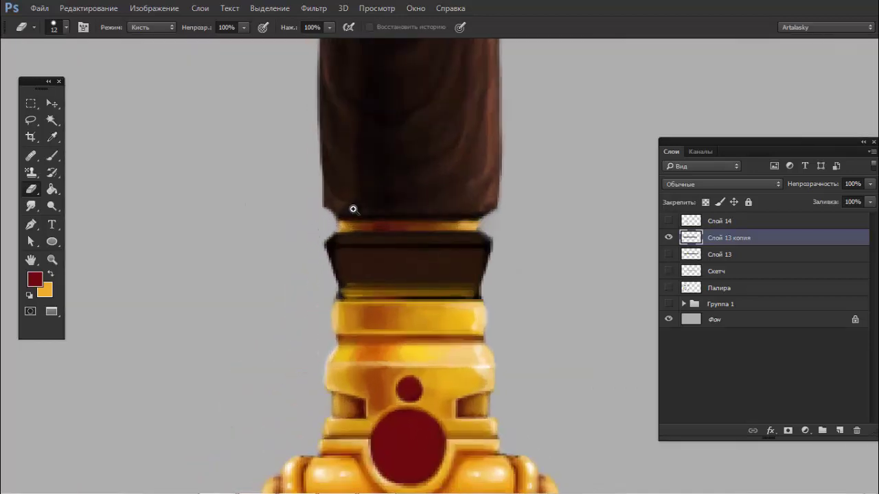
{"action": "key", "text": "bracketleft"}
{"action": "key", "text": "bracketleft"}
{"action": "key", "text": "bracketleft"}
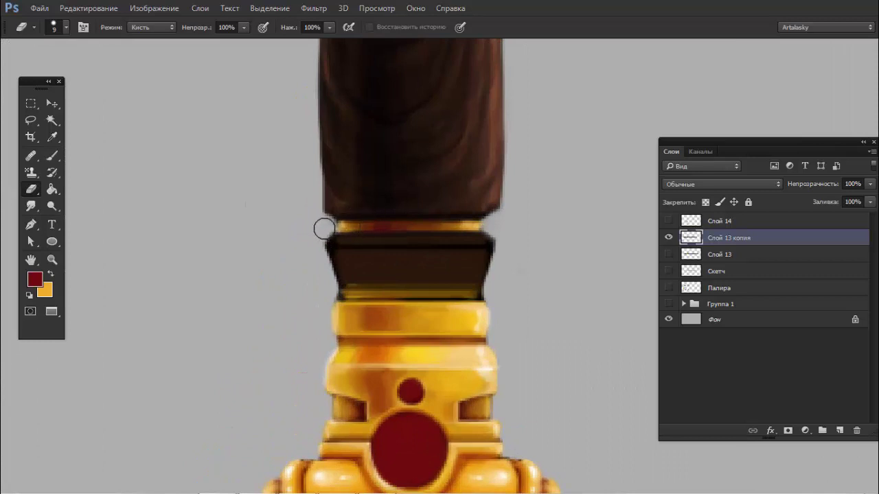
{"action": "key", "text": "bracketleft"}
{"action": "key", "text": "bracketleft"}
{"action": "left_click_drag", "start_coordinate": [384, 201], "coordinate": [334, 199]}
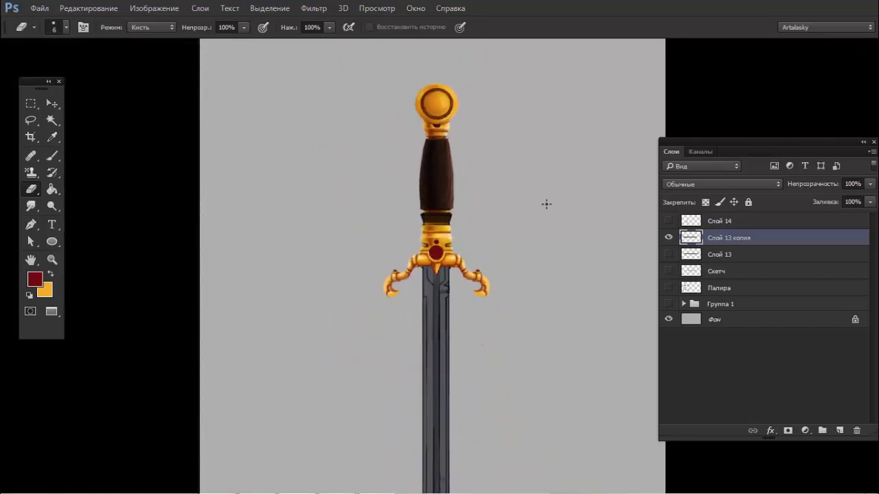
Step: Try a freehand selection around the pommel, then drop it
{"action": "mouse_move", "coordinate": [490, 272]}
{"action": "left_mouse_down"}
{"action": "mouse_move", "coordinate": [486, 186]}
{"action": "mouse_move", "coordinate": [505, 193]}
{"action": "left_mouse_up"}
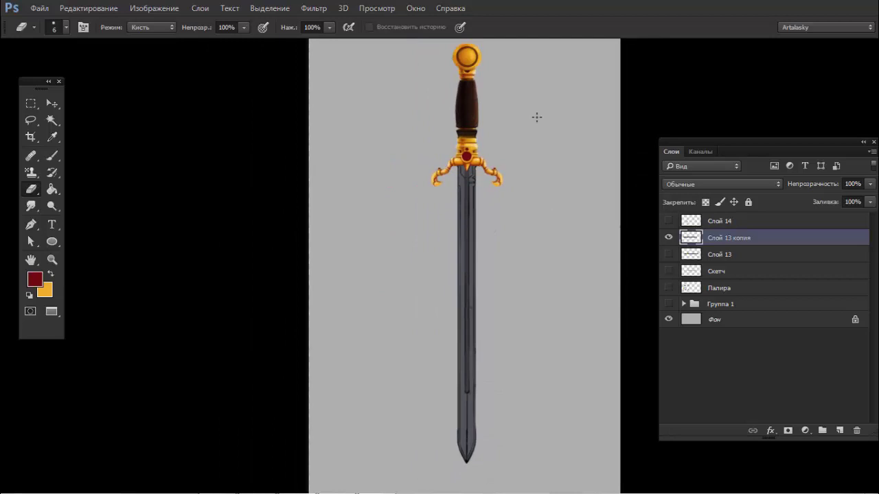
{"action": "left_click_drag", "start_coordinate": [505, 119], "coordinate": [487, 162]}
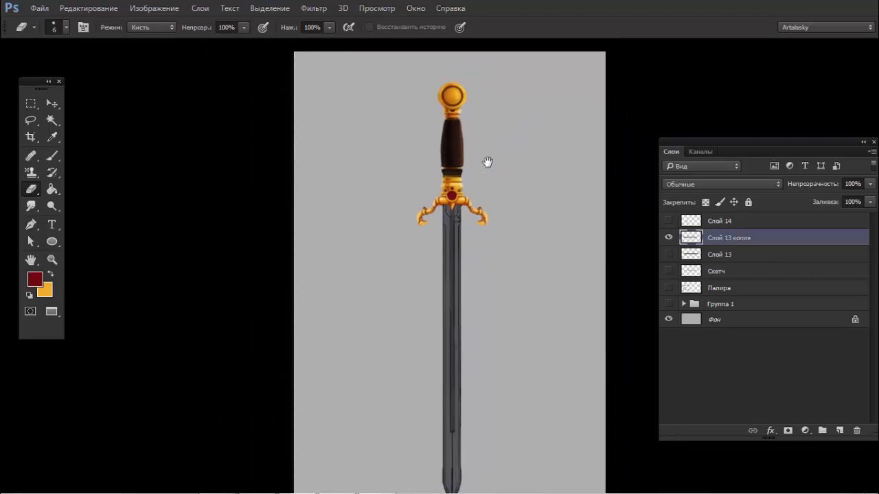
{"action": "key", "text": "l"}
{"action": "left_click_drag", "start_coordinate": [458, 75], "coordinate": [481, 128]}
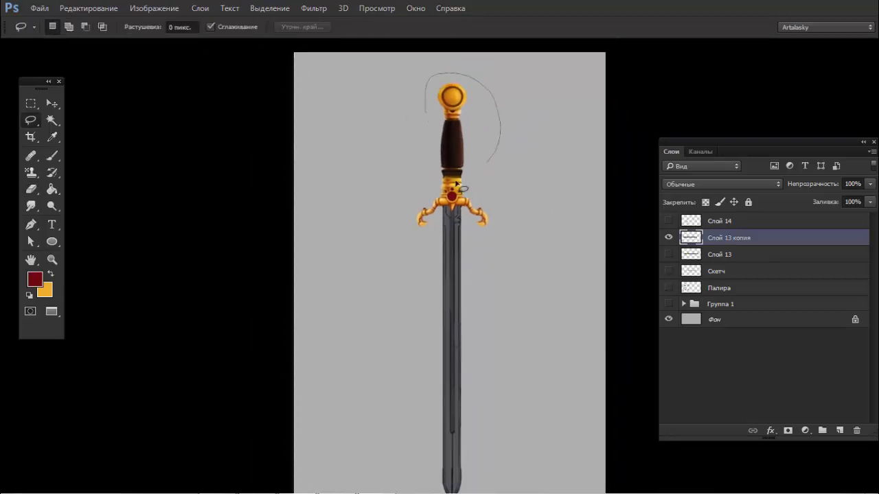
{"action": "left_click", "coordinate": [450, 139]}
{"action": "left_click_drag", "start_coordinate": [474, 121], "coordinate": [515, 111]}
{"action": "left_click", "coordinate": [516, 111]}
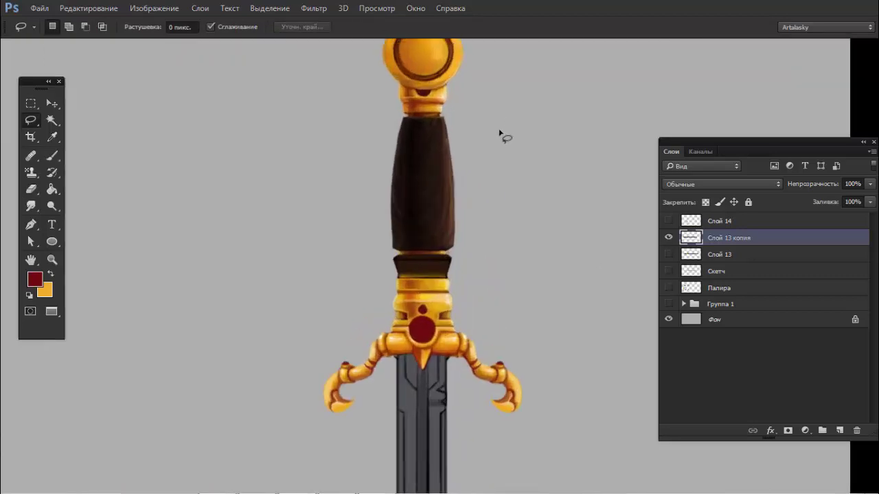
Step: Sketch a curve around the left guard, undo it, and add layer Слой 15
{"action": "key", "text": "b"}
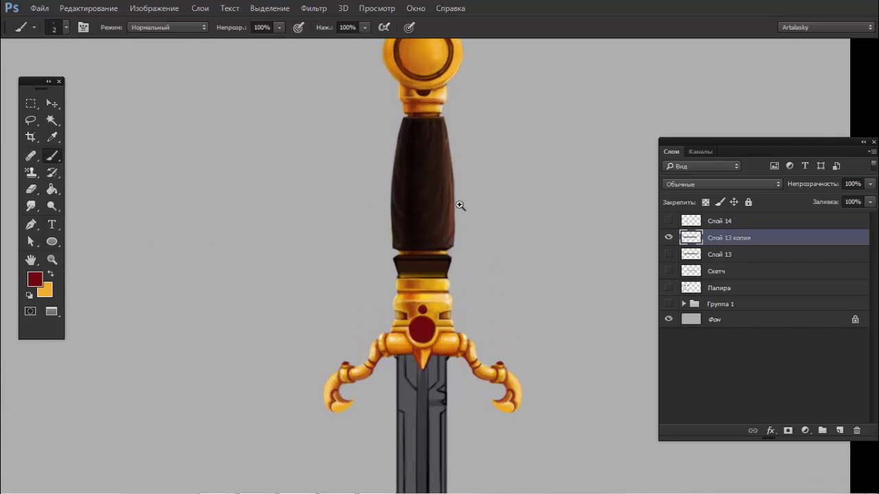
{"action": "left_click", "coordinate": [459, 205], "text": "alt"}
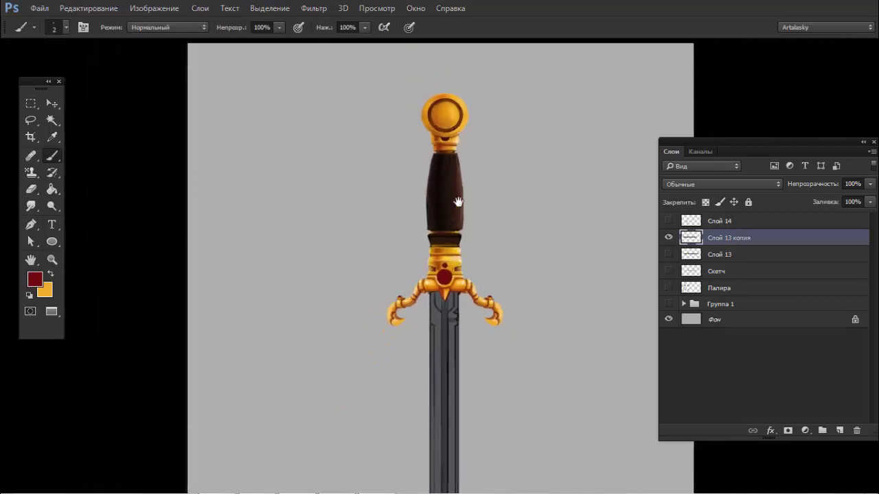
{"action": "scroll", "coordinate": [460, 206], "scroll_direction": "down", "scroll_amount": 3}
{"action": "left_click_drag", "start_coordinate": [464, 250], "coordinate": [466, 222]}
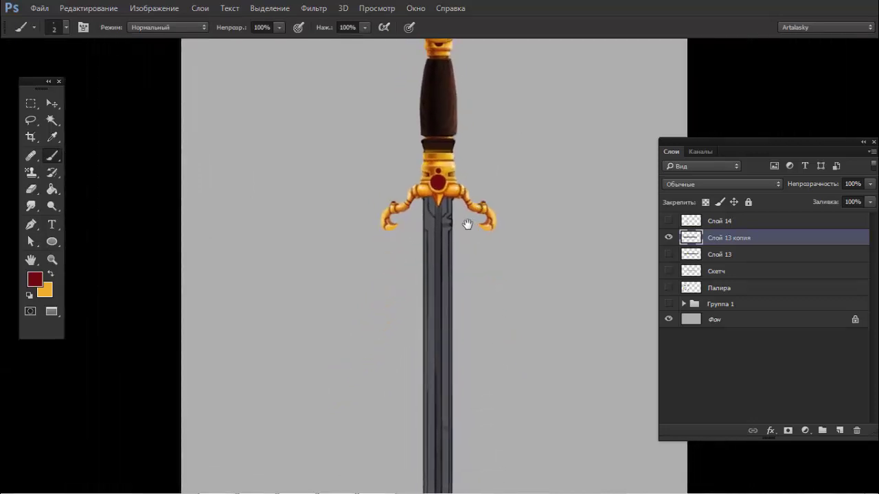
{"action": "mouse_move", "coordinate": [362, 234]}
{"action": "left_mouse_down"}
{"action": "mouse_move", "coordinate": [419, 188]}
{"action": "mouse_move", "coordinate": [477, 233]}
{"action": "left_mouse_up"}
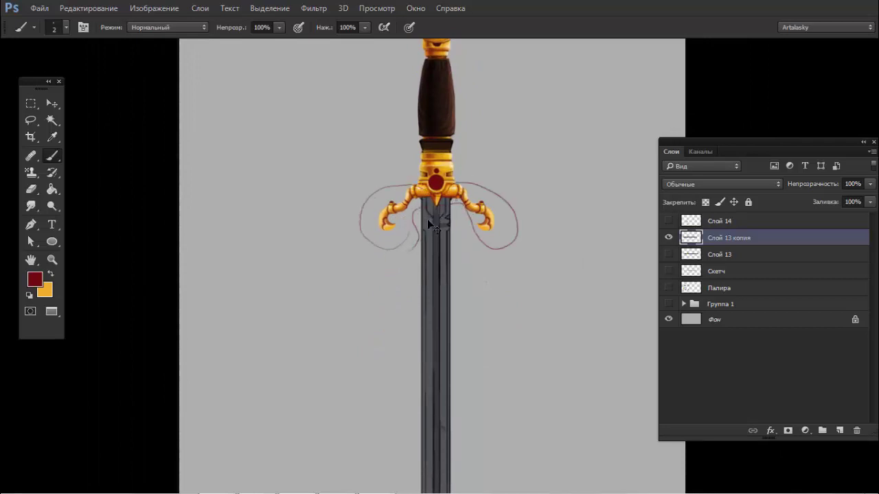
{"action": "key", "text": "ctrl+alt+z"}
{"action": "key", "text": "ctrl+alt+z"}
{"action": "key", "text": "ctrl+alt+z"}
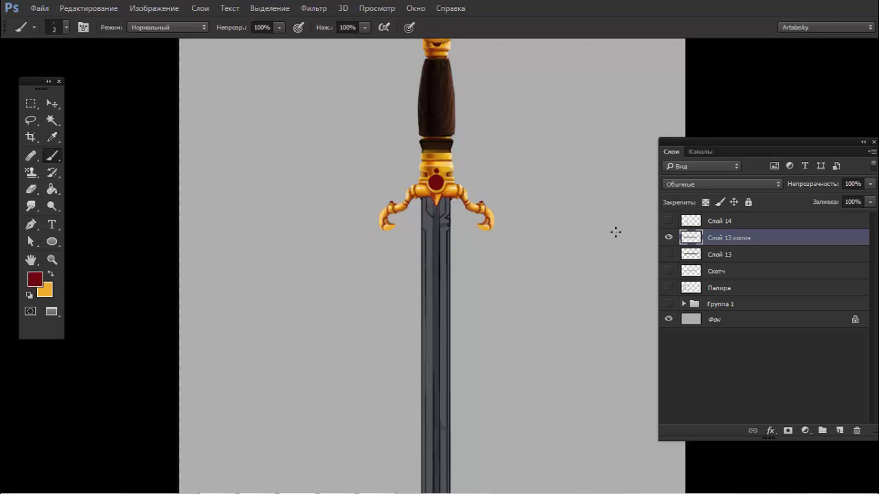
{"action": "left_click", "coordinate": [839, 430]}
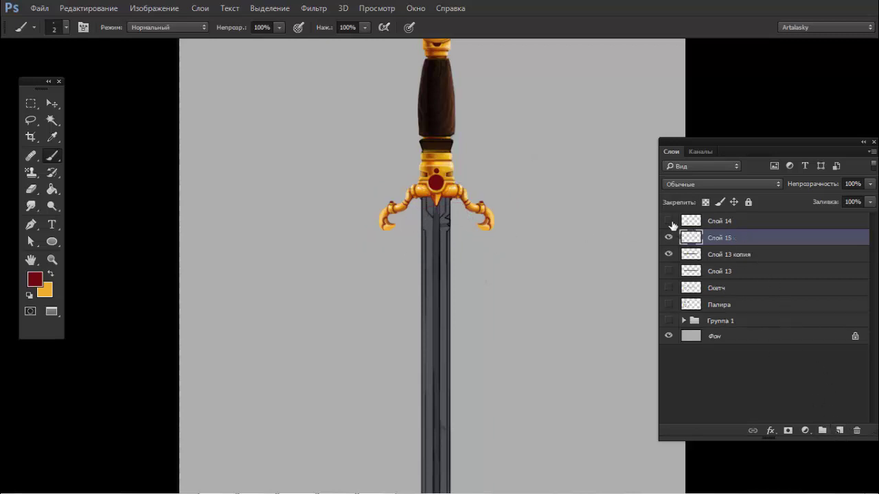
Step: Remove the Слой 14 layer
{"action": "left_click", "coordinate": [669, 221]}
{"action": "left_click", "coordinate": [670, 222]}
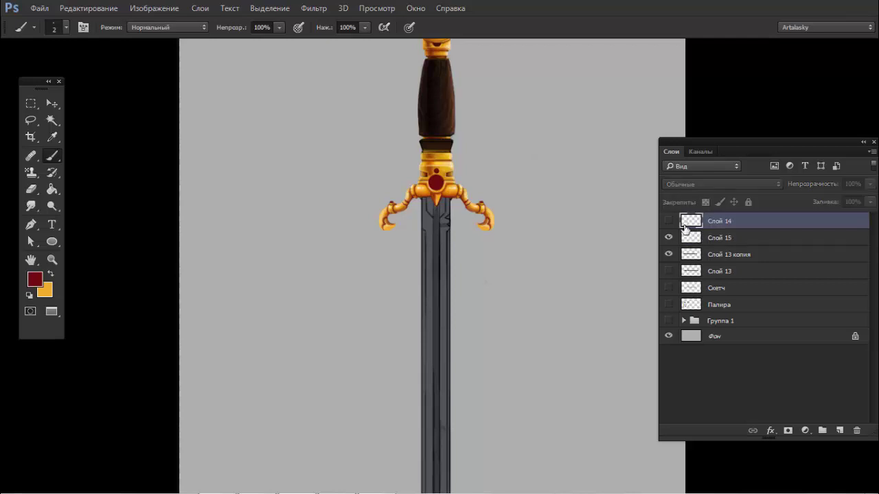
{"action": "key", "text": "ctrl+e"}
Step: Show the Палитра palette layer and sample a light blue-grey from its blobs
{"action": "left_click", "coordinate": [669, 288]}
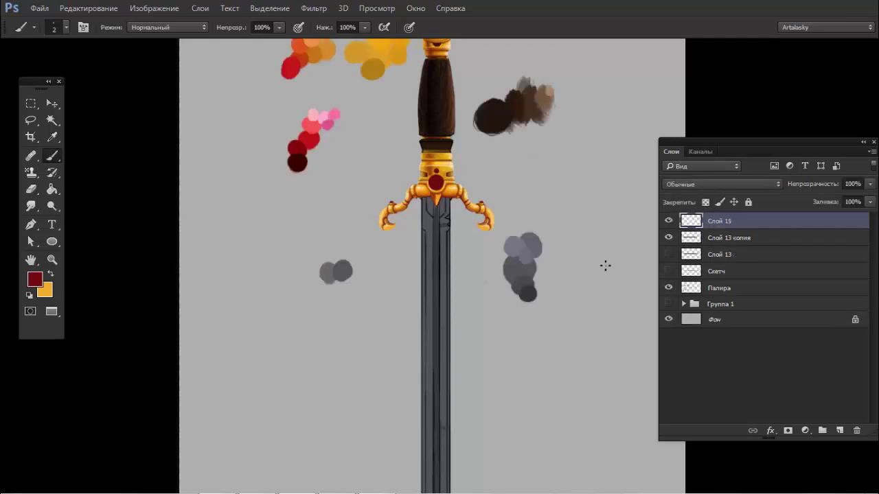
{"action": "left_click", "coordinate": [517, 269], "text": "alt"}
{"action": "scroll", "coordinate": [467, 229], "scroll_direction": "up", "scroll_amount": 3}
{"action": "scroll", "coordinate": [466, 229], "scroll_direction": "up", "scroll_amount": 1}
{"action": "left_click", "coordinate": [587, 255], "text": "alt"}
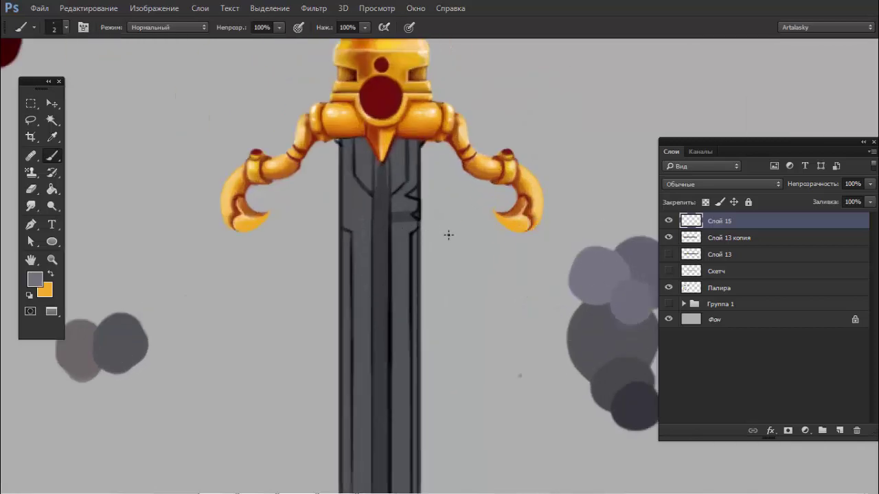
{"action": "scroll", "coordinate": [396, 232], "scroll_direction": "down", "scroll_amount": 1}
{"action": "scroll", "coordinate": [426, 209], "scroll_direction": "down", "scroll_amount": 2}
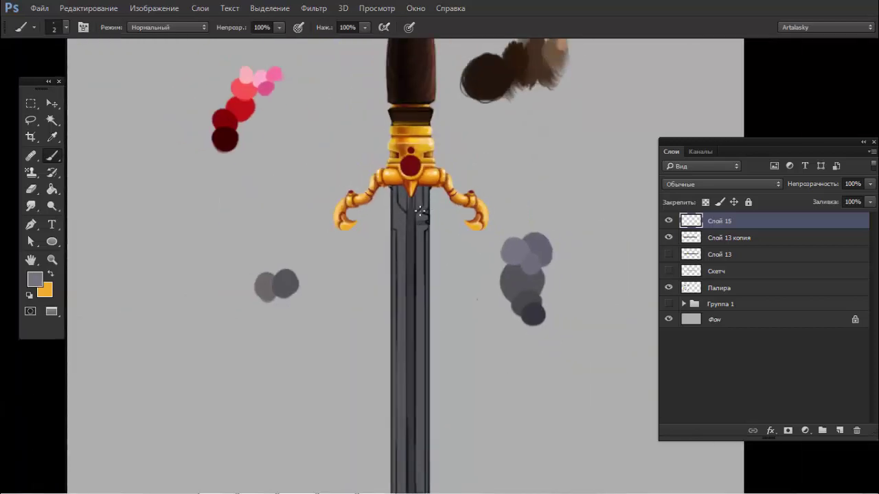
Step: Marquee-select the blade on Слой 13 копия, subtracting the guard area
{"action": "key", "text": "m"}
{"action": "left_click", "coordinate": [708, 237]}
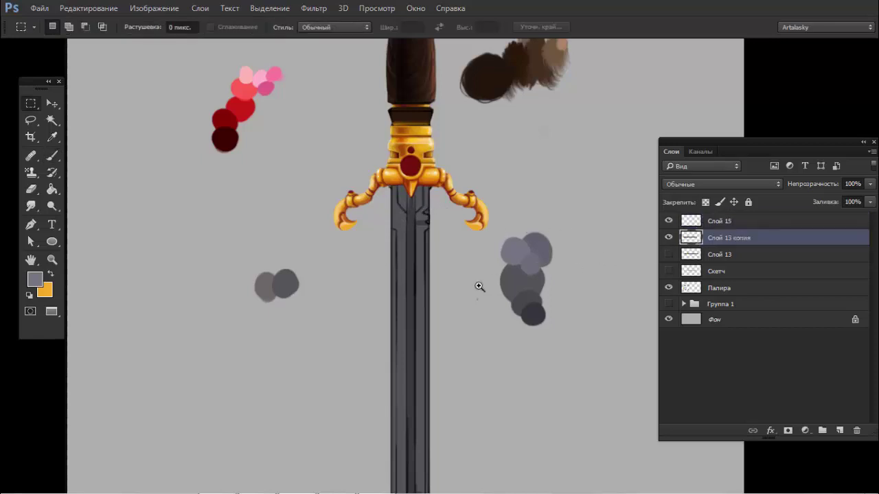
{"action": "scroll", "coordinate": [477, 289], "scroll_direction": "down", "scroll_amount": 2}
{"action": "scroll", "coordinate": [426, 270], "scroll_direction": "down", "scroll_amount": 1}
{"action": "scroll", "coordinate": [449, 323], "scroll_direction": "down", "scroll_amount": 2}
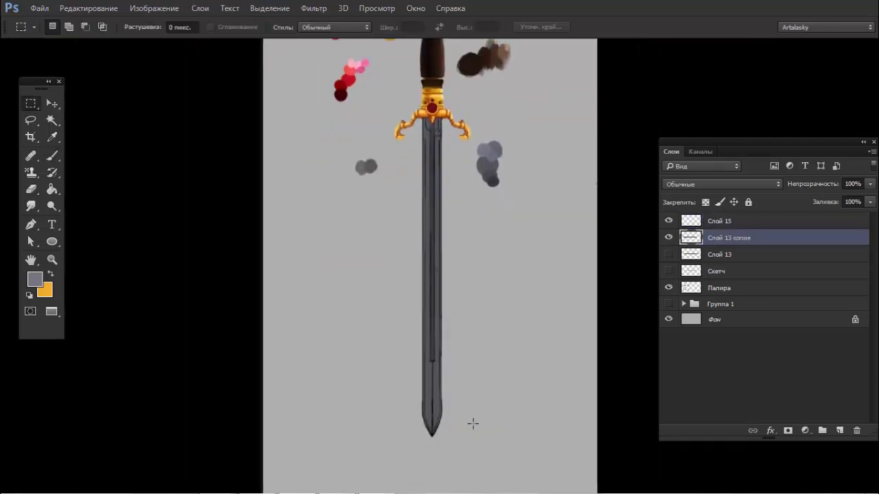
{"action": "left_click_drag", "start_coordinate": [473, 424], "coordinate": [417, 113]}
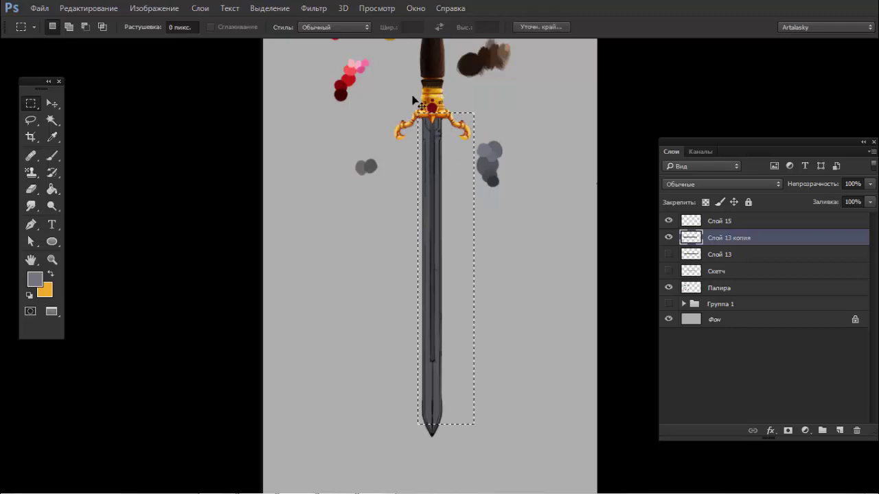
{"action": "scroll", "coordinate": [414, 102], "scroll_direction": "up", "scroll_amount": 3}
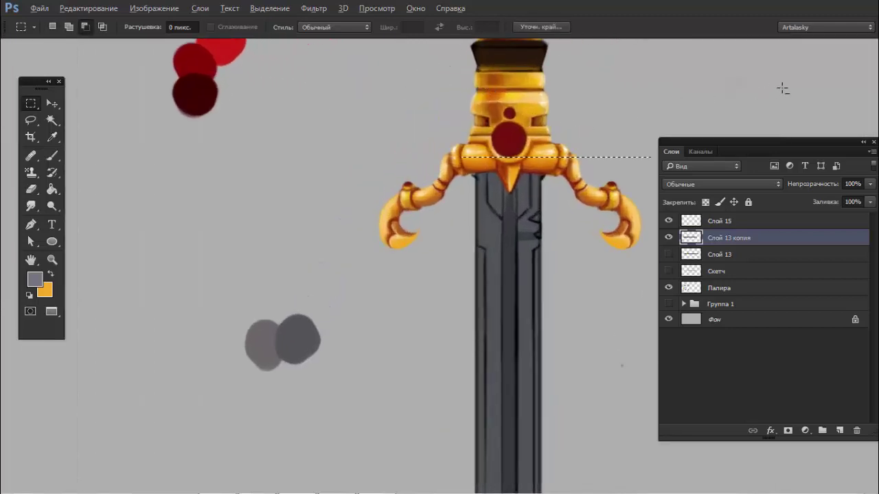
{"action": "mouse_move", "coordinate": [787, 86]}
{"action": "left_mouse_down"}
{"action": "mouse_move", "coordinate": [537, 283]}
{"action": "mouse_move", "coordinate": [541, 290]}
{"action": "left_mouse_up"}
{"action": "left_click_drag", "start_coordinate": [425, 113], "coordinate": [474, 242]}
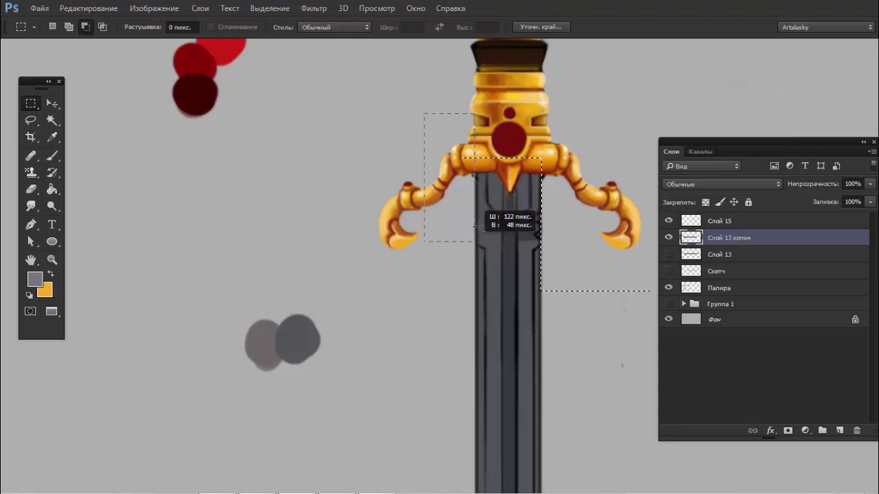
{"action": "left_click_drag", "start_coordinate": [402, 124], "coordinate": [597, 173]}
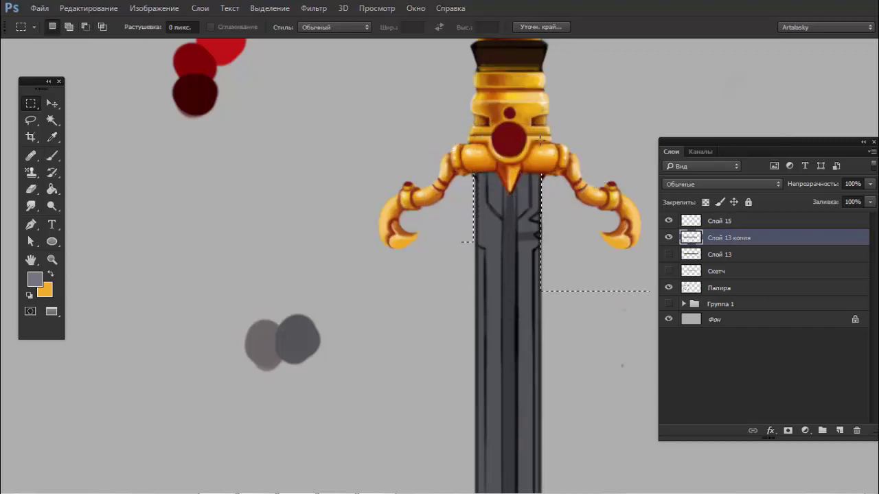
Step: Try Hue/Saturation Lightness -41 then -14 on the blade, cancel, and deselect
{"action": "key", "text": "ctrl+u"}
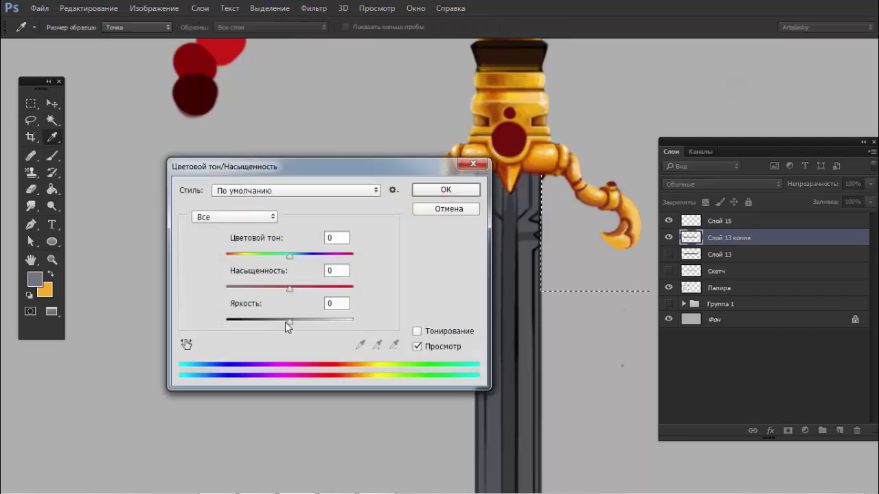
{"action": "left_click_drag", "start_coordinate": [284, 322], "coordinate": [263, 323]}
{"action": "key", "text": "ctrl+minus"}
{"action": "key", "text": "ctrl+minus"}
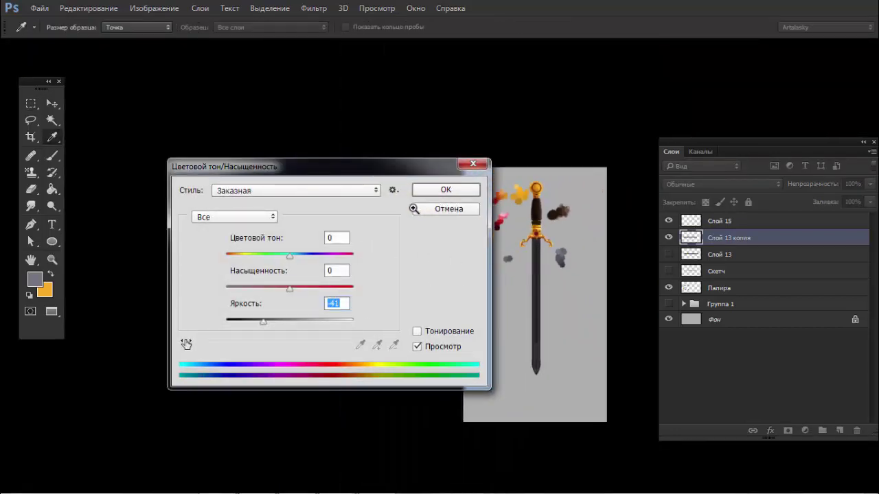
{"action": "key", "text": "ctrl+plus"}
{"action": "mouse_move", "coordinate": [263, 322]}
{"action": "left_mouse_down"}
{"action": "mouse_move", "coordinate": [318, 320]}
{"action": "mouse_move", "coordinate": [280, 328]}
{"action": "left_mouse_up"}
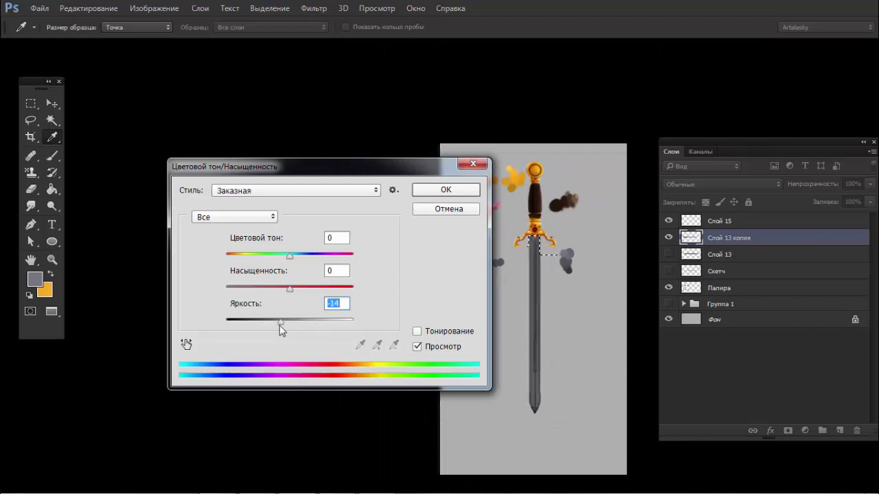
{"action": "left_click", "coordinate": [421, 211]}
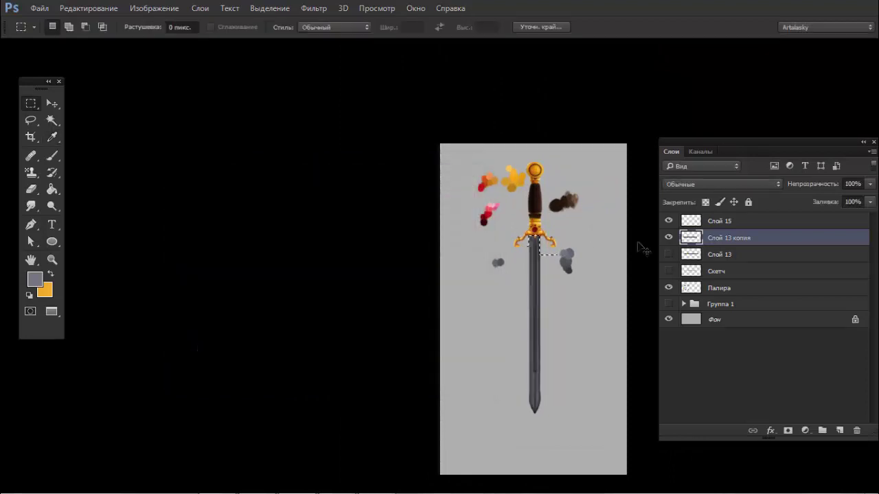
{"action": "key", "text": "ctrl+d"}
Step: Add a new empty layer and sample a grey from the palette blobs
{"action": "key", "text": "ctrl+shift+alt+n"}
{"action": "double_click", "coordinate": [719, 220]}
{"action": "key", "text": "ctrl+1"}
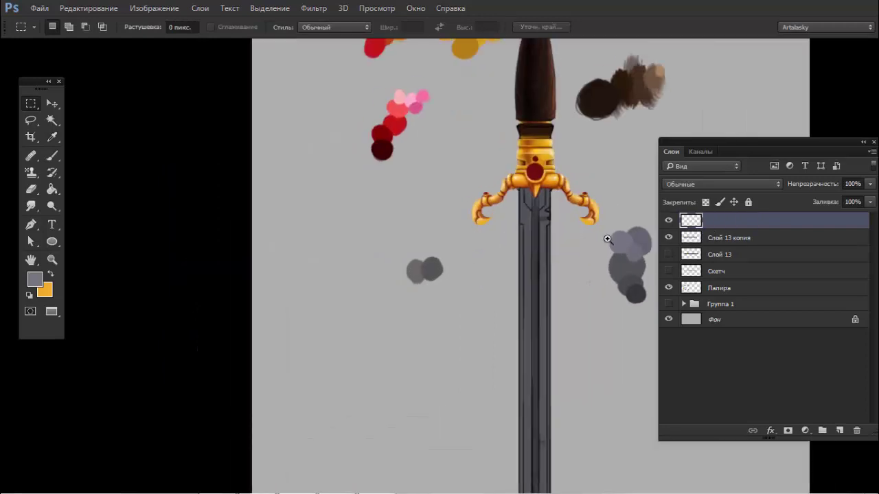
{"action": "key", "text": "b"}
{"action": "scroll", "coordinate": [607, 239], "scroll_direction": "up", "scroll_amount": 1}
{"action": "left_click_drag", "start_coordinate": [607, 239], "coordinate": [526, 226]}
{"action": "left_click", "coordinate": [526, 224], "text": "alt"}
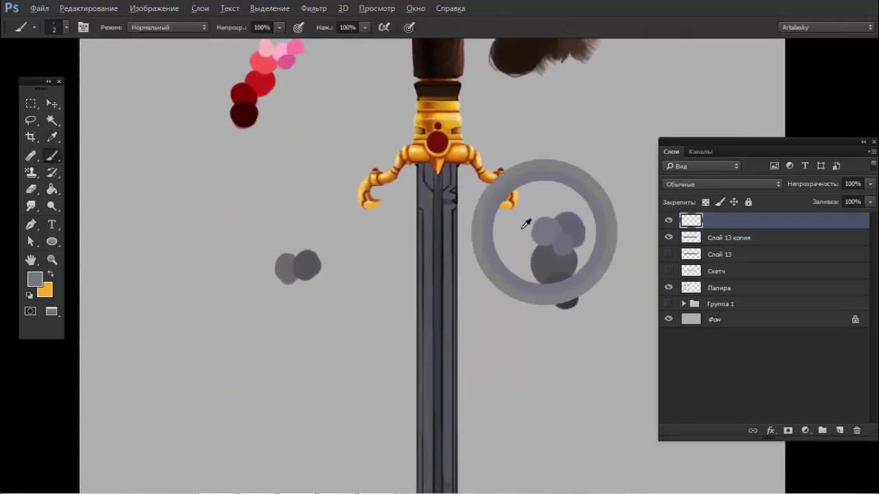
Step: Paint a dark line on the blade below the guard and test loading the sword outline
{"action": "scroll", "coordinate": [425, 199], "scroll_direction": "up", "scroll_amount": 2}
{"action": "right_click", "coordinate": [446, 193]}
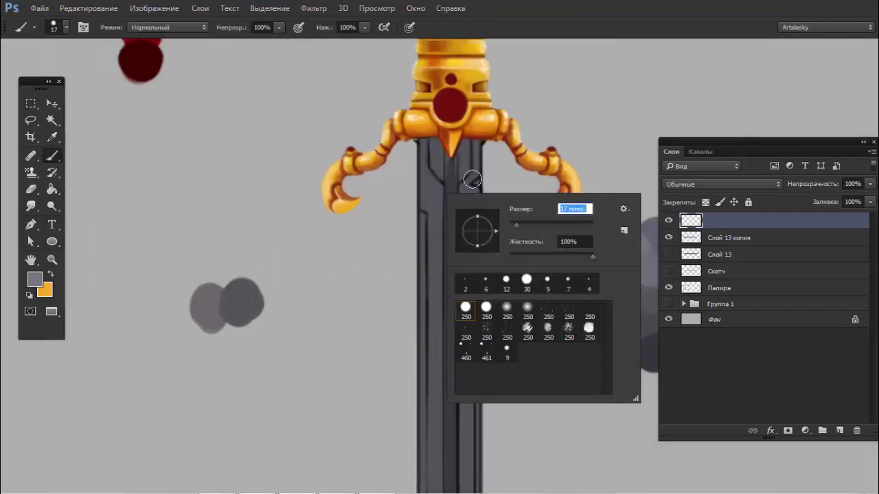
{"action": "left_click", "coordinate": [439, 155]}
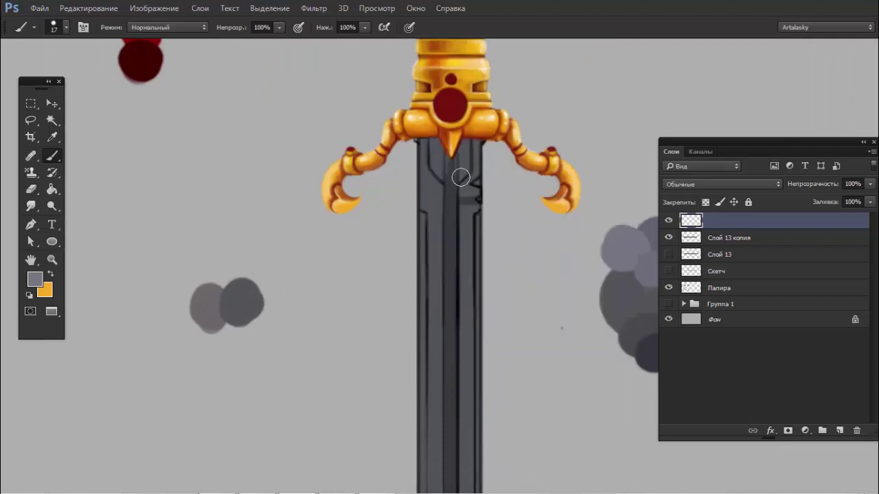
{"action": "left_click_drag", "start_coordinate": [460, 178], "coordinate": [450, 163]}
{"action": "left_click", "coordinate": [697, 239]}
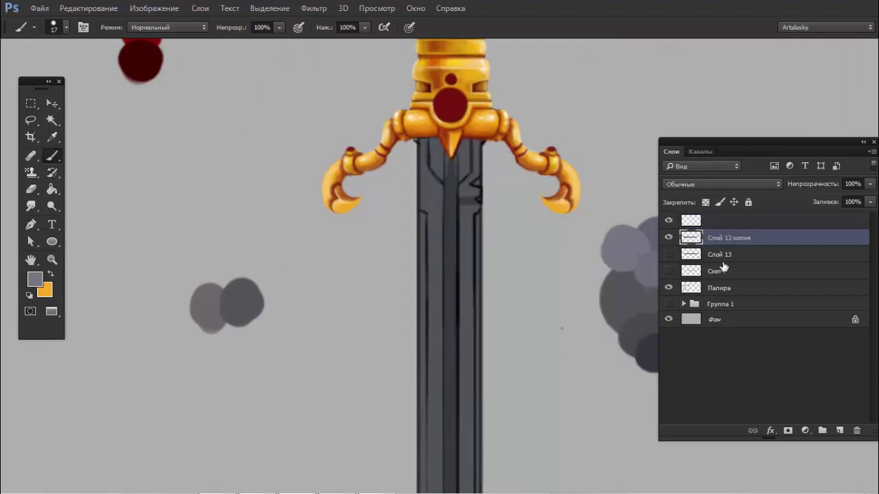
{"action": "left_click", "coordinate": [690, 240], "text": "ctrl"}
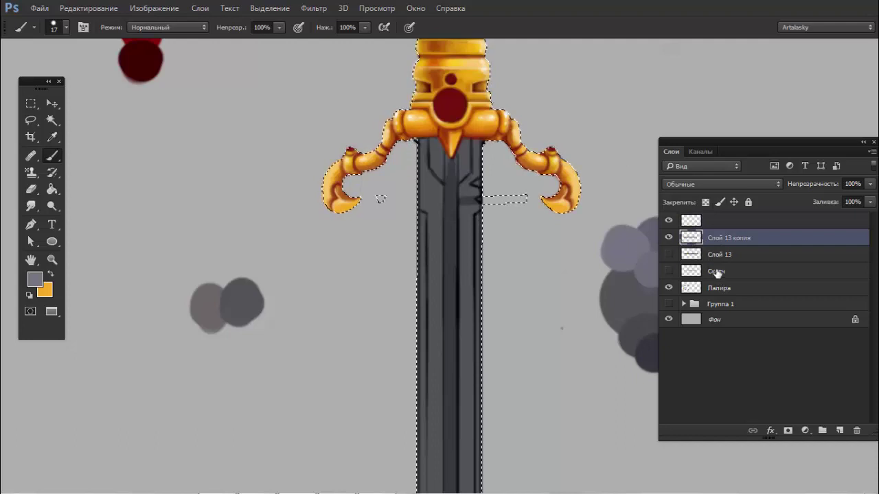
{"action": "key", "text": "ctrl+d"}
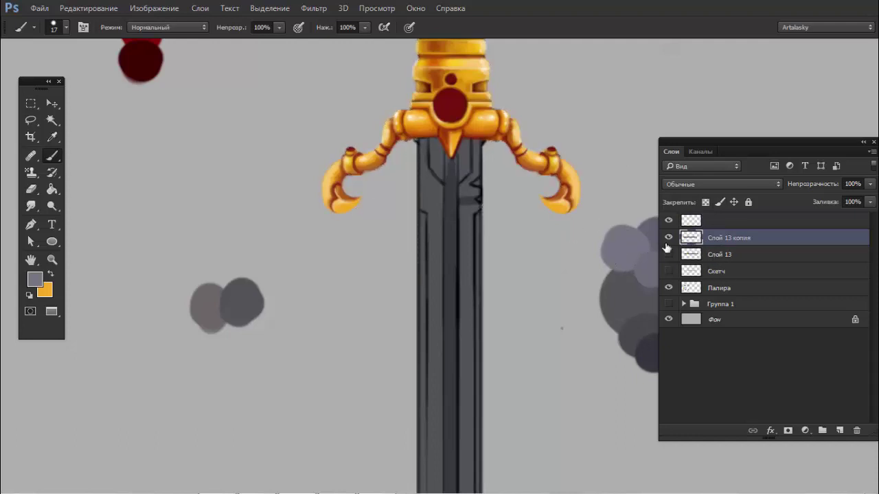
{"action": "key", "text": "e"}
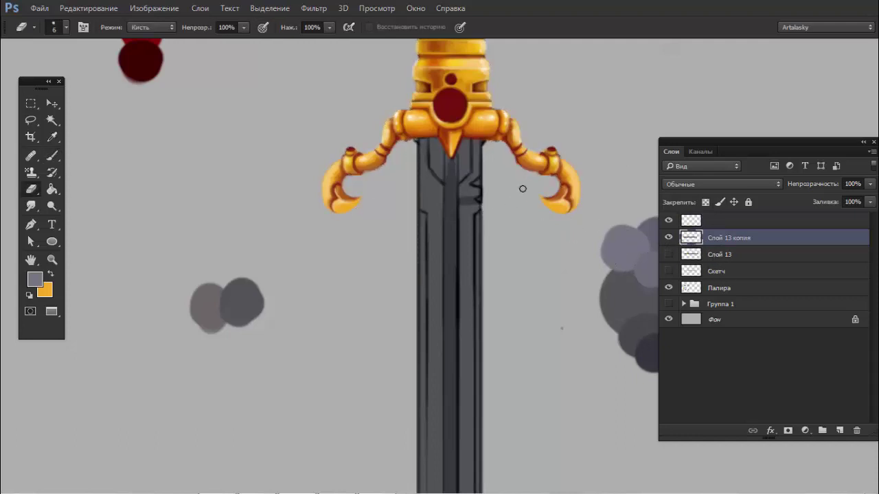
Step: Mask the top layer to the sword's outline loaded from Слой 13 копия
{"action": "left_click", "coordinate": [750, 221]}
{"action": "left_click", "coordinate": [692, 241], "text": "ctrl"}
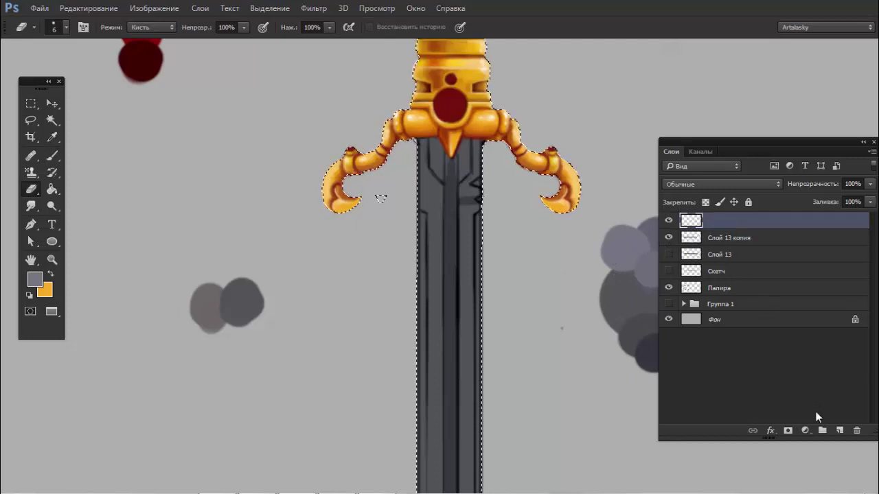
{"action": "left_click", "coordinate": [788, 431]}
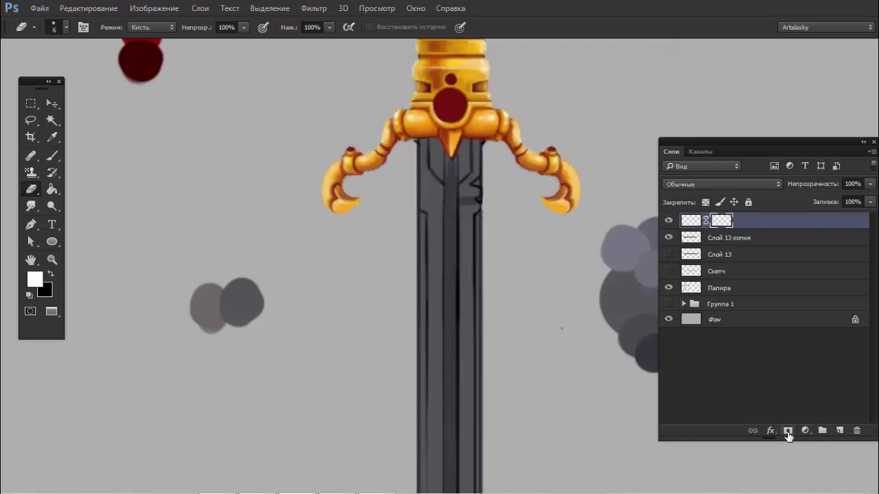
{"action": "key", "text": "b"}
{"action": "left_click", "coordinate": [700, 220]}
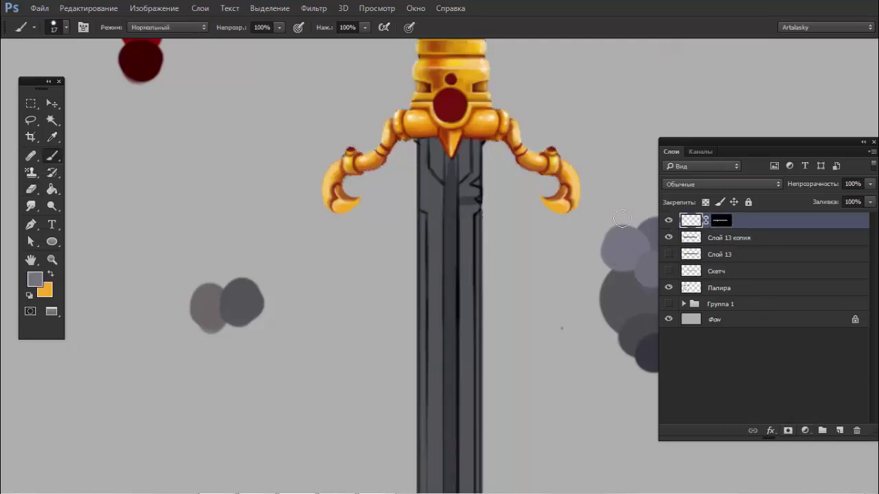
{"action": "left_click_drag", "start_coordinate": [488, 226], "coordinate": [396, 274]}
{"action": "key", "text": "ctrl+z"}
Step: Set the top layer's blend mode to Linear Dodge (Add)
{"action": "left_click", "coordinate": [721, 184]}
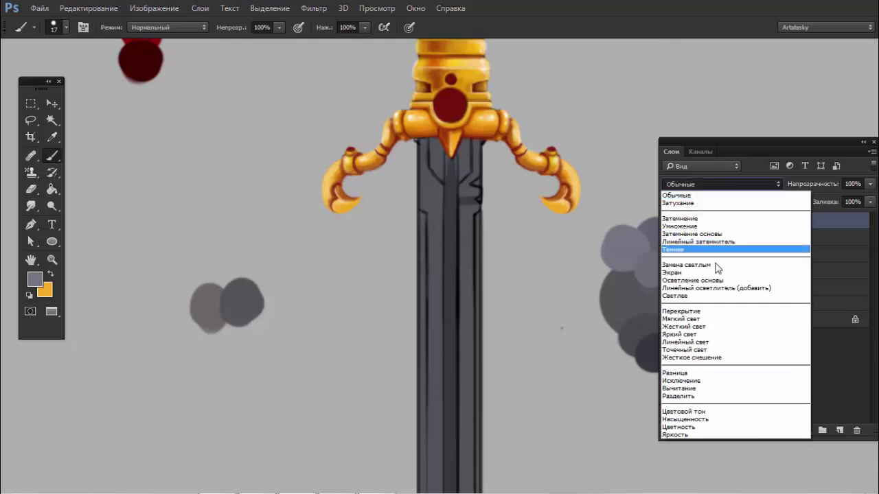
{"action": "left_click", "coordinate": [725, 288]}
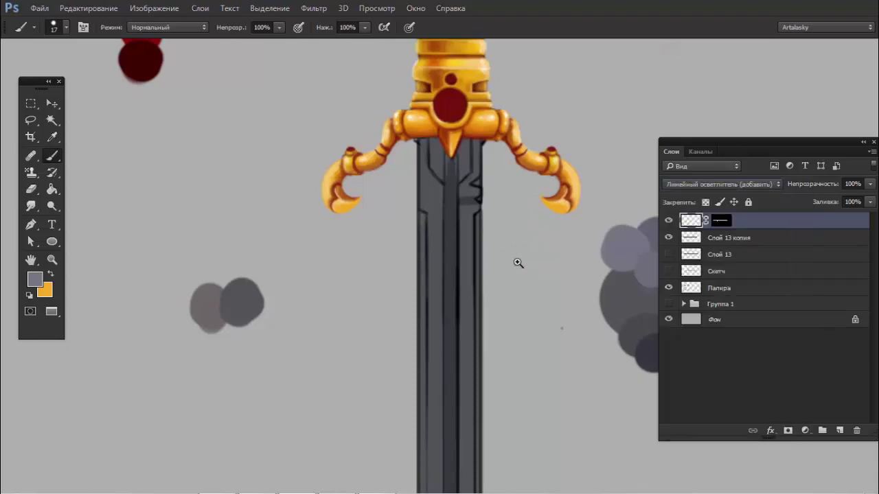
{"action": "scroll", "coordinate": [518, 261], "scroll_direction": "down", "scroll_amount": 2}
Step: Paint 30 px light highlight strokes down the blade's left side and centre
{"action": "left_click_drag", "start_coordinate": [542, 330], "coordinate": [539, 196]}
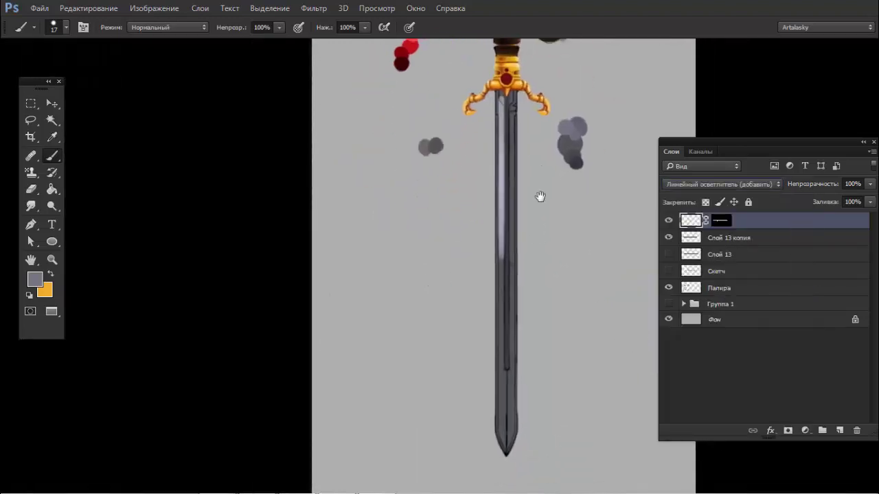
{"action": "right_click", "coordinate": [534, 218]}
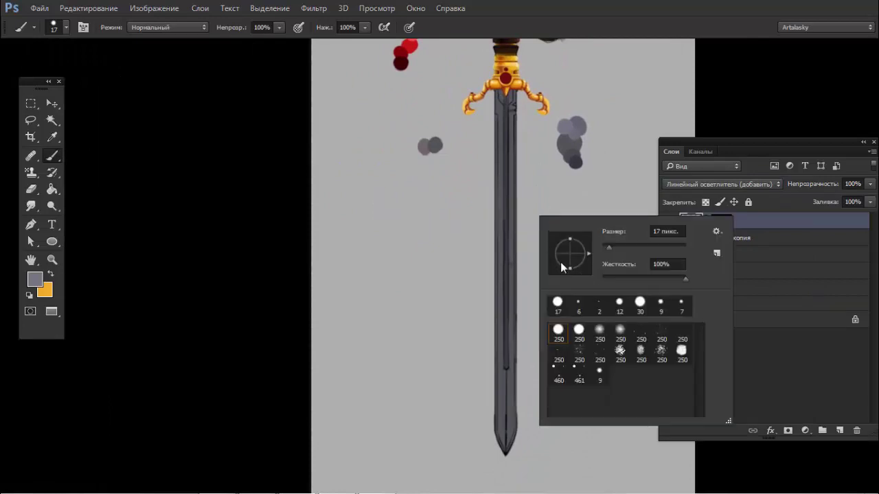
{"action": "left_click", "coordinate": [567, 194]}
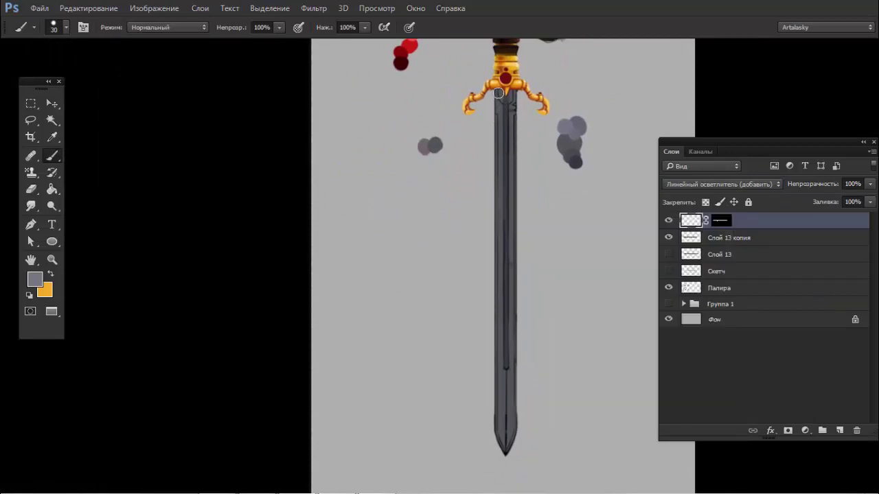
{"action": "left_click_drag", "start_coordinate": [498, 93], "coordinate": [499, 412]}
{"action": "scroll", "coordinate": [495, 385], "scroll_direction": "down", "scroll_amount": 1}
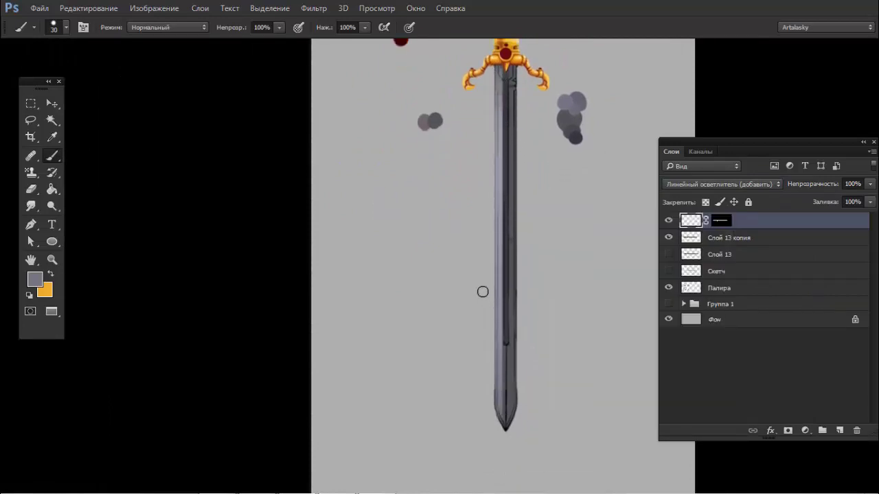
{"action": "left_click_drag", "start_coordinate": [515, 68], "coordinate": [507, 420]}
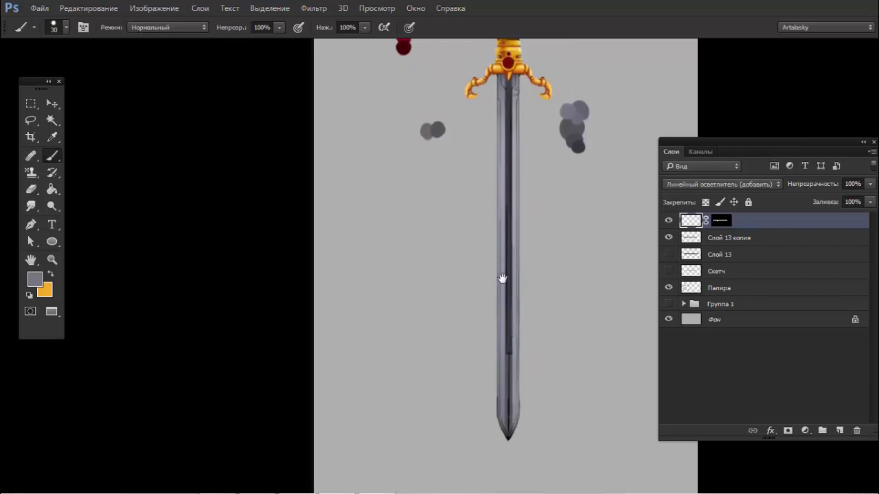
{"action": "left_click_drag", "start_coordinate": [504, 212], "coordinate": [501, 290]}
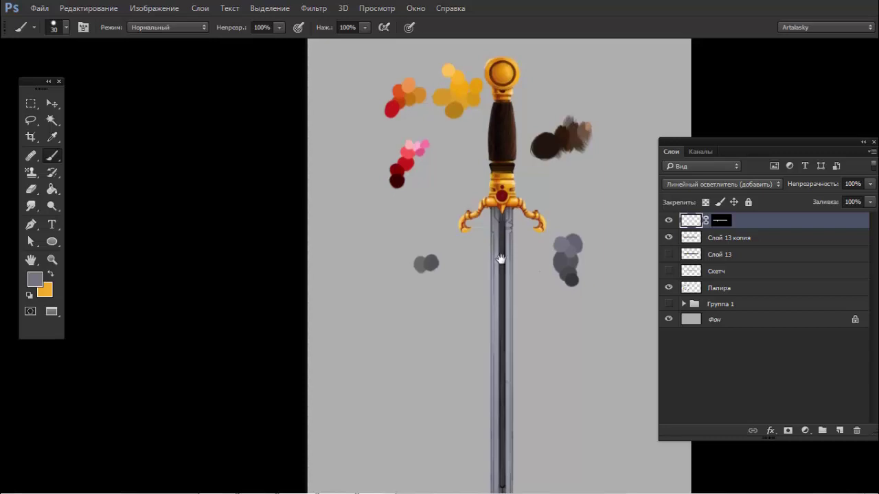
{"action": "left_click_drag", "start_coordinate": [502, 255], "coordinate": [516, 143]}
{"action": "mouse_move", "coordinate": [533, 257]}
{"action": "left_mouse_down"}
{"action": "mouse_move", "coordinate": [575, 348]}
{"action": "mouse_move", "coordinate": [587, 334]}
{"action": "left_mouse_up"}
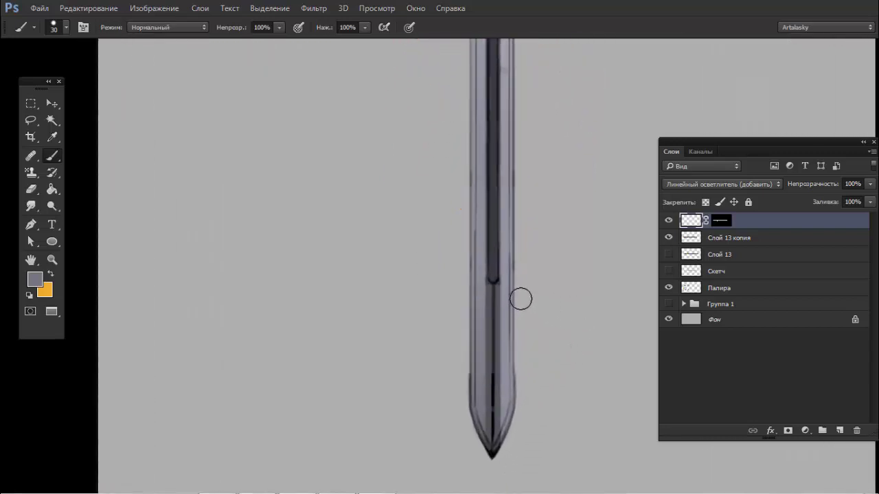
{"action": "scroll", "coordinate": [493, 299], "scroll_direction": "down", "scroll_amount": 1}
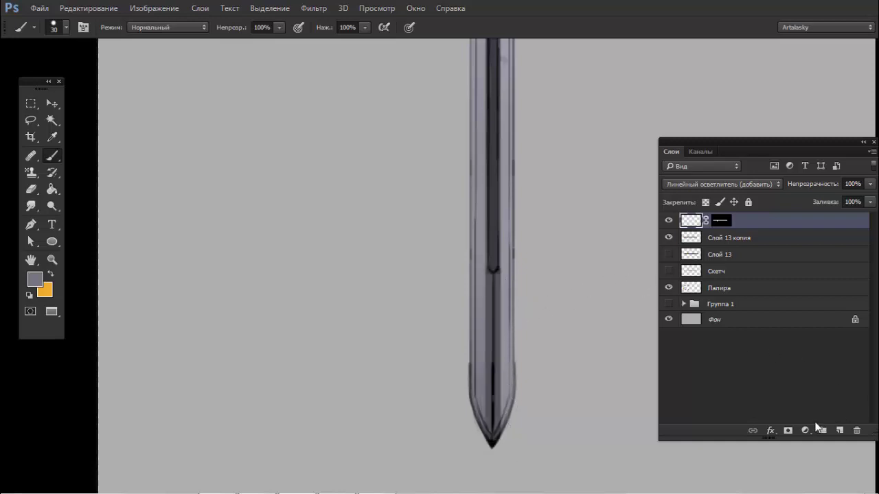
Step: Add new layer Слой 14 on top and test a grey stroke on the blade, undoing it
{"action": "left_click", "coordinate": [837, 429]}
{"action": "left_click", "coordinate": [492, 293], "text": "alt"}
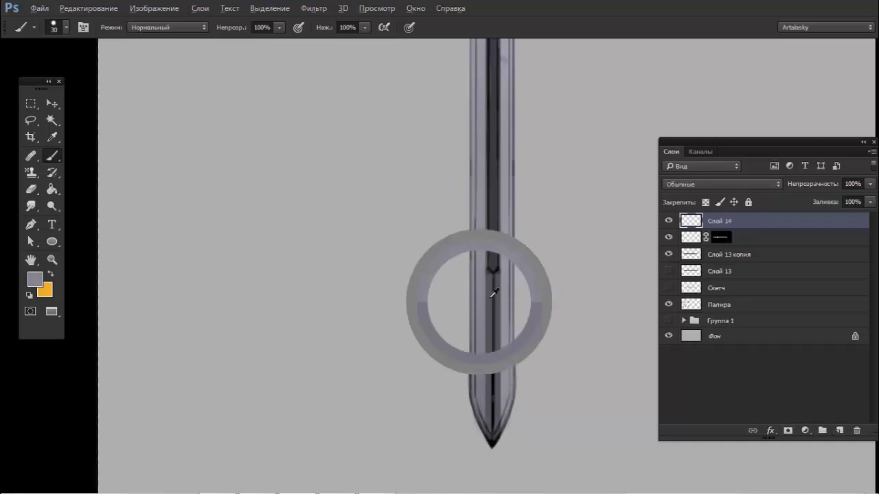
{"action": "left_click_drag", "start_coordinate": [490, 286], "coordinate": [492, 337]}
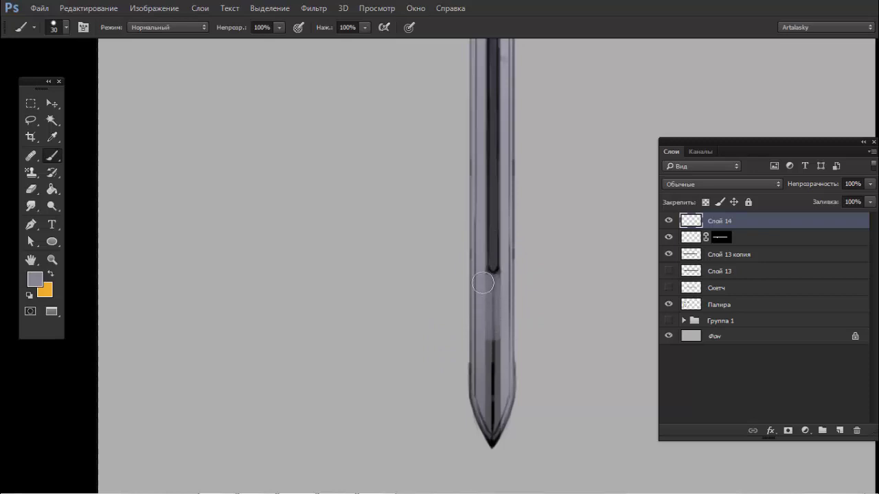
{"action": "key", "text": "ctrl+z"}
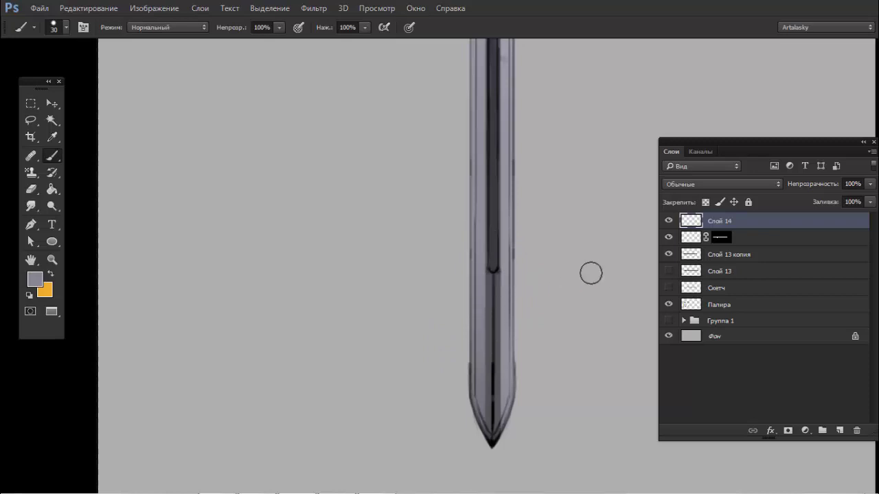
Step: Choose a new colour, shrink the brush, and sample dark grey from the palette blobs
{"action": "left_click_drag", "start_coordinate": [529, 290], "coordinate": [467, 277]}
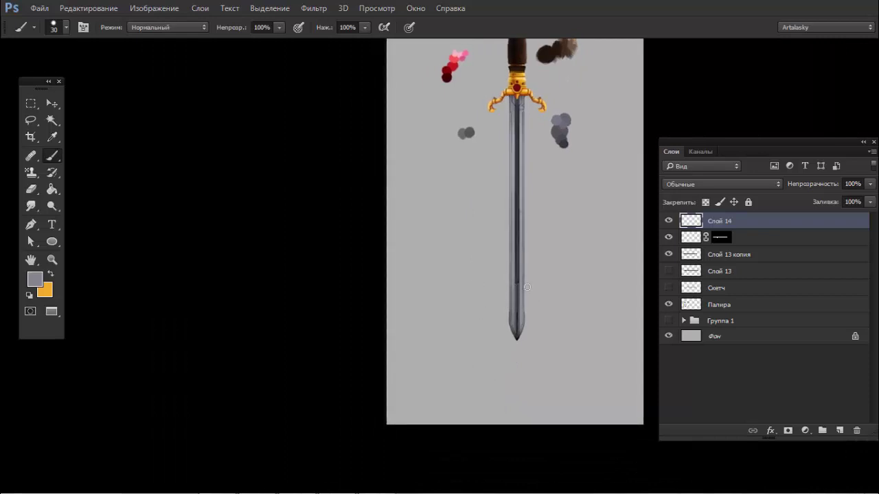
{"action": "mouse_move", "coordinate": [518, 286]}
{"action": "left_mouse_down"}
{"action": "mouse_move", "coordinate": [553, 280]}
{"action": "mouse_move", "coordinate": [553, 272]}
{"action": "mouse_move", "coordinate": [536, 336]}
{"action": "left_mouse_up"}
{"action": "scroll", "coordinate": [536, 335], "scroll_direction": "up", "scroll_amount": 1}
{"action": "left_click_drag", "start_coordinate": [543, 285], "coordinate": [598, 89]}
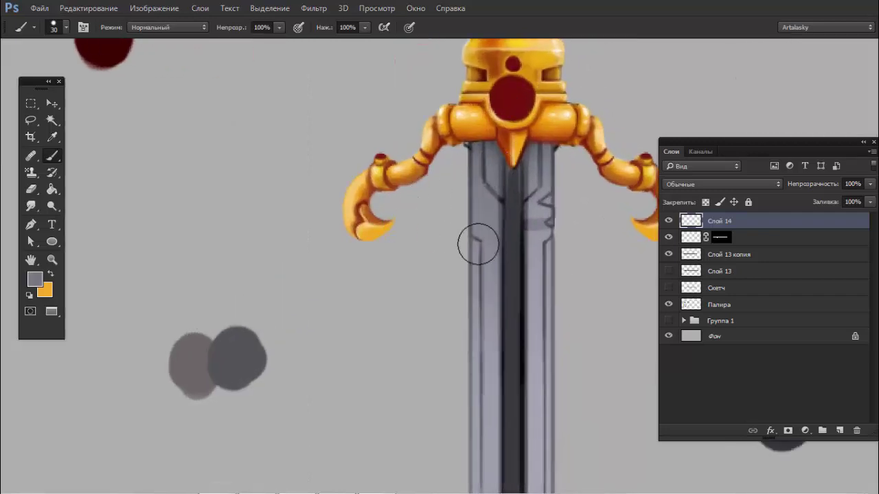
{"action": "left_click_drag", "start_coordinate": [477, 243], "coordinate": [287, 206]}
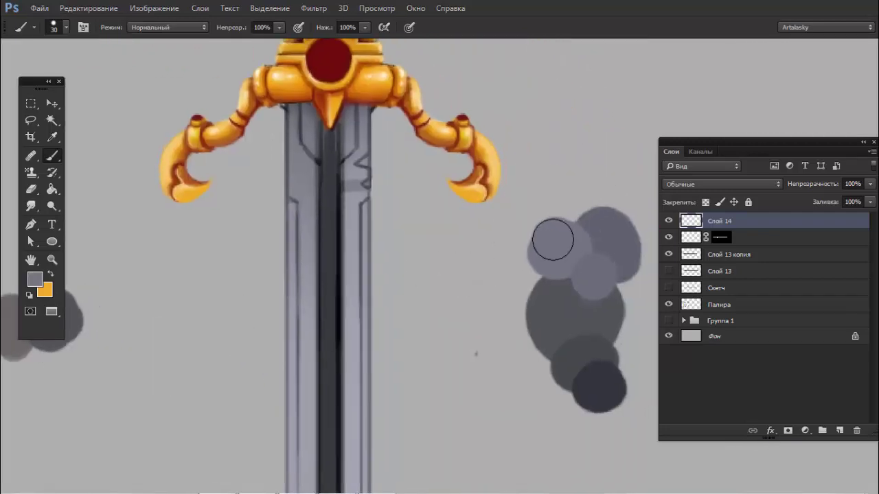
{"action": "key", "text": "F6"}
{"action": "left_click_drag", "start_coordinate": [118, 300], "coordinate": [50, 337]}
{"action": "key", "text": "F6"}
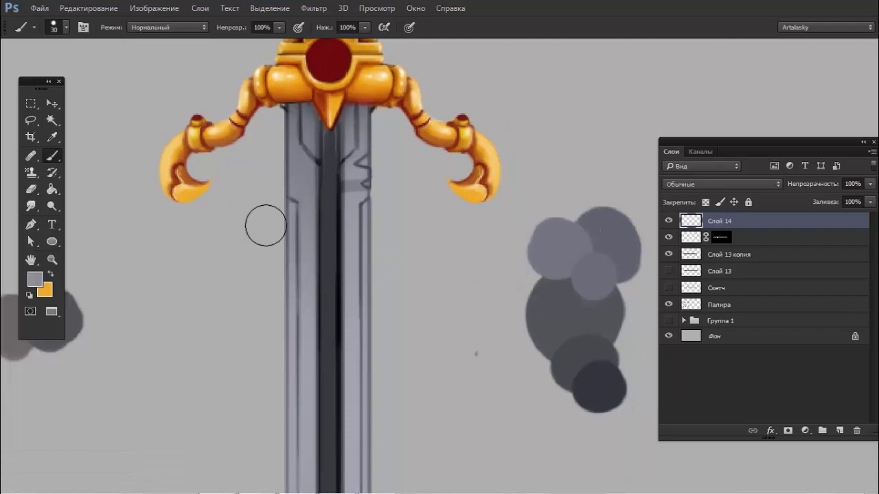
{"action": "key", "text": "bracketleft"}
{"action": "key", "text": "bracketleft"}
{"action": "key", "text": "bracketleft"}
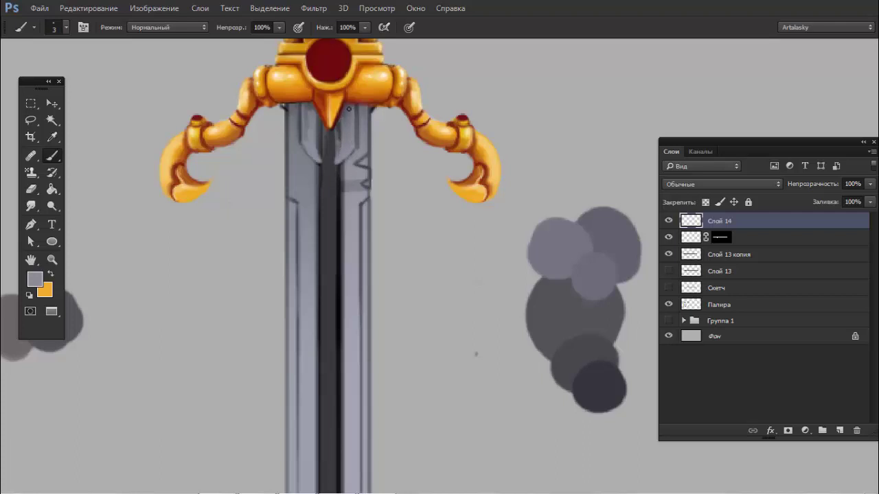
{"action": "key", "text": "x"}
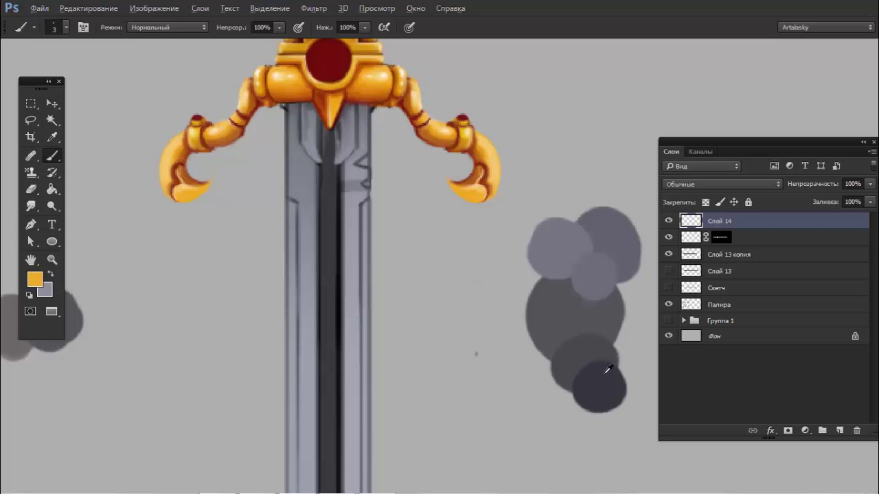
{"action": "left_click", "coordinate": [610, 388], "text": "alt"}
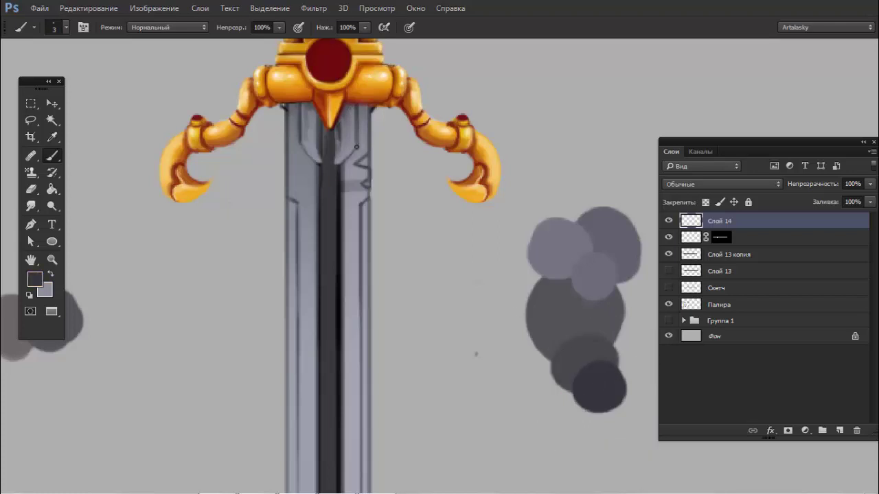
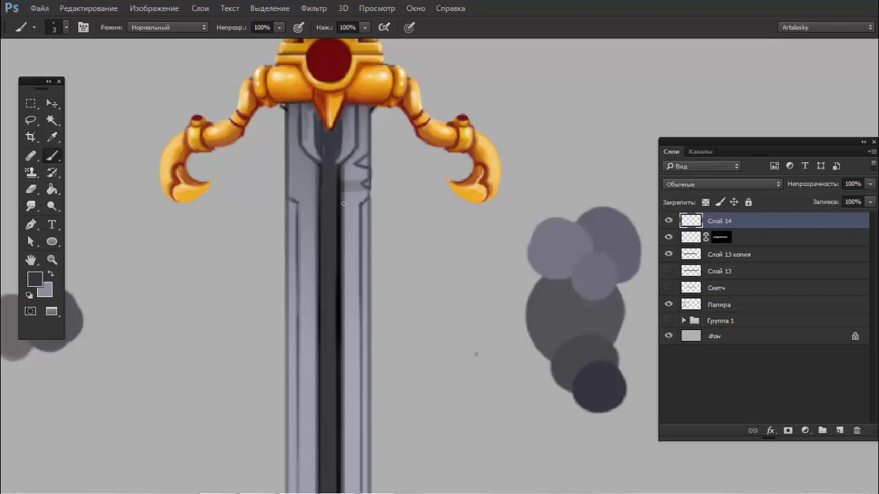
Step: Sample the dark stripe and extend it up to the guard, comparing with Слой 14 hidden
{"action": "left_click", "coordinate": [339, 227], "text": "alt"}
{"action": "left_click_drag", "start_coordinate": [336, 157], "coordinate": [340, 115]}
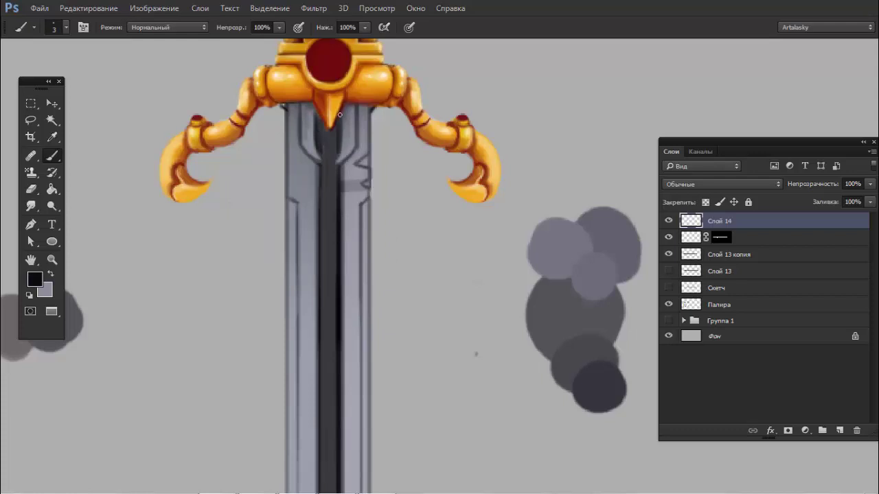
{"action": "scroll", "coordinate": [348, 177], "scroll_direction": "down", "scroll_amount": 5}
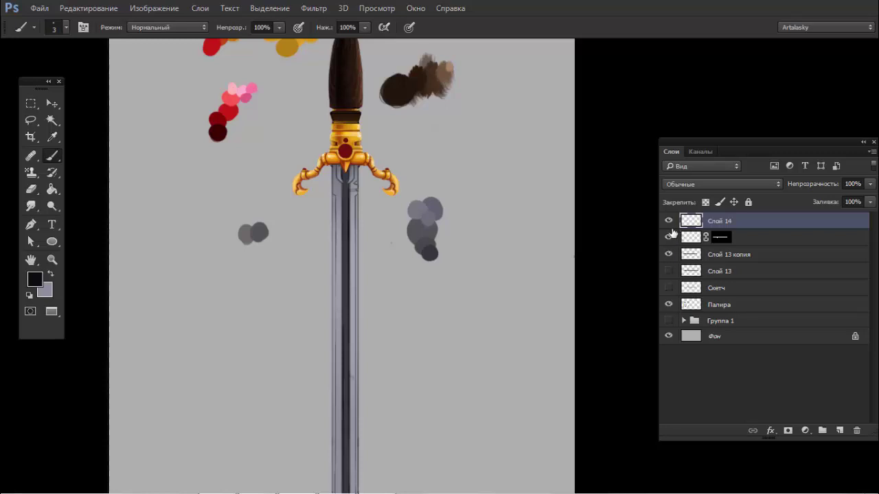
{"action": "left_click", "coordinate": [668, 220]}
{"action": "left_click", "coordinate": [668, 220]}
Step: Sample grey from the grey colour blob as the next painting colour
{"action": "scroll", "coordinate": [341, 189], "scroll_direction": "up", "scroll_amount": 5}
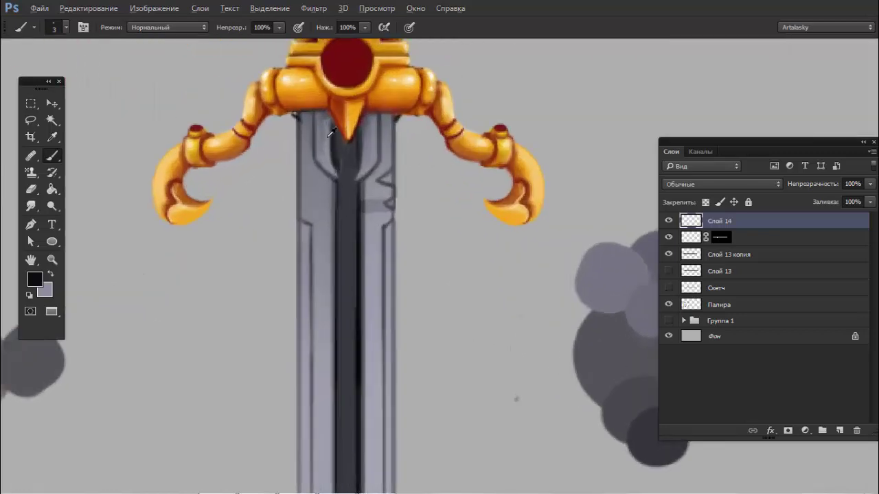
{"action": "left_click", "coordinate": [610, 269], "text": "alt"}
{"action": "key", "text": "F6"}
Step: Lighten the painting colour to a pale lavender in the Color panel
{"action": "left_click_drag", "start_coordinate": [59, 323], "coordinate": [53, 307]}
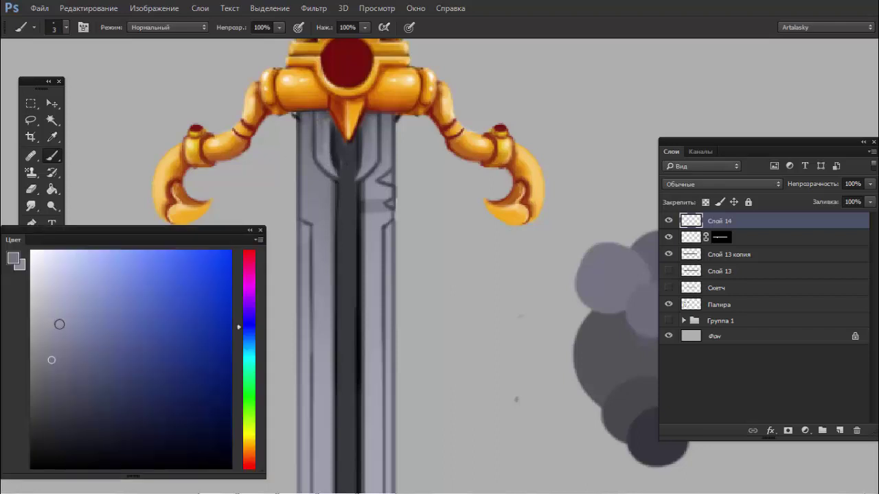
{"action": "key", "text": "F6"}
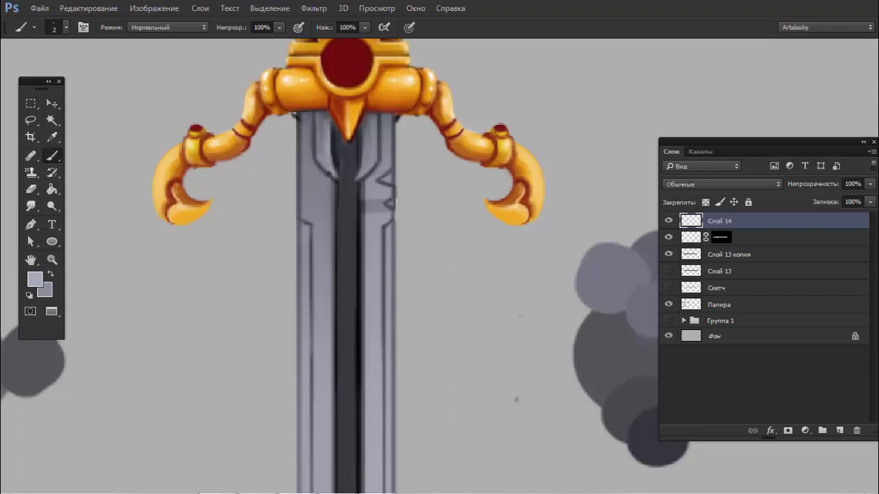
{"action": "key", "text": "F6"}
{"action": "left_click", "coordinate": [110, 273]}
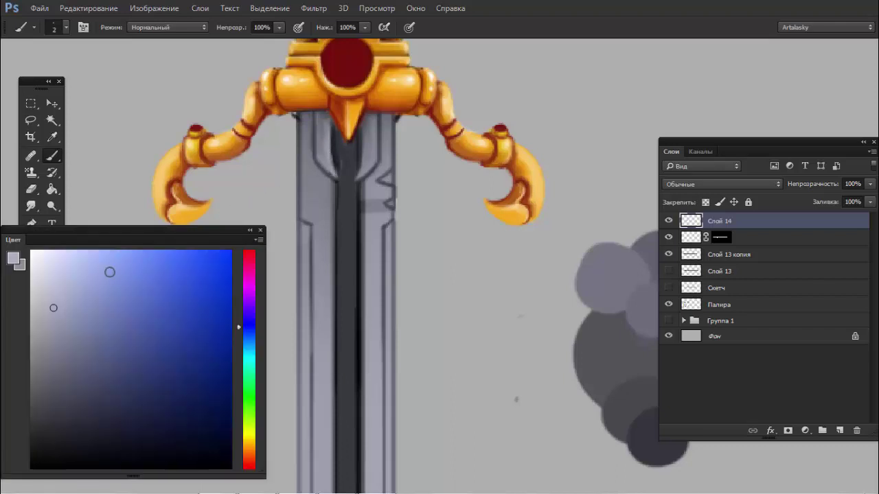
{"action": "left_click_drag", "start_coordinate": [63, 280], "coordinate": [57, 281]}
{"action": "key", "text": "F6"}
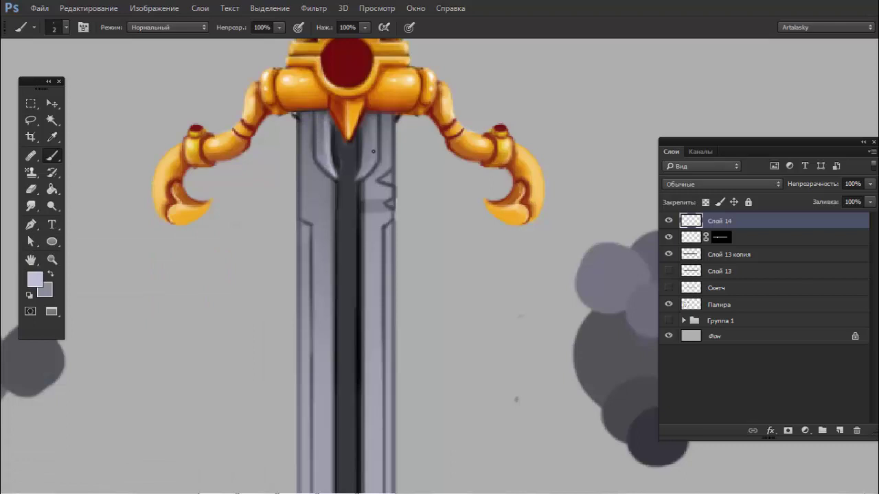
Step: Paint thin lavender highlights on the inner bevels, then a near-black stroke down the centre
{"action": "left_click_drag", "start_coordinate": [376, 136], "coordinate": [374, 154]}
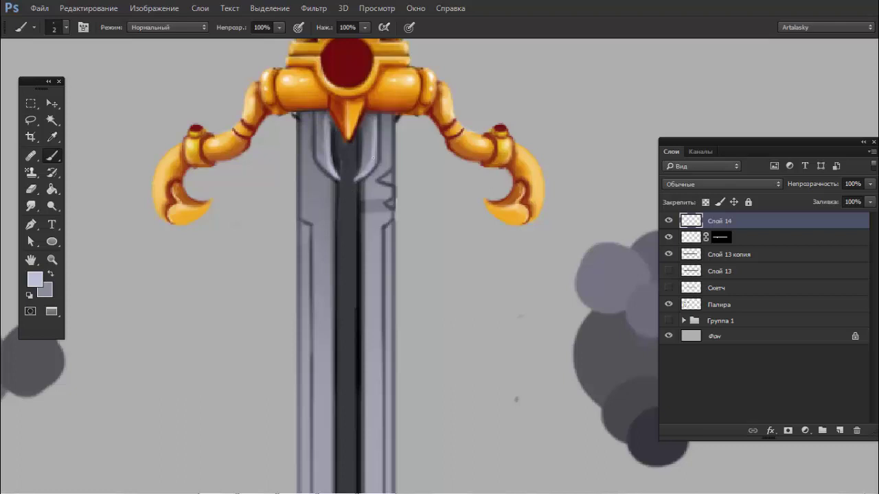
{"action": "left_click_drag", "start_coordinate": [328, 152], "coordinate": [330, 129]}
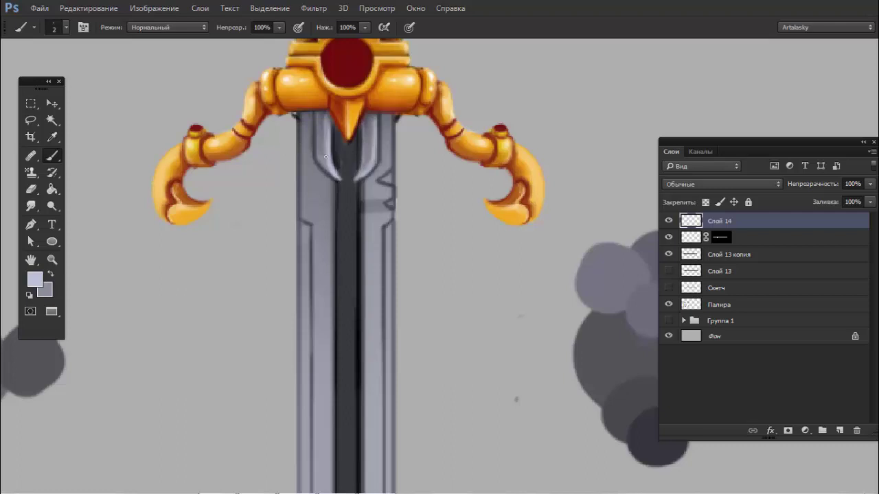
{"action": "left_click", "coordinate": [337, 159], "text": "alt"}
{"action": "left_click_drag", "start_coordinate": [341, 126], "coordinate": [341, 163]}
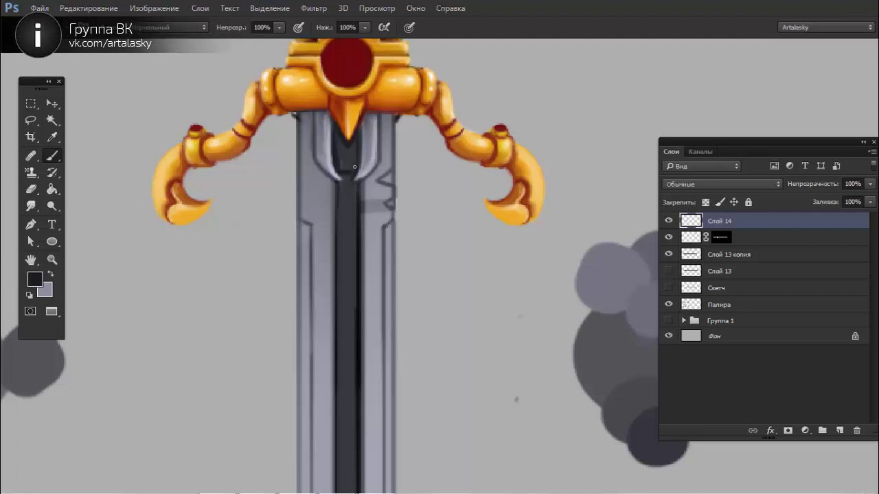
{"action": "mouse_move", "coordinate": [337, 170]}
{"action": "left_mouse_down"}
{"action": "mouse_move", "coordinate": [307, 197]}
{"action": "mouse_move", "coordinate": [345, 167]}
{"action": "left_mouse_up"}
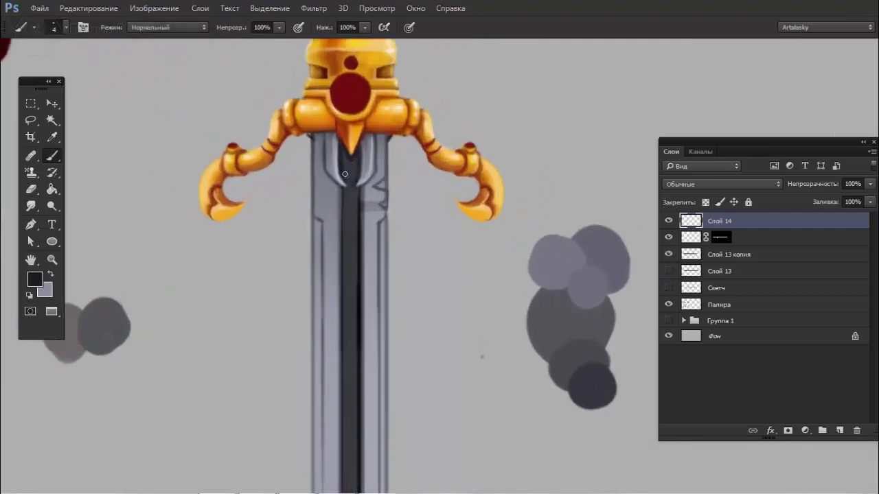
Step: Darken the top of the central groove just below the crossguard
{"action": "mouse_move", "coordinate": [345, 173]}
{"action": "left_mouse_down"}
{"action": "mouse_move", "coordinate": [343, 150]}
{"action": "mouse_move", "coordinate": [352, 171]}
{"action": "mouse_move", "coordinate": [354, 155]}
{"action": "mouse_move", "coordinate": [347, 165]}
{"action": "left_mouse_up"}
{"action": "left_click_drag", "start_coordinate": [353, 217], "coordinate": [348, 198]}
{"action": "left_click_drag", "start_coordinate": [371, 218], "coordinate": [332, 211]}
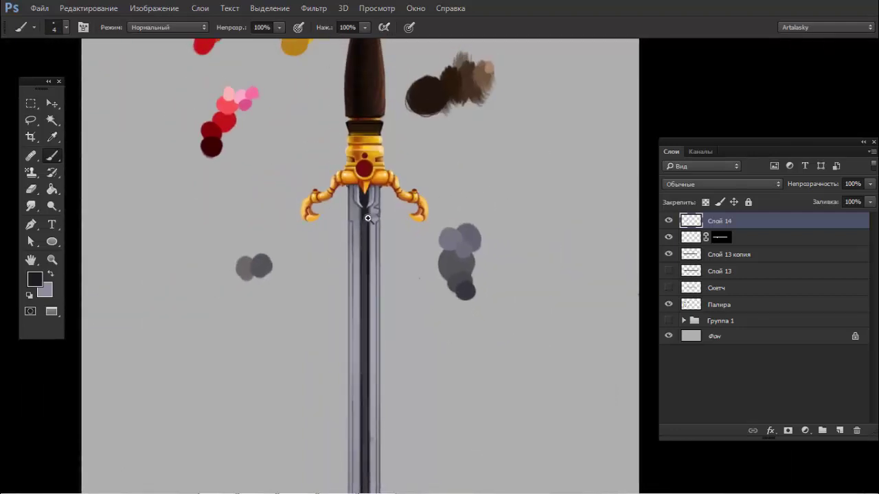
{"action": "left_click", "coordinate": [410, 196]}
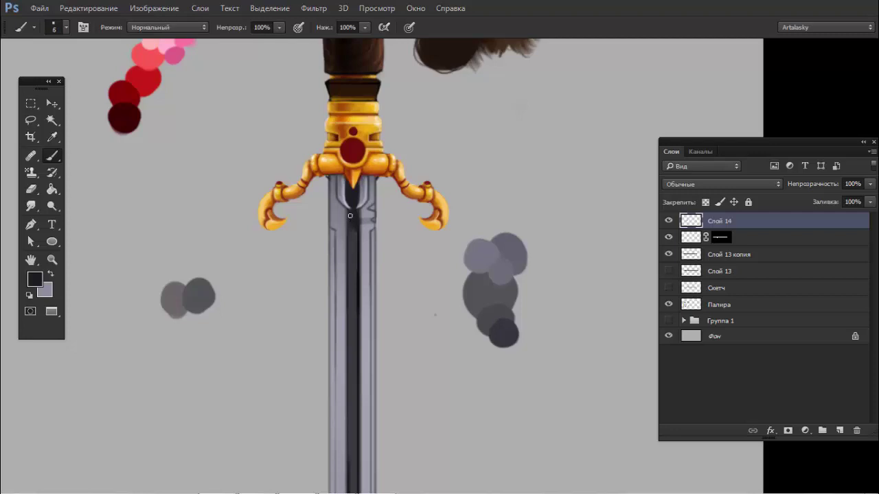
Step: Paint a black stroke down the centre groove, undoing the failed grey and test strokes
{"action": "left_click_drag", "start_coordinate": [349, 233], "coordinate": [350, 410]}
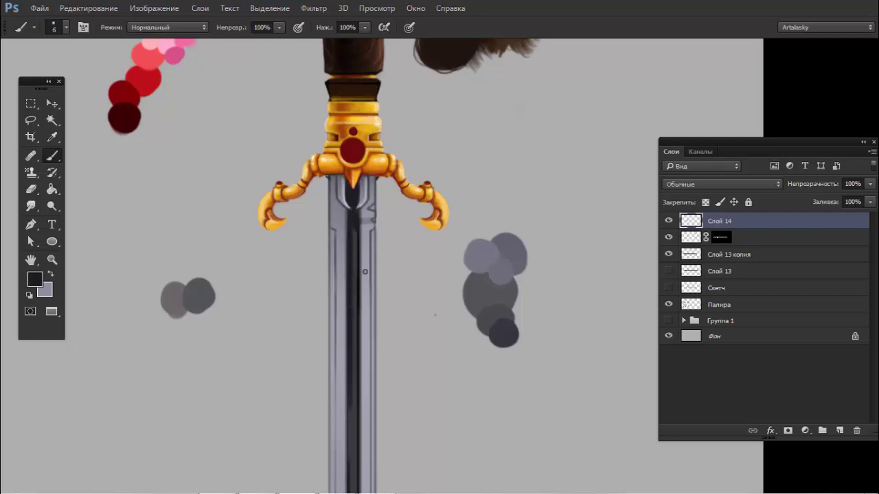
{"action": "key", "text": "ctrl+z"}
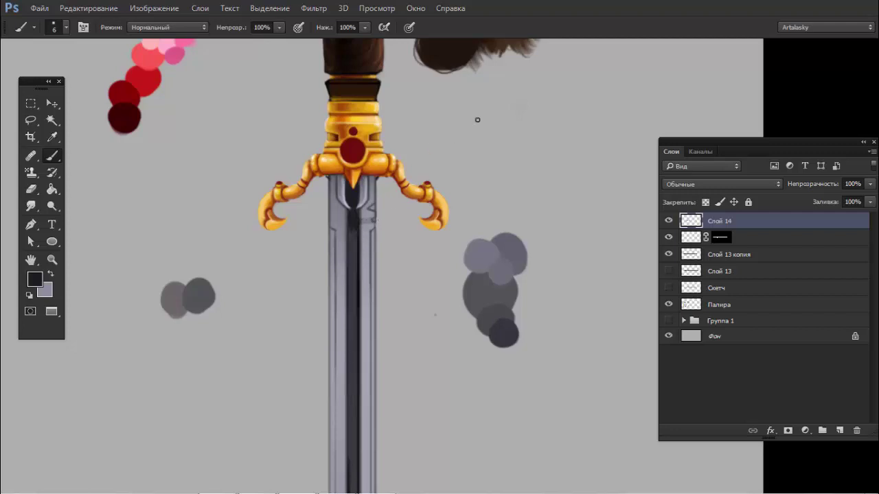
{"action": "left_click_drag", "start_coordinate": [489, 122], "coordinate": [430, 118]}
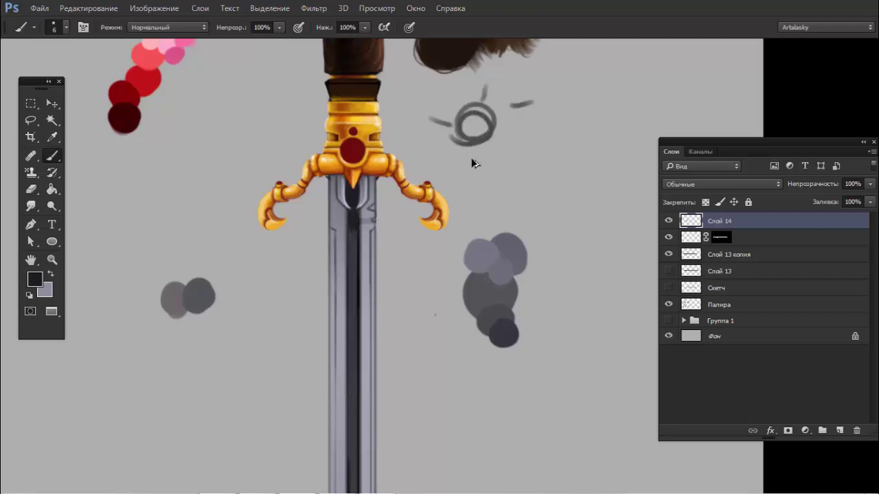
{"action": "key", "text": "ctrl+z"}
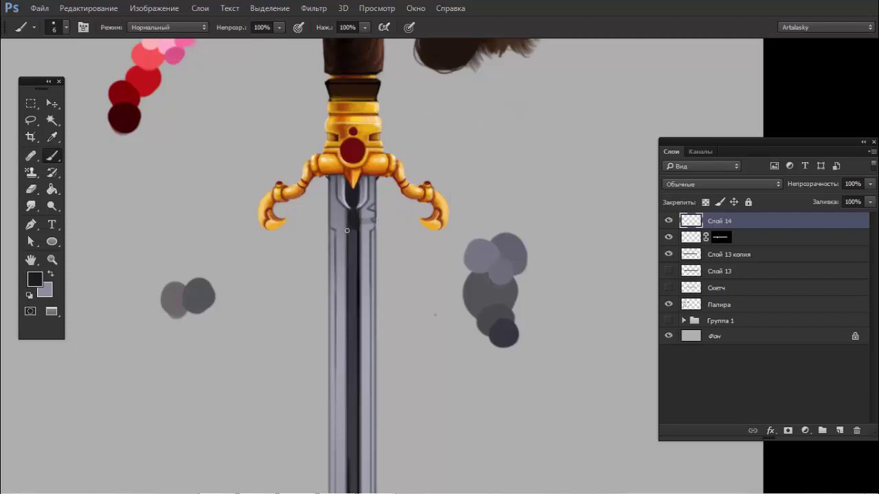
{"action": "key", "text": "x"}
{"action": "left_click_drag", "start_coordinate": [349, 227], "coordinate": [343, 377]}
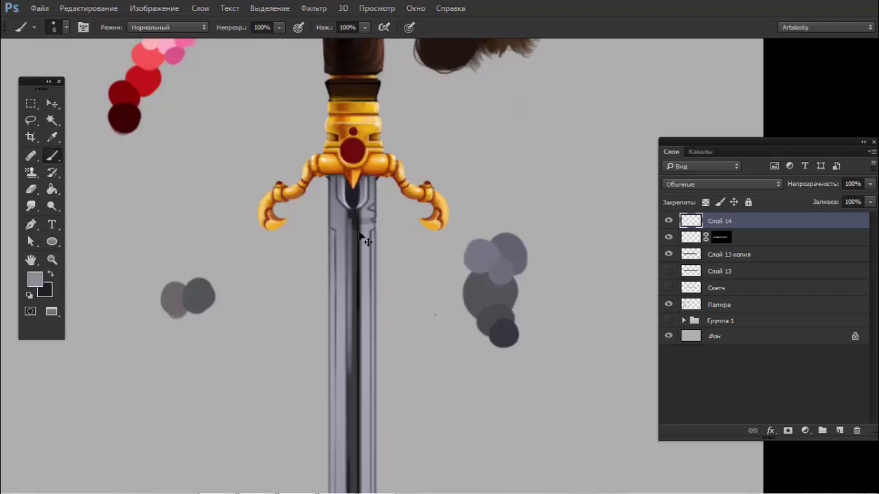
{"action": "key", "text": "ctrl+z"}
{"action": "key", "text": "x"}
{"action": "left_click_drag", "start_coordinate": [355, 231], "coordinate": [354, 381]}
Step: Extend the dark groove toward the blade tip, then zoom back in on the hilt
{"action": "scroll", "coordinate": [357, 261], "scroll_direction": "down", "scroll_amount": 1}
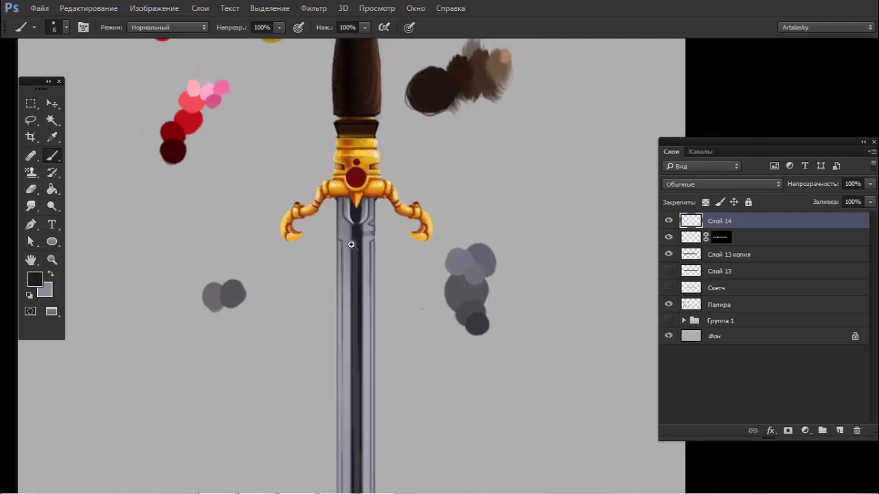
{"action": "scroll", "coordinate": [357, 206], "scroll_direction": "down", "scroll_amount": 3}
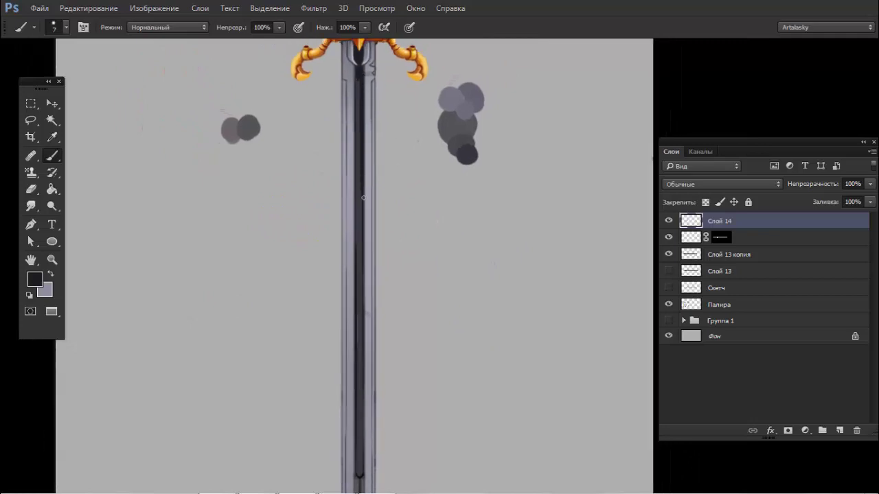
{"action": "left_click_drag", "start_coordinate": [363, 197], "coordinate": [360, 405]}
{"action": "scroll", "coordinate": [361, 426], "scroll_direction": "down", "scroll_amount": 1}
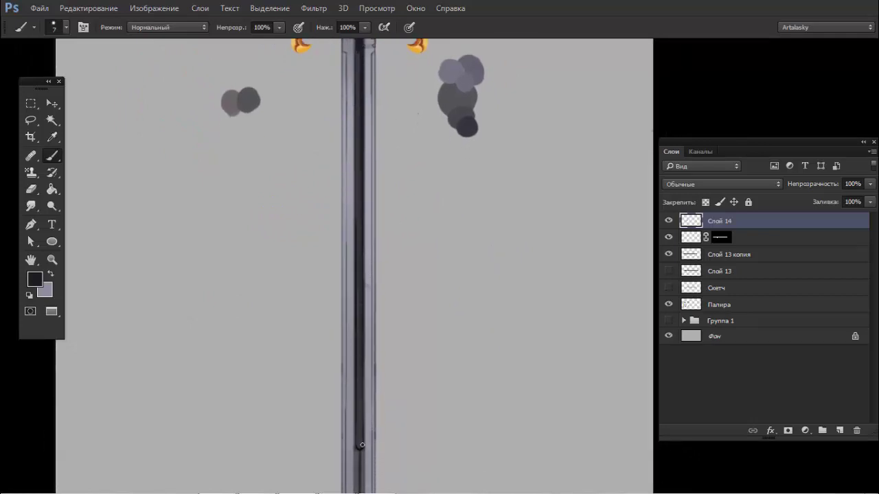
{"action": "left_click_drag", "start_coordinate": [360, 447], "coordinate": [361, 381]}
{"action": "left_click_drag", "start_coordinate": [360, 446], "coordinate": [359, 187]}
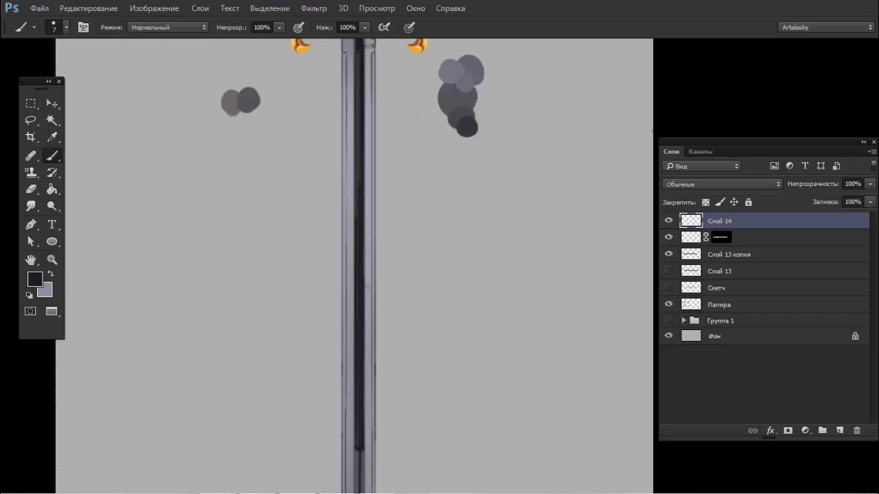
{"action": "key", "text": "ctrl+z"}
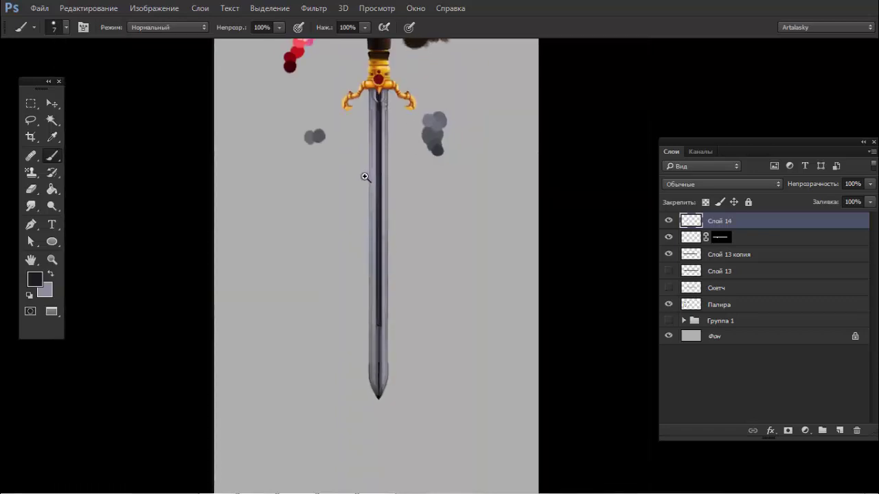
{"action": "left_click", "coordinate": [363, 176], "text": "ctrl+alt"}
{"action": "left_click", "coordinate": [397, 168], "text": "ctrl"}
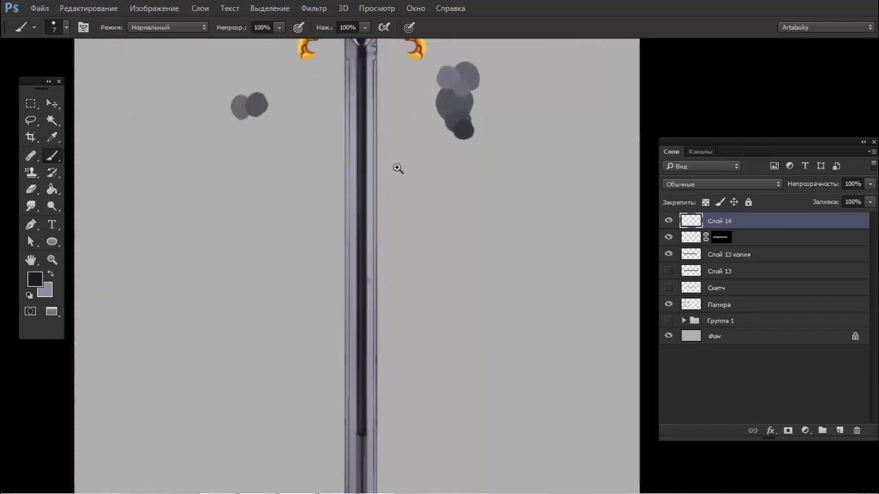
{"action": "left_click", "coordinate": [338, 159], "text": "alt"}
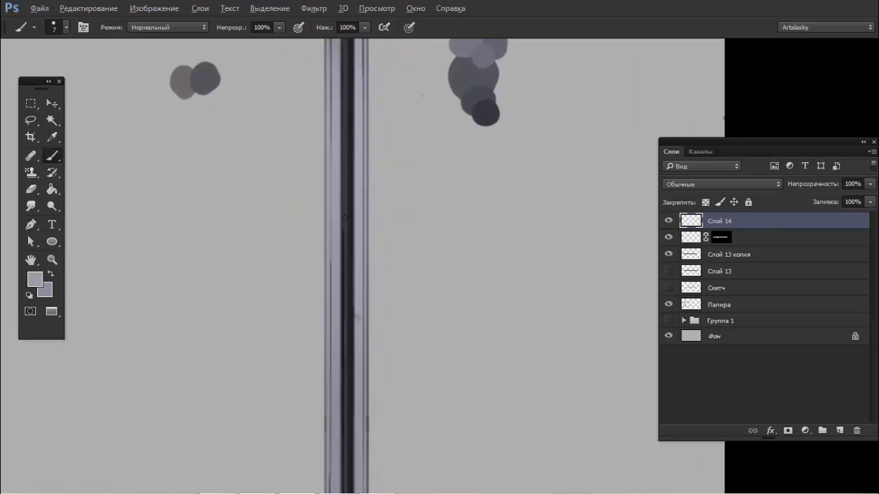
{"action": "left_click_drag", "start_coordinate": [274, 217], "coordinate": [251, 215]}
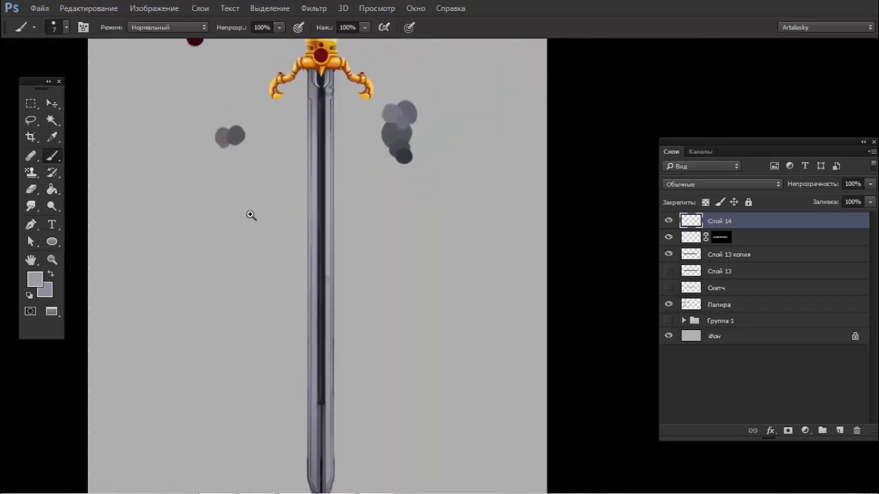
{"action": "left_click_drag", "start_coordinate": [323, 67], "coordinate": [382, 59]}
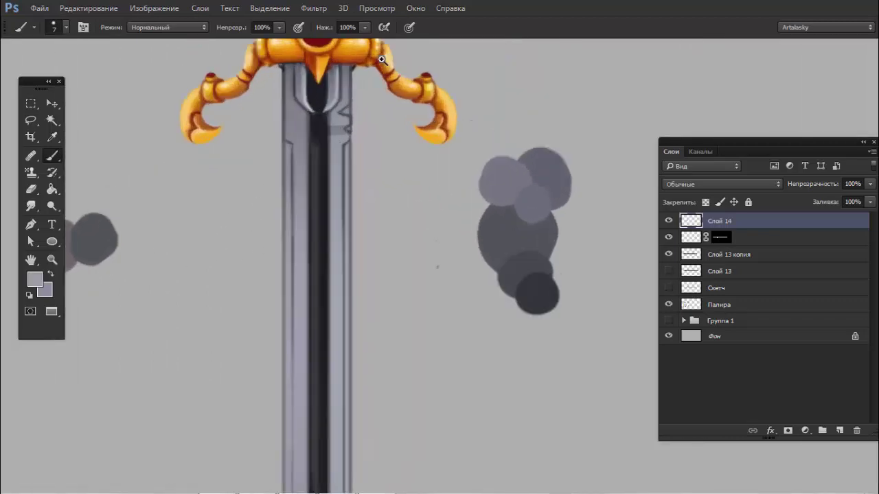
Step: At brush size 3, paint a dark zigzag notch on the blade's right part
{"action": "left_click", "coordinate": [382, 60]}
{"action": "left_click", "coordinate": [343, 86]}
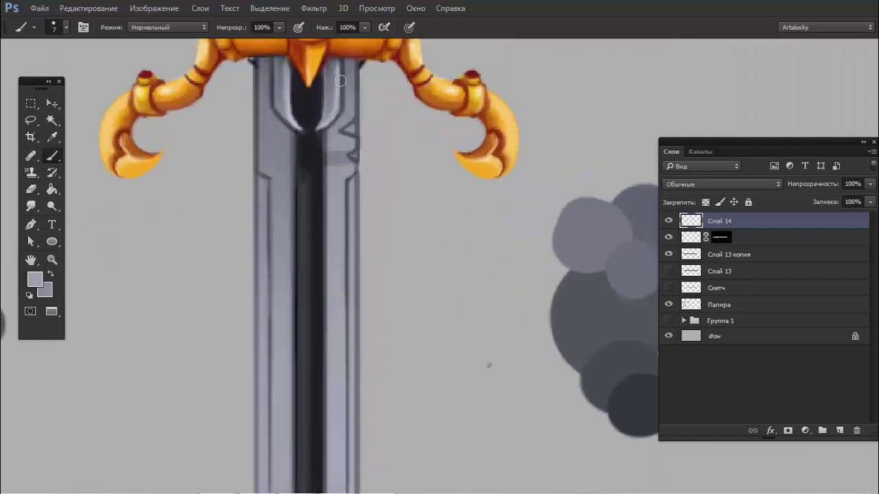
{"action": "key", "text": "bracketleft"}
{"action": "key", "text": "bracketleft"}
{"action": "key", "text": "bracketleft"}
{"action": "left_click", "coordinate": [358, 143], "text": "alt"}
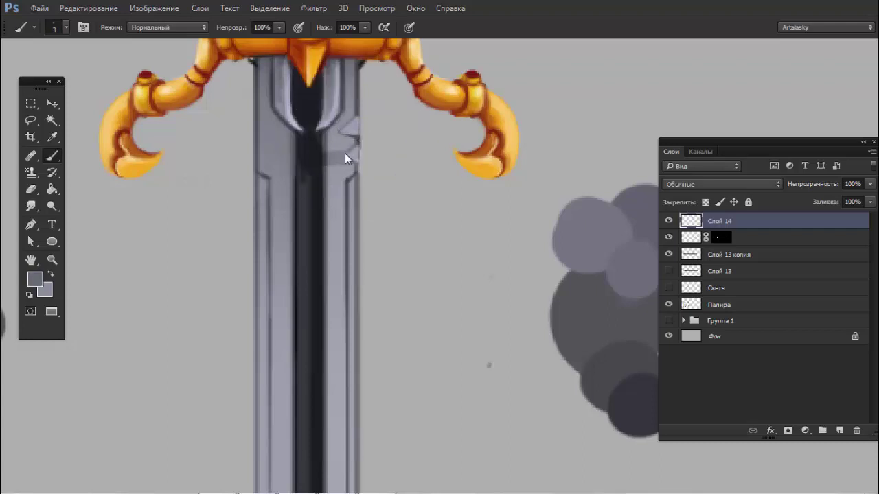
{"action": "left_click_drag", "start_coordinate": [344, 155], "coordinate": [350, 160]}
{"action": "left_click", "coordinate": [317, 146], "text": "alt"}
{"action": "mouse_move", "coordinate": [338, 135]}
{"action": "left_mouse_down"}
{"action": "mouse_move", "coordinate": [359, 134]}
{"action": "mouse_move", "coordinate": [348, 157]}
{"action": "mouse_move", "coordinate": [342, 130]}
{"action": "left_mouse_up"}
{"action": "left_click", "coordinate": [357, 126], "text": "alt"}
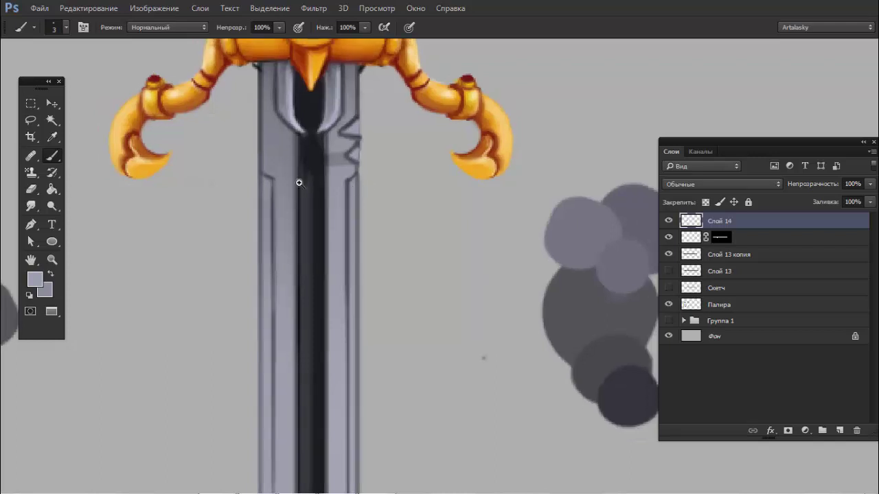
Step: Paint the notch teeth orange from the claw and highlight the upper tooth lighter orange
{"action": "left_click_drag", "start_coordinate": [299, 183], "coordinate": [251, 190]}
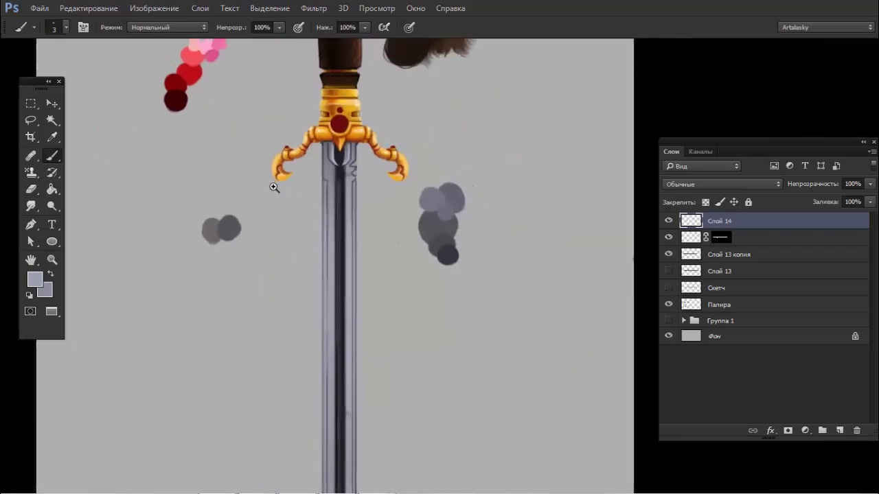
{"action": "left_click_drag", "start_coordinate": [354, 180], "coordinate": [446, 186]}
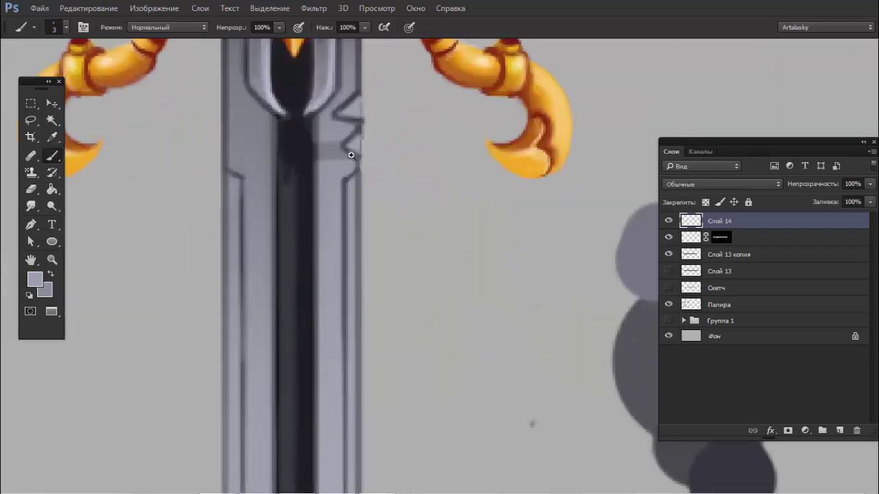
{"action": "left_click", "coordinate": [446, 63], "text": "alt"}
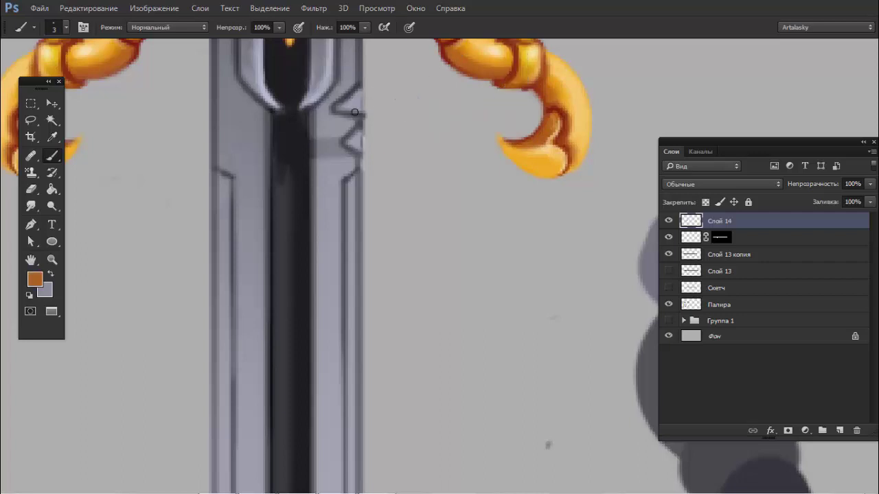
{"action": "mouse_move", "coordinate": [336, 108]}
{"action": "left_mouse_down"}
{"action": "mouse_move", "coordinate": [357, 96]}
{"action": "mouse_move", "coordinate": [354, 109]}
{"action": "mouse_move", "coordinate": [358, 94]}
{"action": "mouse_move", "coordinate": [350, 144]}
{"action": "left_mouse_up"}
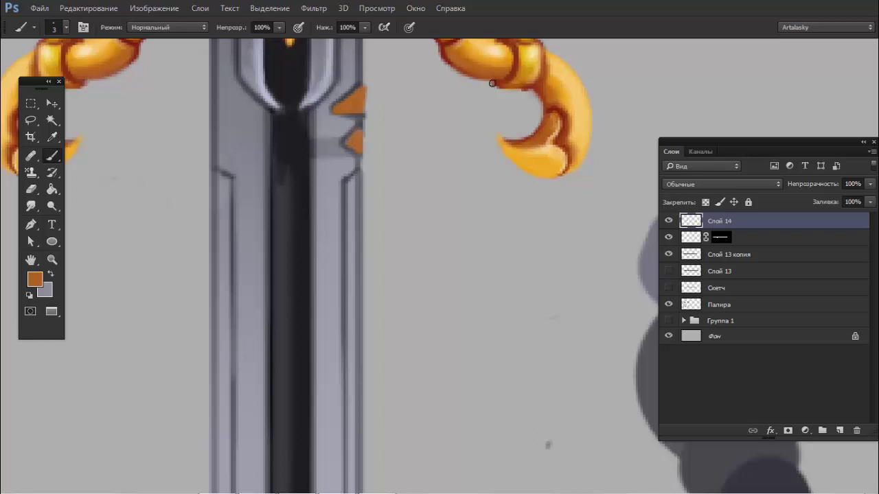
{"action": "left_click", "coordinate": [495, 51], "text": "alt"}
{"action": "mouse_move", "coordinate": [361, 91]}
{"action": "left_mouse_down"}
{"action": "mouse_move", "coordinate": [346, 110]}
{"action": "mouse_move", "coordinate": [358, 96]}
{"action": "mouse_move", "coordinate": [361, 113]}
{"action": "left_mouse_up"}
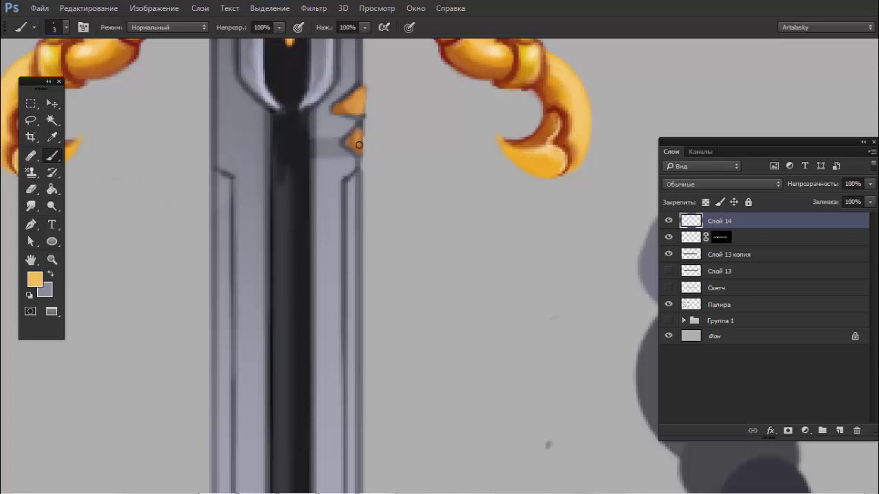
{"action": "key", "text": "ctrl+0"}
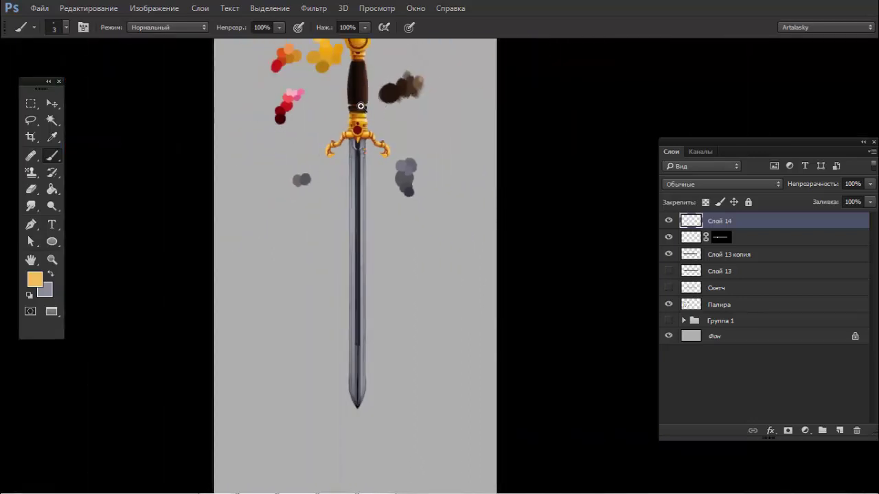
Step: Paint over the dark zigzag on the blade's right edge with sampled bluish grey
{"action": "key", "text": "ctrl+plus"}
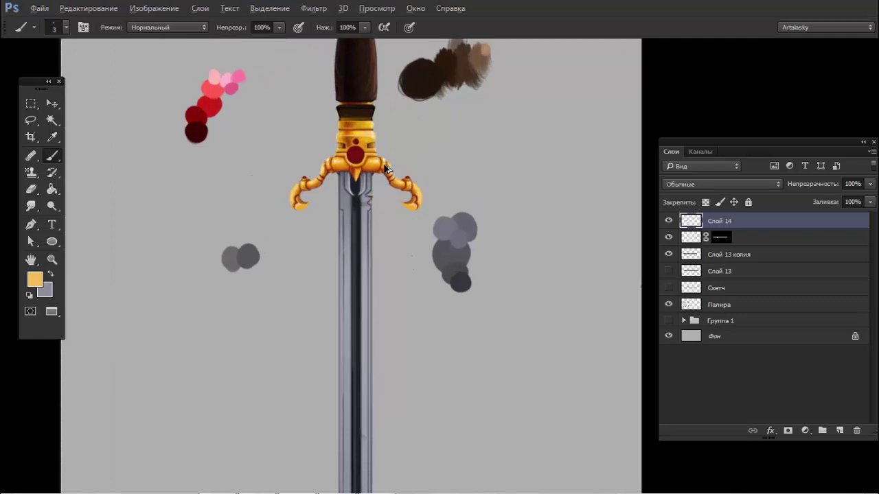
{"action": "scroll", "coordinate": [374, 184], "scroll_direction": "up", "scroll_amount": 3}
{"action": "scroll", "coordinate": [384, 187], "scroll_direction": "up", "scroll_amount": 1}
{"action": "left_click", "coordinate": [381, 196], "text": "alt"}
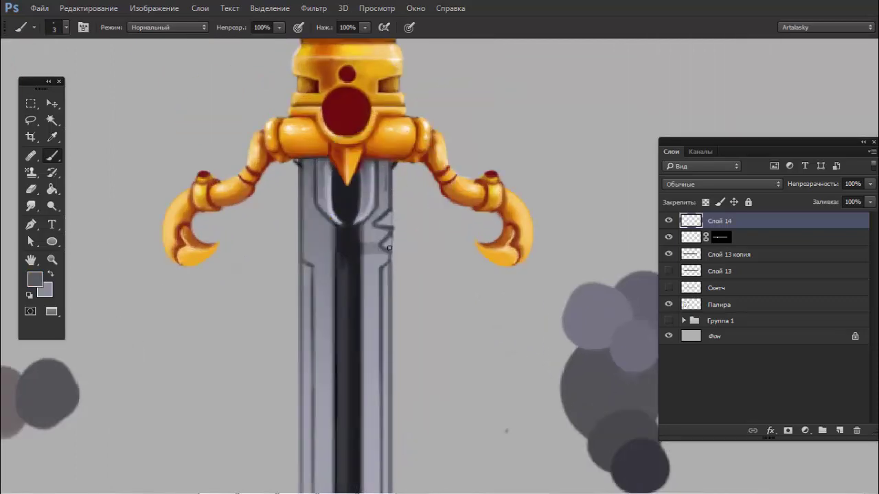
{"action": "left_click", "coordinate": [384, 205], "text": "alt"}
{"action": "mouse_move", "coordinate": [381, 236]}
{"action": "left_mouse_down"}
{"action": "mouse_move", "coordinate": [384, 209]}
{"action": "mouse_move", "coordinate": [386, 246]}
{"action": "mouse_move", "coordinate": [377, 240]}
{"action": "mouse_move", "coordinate": [386, 197]}
{"action": "mouse_move", "coordinate": [379, 251]}
{"action": "mouse_move", "coordinate": [384, 207]}
{"action": "mouse_move", "coordinate": [388, 248]}
{"action": "left_mouse_up"}
Step: Brighten the blade's left and right edges below the guard, then sample near-black
{"action": "left_click_drag", "start_coordinate": [303, 243], "coordinate": [310, 163]}
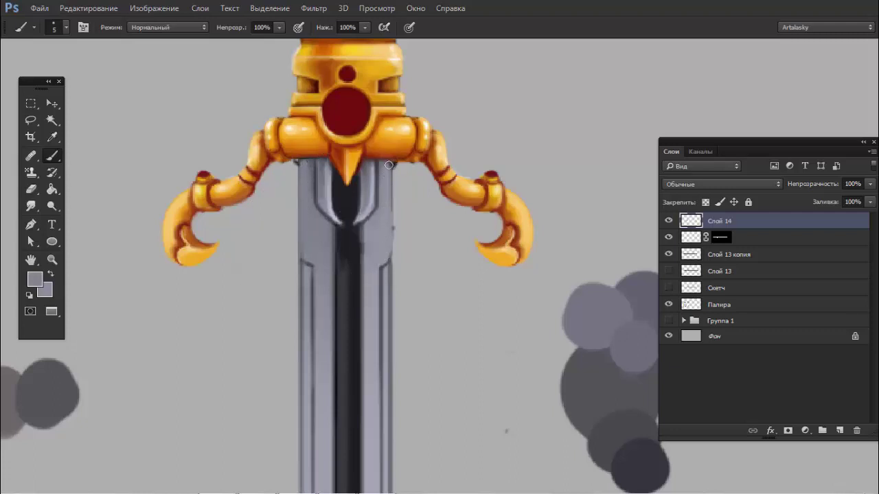
{"action": "left_click_drag", "start_coordinate": [389, 166], "coordinate": [391, 216]}
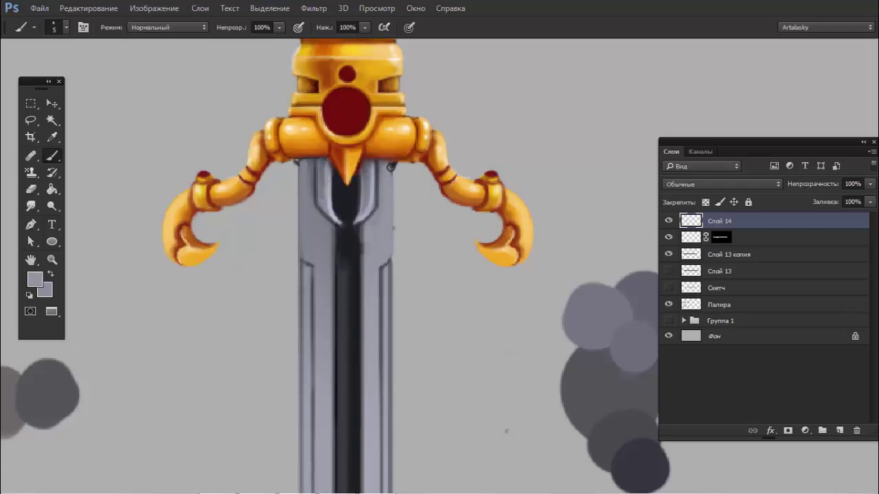
{"action": "left_click", "coordinate": [383, 164], "text": "alt"}
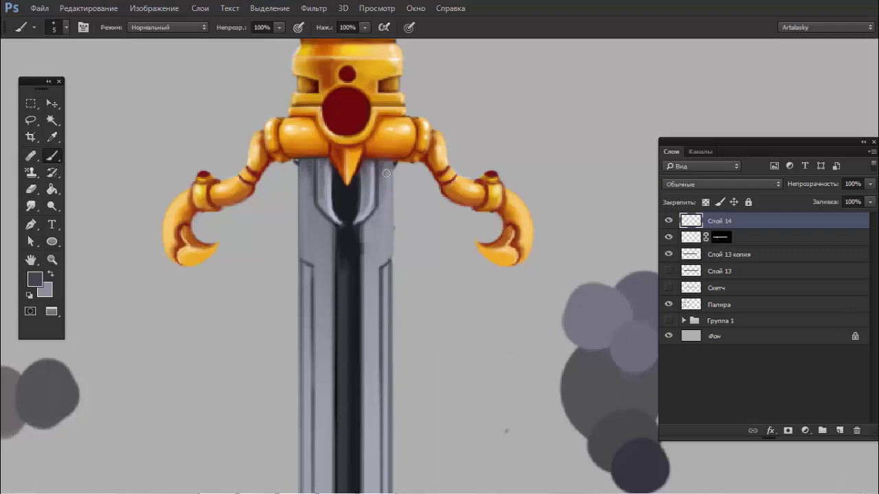
{"action": "left_click", "coordinate": [352, 192], "text": "alt"}
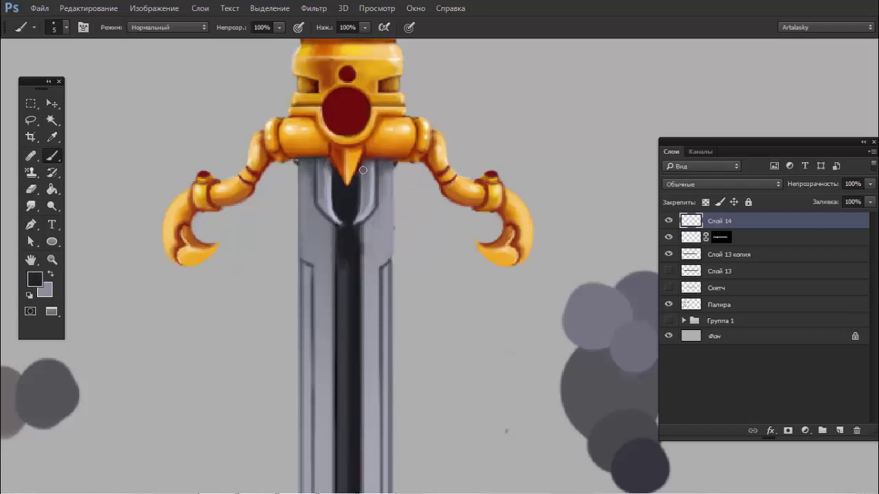
{"action": "scroll", "coordinate": [370, 188], "scroll_direction": "down", "scroll_amount": 4}
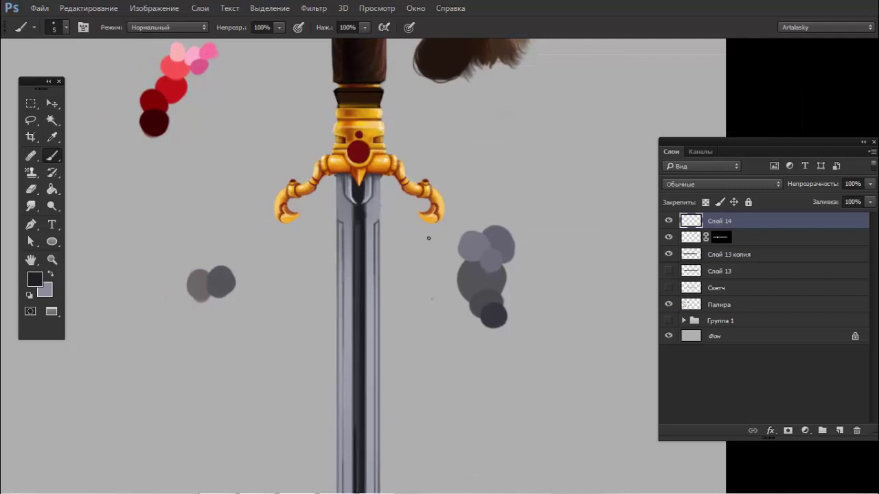
Step: Bring the blade tip into view and paint light lavender highlights down the blade
{"action": "left_click_drag", "start_coordinate": [431, 278], "coordinate": [471, 151]}
{"action": "left_click_drag", "start_coordinate": [459, 254], "coordinate": [453, 216]}
{"action": "left_click_drag", "start_coordinate": [446, 343], "coordinate": [444, 204]}
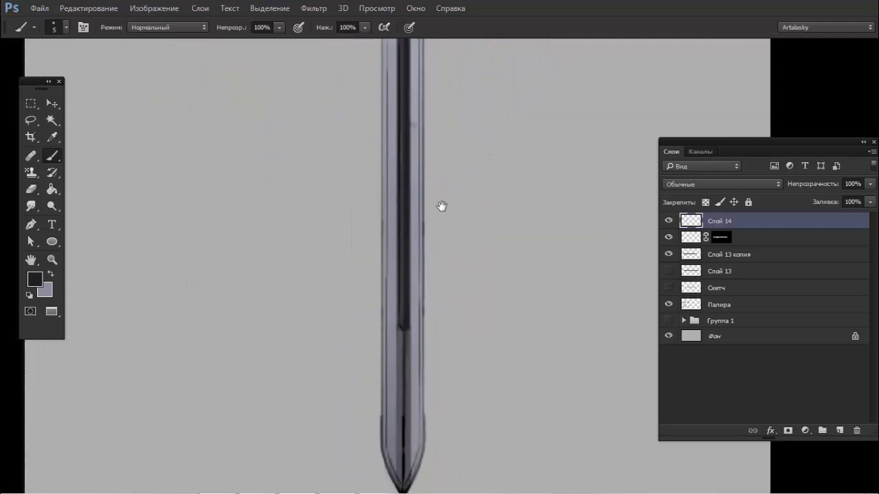
{"action": "left_click_drag", "start_coordinate": [395, 286], "coordinate": [396, 305]}
{"action": "scroll", "coordinate": [395, 306], "scroll_direction": "up", "scroll_amount": 3}
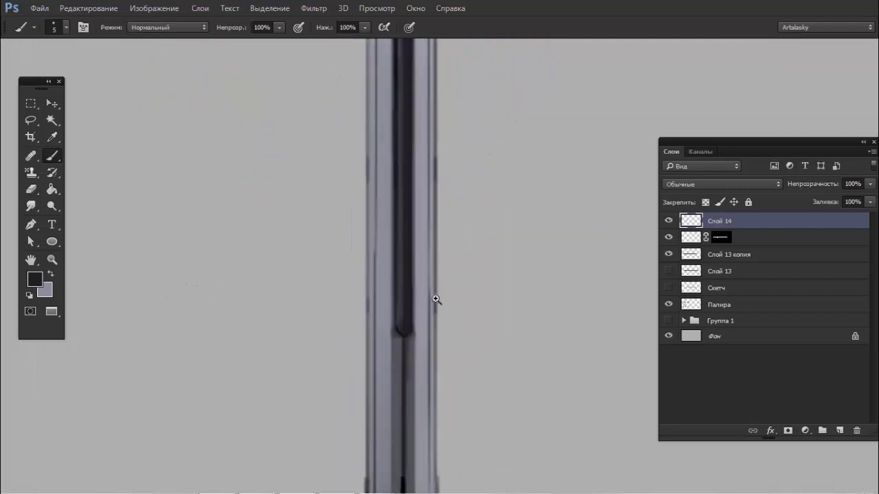
{"action": "left_click", "coordinate": [385, 321], "text": "alt"}
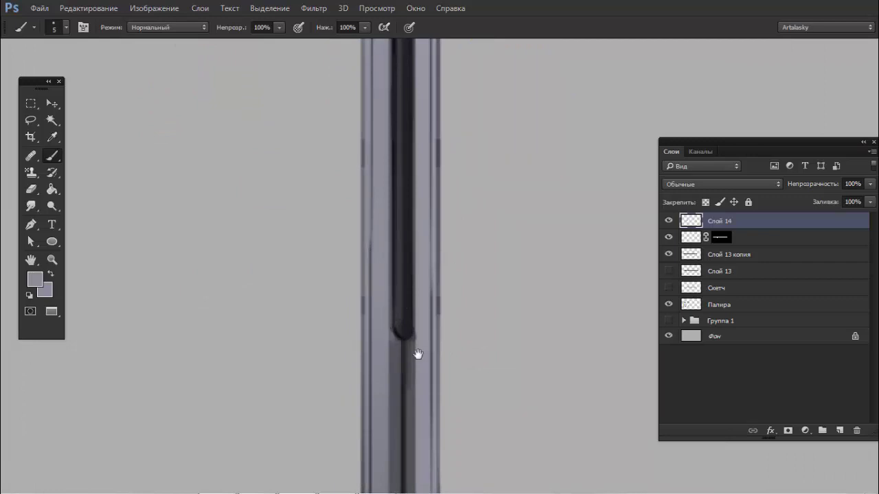
{"action": "left_click_drag", "start_coordinate": [418, 353], "coordinate": [416, 212]}
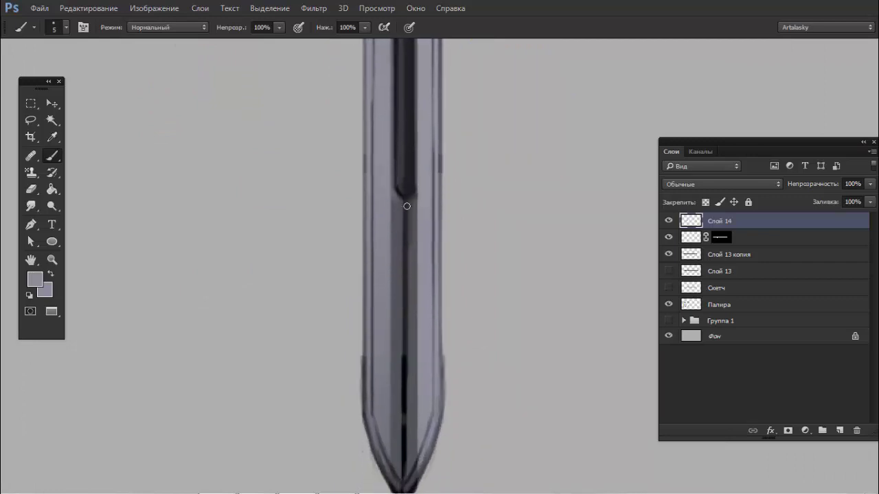
{"action": "left_click", "coordinate": [415, 199], "text": "alt"}
{"action": "left_click", "coordinate": [423, 186], "text": "alt"}
{"action": "left_click_drag", "start_coordinate": [411, 203], "coordinate": [412, 466]}
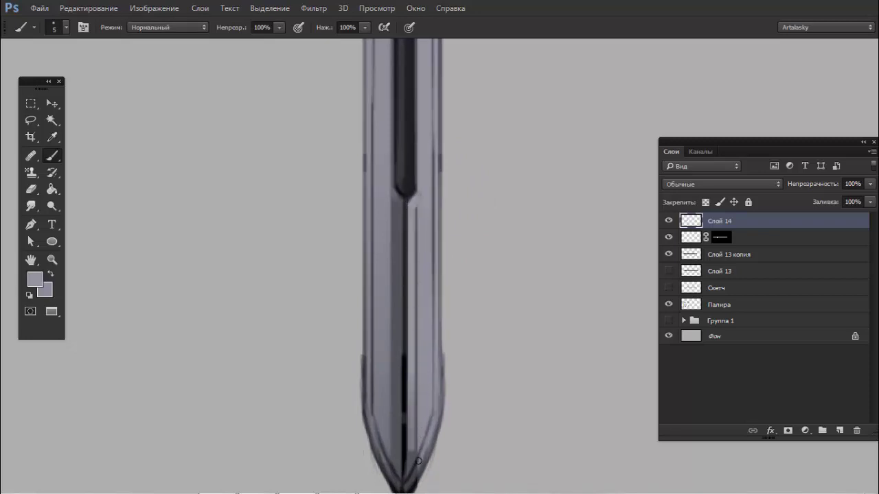
{"action": "left_click_drag", "start_coordinate": [415, 205], "coordinate": [418, 426]}
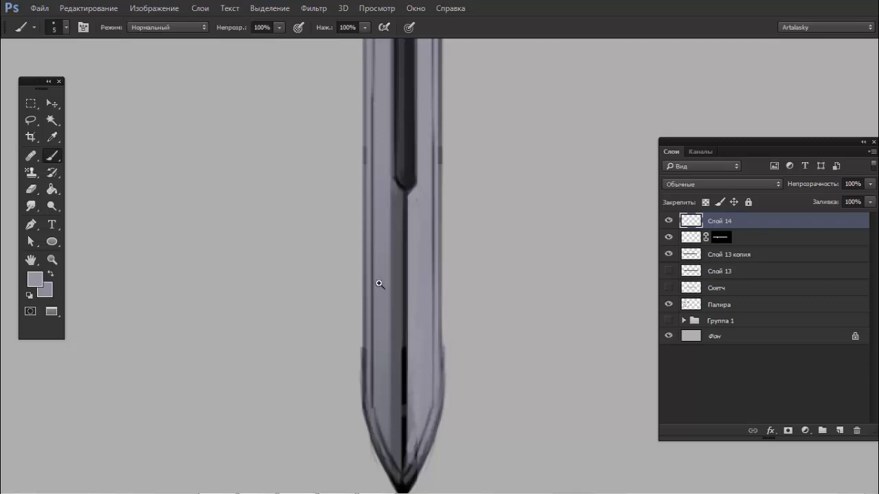
Step: Paint a highlight from below the groove toward the tip, comparing with Слой 14 hidden
{"action": "left_click_drag", "start_coordinate": [379, 284], "coordinate": [319, 280]}
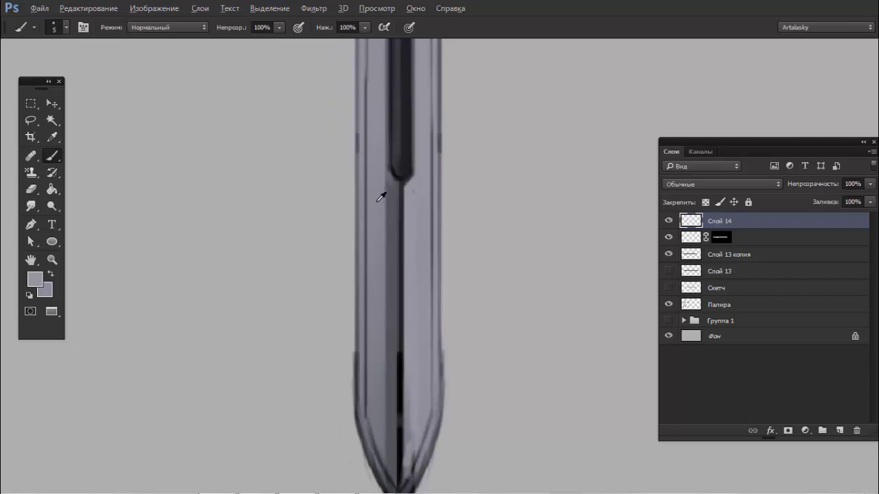
{"action": "left_click", "coordinate": [377, 202], "text": "alt"}
{"action": "left_click_drag", "start_coordinate": [397, 185], "coordinate": [400, 217]}
{"action": "left_click_drag", "start_coordinate": [392, 269], "coordinate": [387, 432]}
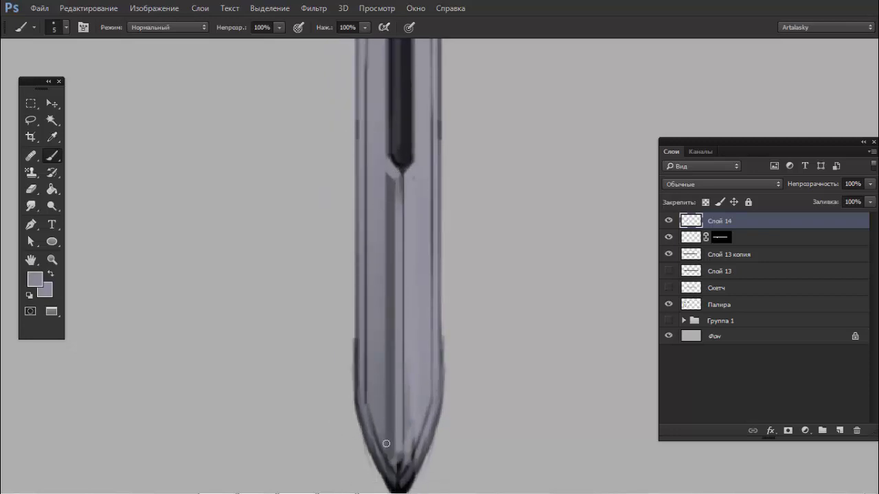
{"action": "left_click", "coordinate": [667, 221]}
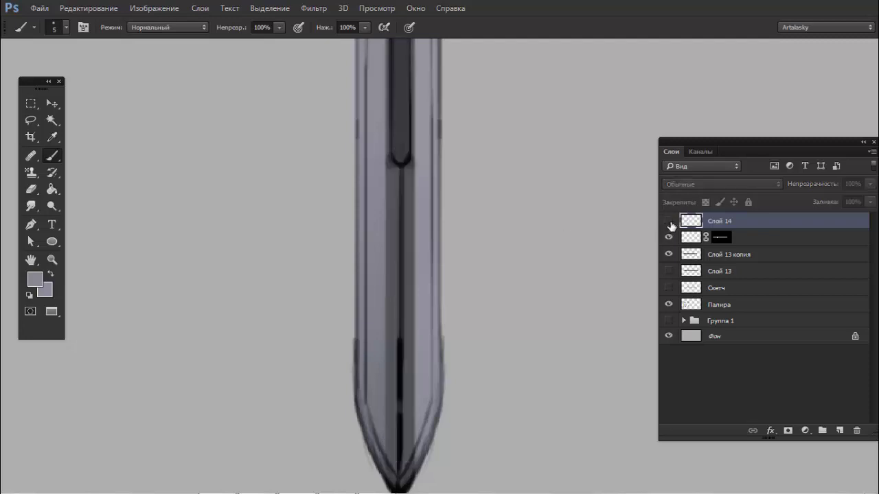
{"action": "scroll", "coordinate": [555, 243], "scroll_direction": "down", "scroll_amount": 5}
{"action": "scroll", "coordinate": [464, 243], "scroll_direction": "down", "scroll_amount": 3}
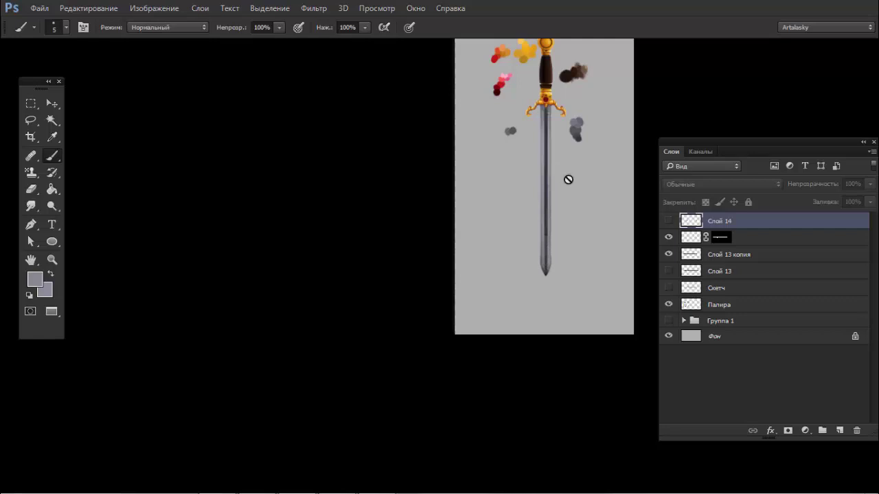
{"action": "scroll", "coordinate": [562, 239], "scroll_direction": "up", "scroll_amount": 1}
{"action": "left_click", "coordinate": [667, 221]}
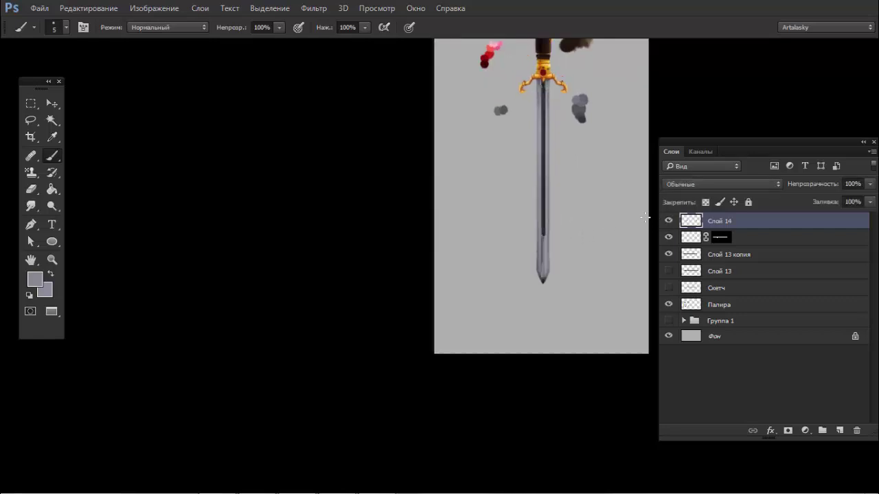
{"action": "scroll", "coordinate": [552, 250], "scroll_direction": "up", "scroll_amount": 4}
{"action": "scroll", "coordinate": [542, 241], "scroll_direction": "up", "scroll_amount": 4}
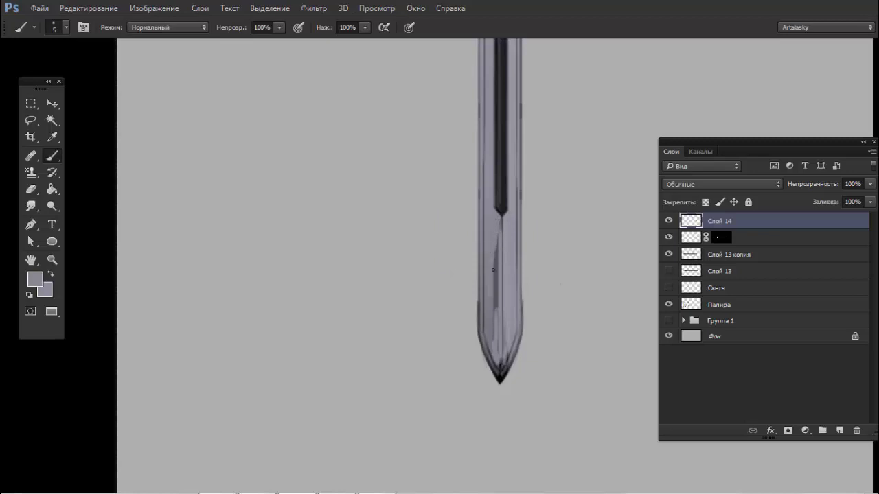
Step: Add faint strokes down the blade centre and sample a light grey-violet into the Color panel
{"action": "left_click_drag", "start_coordinate": [493, 270], "coordinate": [497, 274]}
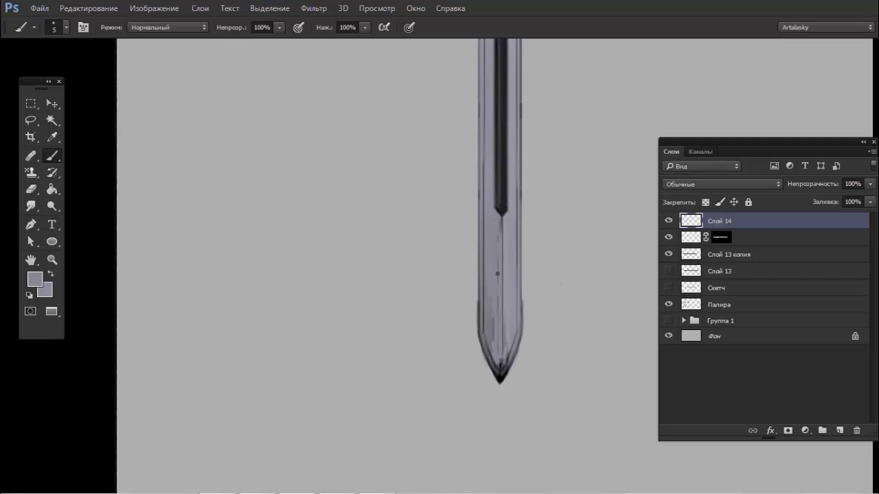
{"action": "left_click", "coordinate": [495, 320], "text": "alt"}
{"action": "mouse_move", "coordinate": [492, 294]}
{"action": "left_mouse_down"}
{"action": "mouse_move", "coordinate": [497, 353]}
{"action": "mouse_move", "coordinate": [503, 240]}
{"action": "left_mouse_up"}
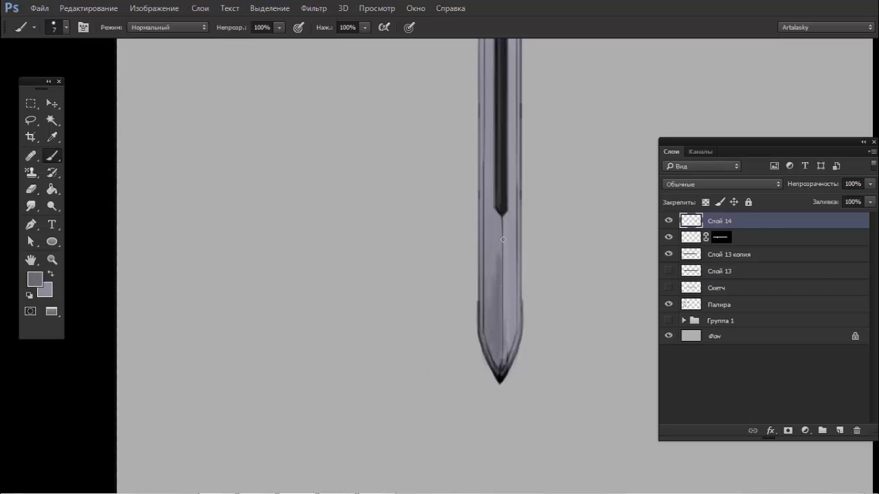
{"action": "left_click", "coordinate": [489, 249], "text": "alt"}
{"action": "left_click", "coordinate": [508, 330], "text": "alt"}
{"action": "mouse_move", "coordinate": [510, 258]}
{"action": "left_mouse_down"}
{"action": "mouse_move", "coordinate": [506, 350]}
{"action": "mouse_move", "coordinate": [503, 246]}
{"action": "left_mouse_up"}
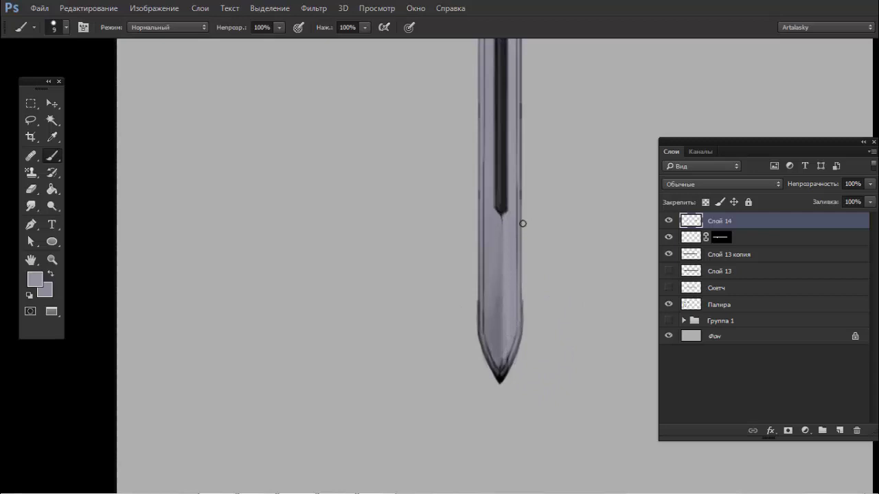
{"action": "left_click", "coordinate": [499, 210], "text": "alt"}
{"action": "left_click", "coordinate": [513, 218], "text": "ctrl"}
{"action": "left_click", "coordinate": [511, 276], "text": "alt"}
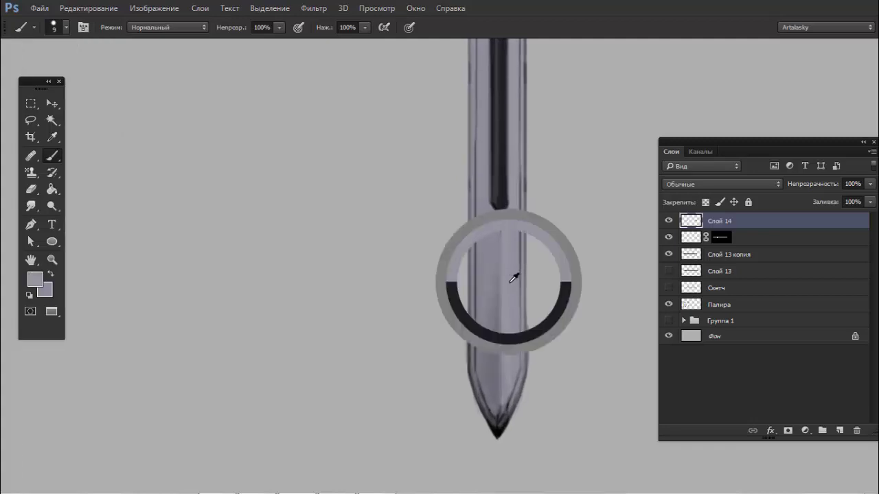
{"action": "left_click", "coordinate": [571, 201], "text": "ctrl"}
{"action": "key", "text": "F6"}
Step: With a lighter colour and smaller brush, paint a thin light line down the blade centre
{"action": "left_click", "coordinate": [64, 294]}
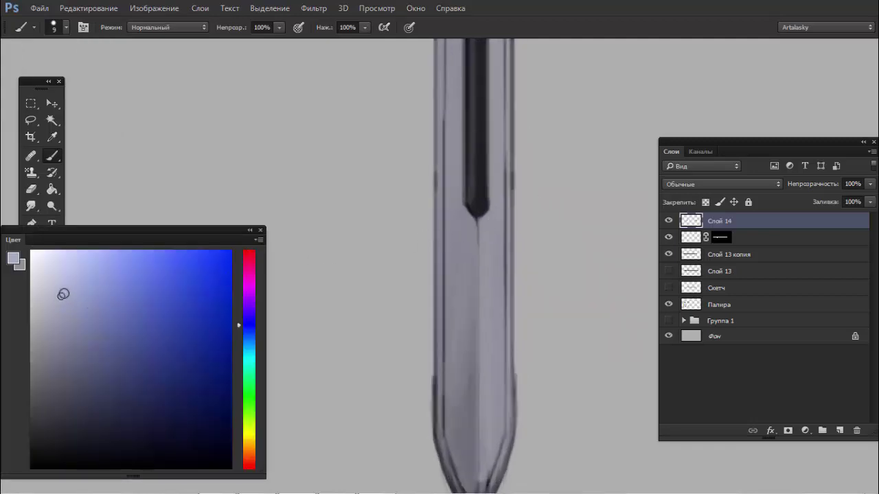
{"action": "left_click", "coordinate": [52, 279]}
{"action": "key", "text": "bracketleft"}
{"action": "key", "text": "bracketleft"}
{"action": "key", "text": "bracketleft"}
{"action": "left_click_drag", "start_coordinate": [477, 220], "coordinate": [477, 455]}
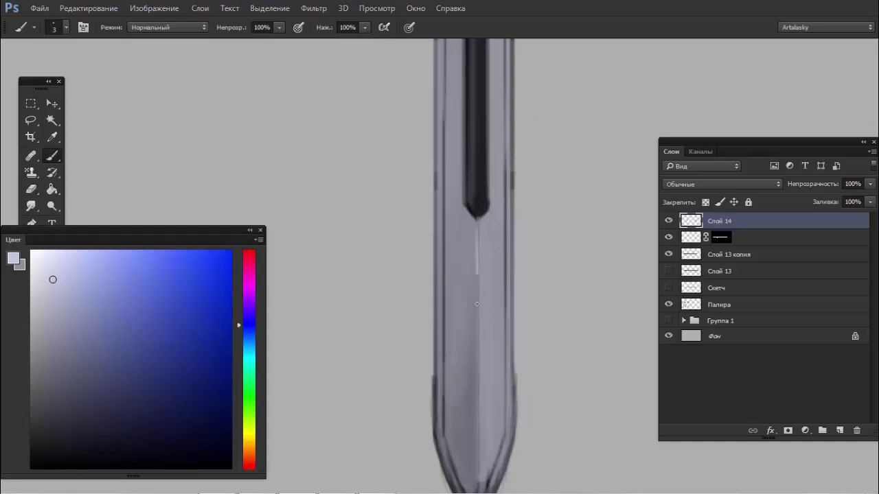
{"action": "left_click_drag", "start_coordinate": [483, 280], "coordinate": [481, 275]}
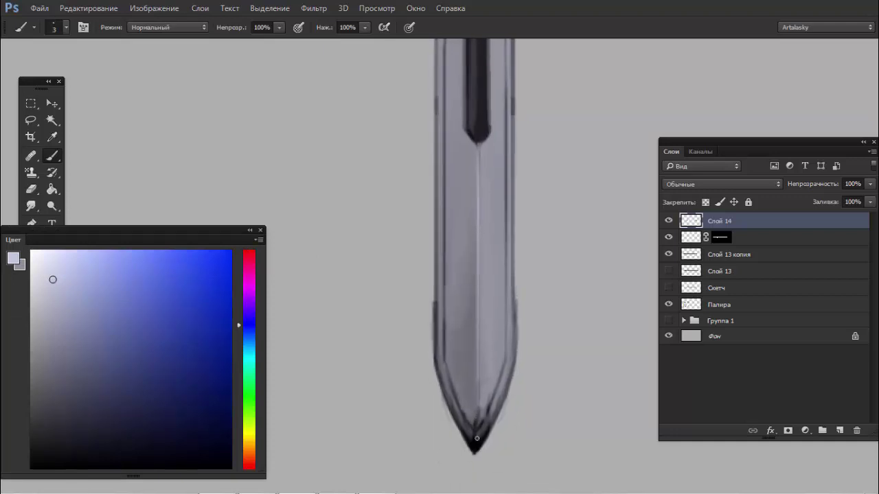
{"action": "left_click_drag", "start_coordinate": [478, 218], "coordinate": [503, 447]}
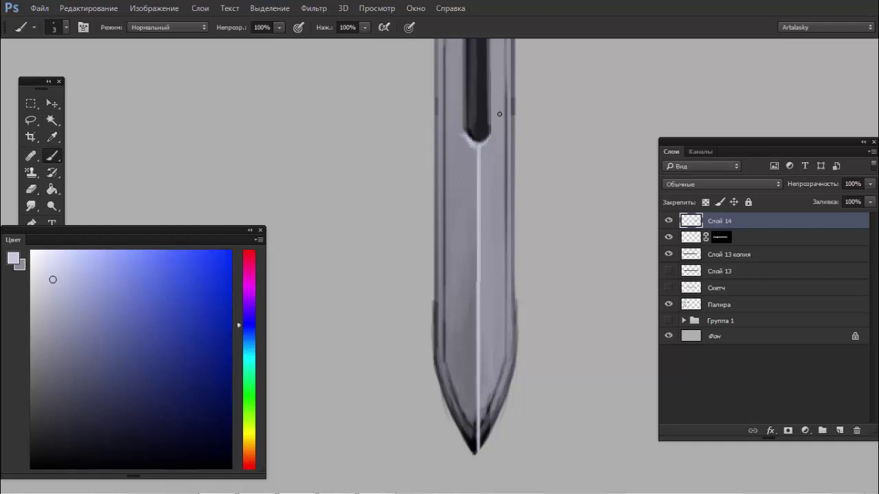
Step: Remove the bright V at the groove's end and zoom out to the whole sword
{"action": "scroll", "coordinate": [499, 114], "scroll_direction": "down", "scroll_amount": 3}
{"action": "scroll", "coordinate": [421, 117], "scroll_direction": "down", "scroll_amount": 1}
{"action": "scroll", "coordinate": [428, 120], "scroll_direction": "up", "scroll_amount": 3}
{"action": "scroll", "coordinate": [494, 105], "scroll_direction": "up", "scroll_amount": 1}
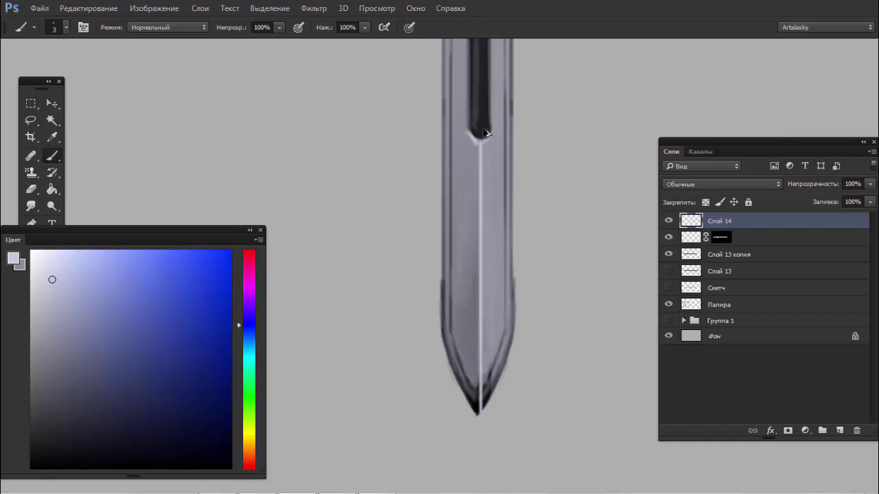
{"action": "key", "text": "ctrl+z"}
{"action": "mouse_move", "coordinate": [494, 143]}
{"action": "left_mouse_down"}
{"action": "mouse_move", "coordinate": [469, 236]}
{"action": "mouse_move", "coordinate": [446, 83]}
{"action": "left_mouse_up"}
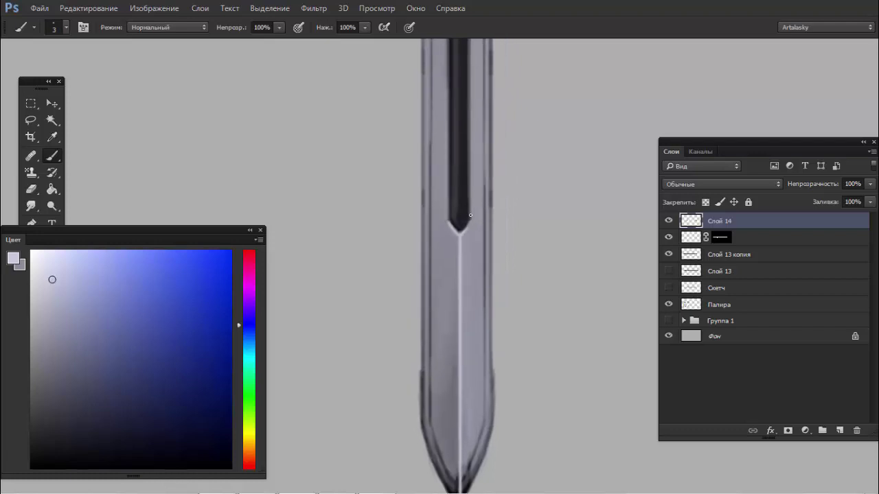
{"action": "key", "text": "ctrl+z"}
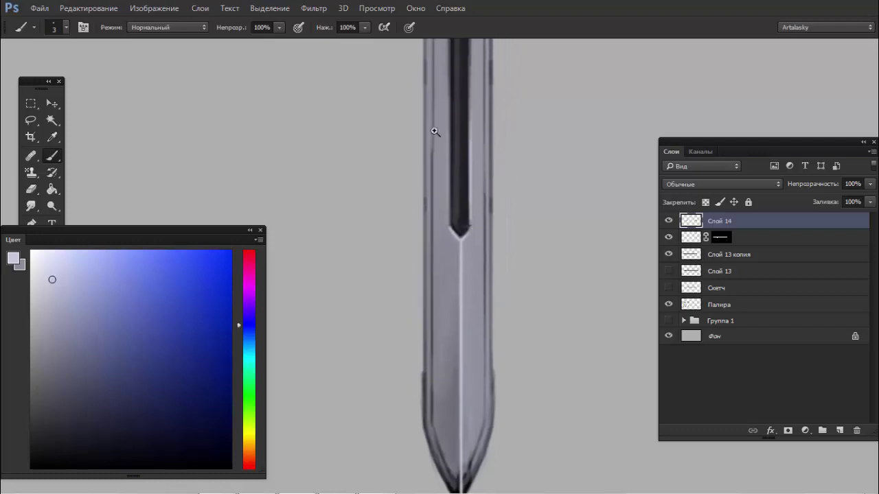
{"action": "key", "text": "ctrl+minus"}
{"action": "key", "text": "ctrl+minus"}
{"action": "left_click_drag", "start_coordinate": [426, 121], "coordinate": [452, 250]}
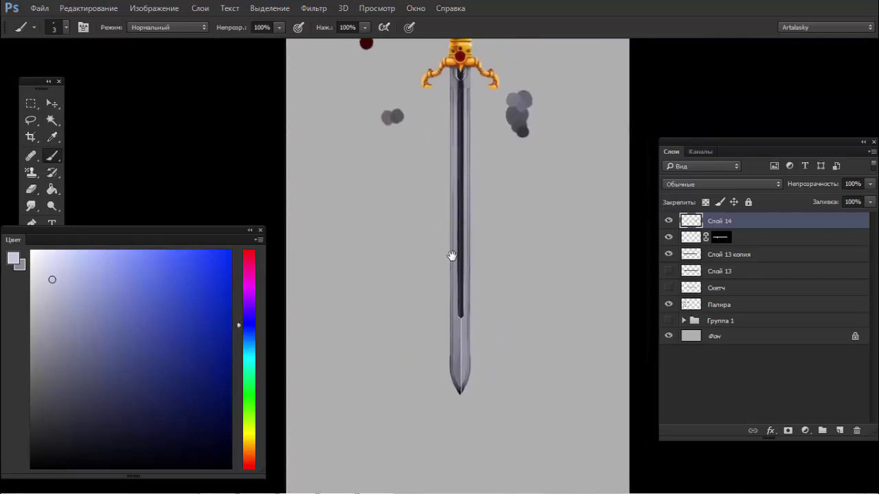
Step: Zoom in on the hilt and brighten the blade's right edge just below the guard
{"action": "scroll", "coordinate": [518, 112], "scroll_direction": "up", "scroll_amount": 4}
{"action": "left_click_drag", "start_coordinate": [467, 108], "coordinate": [559, 108]}
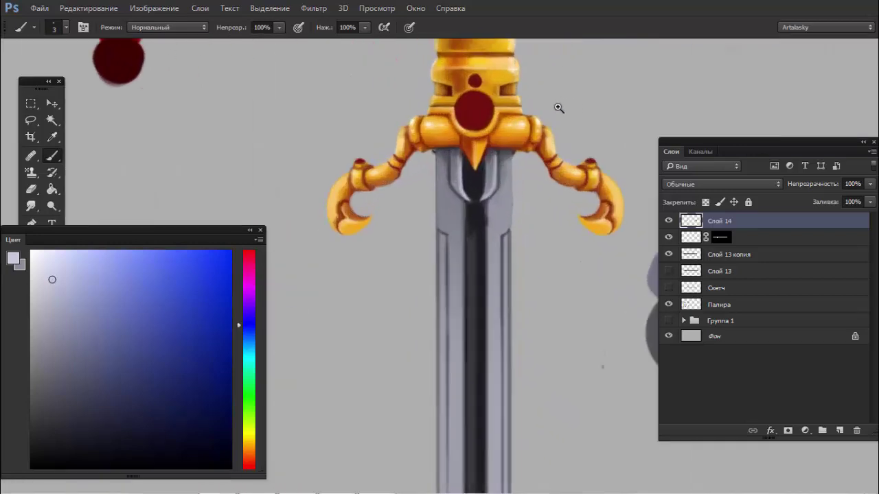
{"action": "left_click_drag", "start_coordinate": [501, 198], "coordinate": [506, 207]}
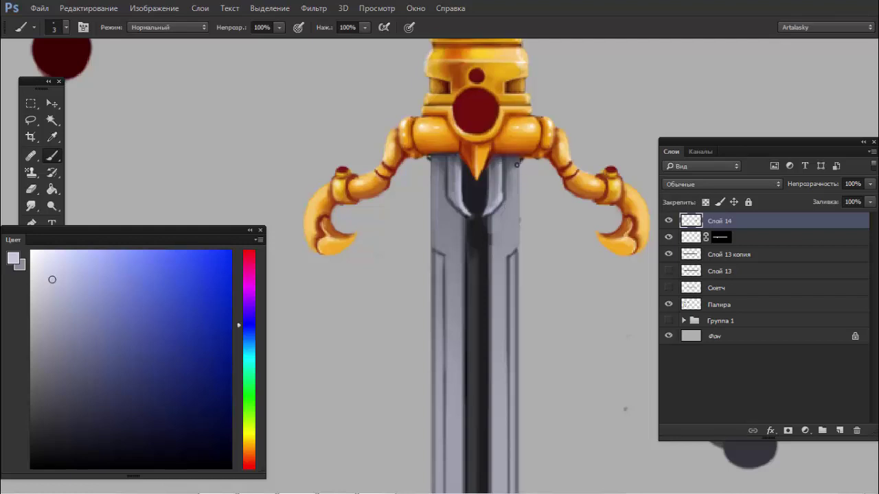
{"action": "mouse_move", "coordinate": [517, 165]}
{"action": "left_mouse_down"}
{"action": "mouse_move", "coordinate": [519, 236]}
{"action": "mouse_move", "coordinate": [520, 166]}
{"action": "left_mouse_up"}
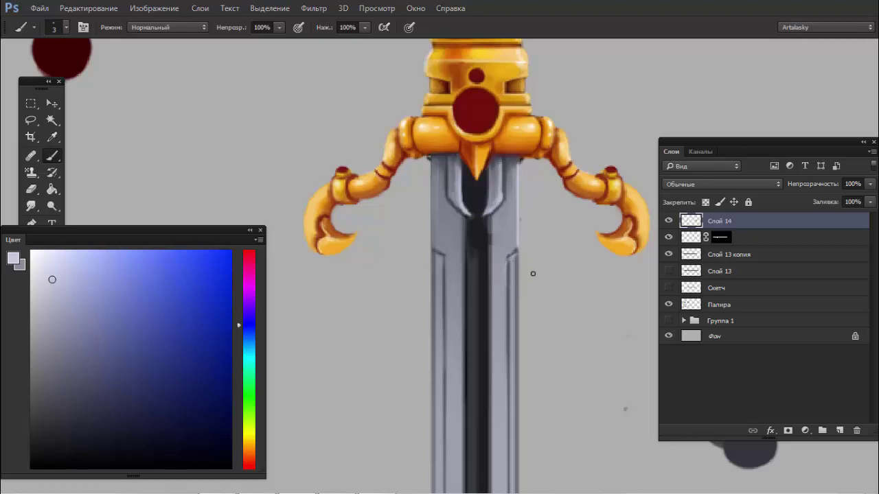
{"action": "left_click_drag", "start_coordinate": [533, 274], "coordinate": [536, 278]}
{"action": "key", "text": "ctrl+z"}
Step: Discard an extra right-edge stroke and load the guard and blade outline as a selection
{"action": "scroll", "coordinate": [504, 238], "scroll_direction": "down", "scroll_amount": 3}
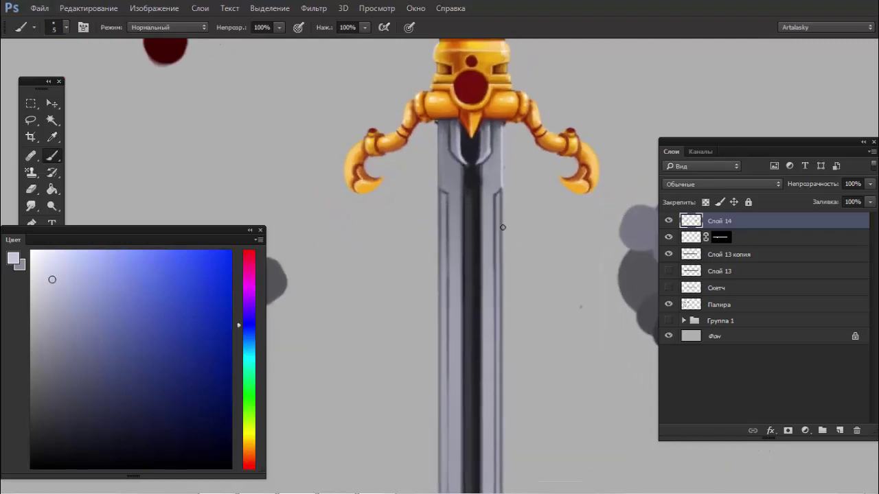
{"action": "left_click_drag", "start_coordinate": [498, 196], "coordinate": [500, 294]}
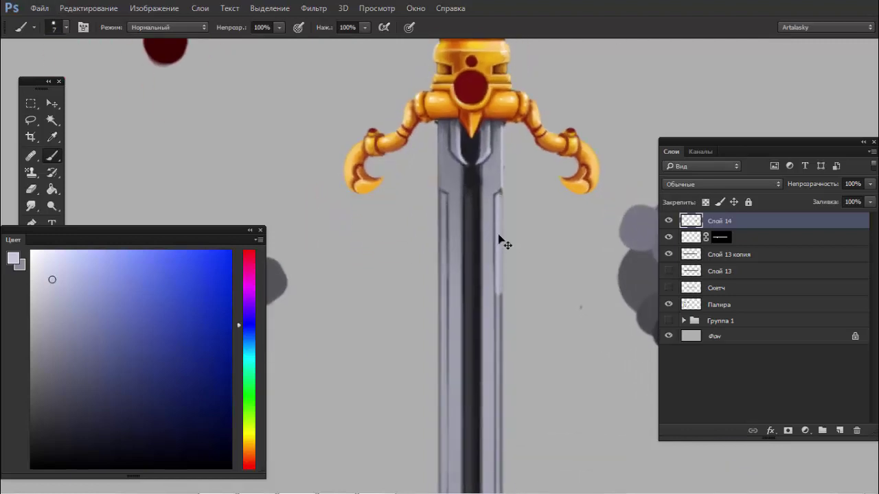
{"action": "key", "text": "ctrl+z"}
{"action": "left_click", "coordinate": [721, 237], "text": "ctrl"}
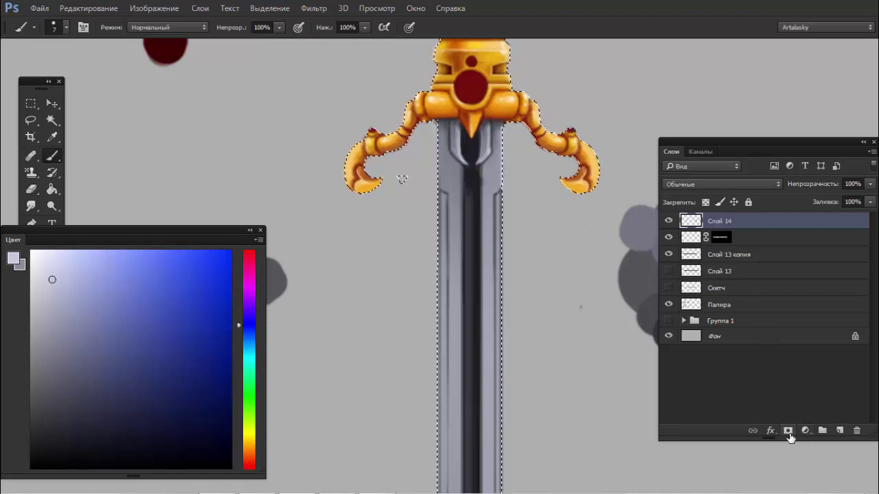
Step: Mask Слой 14 from the selection and paint a highlight down the blade's right edge at size 10
{"action": "left_click", "coordinate": [787, 431]}
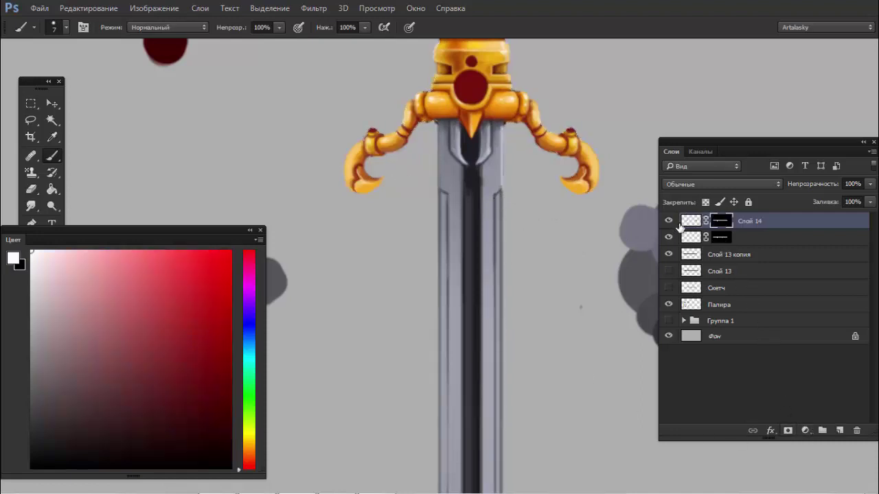
{"action": "left_click", "coordinate": [682, 222]}
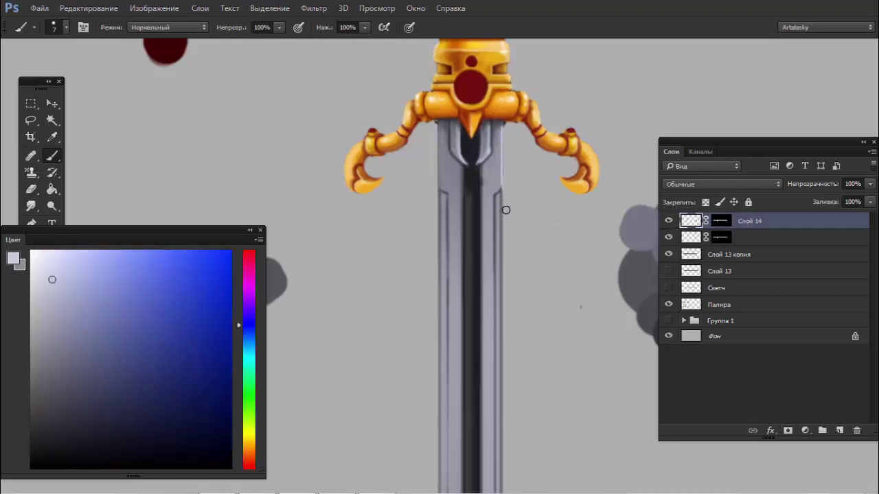
{"action": "key", "text": "bracketright"}
{"action": "key", "text": "bracketright"}
{"action": "key", "text": "bracketright"}
{"action": "left_click_drag", "start_coordinate": [498, 196], "coordinate": [526, 449]}
Step: Sample a blade colour and cover the dark line on the blade's right edge
{"action": "scroll", "coordinate": [527, 398], "scroll_direction": "down", "scroll_amount": 1}
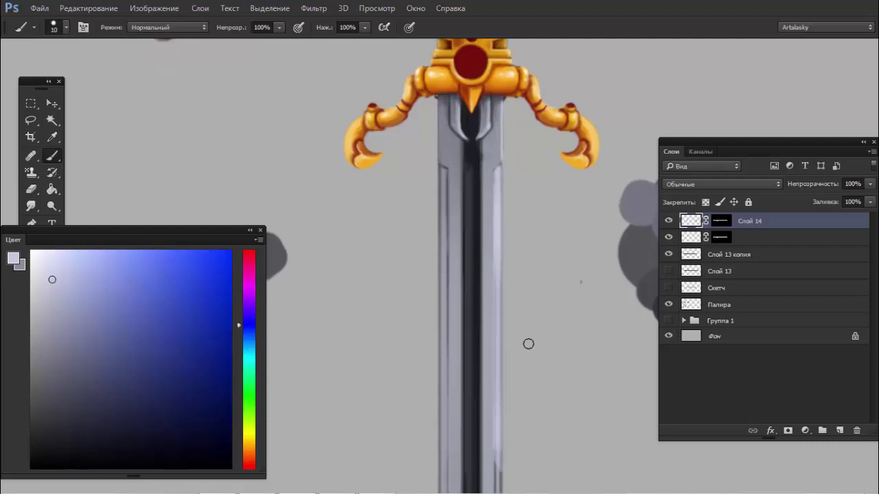
{"action": "scroll", "coordinate": [518, 188], "scroll_direction": "down", "scroll_amount": 4}
{"action": "scroll", "coordinate": [498, 253], "scroll_direction": "down", "scroll_amount": 2}
{"action": "mouse_move", "coordinate": [492, 308]}
{"action": "left_mouse_down"}
{"action": "mouse_move", "coordinate": [497, 377]}
{"action": "mouse_move", "coordinate": [517, 208]}
{"action": "left_mouse_up"}
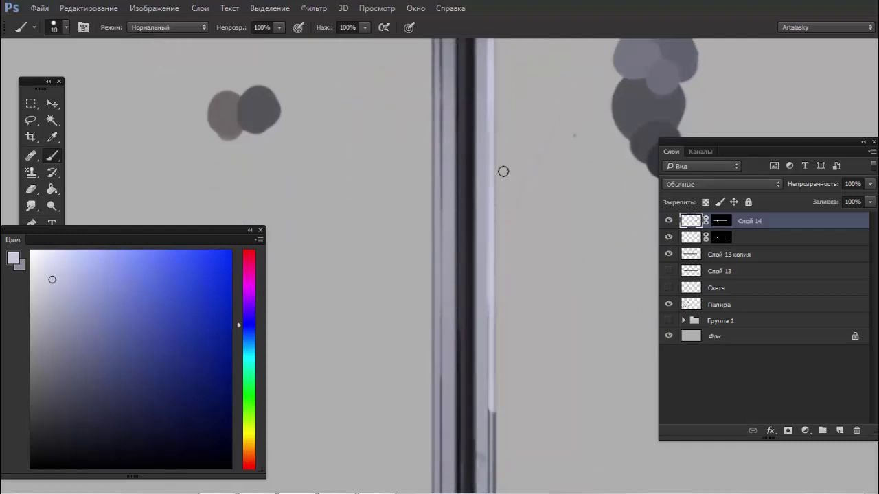
{"action": "left_click", "coordinate": [493, 126], "text": "alt"}
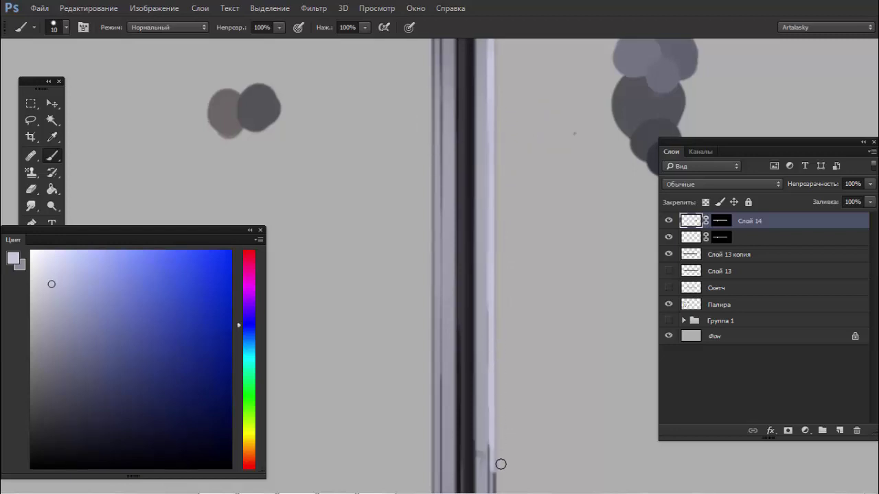
{"action": "scroll", "coordinate": [503, 384], "scroll_direction": "down", "scroll_amount": 2}
{"action": "scroll", "coordinate": [506, 249], "scroll_direction": "down", "scroll_amount": 6}
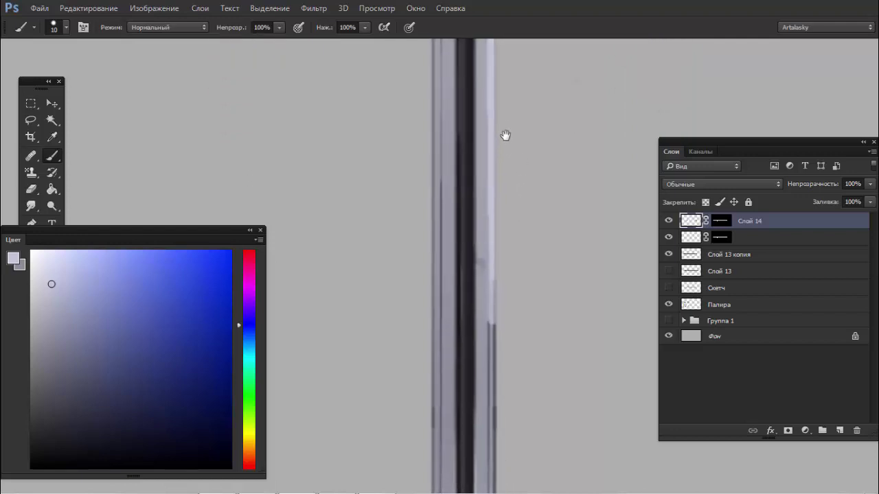
{"action": "scroll", "coordinate": [506, 136], "scroll_direction": "down", "scroll_amount": 6}
{"action": "left_click_drag", "start_coordinate": [493, 444], "coordinate": [530, 240]}
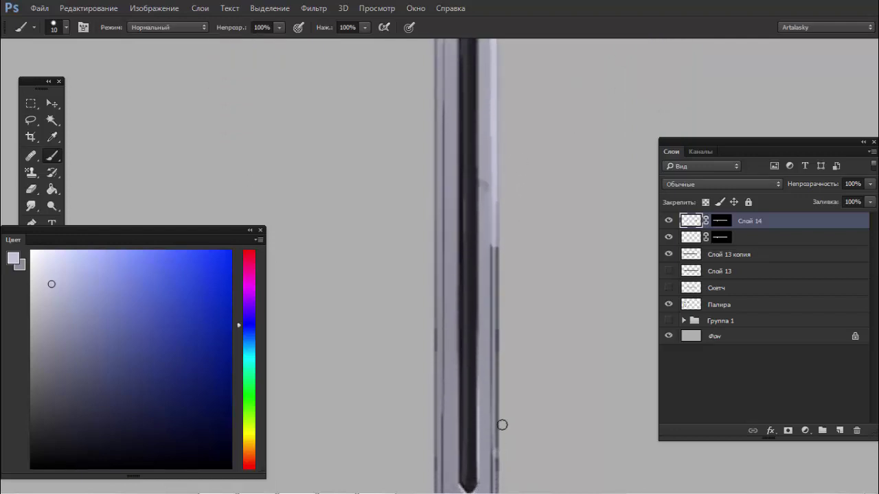
Step: Resample a blade shade and repaint a light highlight down the right edge
{"action": "left_click", "coordinate": [496, 218], "text": "alt"}
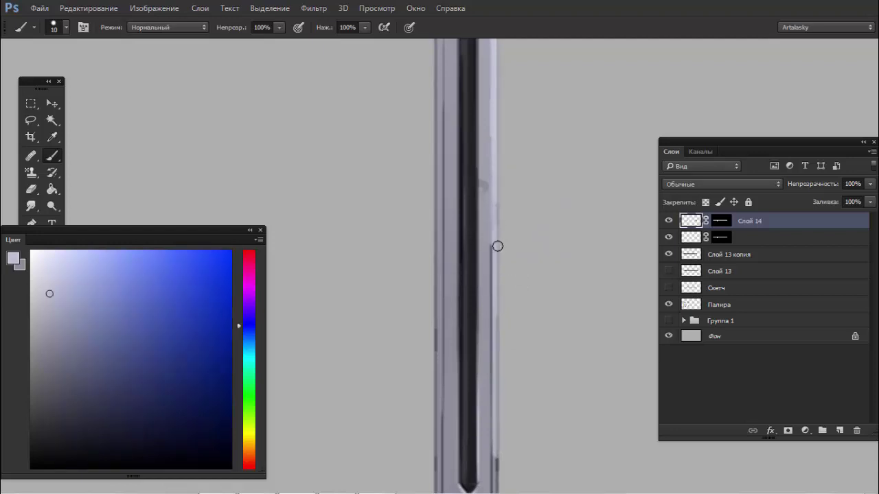
{"action": "left_click", "coordinate": [495, 173], "text": "alt"}
{"action": "left_click_drag", "start_coordinate": [496, 294], "coordinate": [502, 188]}
{"action": "key", "text": "ctrl+z"}
{"action": "mouse_move", "coordinate": [495, 142]}
{"action": "left_mouse_down"}
{"action": "mouse_move", "coordinate": [529, 440]}
{"action": "mouse_move", "coordinate": [539, 381]}
{"action": "left_mouse_up"}
Step: Brighten the blade's right edge and the right side of the tip
{"action": "scroll", "coordinate": [506, 271], "scroll_direction": "down", "scroll_amount": 5}
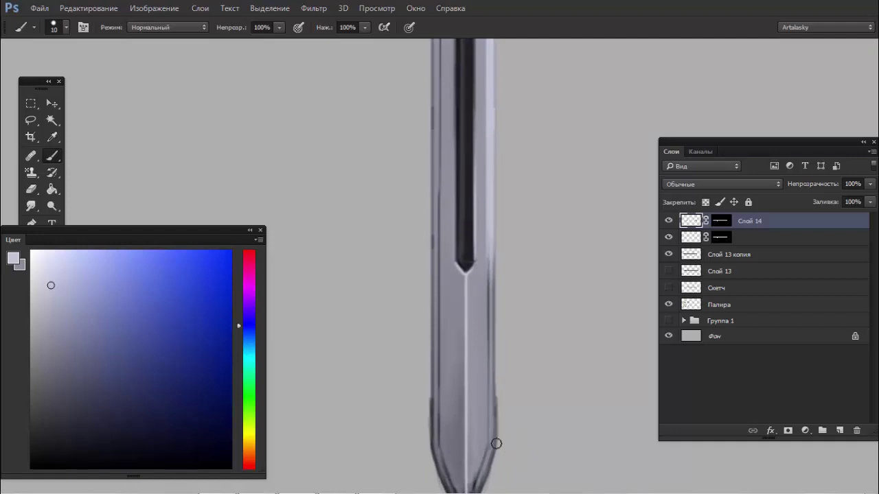
{"action": "mouse_move", "coordinate": [494, 444]}
{"action": "left_mouse_down"}
{"action": "mouse_move", "coordinate": [492, 243]}
{"action": "mouse_move", "coordinate": [509, 436]}
{"action": "left_mouse_up"}
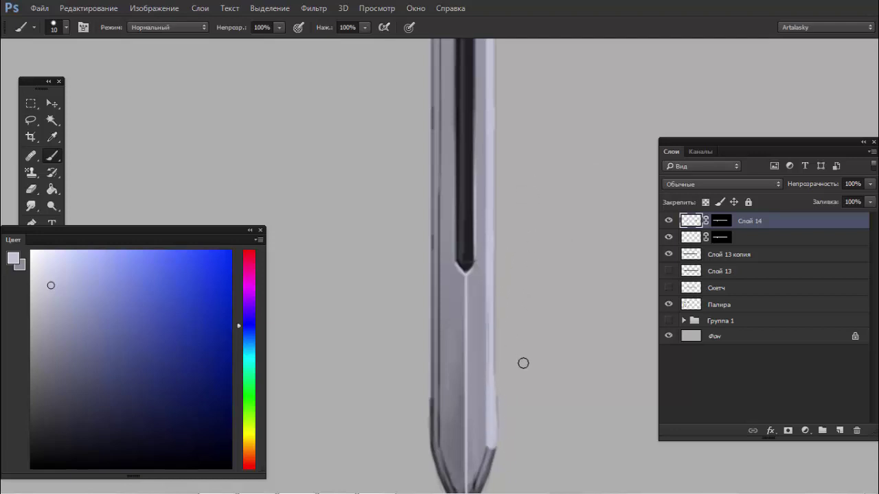
{"action": "scroll", "coordinate": [499, 364], "scroll_direction": "down", "scroll_amount": 2}
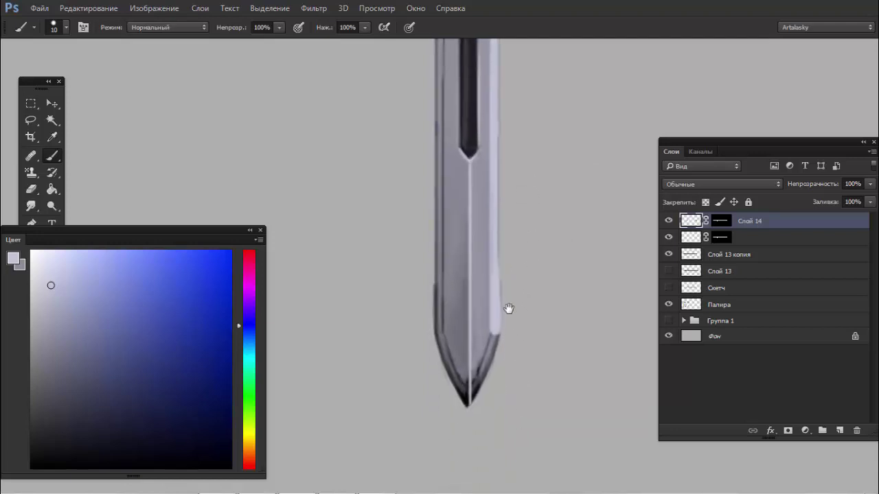
{"action": "left_click_drag", "start_coordinate": [478, 397], "coordinate": [499, 306]}
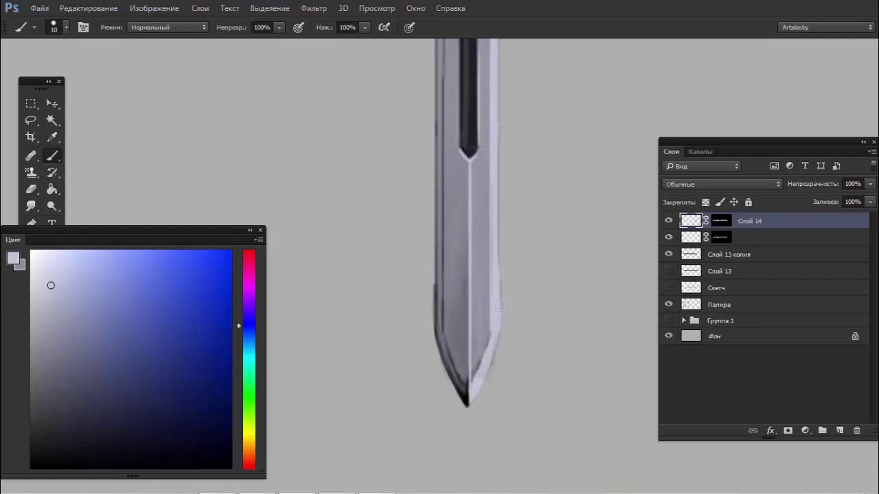
Step: Sample several greys from the blade and set the paint colour to white
{"action": "left_click", "coordinate": [477, 350], "text": "alt"}
{"action": "left_click", "coordinate": [483, 369], "text": "alt"}
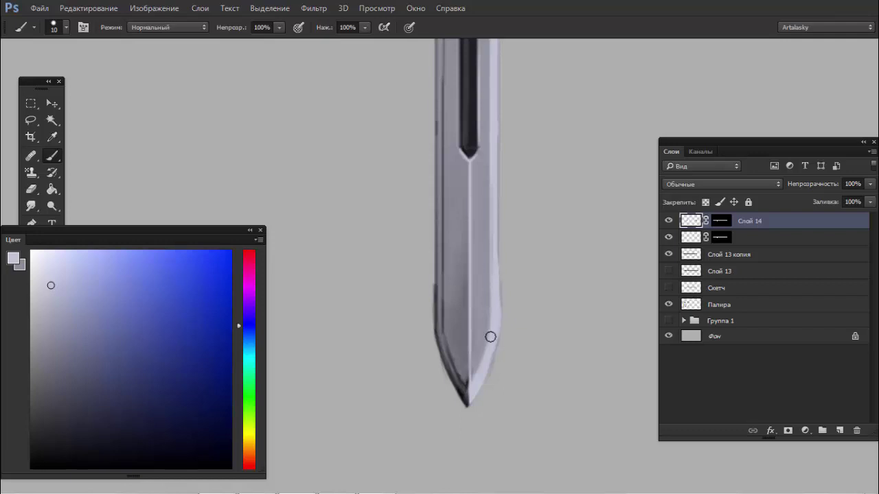
{"action": "left_click", "coordinate": [471, 160], "text": "alt"}
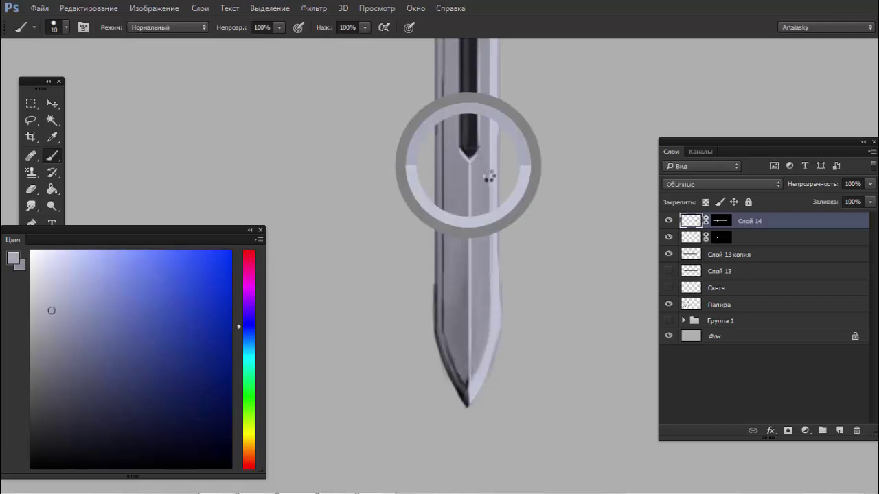
{"action": "left_click_drag", "start_coordinate": [471, 160], "coordinate": [487, 180]}
Step: Try a thin 4 px bright line up the blade's right edge, then undo it
{"action": "right_click", "coordinate": [502, 165]}
{"action": "left_click_drag", "start_coordinate": [569, 195], "coordinate": [567, 195]}
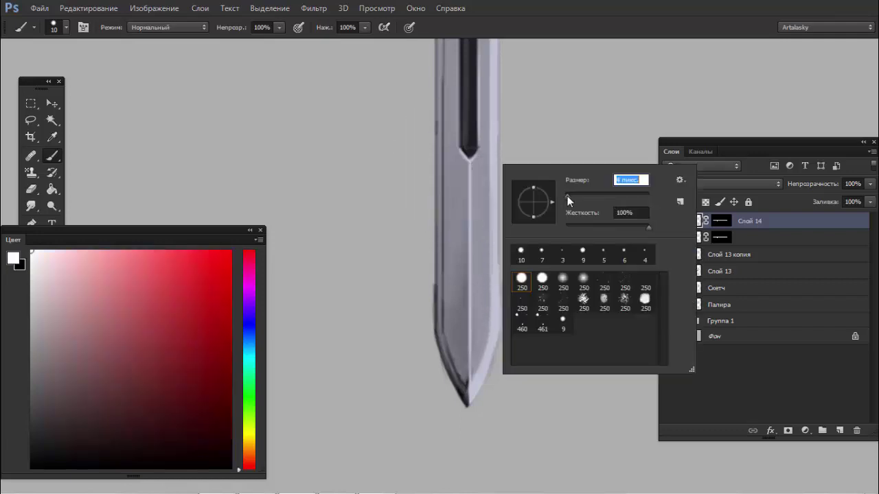
{"action": "key", "text": "Return"}
{"action": "left_click_drag", "start_coordinate": [488, 329], "coordinate": [490, 57]}
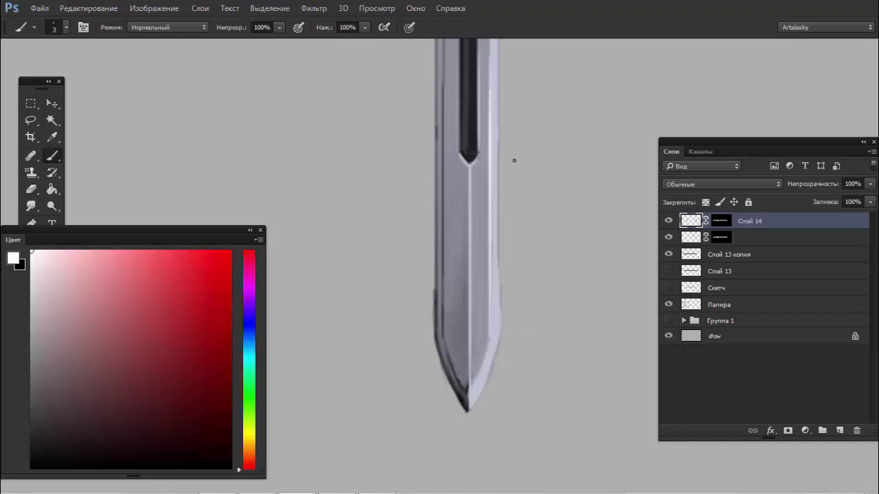
{"action": "left_click_drag", "start_coordinate": [462, 173], "coordinate": [512, 234]}
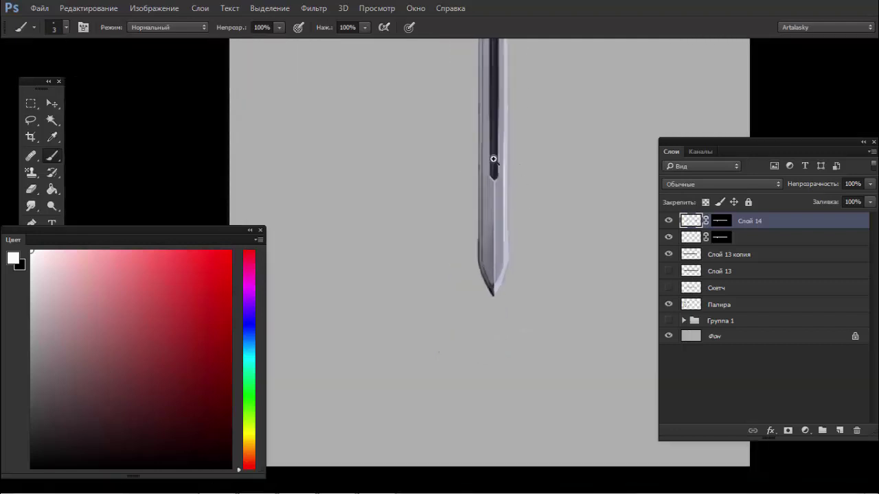
{"action": "key", "text": "ctrl+z"}
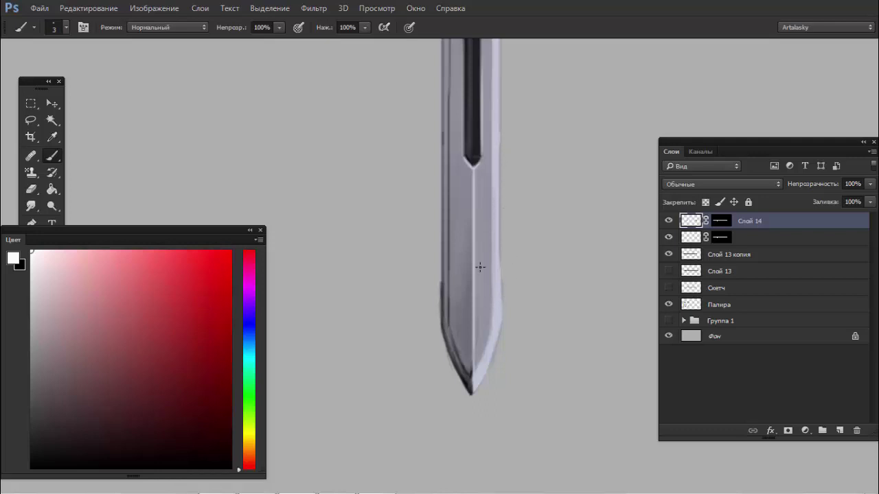
Step: Lighten the blade's lower-left edge toward the tip with sampled bluish greys
{"action": "left_click", "coordinate": [483, 372], "text": "alt"}
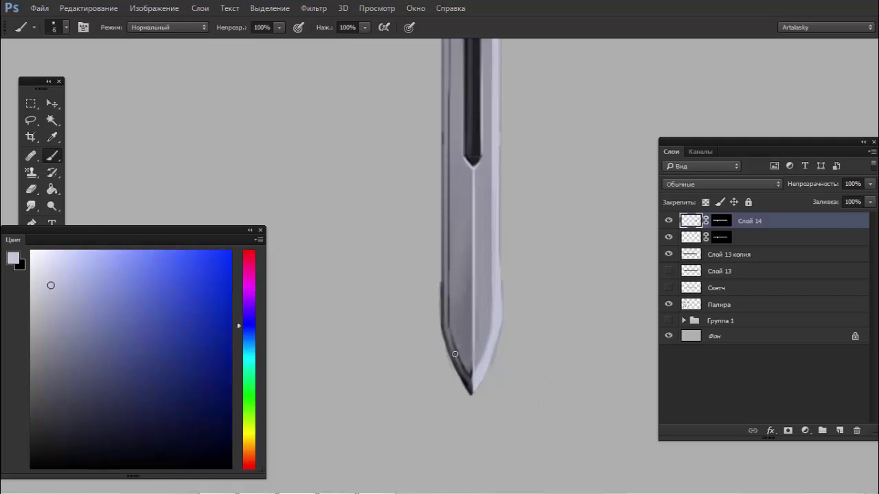
{"action": "left_click_drag", "start_coordinate": [455, 354], "coordinate": [469, 391]}
{"action": "left_click_drag", "start_coordinate": [451, 348], "coordinate": [469, 386]}
{"action": "left_click", "coordinate": [467, 375], "text": "alt"}
{"action": "left_click_drag", "start_coordinate": [444, 296], "coordinate": [446, 338]}
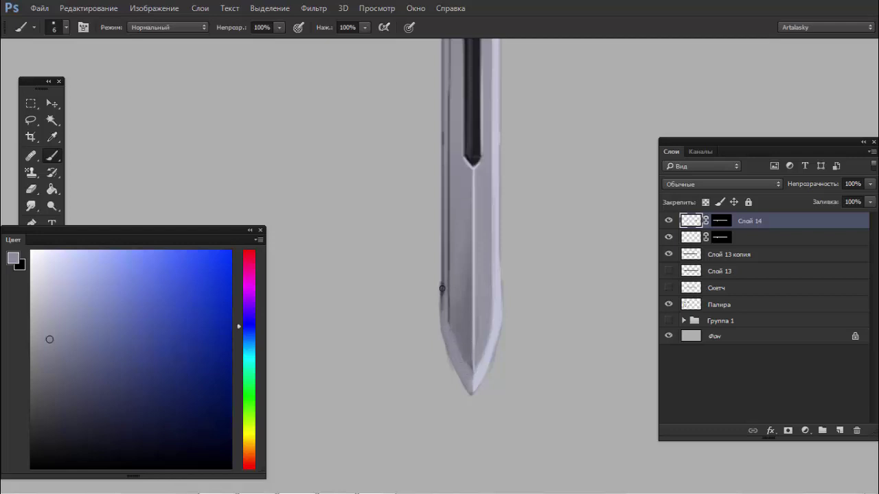
Step: Paint a light highlight along the blade's left edge down to the tip
{"action": "mouse_move", "coordinate": [442, 289]}
{"action": "left_mouse_down"}
{"action": "mouse_move", "coordinate": [447, 332]}
{"action": "mouse_move", "coordinate": [448, 144]}
{"action": "left_mouse_up"}
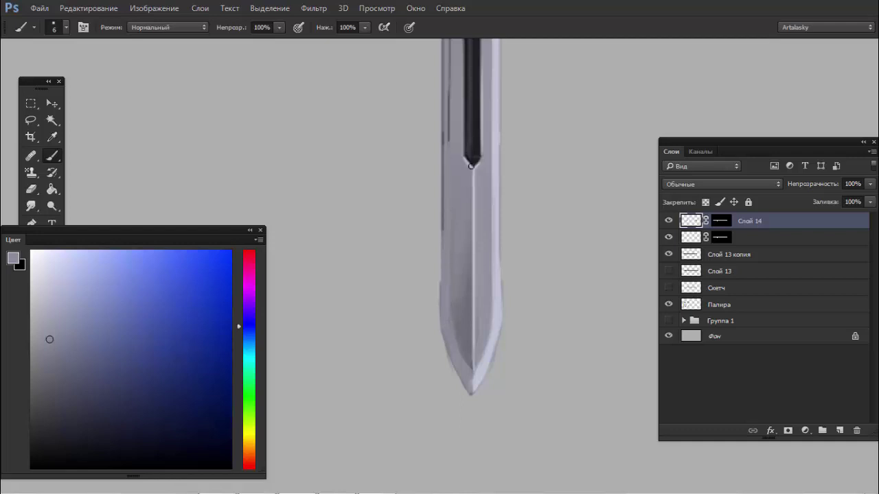
{"action": "left_click_drag", "start_coordinate": [441, 274], "coordinate": [444, 117]}
{"action": "left_click_drag", "start_coordinate": [439, 217], "coordinate": [431, 298]}
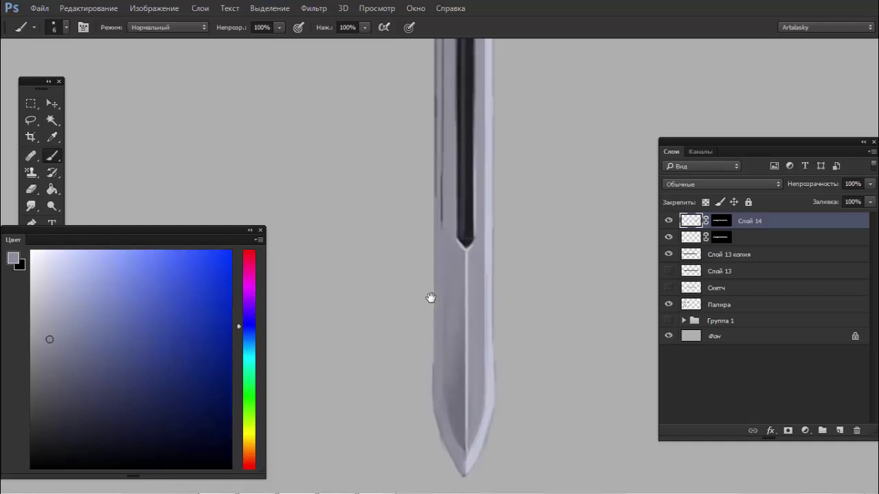
{"action": "left_click", "coordinate": [484, 295], "text": "alt"}
{"action": "left_click", "coordinate": [480, 291], "text": "alt"}
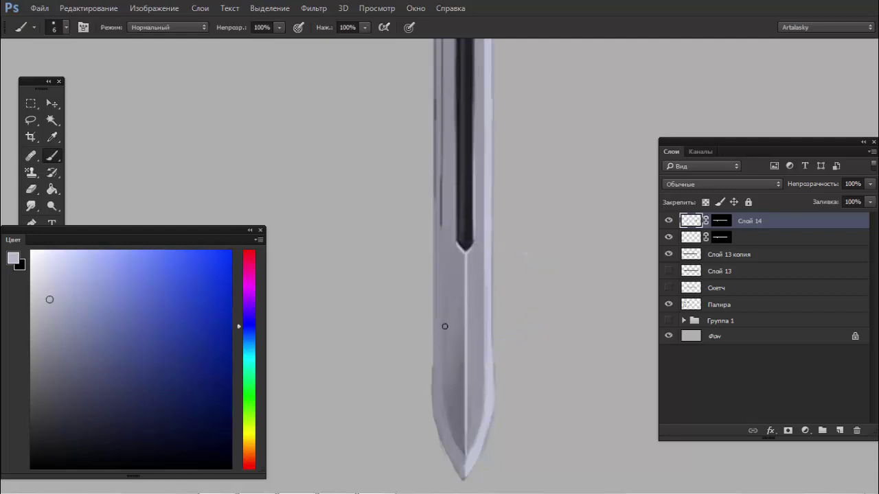
{"action": "left_click_drag", "start_coordinate": [436, 359], "coordinate": [450, 206]}
Step: Redo the left-edge highlight near the blade bottom as a shorter stroke
{"action": "key", "text": "ctrl+z"}
{"action": "left_click_drag", "start_coordinate": [435, 365], "coordinate": [457, 252]}
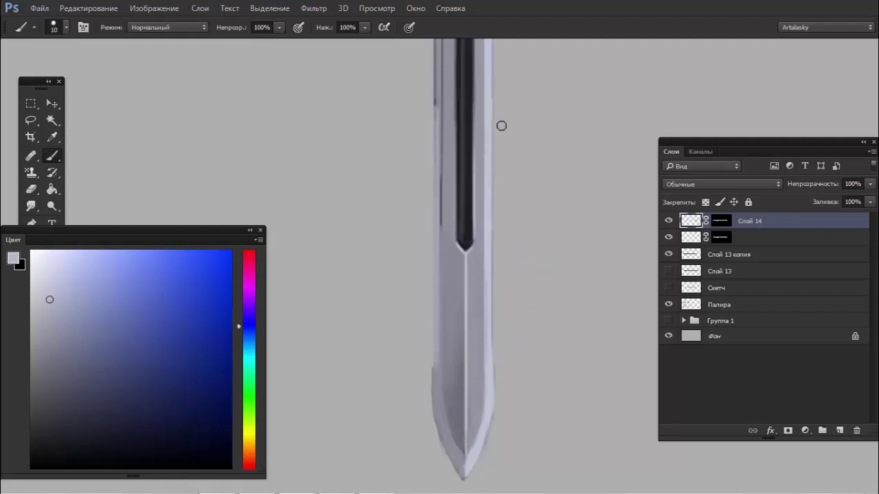
{"action": "key", "text": "ctrl+z"}
{"action": "mouse_move", "coordinate": [437, 359]}
{"action": "left_mouse_down"}
{"action": "mouse_move", "coordinate": [445, 157]}
{"action": "mouse_move", "coordinate": [435, 255]}
{"action": "left_mouse_up"}
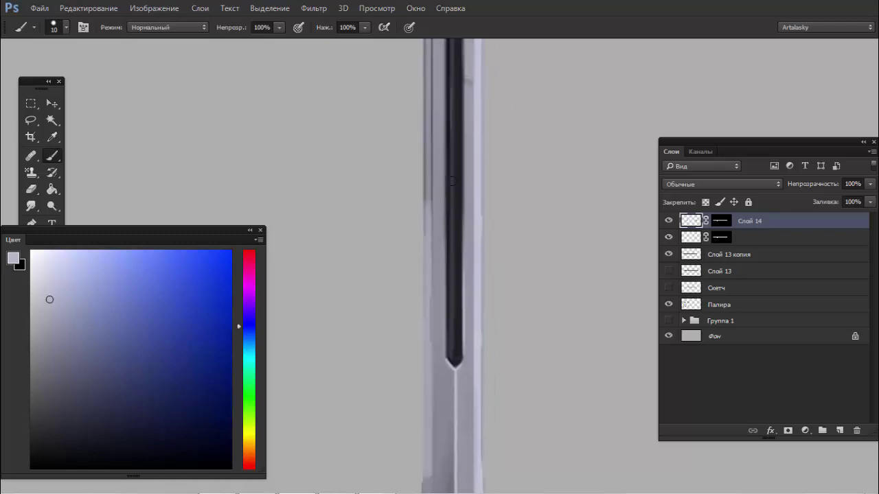
Step: Extend the highlight up the blade's left edge to the crossguard
{"action": "left_click_drag", "start_coordinate": [428, 322], "coordinate": [429, 65]}
{"action": "left_click_drag", "start_coordinate": [483, 72], "coordinate": [428, 286]}
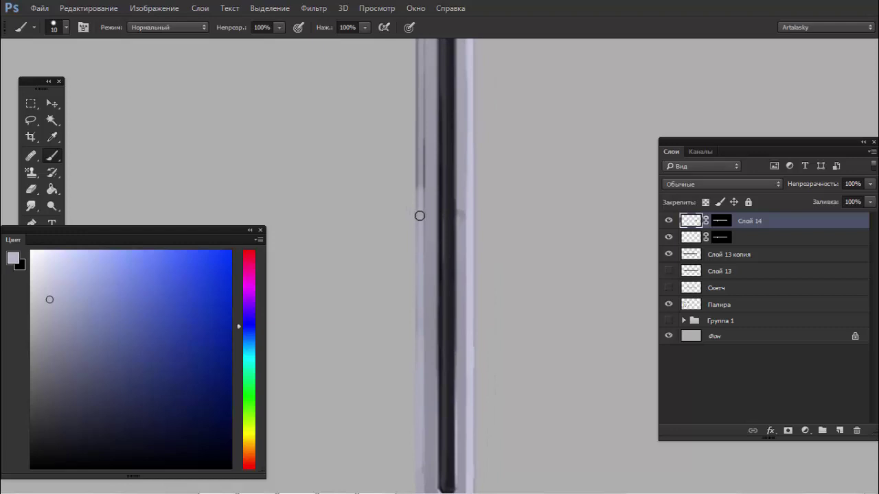
{"action": "left_click_drag", "start_coordinate": [420, 215], "coordinate": [431, 78]}
{"action": "left_click_drag", "start_coordinate": [423, 199], "coordinate": [422, 368]}
{"action": "left_click_drag", "start_coordinate": [405, 316], "coordinate": [411, 81]}
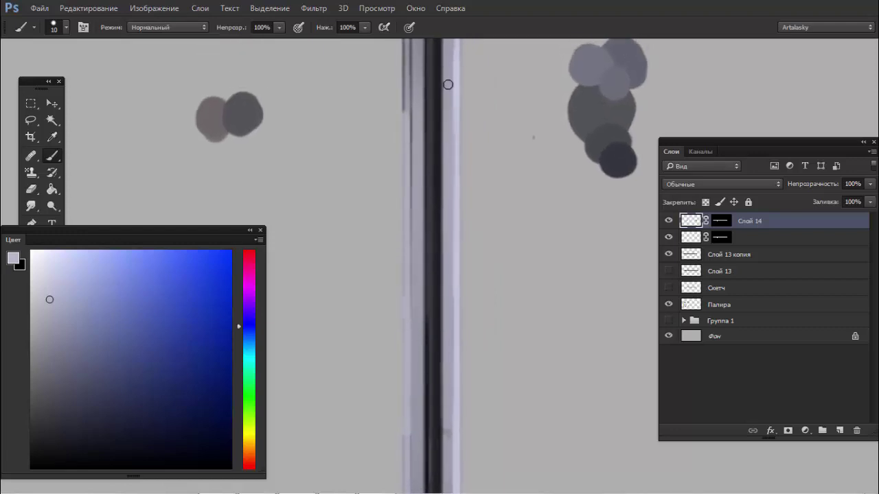
{"action": "left_click_drag", "start_coordinate": [410, 245], "coordinate": [409, 101]}
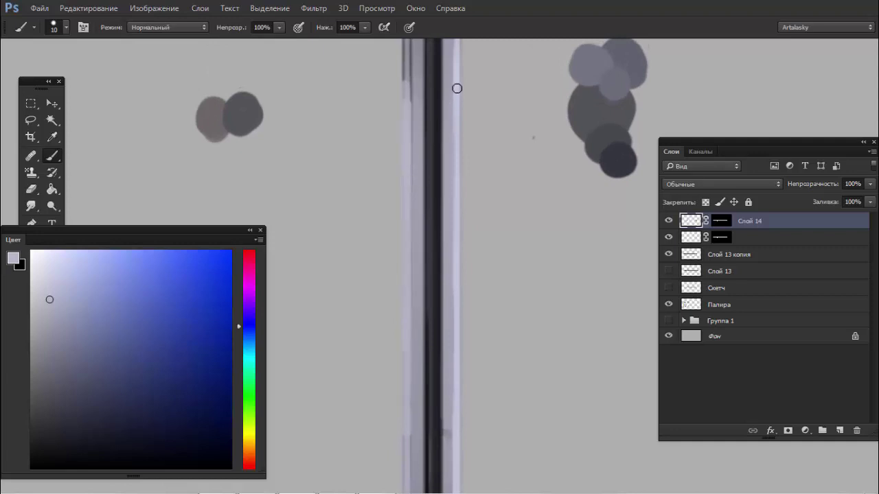
{"action": "scroll", "coordinate": [451, 118], "scroll_direction": "up", "scroll_amount": 5}
{"action": "key", "text": "ctrl+z"}
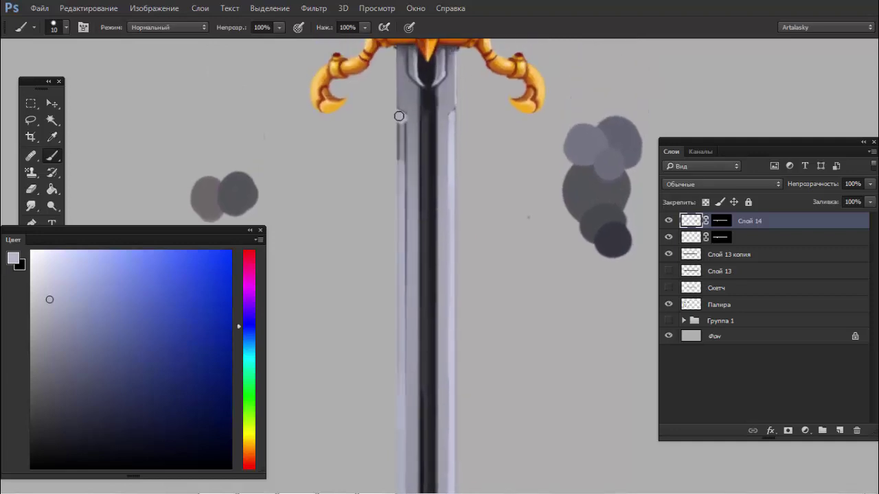
{"action": "left_click_drag", "start_coordinate": [400, 123], "coordinate": [394, 217]}
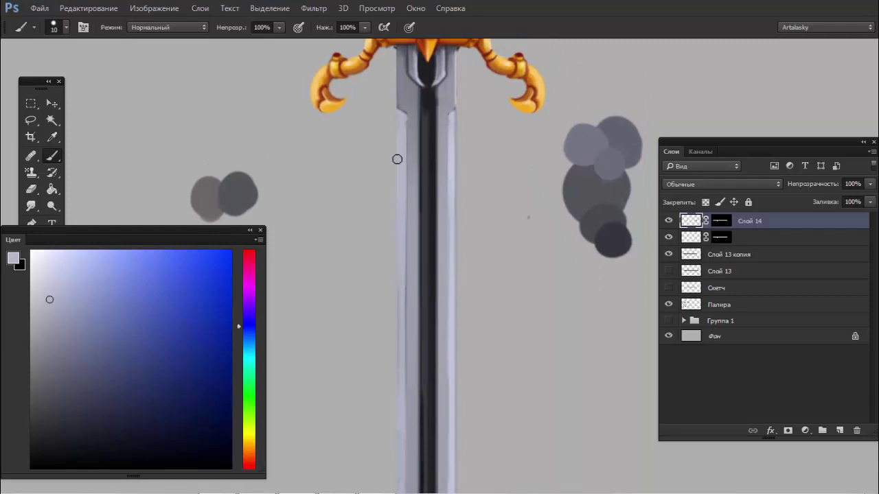
Step: Pan along the blade to the tip and zoom out to see the whole sword
{"action": "left_click_drag", "start_coordinate": [412, 333], "coordinate": [422, 193]}
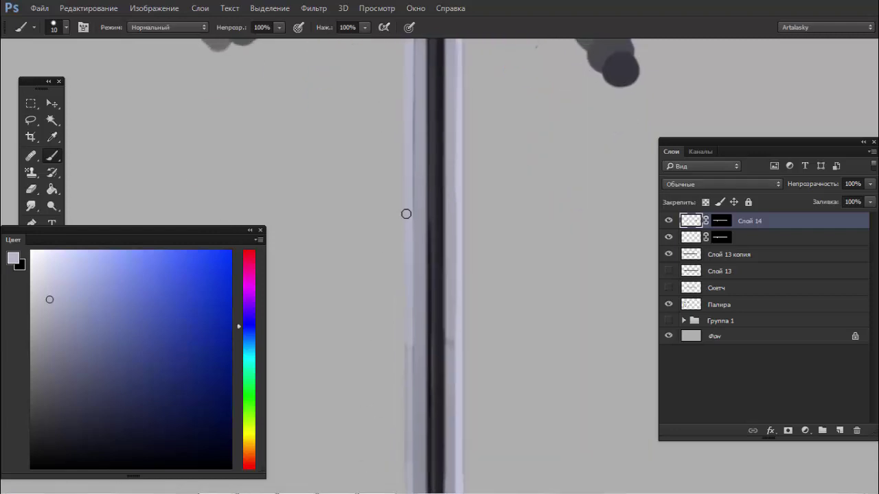
{"action": "left_click_drag", "start_coordinate": [403, 317], "coordinate": [402, 261]}
{"action": "left_click_drag", "start_coordinate": [434, 337], "coordinate": [453, 162]}
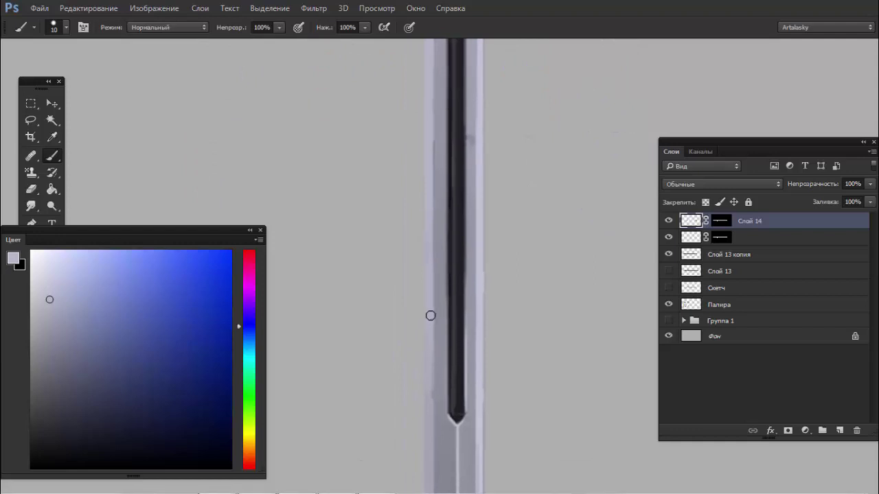
{"action": "left_click_drag", "start_coordinate": [426, 338], "coordinate": [425, 269]}
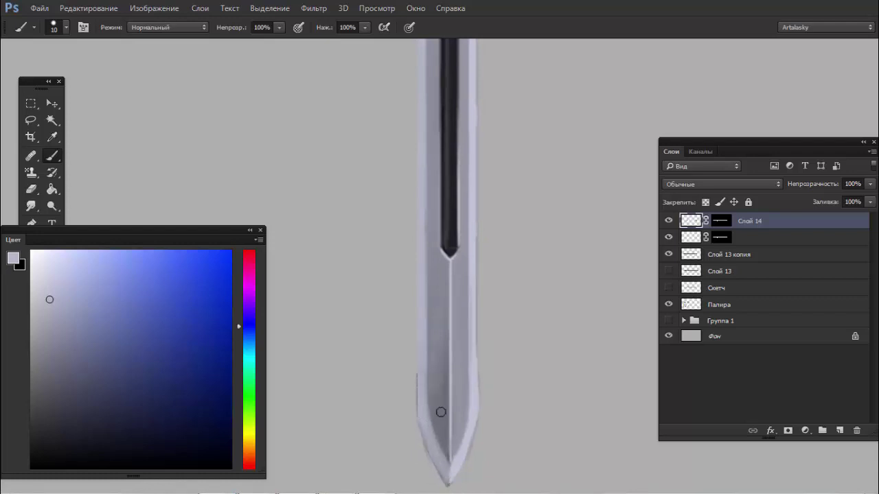
{"action": "mouse_move", "coordinate": [466, 352]}
{"action": "left_mouse_down"}
{"action": "mouse_move", "coordinate": [394, 341]}
{"action": "mouse_move", "coordinate": [396, 368]}
{"action": "left_mouse_up"}
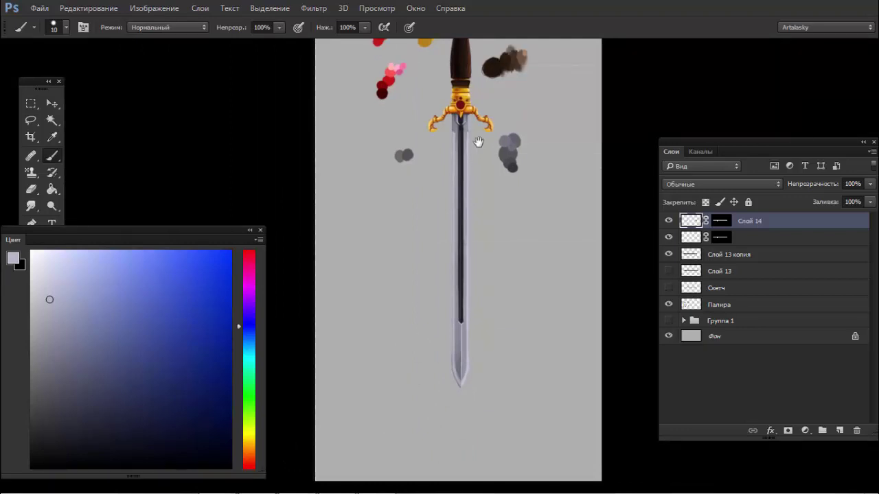
{"action": "mouse_move", "coordinate": [478, 141]}
{"action": "left_mouse_down"}
{"action": "mouse_move", "coordinate": [480, 177]}
{"action": "mouse_move", "coordinate": [476, 169]}
{"action": "left_mouse_up"}
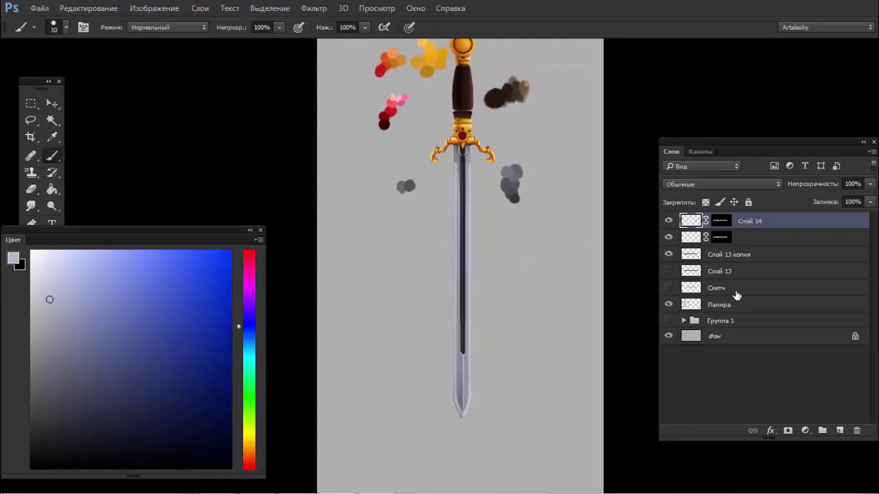
Step: Add new layer Слой 15 and sample a grey-blue from the blade
{"action": "left_click", "coordinate": [837, 430]}
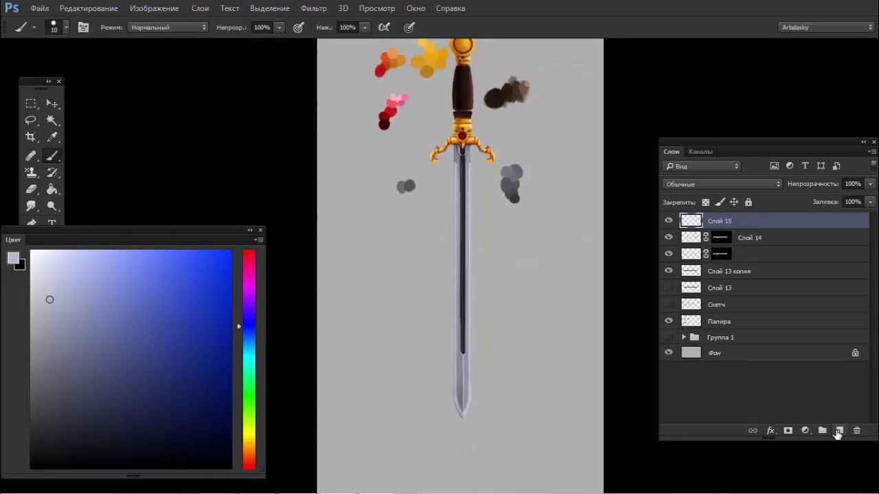
{"action": "left_click", "coordinate": [462, 157], "text": "alt"}
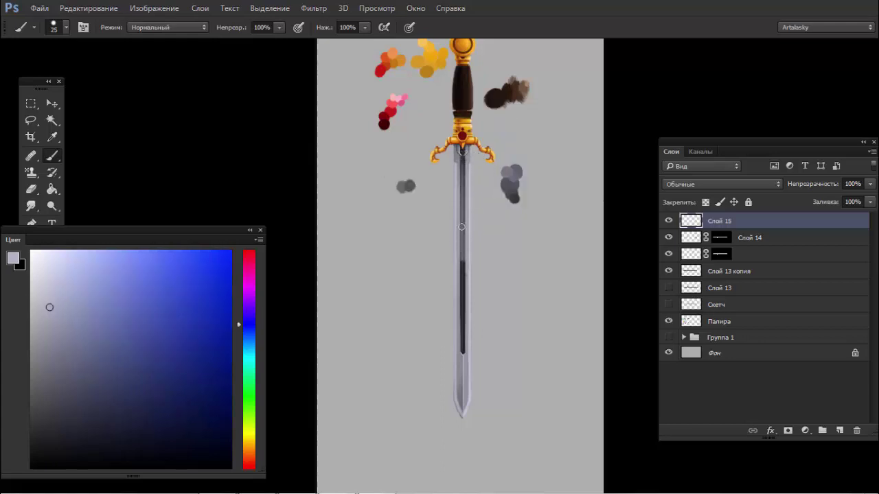
{"action": "left_click_drag", "start_coordinate": [467, 148], "coordinate": [554, 131]}
{"action": "left_click", "coordinate": [467, 189], "text": "alt"}
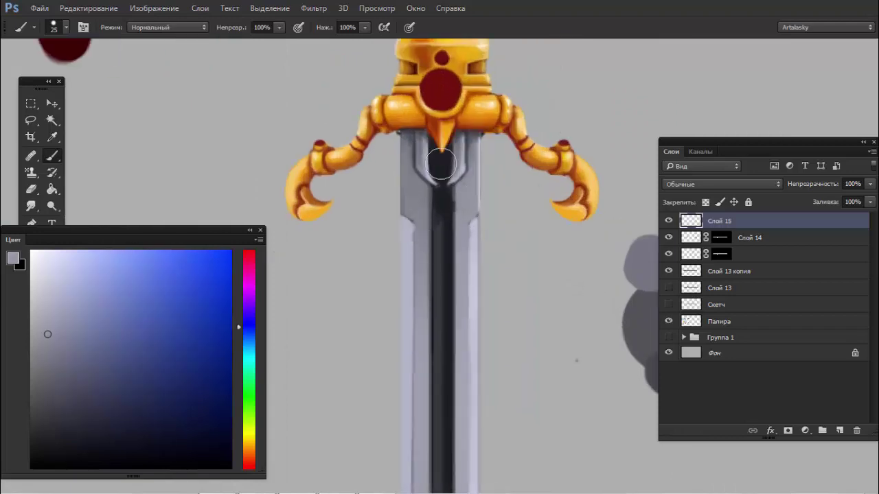
Step: Paint light grey down the central groove from the hilt, retrying the stroke twice
{"action": "left_click_drag", "start_coordinate": [440, 146], "coordinate": [439, 314]}
{"action": "key", "text": "ctrl+z"}
{"action": "left_click_drag", "start_coordinate": [440, 147], "coordinate": [440, 276]}
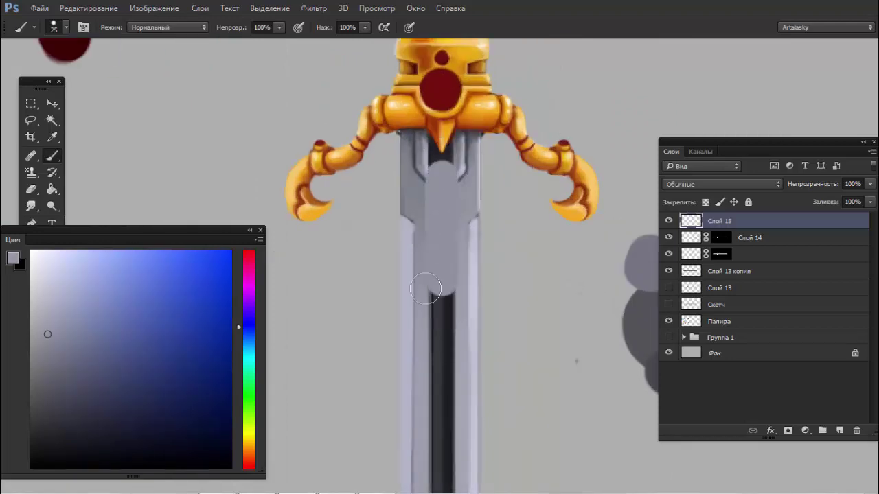
{"action": "key", "text": "ctrl+z"}
{"action": "left_click_drag", "start_coordinate": [437, 157], "coordinate": [444, 412]}
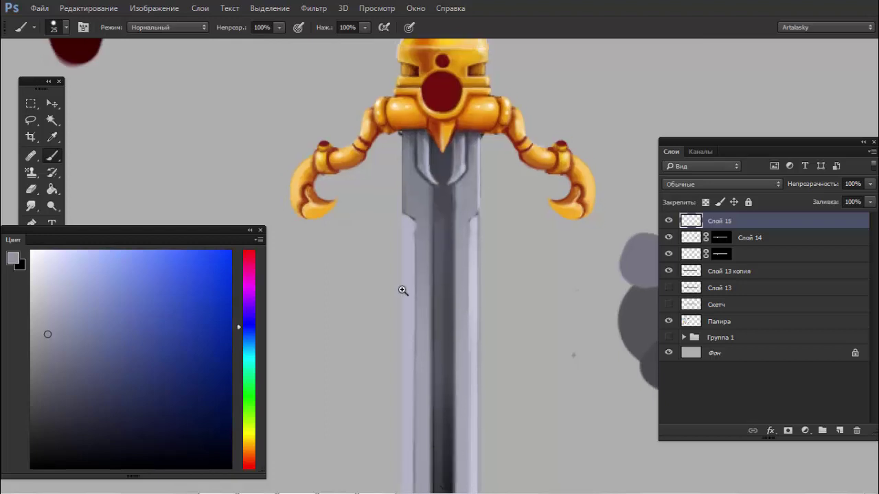
Step: Lighten the groove further from the lower blade up to the hilt
{"action": "key", "text": "ctrl+minus"}
{"action": "key", "text": "ctrl+minus"}
{"action": "key", "text": "ctrl+minus"}
{"action": "key", "text": "ctrl+plus"}
{"action": "key", "text": "ctrl+minus"}
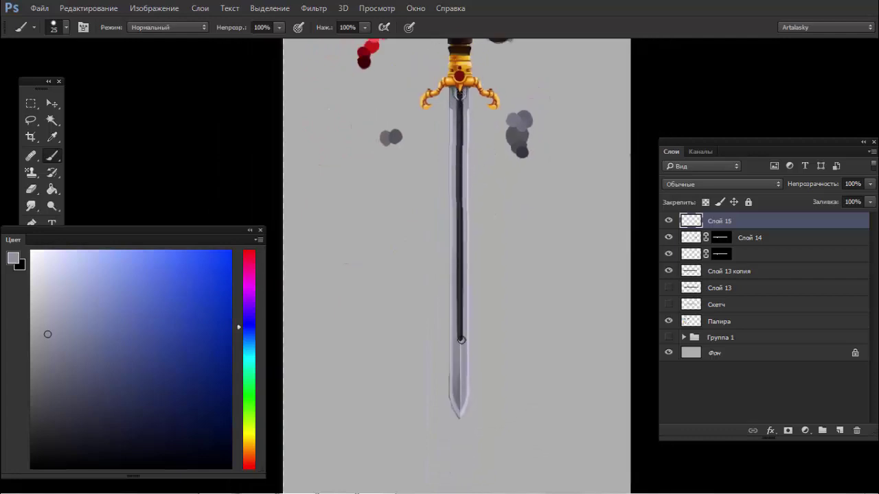
{"action": "left_click_drag", "start_coordinate": [458, 341], "coordinate": [486, 104]}
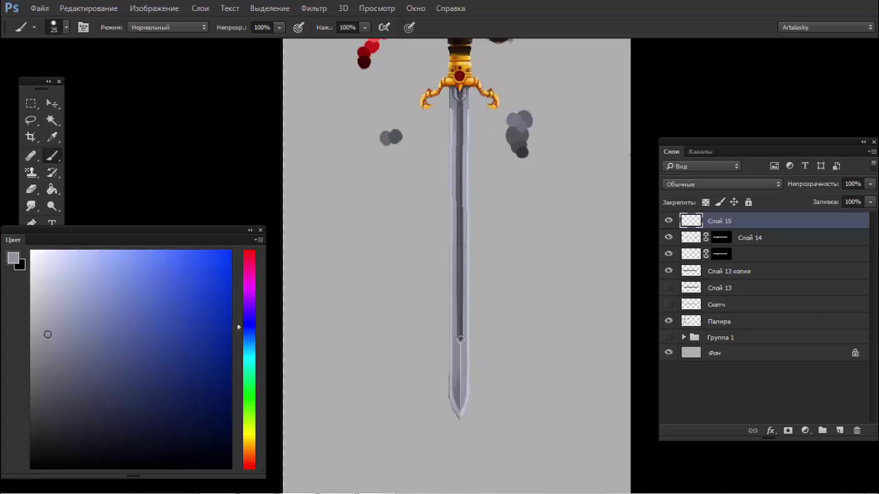
{"action": "left_click_drag", "start_coordinate": [460, 318], "coordinate": [460, 146]}
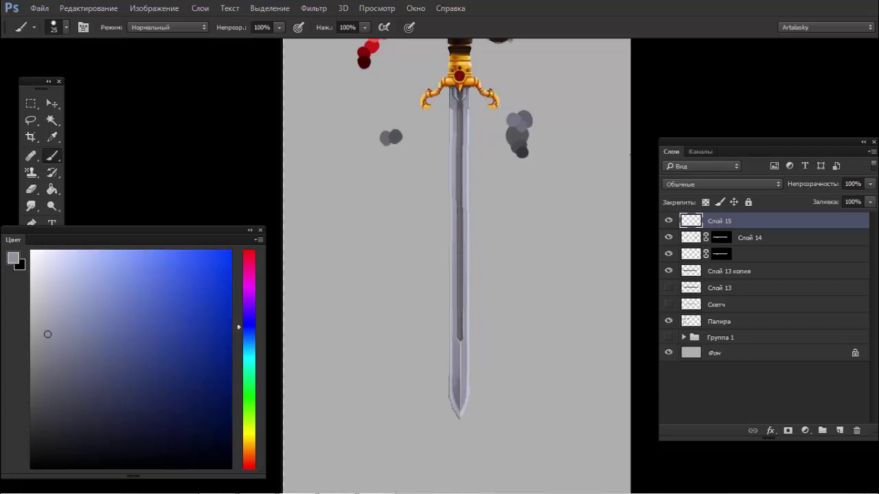
{"action": "scroll", "coordinate": [473, 206], "scroll_direction": "down", "scroll_amount": 1}
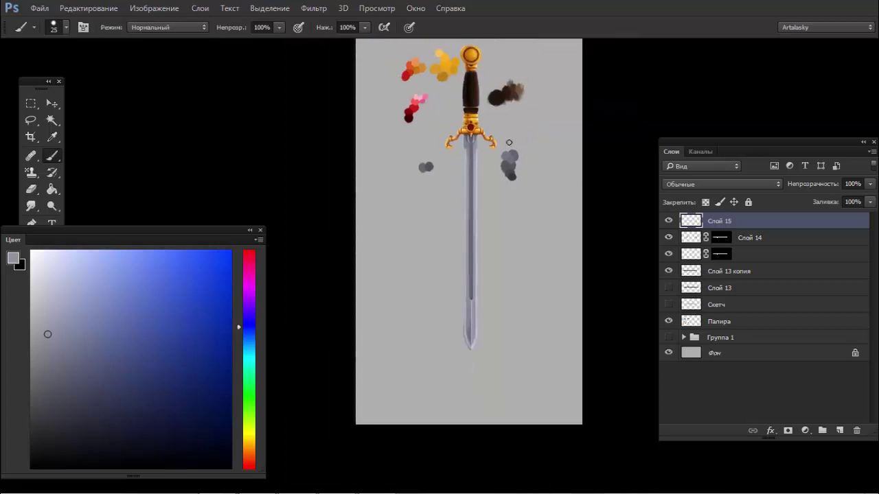
{"action": "scroll", "coordinate": [471, 130], "scroll_direction": "up", "scroll_amount": 3}
{"action": "scroll", "coordinate": [474, 171], "scroll_direction": "up", "scroll_amount": 2}
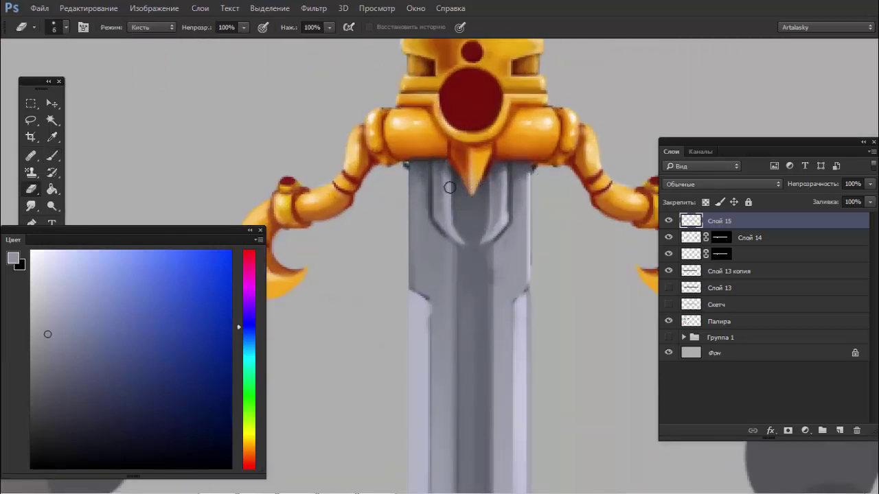
Step: Erase the light grey below the crossguard point with a size-15 eraser to reveal a dark wedge
{"action": "key", "text": "e"}
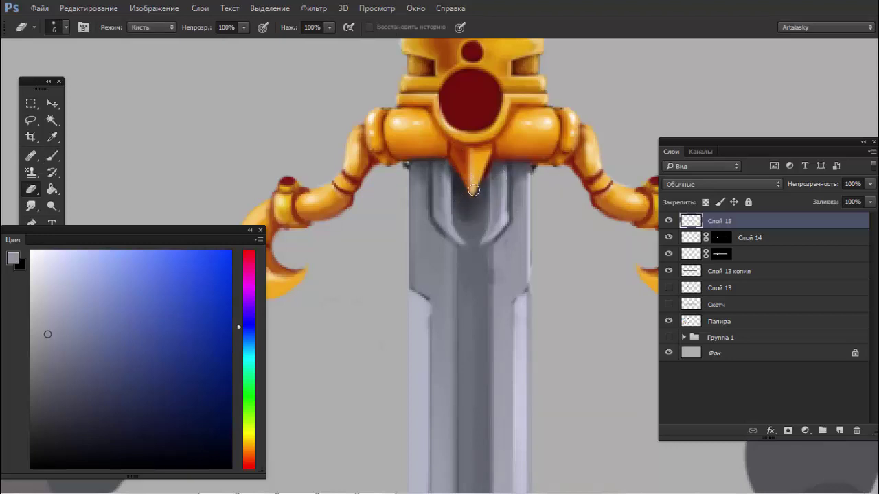
{"action": "mouse_move", "coordinate": [481, 184]}
{"action": "left_mouse_down"}
{"action": "mouse_move", "coordinate": [479, 242]}
{"action": "mouse_move", "coordinate": [457, 175]}
{"action": "left_mouse_up"}
{"action": "scroll", "coordinate": [462, 229], "scroll_direction": "down", "scroll_amount": 5}
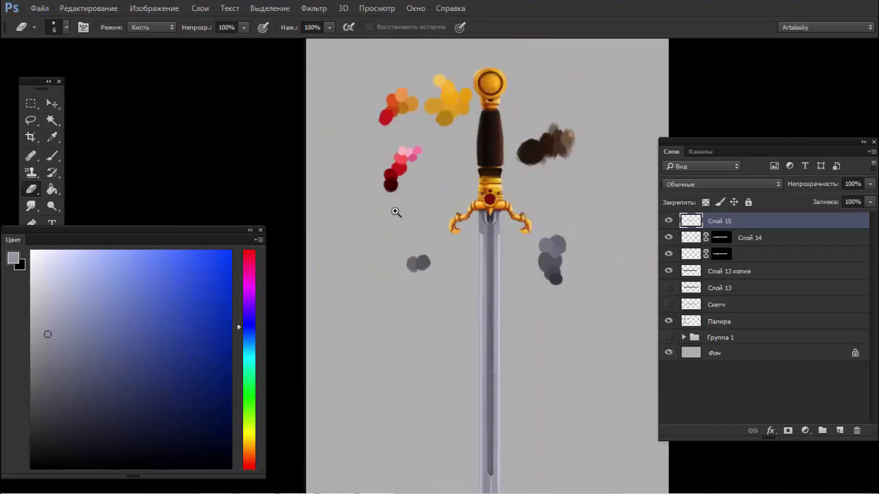
{"action": "scroll", "coordinate": [494, 216], "scroll_direction": "up", "scroll_amount": 4}
{"action": "scroll", "coordinate": [503, 215], "scroll_direction": "up", "scroll_amount": 1}
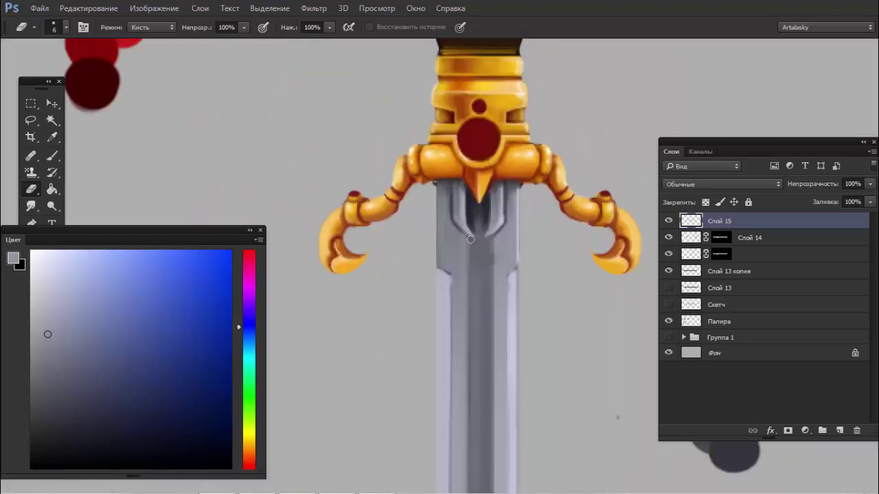
{"action": "mouse_move", "coordinate": [475, 240]}
{"action": "left_mouse_down"}
{"action": "mouse_move", "coordinate": [471, 227]}
{"action": "mouse_move", "coordinate": [485, 239]}
{"action": "mouse_move", "coordinate": [475, 251]}
{"action": "left_mouse_up"}
{"action": "key", "text": "bracketright"}
{"action": "key", "text": "bracketright"}
{"action": "key", "text": "bracketright"}
{"action": "left_click_drag", "start_coordinate": [478, 213], "coordinate": [481, 319]}
{"action": "key", "text": "ctrl+z"}
{"action": "key", "text": "ctrl+z"}
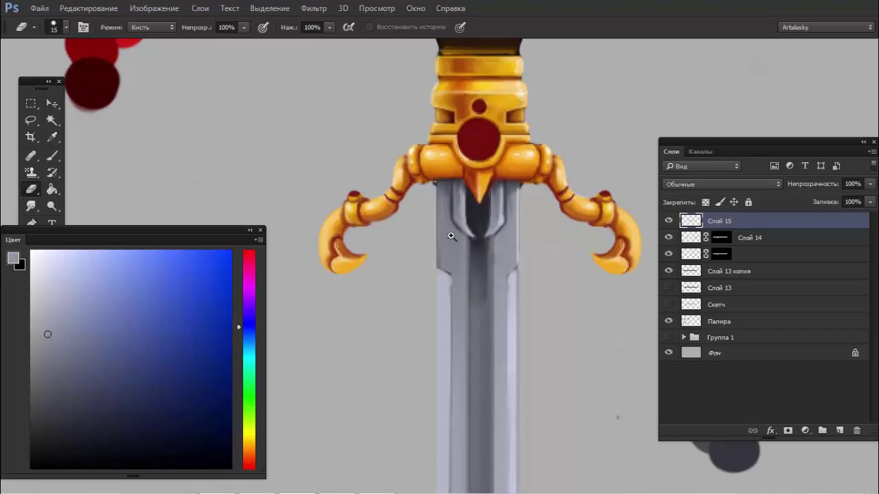
{"action": "left_click_drag", "start_coordinate": [451, 236], "coordinate": [374, 242]}
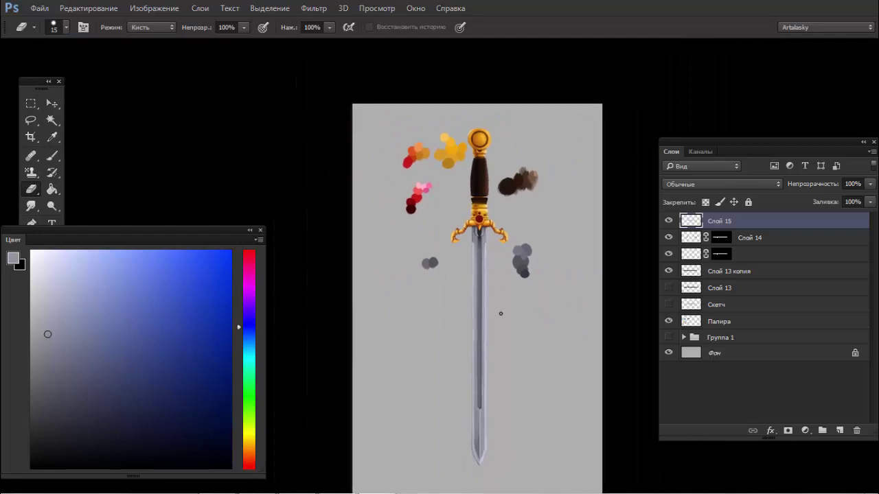
Step: Reshape the lower groove and try a pointed groove tip, then undo it
{"action": "left_click", "coordinate": [506, 377]}
{"action": "left_click_drag", "start_coordinate": [461, 423], "coordinate": [460, 359]}
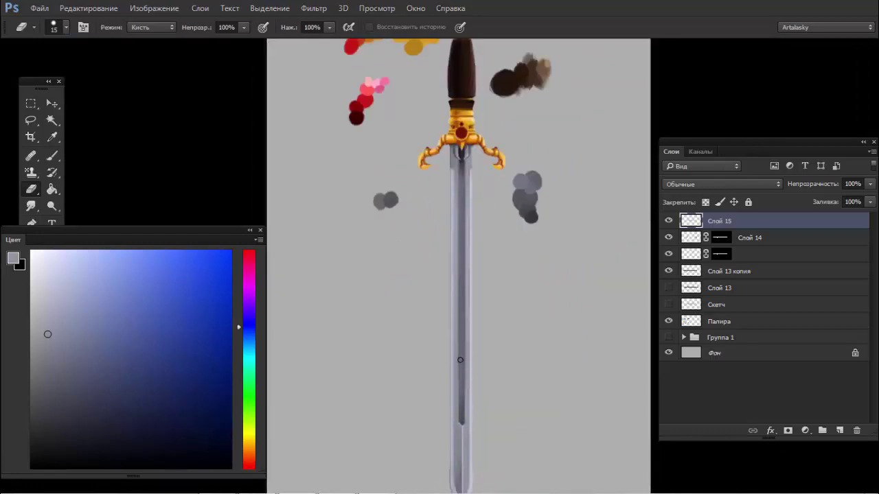
{"action": "left_click_drag", "start_coordinate": [462, 421], "coordinate": [461, 372]}
{"action": "mouse_move", "coordinate": [486, 337]}
{"action": "left_mouse_down"}
{"action": "mouse_move", "coordinate": [457, 343]}
{"action": "mouse_move", "coordinate": [479, 382]}
{"action": "left_mouse_up"}
{"action": "left_click_drag", "start_coordinate": [448, 464], "coordinate": [451, 243]}
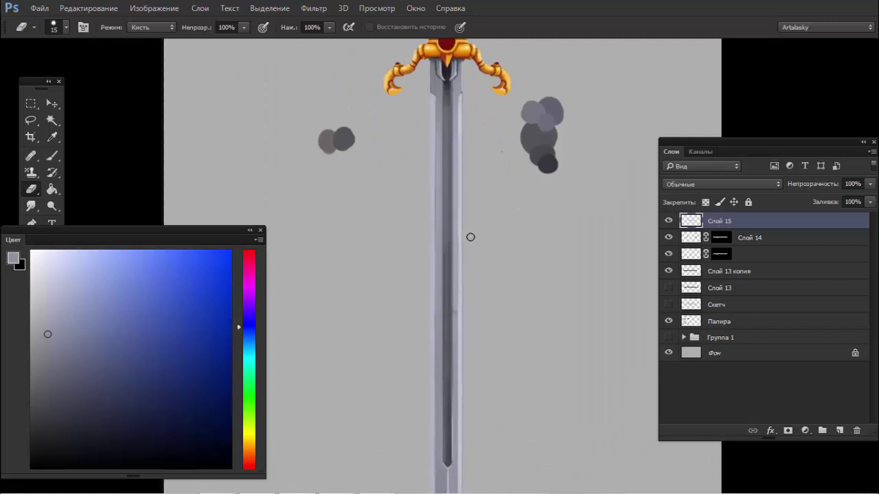
{"action": "key", "text": "ctrl+z"}
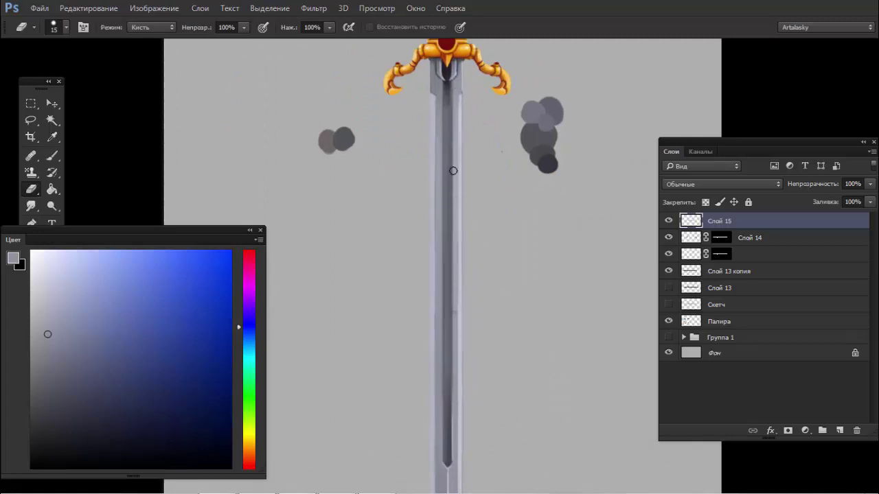
Step: Paint a dark stroke down the blade's central groove from the guard, comparing with undo/redo
{"action": "left_click_drag", "start_coordinate": [447, 96], "coordinate": [450, 446]}
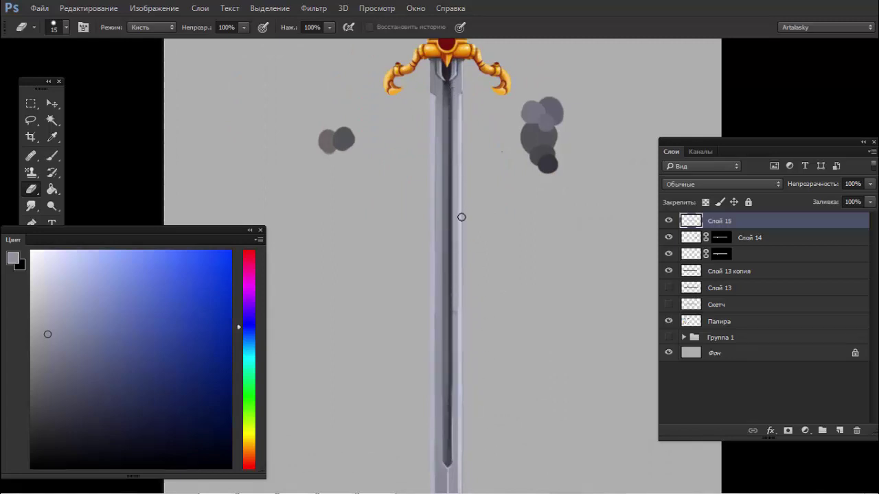
{"action": "scroll", "coordinate": [412, 193], "scroll_direction": "down", "scroll_amount": 3}
{"action": "scroll", "coordinate": [414, 192], "scroll_direction": "up", "scroll_amount": 1}
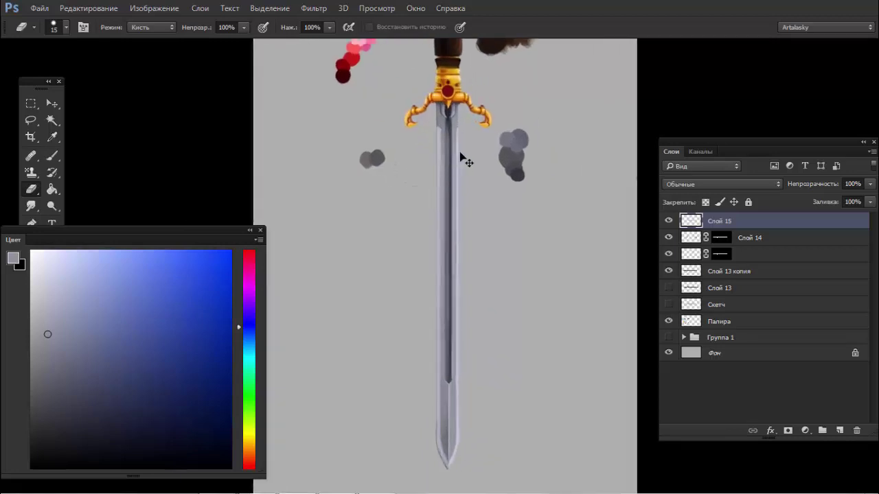
{"action": "key", "text": "ctrl+z"}
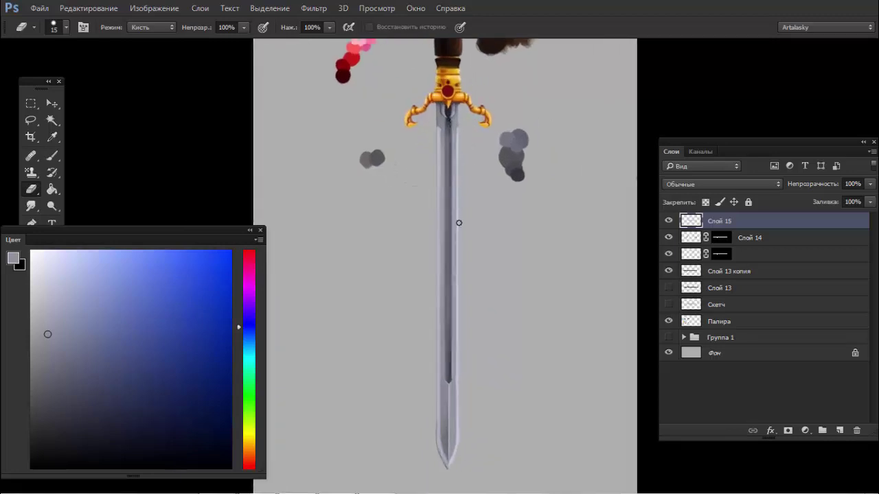
{"action": "key", "text": "ctrl+z"}
{"action": "scroll", "coordinate": [473, 142], "scroll_direction": "up", "scroll_amount": 3}
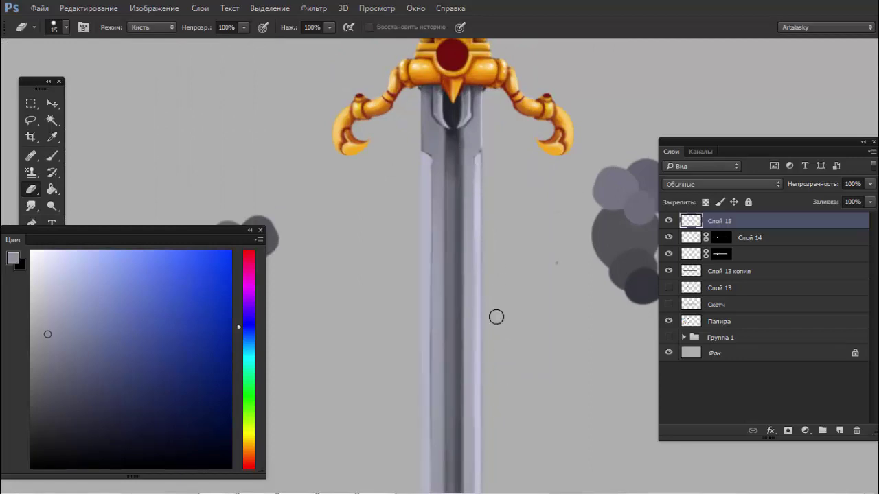
Step: Toggle the paint layers' visibility to compare the blade, then select the Фон layer
{"action": "left_click", "coordinate": [668, 221]}
{"action": "scroll", "coordinate": [471, 160], "scroll_direction": "down", "scroll_amount": 3}
{"action": "scroll", "coordinate": [494, 158], "scroll_direction": "up", "scroll_amount": 1}
{"action": "scroll", "coordinate": [500, 157], "scroll_direction": "up", "scroll_amount": 2}
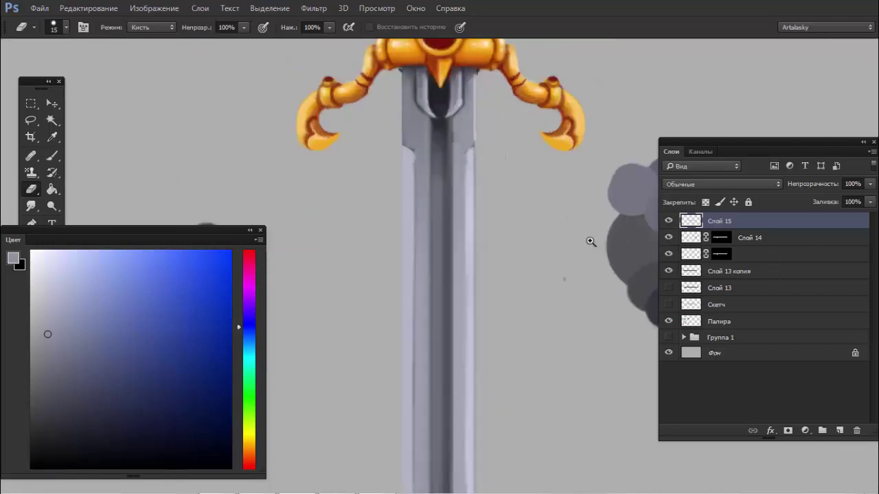
{"action": "scroll", "coordinate": [591, 241], "scroll_direction": "down", "scroll_amount": 3}
{"action": "scroll", "coordinate": [584, 274], "scroll_direction": "down", "scroll_amount": 1}
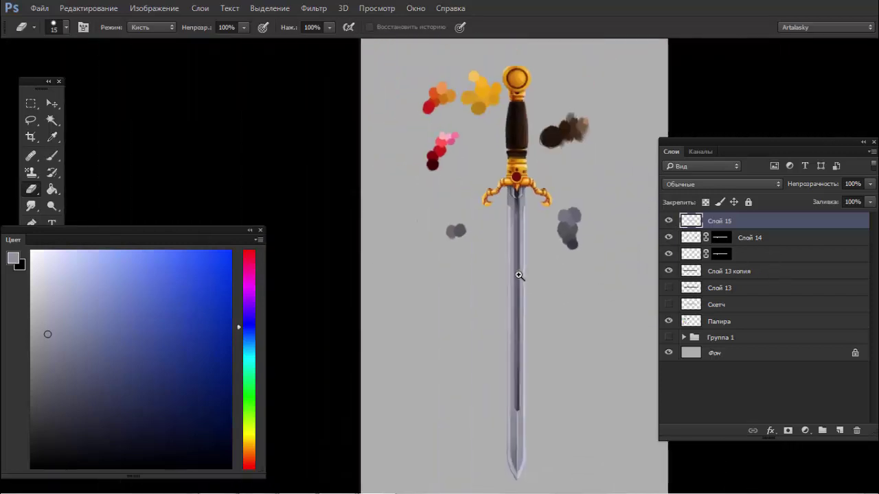
{"action": "mouse_move", "coordinate": [669, 220]}
{"action": "left_mouse_down"}
{"action": "mouse_move", "coordinate": [670, 252]}
{"action": "mouse_move", "coordinate": [669, 221]}
{"action": "left_mouse_up"}
{"action": "left_click", "coordinate": [669, 256]}
{"action": "left_click", "coordinate": [705, 359]}
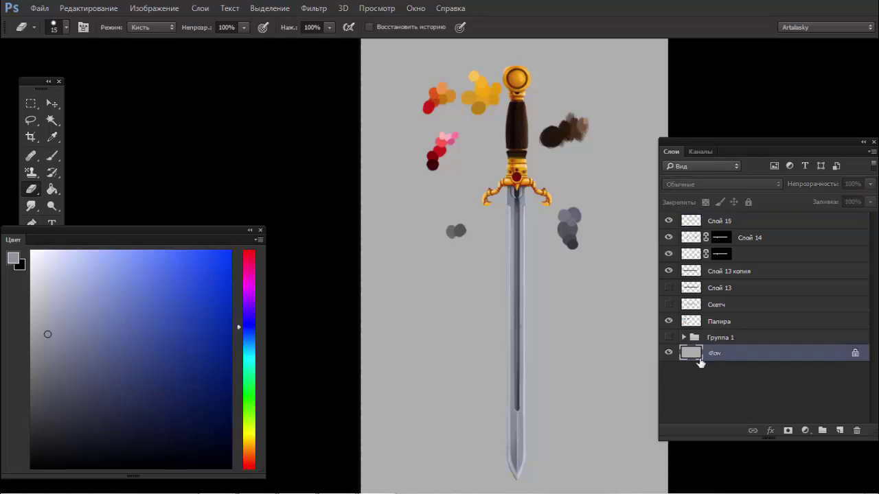
Step: Duplicate Фон and lower the copy's Hue/Saturation Lightness to about -51
{"action": "key", "text": "ctrl+j"}
{"action": "key", "text": "ctrl+u"}
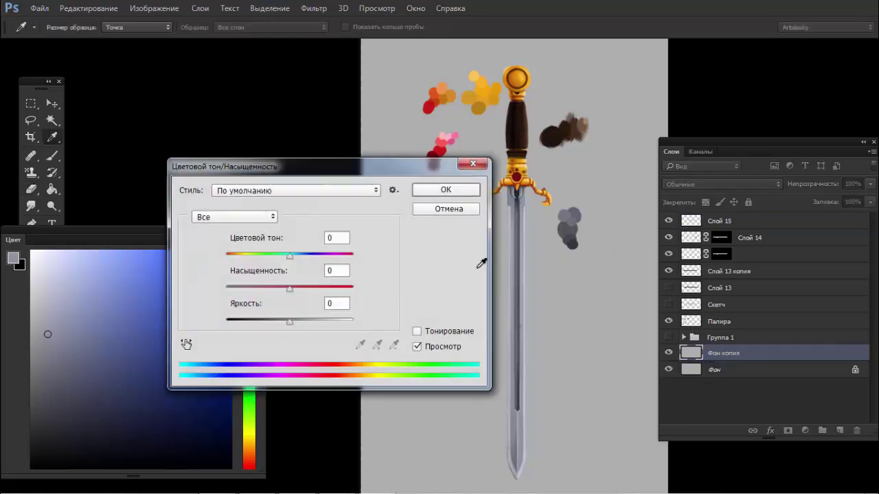
{"action": "left_click_drag", "start_coordinate": [287, 320], "coordinate": [258, 322]}
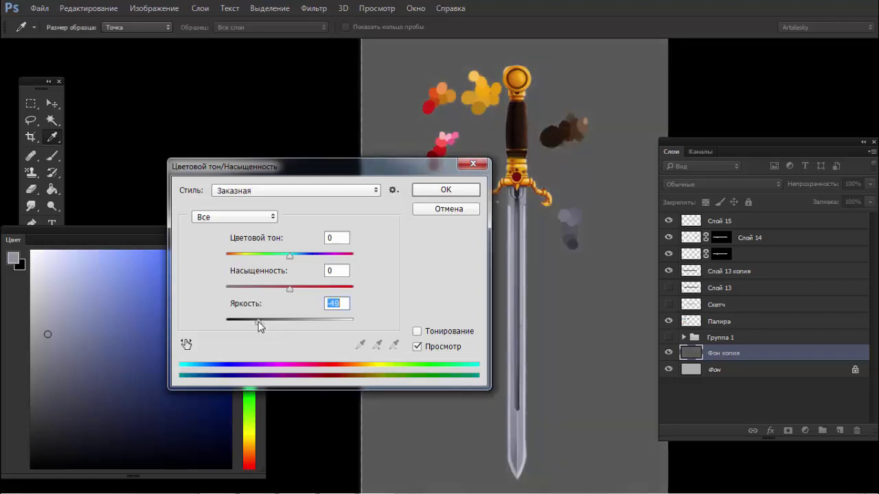
{"action": "left_click", "coordinate": [457, 193]}
{"action": "key", "text": "e"}
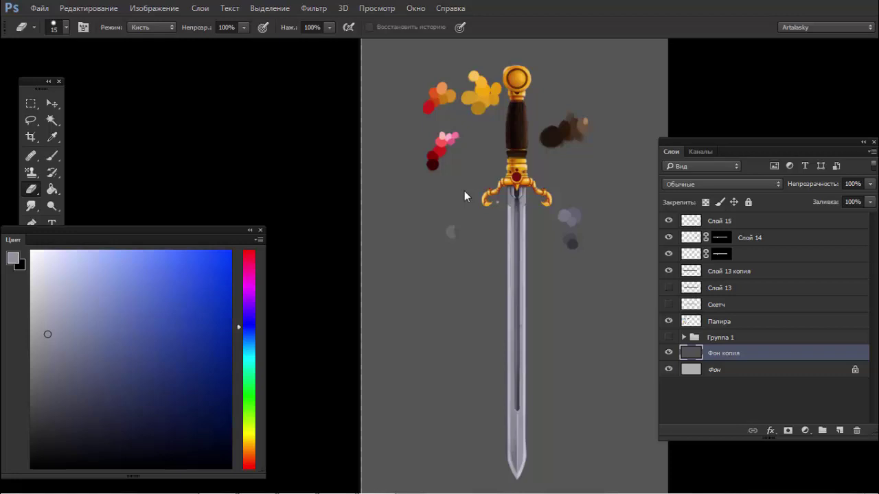
Step: Merge layers Слой 15 through Слой 13 копия into a single sword layer
{"action": "left_click", "coordinate": [696, 222]}
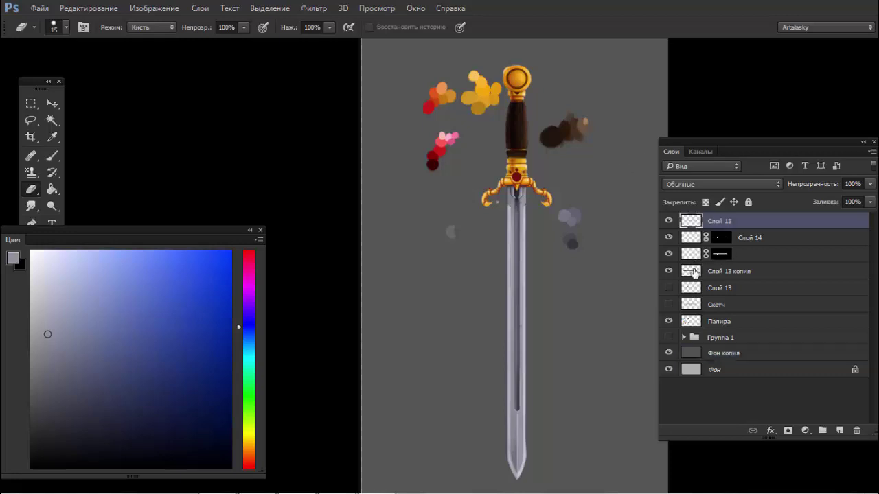
{"action": "left_click", "coordinate": [690, 272], "text": "shift"}
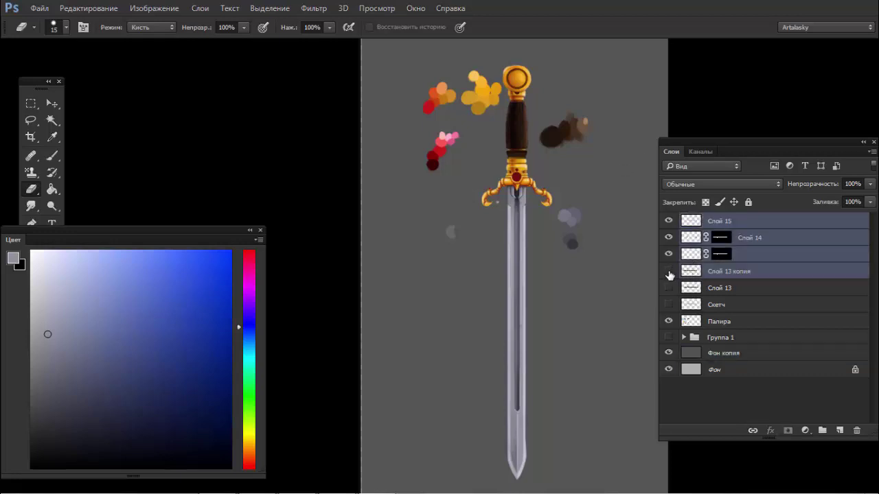
{"action": "left_click", "coordinate": [669, 274]}
{"action": "key", "text": "ctrl+e"}
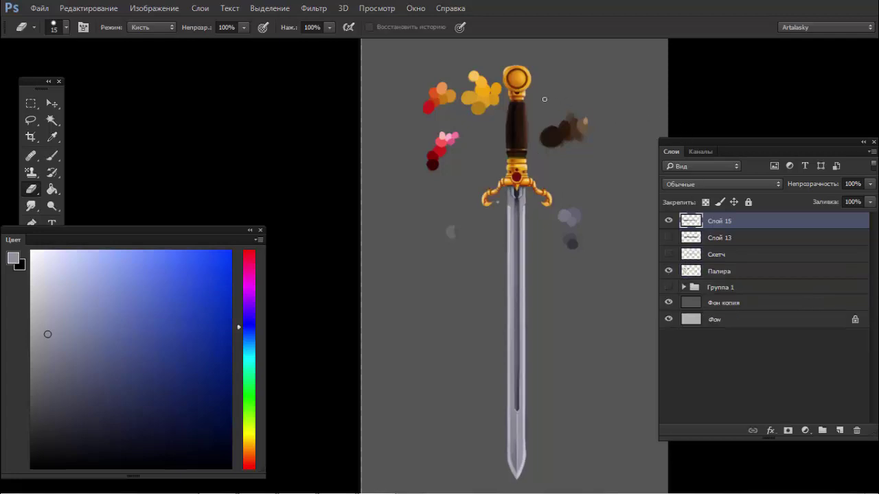
{"action": "left_click_drag", "start_coordinate": [499, 59], "coordinate": [569, 49]}
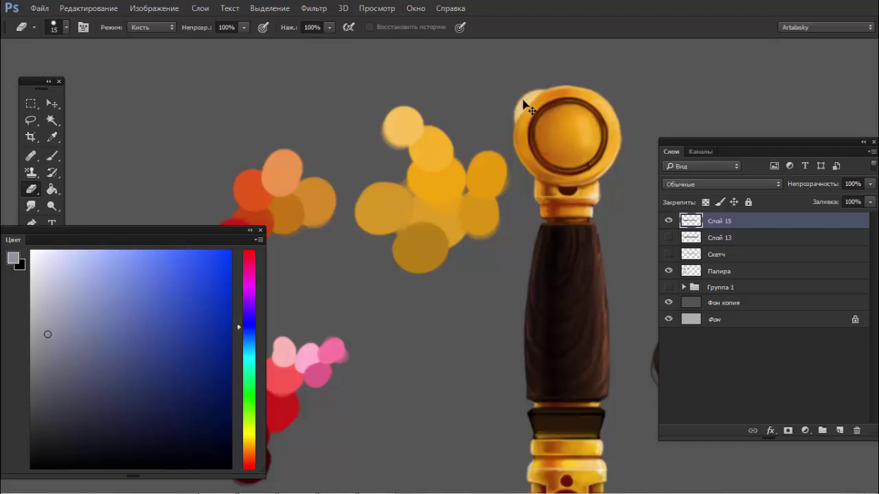
Step: Lasso the light-yellow blob on Палира, move it left, then hide the Палира layer
{"action": "left_click", "coordinate": [668, 275]}
{"action": "left_click", "coordinate": [668, 271]}
{"action": "left_click", "coordinate": [687, 271]}
{"action": "key", "text": "v"}
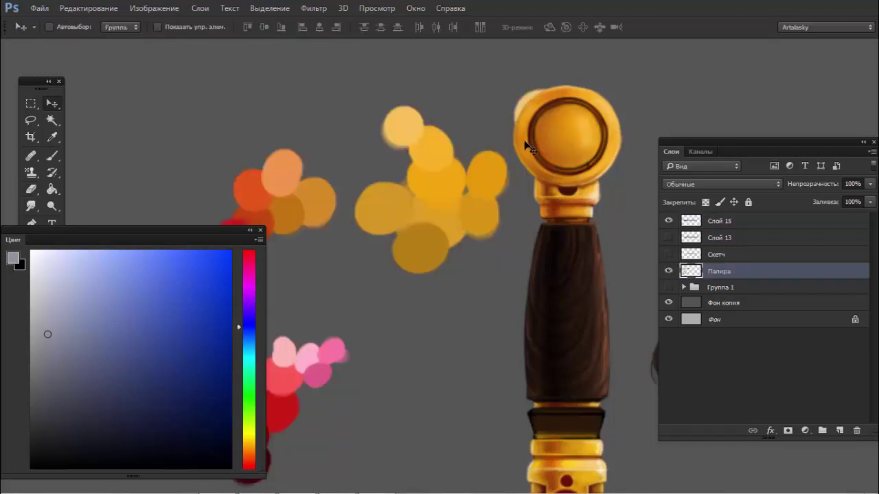
{"action": "key", "text": "l"}
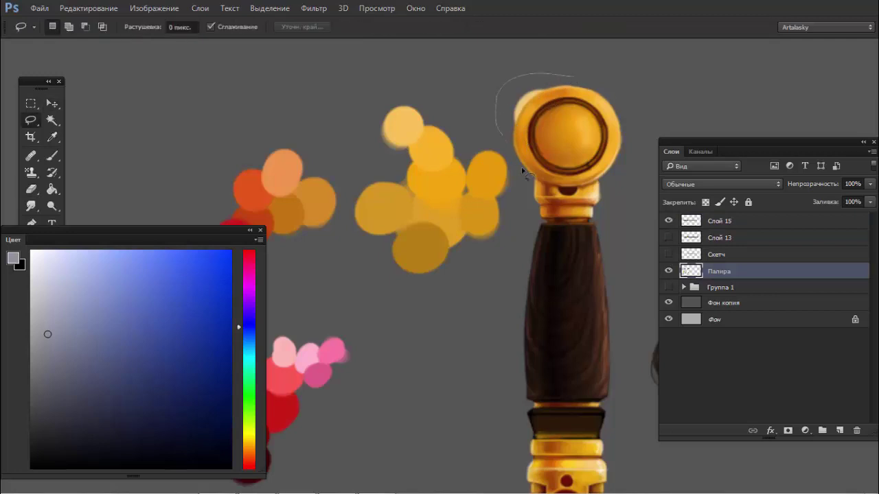
{"action": "left_click_drag", "start_coordinate": [521, 167], "coordinate": [575, 74]}
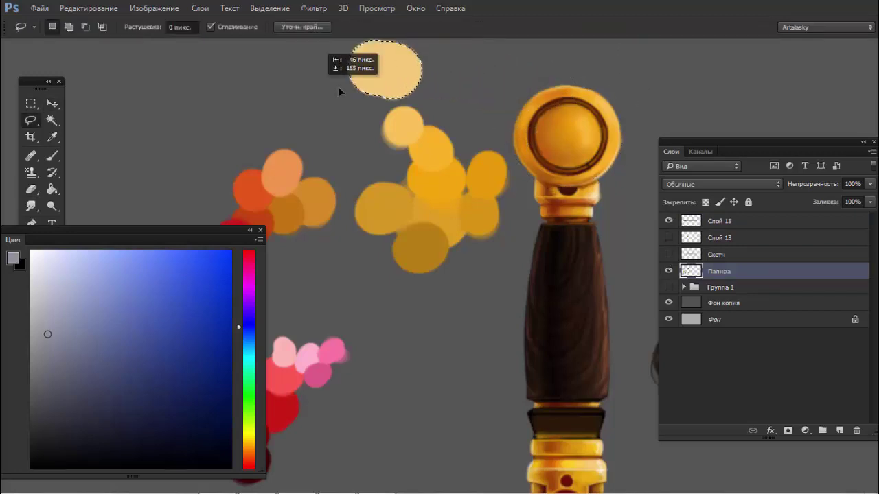
{"action": "left_click_drag", "start_coordinate": [433, 76], "coordinate": [285, 82]}
{"action": "key", "text": "ctrl+d"}
{"action": "left_click", "coordinate": [668, 269]}
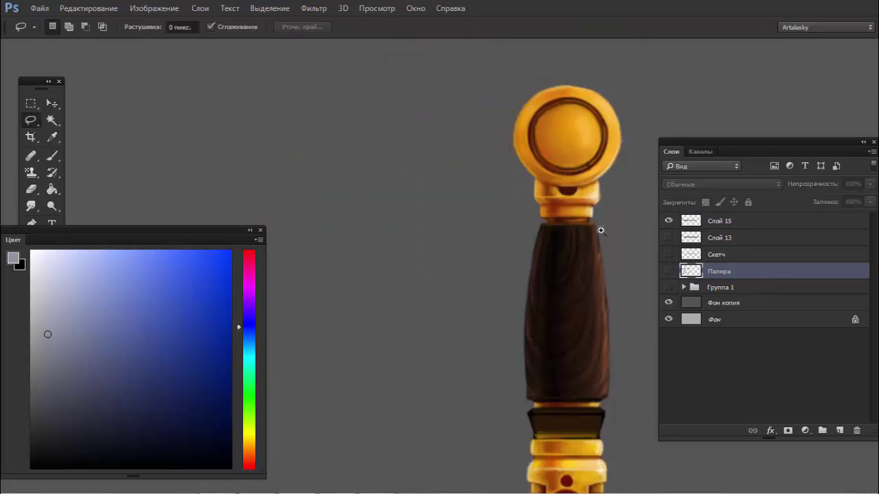
{"action": "mouse_move", "coordinate": [600, 229]}
{"action": "left_mouse_down"}
{"action": "mouse_move", "coordinate": [497, 196]}
{"action": "mouse_move", "coordinate": [543, 157]}
{"action": "left_mouse_up"}
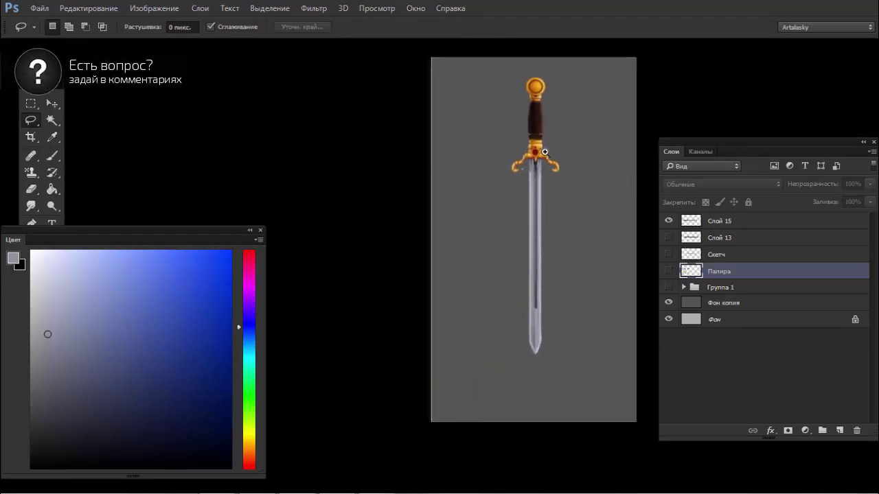
Step: Move Слой 15 about 18 px lower and duplicate it as Слой 15 копия
{"action": "left_click_drag", "start_coordinate": [581, 141], "coordinate": [595, 133]}
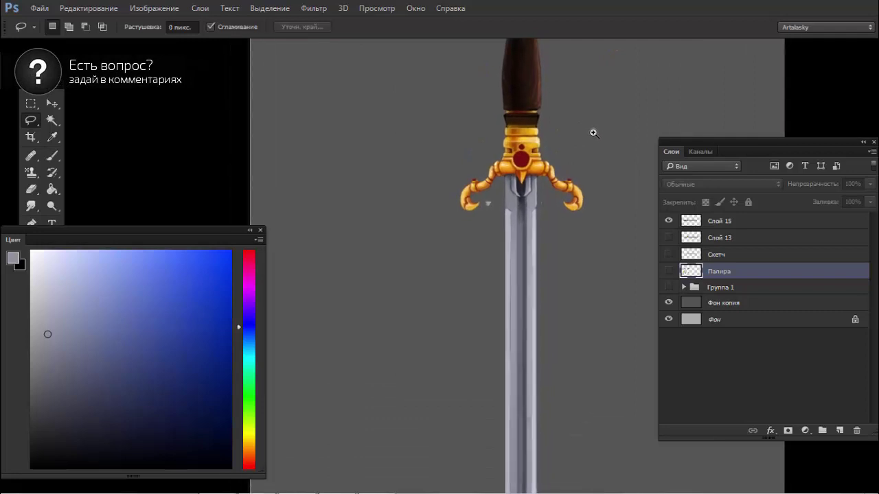
{"action": "key", "text": "e"}
{"action": "left_click", "coordinate": [687, 221]}
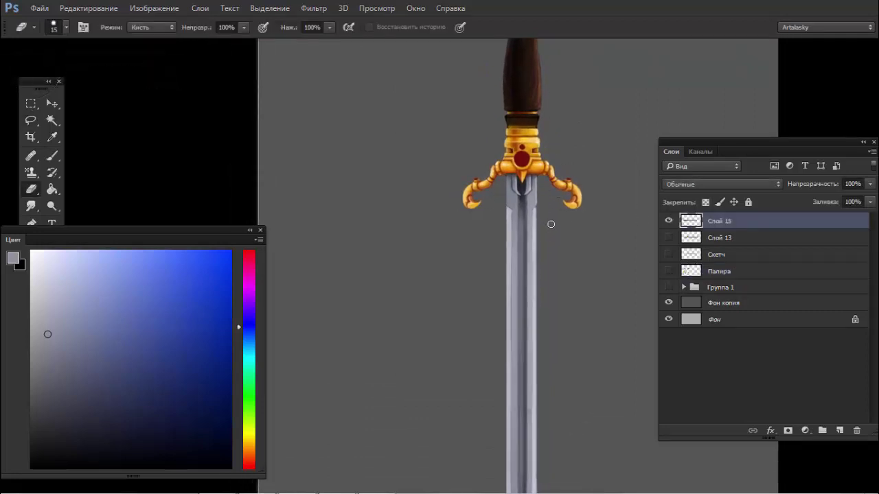
{"action": "mouse_move", "coordinate": [549, 225]}
{"action": "left_mouse_down"}
{"action": "mouse_move", "coordinate": [500, 225]}
{"action": "mouse_move", "coordinate": [517, 239]}
{"action": "left_mouse_up"}
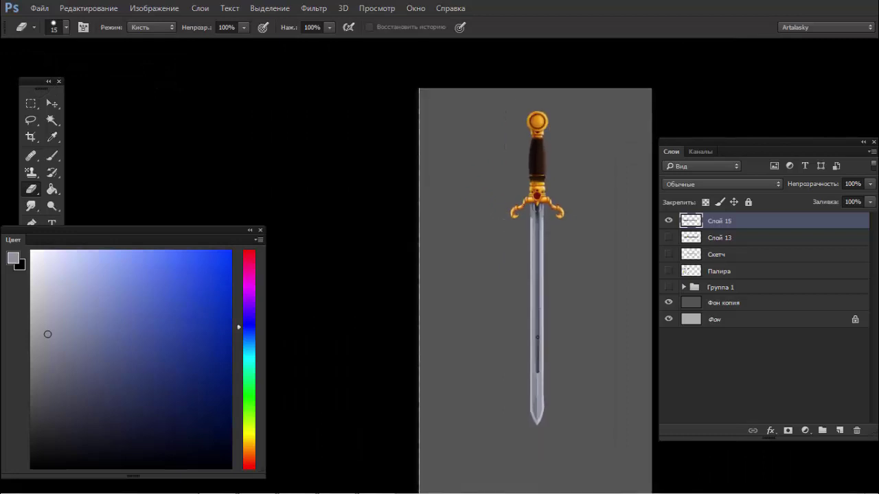
{"action": "left_click_drag", "start_coordinate": [539, 312], "coordinate": [516, 271]}
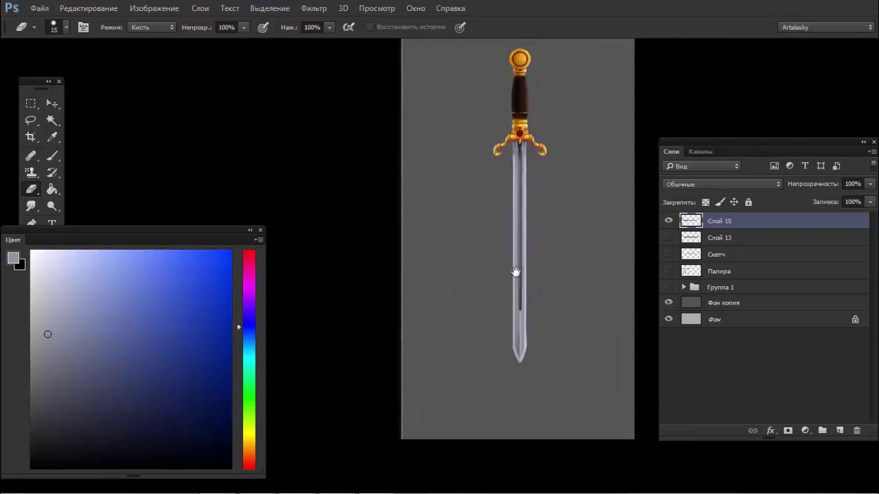
{"action": "key", "text": "v"}
{"action": "left_click_drag", "start_coordinate": [532, 241], "coordinate": [533, 252]}
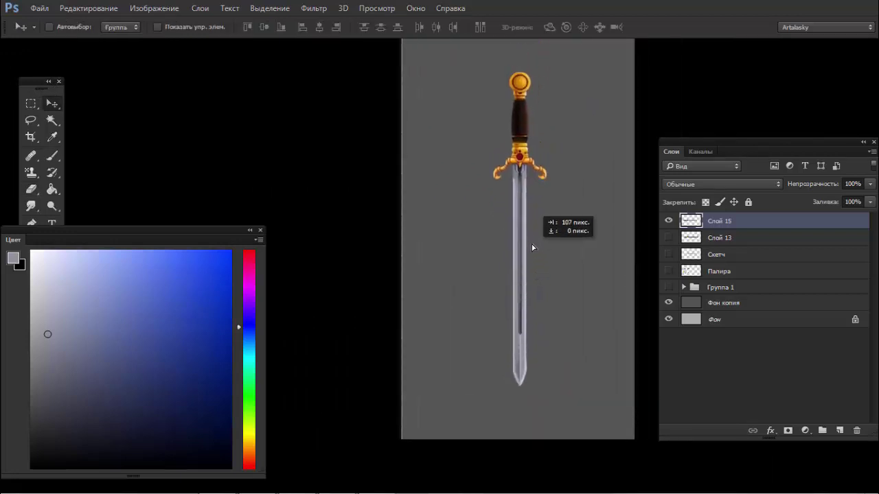
{"action": "key", "text": "ctrl+j"}
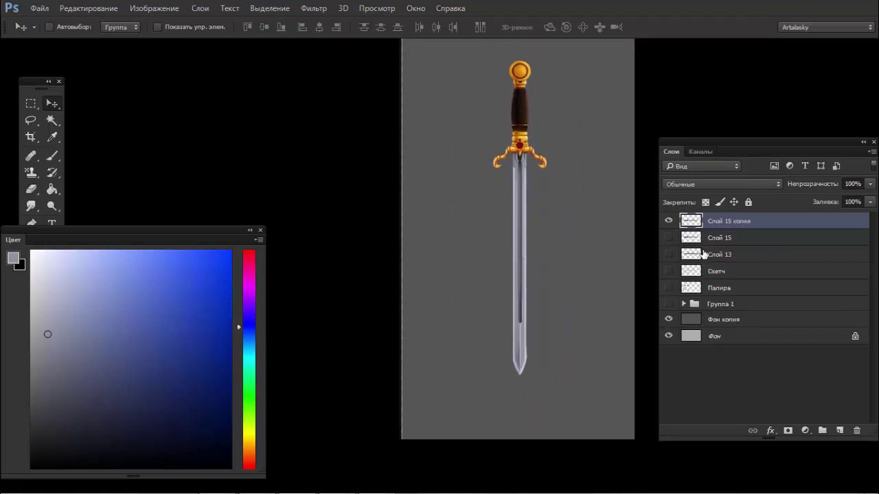
Step: Move the palette, old sword Слой 15, Слой 13 and Скетч layers into Группа 1
{"action": "left_click", "coordinate": [697, 288]}
{"action": "left_click", "coordinate": [696, 272]}
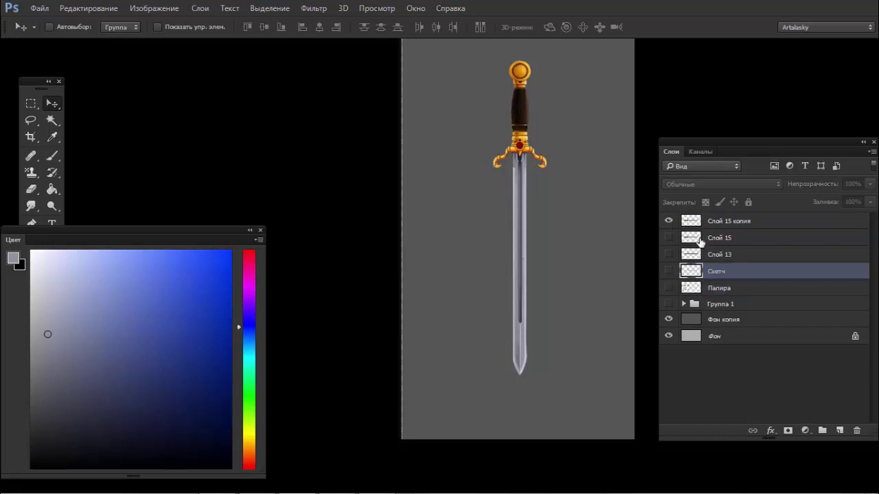
{"action": "left_click", "coordinate": [698, 238], "text": "shift"}
{"action": "left_click_drag", "start_coordinate": [699, 240], "coordinate": [692, 304]}
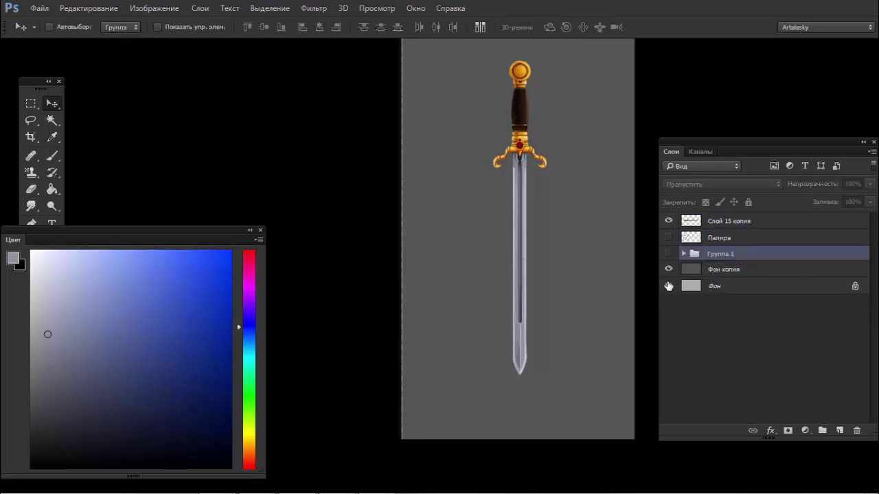
Step: Compare the dark background copy, then delete the original light Фон background layer
{"action": "left_click", "coordinate": [668, 270]}
{"action": "left_click", "coordinate": [668, 270]}
{"action": "left_click", "coordinate": [675, 287]}
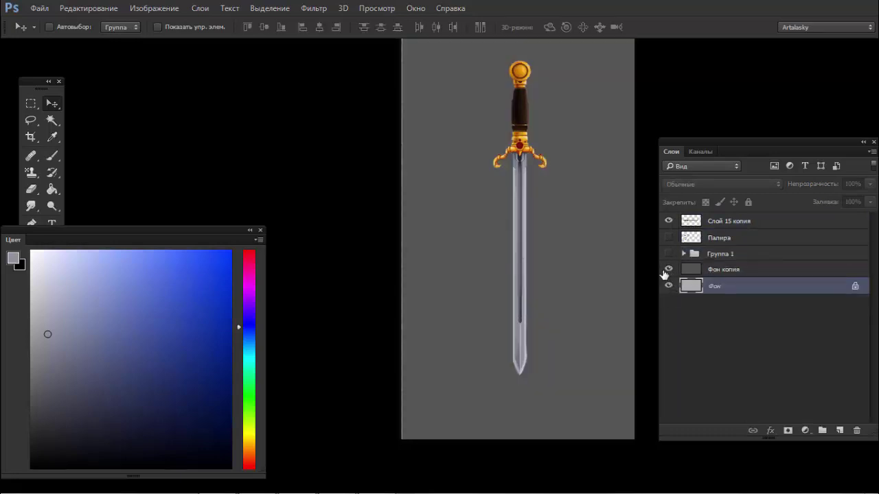
{"action": "key", "text": "Delete"}
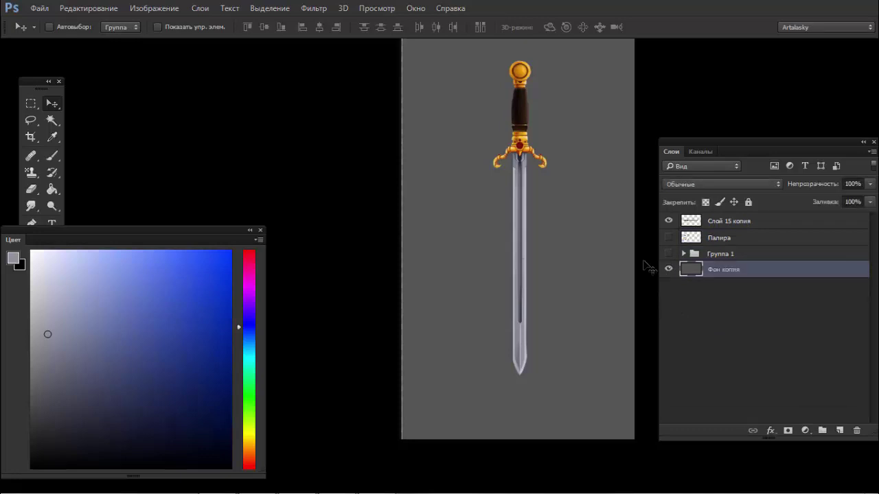
Step: Add new layer Слой 16 above the sword copy, masked to the sword's shape
{"action": "left_click", "coordinate": [700, 223]}
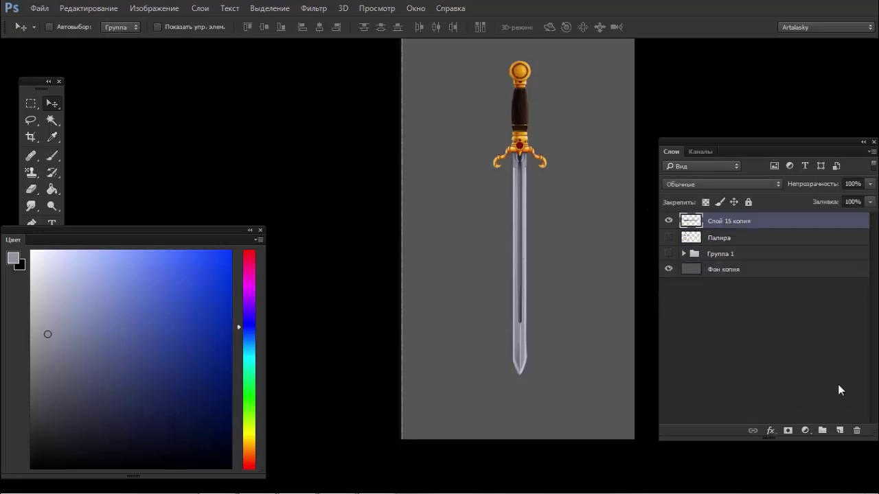
{"action": "left_click", "coordinate": [840, 431]}
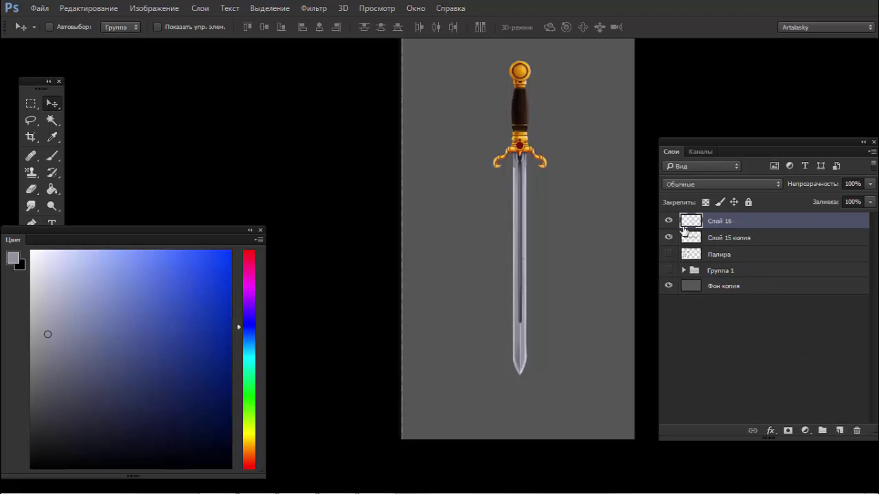
{"action": "left_click", "coordinate": [695, 237], "text": "ctrl"}
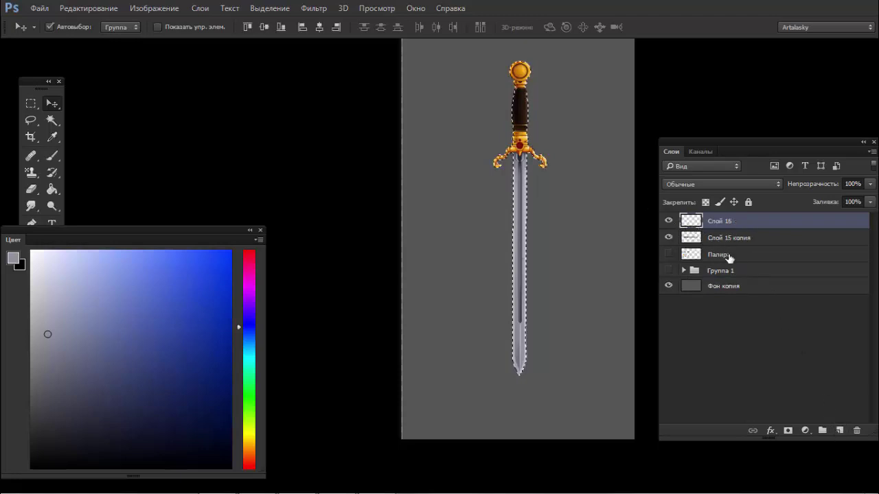
{"action": "left_click", "coordinate": [787, 430]}
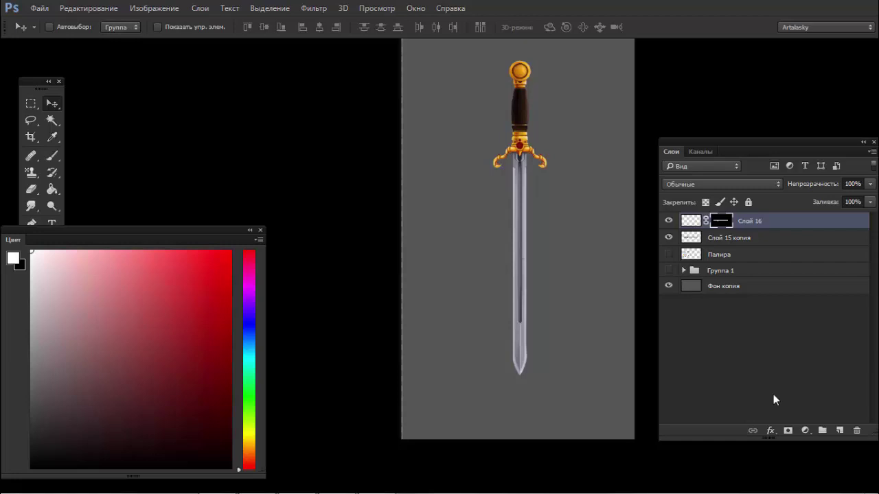
Step: Target Слой 16's pixels and set up a soft 390 px brush
{"action": "left_click", "coordinate": [690, 220]}
{"action": "key", "text": "b"}
{"action": "left_click_drag", "start_coordinate": [194, 223], "coordinate": [282, 180]}
{"action": "left_click_drag", "start_coordinate": [230, 198], "coordinate": [200, 213]}
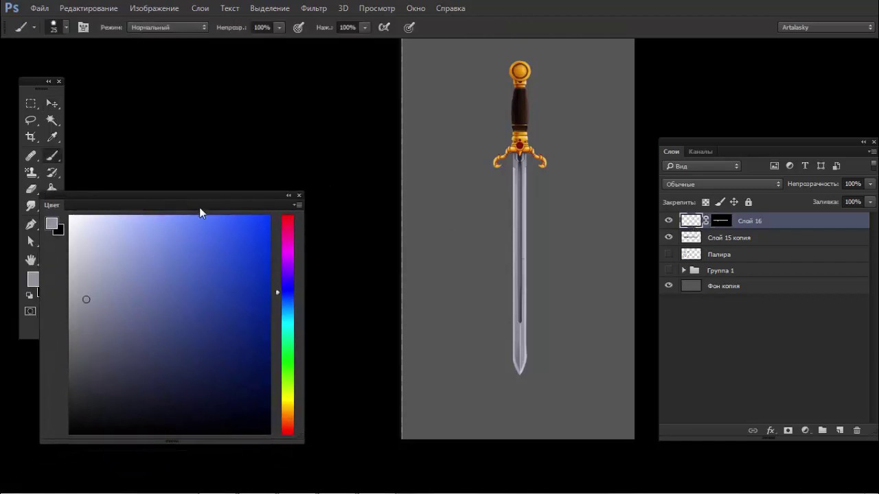
{"action": "right_click", "coordinate": [443, 199]}
{"action": "left_click_drag", "start_coordinate": [508, 229], "coordinate": [576, 229]}
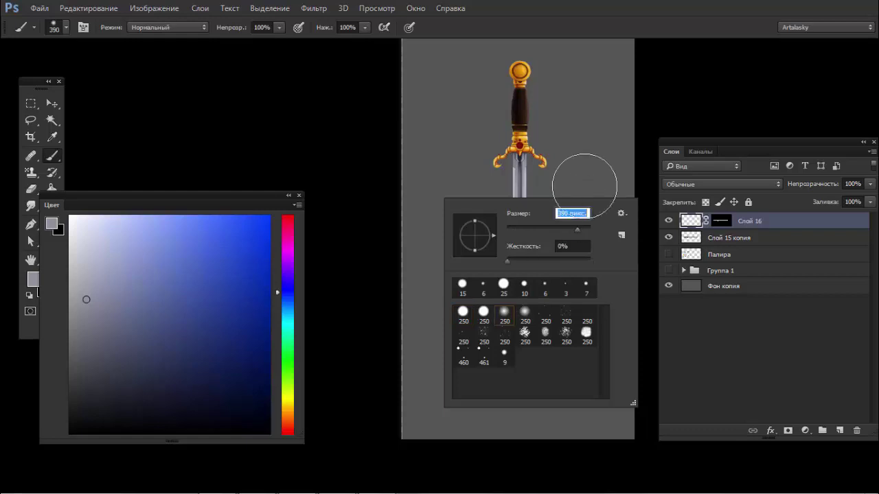
{"action": "key", "text": "Return"}
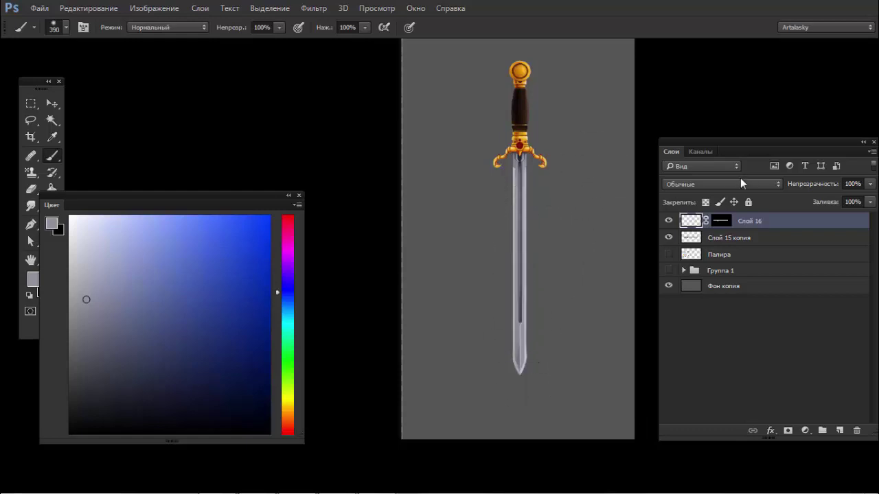
Step: Try Overlay on Слой 16 with grey tone strokes along the blade, undoing the darker one
{"action": "left_click", "coordinate": [741, 184]}
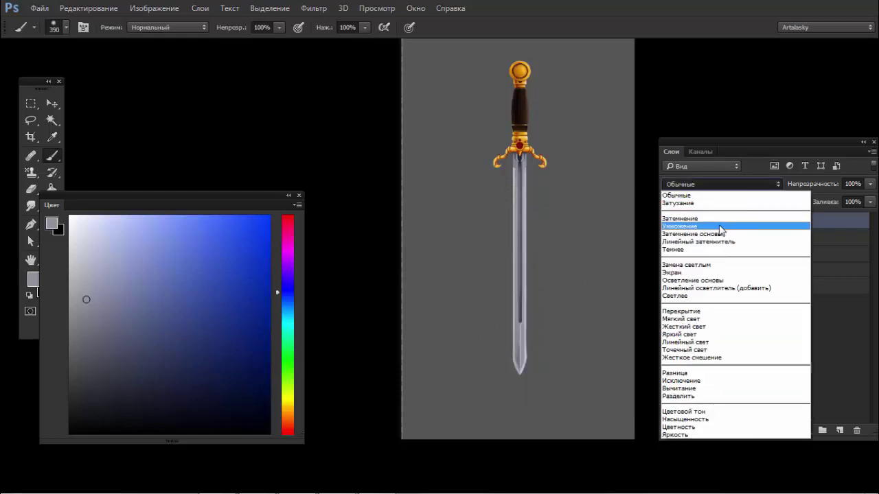
{"action": "left_click", "coordinate": [693, 311]}
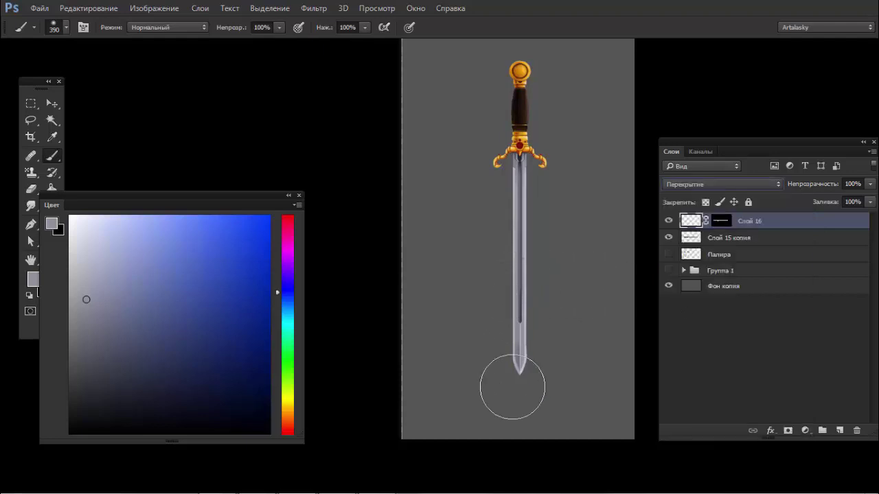
{"action": "left_click_drag", "start_coordinate": [512, 388], "coordinate": [530, 197]}
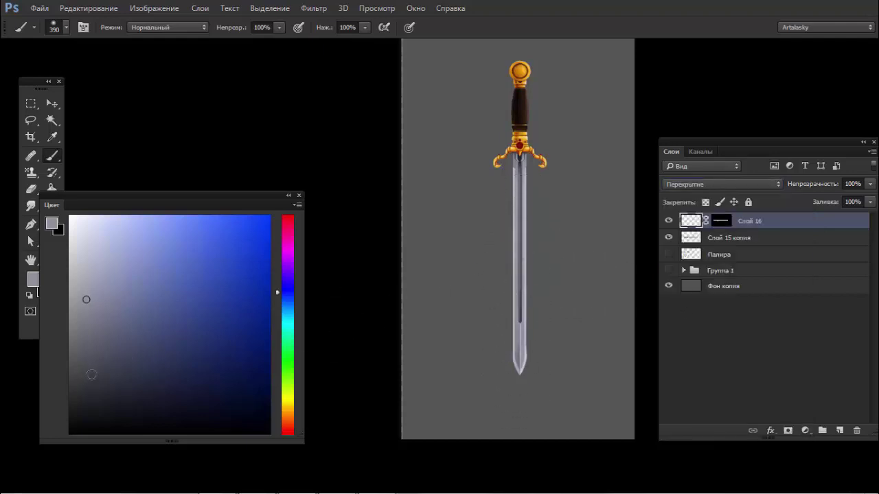
{"action": "left_click", "coordinate": [90, 377]}
{"action": "left_click_drag", "start_coordinate": [514, 372], "coordinate": [565, 183]}
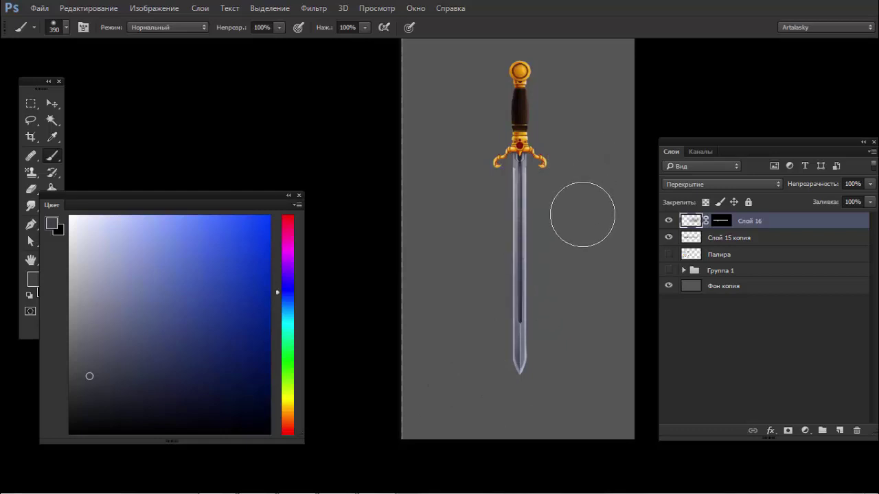
{"action": "key", "text": "ctrl+z"}
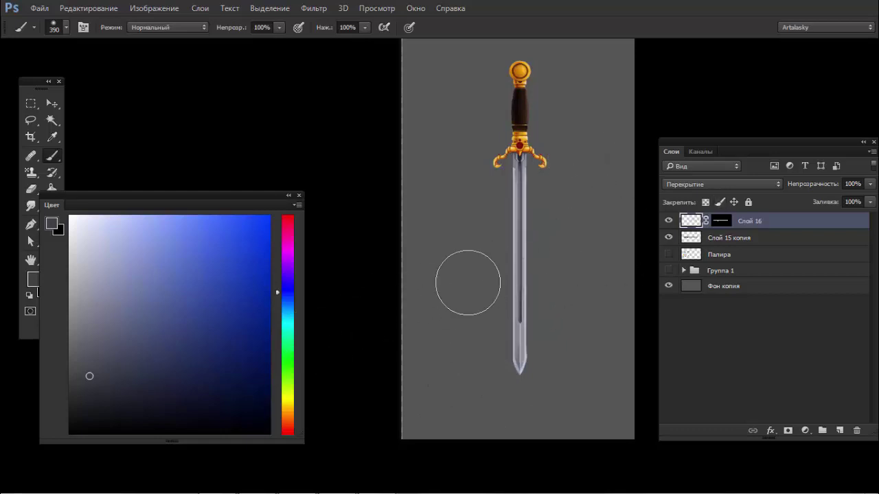
Step: Switch Слой 16 to Multiply, compare the shading stroke, and shrink the brush to 300 px
{"action": "left_click", "coordinate": [741, 185]}
{"action": "left_click", "coordinate": [710, 228]}
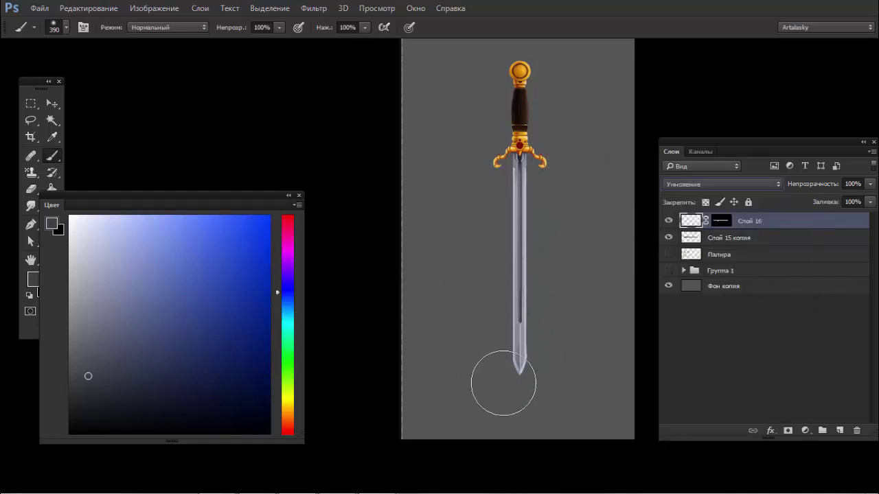
{"action": "key", "text": "ctrl+z"}
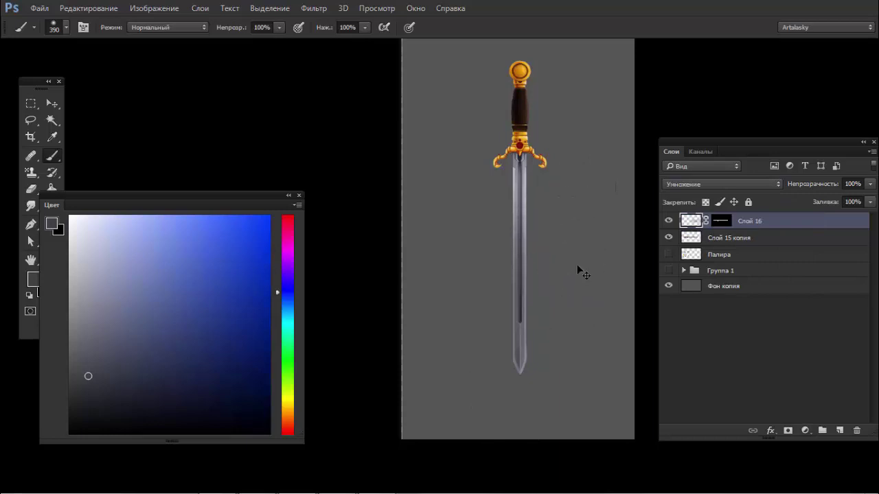
{"action": "key", "text": "ctrl+z"}
{"action": "key", "text": "ctrl+z"}
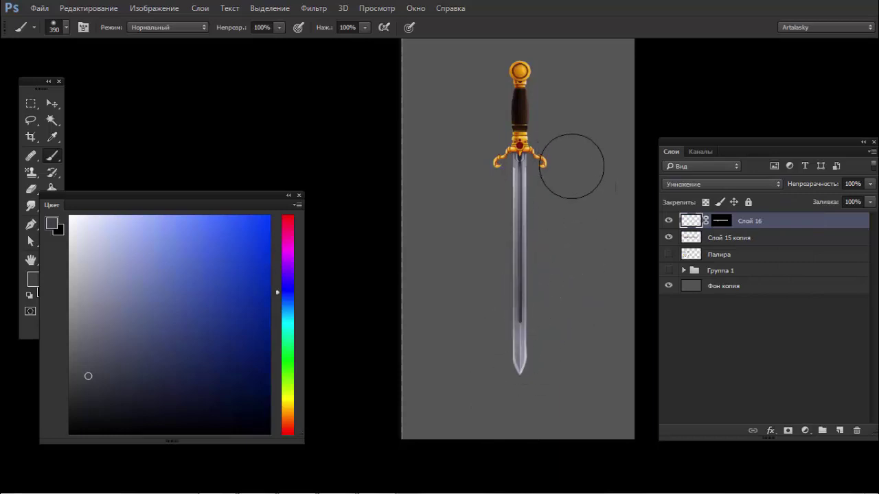
{"action": "key", "text": "ctrl+z"}
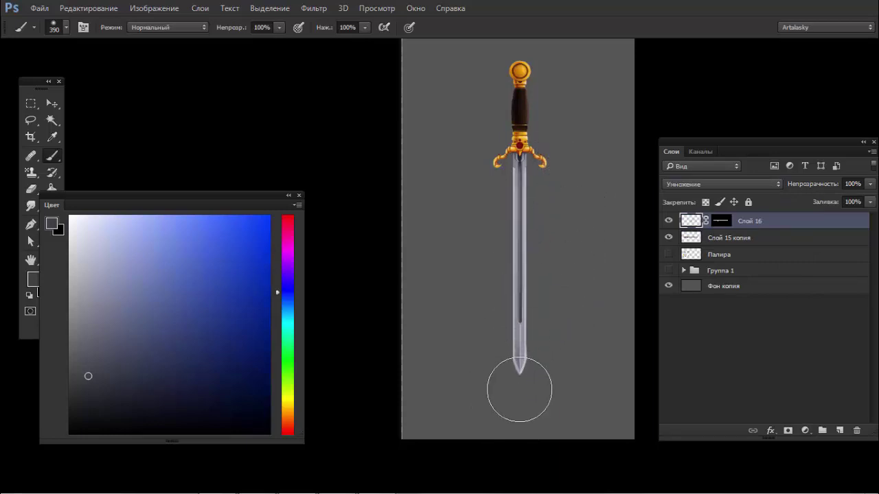
{"action": "key", "text": "ctrl+z"}
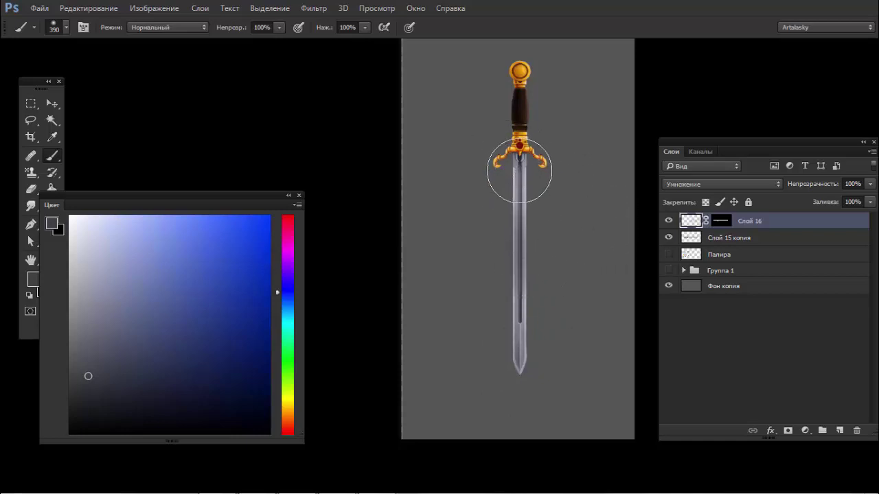
{"action": "key", "text": "bracketleft"}
{"action": "key", "text": "bracketleft"}
{"action": "key", "text": "bracketleft"}
{"action": "key", "text": "bracketleft"}
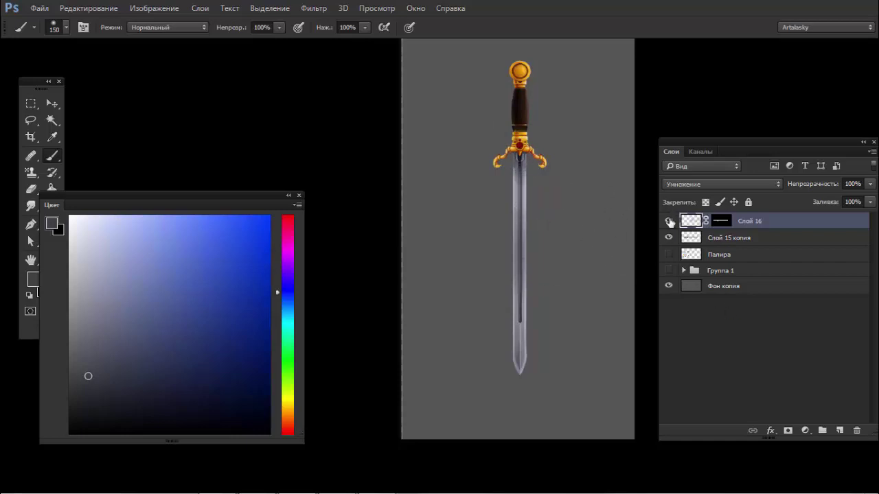
Step: Shade the middle blade at 300 px and the lower blade at 90 px
{"action": "left_click", "coordinate": [668, 221]}
{"action": "left_click", "coordinate": [668, 221]}
{"action": "left_click_drag", "start_coordinate": [543, 241], "coordinate": [465, 317]}
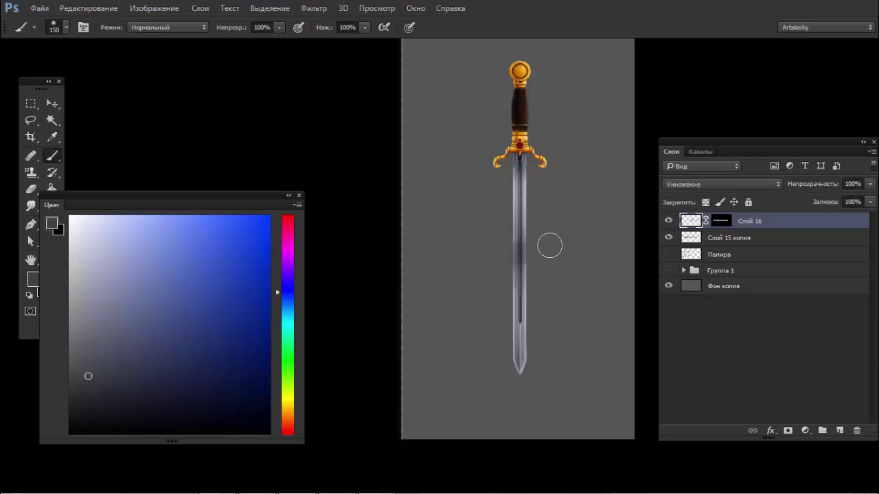
{"action": "key", "text": "bracketleft"}
{"action": "key", "text": "bracketleft"}
{"action": "key", "text": "bracketleft"}
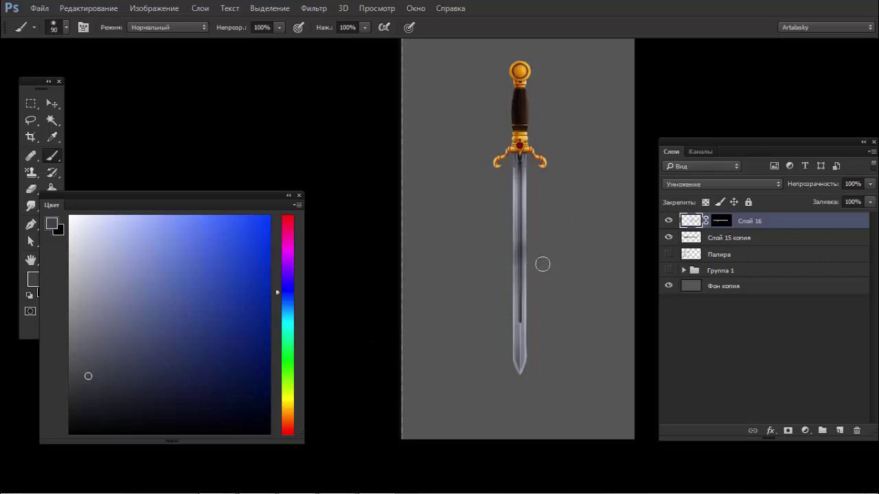
{"action": "left_click_drag", "start_coordinate": [542, 264], "coordinate": [427, 352]}
{"action": "left_click", "coordinate": [667, 221]}
Step: Add Слой 17 in Overlay mode and pick a light lavender for highlights
{"action": "left_click", "coordinate": [839, 430]}
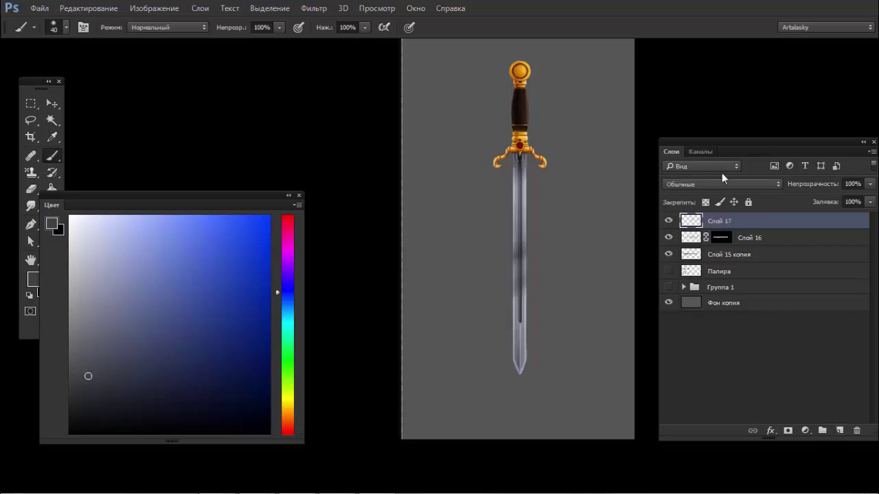
{"action": "left_click", "coordinate": [721, 184]}
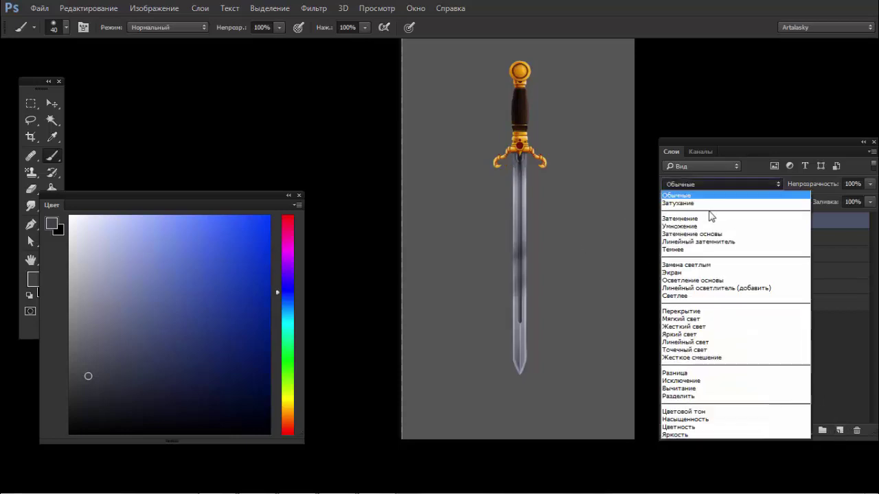
{"action": "left_click", "coordinate": [714, 312]}
{"action": "left_click", "coordinate": [568, 190], "text": "ctrl"}
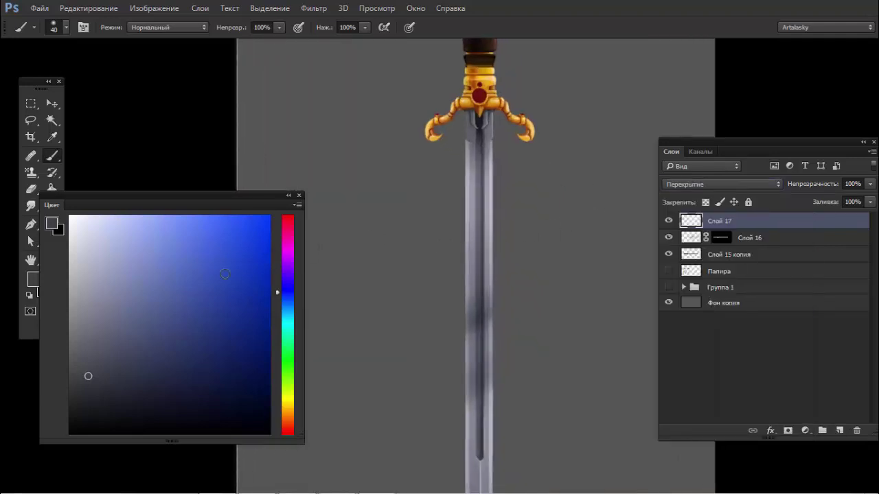
{"action": "left_click", "coordinate": [100, 246]}
{"action": "left_click_drag", "start_coordinate": [537, 196], "coordinate": [420, 197]}
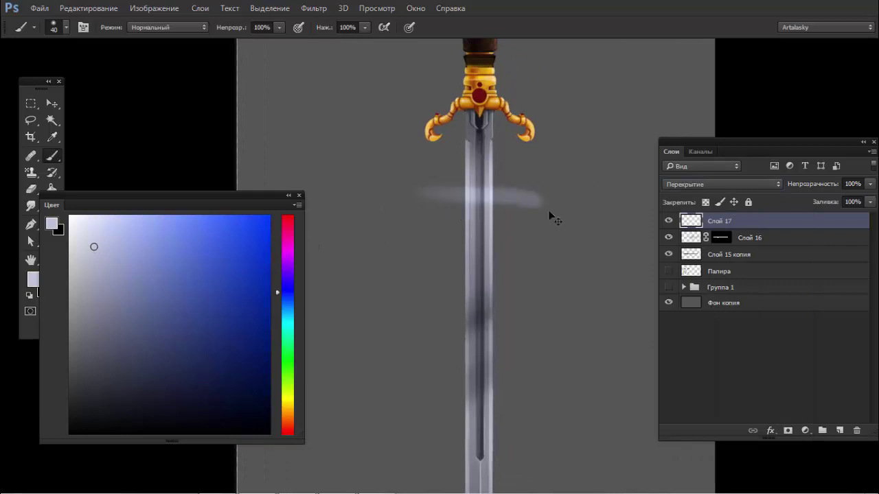
{"action": "key", "text": "ctrl+z"}
Step: Mask Слой 17 to the sword's shape and set the brush to 70 px
{"action": "left_click", "coordinate": [691, 239], "text": "ctrl"}
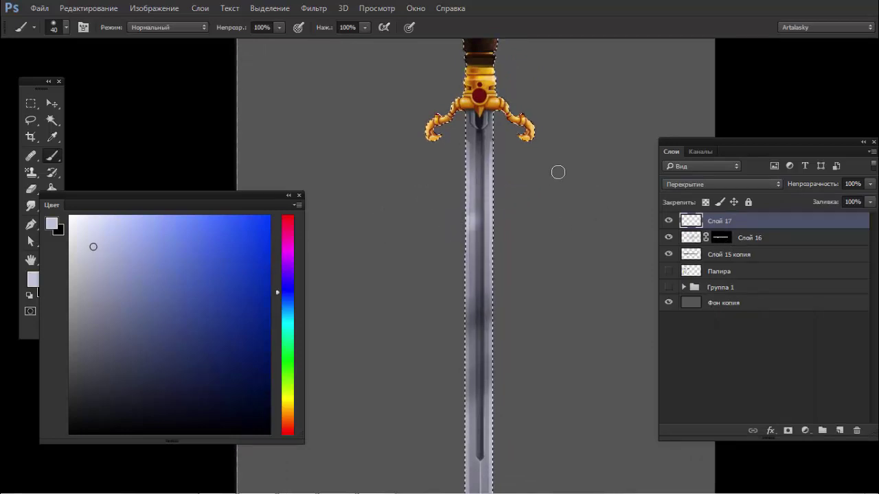
{"action": "left_click", "coordinate": [788, 431]}
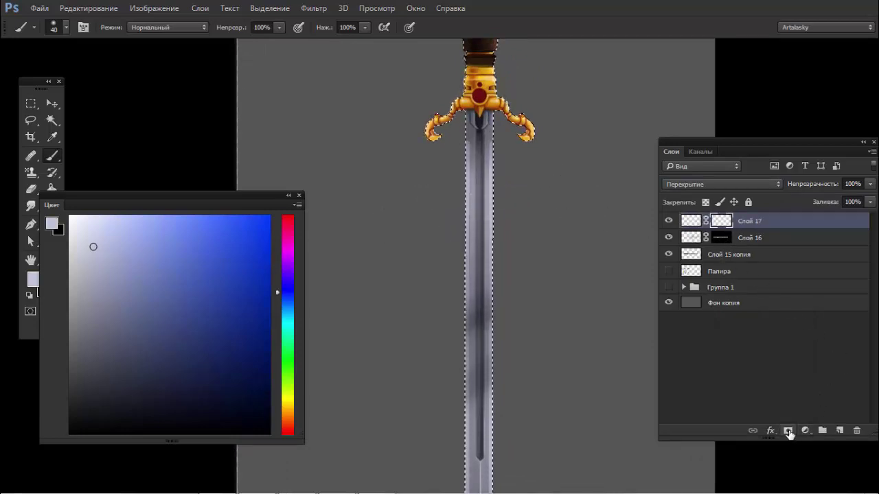
{"action": "right_click", "coordinate": [471, 217]}
{"action": "left_click_drag", "start_coordinate": [548, 232], "coordinate": [505, 211]}
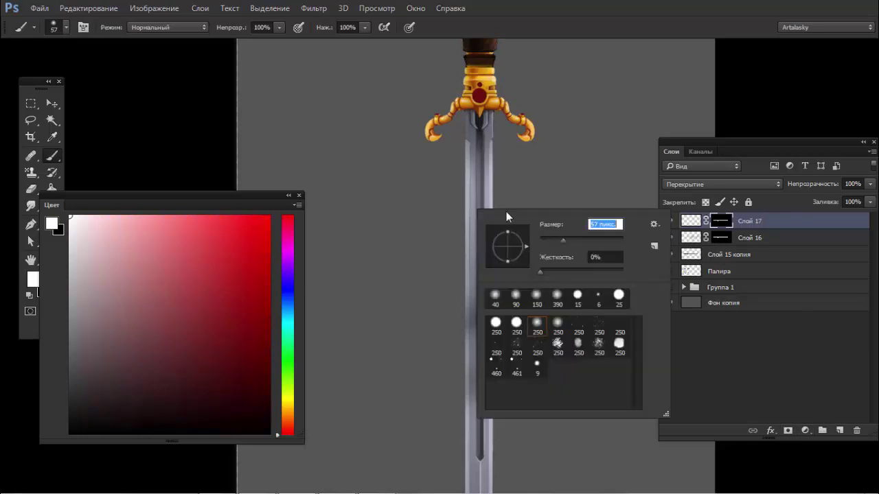
{"action": "key", "text": "Return"}
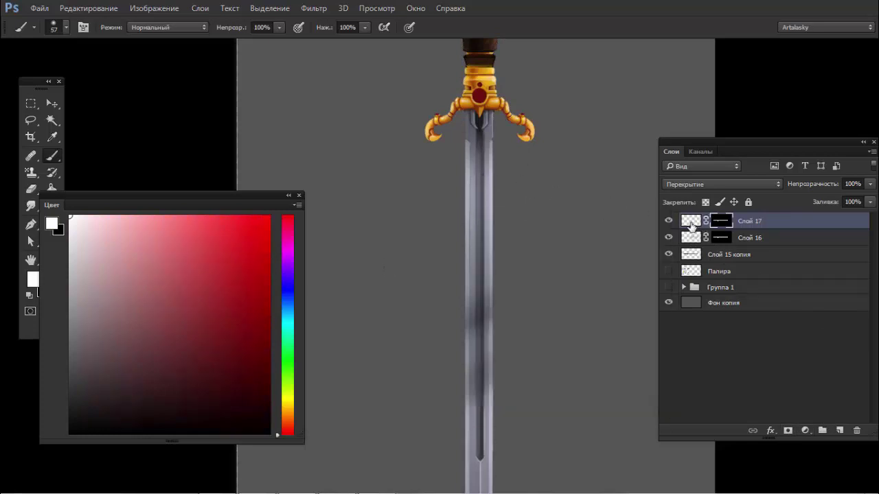
{"action": "left_click", "coordinate": [691, 220]}
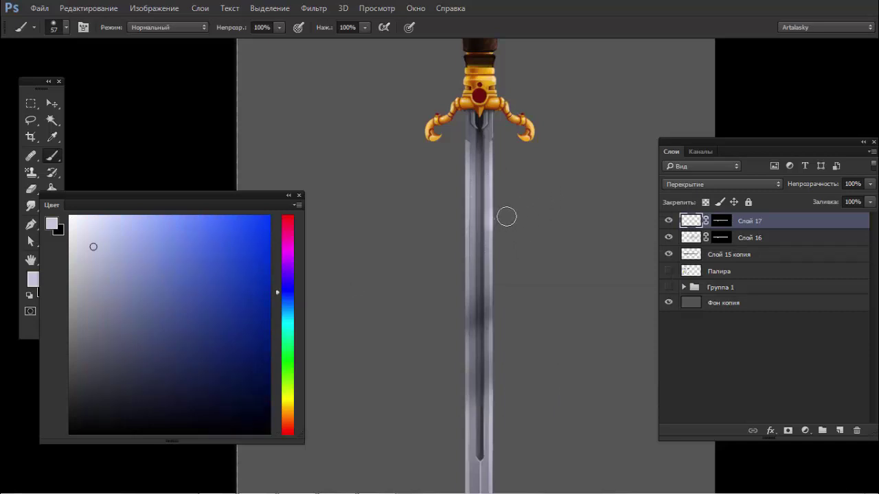
{"action": "key", "text": "bracketright"}
{"action": "key", "text": "bracketright"}
Step: Paint lavender highlights along the blade's right edge and down the lower blade to the tip
{"action": "left_click_drag", "start_coordinate": [528, 198], "coordinate": [399, 264]}
{"action": "key", "text": "ctrl+z"}
{"action": "left_click_drag", "start_coordinate": [498, 231], "coordinate": [500, 203]}
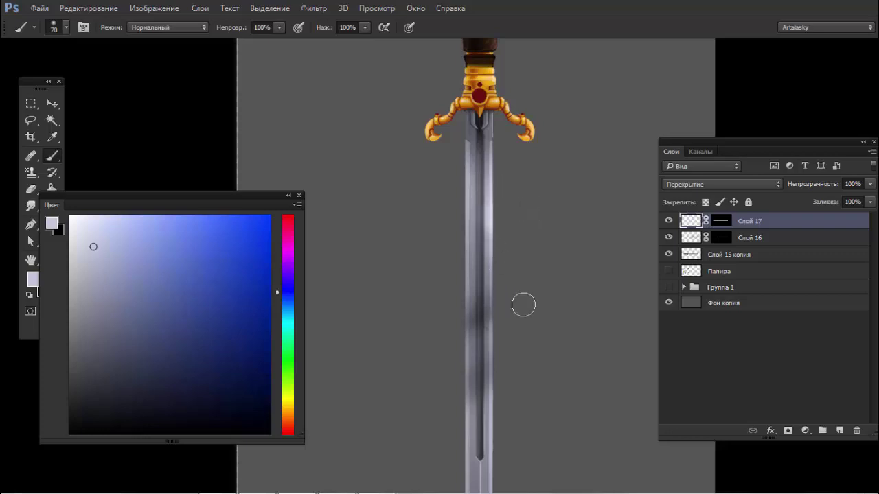
{"action": "left_click_drag", "start_coordinate": [522, 304], "coordinate": [532, 172]}
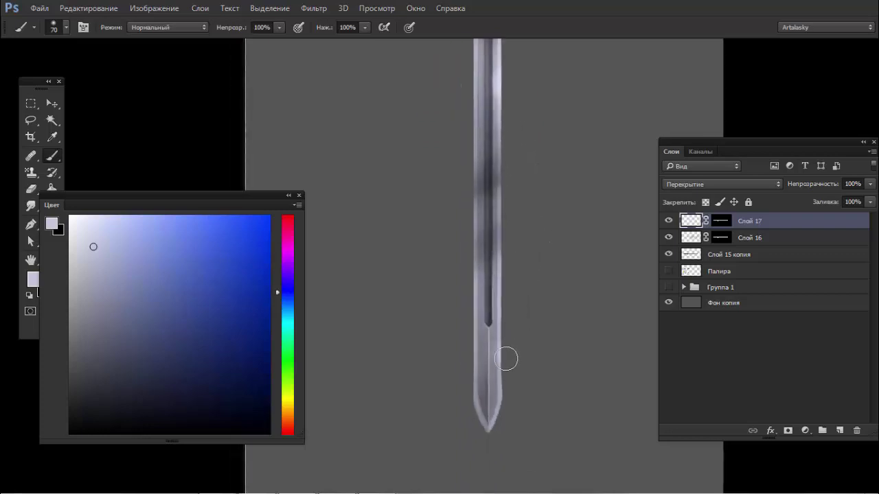
{"action": "left_click_drag", "start_coordinate": [501, 347], "coordinate": [493, 418]}
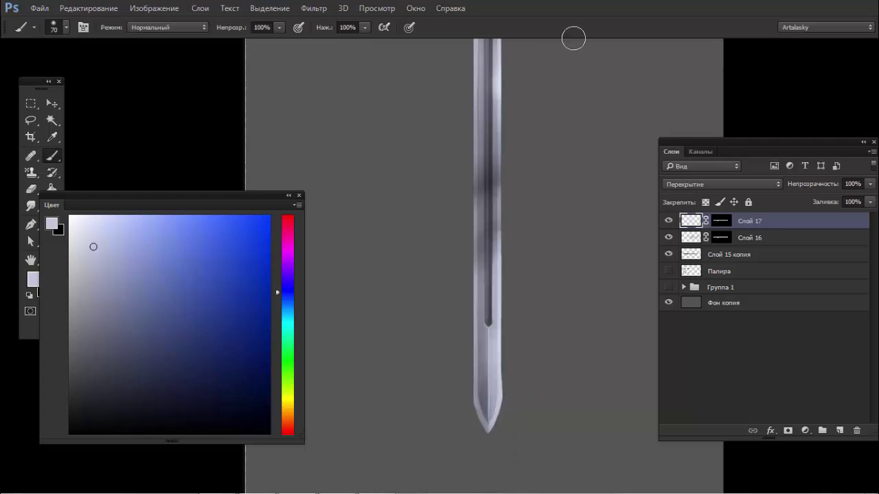
{"action": "key", "text": "ctrl+minus"}
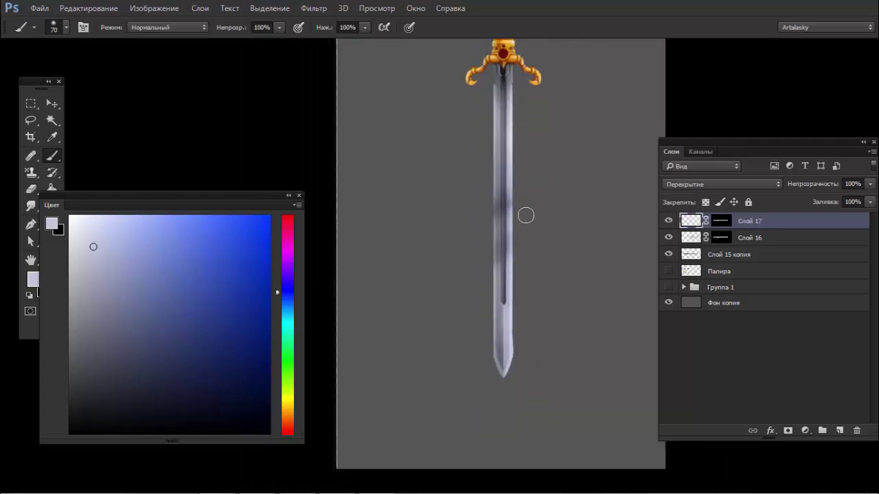
Step: Duplicate Слой 16 as Слой 16 копия to deepen the blade shading
{"action": "left_click", "coordinate": [697, 240]}
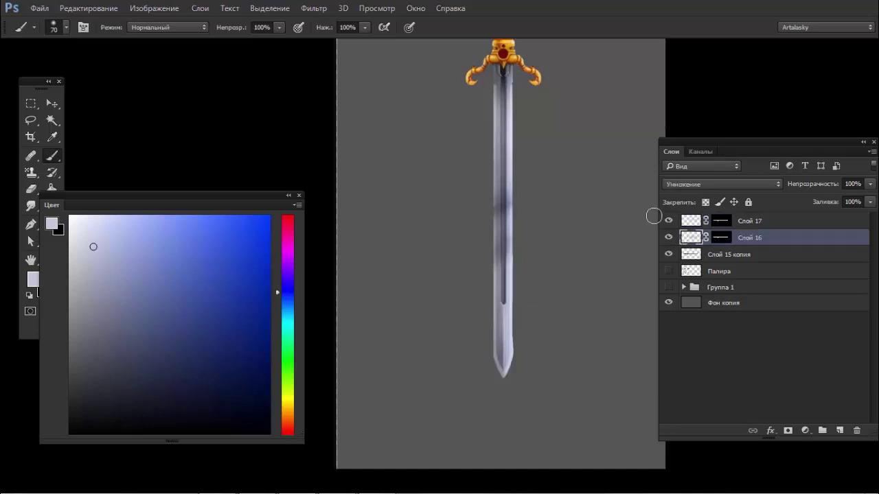
{"action": "left_click_drag", "start_coordinate": [492, 147], "coordinate": [490, 373]}
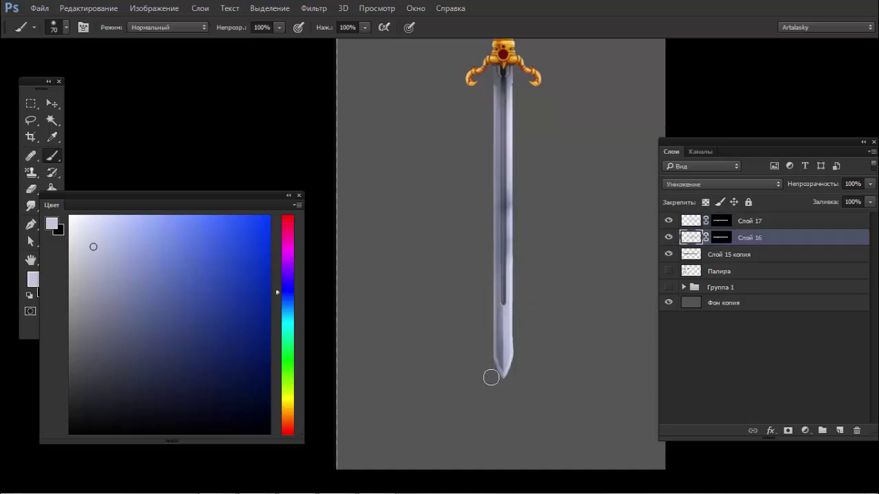
{"action": "key", "text": "ctrl+z"}
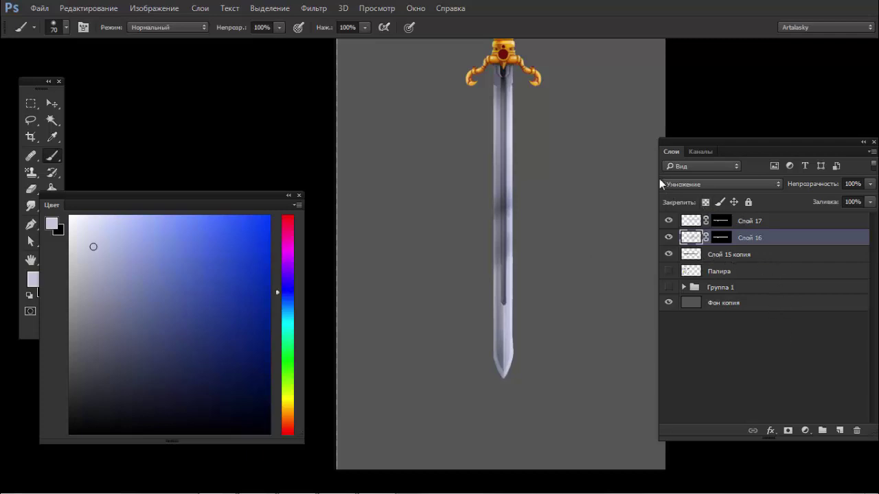
{"action": "key", "text": "ctrl+j"}
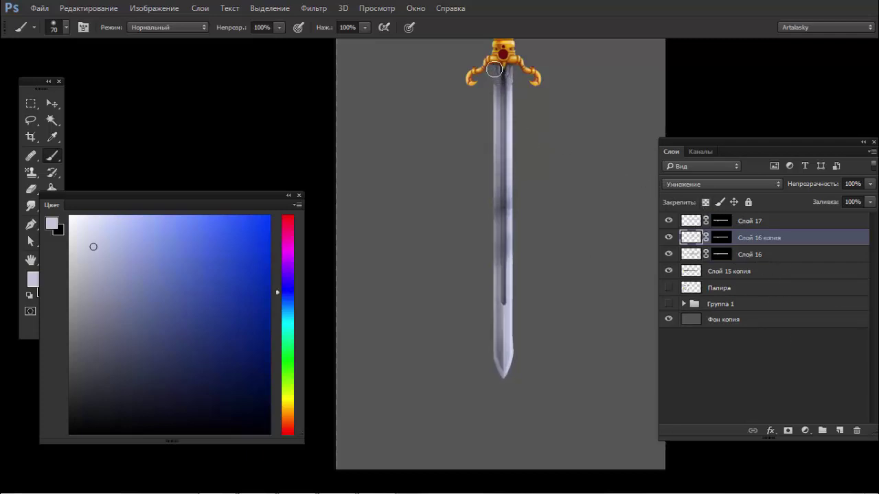
Step: Brush darker grey Multiply strokes on Слой 16 копия along the upper and lower blade
{"action": "scroll", "coordinate": [487, 143], "scroll_direction": "up", "scroll_amount": 1}
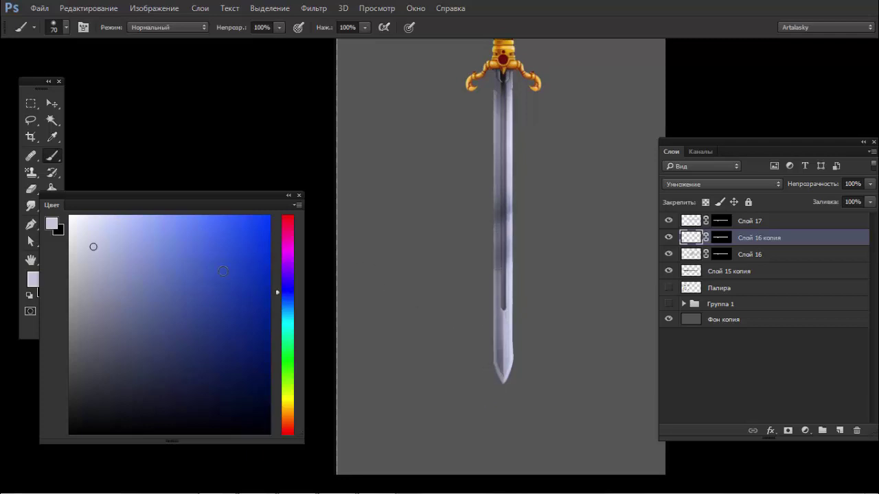
{"action": "left_click", "coordinate": [112, 362]}
{"action": "scroll", "coordinate": [495, 79], "scroll_direction": "up", "scroll_amount": 1}
{"action": "left_click_drag", "start_coordinate": [496, 81], "coordinate": [497, 370]}
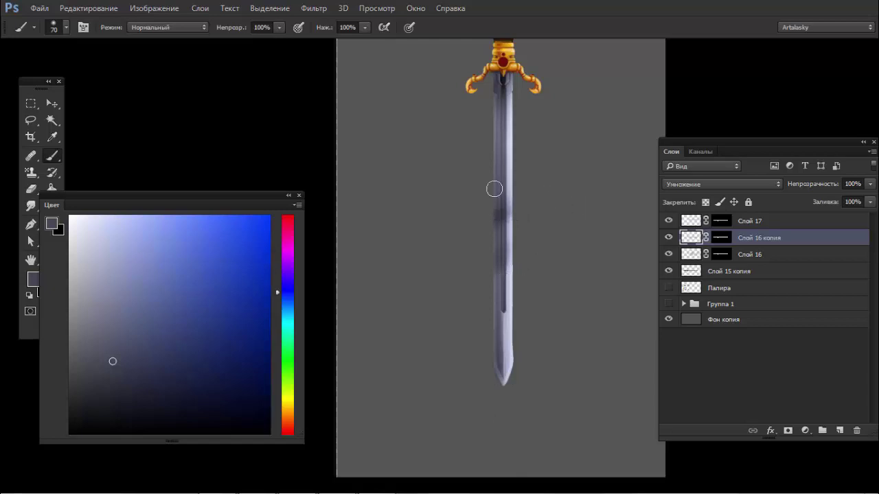
{"action": "left_click_drag", "start_coordinate": [497, 210], "coordinate": [495, 77]}
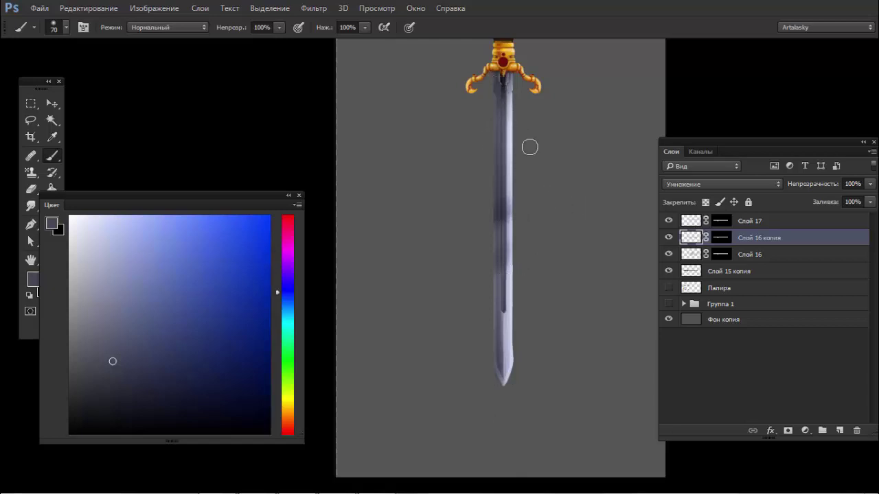
{"action": "key", "text": "ctrl+z"}
{"action": "left_click_drag", "start_coordinate": [495, 206], "coordinate": [494, 114]}
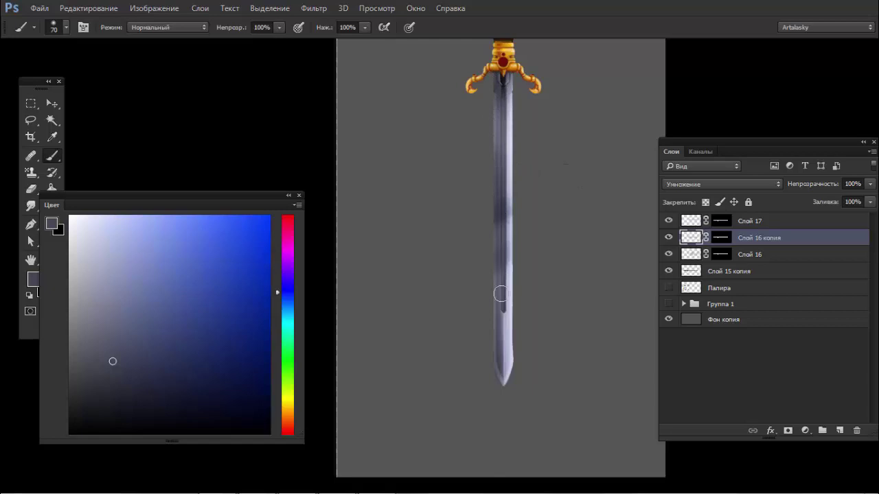
{"action": "left_click_drag", "start_coordinate": [496, 269], "coordinate": [492, 382]}
{"action": "mouse_move", "coordinate": [558, 217]}
{"action": "left_mouse_down"}
{"action": "mouse_move", "coordinate": [488, 198]}
{"action": "mouse_move", "coordinate": [581, 193]}
{"action": "left_mouse_up"}
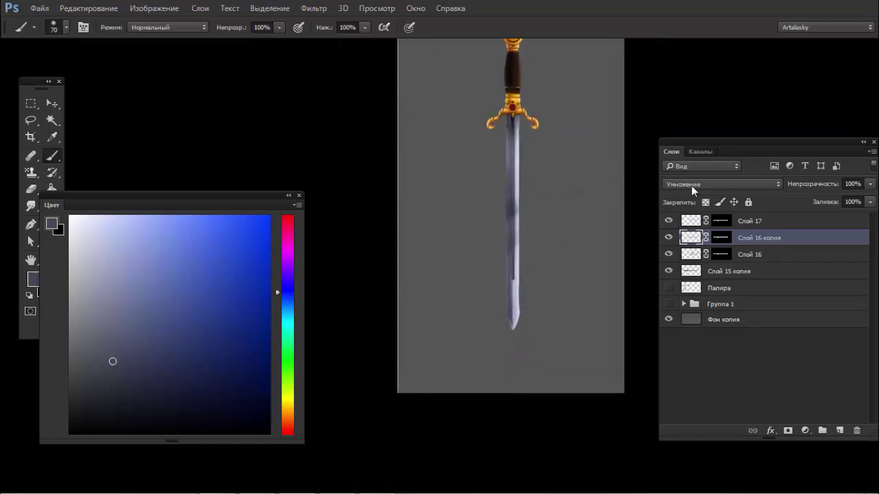
Step: Group Слой 16, Слой 16 копия and Слой 17 into Группа 2, keeping it visible
{"action": "left_click", "coordinate": [754, 254]}
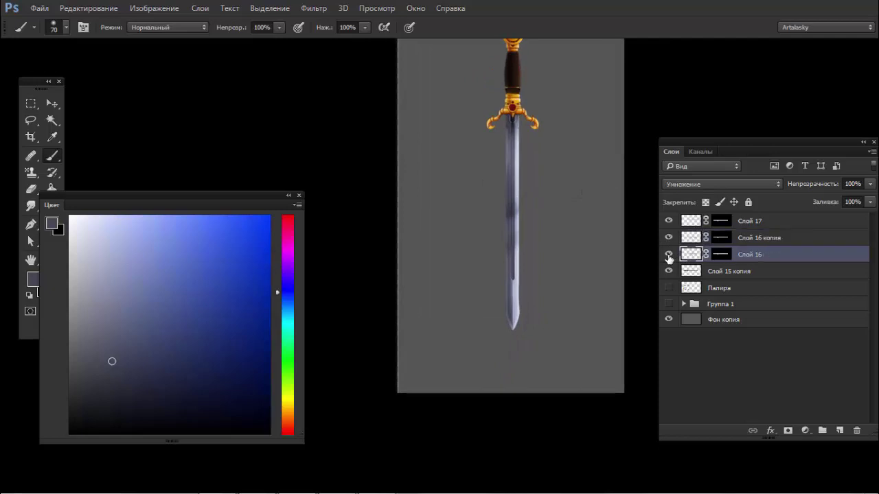
{"action": "left_click", "coordinate": [668, 253]}
{"action": "left_click", "coordinate": [756, 227], "text": "shift"}
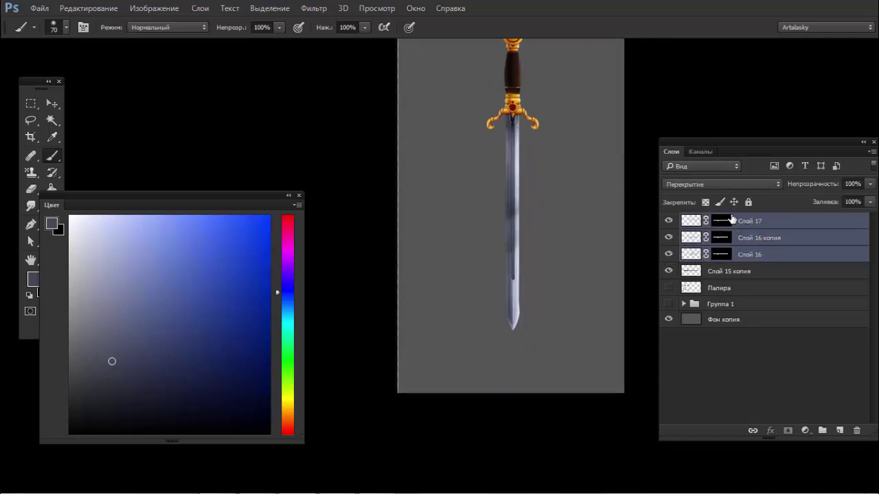
{"action": "key", "text": "ctrl+g"}
{"action": "left_click", "coordinate": [669, 220]}
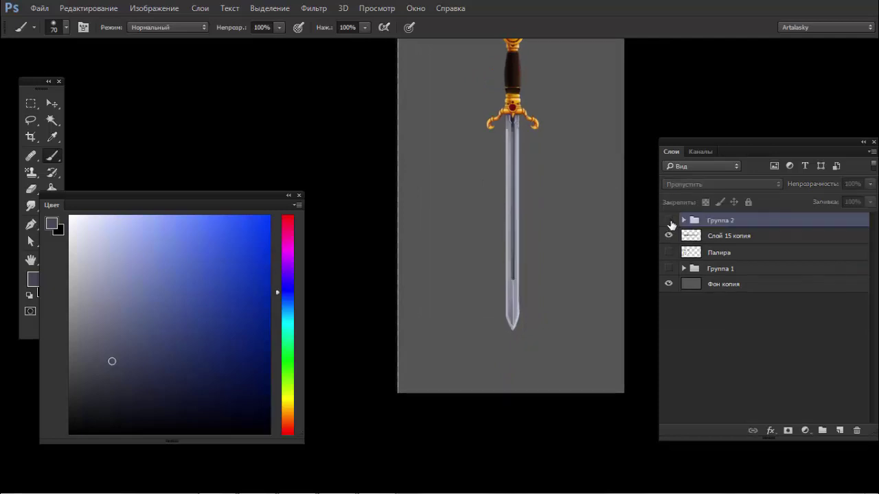
{"action": "left_click", "coordinate": [668, 221]}
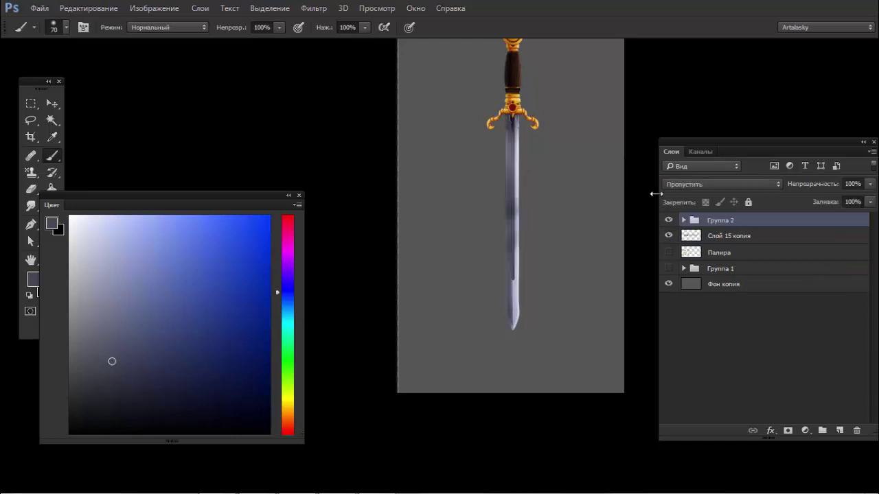
Step: Zoom in and pan the view to the crossguard and grip
{"action": "left_click", "coordinate": [514, 300]}
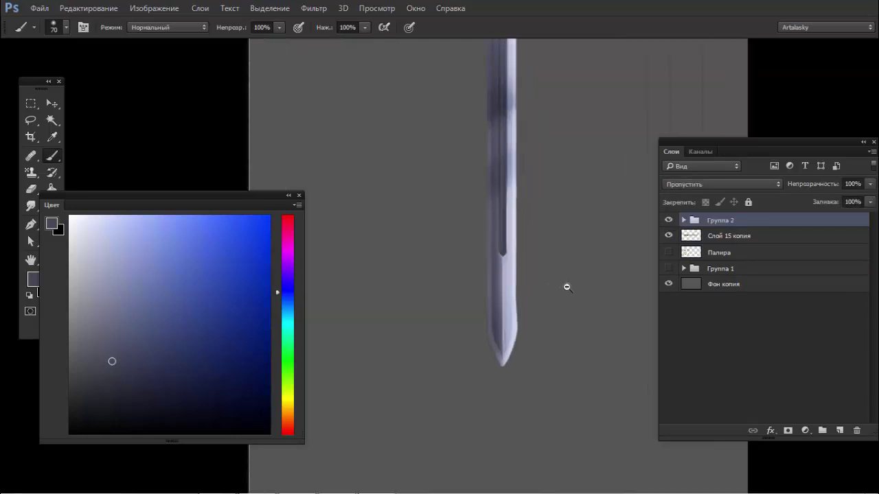
{"action": "left_click_drag", "start_coordinate": [550, 280], "coordinate": [540, 343]}
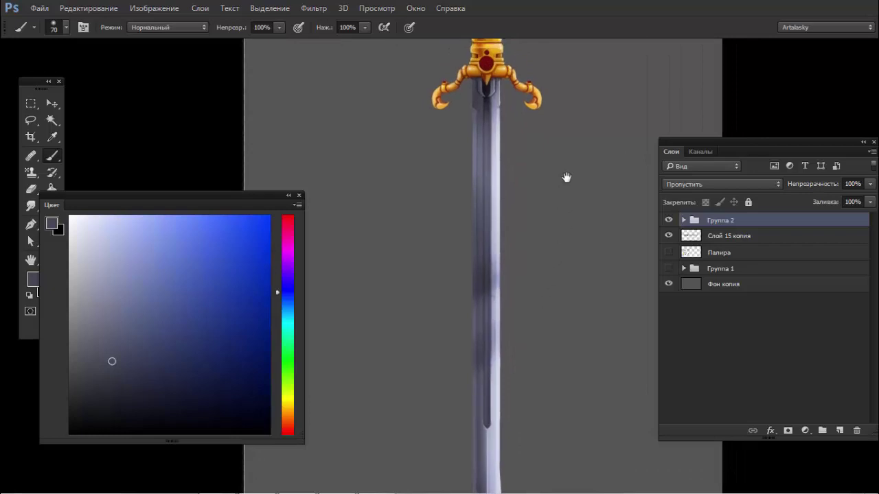
{"action": "left_click_drag", "start_coordinate": [567, 178], "coordinate": [565, 241]}
{"action": "scroll", "coordinate": [544, 193], "scroll_direction": "up", "scroll_amount": 5}
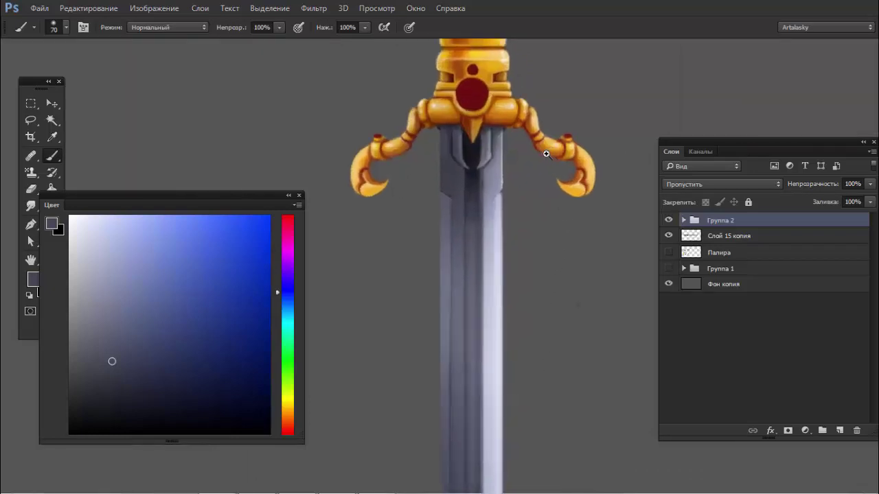
Step: Add Слой 18 and set a hard round brush to 2 px
{"action": "left_click", "coordinate": [839, 432]}
{"action": "right_click", "coordinate": [507, 206]}
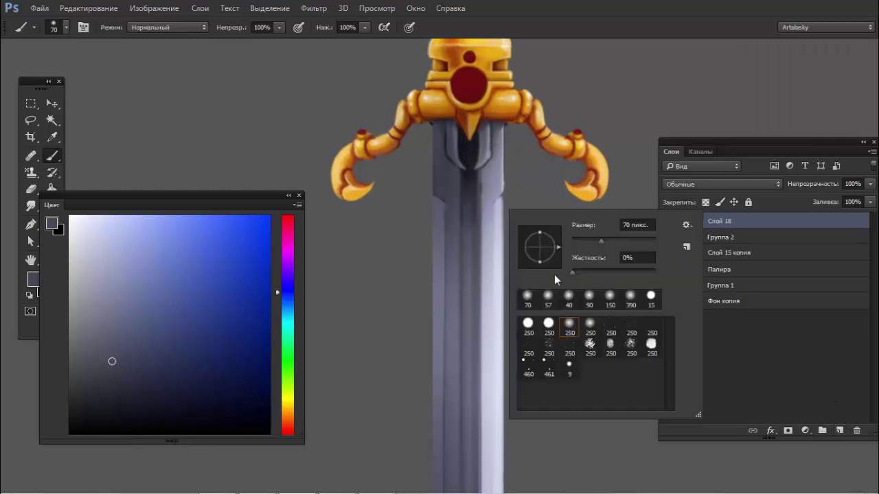
{"action": "left_click", "coordinate": [569, 368]}
{"action": "left_click_drag", "start_coordinate": [577, 241], "coordinate": [574, 242]}
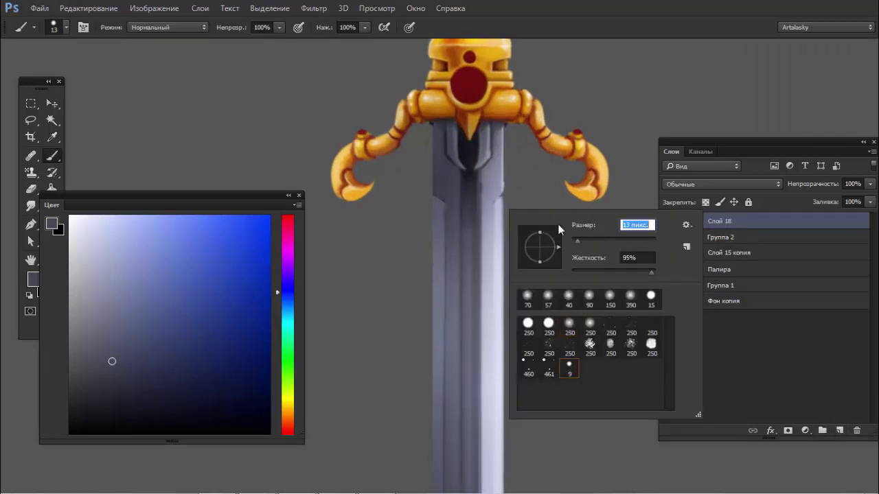
{"action": "type", "text": "2"}
{"action": "key", "text": "Return"}
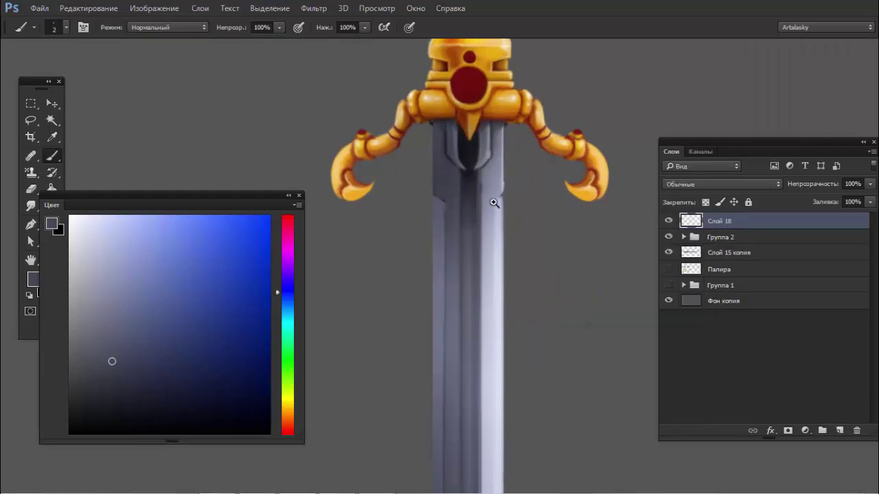
Step: Sample a dark blade colour and draw a thin line down the blade's left edge
{"action": "left_click", "coordinate": [493, 203], "text": "ctrl"}
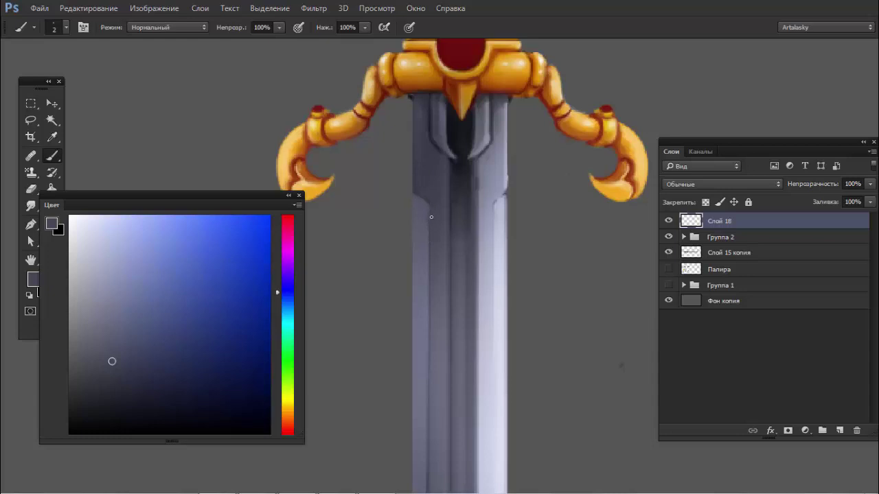
{"action": "left_click", "coordinate": [441, 146], "text": "alt"}
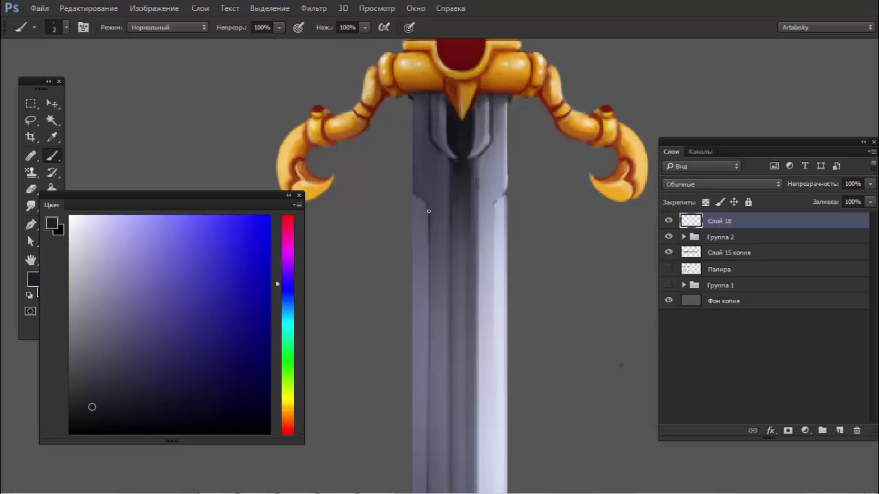
{"action": "left_click_drag", "start_coordinate": [429, 231], "coordinate": [431, 329]}
{"action": "scroll", "coordinate": [441, 235], "scroll_direction": "down", "scroll_amount": 5}
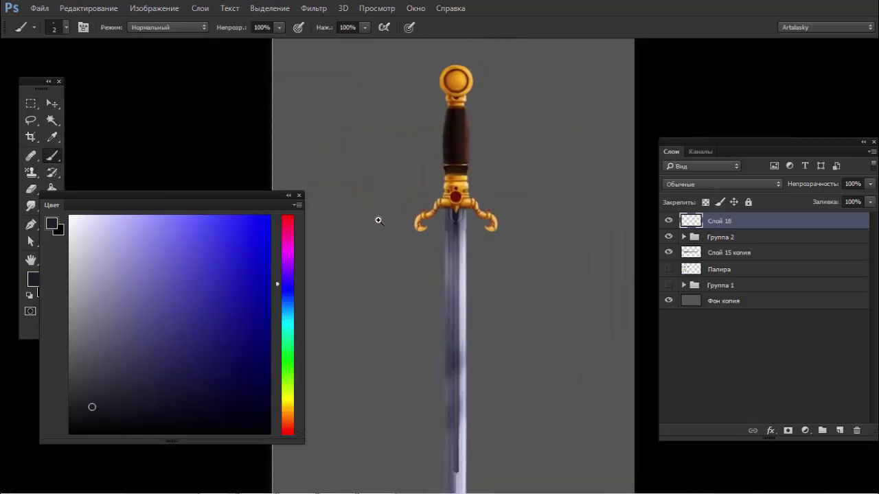
{"action": "scroll", "coordinate": [446, 212], "scroll_direction": "up", "scroll_amount": 5}
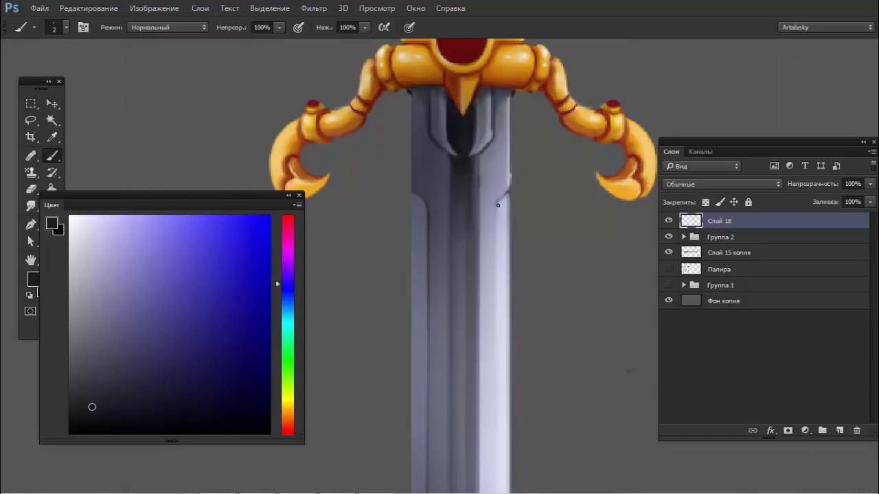
{"action": "left_click_drag", "start_coordinate": [496, 209], "coordinate": [496, 329]}
{"action": "key", "text": "ctrl+z"}
Step: Try a dark navy, then sample a pale lavender-grey from the blade
{"action": "left_click", "coordinate": [222, 400]}
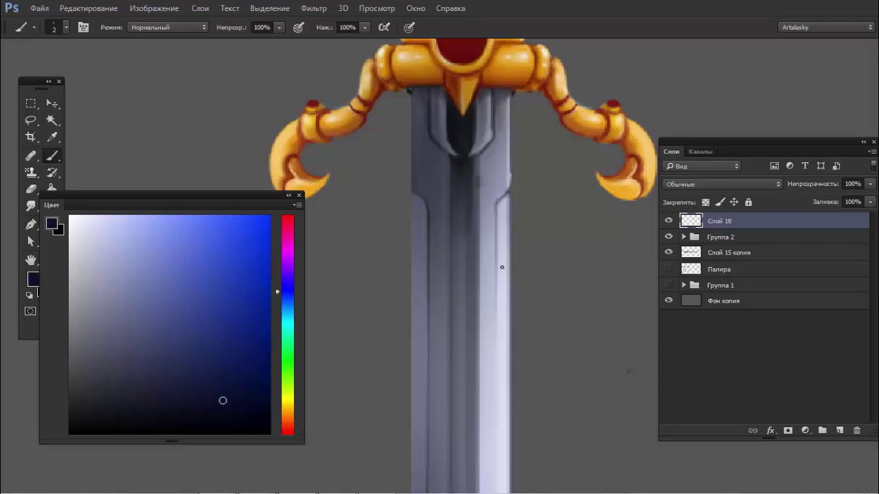
{"action": "mouse_move", "coordinate": [504, 265]}
{"action": "left_mouse_down"}
{"action": "mouse_move", "coordinate": [414, 264]}
{"action": "mouse_move", "coordinate": [483, 231]}
{"action": "left_mouse_up"}
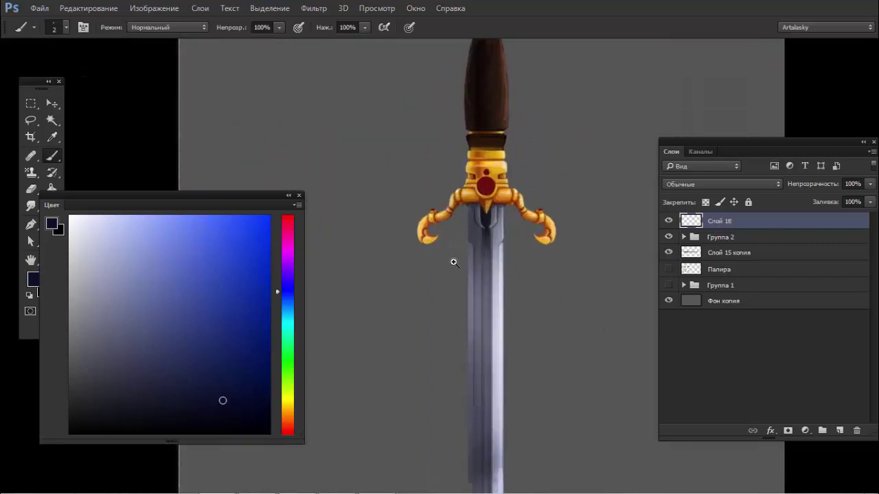
{"action": "left_click_drag", "start_coordinate": [505, 189], "coordinate": [508, 192]}
{"action": "left_click", "coordinate": [494, 208], "text": "alt"}
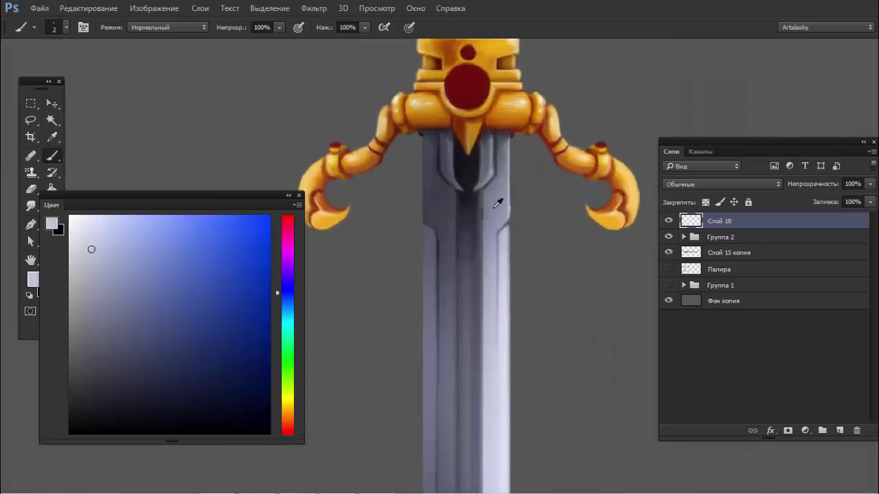
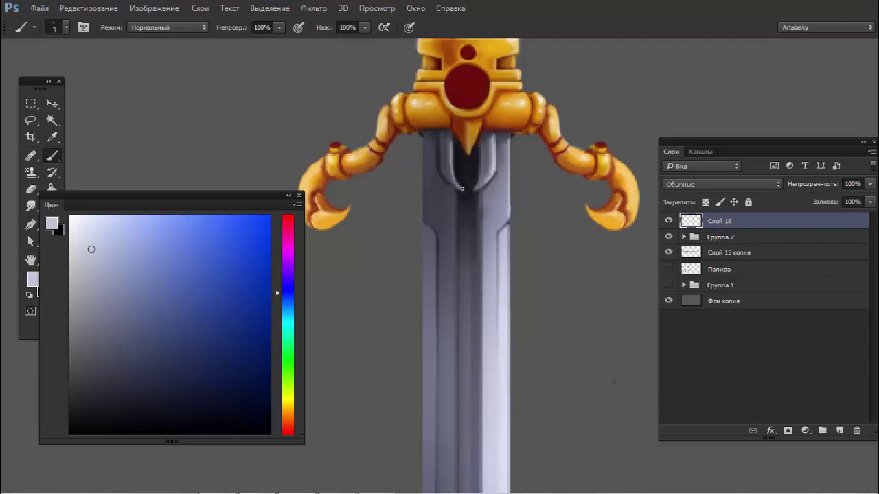
Step: Try several light highlight strokes down the blade's left bevel, undoing the unsatisfying ones
{"action": "right_click", "coordinate": [431, 158]}
{"action": "left_click", "coordinate": [464, 150]}
{"action": "left_click_drag", "start_coordinate": [422, 192], "coordinate": [427, 141]}
{"action": "key", "text": "ctrl+z"}
{"action": "left_click_drag", "start_coordinate": [430, 218], "coordinate": [445, 357]}
{"action": "key", "text": "ctrl+z"}
{"action": "left_click_drag", "start_coordinate": [440, 238], "coordinate": [439, 389]}
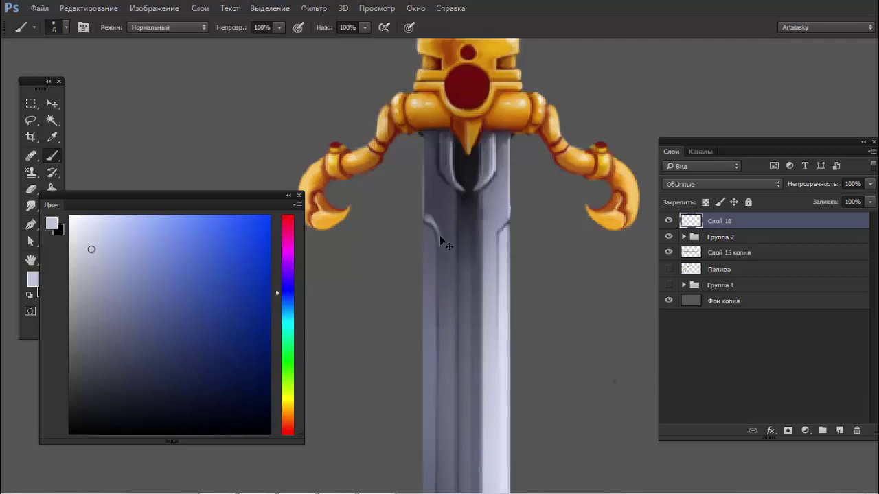
{"action": "key", "text": "ctrl+z"}
{"action": "left_click_drag", "start_coordinate": [440, 238], "coordinate": [438, 344]}
Step: Erase part of the stroke, shrink the brush, and paint a thin light line down the left bevel
{"action": "key", "text": "e"}
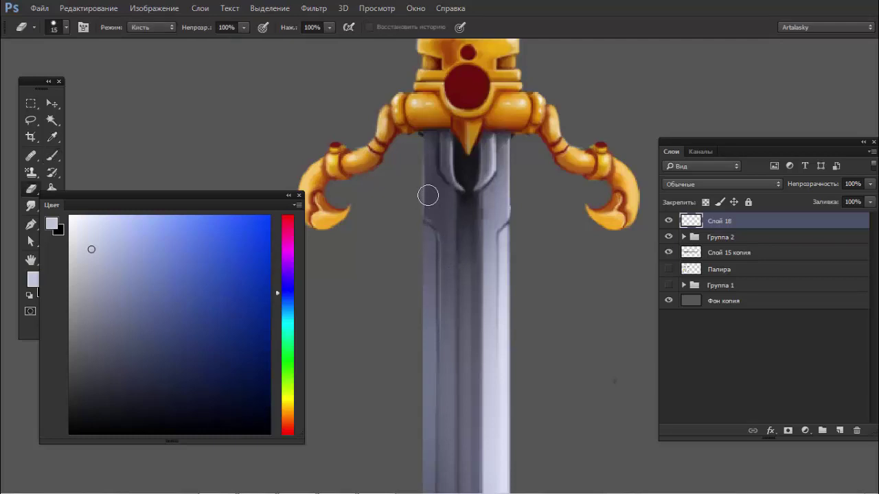
{"action": "left_click_drag", "start_coordinate": [448, 258], "coordinate": [432, 273]}
{"action": "key", "text": "b"}
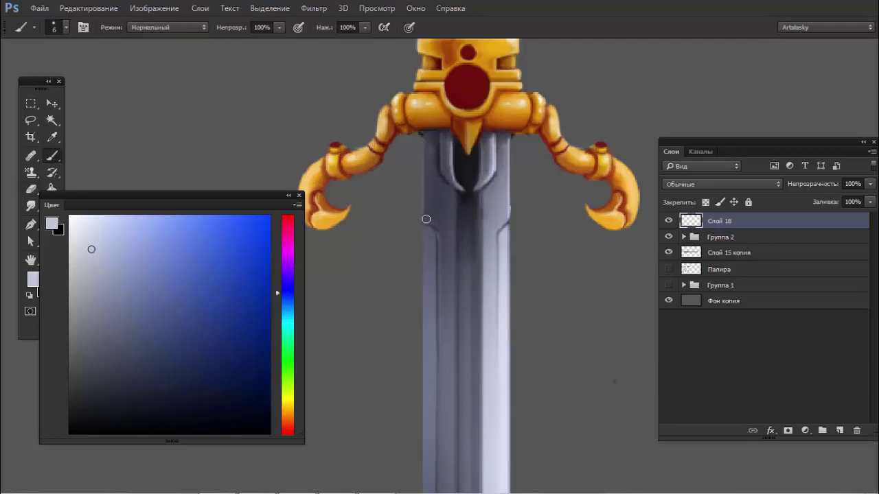
{"action": "right_click", "coordinate": [461, 194]}
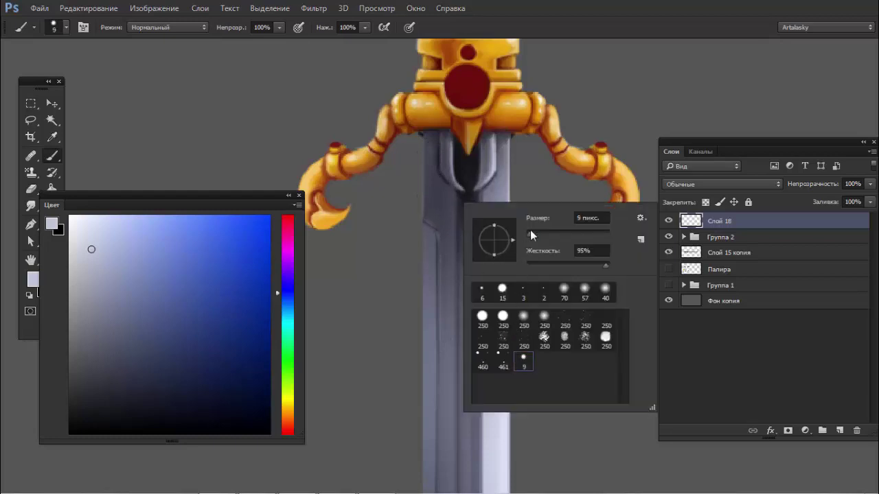
{"action": "left_click_drag", "start_coordinate": [530, 234], "coordinate": [526, 234]}
{"action": "left_click", "coordinate": [431, 221]}
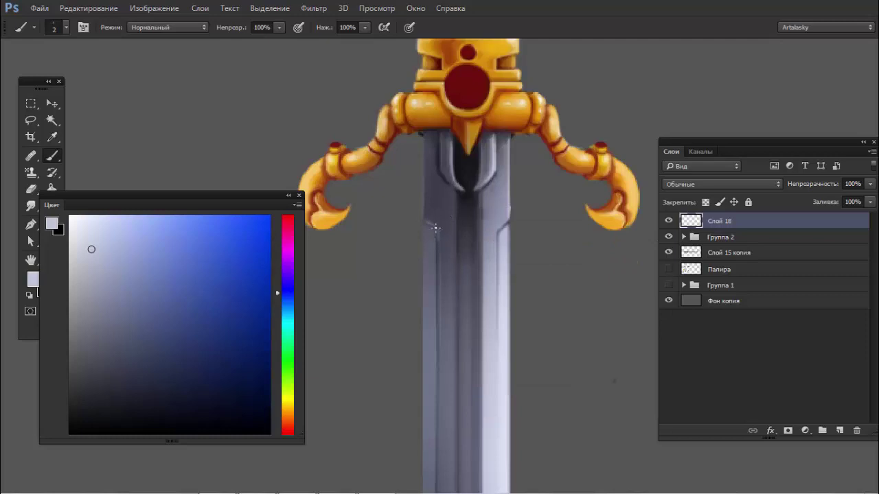
{"action": "left_click_drag", "start_coordinate": [436, 228], "coordinate": [436, 294]}
{"action": "left_click_drag", "start_coordinate": [440, 243], "coordinate": [432, 309]}
{"action": "scroll", "coordinate": [450, 225], "scroll_direction": "down", "scroll_amount": 3}
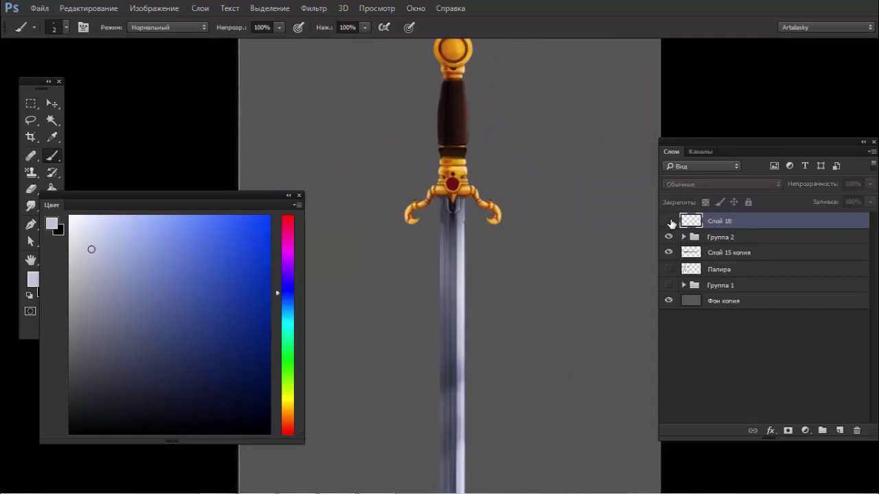
Step: Zoom in on the blade, expand Группа 2, and load the blade layer's outline as a selection
{"action": "left_click_drag", "start_coordinate": [463, 229], "coordinate": [483, 218]}
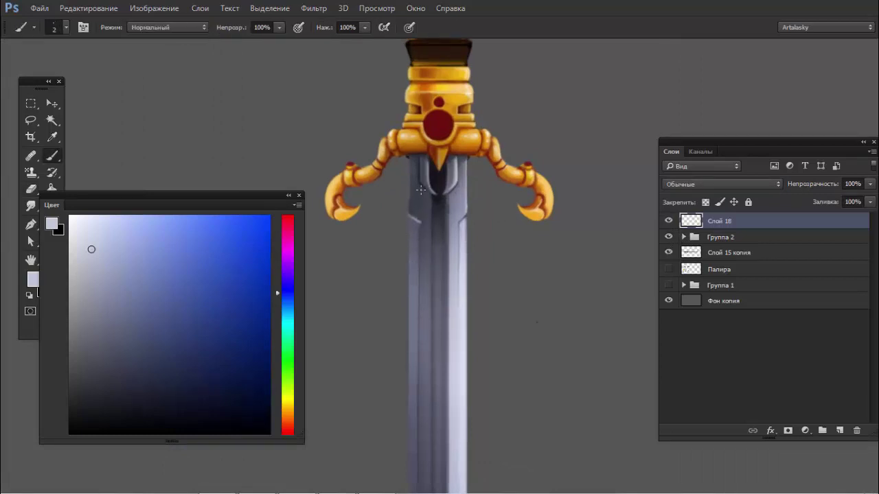
{"action": "scroll", "coordinate": [420, 189], "scroll_direction": "up", "scroll_amount": 1}
{"action": "scroll", "coordinate": [405, 203], "scroll_direction": "up", "scroll_amount": 1}
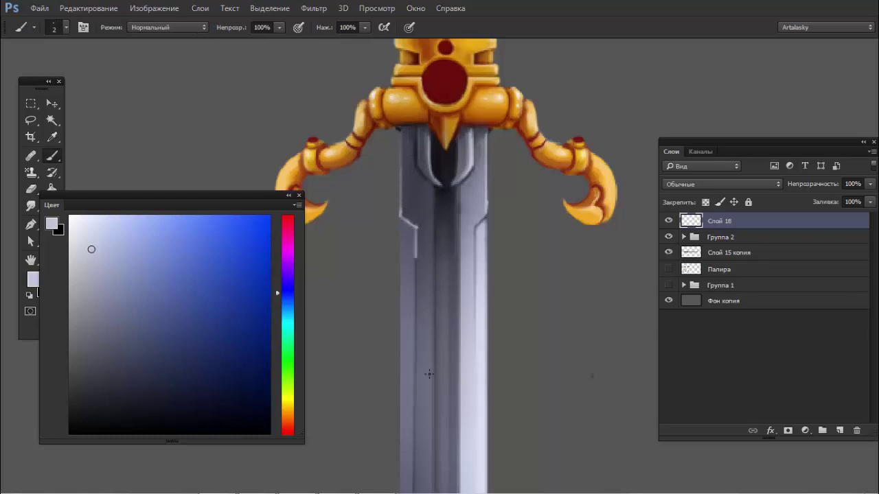
{"action": "mouse_move", "coordinate": [456, 247]}
{"action": "left_mouse_down"}
{"action": "mouse_move", "coordinate": [366, 225]}
{"action": "mouse_move", "coordinate": [424, 221]}
{"action": "left_mouse_up"}
{"action": "key", "text": "e"}
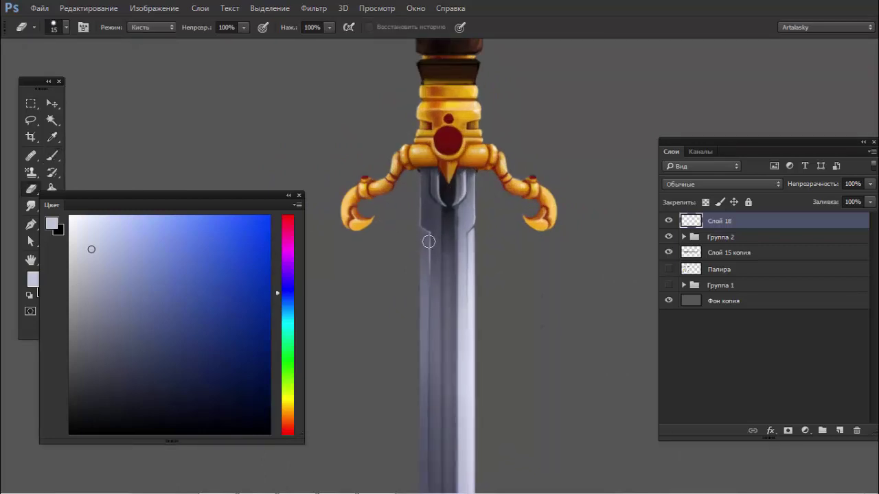
{"action": "key", "text": "b"}
{"action": "mouse_move", "coordinate": [427, 235]}
{"action": "left_mouse_down"}
{"action": "mouse_move", "coordinate": [361, 222]}
{"action": "mouse_move", "coordinate": [395, 206]}
{"action": "mouse_move", "coordinate": [443, 161]}
{"action": "mouse_move", "coordinate": [487, 169]}
{"action": "left_mouse_up"}
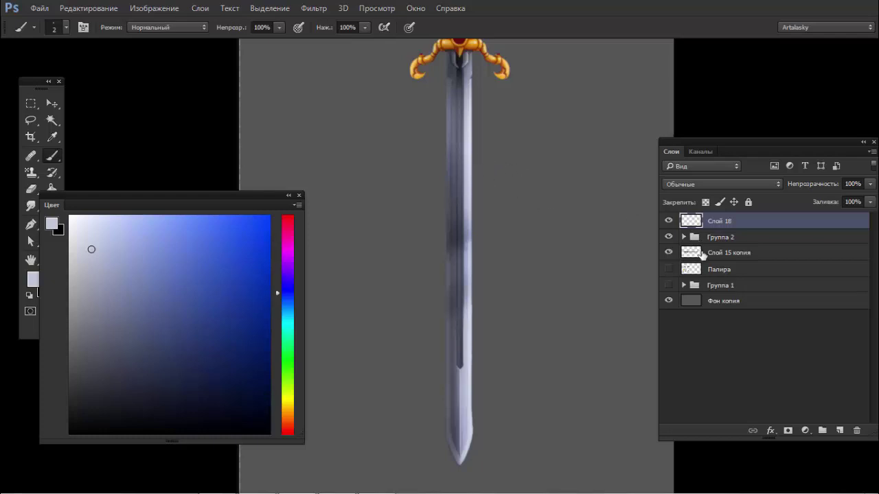
{"action": "left_click_drag", "start_coordinate": [508, 175], "coordinate": [528, 165]}
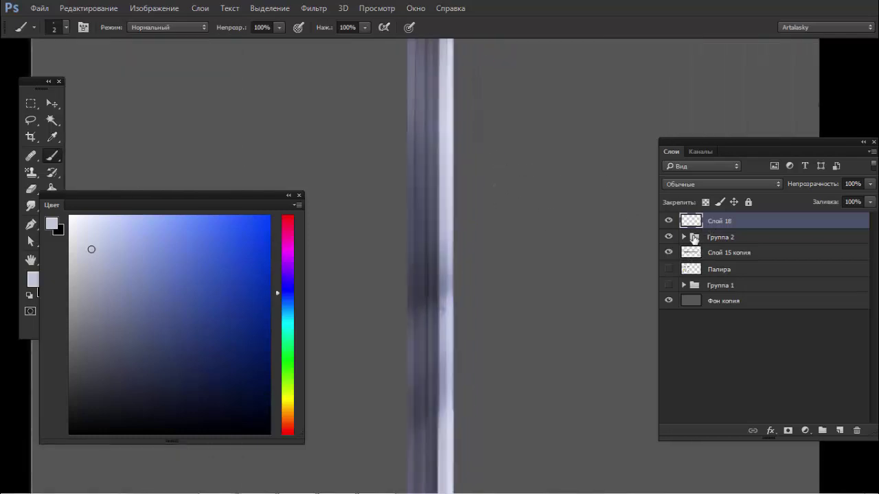
{"action": "left_click", "coordinate": [684, 237]}
{"action": "left_click", "coordinate": [729, 255], "text": "ctrl"}
Step: Pick a near-white paint colour and set Слой 18 to Осветление основы blending
{"action": "right_click", "coordinate": [521, 172]}
{"action": "left_click_drag", "start_coordinate": [584, 206], "coordinate": [592, 203]}
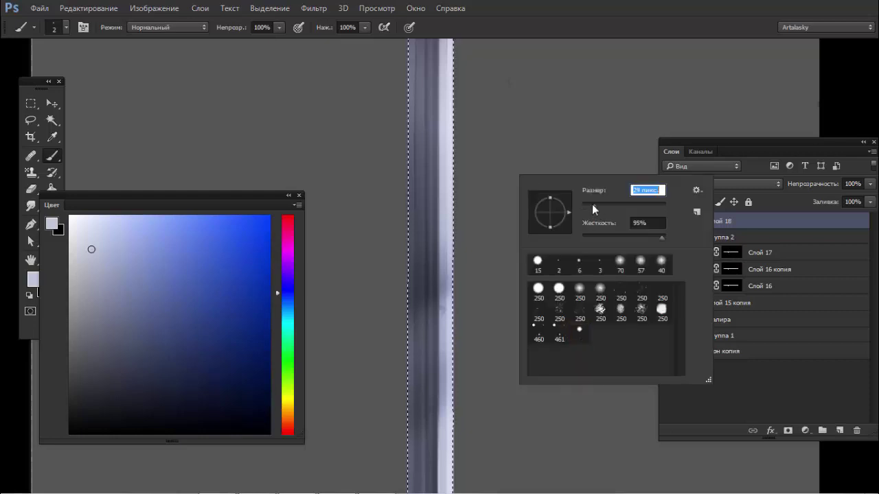
{"action": "left_click", "coordinate": [494, 131]}
{"action": "left_click_drag", "start_coordinate": [476, 117], "coordinate": [442, 193]}
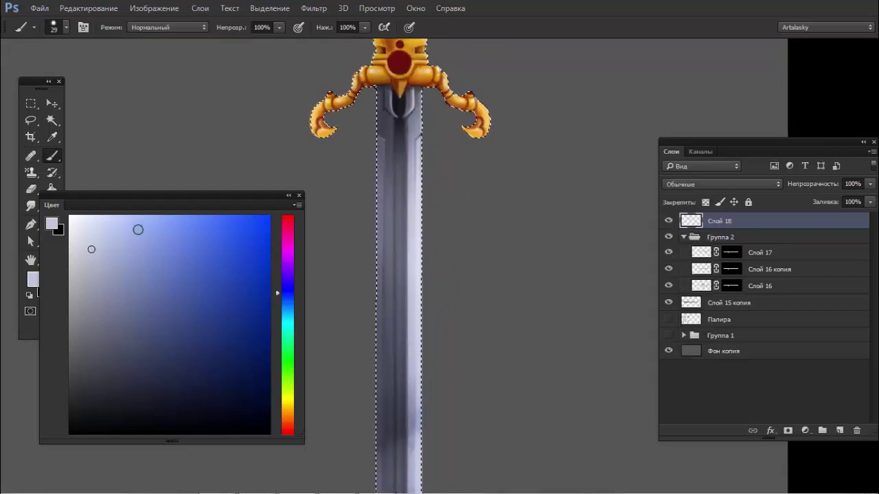
{"action": "left_click", "coordinate": [88, 231]}
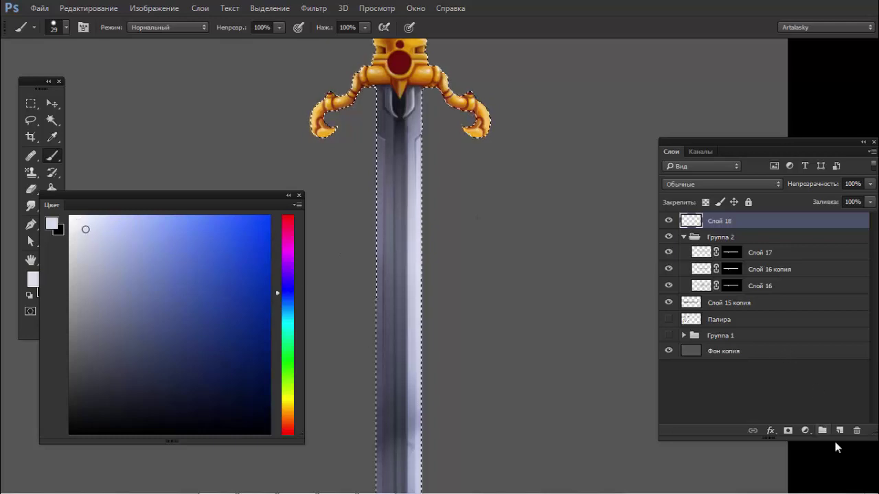
{"action": "left_click", "coordinate": [746, 184]}
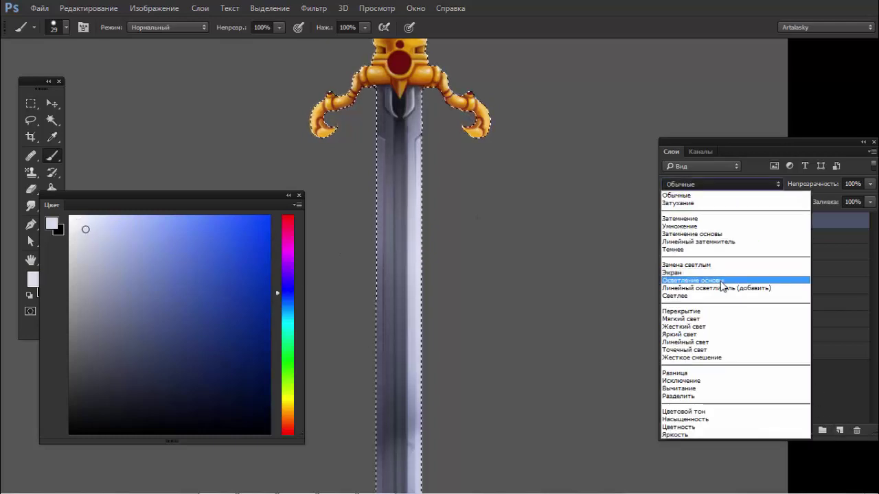
{"action": "left_click", "coordinate": [721, 280]}
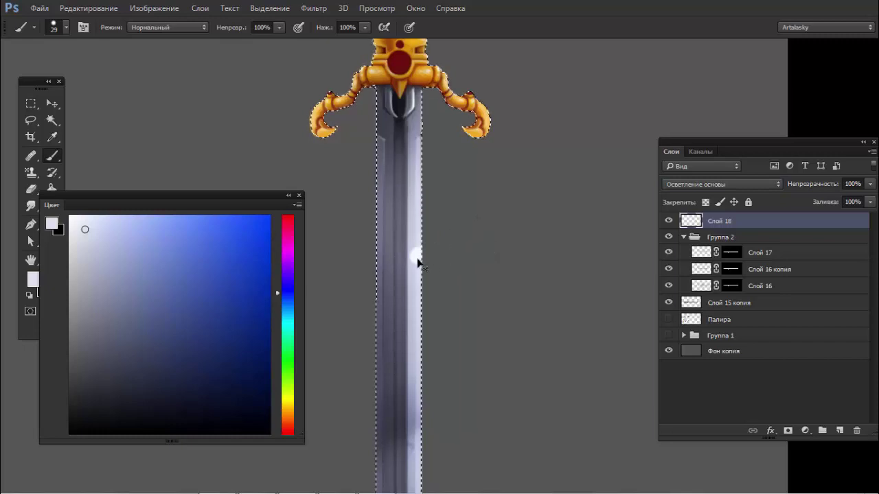
Step: Reduce the brush to 21 px, undo a bright dab, and switch to the Polygonal Lasso
{"action": "right_click", "coordinate": [432, 244]}
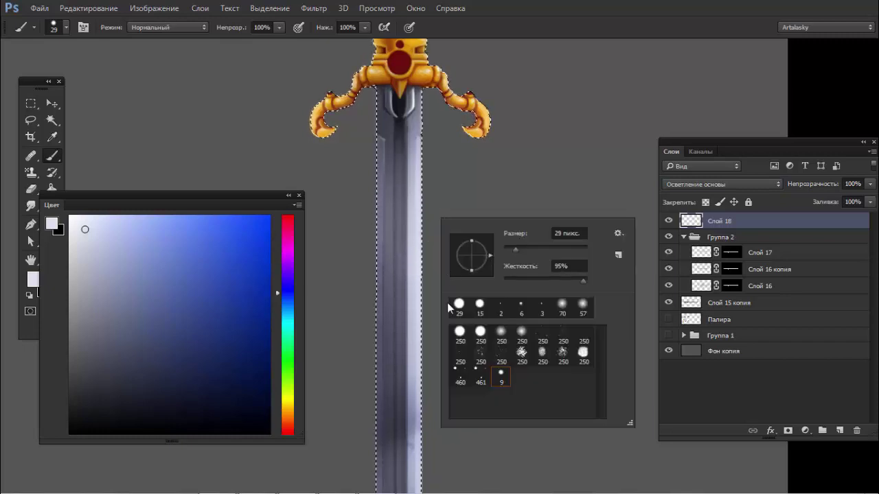
{"action": "left_click_drag", "start_coordinate": [516, 249], "coordinate": [497, 247]}
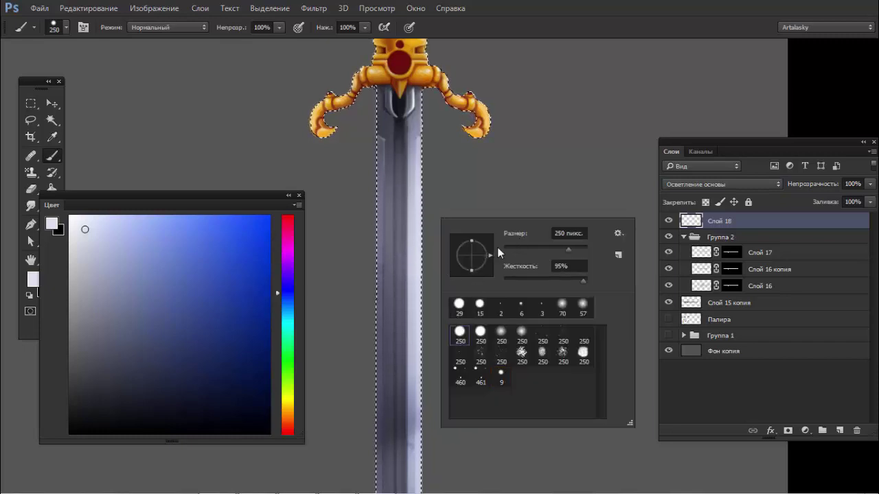
{"action": "left_click", "coordinate": [411, 258]}
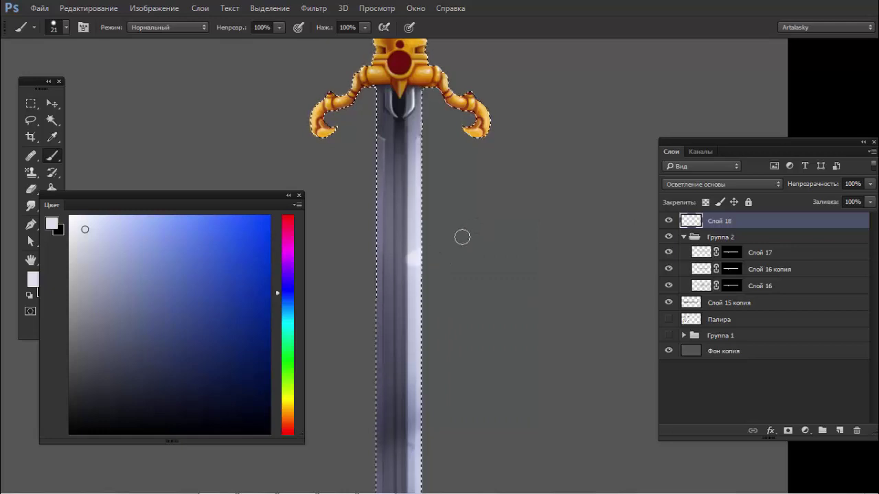
{"action": "key", "text": "ctrl+z"}
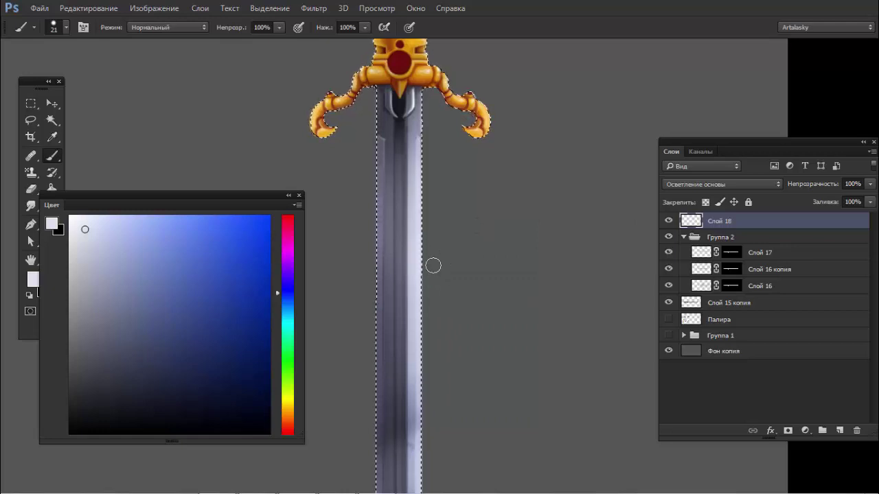
{"action": "key", "text": "l"}
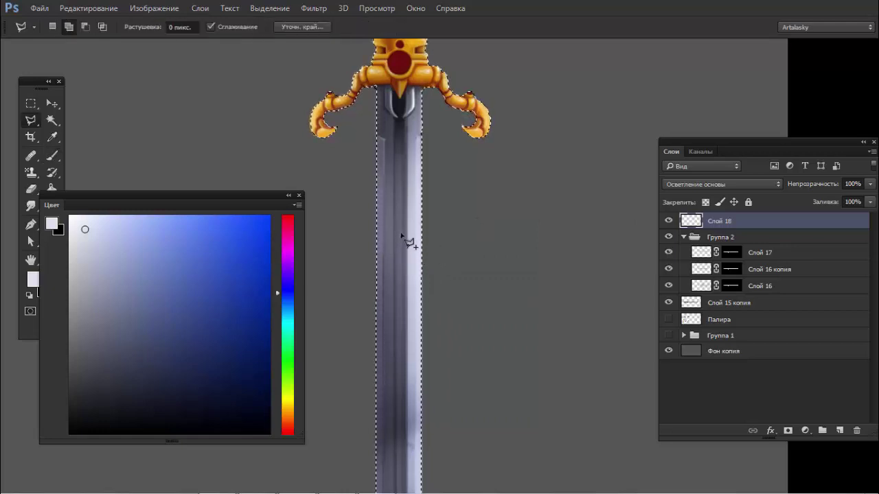
Step: Cut a diagonal gap out of the blade selection, then undo the cut
{"action": "left_click", "coordinate": [346, 273], "text": "alt"}
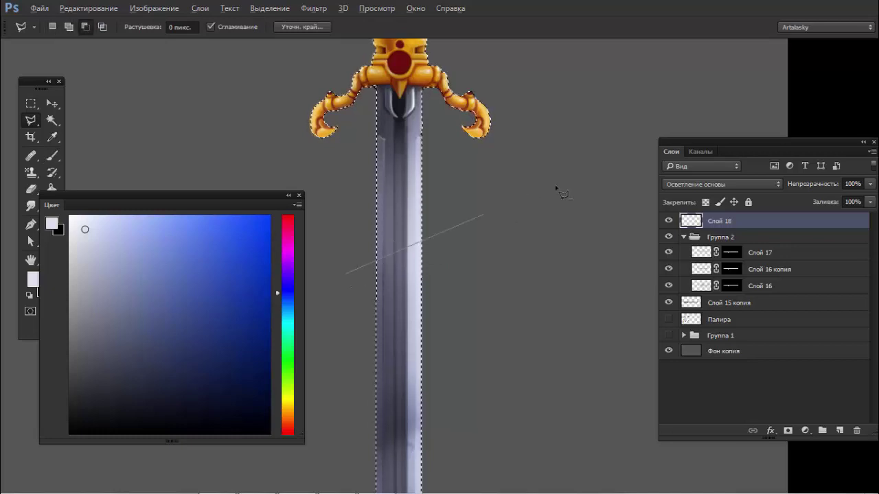
{"action": "left_click", "coordinate": [551, 188]}
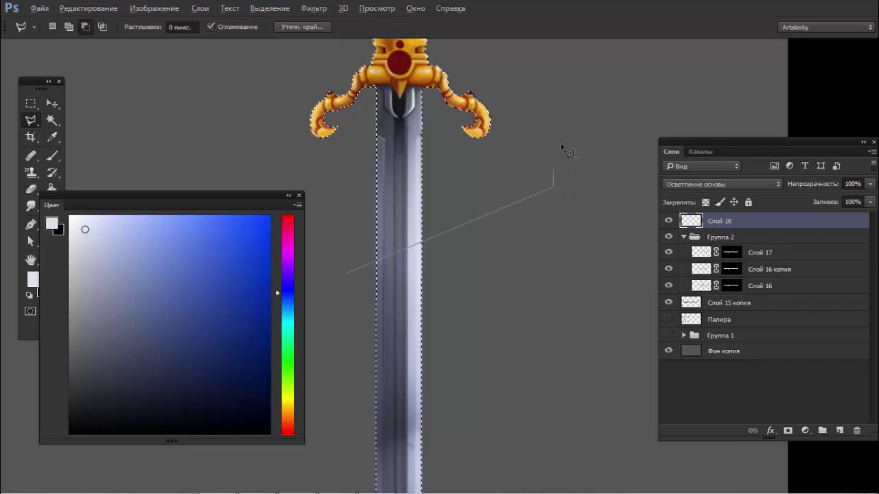
{"action": "left_click", "coordinate": [554, 276]}
{"action": "double_click", "coordinate": [333, 362]}
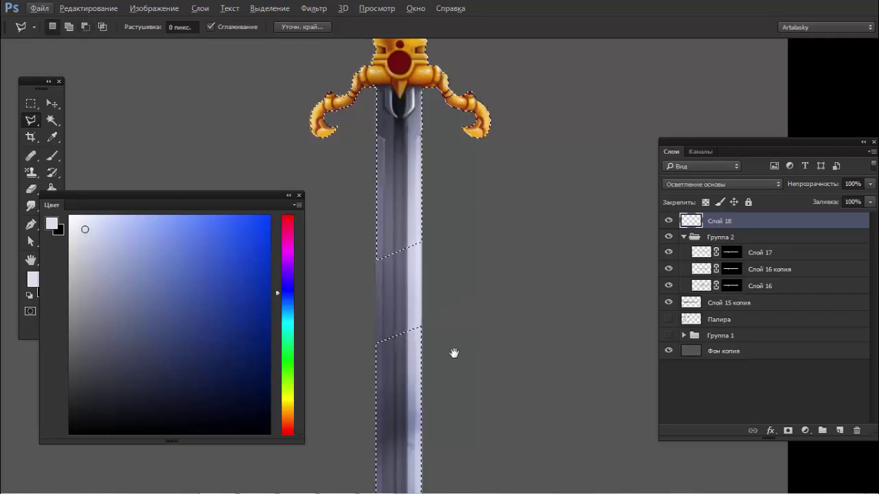
{"action": "mouse_move", "coordinate": [455, 353]}
{"action": "left_mouse_down"}
{"action": "mouse_move", "coordinate": [474, 222]}
{"action": "mouse_move", "coordinate": [457, 329]}
{"action": "left_mouse_up"}
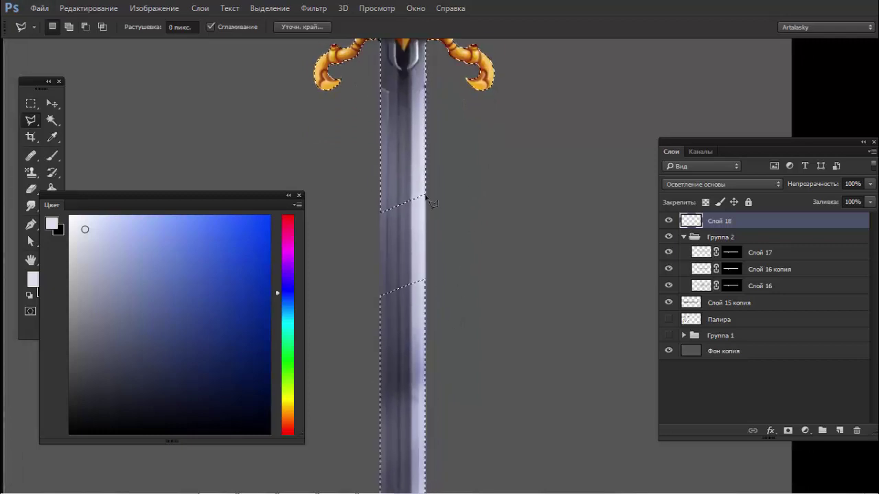
{"action": "key", "text": "ctrl+z"}
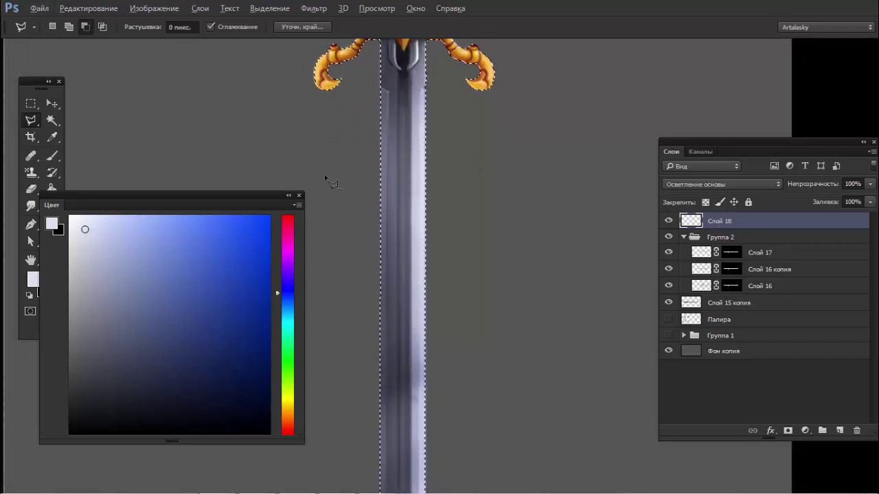
Step: Subtract a diagonal band across the upper blade, then cancel the next outline and reload the blade selection
{"action": "left_click", "coordinate": [325, 174], "text": "alt"}
{"action": "left_click", "coordinate": [471, 90]}
{"action": "left_click", "coordinate": [492, 153]}
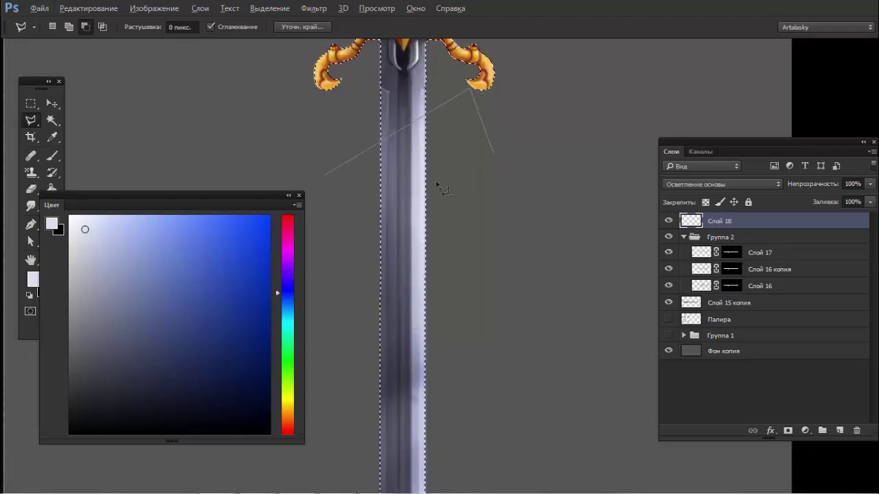
{"action": "double_click", "coordinate": [337, 197]}
{"action": "left_click", "coordinate": [341, 329]}
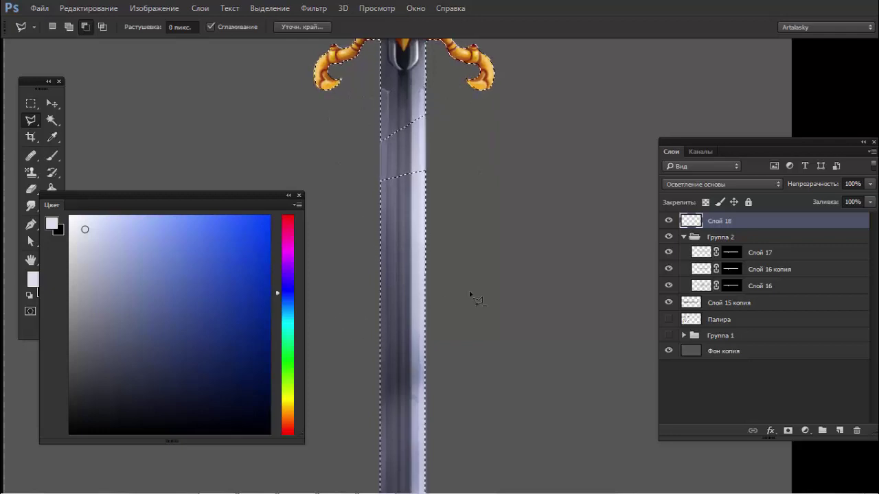
{"action": "left_click", "coordinate": [518, 298]}
{"action": "left_click", "coordinate": [535, 390]}
{"action": "left_click", "coordinate": [344, 448]}
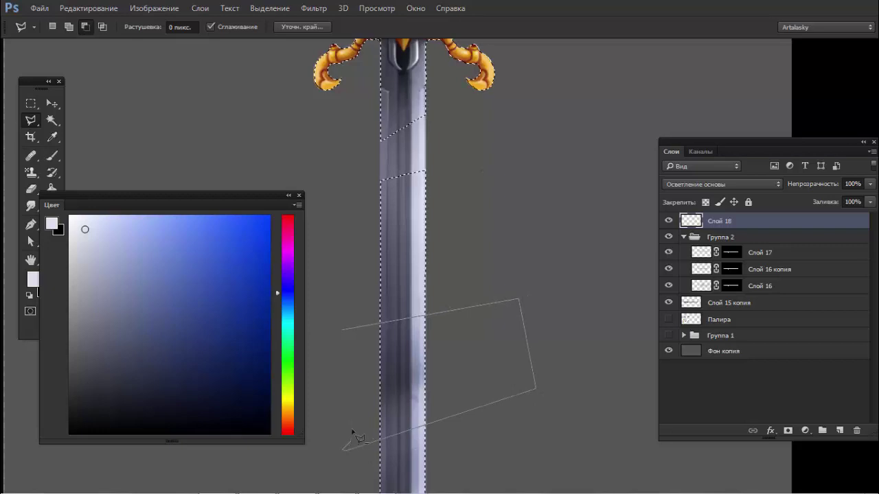
{"action": "left_click_drag", "start_coordinate": [330, 384], "coordinate": [324, 302]}
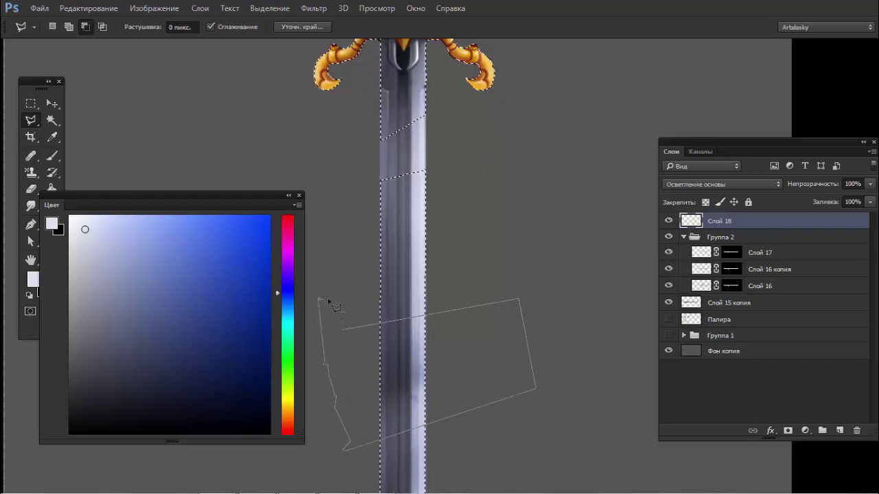
{"action": "key", "text": "Escape"}
{"action": "key", "text": "ctrl+d"}
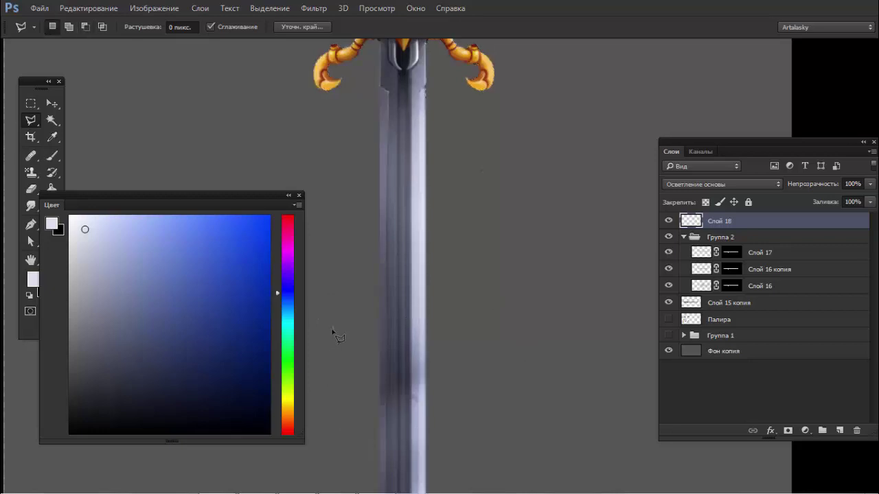
{"action": "key", "text": "ctrl+z"}
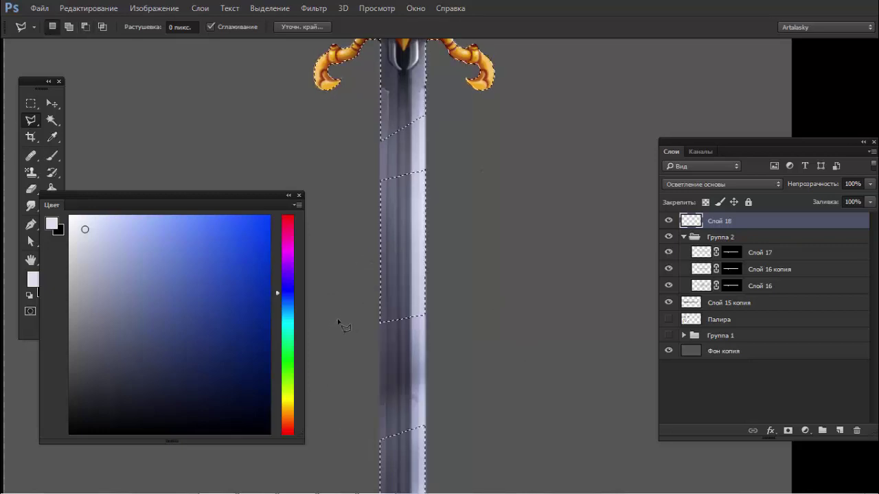
Step: Subtract two thin diagonal bands across the blade from the selection
{"action": "key", "text": "alt"}
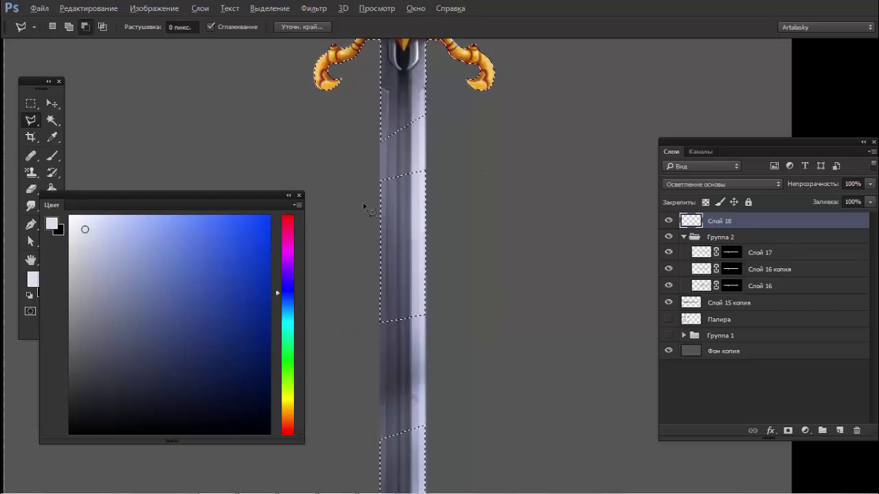
{"action": "left_click", "coordinate": [471, 180]}
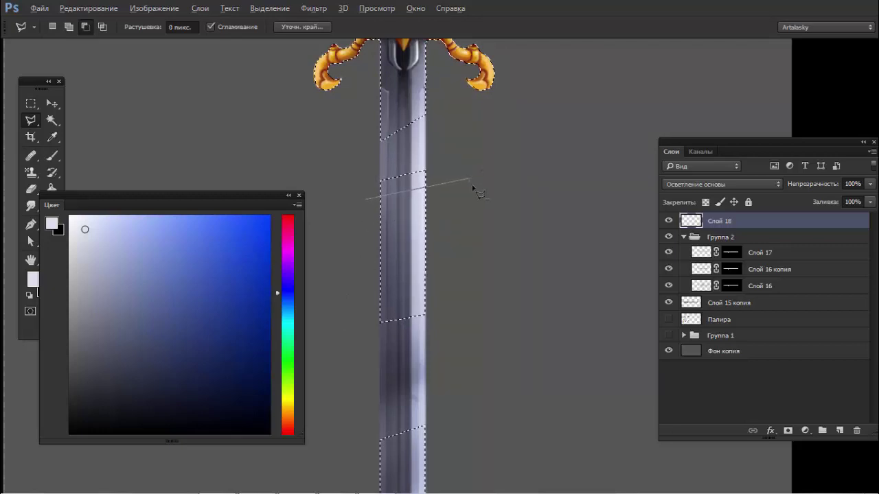
{"action": "left_click", "coordinate": [358, 208]}
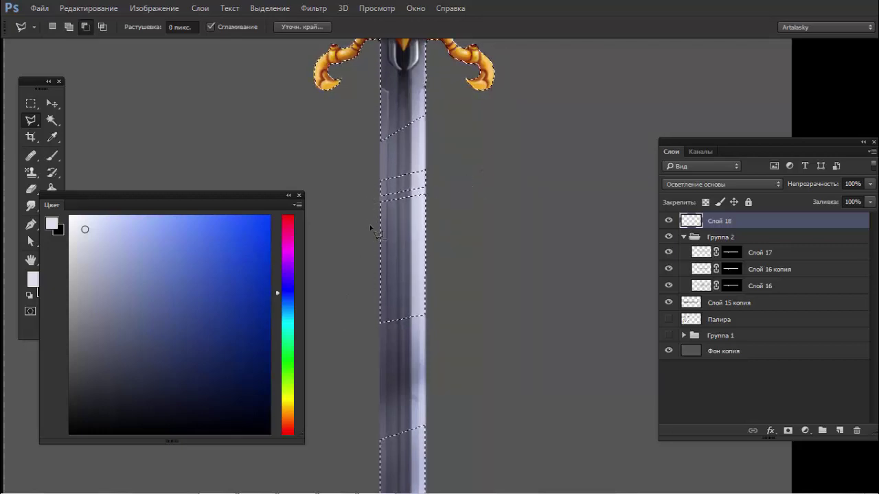
{"action": "left_click", "coordinate": [455, 213]}
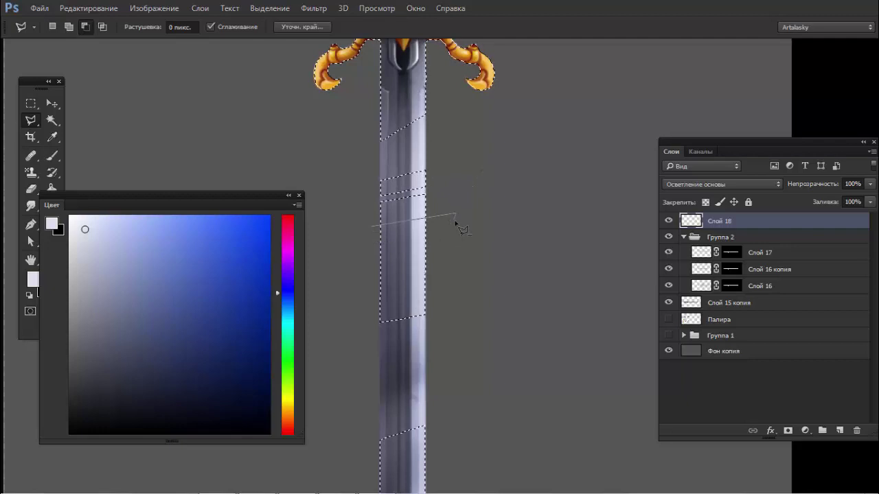
{"action": "left_click", "coordinate": [364, 227]}
{"action": "key", "text": "Return"}
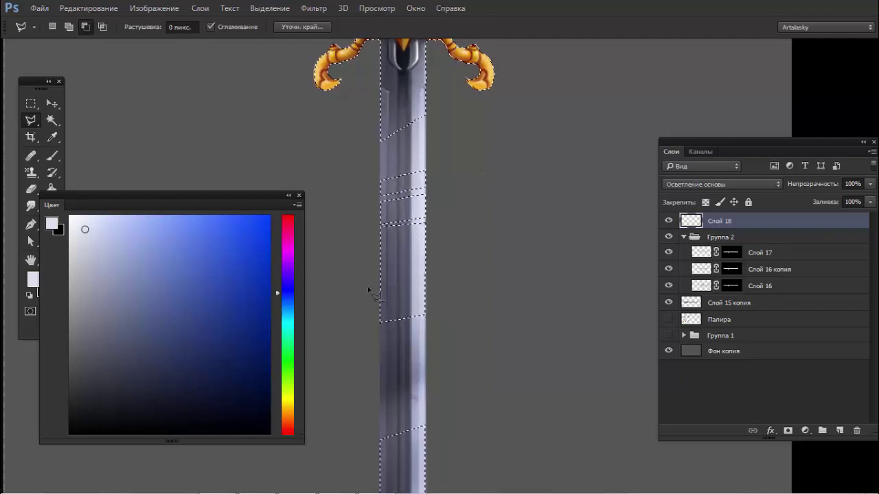
Step: Paint a bright highlight across the upper blade with a soft 83 px brush, then deselect
{"action": "key", "text": "b"}
{"action": "right_click", "coordinate": [467, 212]}
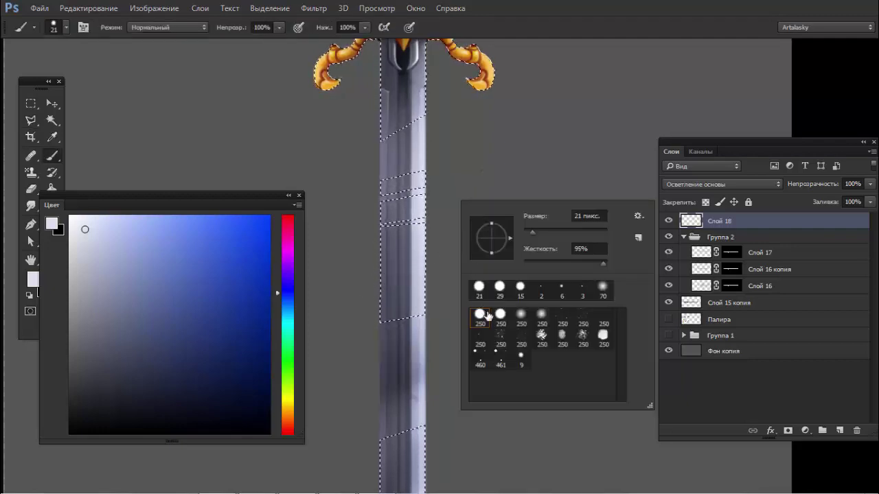
{"action": "left_click", "coordinate": [521, 317]}
{"action": "left_click", "coordinate": [558, 232]}
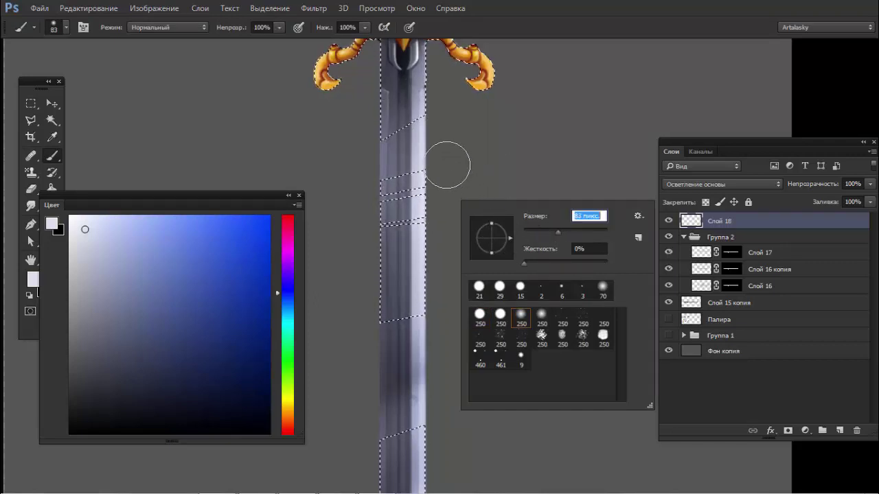
{"action": "key", "text": "Return"}
{"action": "left_click_drag", "start_coordinate": [454, 268], "coordinate": [451, 171]}
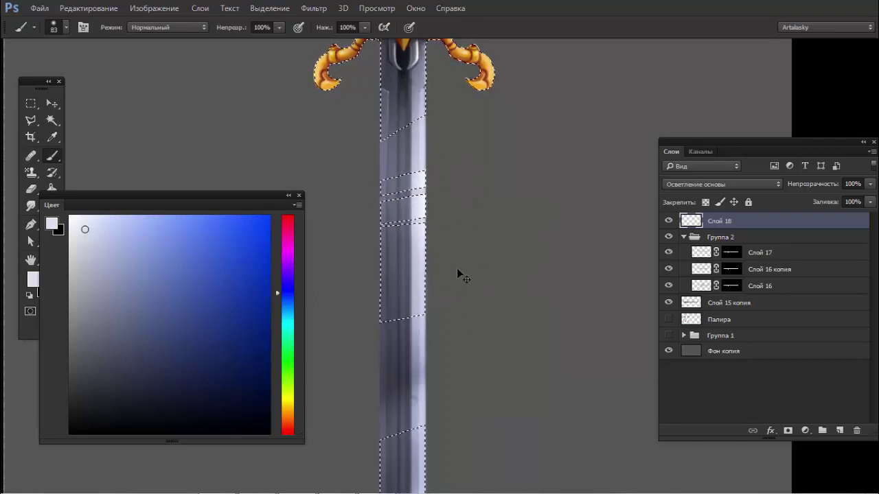
{"action": "key", "text": "ctrl+d"}
Step: Erase part of the bright blade highlight back
{"action": "scroll", "coordinate": [391, 240], "scroll_direction": "down", "scroll_amount": 2}
{"action": "scroll", "coordinate": [380, 237], "scroll_direction": "down", "scroll_amount": 3}
{"action": "scroll", "coordinate": [418, 254], "scroll_direction": "up", "scroll_amount": 3}
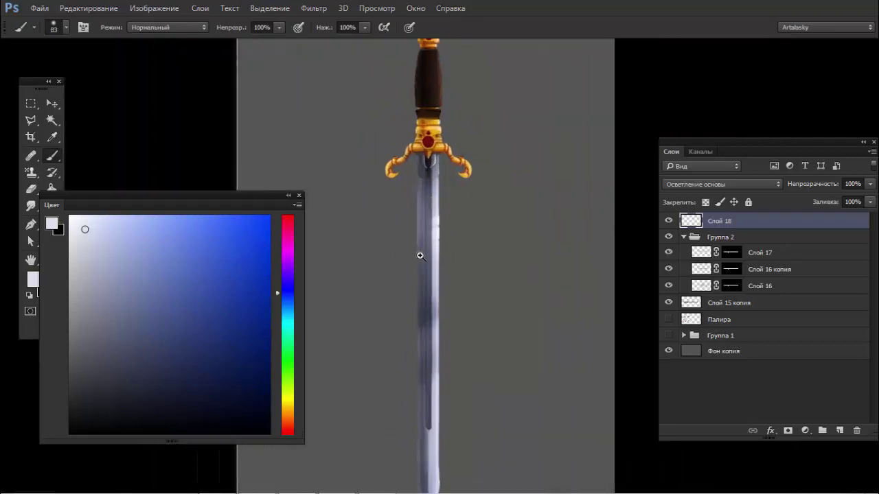
{"action": "scroll", "coordinate": [426, 269], "scroll_direction": "up", "scroll_amount": 1}
{"action": "scroll", "coordinate": [446, 233], "scroll_direction": "up", "scroll_amount": 2}
{"action": "key", "text": "e"}
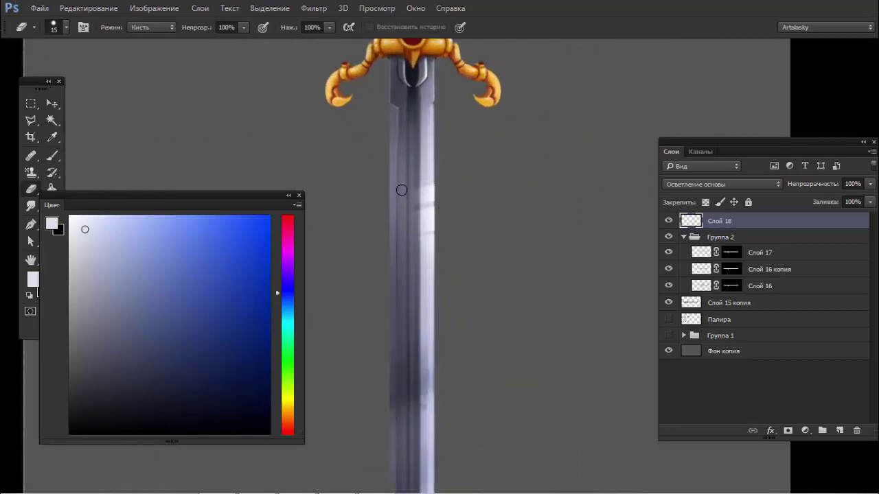
{"action": "left_click_drag", "start_coordinate": [413, 178], "coordinate": [409, 312]}
{"action": "scroll", "coordinate": [404, 257], "scroll_direction": "down", "scroll_amount": 2}
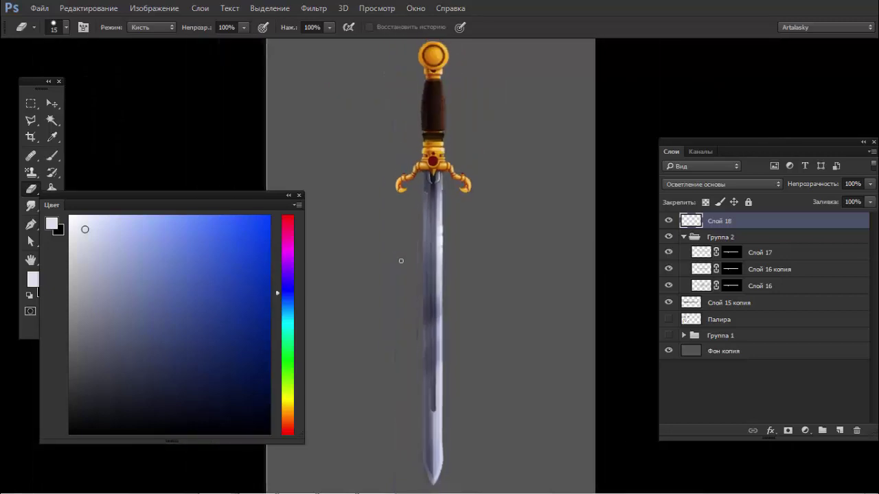
{"action": "left_click_drag", "start_coordinate": [500, 277], "coordinate": [564, 199]}
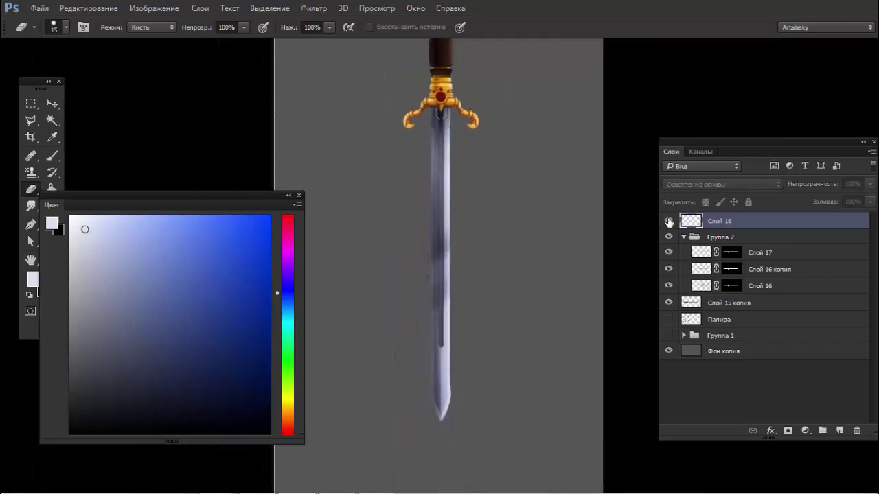
Step: Toggle Слой 18 to compare the highlight, then return to a smaller brush
{"action": "left_click", "coordinate": [667, 221]}
{"action": "left_click", "coordinate": [667, 221]}
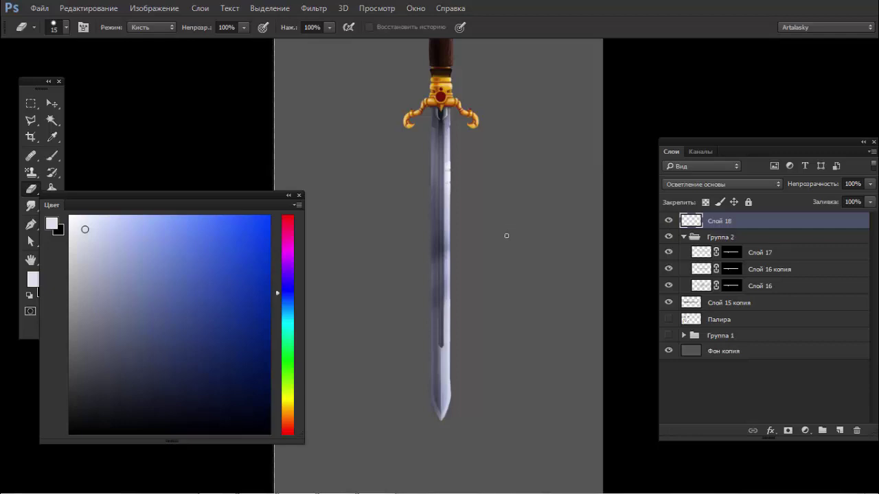
{"action": "scroll", "coordinate": [469, 368], "scroll_direction": "up", "scroll_amount": 2}
{"action": "scroll", "coordinate": [457, 377], "scroll_direction": "down", "scroll_amount": 3}
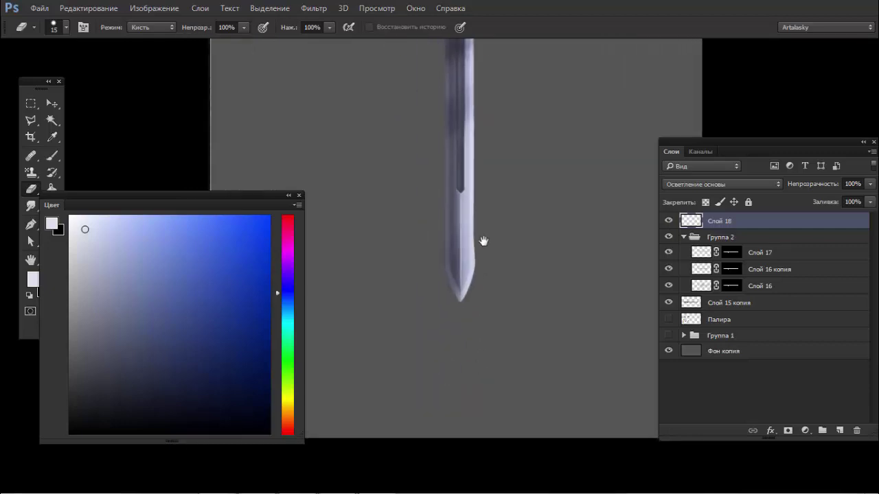
{"action": "key", "text": "b"}
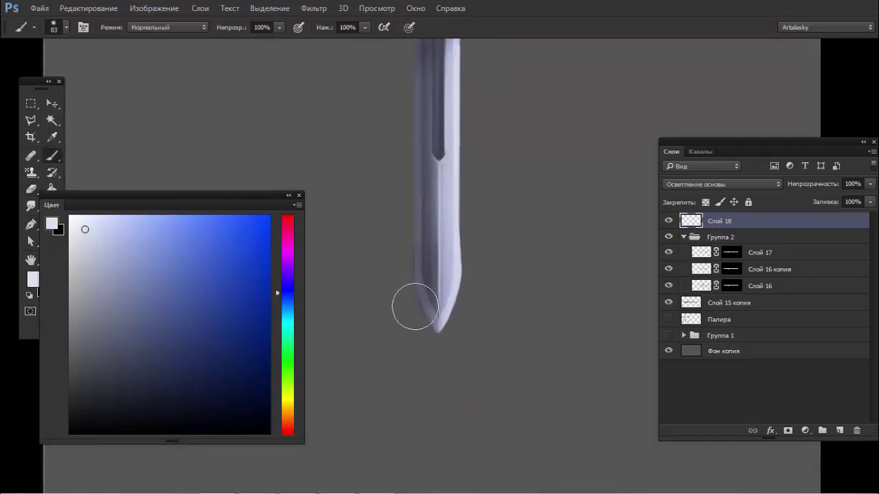
{"action": "key", "text": "bracketleft"}
{"action": "key", "text": "bracketleft"}
{"action": "key", "text": "bracketleft"}
Step: On new layer Слой 19, repaint the sword tip lighter and rounder using sampled blade tones
{"action": "key", "text": "ctrl+shift+n"}
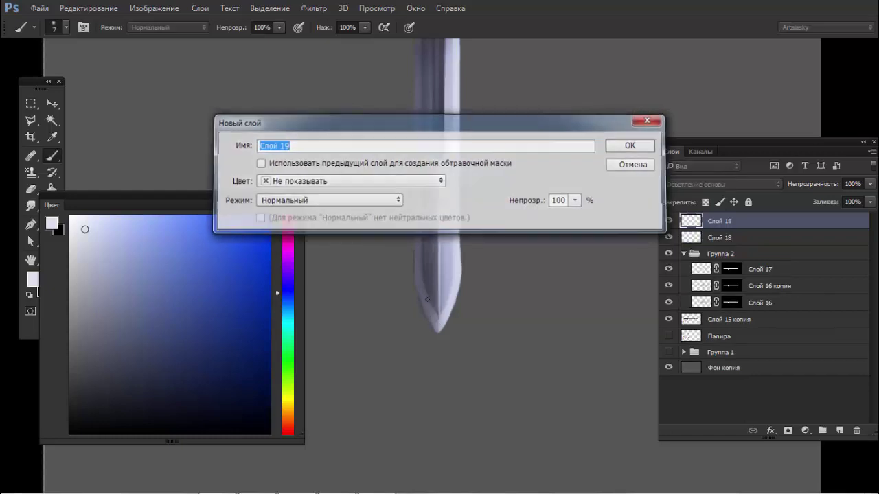
{"action": "key", "text": "Return"}
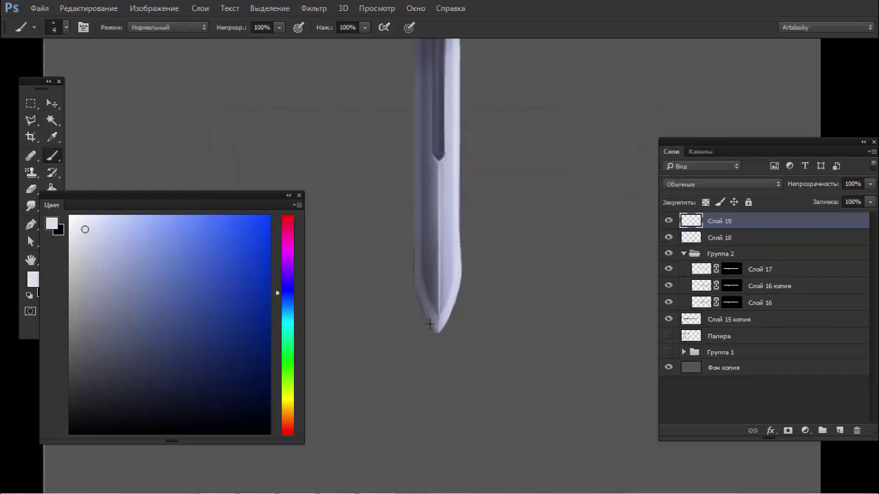
{"action": "left_click_drag", "start_coordinate": [435, 331], "coordinate": [424, 312]}
{"action": "left_click", "coordinate": [424, 302], "text": "alt"}
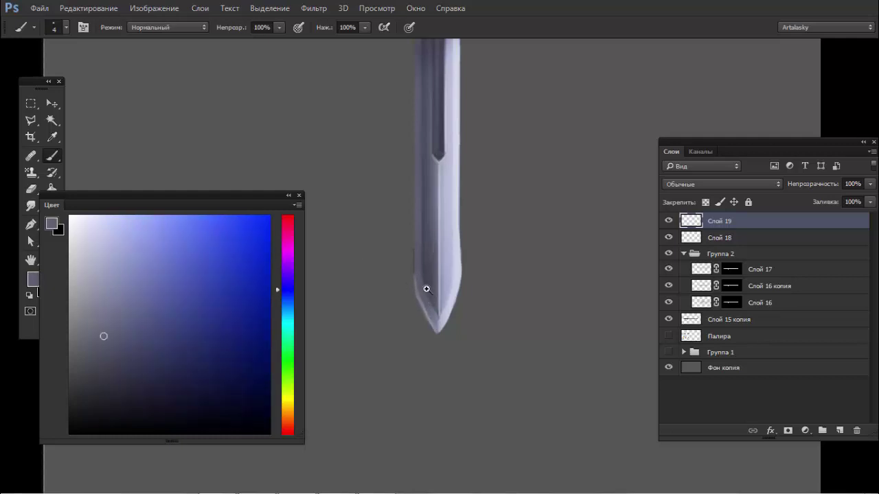
{"action": "left_click_drag", "start_coordinate": [427, 289], "coordinate": [451, 279]}
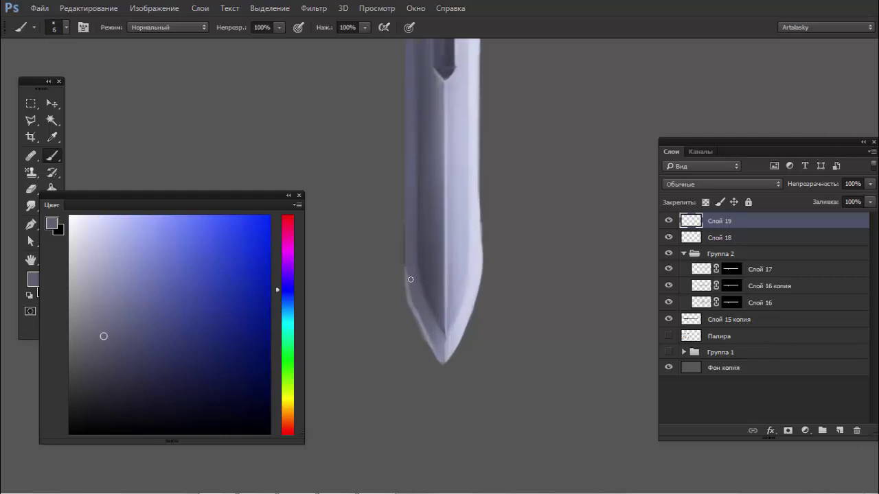
{"action": "left_click", "coordinate": [451, 336], "text": "alt"}
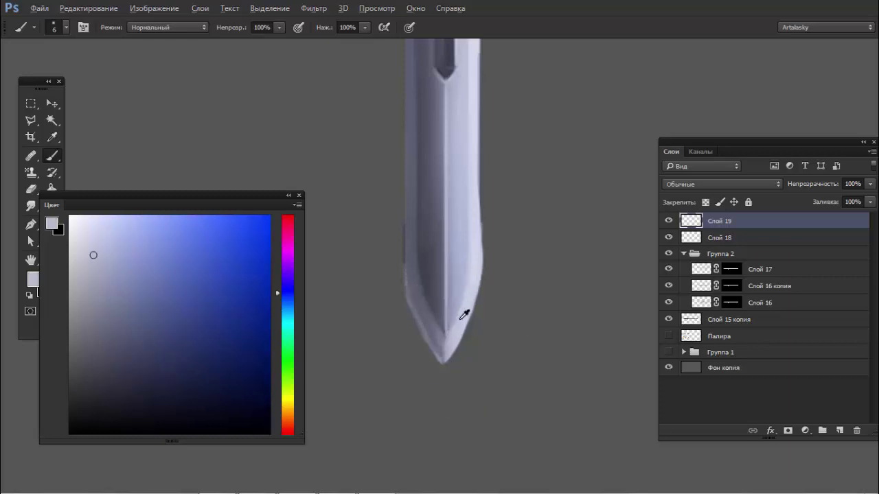
{"action": "left_click", "coordinate": [459, 317], "text": "alt"}
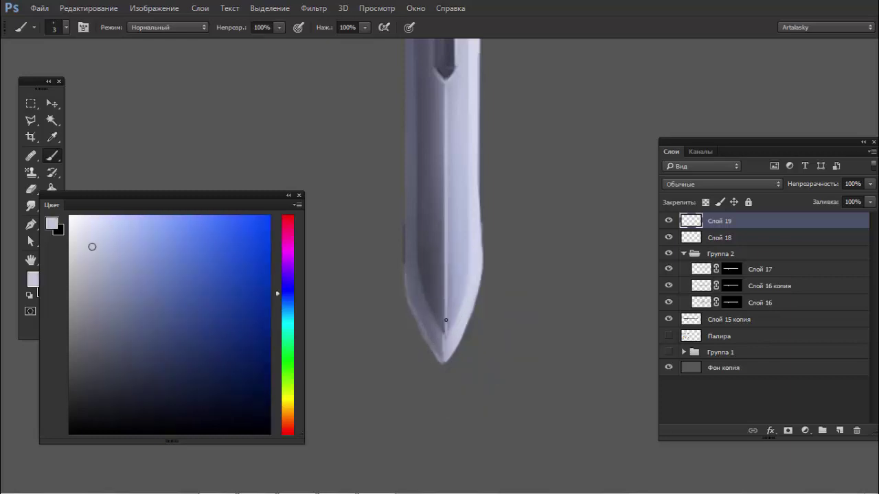
Step: Paint thin white highlights along the tip's centre ridge, lower-left bevel and the blade's left edge
{"action": "key", "text": "d"}
{"action": "key", "text": "x"}
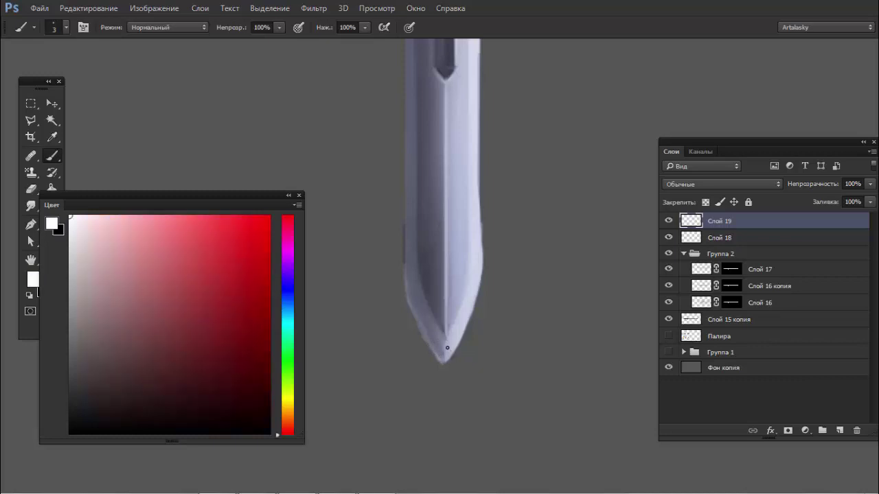
{"action": "left_click_drag", "start_coordinate": [444, 358], "coordinate": [447, 335]}
{"action": "left_click_drag", "start_coordinate": [444, 363], "coordinate": [445, 311]}
{"action": "left_click_drag", "start_coordinate": [443, 366], "coordinate": [428, 335]}
{"action": "left_click_drag", "start_coordinate": [436, 361], "coordinate": [426, 338]}
{"action": "mouse_move", "coordinate": [405, 234]}
{"action": "left_mouse_down"}
{"action": "mouse_move", "coordinate": [410, 293]}
{"action": "mouse_move", "coordinate": [424, 116]}
{"action": "left_mouse_up"}
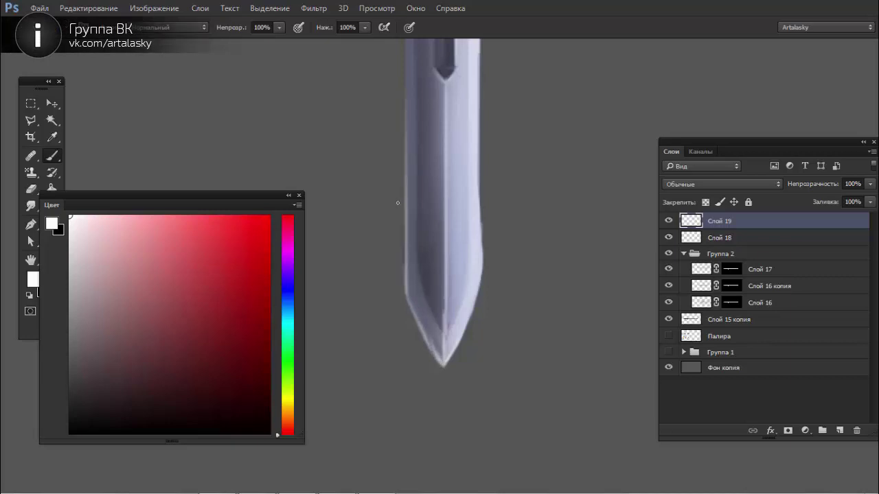
{"action": "key", "text": "e"}
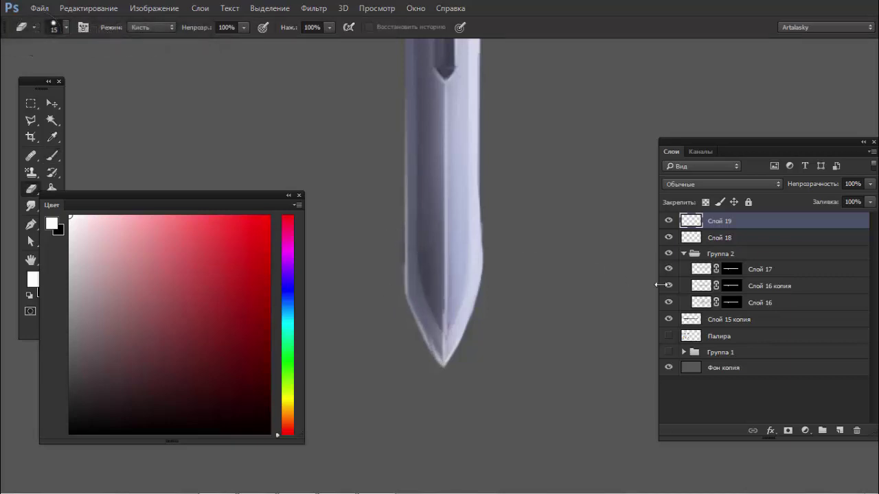
Step: Load the sword outline and mask Группа 2 to it
{"action": "left_click", "coordinate": [716, 322], "text": "shift"}
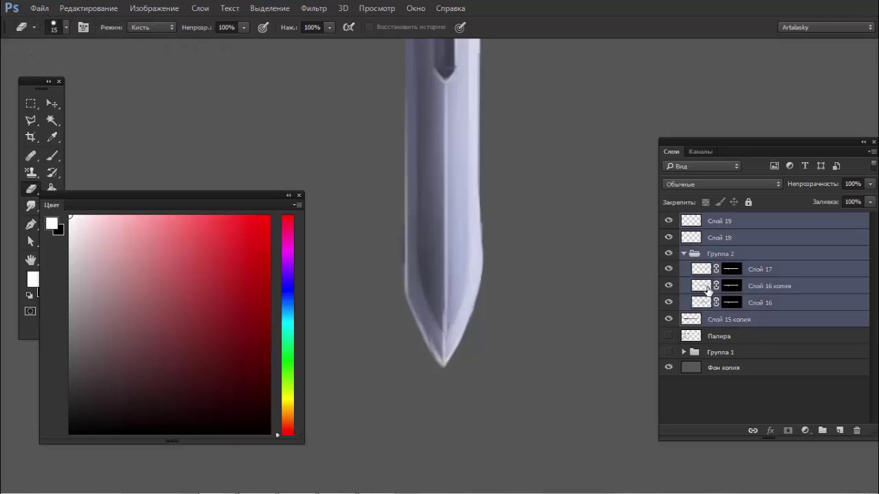
{"action": "left_click", "coordinate": [768, 273]}
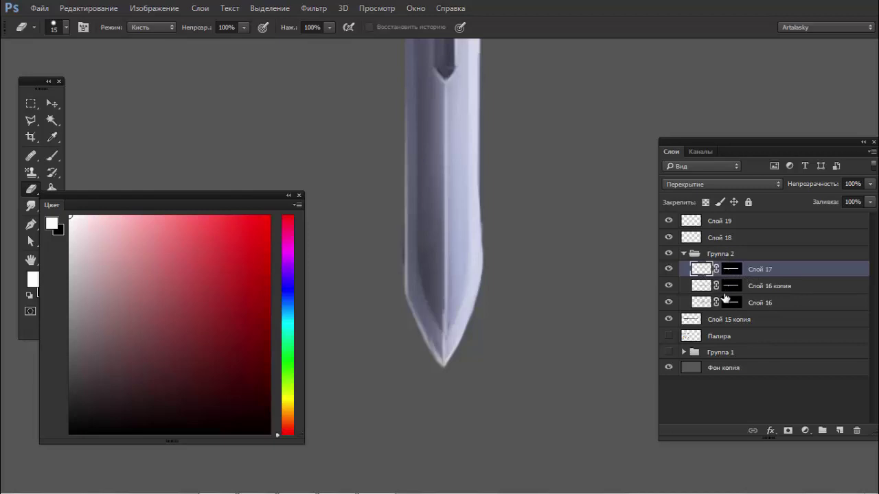
{"action": "left_click", "coordinate": [702, 256]}
{"action": "left_click", "coordinate": [730, 283], "text": "ctrl"}
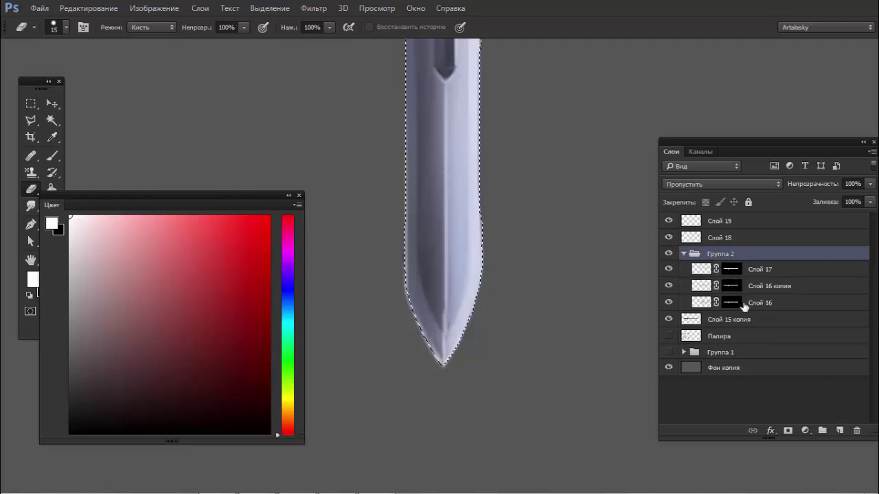
{"action": "left_click", "coordinate": [787, 430]}
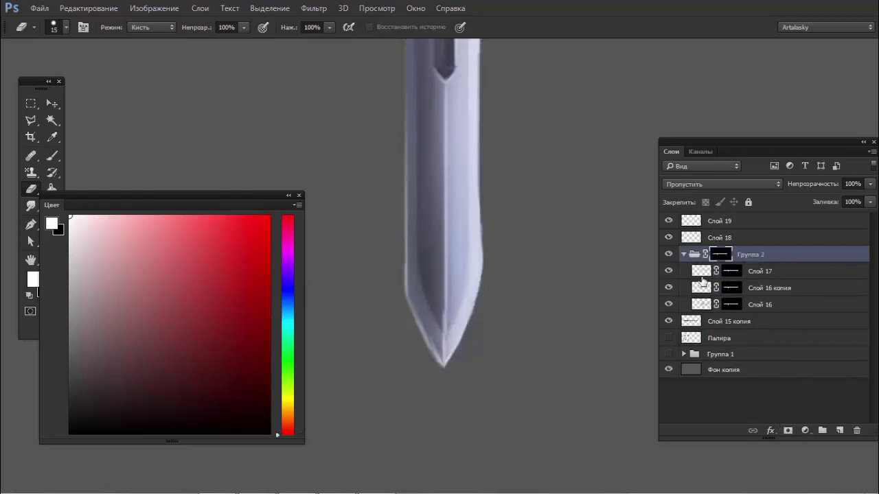
{"action": "left_click", "coordinate": [593, 240], "text": "alt"}
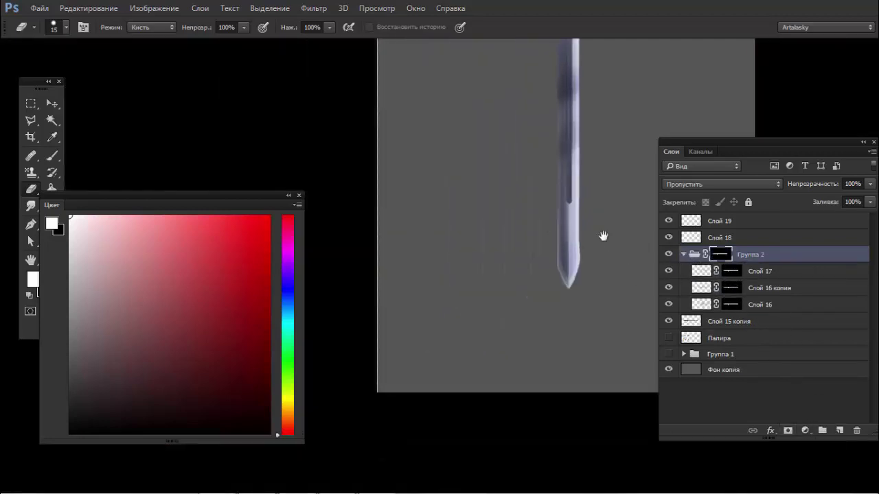
Step: Delete the layer masks from Слой 17, Слой 16 копия and Слой 16
{"action": "right_click", "coordinate": [735, 274]}
{"action": "left_click", "coordinate": [742, 304]}
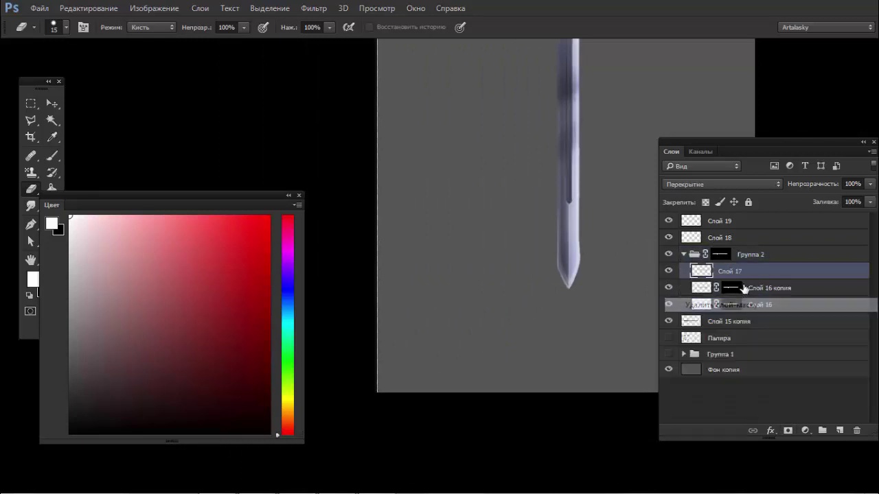
{"action": "right_click", "coordinate": [743, 289]}
{"action": "left_click", "coordinate": [733, 315]}
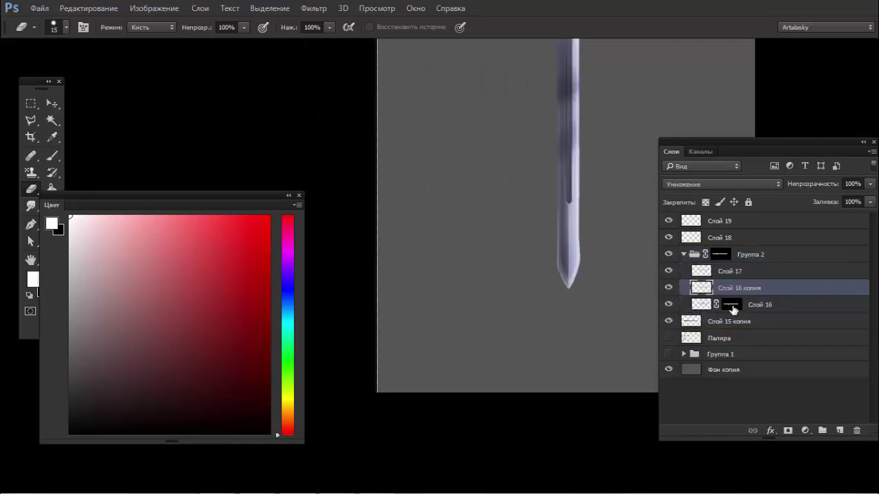
{"action": "right_click", "coordinate": [733, 310]}
{"action": "left_click", "coordinate": [746, 278]}
{"action": "left_click", "coordinate": [606, 223], "text": "alt"}
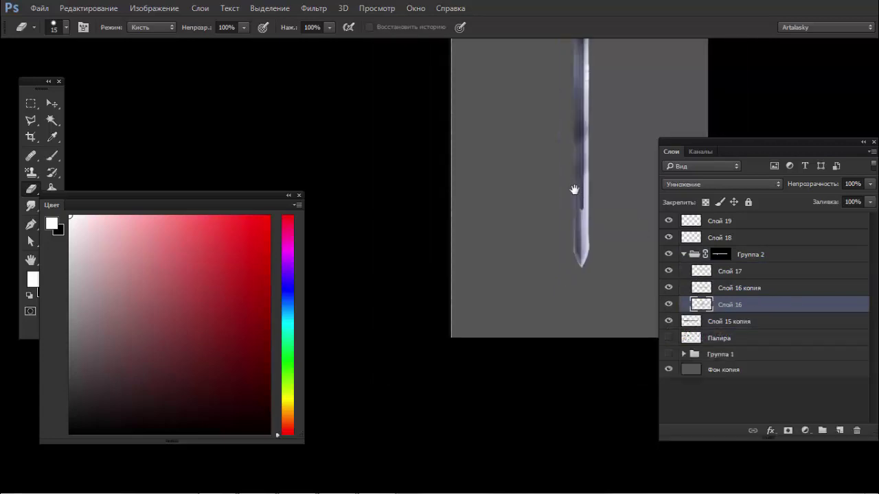
Step: Disable and re-enable the Группа 2 mask, and make the group visible again
{"action": "left_click", "coordinate": [526, 293], "text": "alt"}
{"action": "left_click", "coordinate": [718, 260]}
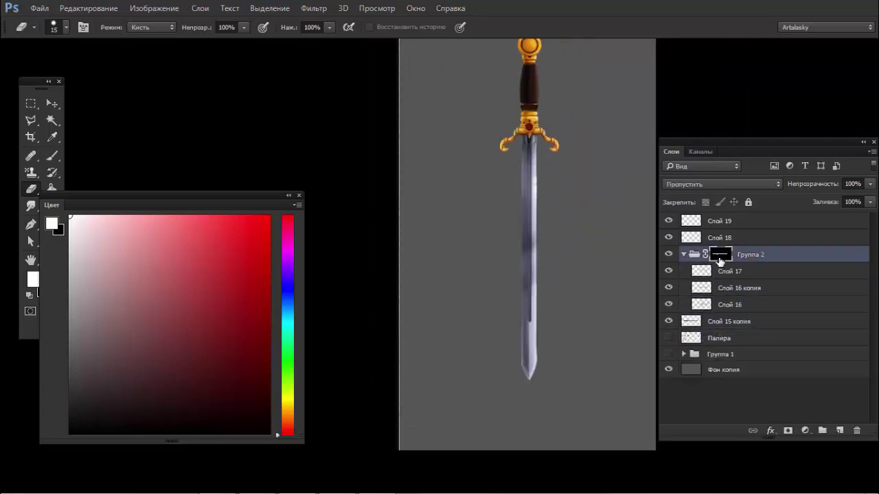
{"action": "right_click", "coordinate": [719, 261]}
{"action": "left_click", "coordinate": [730, 269]}
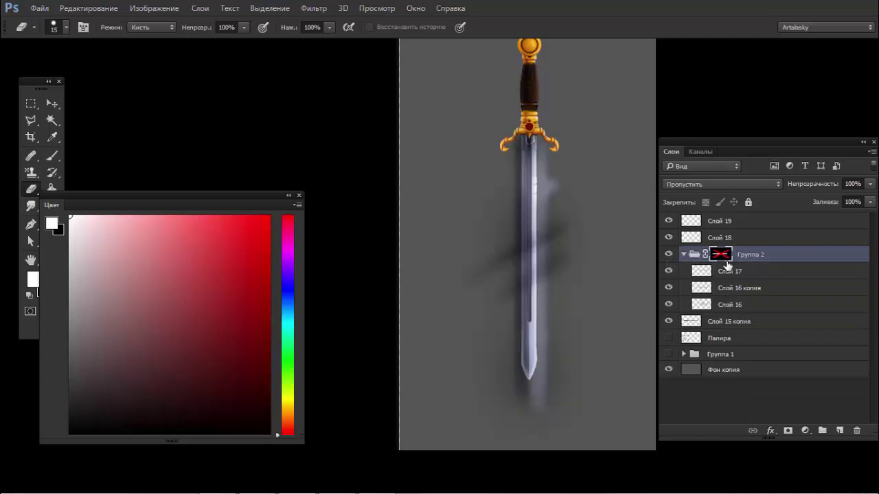
{"action": "right_click", "coordinate": [721, 255]}
{"action": "left_click", "coordinate": [734, 270]}
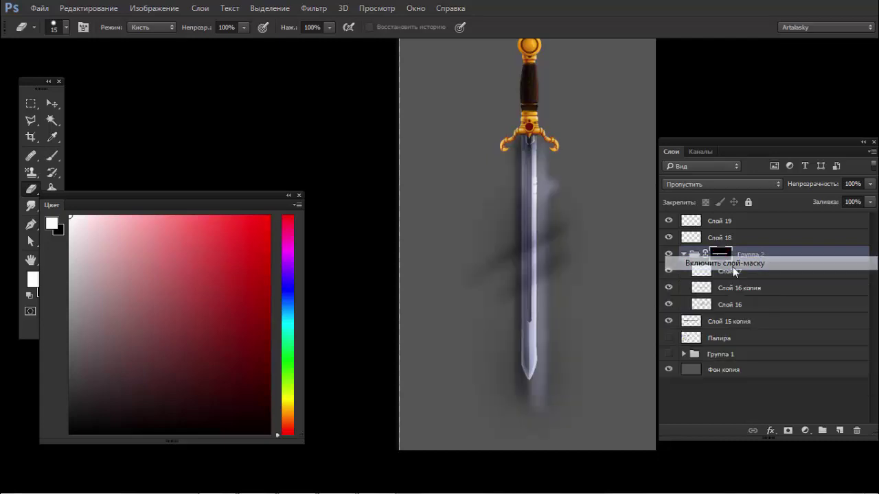
{"action": "left_click", "coordinate": [668, 255]}
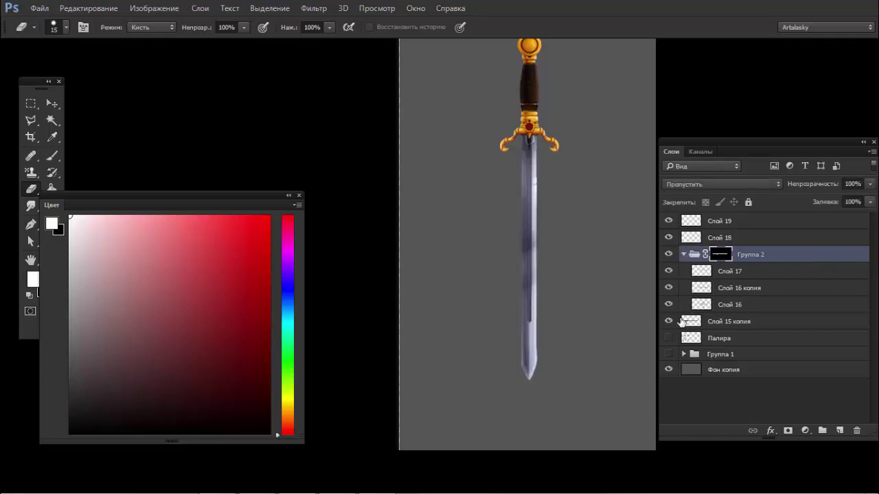
Step: Merge the layers from Слой 15 копия up to Слой 19 into one with Ctrl+E
{"action": "left_click", "coordinate": [690, 321]}
{"action": "left_click", "coordinate": [706, 221], "text": "shift"}
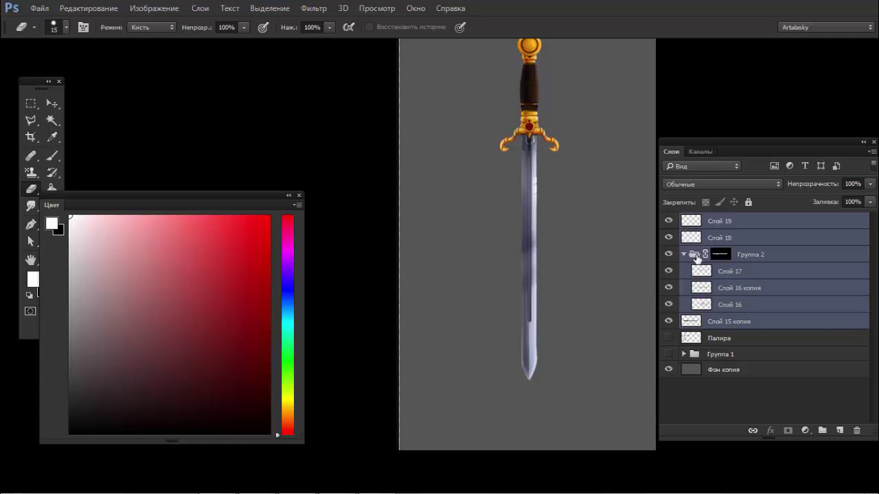
{"action": "left_click", "coordinate": [683, 254]}
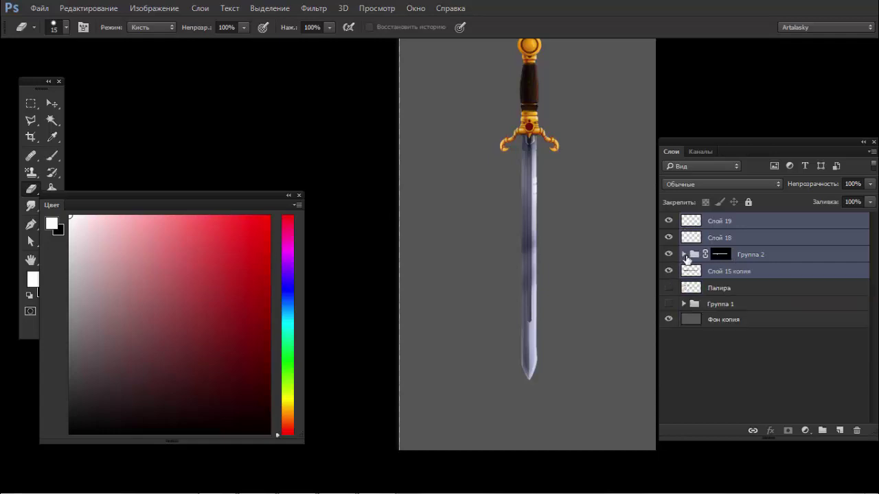
{"action": "left_click", "coordinate": [668, 254]}
{"action": "left_click", "coordinate": [668, 237]}
{"action": "left_click", "coordinate": [668, 221]}
{"action": "key", "text": "ctrl+e"}
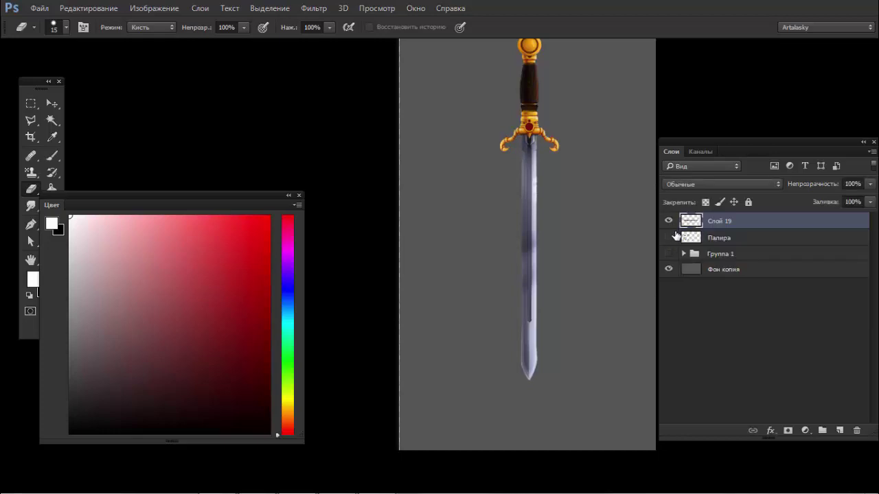
Step: Show the Палира colour swatches layer and undo an accidental move of the sword
{"action": "left_click", "coordinate": [668, 237]}
{"action": "scroll", "coordinate": [573, 278], "scroll_direction": "up", "scroll_amount": 2}
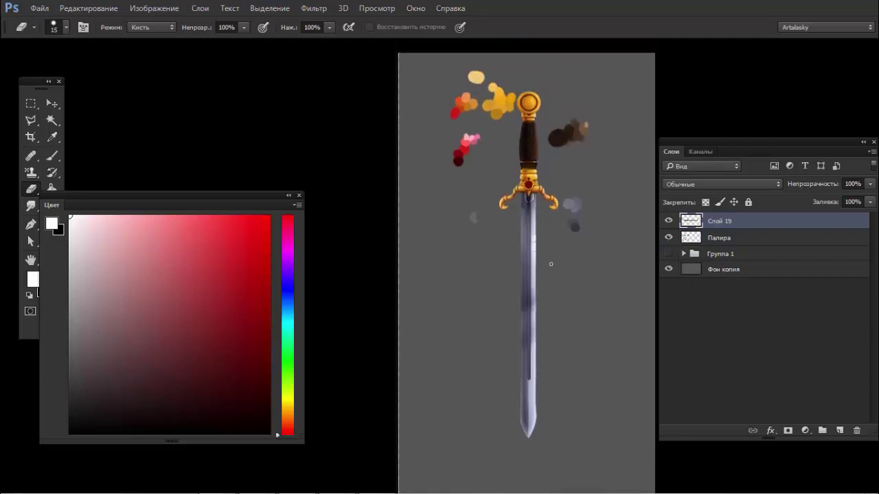
{"action": "key", "text": "v"}
{"action": "left_click_drag", "start_coordinate": [571, 140], "coordinate": [555, 143]}
{"action": "key", "text": "ctrl+z"}
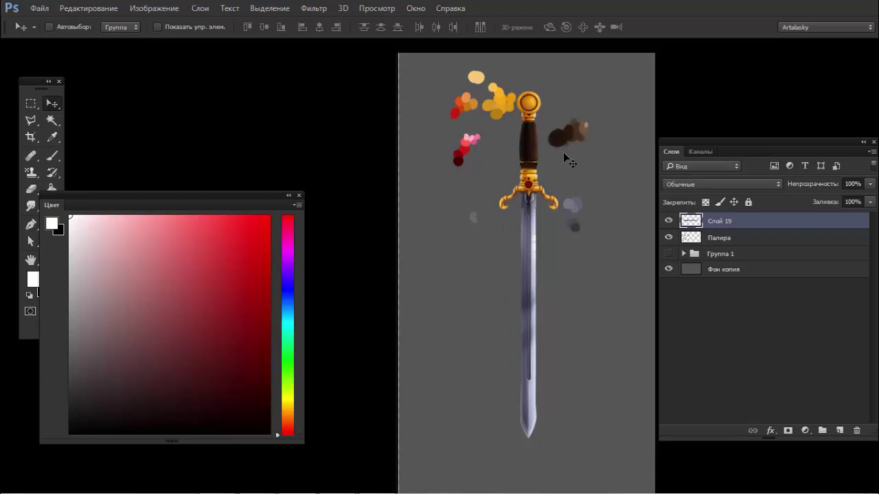
{"action": "scroll", "coordinate": [564, 154], "scroll_direction": "up", "scroll_amount": 2}
{"action": "scroll", "coordinate": [558, 197], "scroll_direction": "up", "scroll_amount": 3}
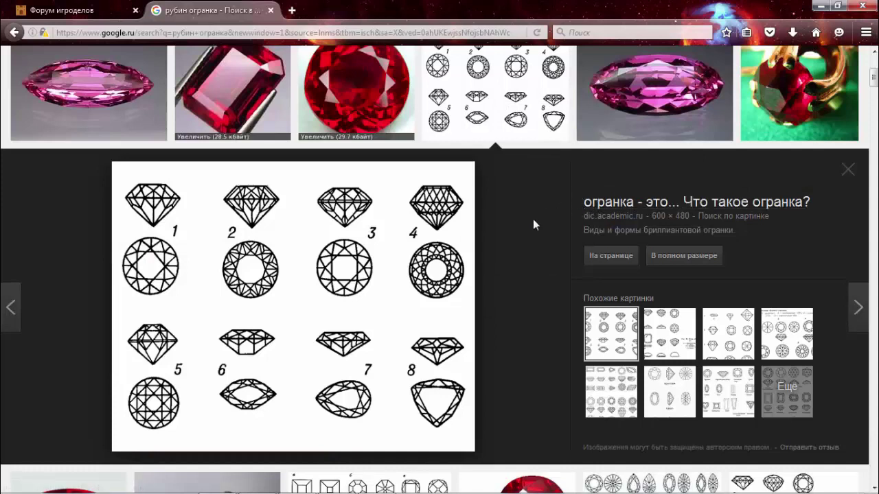
Step: Paste the gem-cut diagram from Firefox as Слой 20 and place it left of the sword
{"action": "right_click", "coordinate": [369, 284]}
{"action": "left_click", "coordinate": [483, 171]}
{"action": "key", "text": "alt+Tab"}
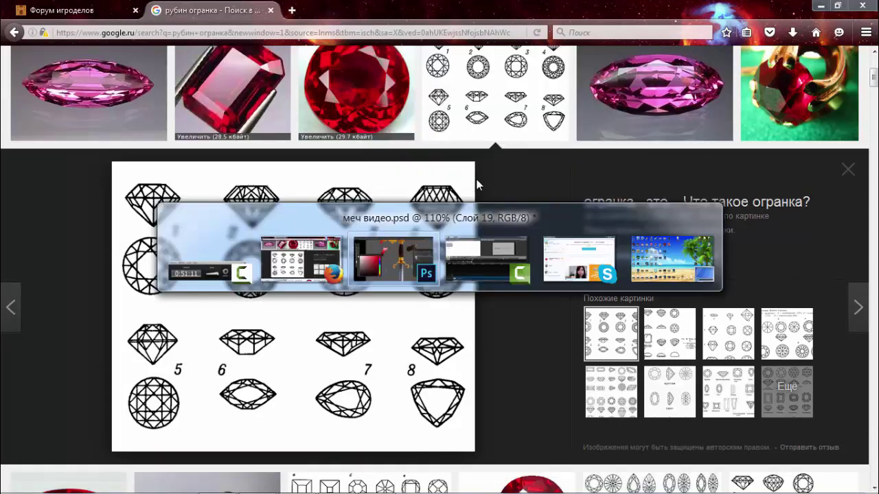
{"action": "key", "text": "ctrl+v"}
{"action": "mouse_move", "coordinate": [549, 266]}
{"action": "left_mouse_down"}
{"action": "mouse_move", "coordinate": [396, 235]}
{"action": "mouse_move", "coordinate": [393, 219]}
{"action": "left_mouse_up"}
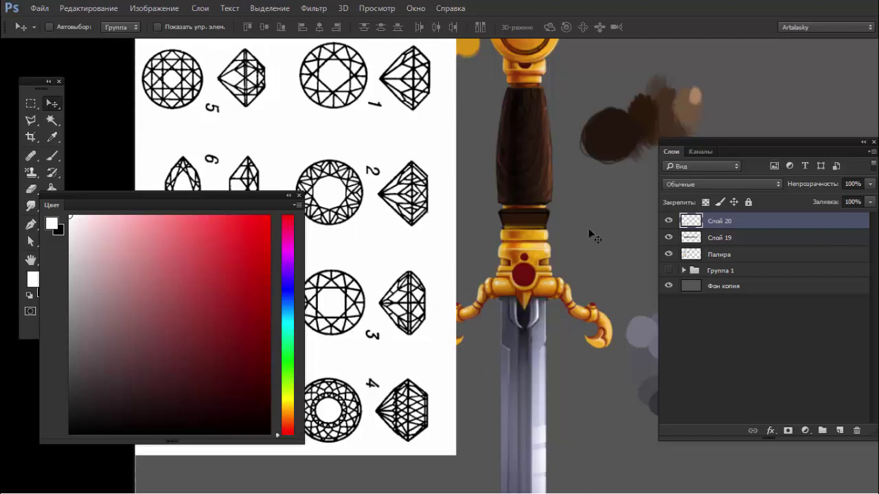
Step: Add empty layer Слой 21 above the gem-cut reference and zoom in on the hilt
{"action": "left_click", "coordinate": [839, 431]}
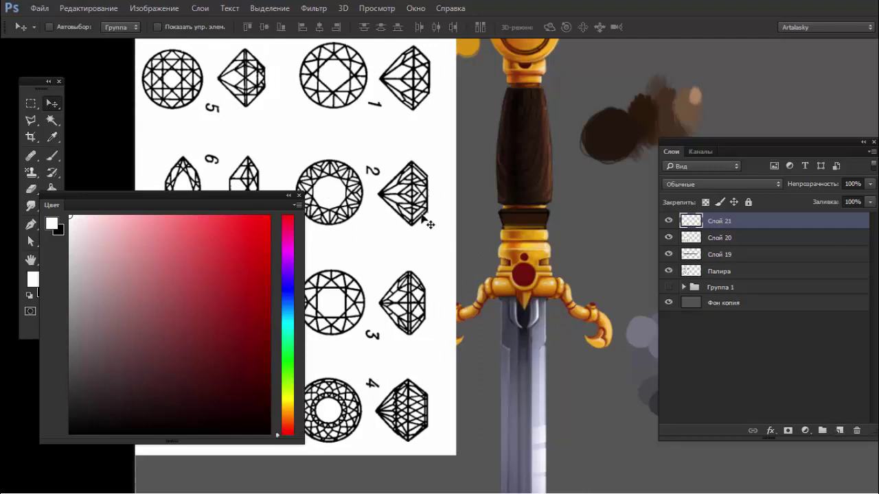
{"action": "mouse_move", "coordinate": [262, 205]}
{"action": "left_mouse_down"}
{"action": "mouse_move", "coordinate": [202, 379]}
{"action": "mouse_move", "coordinate": [178, 297]}
{"action": "left_mouse_up"}
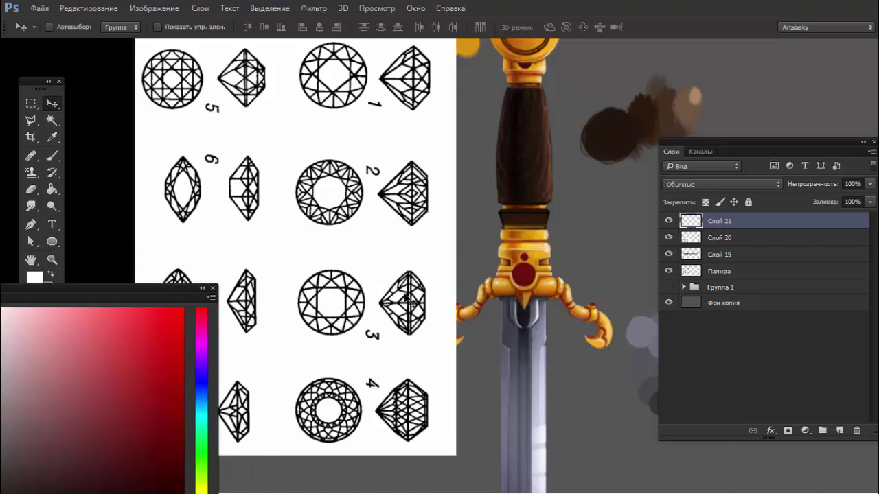
{"action": "scroll", "coordinate": [555, 258], "scroll_direction": "up", "scroll_amount": 3}
{"action": "left_click_drag", "start_coordinate": [411, 284], "coordinate": [423, 267]}
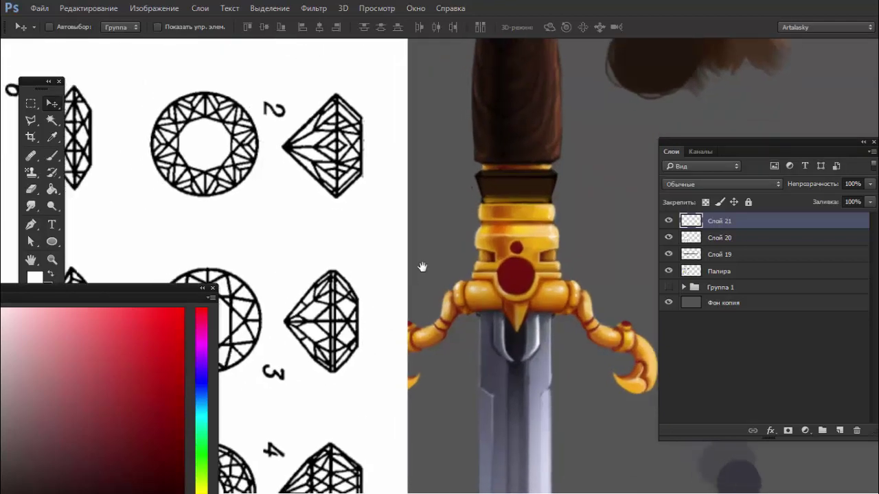
Step: With a 3 px brush in full-screen view, sketch facet lines on the red gem
{"action": "key", "text": "f"}
{"action": "right_click", "coordinate": [600, 180]}
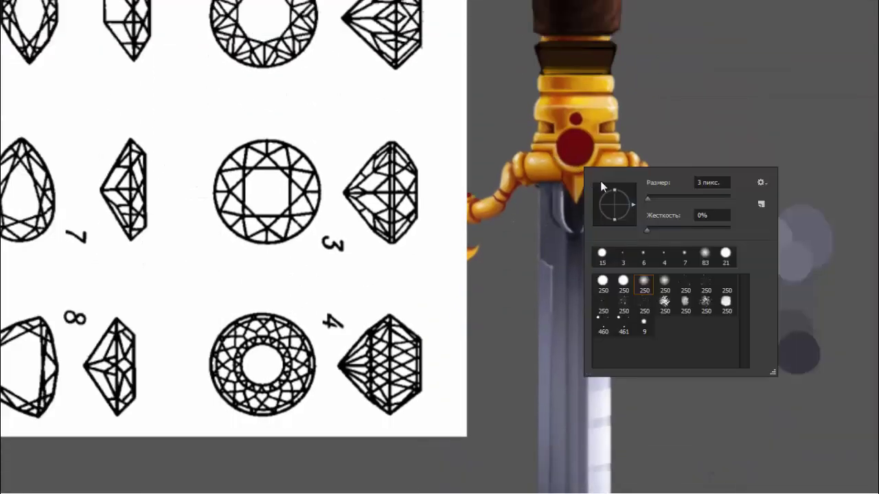
{"action": "left_click", "coordinate": [623, 258]}
{"action": "key", "text": "Return"}
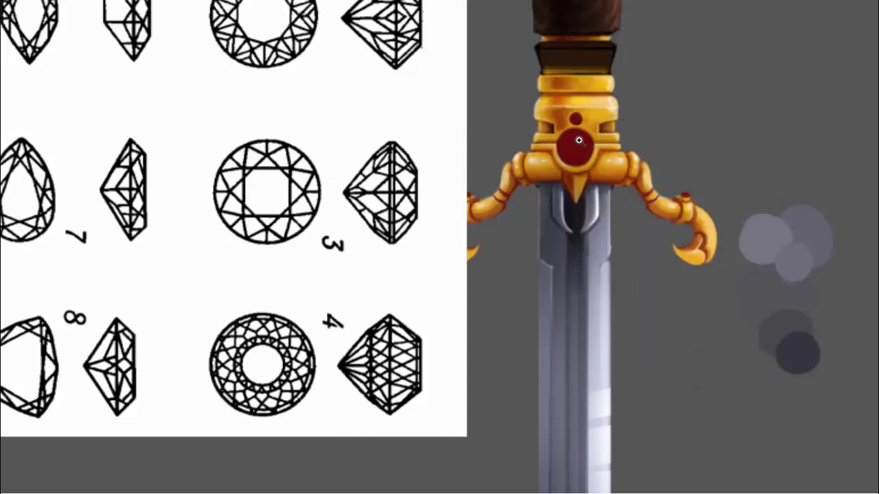
{"action": "scroll", "coordinate": [561, 147], "scroll_direction": "up", "scroll_amount": 3}
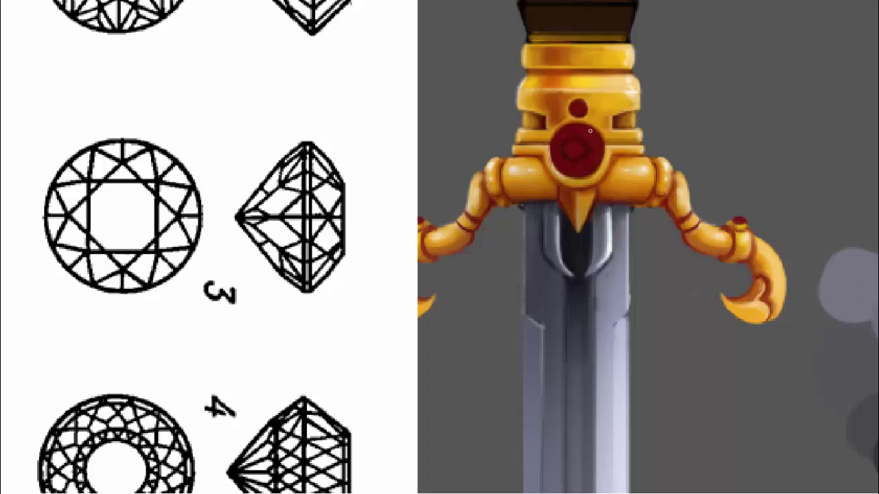
{"action": "left_click_drag", "start_coordinate": [582, 151], "coordinate": [601, 146]}
Step: Blend the facet layer in Мягкий свет at 52% fill and add layer Слой 22
{"action": "key", "text": "F7"}
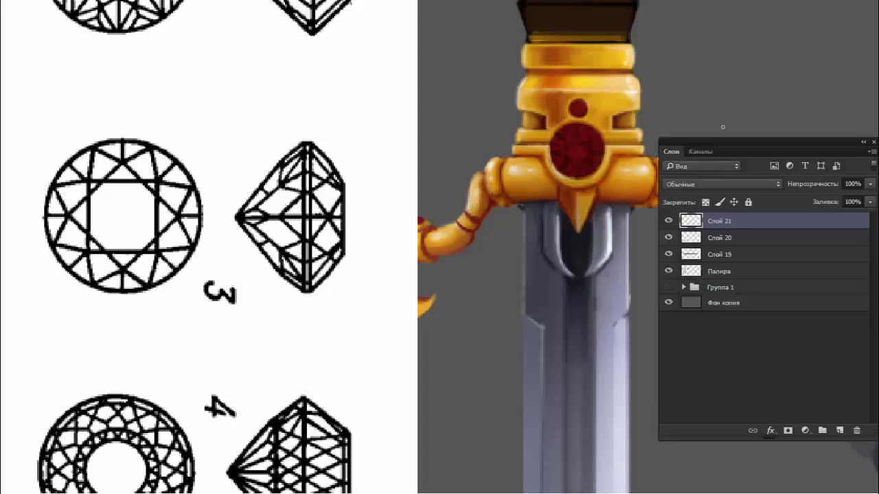
{"action": "left_click", "coordinate": [714, 184]}
{"action": "left_click", "coordinate": [711, 320]}
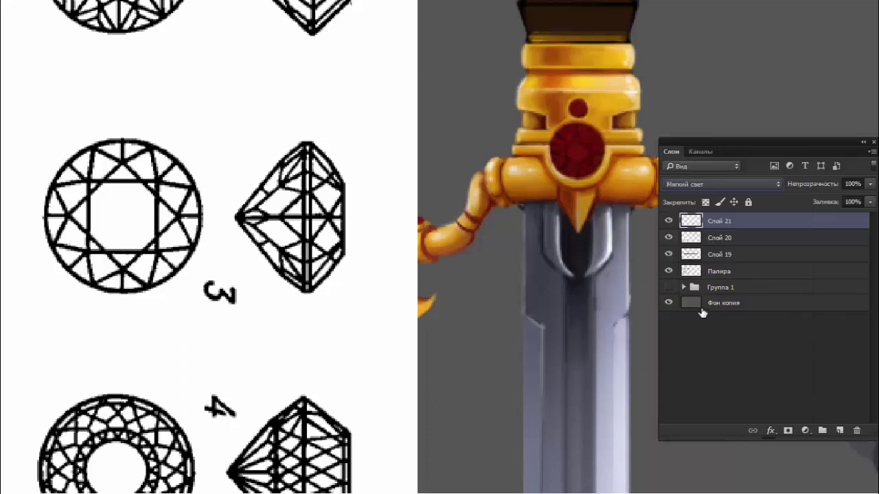
{"action": "left_click", "coordinate": [869, 202]}
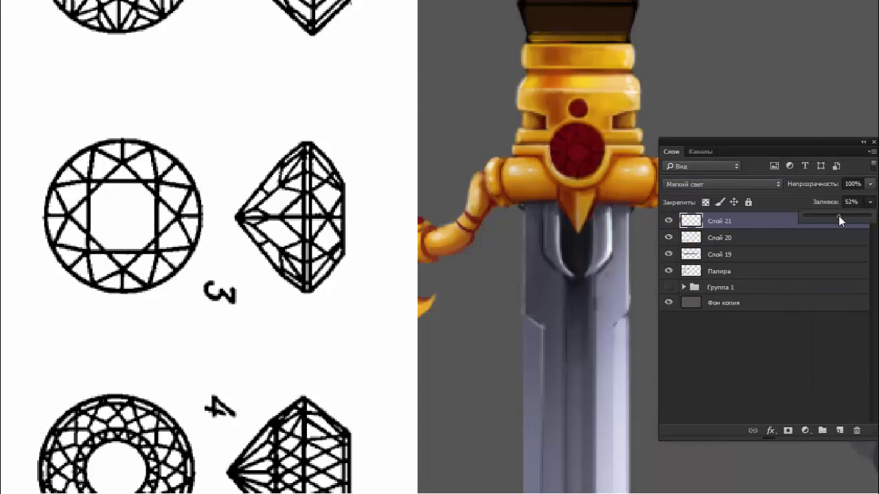
{"action": "left_click", "coordinate": [834, 434]}
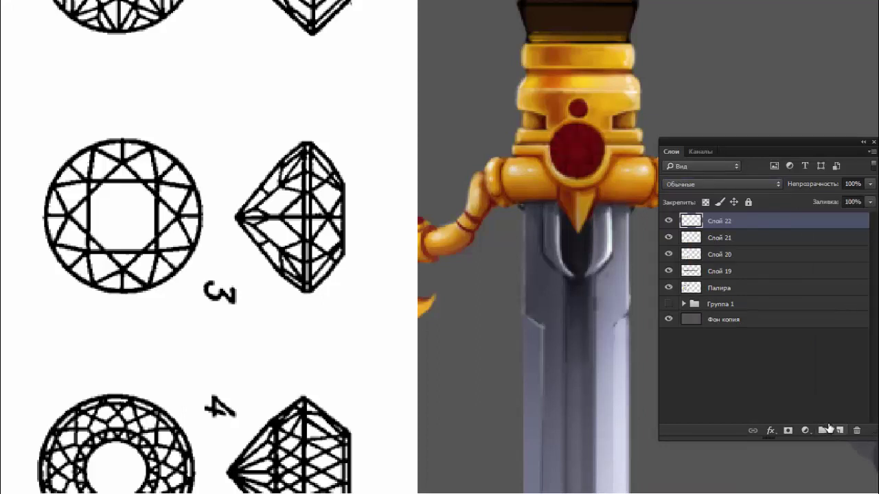
{"action": "key", "text": "F6"}
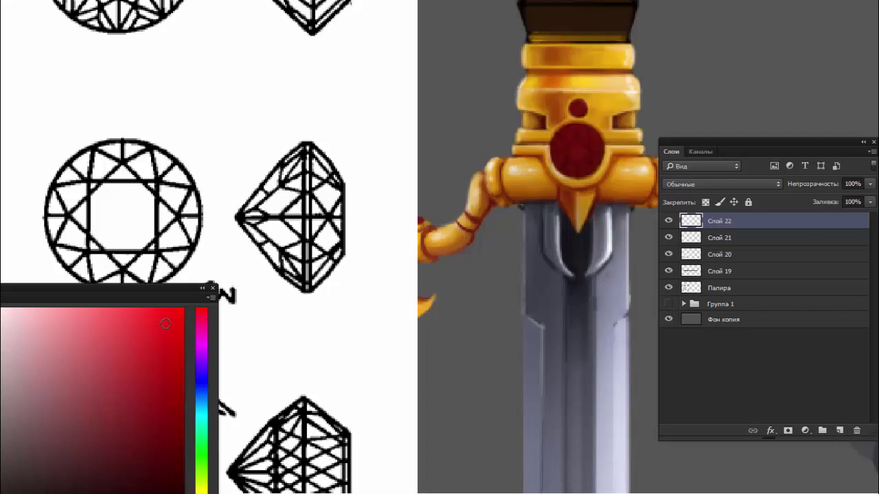
{"action": "key", "text": "F6"}
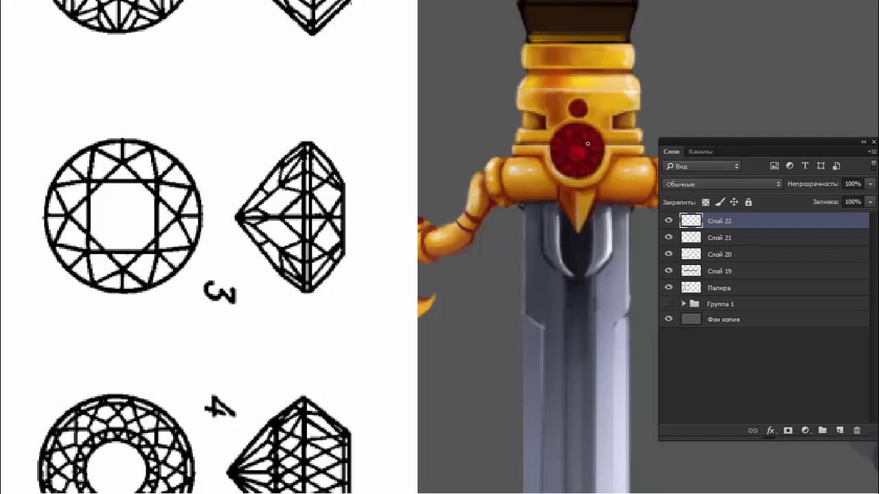
Step: Brighten the red gem on a new Перекрытие layer using a 250 px soft brush
{"action": "left_click", "coordinate": [839, 429]}
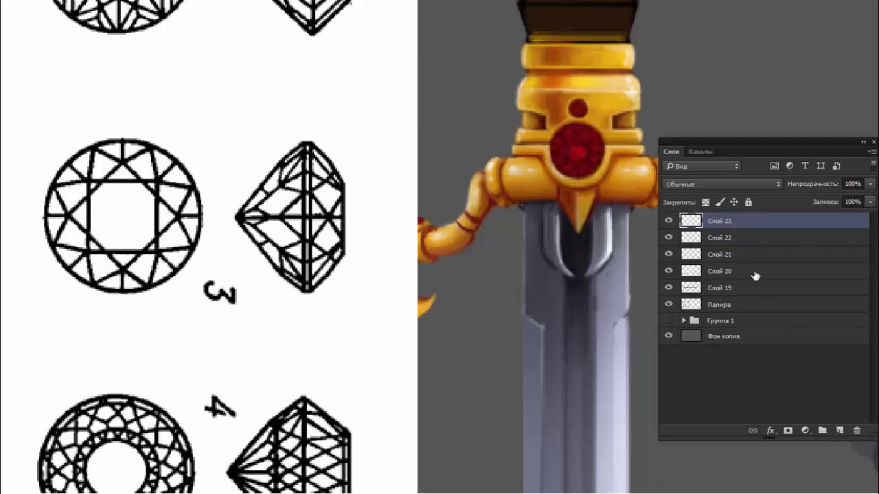
{"action": "left_click", "coordinate": [721, 184]}
{"action": "left_click", "coordinate": [681, 311]}
{"action": "right_click", "coordinate": [580, 164]}
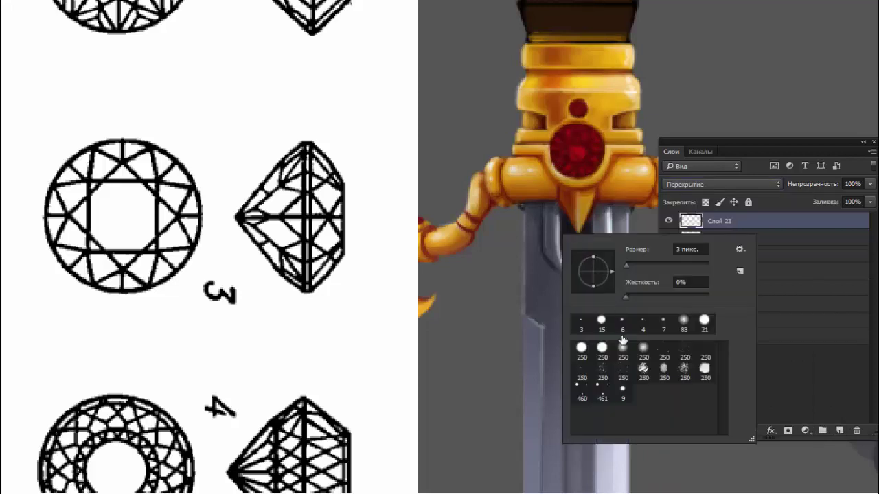
{"action": "left_click", "coordinate": [623, 348]}
{"action": "key", "text": "Return"}
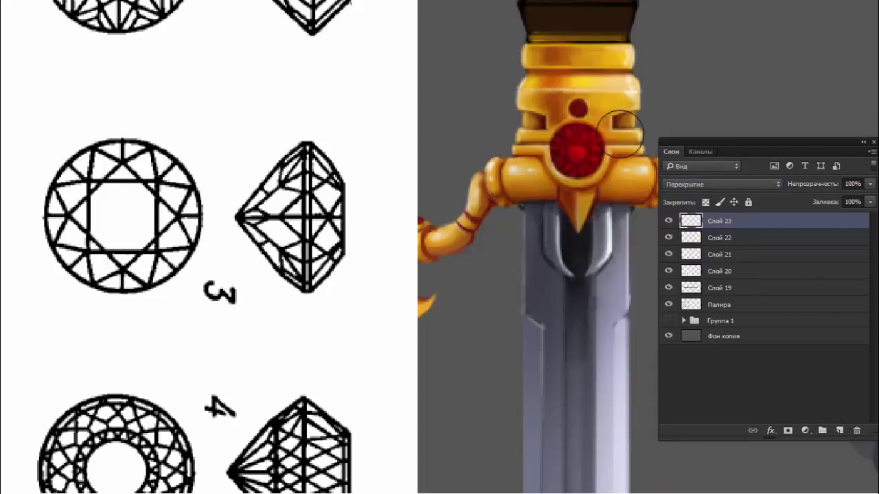
{"action": "mouse_move", "coordinate": [577, 152]}
{"action": "left_mouse_down"}
{"action": "mouse_move", "coordinate": [586, 146]}
{"action": "mouse_move", "coordinate": [582, 172]}
{"action": "left_mouse_up"}
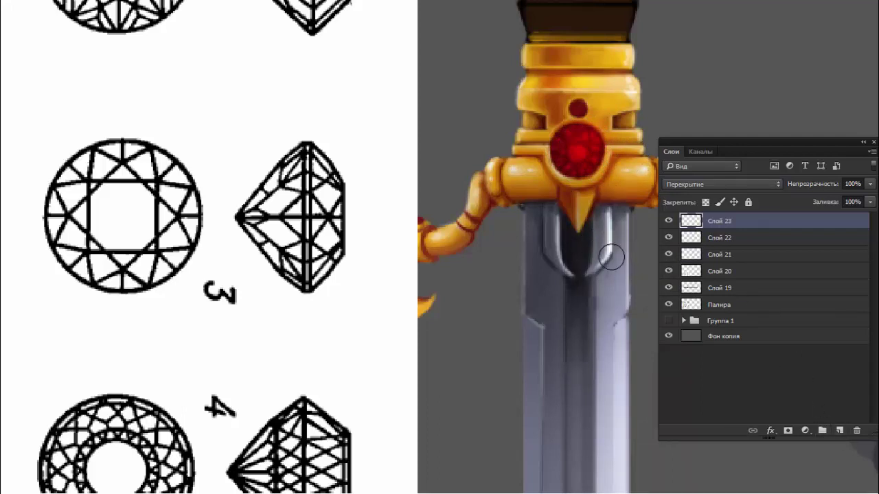
Step: Duplicate the glow layer and paint a light orange glow over the gem
{"action": "key", "text": "ctrl+j"}
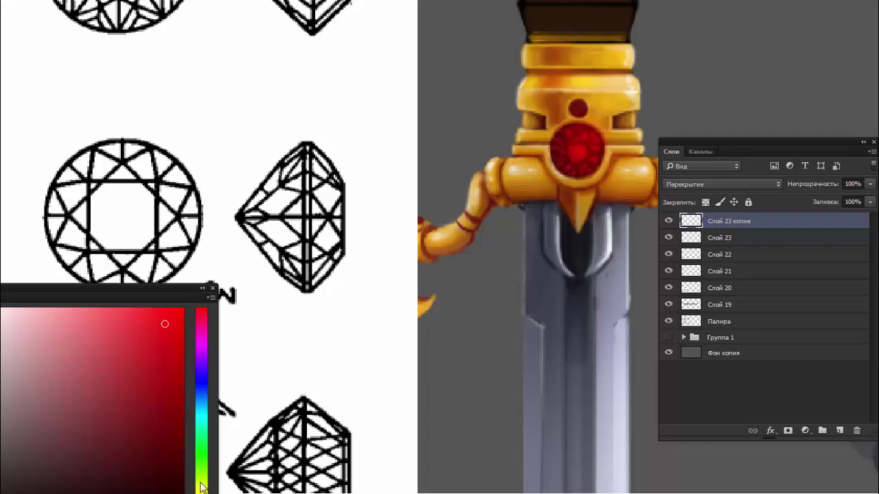
{"action": "left_click_drag", "start_coordinate": [202, 488], "coordinate": [201, 475]}
{"action": "left_click_drag", "start_coordinate": [180, 287], "coordinate": [216, 210]}
{"action": "left_click_drag", "start_coordinate": [237, 416], "coordinate": [238, 426]}
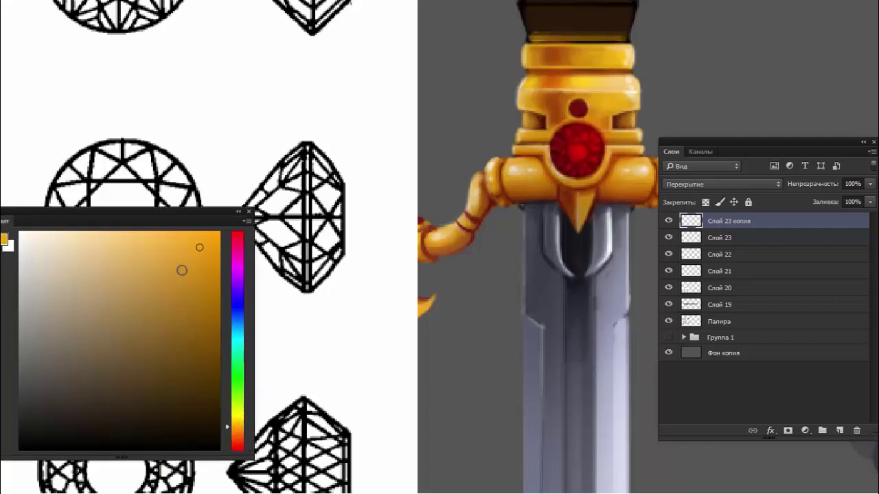
{"action": "left_click", "coordinate": [164, 239]}
{"action": "mouse_move", "coordinate": [560, 165]}
{"action": "left_mouse_down"}
{"action": "mouse_move", "coordinate": [584, 167]}
{"action": "mouse_move", "coordinate": [582, 154]}
{"action": "left_mouse_up"}
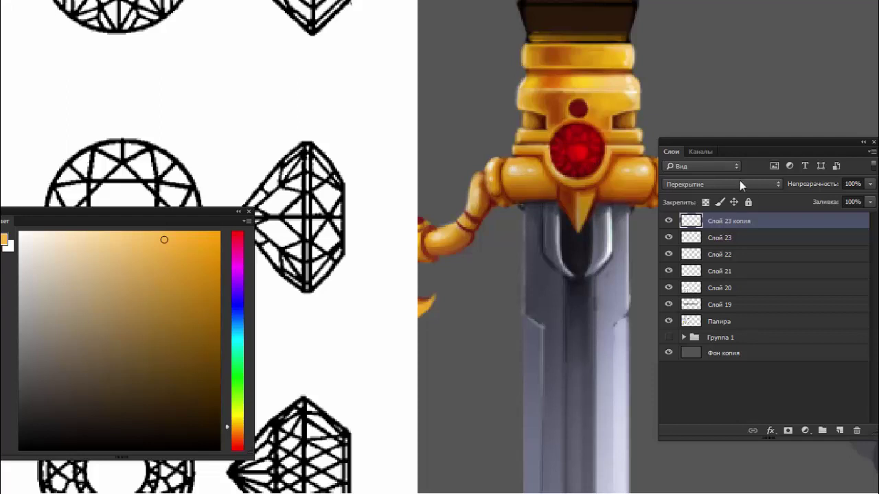
Step: Blend the glow copy in Линейный осветлитель (добавить) at 24% fill
{"action": "left_click", "coordinate": [739, 184]}
{"action": "left_click", "coordinate": [735, 274]}
{"action": "left_click", "coordinate": [867, 203]}
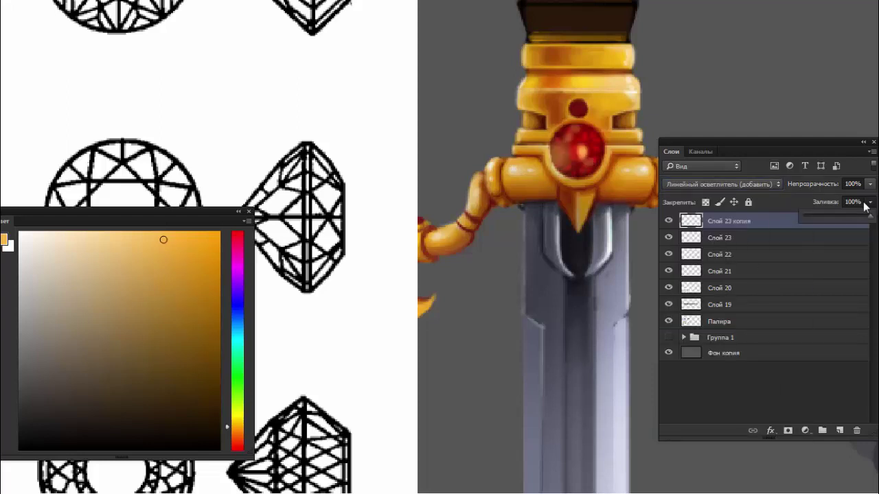
{"action": "left_click_drag", "start_coordinate": [814, 216], "coordinate": [815, 215]}
{"action": "left_click", "coordinate": [615, 155]}
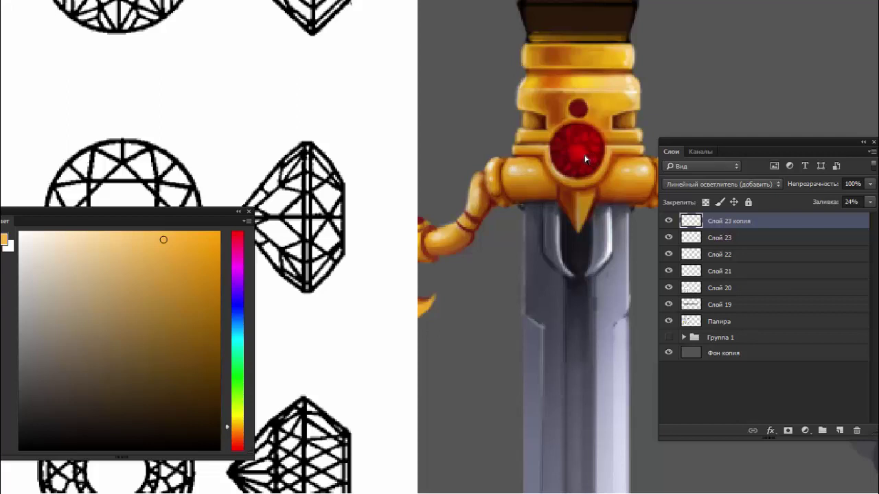
Step: Reset the colours, then choose a light orange paint colour
{"action": "key", "text": "d"}
{"action": "key", "text": "x"}
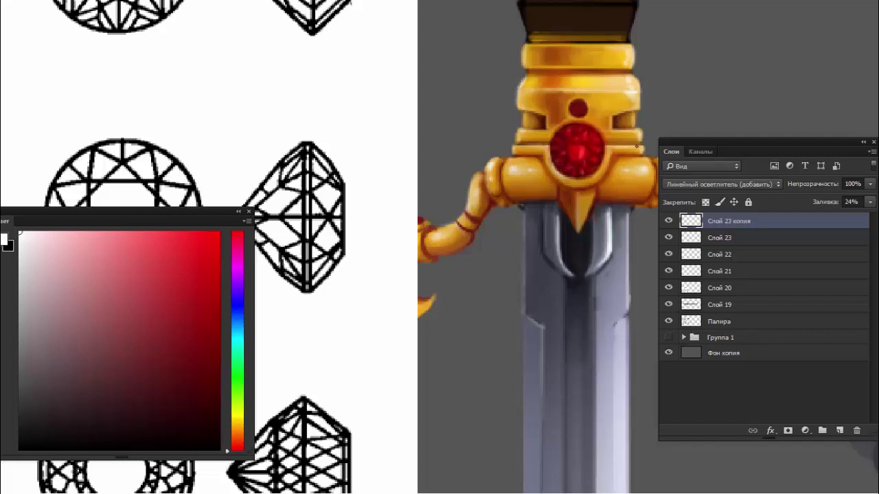
{"action": "left_click", "coordinate": [630, 184], "text": "alt"}
{"action": "right_click", "coordinate": [622, 112]}
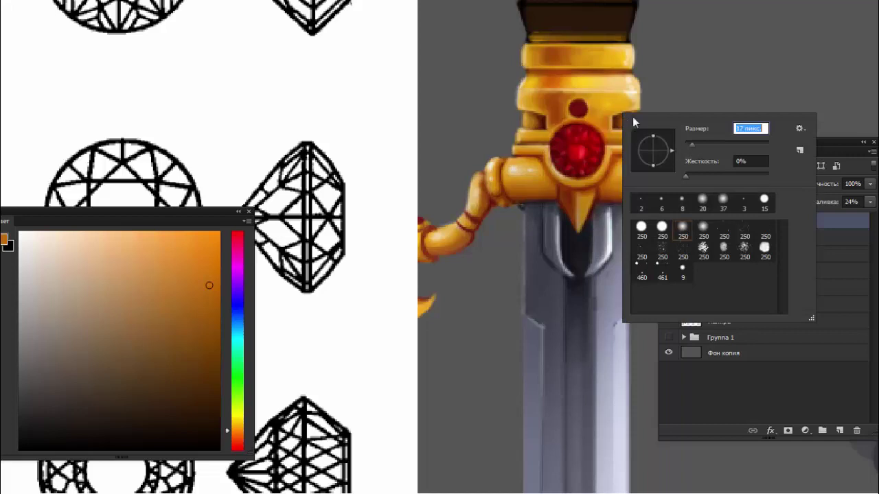
{"action": "key", "text": "Return"}
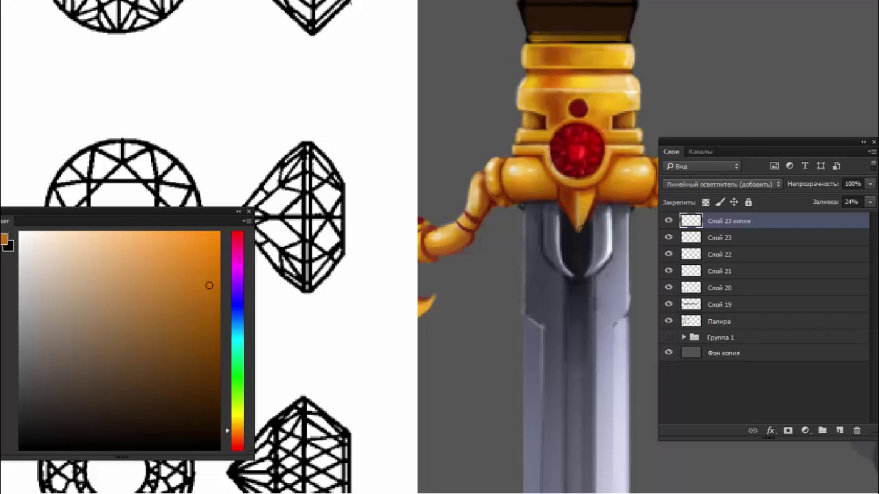
{"action": "left_click", "coordinate": [188, 243]}
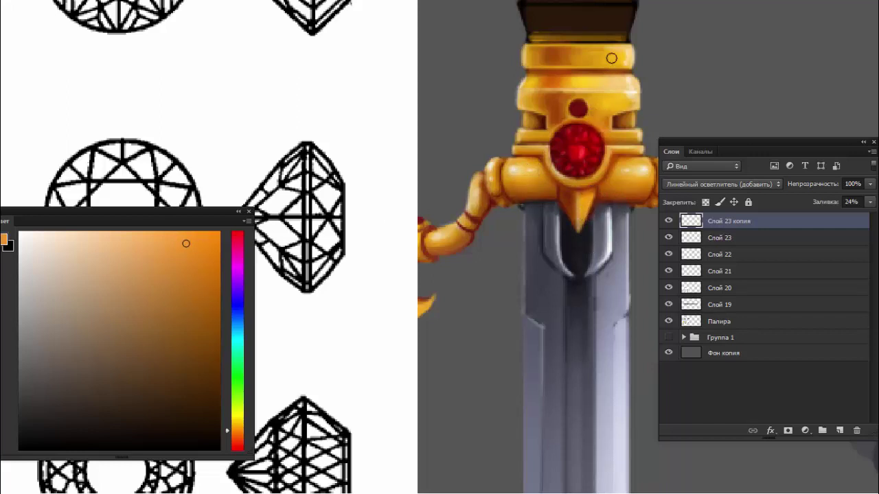
Step: Review the whole sword while toggling Слой 21 and Слой 20 visibility
{"action": "mouse_move", "coordinate": [596, 104]}
{"action": "left_mouse_down"}
{"action": "mouse_move", "coordinate": [565, 251]}
{"action": "mouse_move", "coordinate": [565, 226]}
{"action": "left_mouse_up"}
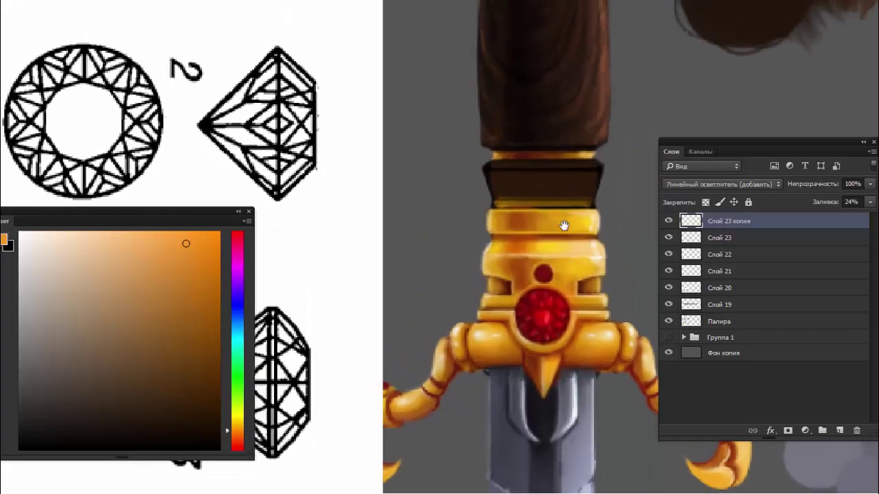
{"action": "mouse_move", "coordinate": [606, 148]}
{"action": "left_mouse_down"}
{"action": "mouse_move", "coordinate": [574, 172]}
{"action": "mouse_move", "coordinate": [577, 232]}
{"action": "left_mouse_up"}
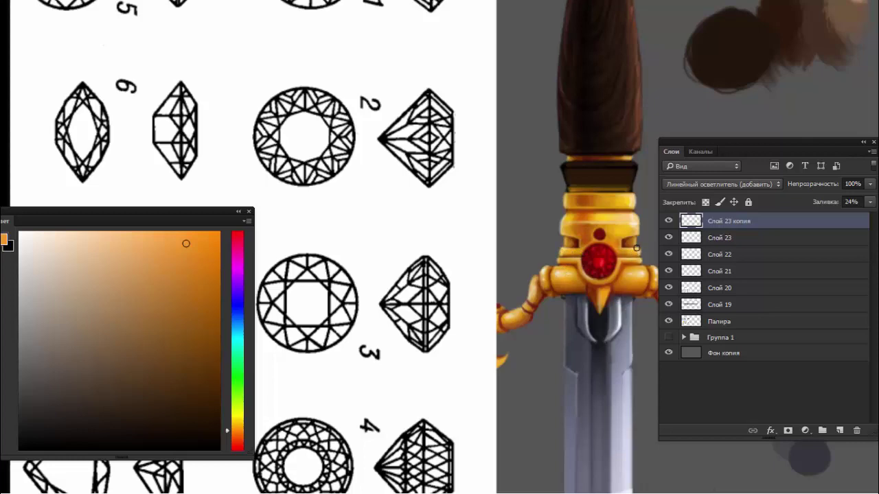
{"action": "left_click", "coordinate": [619, 206]}
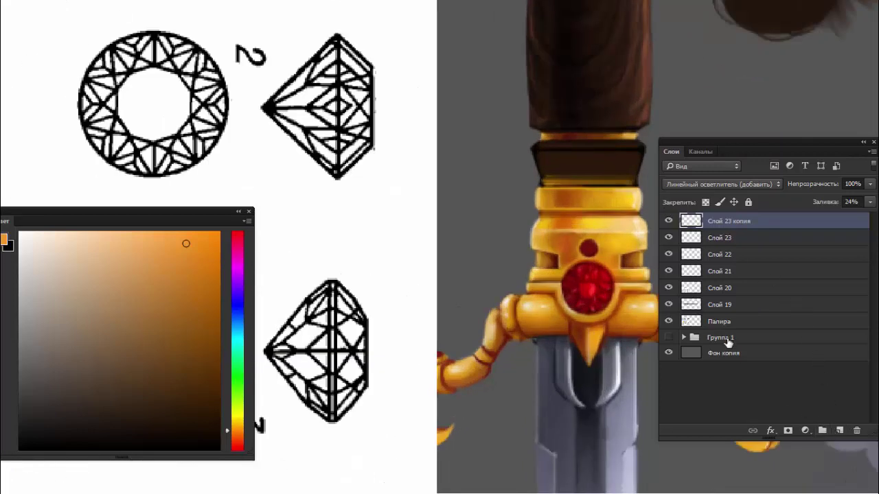
{"action": "left_click", "coordinate": [670, 275]}
{"action": "left_click", "coordinate": [668, 291]}
{"action": "left_click", "coordinate": [512, 234], "text": "alt"}
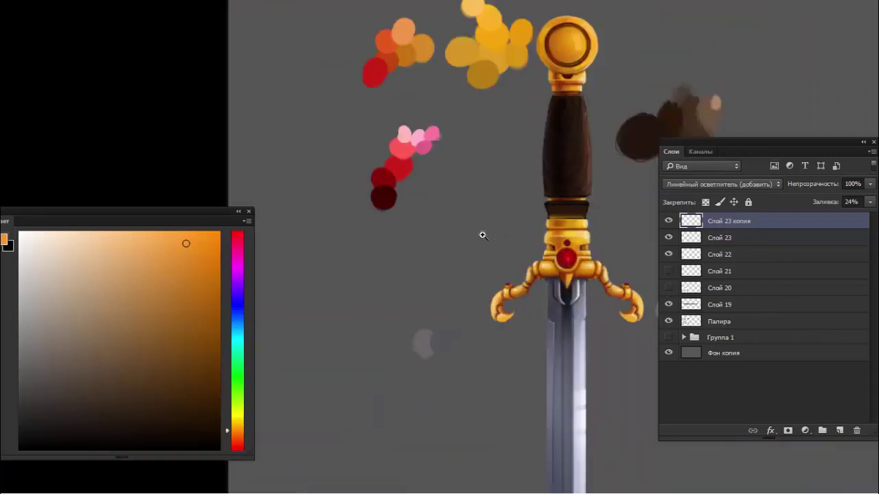
{"action": "left_click", "coordinate": [482, 235], "text": "alt"}
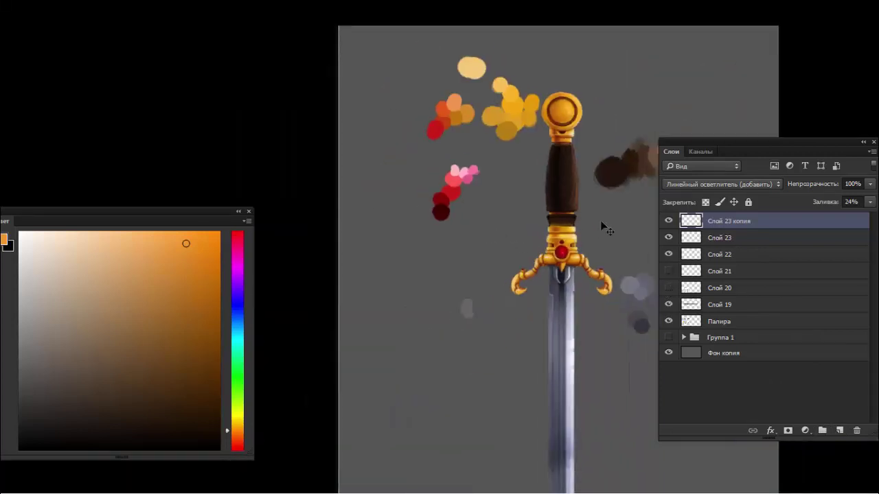
{"action": "left_click", "coordinate": [669, 273]}
{"action": "left_click", "coordinate": [669, 288]}
Step: Check Слой 21 and Слой 22, then delete the hidden Слой 20
{"action": "left_click", "coordinate": [670, 289]}
{"action": "left_click", "coordinate": [673, 273]}
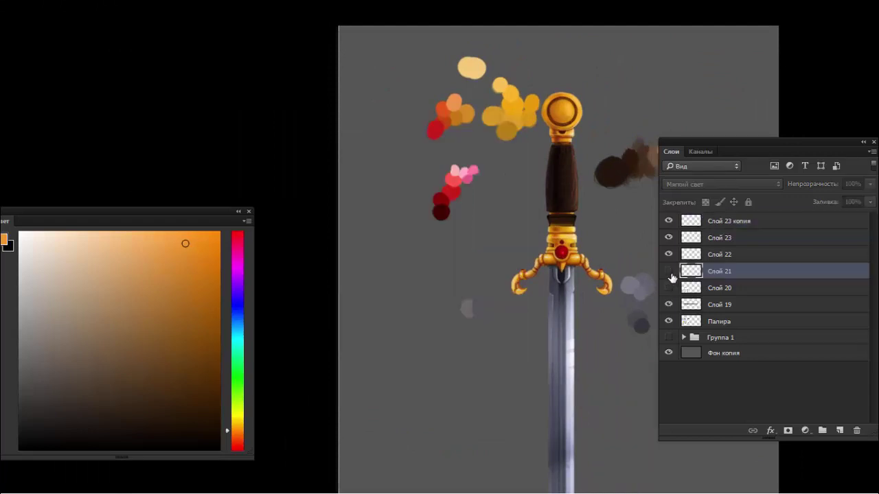
{"action": "left_click", "coordinate": [669, 272]}
{"action": "left_click", "coordinate": [686, 254]}
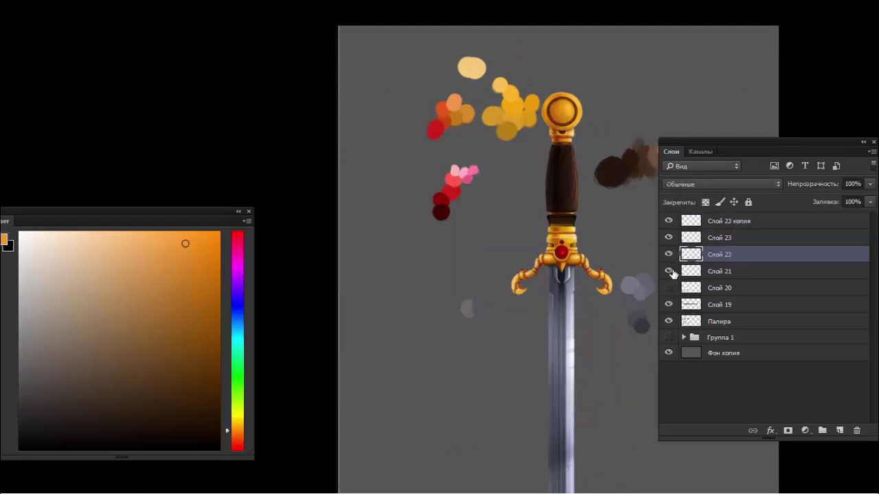
{"action": "left_click", "coordinate": [691, 291]}
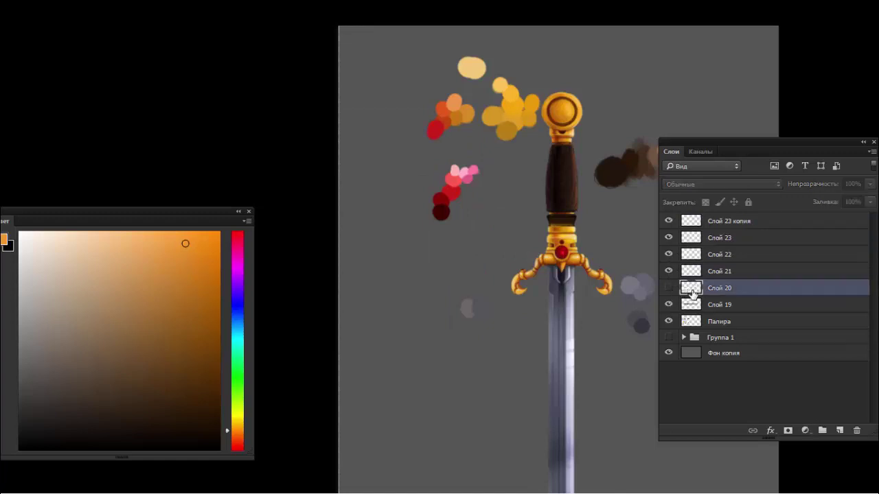
{"action": "key", "text": "Delete"}
Step: Merge Слой 19 through Слой 23 копия into a single layer
{"action": "left_click", "coordinate": [669, 288]}
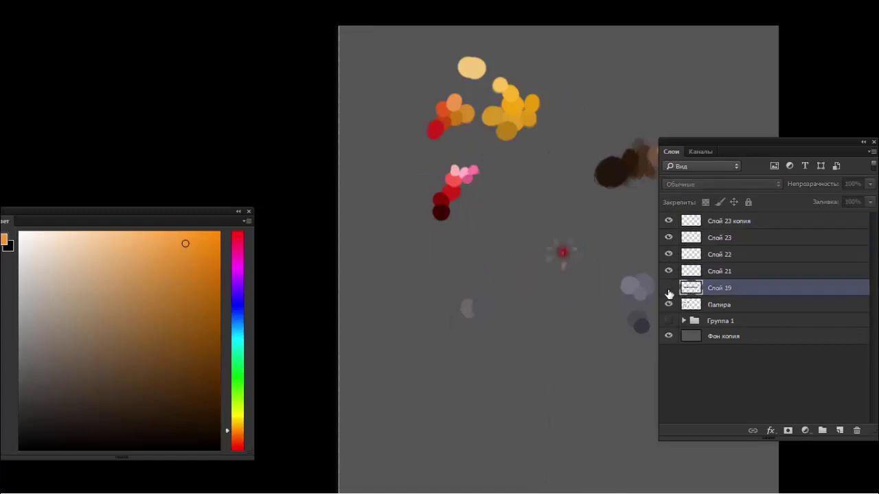
{"action": "left_click", "coordinate": [674, 223], "text": "shift"}
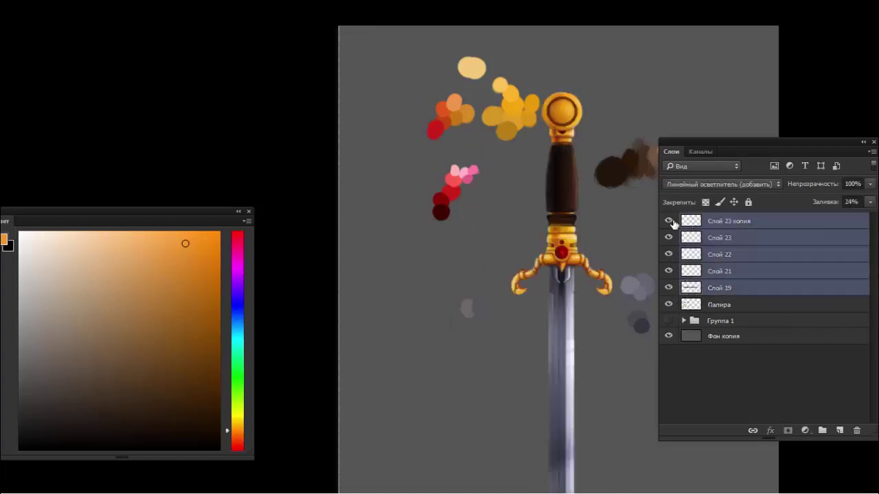
{"action": "key", "text": "ctrl+e"}
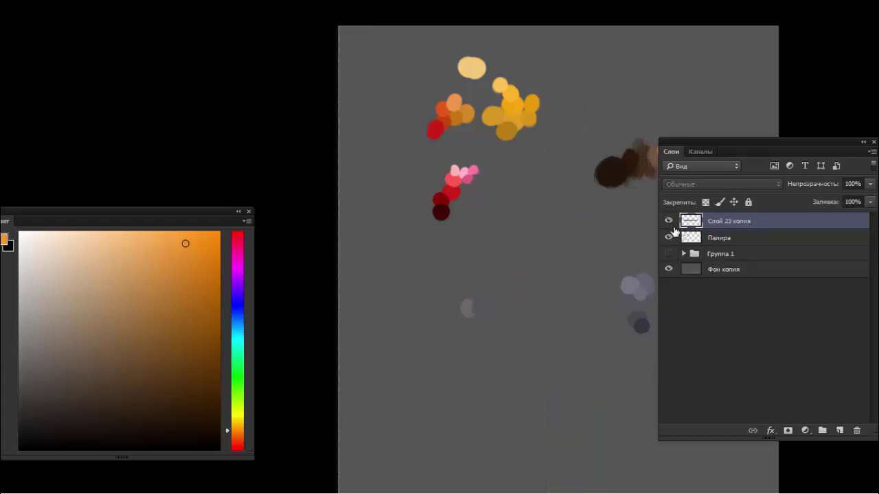
Step: Hide the Палира palette layer and zoom in on the crossguard
{"action": "left_click", "coordinate": [668, 238]}
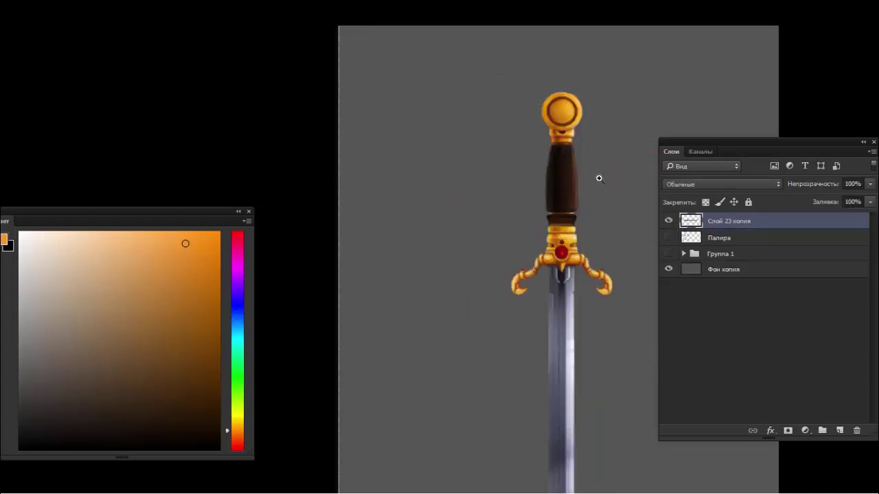
{"action": "left_click_drag", "start_coordinate": [599, 179], "coordinate": [638, 169]}
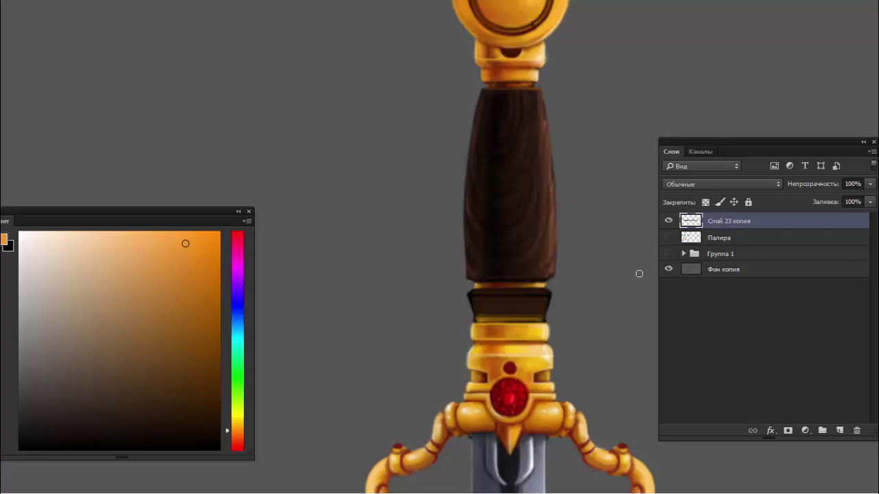
{"action": "left_click_drag", "start_coordinate": [562, 334], "coordinate": [584, 299]}
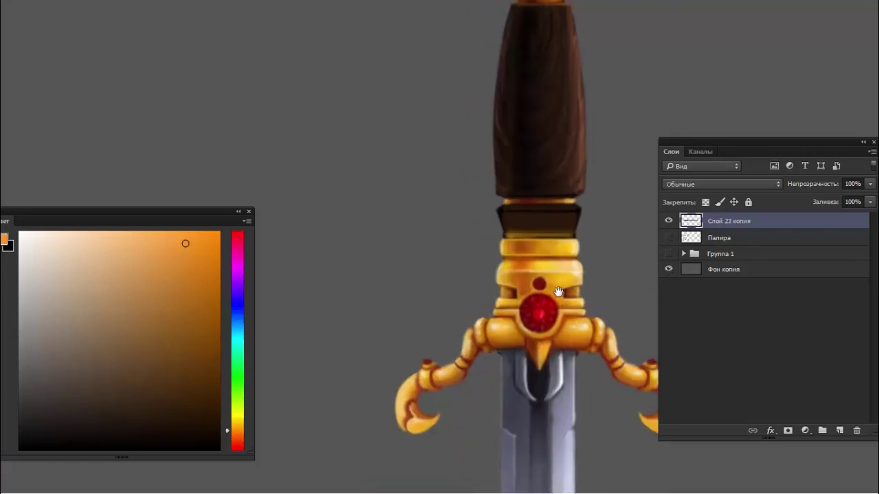
{"action": "key", "text": "b"}
{"action": "key", "text": "f"}
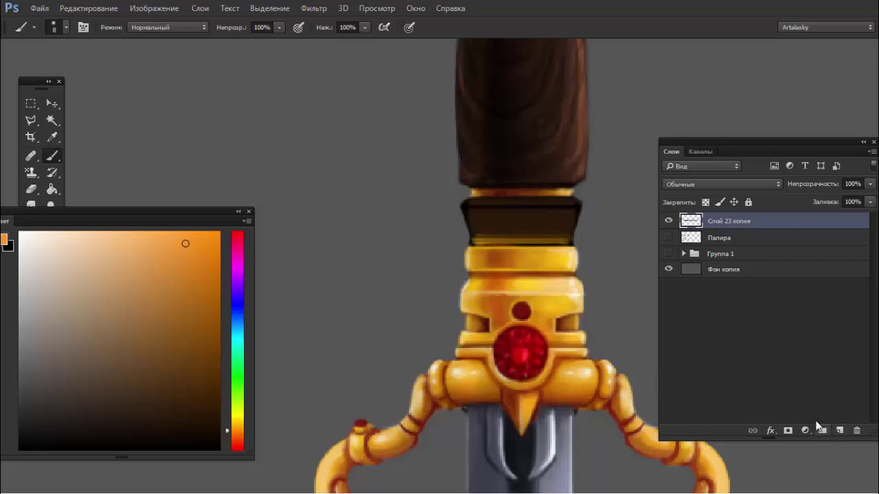
Step: Add new layer Слой 16 over the crossguard, pick red and shrink the brush slightly
{"action": "left_click", "coordinate": [839, 429]}
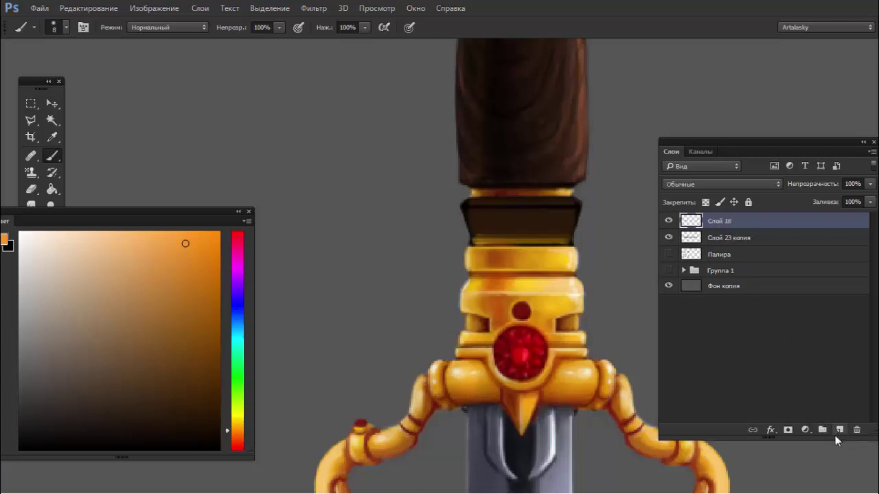
{"action": "left_click_drag", "start_coordinate": [575, 394], "coordinate": [529, 299]}
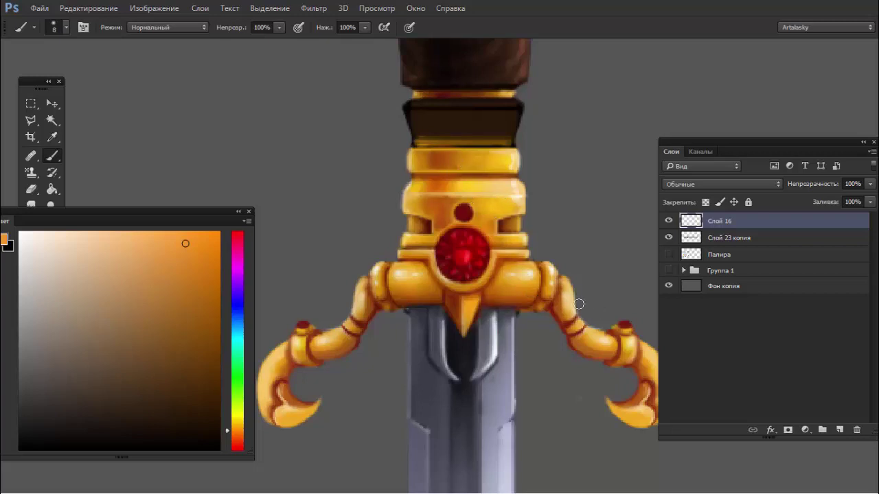
{"action": "right_click", "coordinate": [622, 344], "text": "alt+shift"}
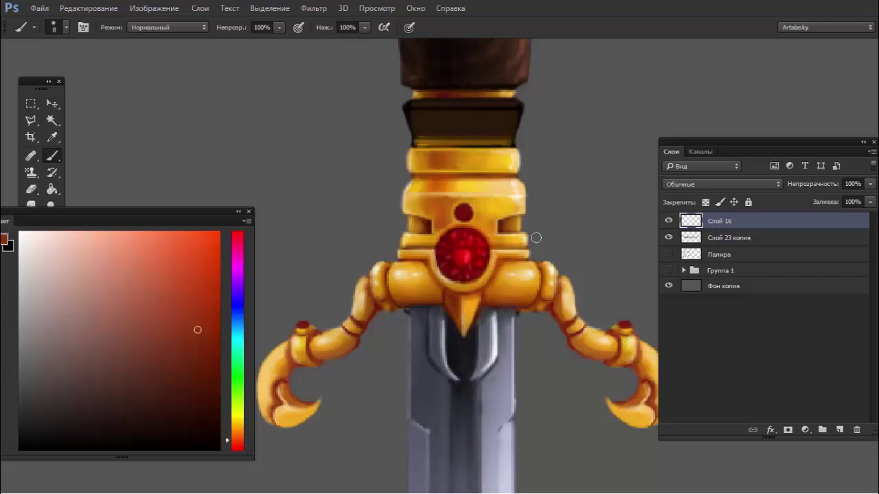
{"action": "right_click", "coordinate": [541, 230]}
{"action": "key", "text": "Escape"}
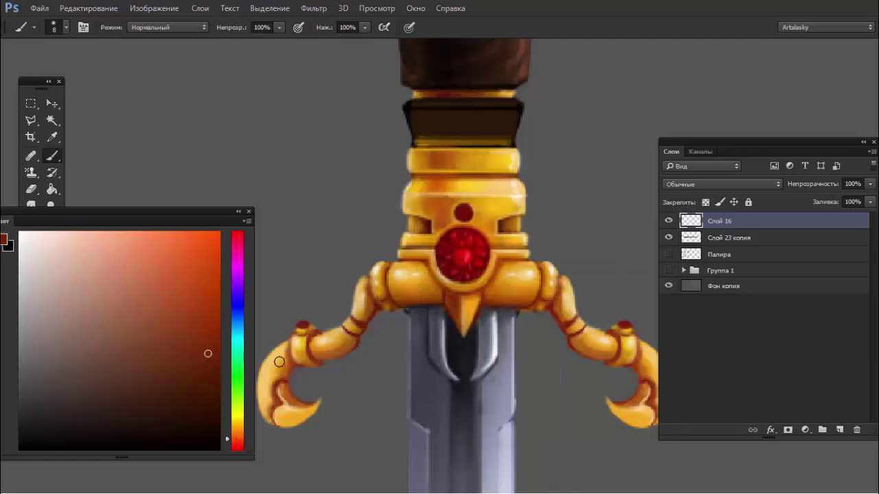
{"action": "right_click", "coordinate": [485, 158]}
{"action": "key", "text": "Escape"}
Step: Paint dark red lines along the gold band's edges on both sides of the gem
{"action": "left_click_drag", "start_coordinate": [450, 173], "coordinate": [506, 171]}
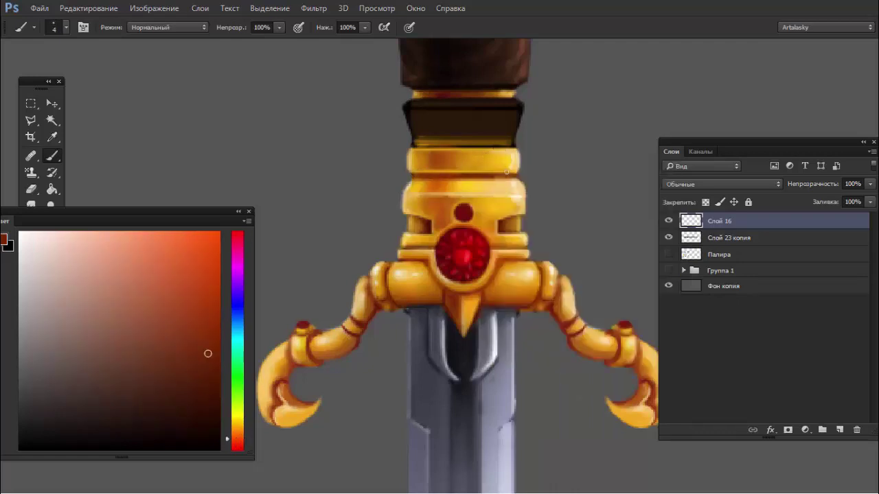
{"action": "left_click", "coordinate": [236, 449]}
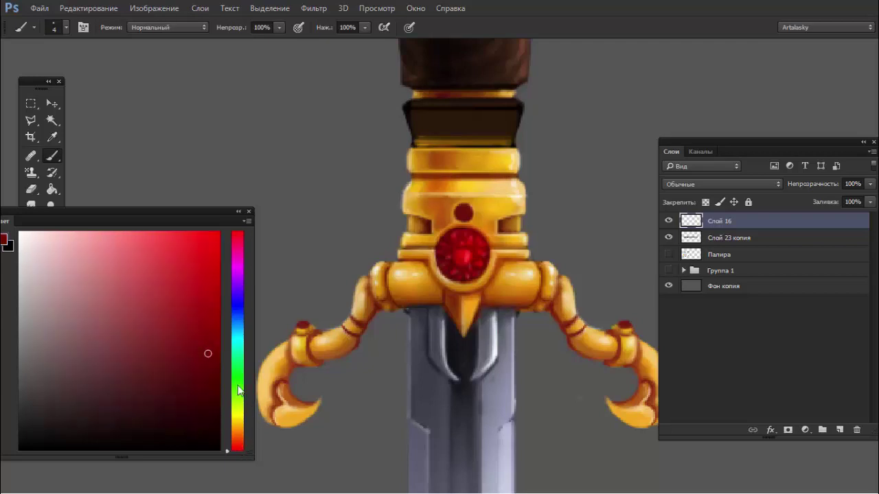
{"action": "left_click", "coordinate": [211, 323]}
{"action": "left_click_drag", "start_coordinate": [414, 146], "coordinate": [497, 144]}
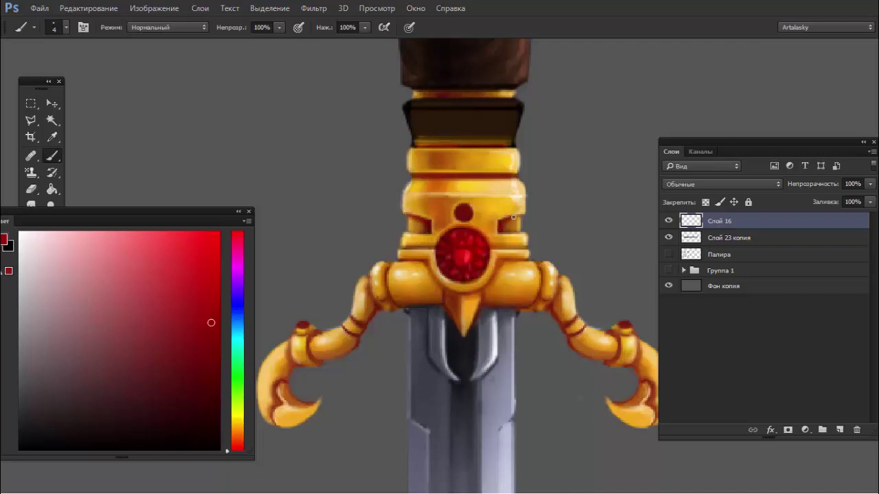
{"action": "left_click_drag", "start_coordinate": [401, 249], "coordinate": [428, 247]}
{"action": "left_click_drag", "start_coordinate": [491, 249], "coordinate": [521, 245]}
Step: Add a gold highlight beside the small red gem and a thin dark red line under the band
{"action": "left_click", "coordinate": [474, 206], "text": "alt"}
{"action": "key", "text": "bracketleft"}
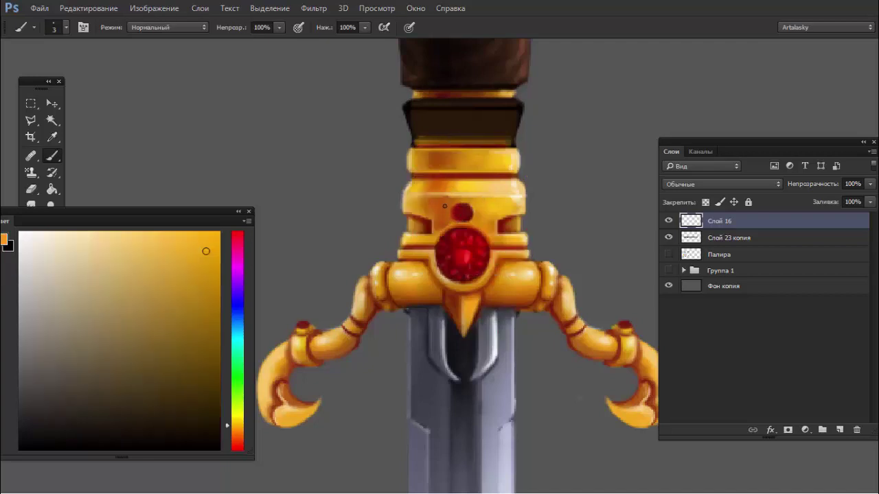
{"action": "left_click_drag", "start_coordinate": [453, 218], "coordinate": [458, 223]}
{"action": "left_click", "coordinate": [426, 216], "text": "alt"}
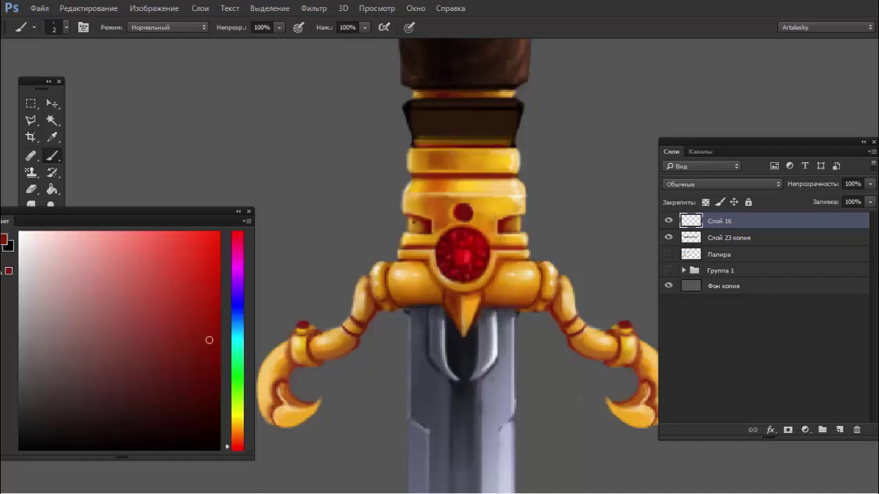
{"action": "left_click", "coordinate": [514, 149], "text": "alt"}
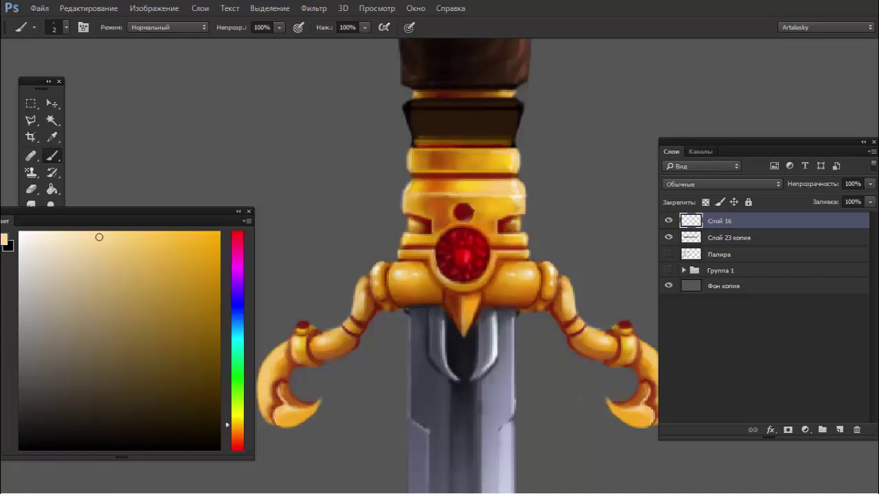
{"action": "left_click", "coordinate": [471, 214], "text": "alt"}
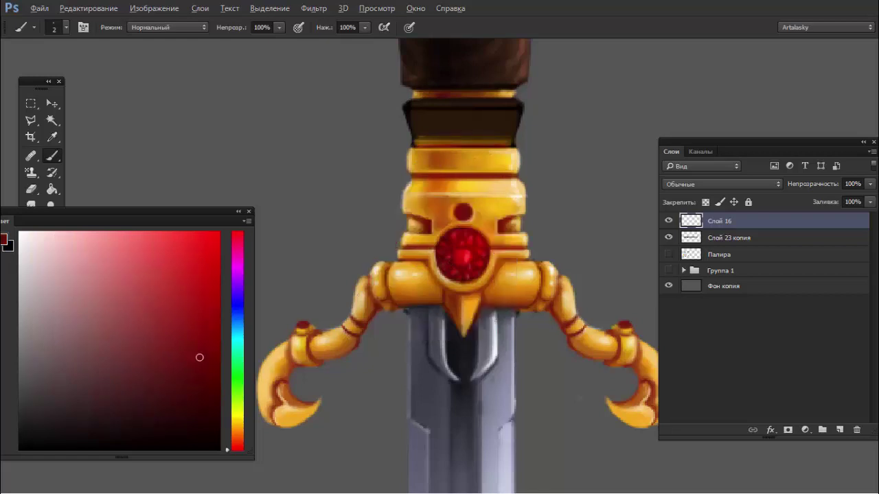
{"action": "left_click_drag", "start_coordinate": [212, 382], "coordinate": [199, 400]}
{"action": "left_click_drag", "start_coordinate": [417, 175], "coordinate": [458, 174]}
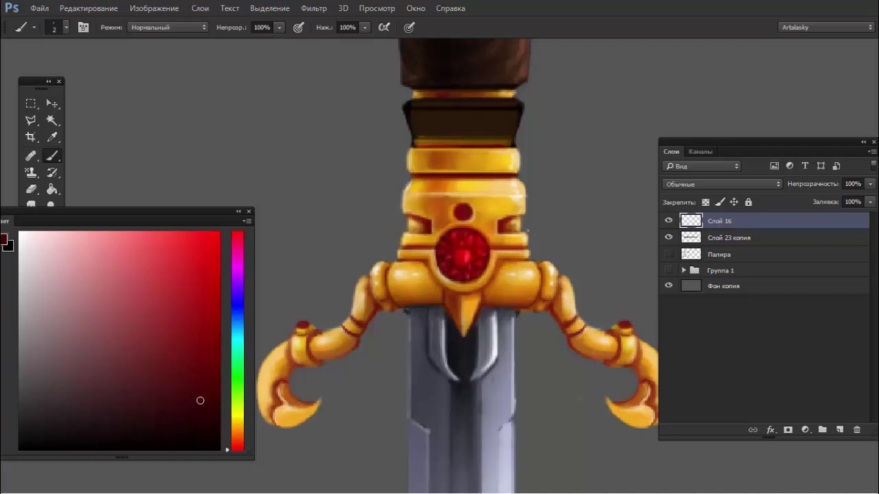
Step: Sample the gem's brighter red, then reset colours to black and white
{"action": "mouse_move", "coordinate": [480, 229]}
{"action": "left_mouse_down"}
{"action": "mouse_move", "coordinate": [542, 227]}
{"action": "mouse_move", "coordinate": [461, 191]}
{"action": "left_mouse_up"}
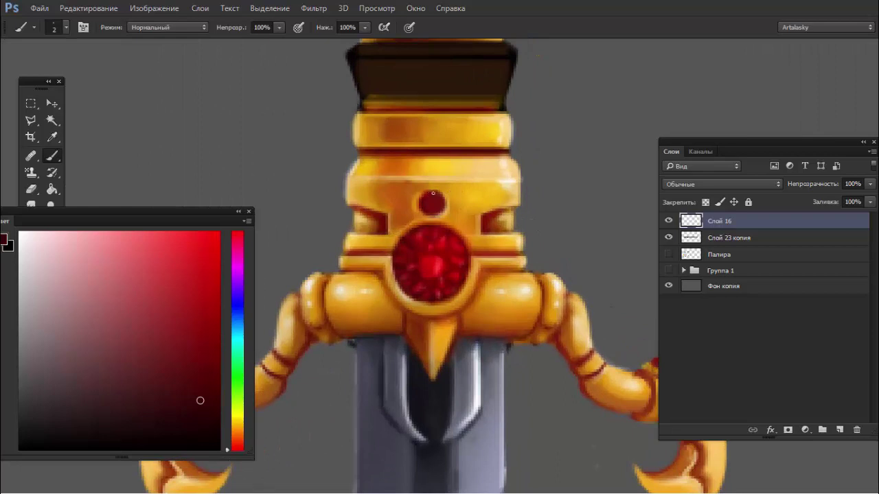
{"action": "left_click", "coordinate": [436, 254], "text": "alt"}
{"action": "key", "text": "d"}
{"action": "scroll", "coordinate": [453, 218], "scroll_direction": "down", "scroll_amount": 5}
{"action": "scroll", "coordinate": [361, 220], "scroll_direction": "up", "scroll_amount": 2}
{"action": "scroll", "coordinate": [412, 247], "scroll_direction": "up", "scroll_amount": 2}
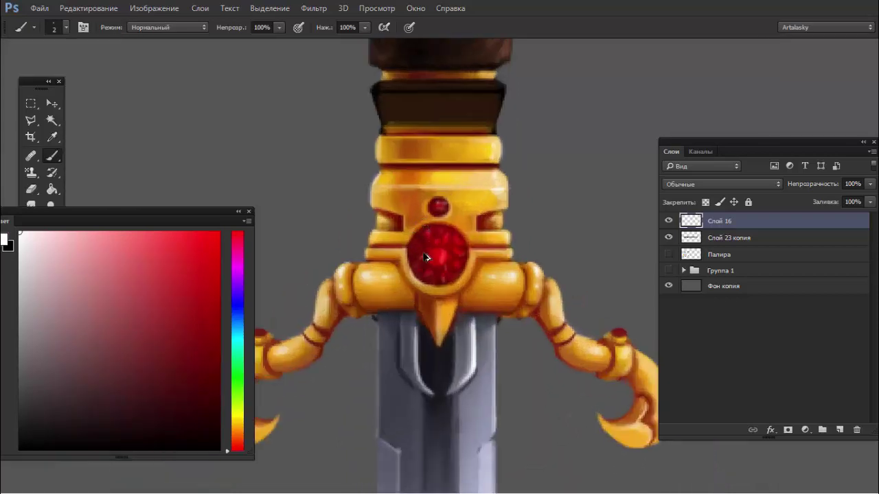
{"action": "scroll", "coordinate": [384, 243], "scroll_direction": "down", "scroll_amount": 2}
{"action": "scroll", "coordinate": [388, 242], "scroll_direction": "down", "scroll_amount": 1}
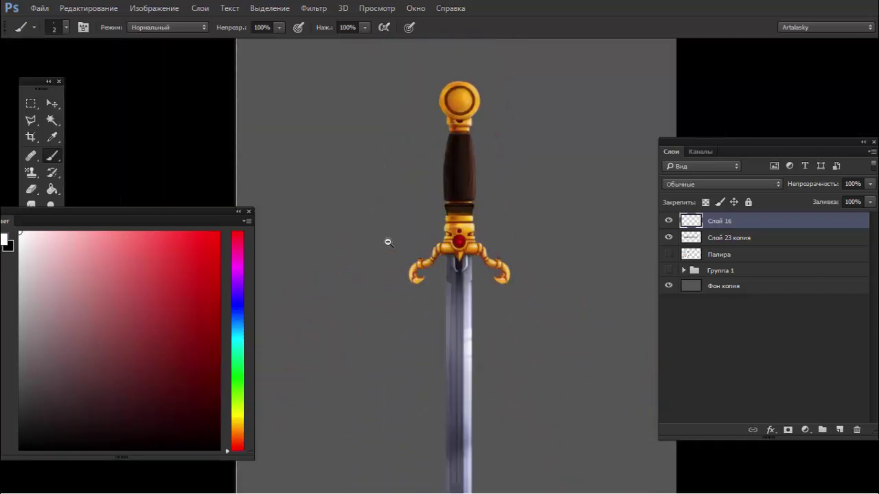
{"action": "scroll", "coordinate": [412, 235], "scroll_direction": "up", "scroll_amount": 3}
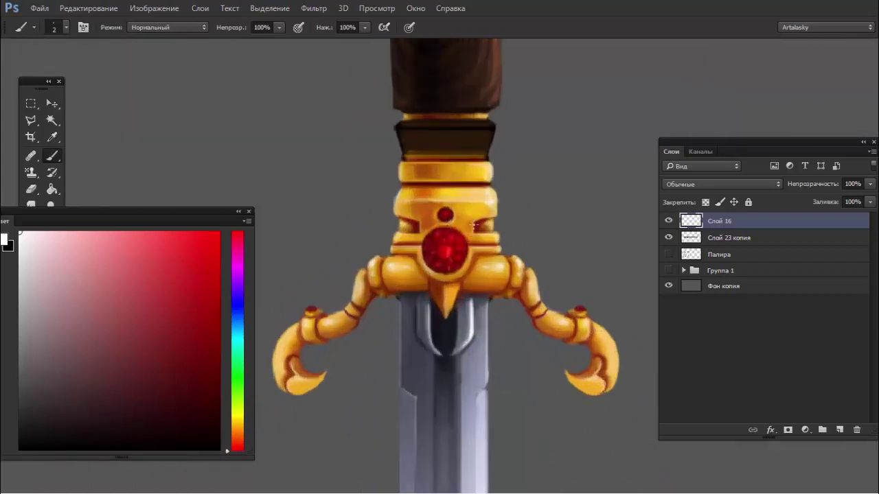
Step: Copy the round red gem to its own layer and move it onto the pommel
{"action": "key", "text": "m"}
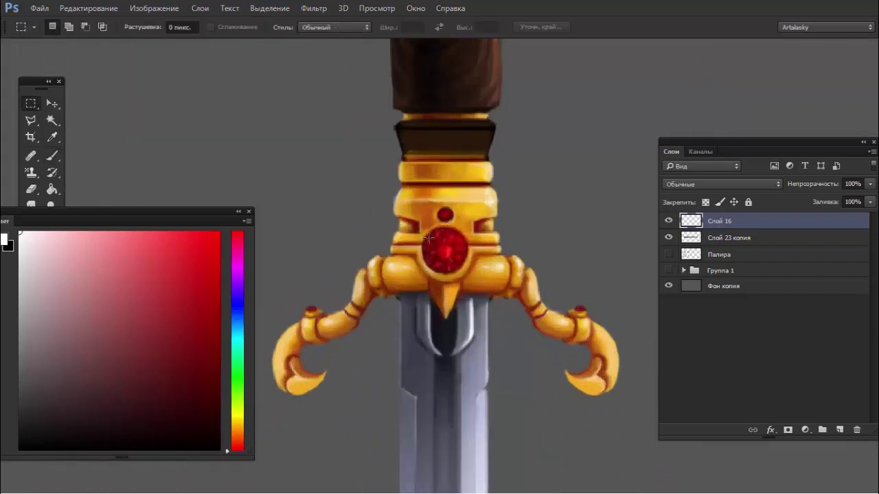
{"action": "key", "text": "shift+m"}
{"action": "left_click_drag", "start_coordinate": [421, 227], "coordinate": [469, 275]}
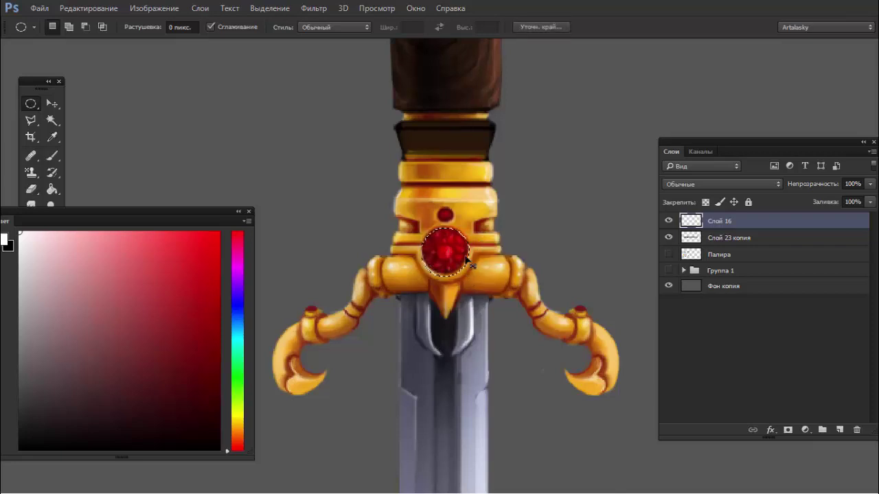
{"action": "key", "text": "ctrl+j"}
{"action": "key", "text": "v"}
{"action": "mouse_move", "coordinate": [445, 252]}
{"action": "left_mouse_down"}
{"action": "mouse_move", "coordinate": [465, 127]}
{"action": "mouse_move", "coordinate": [462, 345]}
{"action": "mouse_move", "coordinate": [450, 150]}
{"action": "left_mouse_up"}
{"action": "scroll", "coordinate": [456, 182], "scroll_direction": "up", "scroll_amount": 5}
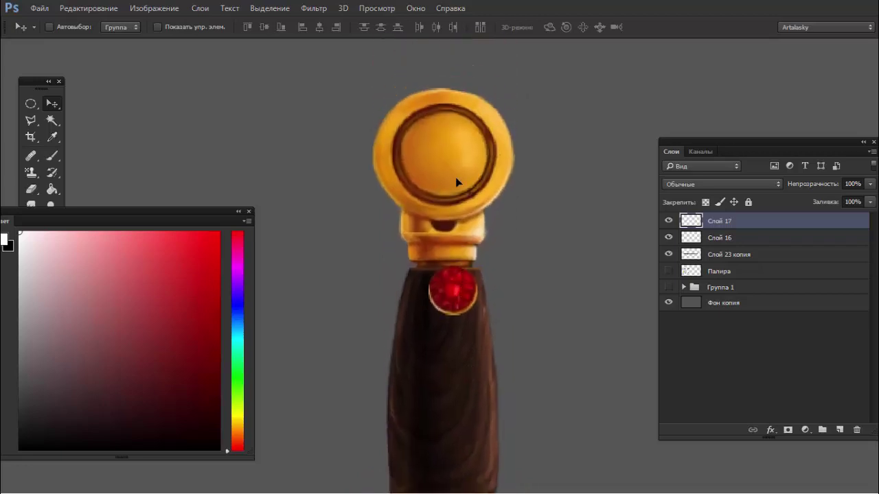
{"action": "mouse_move", "coordinate": [460, 295]}
{"action": "left_mouse_down"}
{"action": "mouse_move", "coordinate": [455, 151]}
{"action": "mouse_move", "coordinate": [494, 114]}
{"action": "left_mouse_up"}
Step: Scale the pommel gem to 160%, then hide layer Слой 17
{"action": "key", "text": "ctrl+t"}
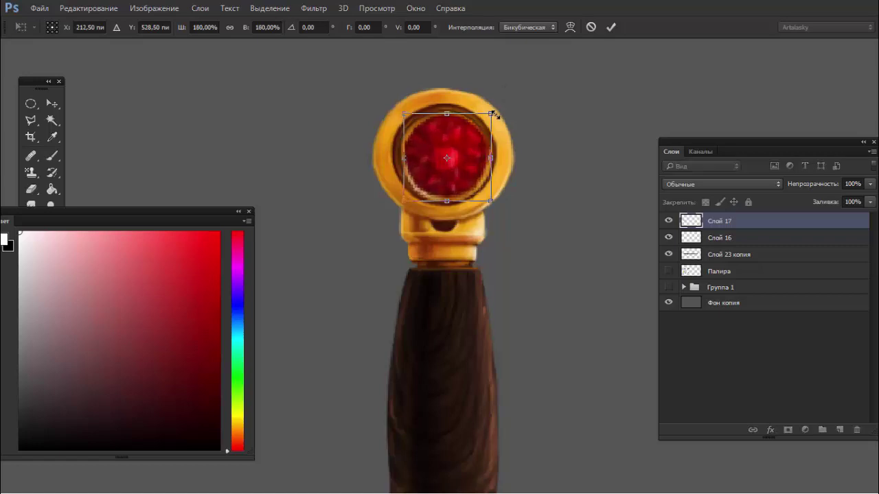
{"action": "key", "text": "Return"}
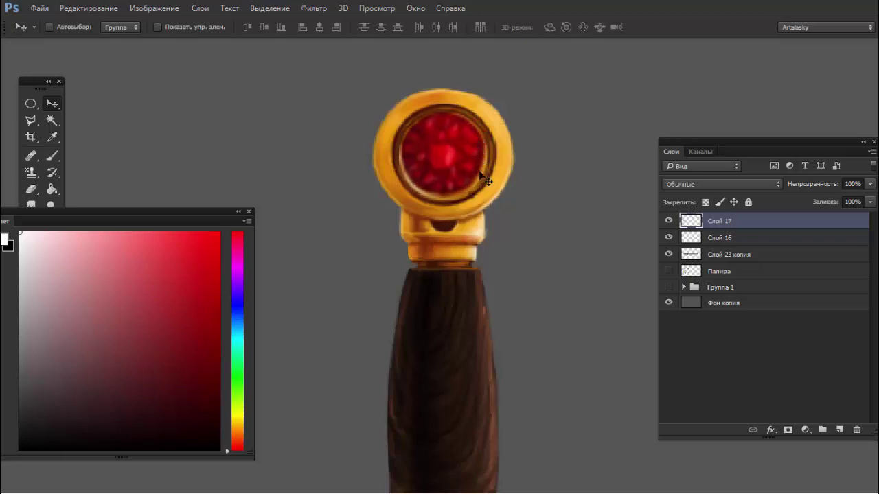
{"action": "scroll", "coordinate": [481, 246], "scroll_direction": "down", "scroll_amount": 5}
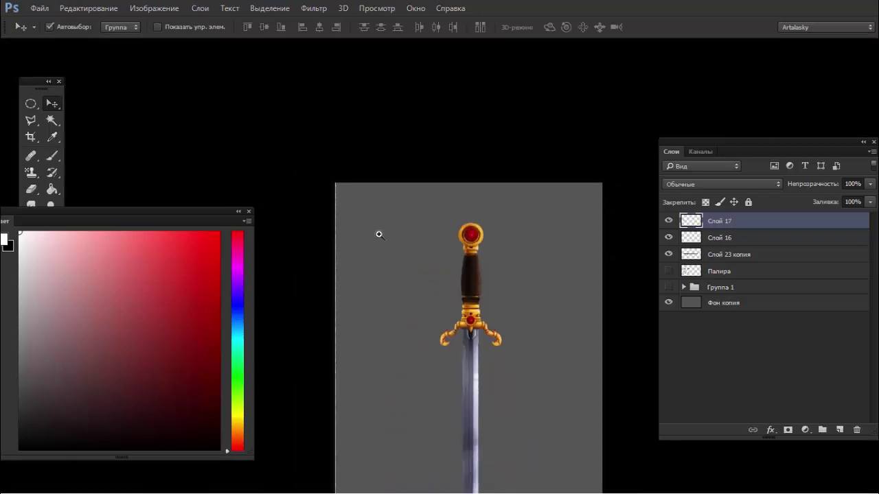
{"action": "left_click_drag", "start_coordinate": [439, 319], "coordinate": [454, 241]}
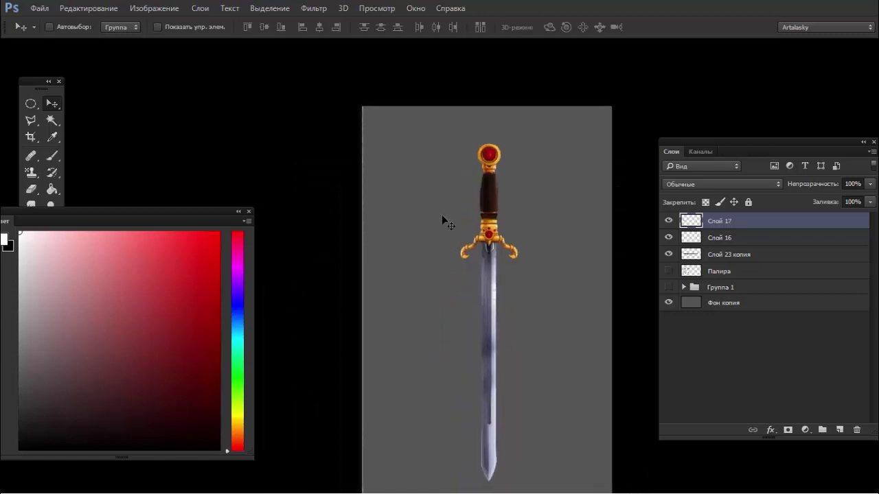
{"action": "left_click", "coordinate": [668, 227]}
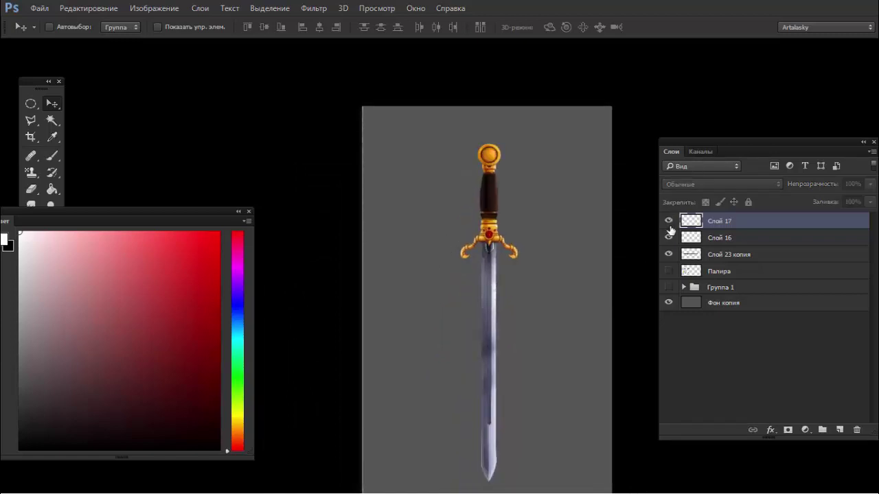
{"action": "left_click", "coordinate": [669, 229]}
{"action": "scroll", "coordinate": [551, 128], "scroll_direction": "up", "scroll_amount": 5}
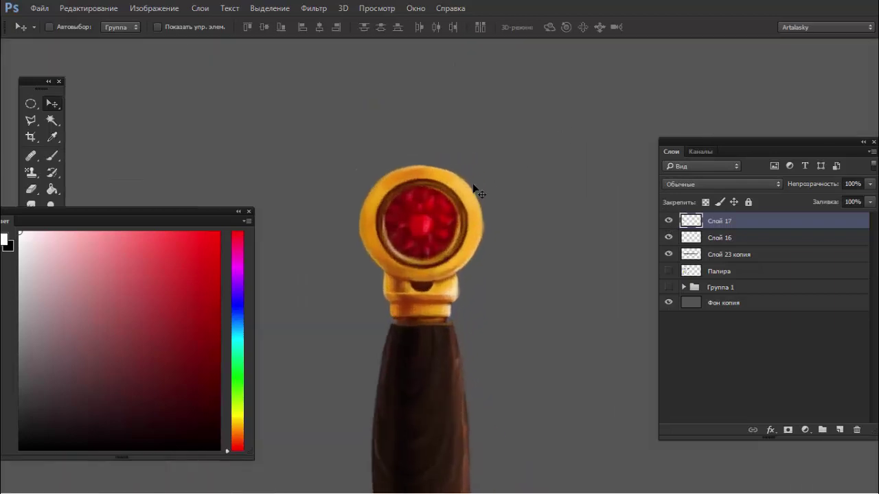
{"action": "left_click", "coordinate": [669, 221]}
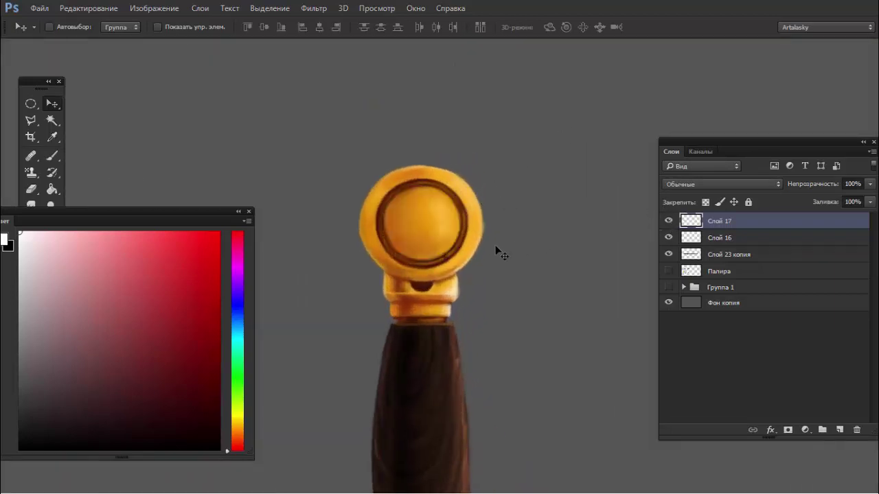
{"action": "left_click_drag", "start_coordinate": [456, 252], "coordinate": [482, 82]}
Step: Add Слой 18, target Слой 17, sample the grip's brown and set a 6 px hard brush
{"action": "key", "text": "b"}
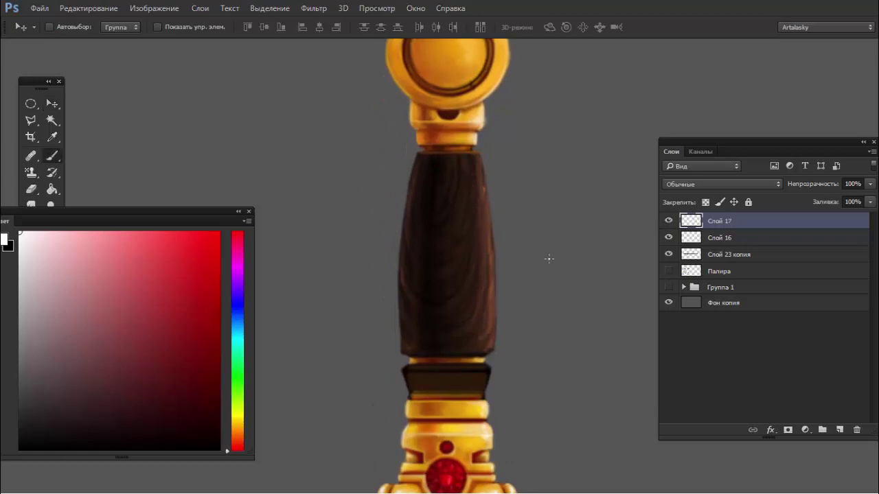
{"action": "left_click", "coordinate": [838, 429]}
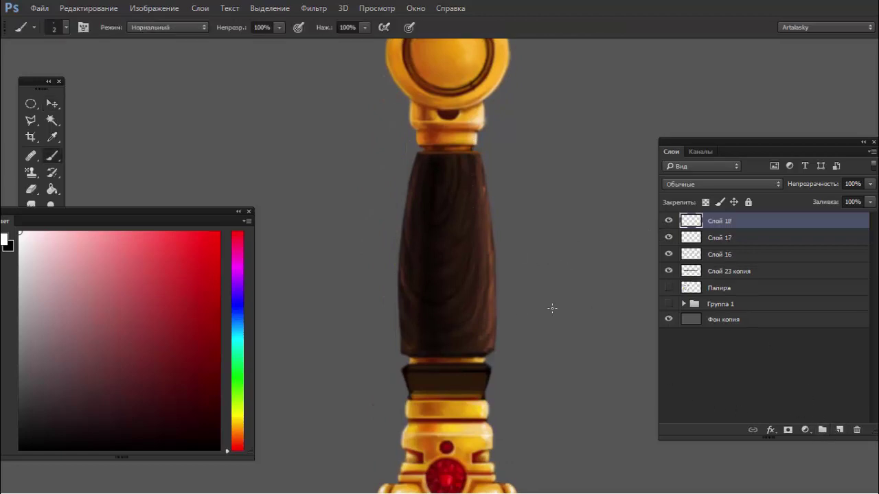
{"action": "left_click", "coordinate": [688, 240]}
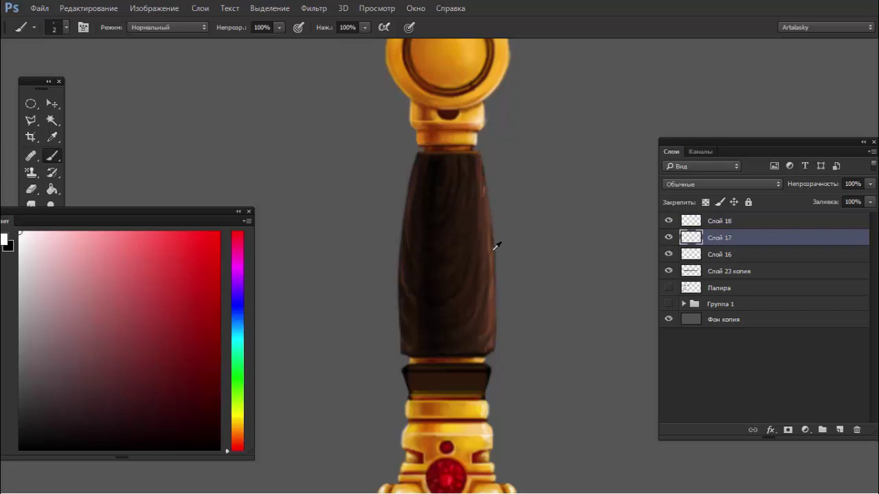
{"action": "left_click", "coordinate": [492, 287], "text": "alt"}
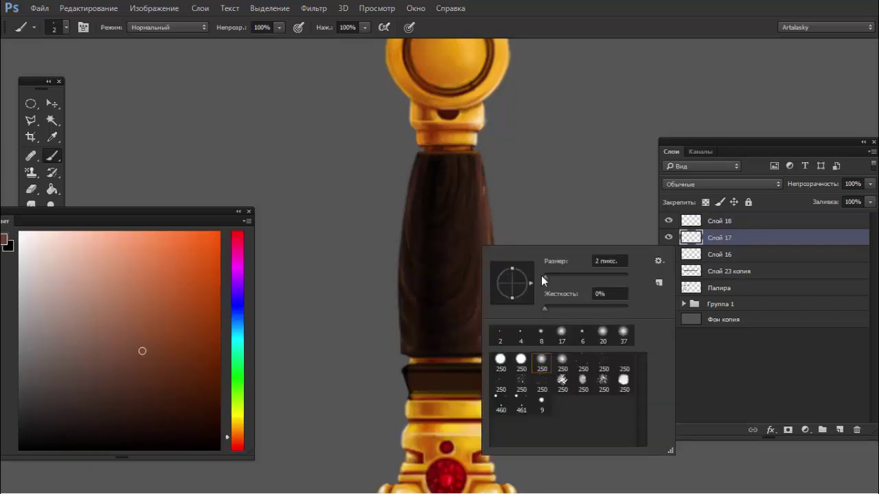
{"action": "left_click", "coordinate": [541, 405]}
{"action": "left_click_drag", "start_coordinate": [548, 277], "coordinate": [539, 280]}
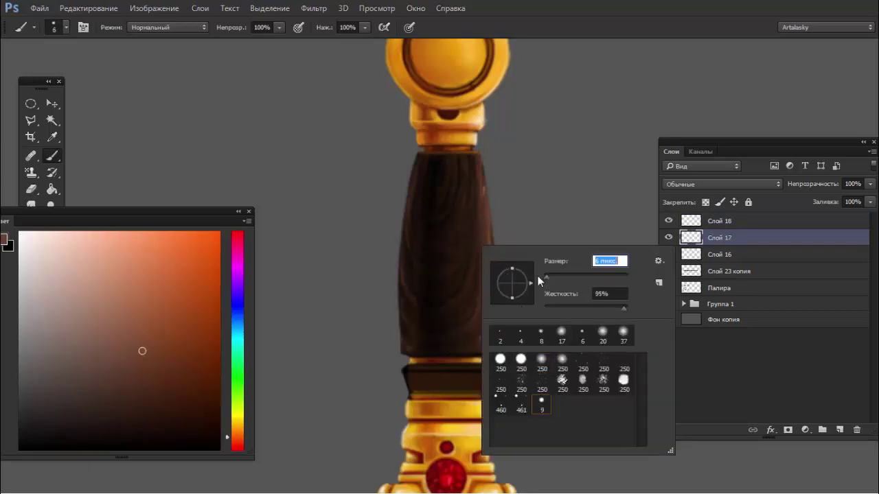
{"action": "key", "text": "Return"}
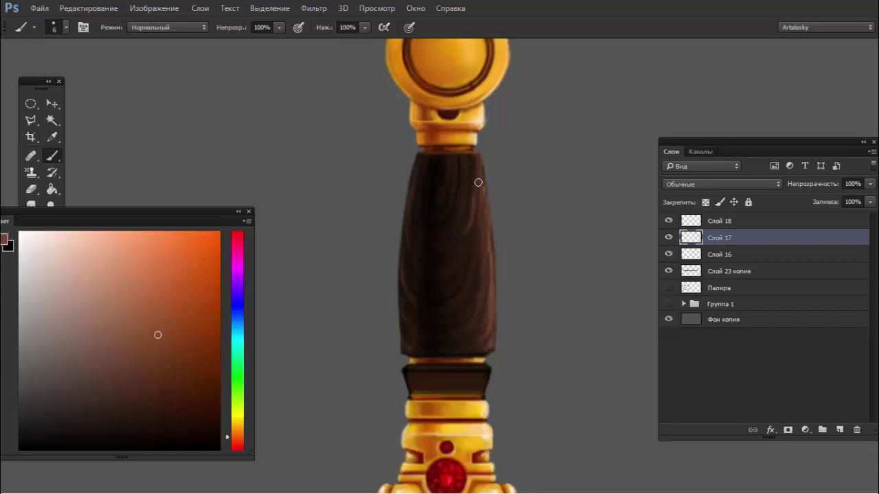
Step: Paint grain strokes down the grip and darken its bottom edge
{"action": "left_click_drag", "start_coordinate": [468, 219], "coordinate": [441, 245]}
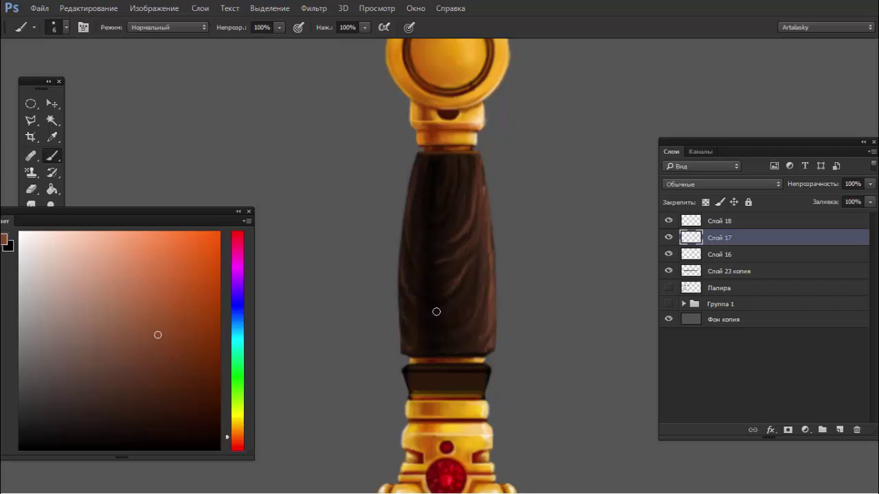
{"action": "left_click_drag", "start_coordinate": [480, 221], "coordinate": [473, 297]}
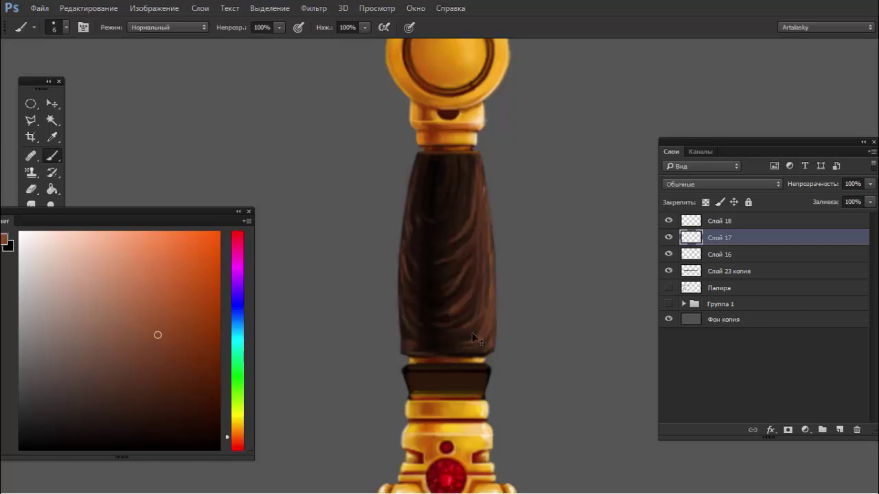
{"action": "left_click_drag", "start_coordinate": [490, 352], "coordinate": [404, 352]}
{"action": "scroll", "coordinate": [447, 217], "scroll_direction": "down", "scroll_amount": 4, "text": "alt"}
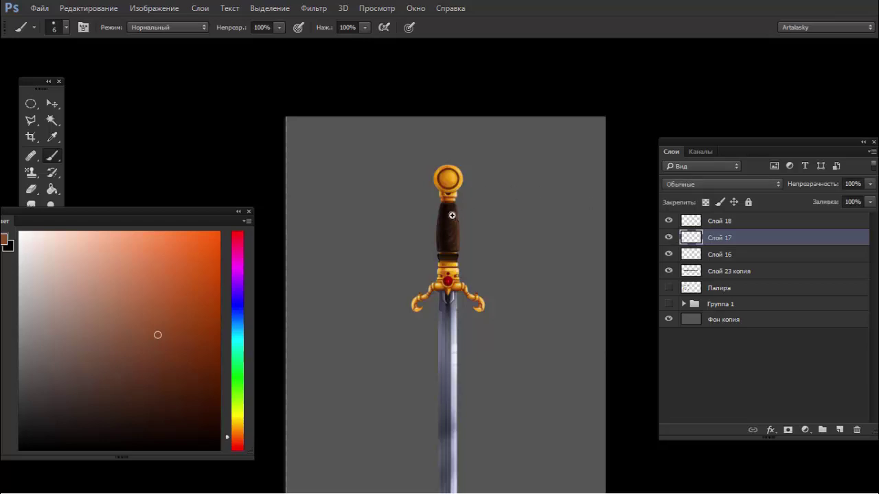
{"action": "mouse_move", "coordinate": [451, 218]}
{"action": "left_mouse_down"}
{"action": "mouse_move", "coordinate": [520, 197]}
{"action": "mouse_move", "coordinate": [445, 230]}
{"action": "left_mouse_up"}
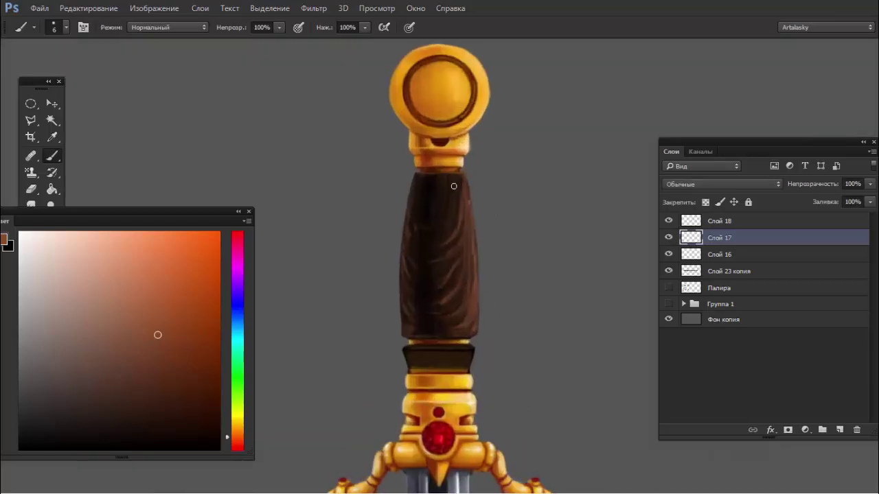
{"action": "left_click_drag", "start_coordinate": [453, 186], "coordinate": [455, 206]}
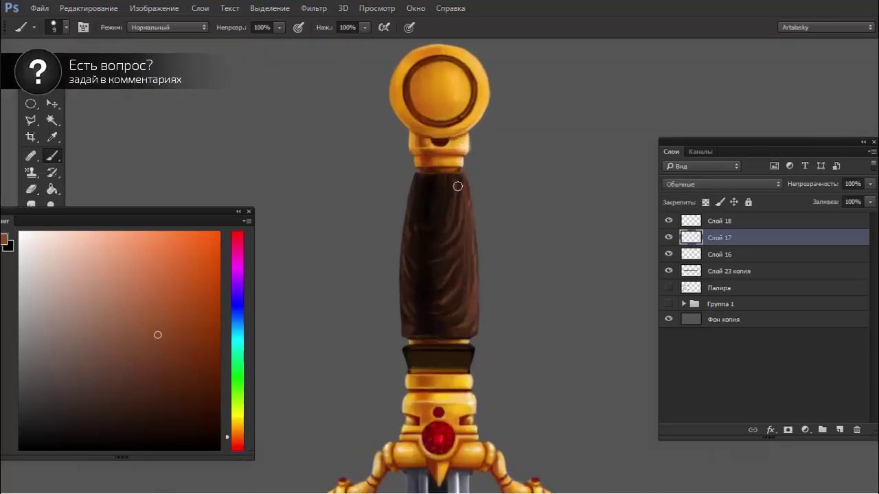
Step: Set the brush size to 44, then bring it back down to about 10 px
{"action": "key", "text": "bracketright"}
{"action": "key", "text": "bracketright"}
{"action": "key", "text": "bracketright"}
{"action": "right_click", "coordinate": [459, 217]}
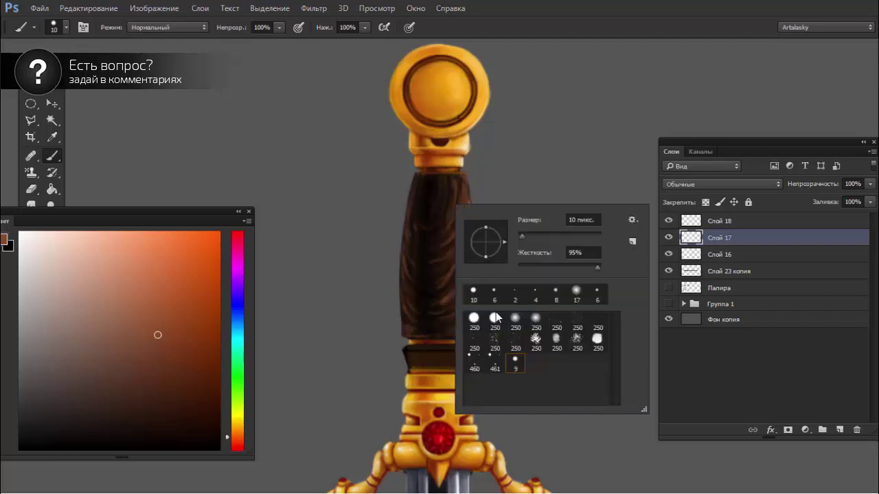
{"action": "type", "text": "44"}
{"action": "key", "text": "Return"}
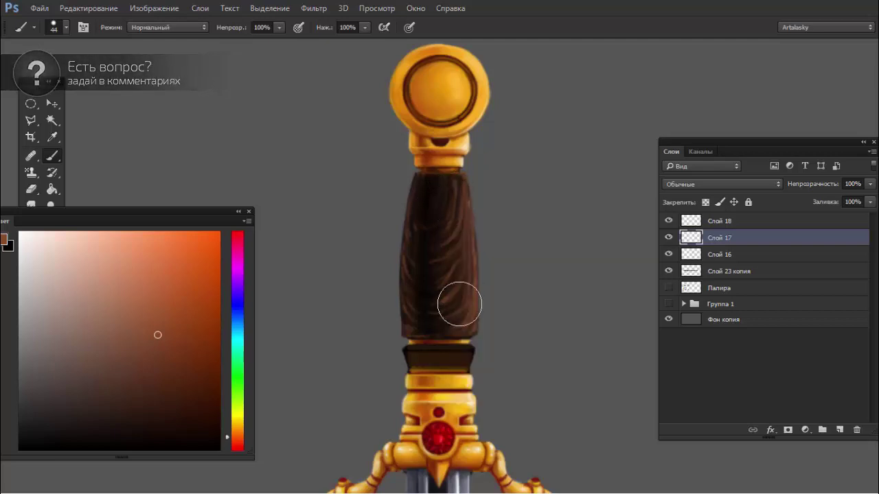
{"action": "key", "text": "bracketleft"}
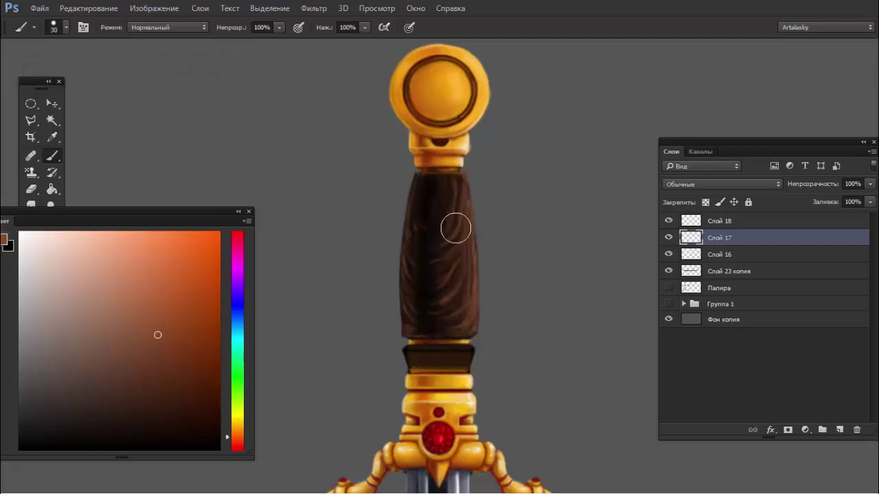
{"action": "key", "text": "bracketleft"}
{"action": "key", "text": "bracketleft"}
{"action": "key", "text": "bracketleft"}
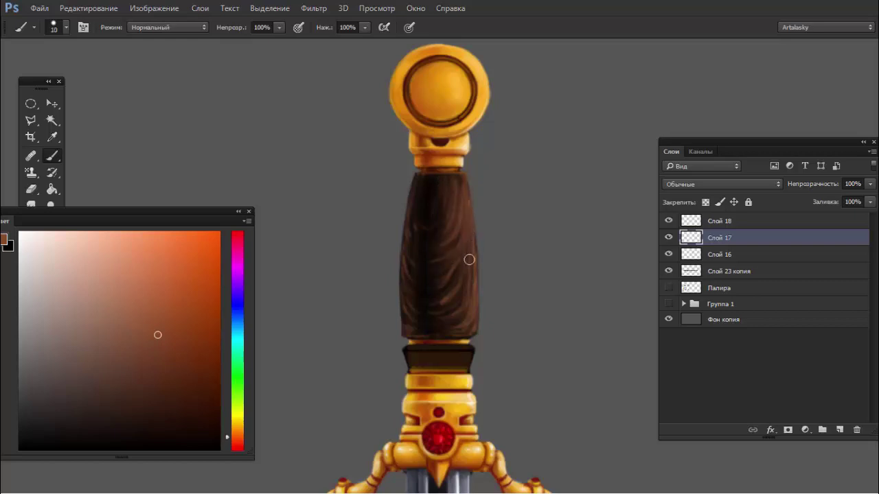
Step: Paint a reddish-orange highlight on the upper grip, then choose a slightly different dark red
{"action": "left_click", "coordinate": [186, 287]}
{"action": "left_click_drag", "start_coordinate": [444, 272], "coordinate": [460, 279]}
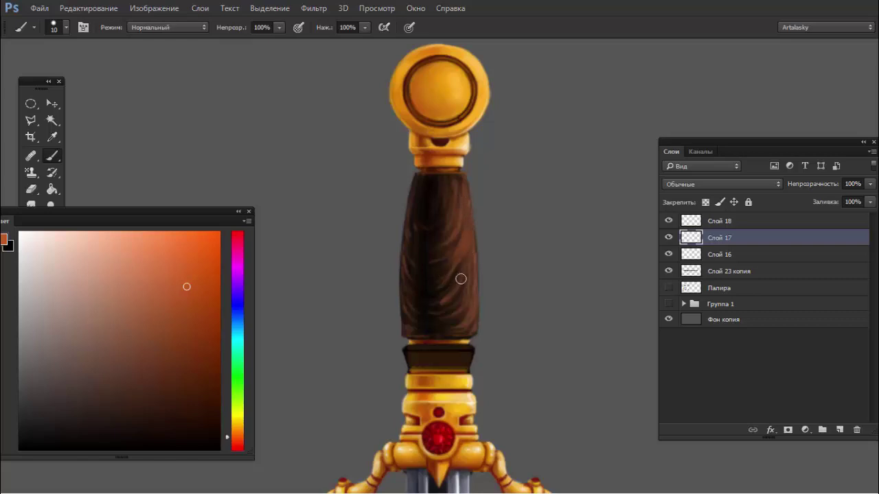
{"action": "left_click", "coordinate": [235, 425]}
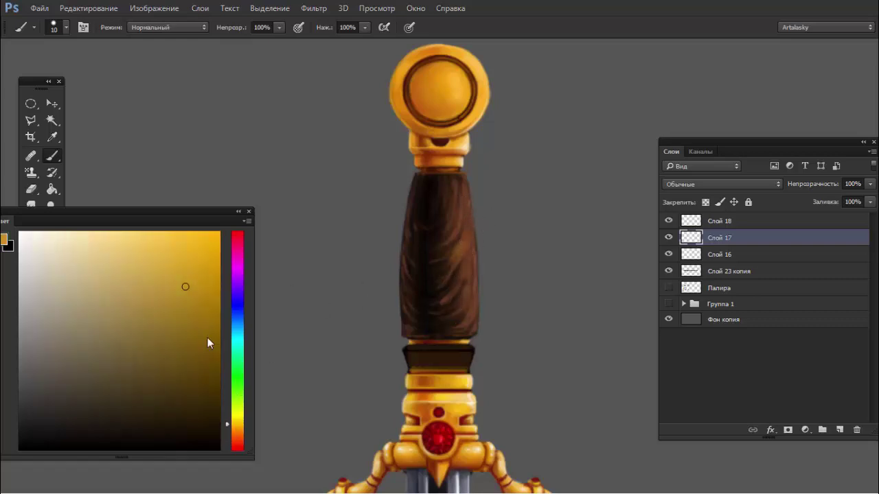
{"action": "left_click", "coordinate": [235, 443]}
{"action": "left_click", "coordinate": [186, 381]}
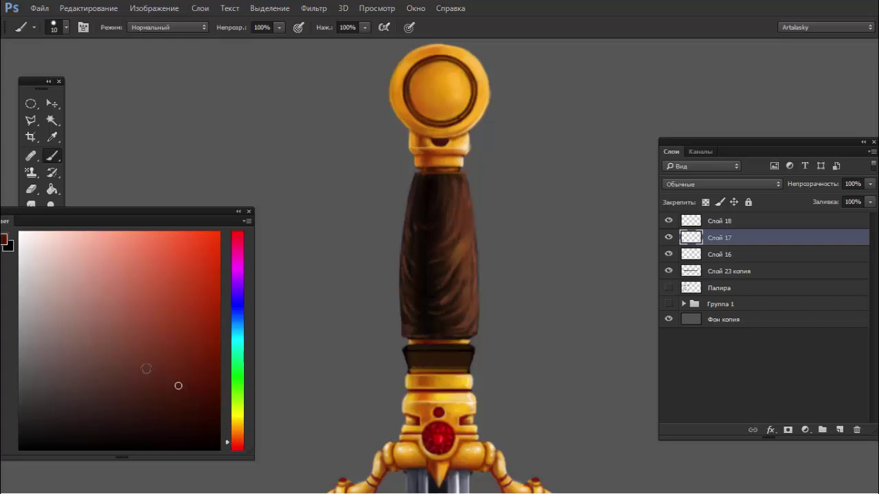
{"action": "left_click", "coordinate": [134, 385]}
Step: Try Darken blending on Слой 18, undo it, then set Multiply instead
{"action": "left_click", "coordinate": [722, 184]}
{"action": "left_click", "coordinate": [711, 225]}
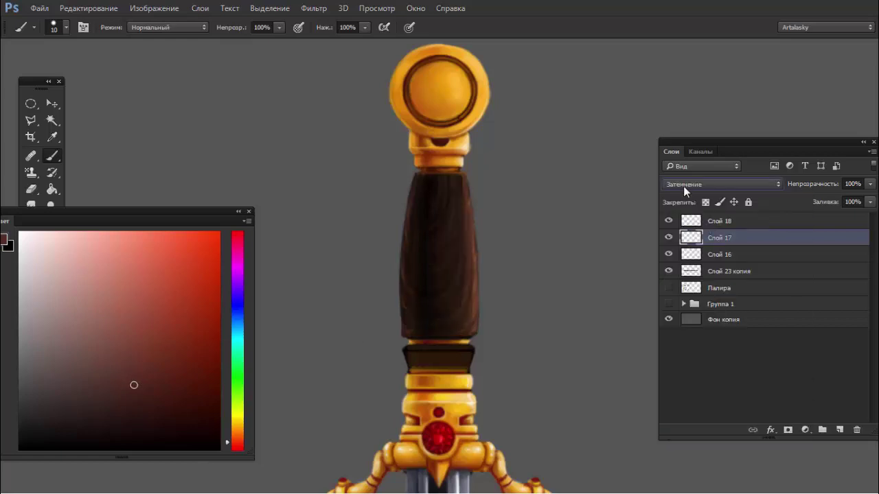
{"action": "key", "text": "ctrl+z"}
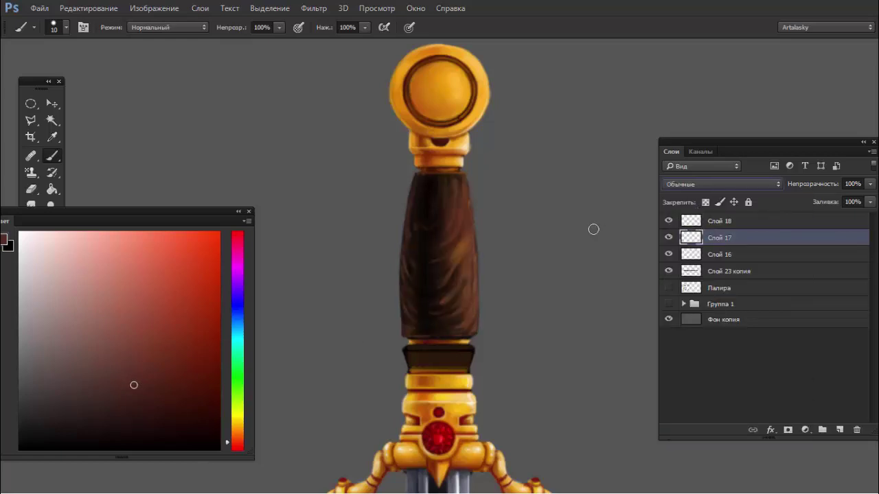
{"action": "left_click", "coordinate": [724, 184]}
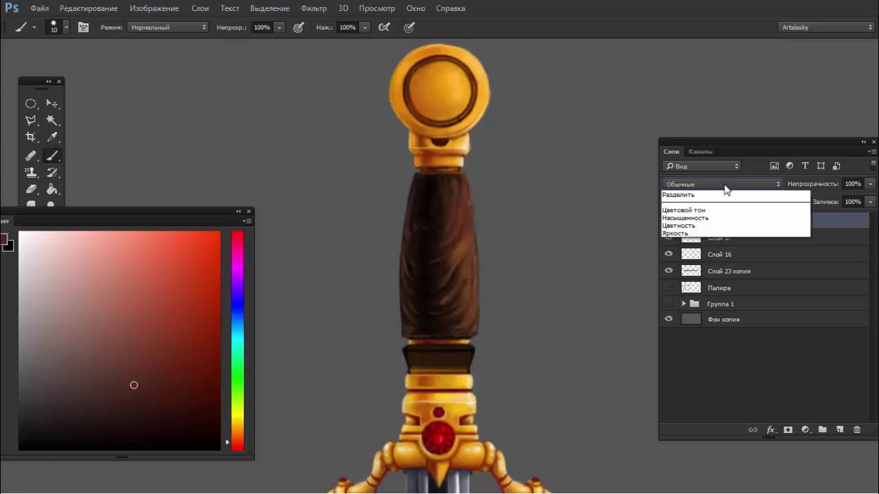
{"action": "left_click", "coordinate": [702, 234]}
{"action": "left_click", "coordinate": [692, 184]}
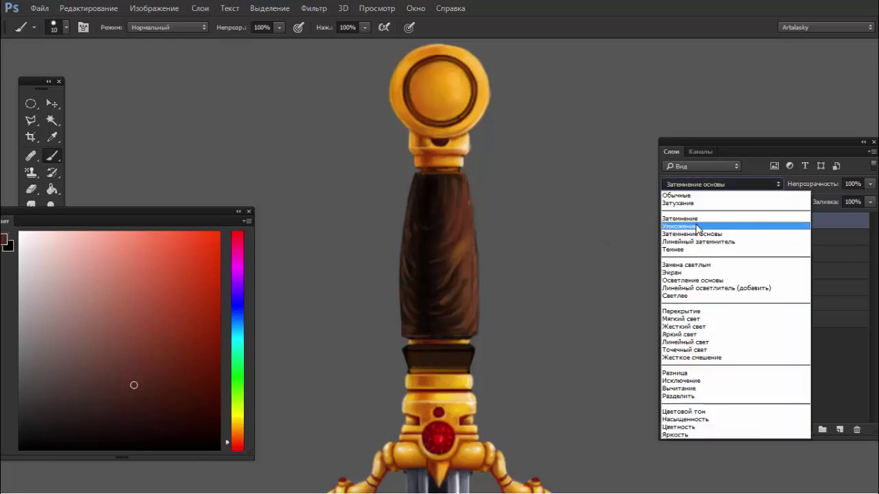
{"action": "left_click", "coordinate": [680, 226]}
Step: Paint dark Multiply strokes down the grip with a 30 px brush
{"action": "key", "text": "bracketright"}
{"action": "key", "text": "bracketright"}
{"action": "left_click_drag", "start_coordinate": [460, 235], "coordinate": [453, 324]}
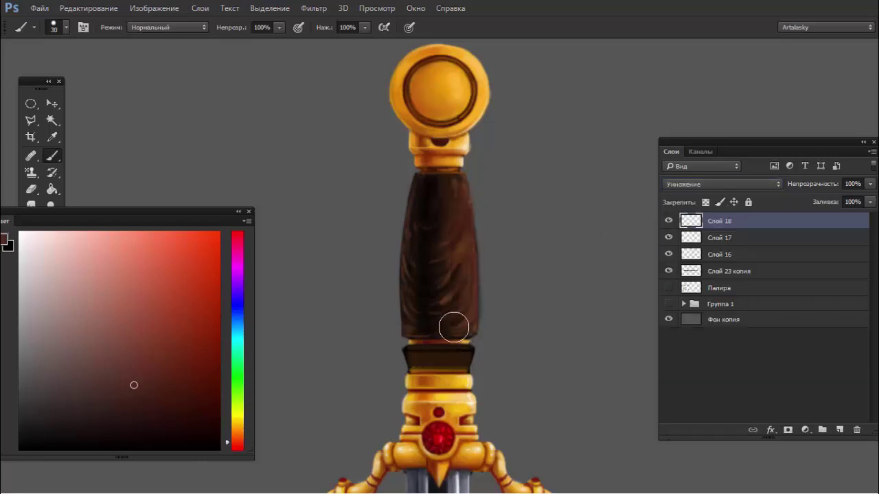
{"action": "key", "text": "ctrl+z"}
{"action": "left_click_drag", "start_coordinate": [455, 192], "coordinate": [457, 324]}
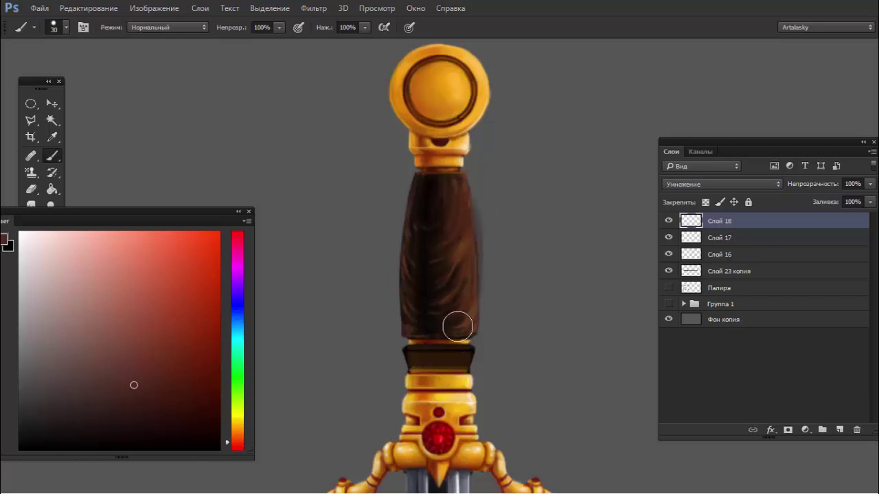
{"action": "key", "text": "ctrl+minus"}
{"action": "key", "text": "ctrl+minus"}
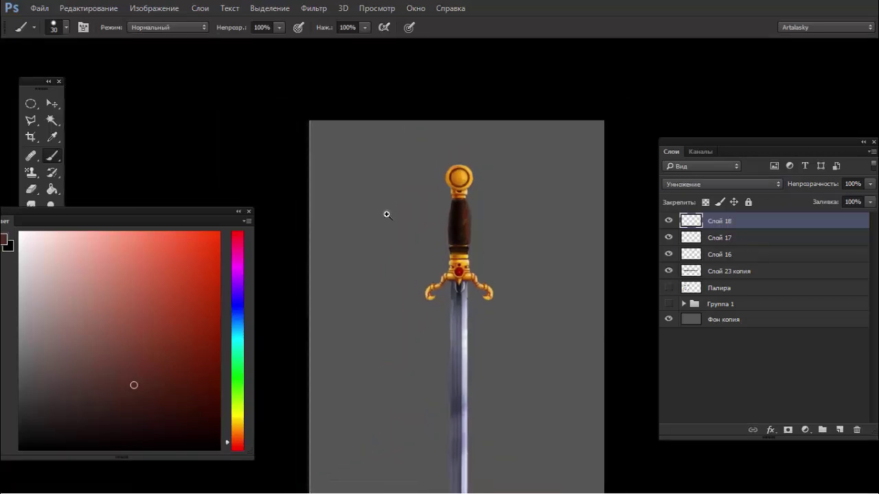
{"action": "key", "text": "ctrl+plus"}
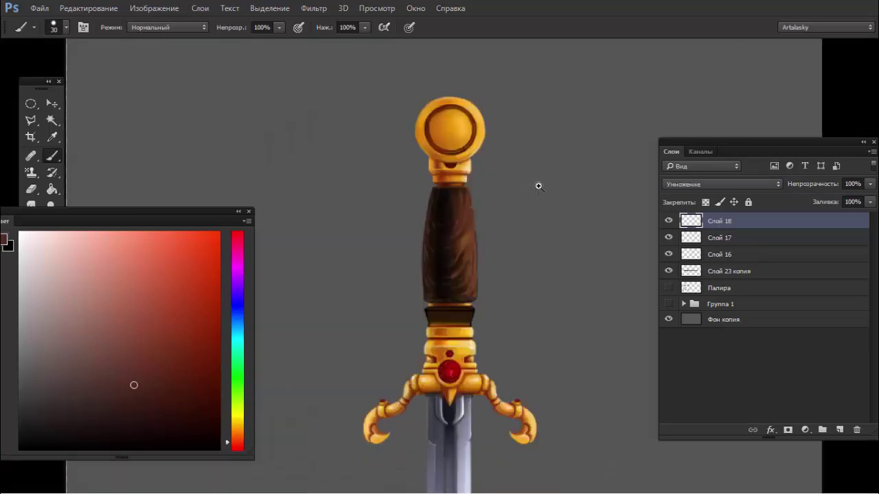
{"action": "key", "text": "ctrl+plus"}
Step: Return Слой 18 to Normal and paint light orange-brown streaks with a 9/8 px brush
{"action": "left_click", "coordinate": [712, 183]}
{"action": "left_click", "coordinate": [695, 197]}
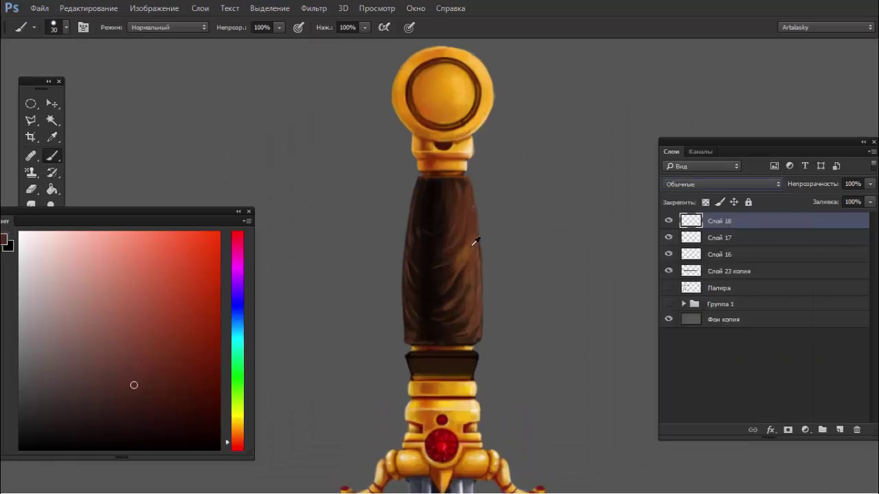
{"action": "left_click", "coordinate": [457, 241], "text": "alt"}
{"action": "key", "text": "bracketleft"}
{"action": "key", "text": "bracketleft"}
{"action": "key", "text": "bracketleft"}
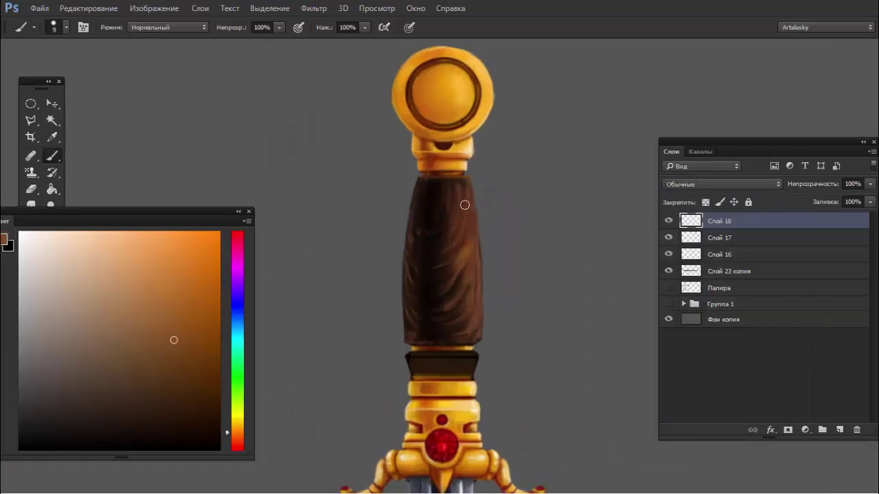
{"action": "left_click_drag", "start_coordinate": [465, 202], "coordinate": [448, 244]}
{"action": "key", "text": "bracketleft"}
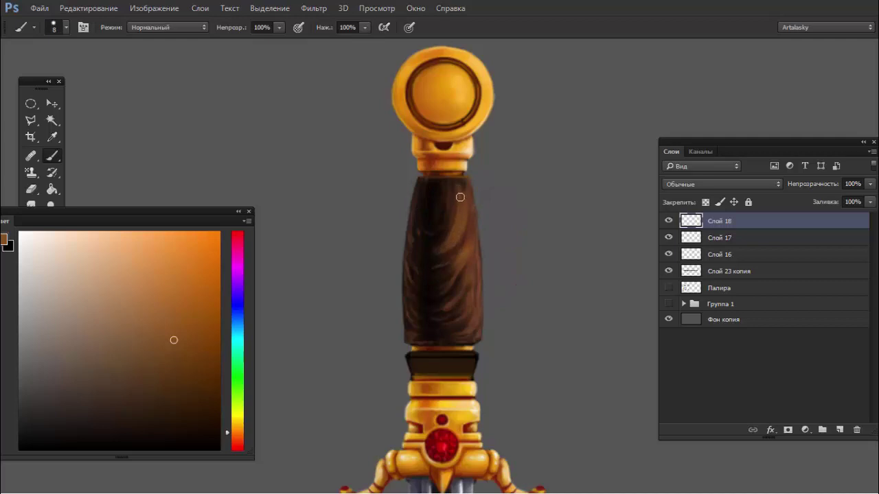
{"action": "left_click_drag", "start_coordinate": [446, 260], "coordinate": [442, 277]}
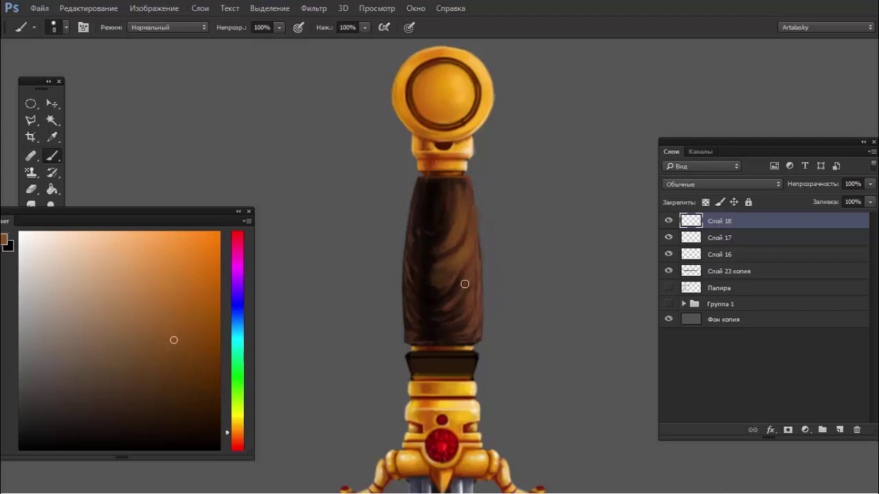
{"action": "left_click_drag", "start_coordinate": [471, 298], "coordinate": [472, 285]}
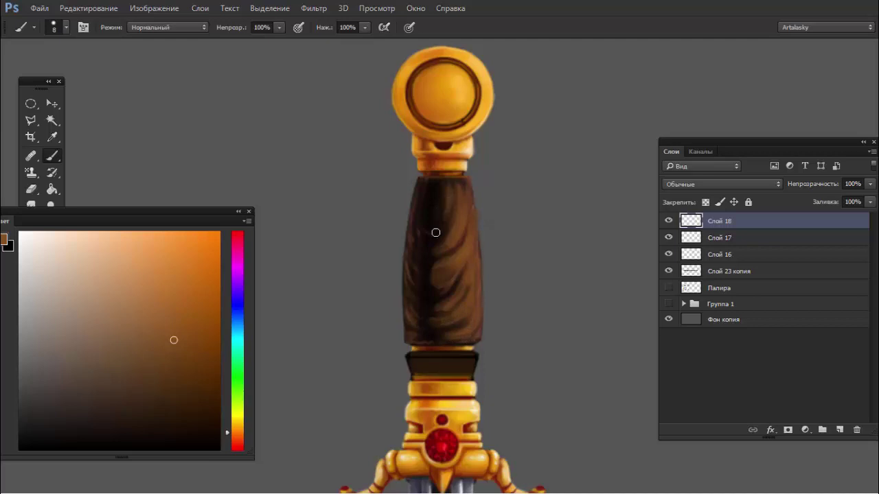
Step: Sample lighter browns from the grip and paint lighter folds, brightening the top dark spot
{"action": "mouse_move", "coordinate": [463, 259]}
{"action": "left_mouse_down"}
{"action": "mouse_move", "coordinate": [389, 237]}
{"action": "mouse_move", "coordinate": [449, 237]}
{"action": "left_mouse_up"}
{"action": "left_click", "coordinate": [422, 288], "text": "alt"}
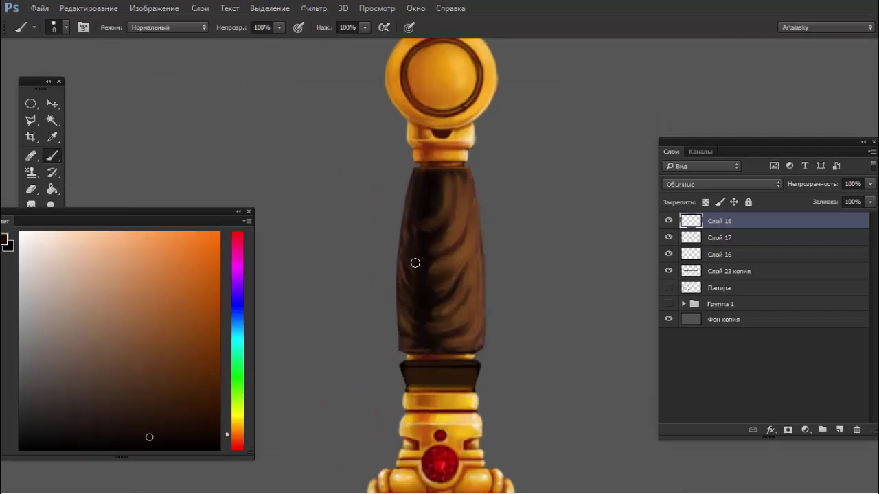
{"action": "left_click", "coordinate": [451, 237], "text": "alt"}
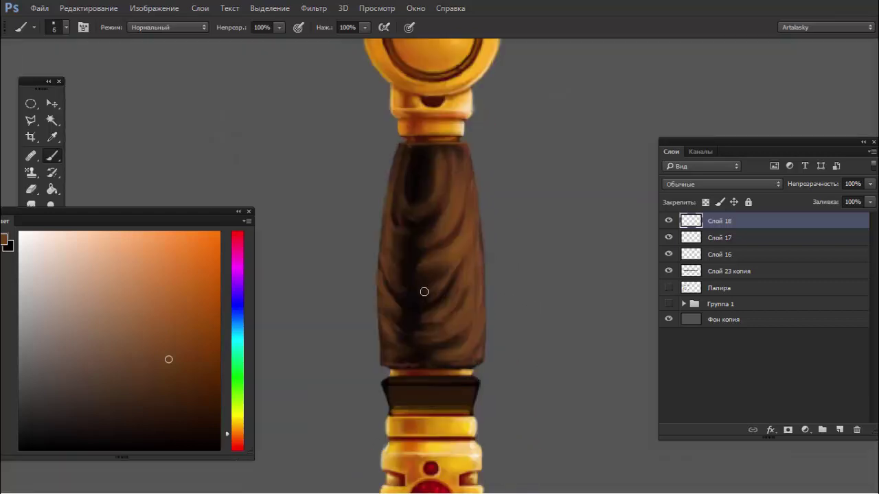
{"action": "mouse_move", "coordinate": [423, 291]}
{"action": "left_mouse_down"}
{"action": "mouse_move", "coordinate": [408, 355]}
{"action": "mouse_move", "coordinate": [425, 316]}
{"action": "mouse_move", "coordinate": [410, 285]}
{"action": "mouse_move", "coordinate": [426, 201]}
{"action": "mouse_move", "coordinate": [402, 171]}
{"action": "left_mouse_up"}
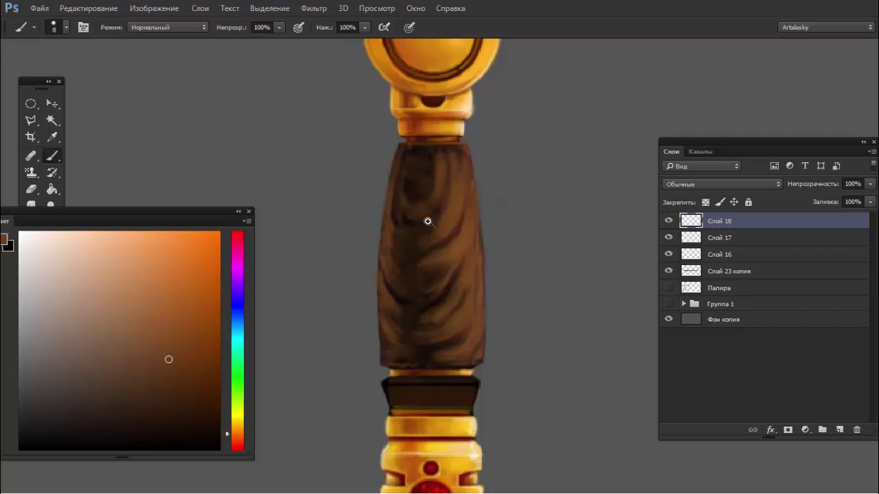
{"action": "left_click", "coordinate": [414, 157], "text": "alt"}
{"action": "key", "text": "ctrl+minus"}
{"action": "key", "text": "ctrl+minus"}
{"action": "key", "text": "ctrl+minus"}
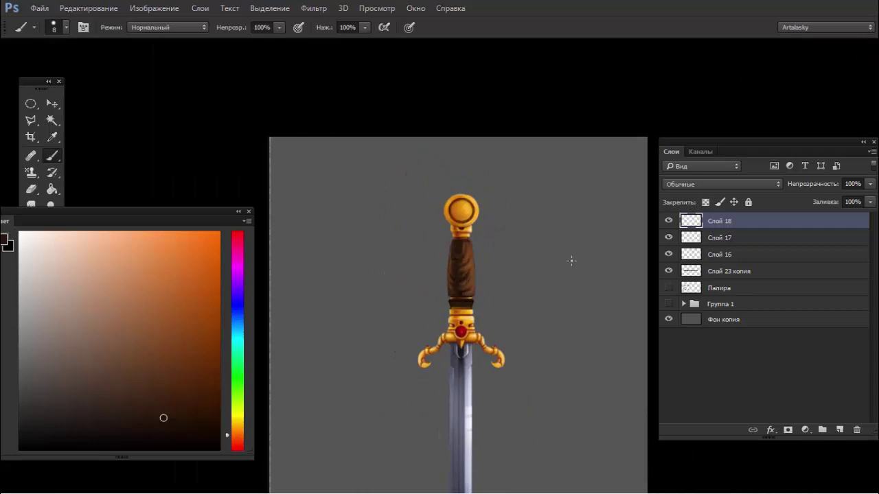
Step: Sample a darker brown and paint thin dark grain lines along the grip
{"action": "left_click", "coordinate": [668, 221]}
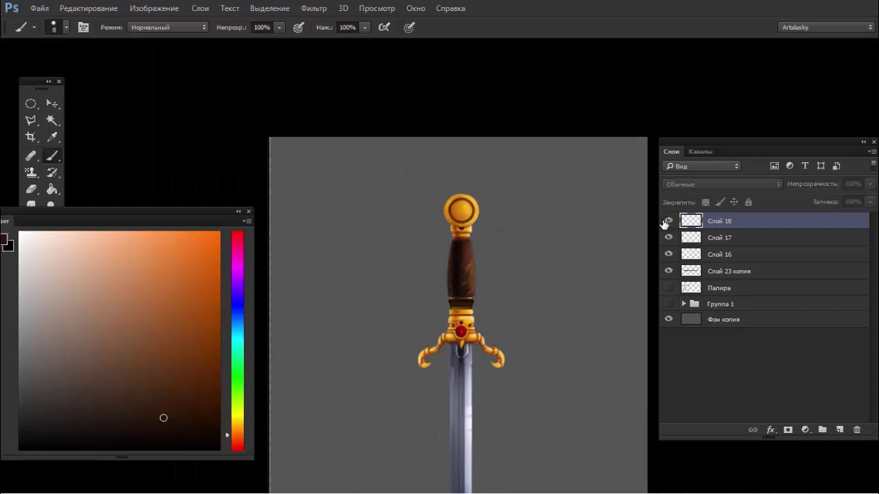
{"action": "left_click", "coordinate": [667, 221]}
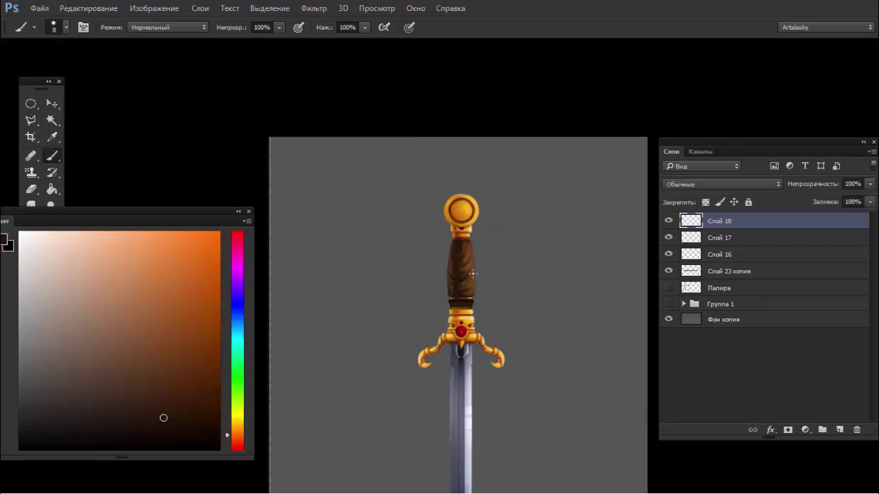
{"action": "key", "text": "ctrl+plus"}
{"action": "key", "text": "ctrl+plus"}
{"action": "key", "text": "ctrl+plus"}
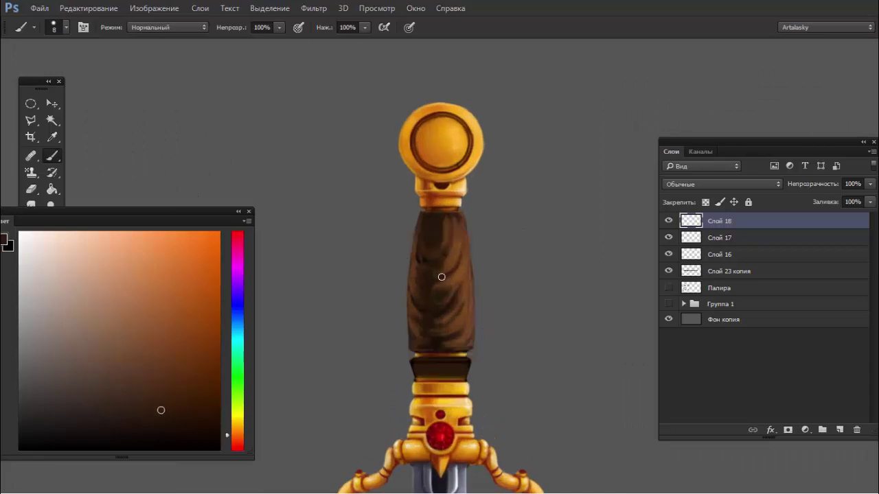
{"action": "left_click", "coordinate": [455, 280], "text": "alt"}
{"action": "left_click", "coordinate": [450, 304], "text": "alt"}
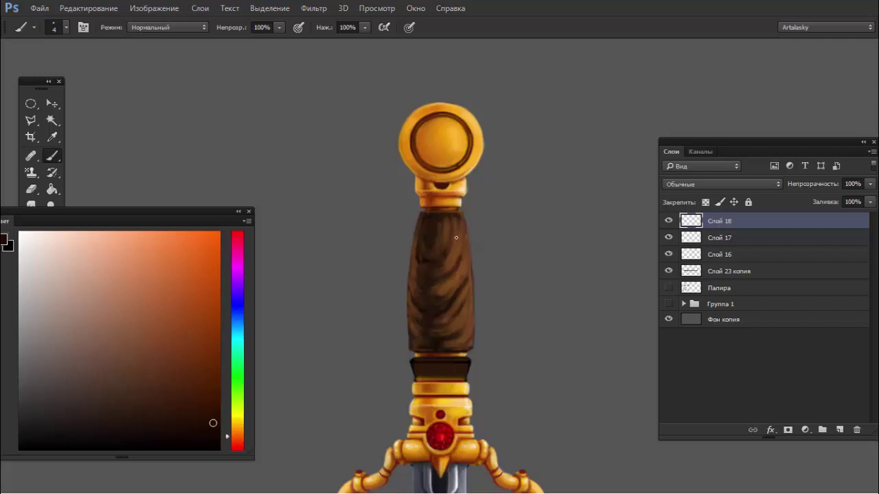
{"action": "left_click_drag", "start_coordinate": [467, 232], "coordinate": [459, 272]}
{"action": "left_click_drag", "start_coordinate": [473, 320], "coordinate": [464, 344]}
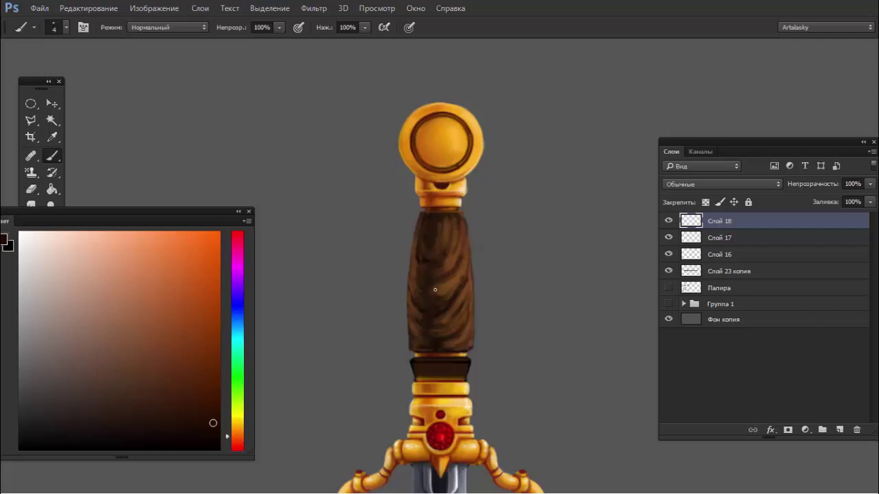
{"action": "left_click_drag", "start_coordinate": [468, 245], "coordinate": [459, 278]}
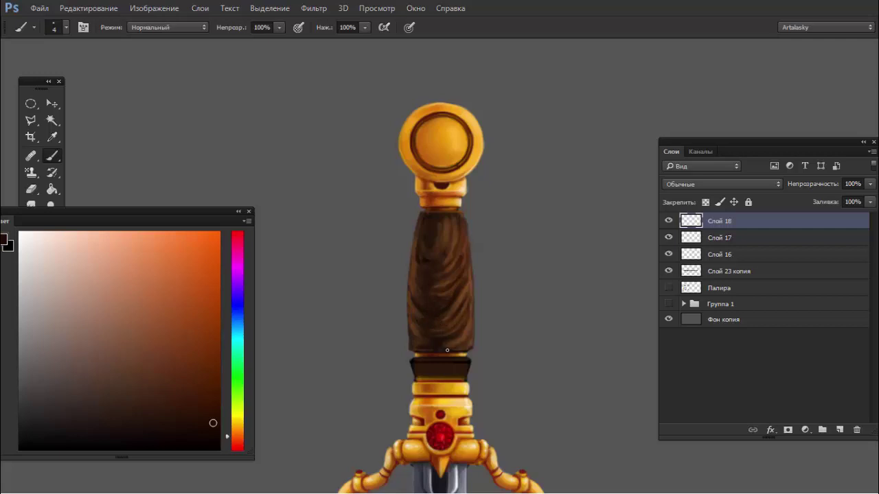
{"action": "left_click_drag", "start_coordinate": [469, 337], "coordinate": [459, 348]}
Step: Mix a darker, muted golden-brown colour in the colour picker
{"action": "left_click", "coordinate": [443, 294], "text": "alt"}
{"action": "left_click", "coordinate": [140, 357]}
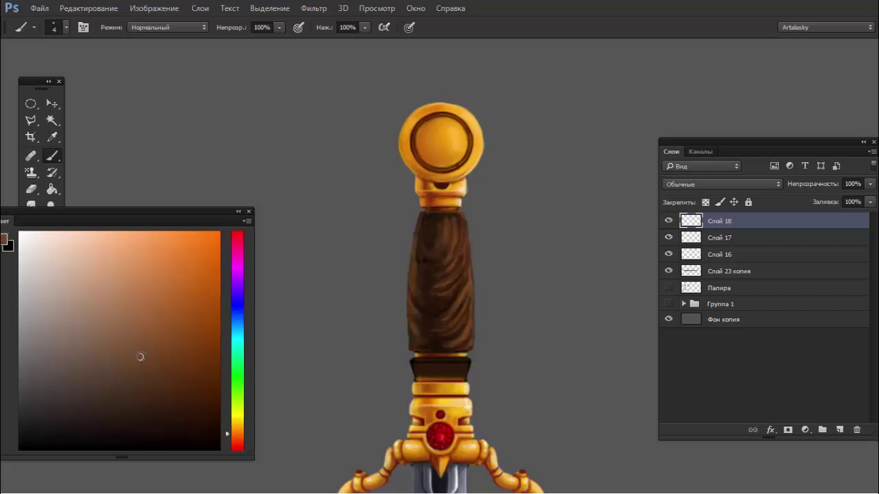
{"action": "left_click_drag", "start_coordinate": [239, 445], "coordinate": [232, 424]}
{"action": "left_click", "coordinate": [188, 354]}
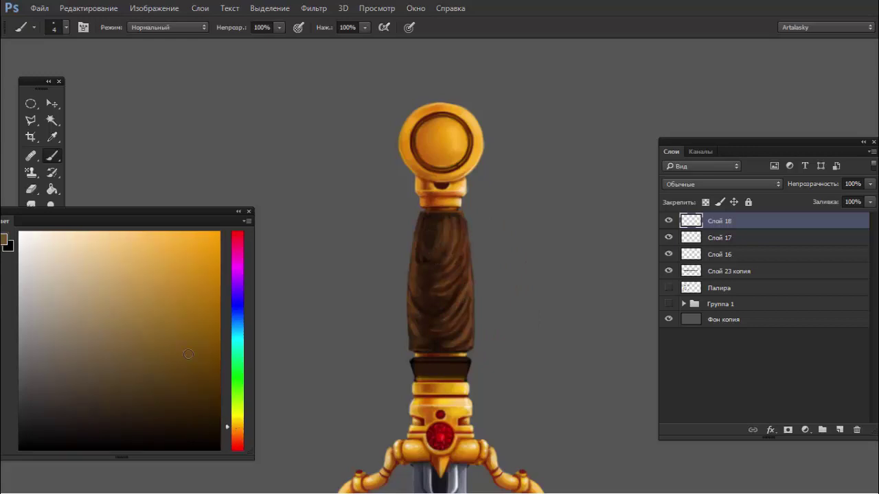
{"action": "mouse_move", "coordinate": [175, 375]}
{"action": "left_mouse_down"}
{"action": "mouse_move", "coordinate": [141, 378]}
{"action": "mouse_move", "coordinate": [162, 346]}
{"action": "left_mouse_up"}
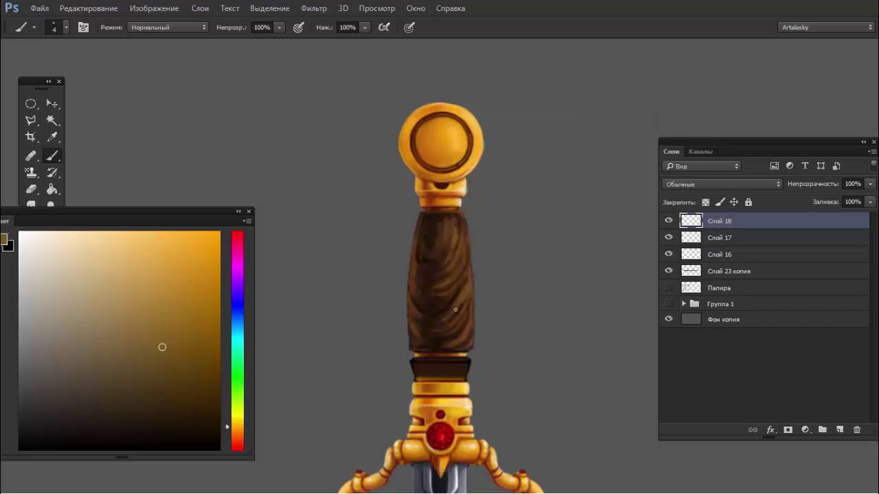
Step: Test Soft Light on Слой 18, revert to Normal, and lower its fill to about 74%
{"action": "left_click", "coordinate": [668, 221]}
{"action": "left_click", "coordinate": [668, 221]}
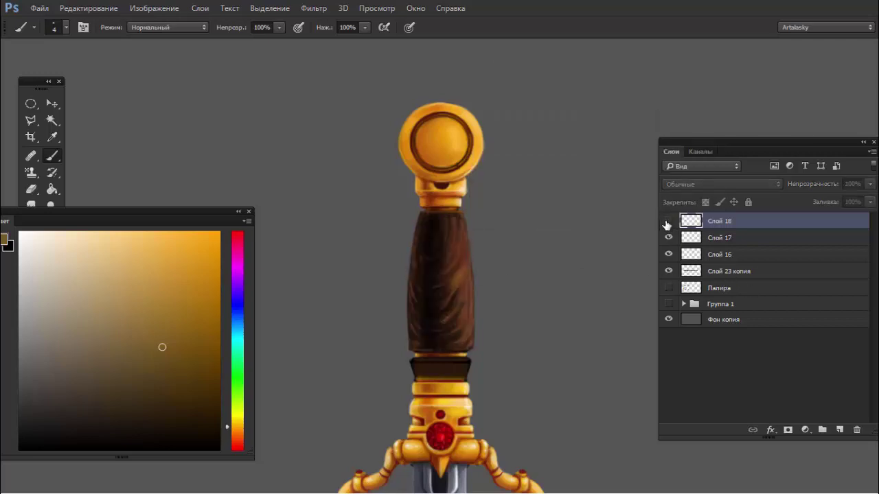
{"action": "left_click", "coordinate": [694, 184]}
{"action": "left_click", "coordinate": [693, 320]}
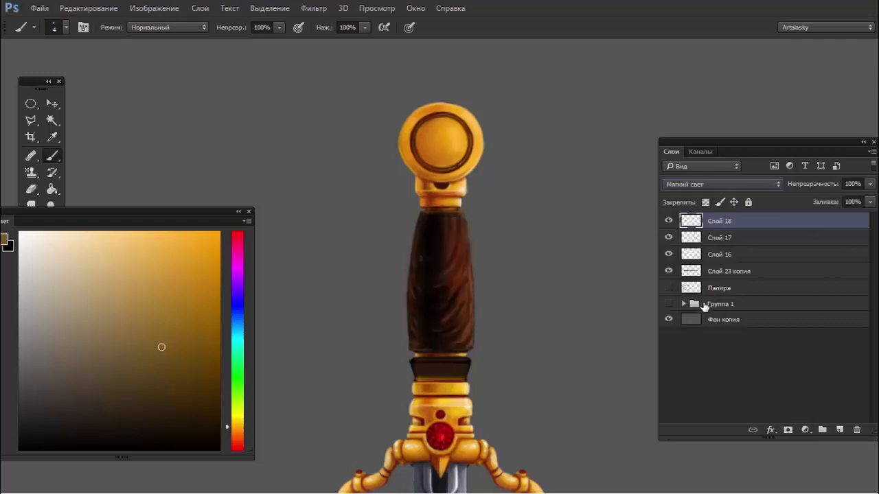
{"action": "left_click", "coordinate": [712, 186]}
{"action": "left_click_drag", "start_coordinate": [861, 219], "coordinate": [870, 219]}
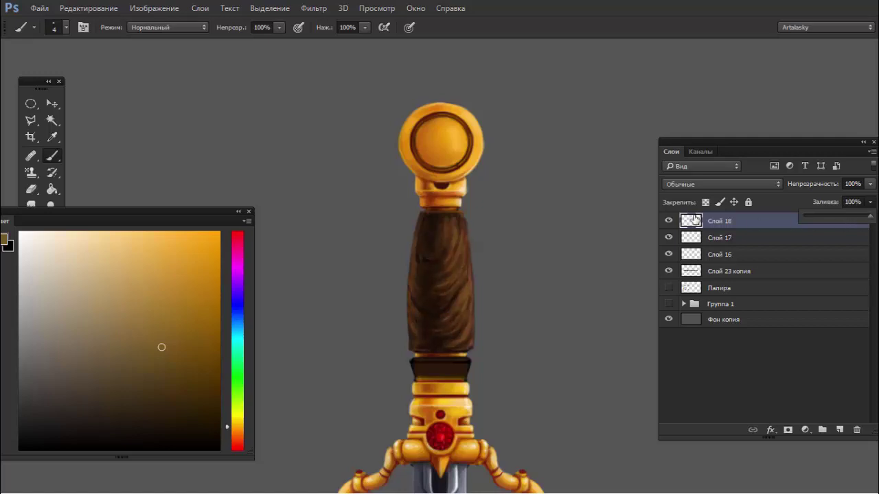
{"action": "left_click", "coordinate": [668, 221]}
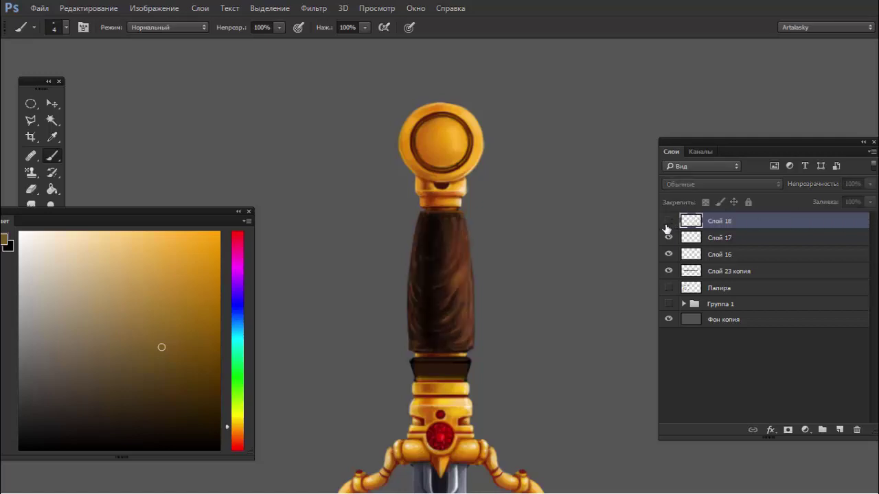
{"action": "left_click", "coordinate": [668, 221]}
Step: Add a new Multiply layer for grip shading and choose a brown shading colour
{"action": "left_click", "coordinate": [839, 431]}
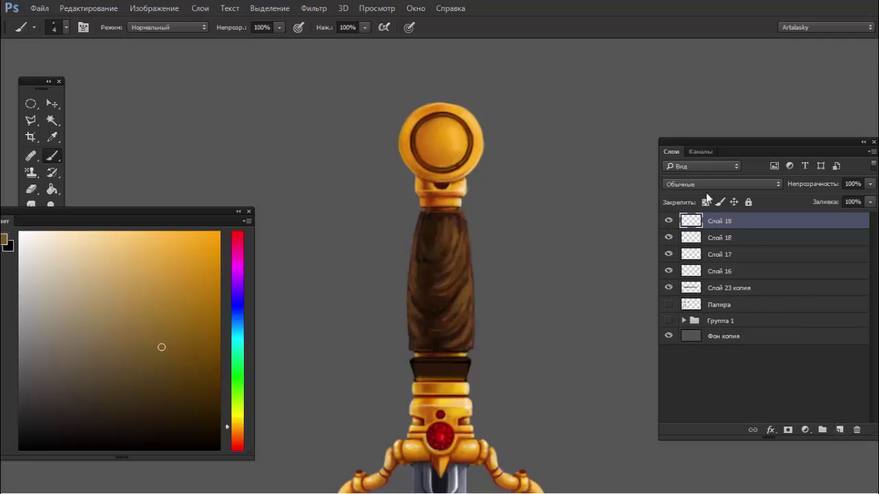
{"action": "left_click", "coordinate": [707, 184]}
{"action": "left_click", "coordinate": [686, 225]}
{"action": "left_click", "coordinate": [175, 403]}
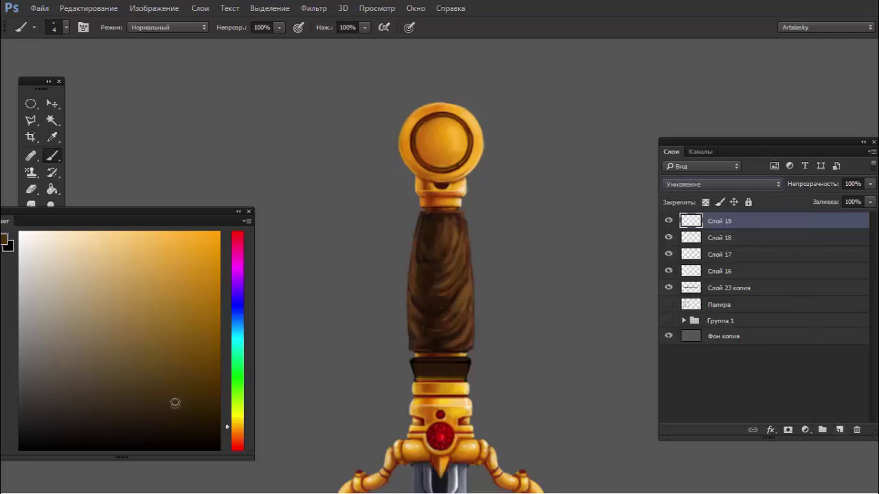
{"action": "left_click", "coordinate": [432, 323], "text": "alt"}
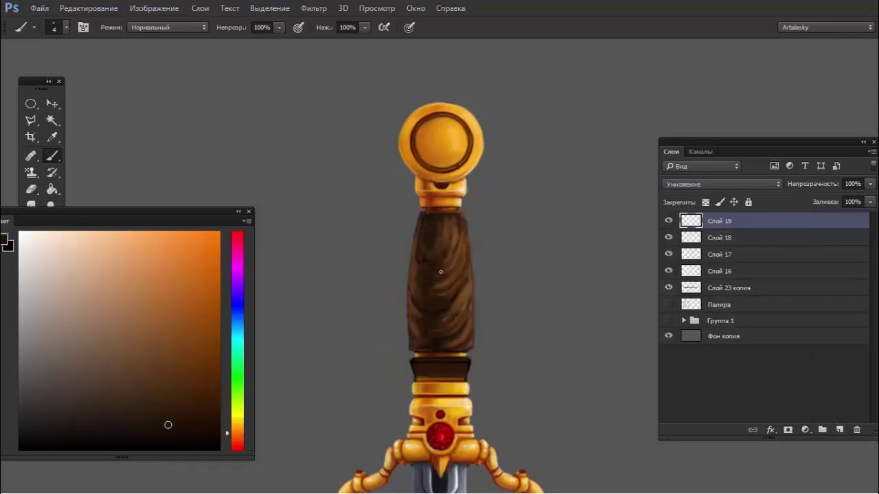
{"action": "left_click", "coordinate": [209, 379]}
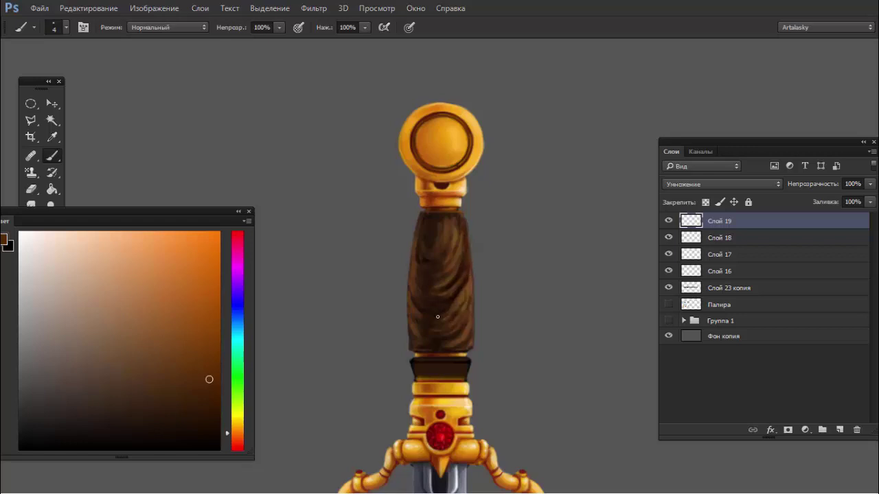
Step: Paint dark shadow streaks on the grip's lower end with a brush shrunk below 27 px
{"action": "right_click", "coordinate": [462, 276]}
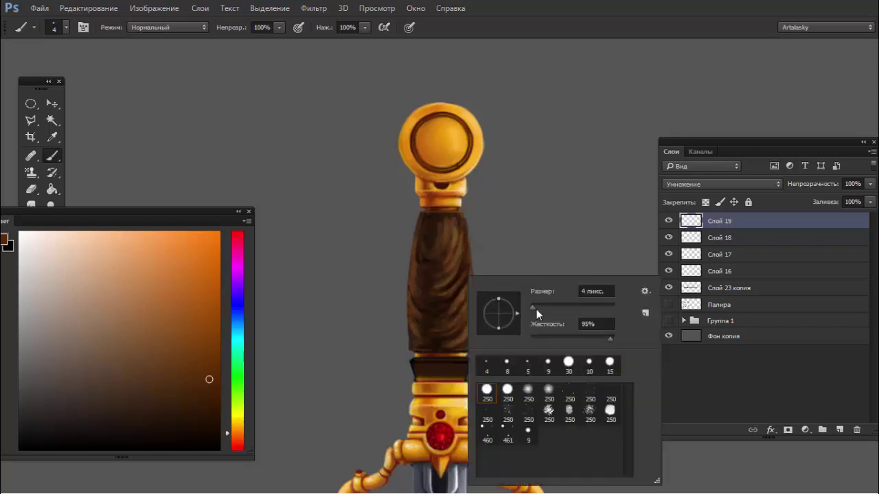
{"action": "type", "text": "27"}
{"action": "key", "text": "Return"}
{"action": "key", "text": "bracketleft"}
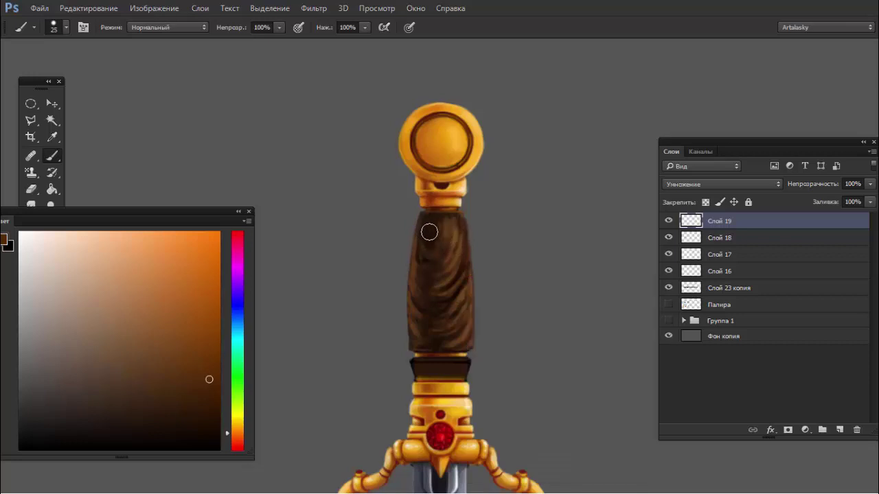
{"action": "key", "text": "bracketleft"}
{"action": "key", "text": "bracketleft"}
{"action": "key", "text": "bracketleft"}
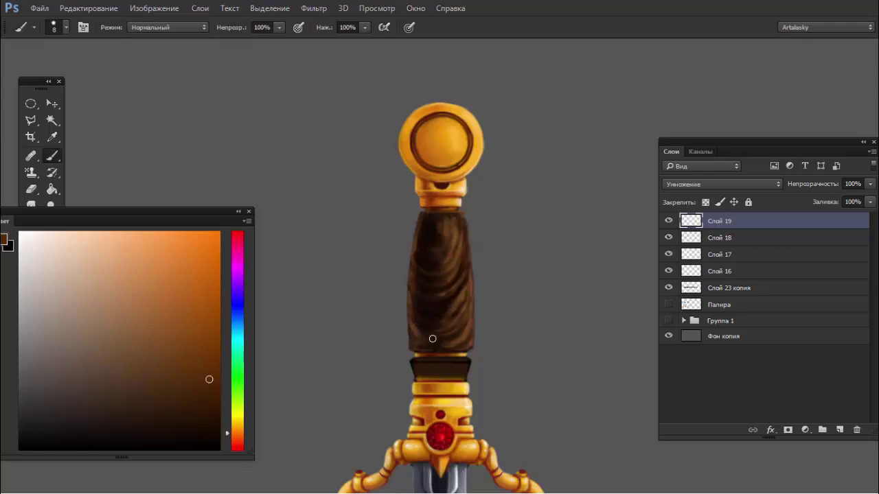
{"action": "left_click_drag", "start_coordinate": [433, 338], "coordinate": [438, 343]}
{"action": "mouse_move", "coordinate": [455, 236]}
{"action": "left_mouse_down"}
{"action": "mouse_move", "coordinate": [426, 274]}
{"action": "mouse_move", "coordinate": [435, 269]}
{"action": "left_mouse_up"}
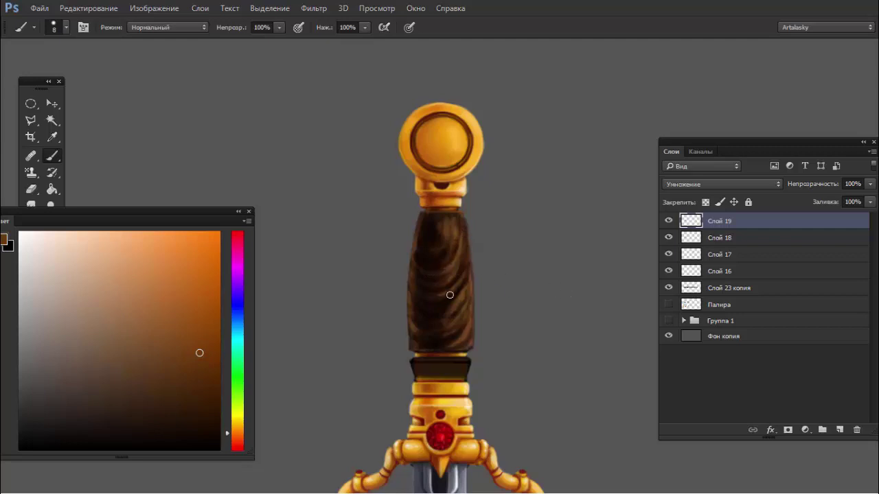
Step: Make the brush larger and softer, then add another empty layer on top
{"action": "right_click", "coordinate": [453, 278]}
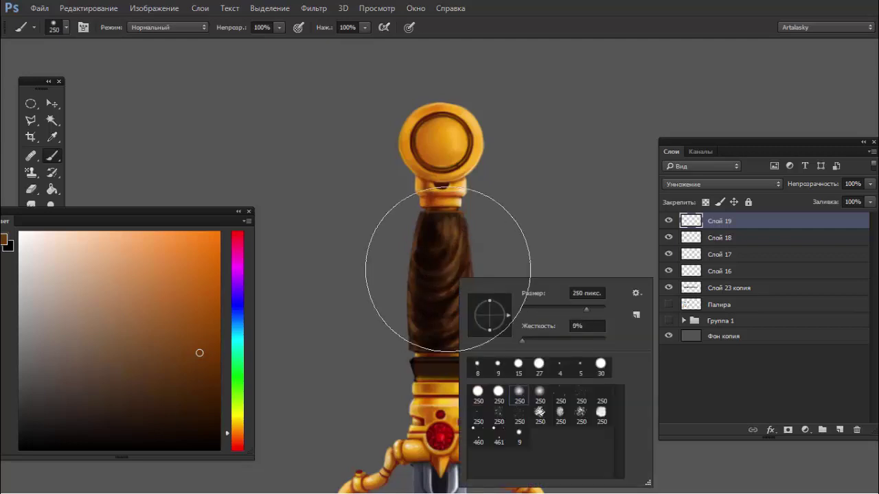
{"action": "left_click_drag", "start_coordinate": [523, 309], "coordinate": [544, 308]}
{"action": "key", "text": "Return"}
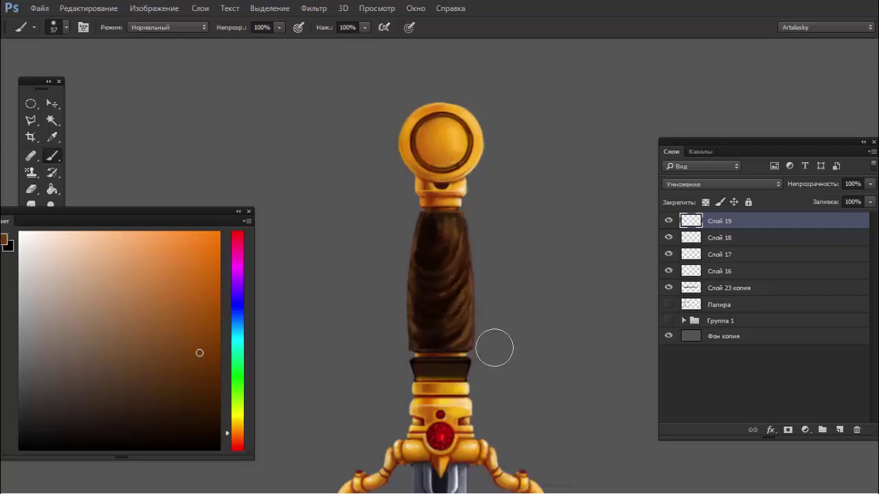
{"action": "left_click", "coordinate": [837, 430]}
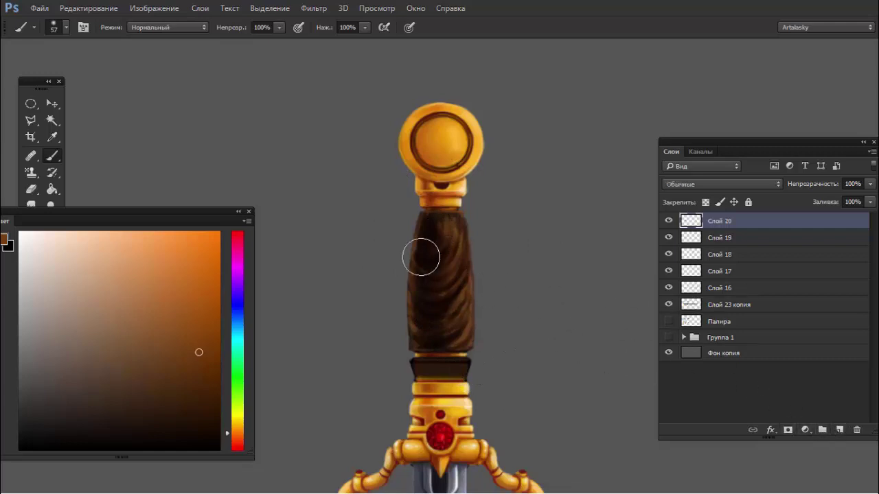
Step: Paint wood-grain strokes along the grip with a 9 px brush
{"action": "right_click", "coordinate": [443, 245]}
{"action": "left_click", "coordinate": [519, 404]}
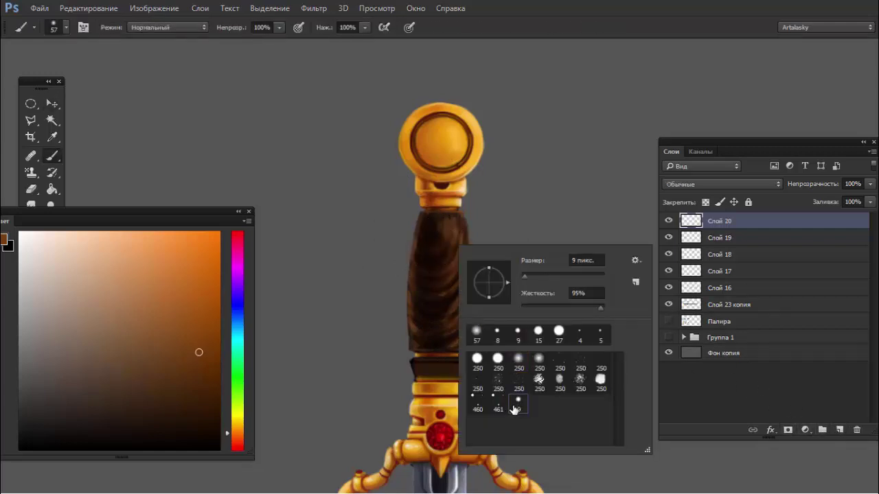
{"action": "key", "text": "Return"}
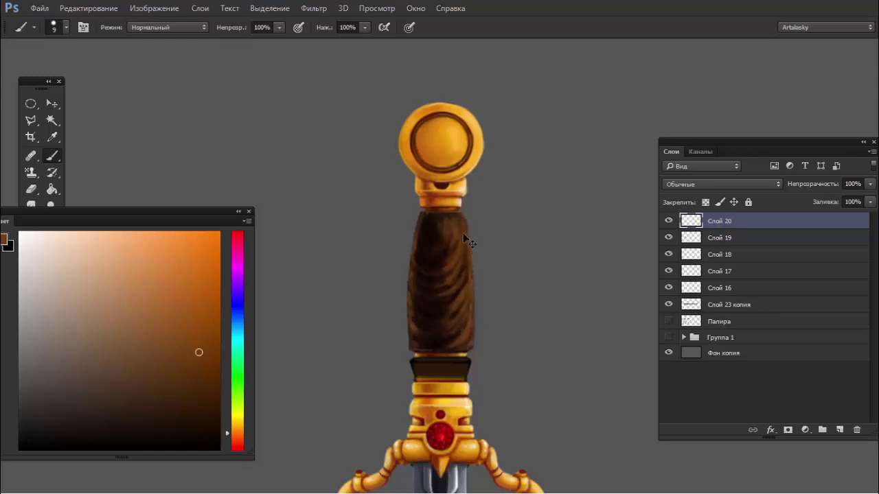
{"action": "left_click_drag", "start_coordinate": [443, 302], "coordinate": [461, 234]}
Step: Set Слой 20 to Linear Dodge (Add) and undo a stray soft glow beside the grip
{"action": "left_click", "coordinate": [725, 183]}
{"action": "left_click", "coordinate": [707, 287]}
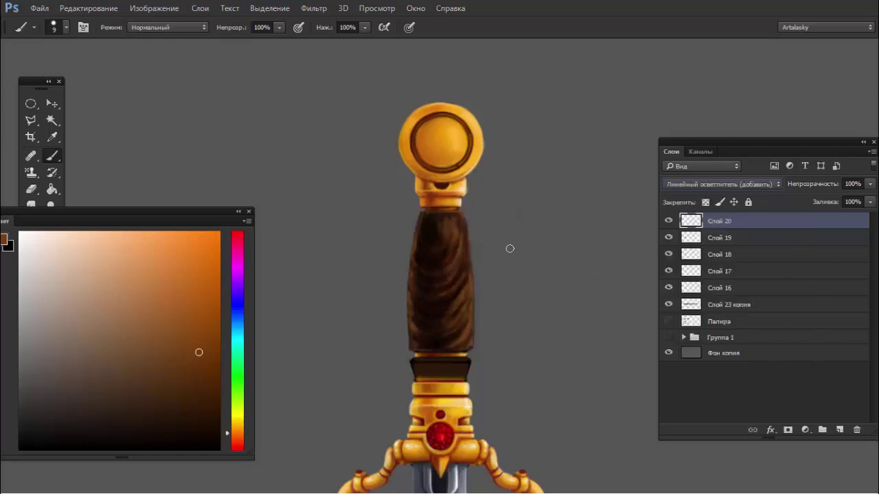
{"action": "right_click", "coordinate": [510, 248]}
{"action": "left_click", "coordinate": [583, 385]}
{"action": "key", "text": "Return"}
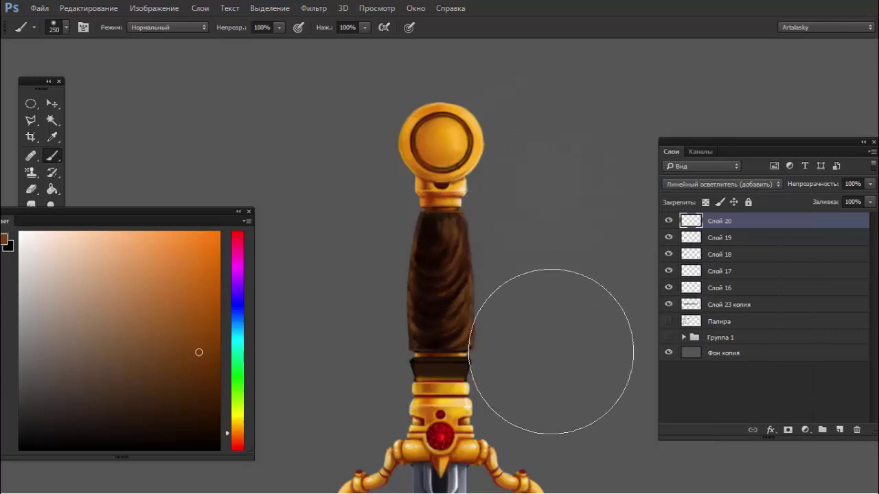
{"action": "left_click_drag", "start_coordinate": [550, 351], "coordinate": [542, 199]}
{"action": "key", "text": "ctrl+z"}
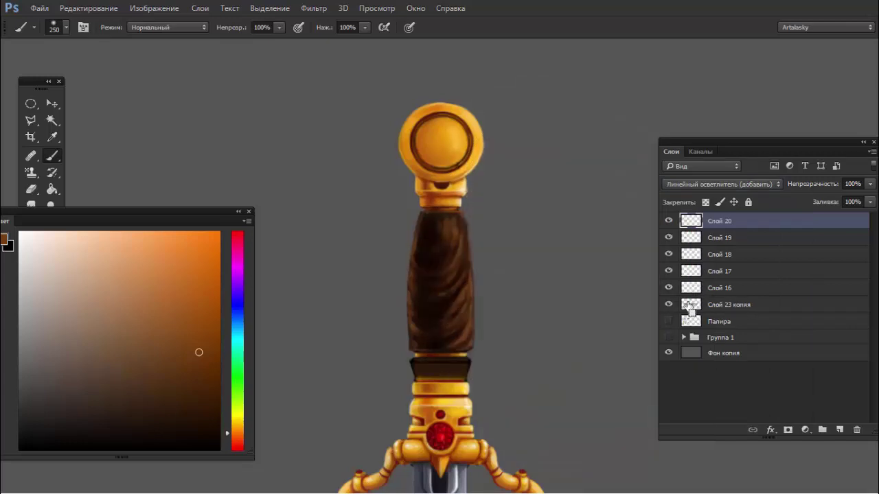
Step: Load the sword's outline selection and brighten the grip's right edge with a 44 px orange-brown brush
{"action": "left_click", "coordinate": [690, 305], "text": "ctrl"}
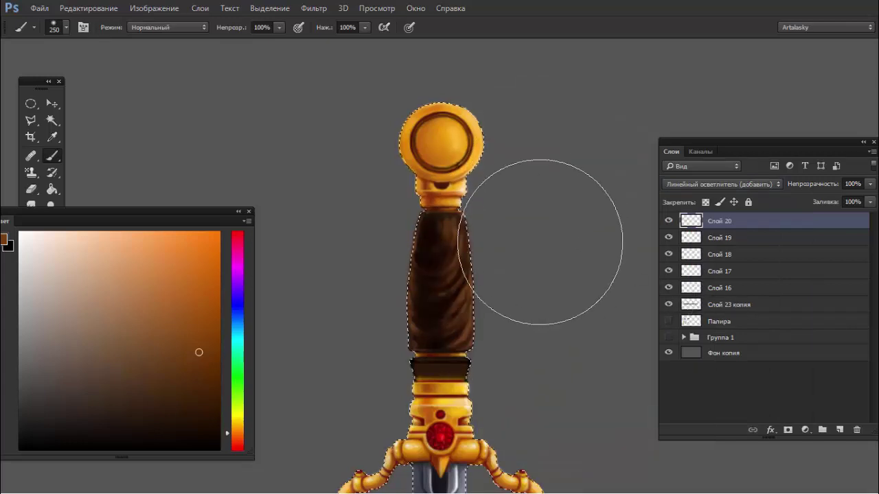
{"action": "right_click", "coordinate": [593, 232]}
{"action": "type", "text": "44 пикс."}
{"action": "key", "text": "Return"}
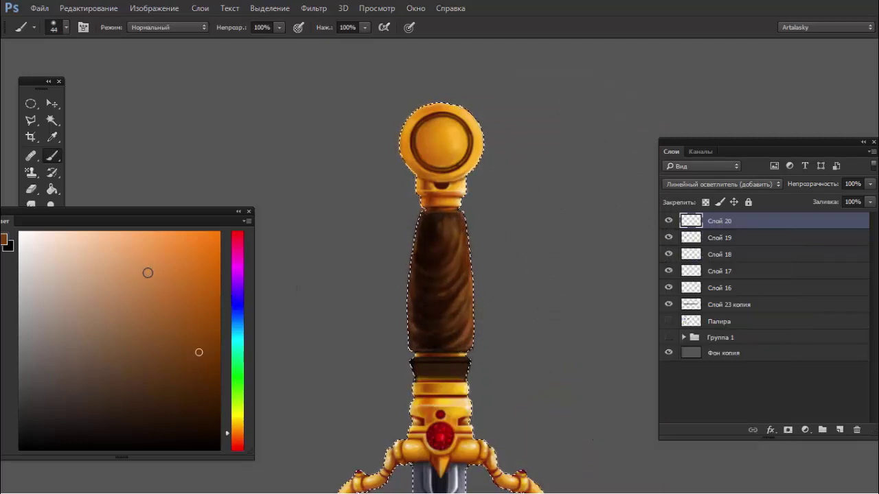
{"action": "left_click", "coordinate": [131, 314]}
{"action": "mouse_move", "coordinate": [469, 208]}
{"action": "left_mouse_down"}
{"action": "mouse_move", "coordinate": [467, 374]}
{"action": "mouse_move", "coordinate": [455, 280]}
{"action": "left_mouse_up"}
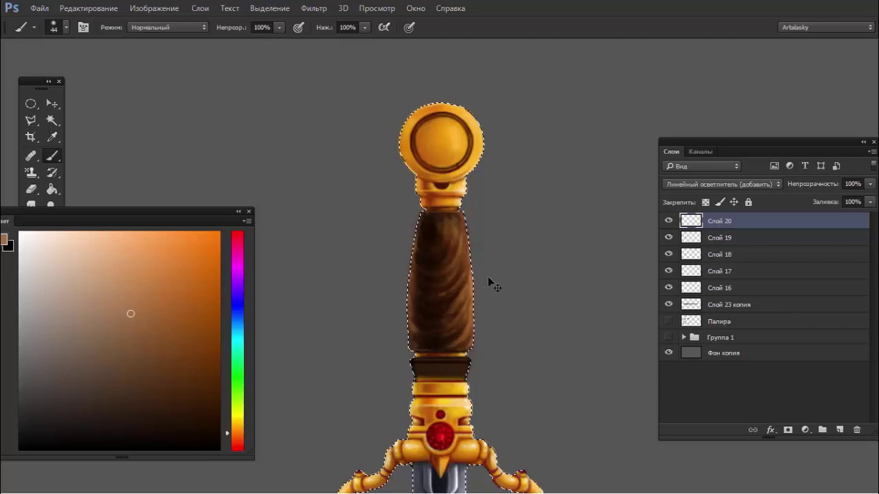
Step: Desaturate Слой 20 to -71 saturation with Hue/Saturation
{"action": "key", "text": "alt"}
{"action": "key", "text": "ctrl+u"}
{"action": "left_click_drag", "start_coordinate": [329, 178], "coordinate": [695, 131]}
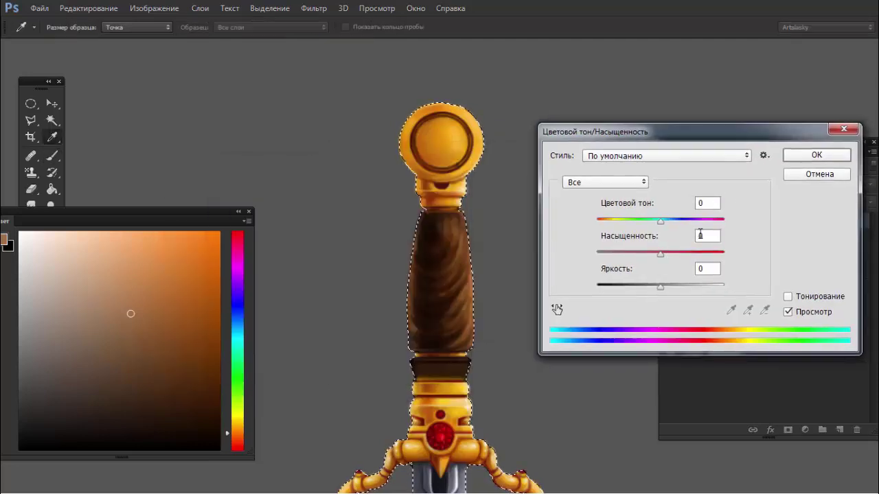
{"action": "left_click_drag", "start_coordinate": [660, 252], "coordinate": [631, 252]}
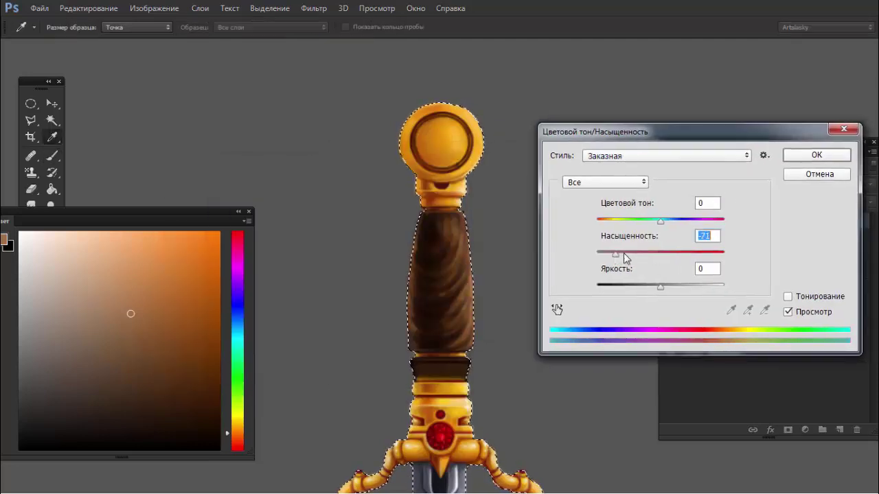
{"action": "left_click", "coordinate": [817, 155]}
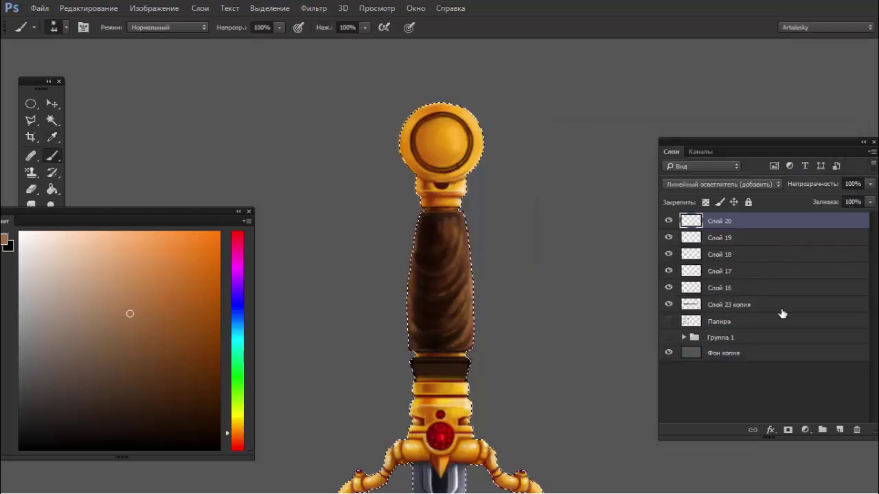
Step: Switch to Слой 18, discard a trial shading stroke, and pick a darker brown
{"action": "left_click", "coordinate": [721, 254]}
{"action": "left_click_drag", "start_coordinate": [444, 220], "coordinate": [471, 373]}
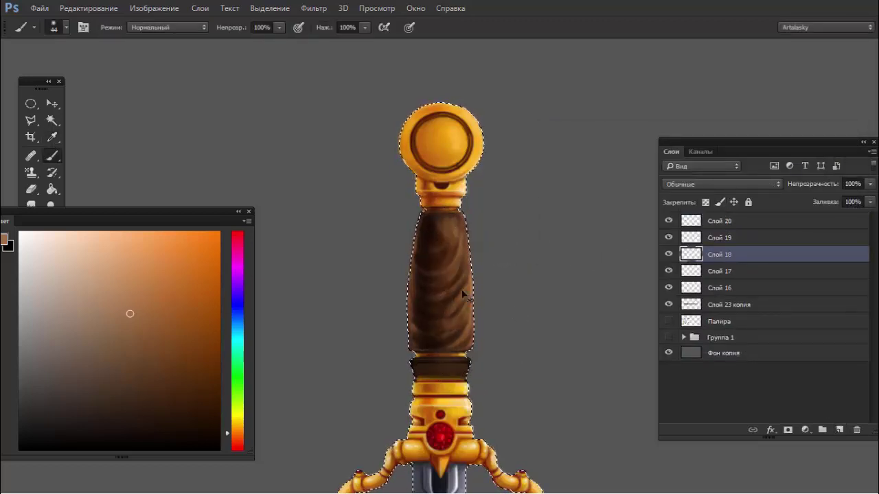
{"action": "key", "text": "ctrl+z"}
{"action": "left_click", "coordinate": [435, 272], "text": "alt"}
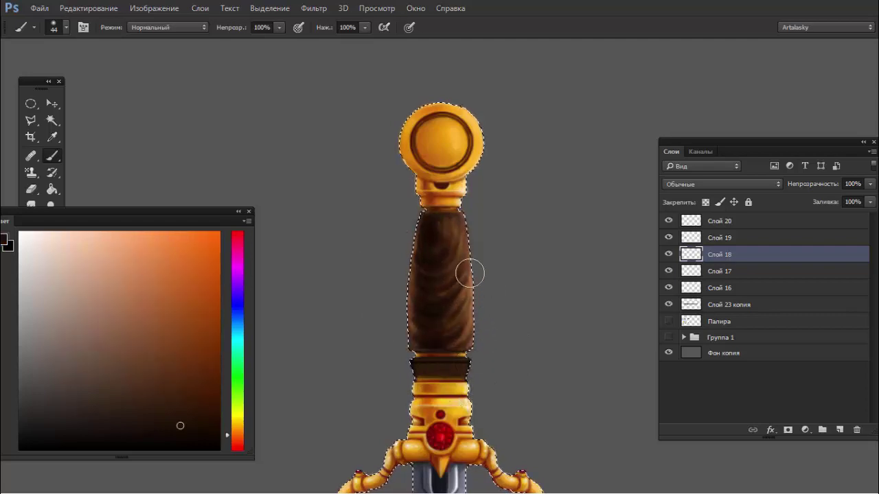
Step: Darken the grip's edges with deep brown, undoing over-dark strokes on the Multiply layer Слой 19
{"action": "left_click_drag", "start_coordinate": [478, 376], "coordinate": [408, 361]}
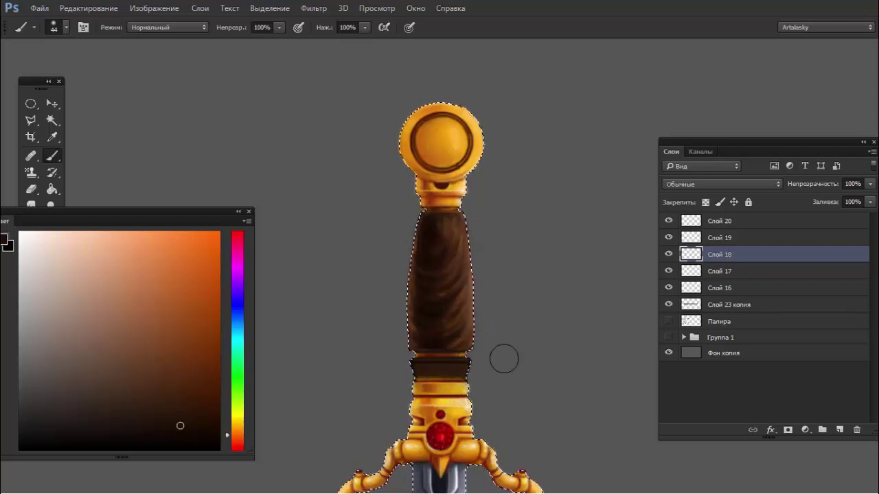
{"action": "left_click_drag", "start_coordinate": [190, 376], "coordinate": [208, 390]}
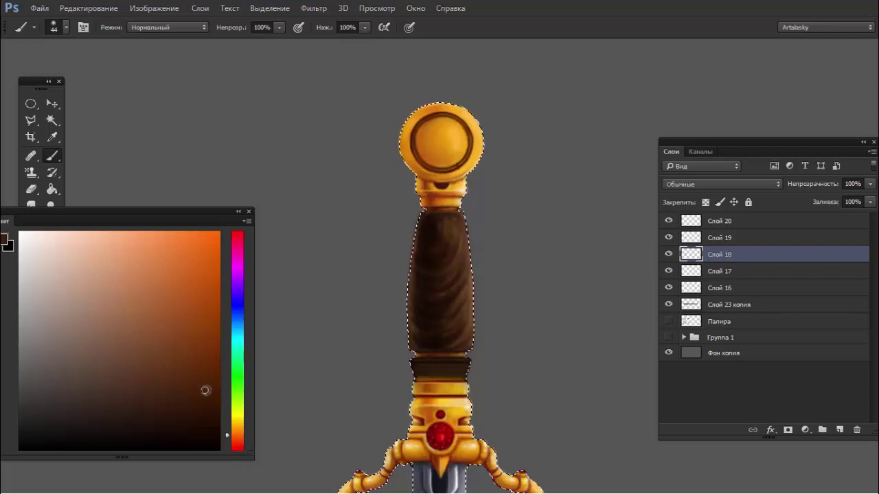
{"action": "left_click", "coordinate": [754, 227]}
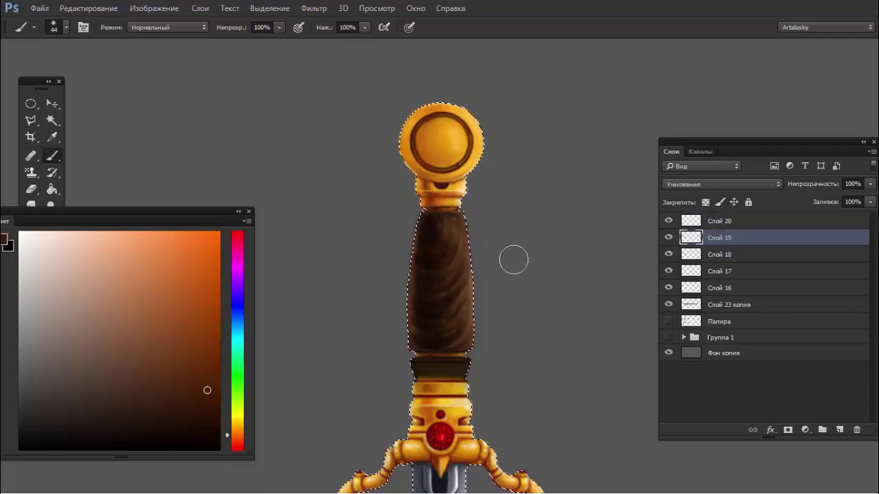
{"action": "left_click_drag", "start_coordinate": [447, 221], "coordinate": [437, 334]}
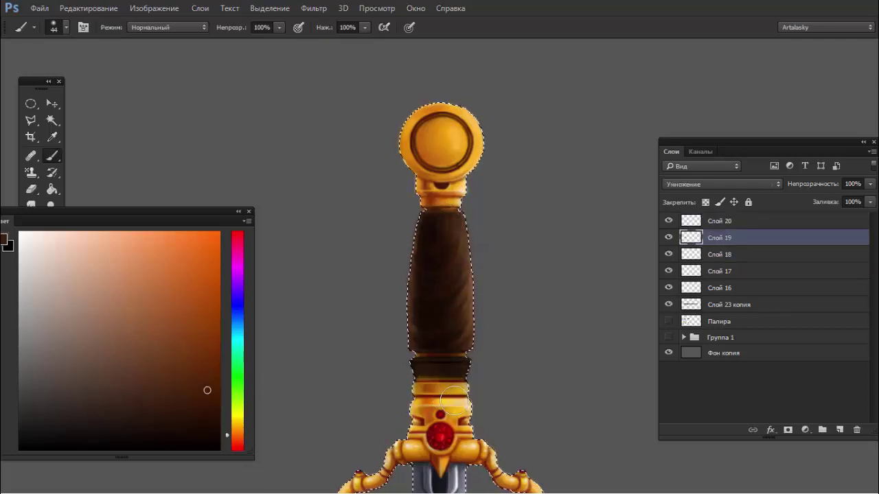
{"action": "key", "text": "ctrl+z"}
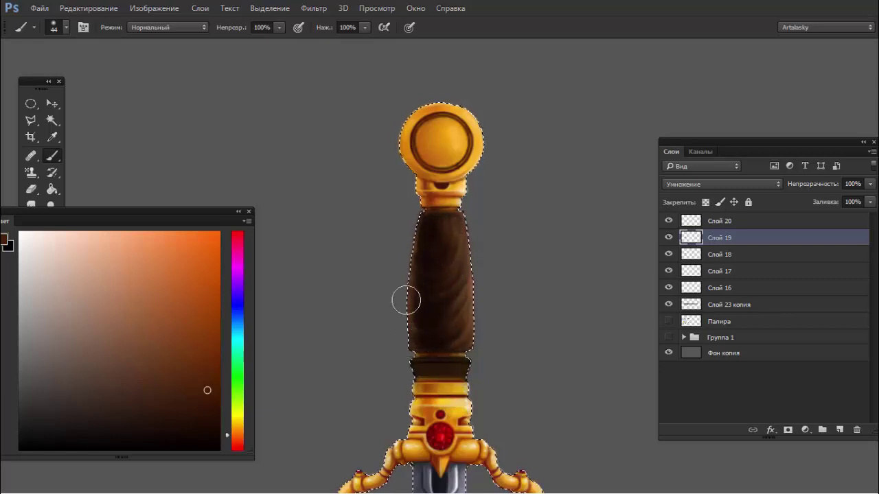
{"action": "key", "text": "ctrl+z"}
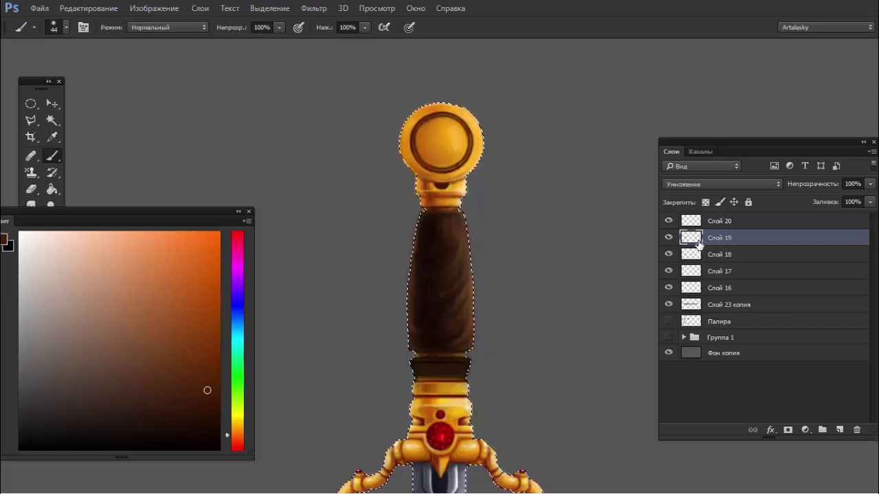
Step: Repaint light grain highlights on the upper grip and right side on Слой 20
{"action": "left_click", "coordinate": [717, 221]}
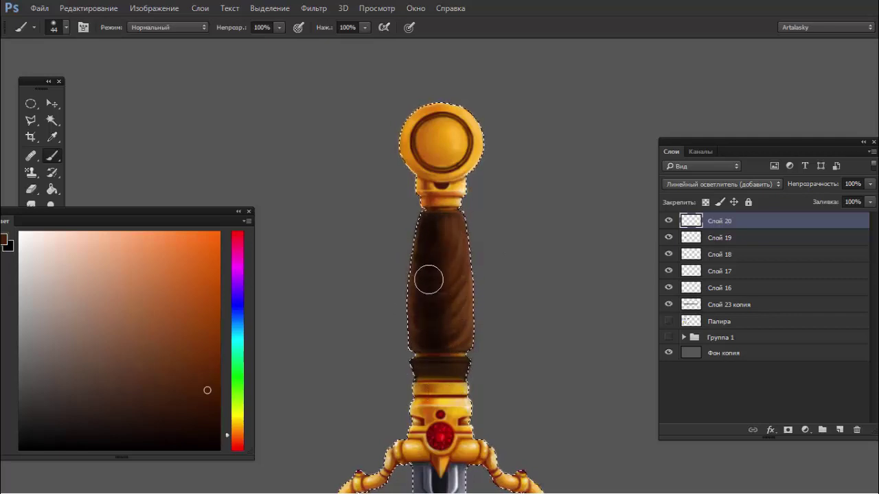
{"action": "left_click_drag", "start_coordinate": [429, 279], "coordinate": [449, 236]}
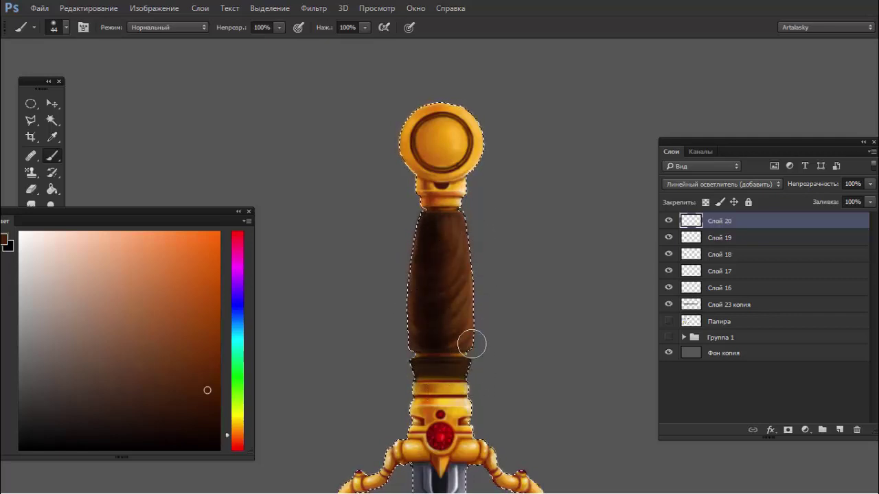
{"action": "mouse_move", "coordinate": [471, 344]}
{"action": "left_mouse_down"}
{"action": "mouse_move", "coordinate": [459, 210]}
{"action": "mouse_move", "coordinate": [453, 357]}
{"action": "mouse_move", "coordinate": [460, 210]}
{"action": "mouse_move", "coordinate": [466, 324]}
{"action": "left_mouse_up"}
Step: Compare the grip by toggling visibility of Слой 17, 19 and 20
{"action": "key", "text": "ctrl+minus"}
{"action": "key", "text": "ctrl+minus"}
{"action": "left_click", "coordinate": [669, 220]}
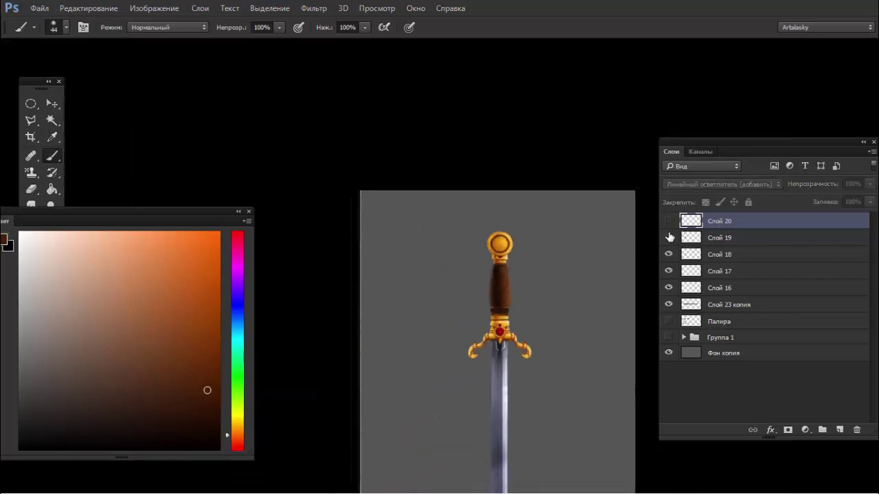
{"action": "left_click", "coordinate": [669, 236]}
{"action": "left_click", "coordinate": [669, 221]}
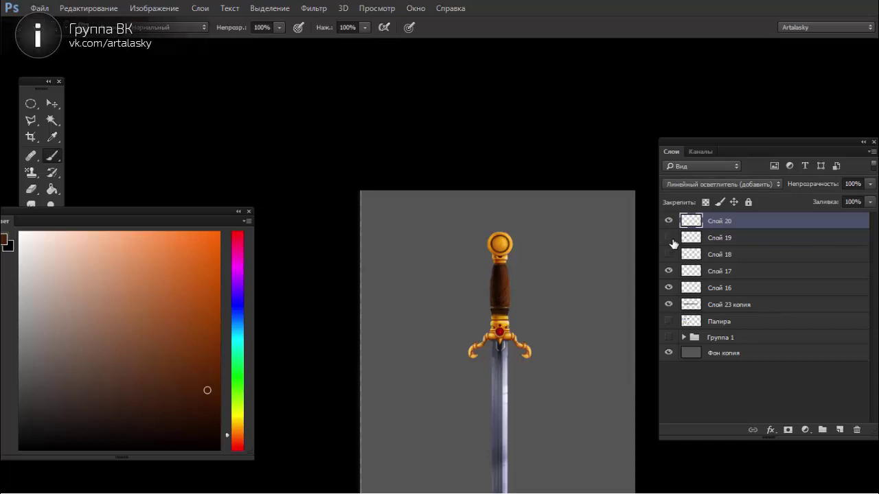
{"action": "scroll", "coordinate": [597, 251], "scroll_direction": "up", "scroll_amount": 2}
{"action": "left_click", "coordinate": [668, 237]}
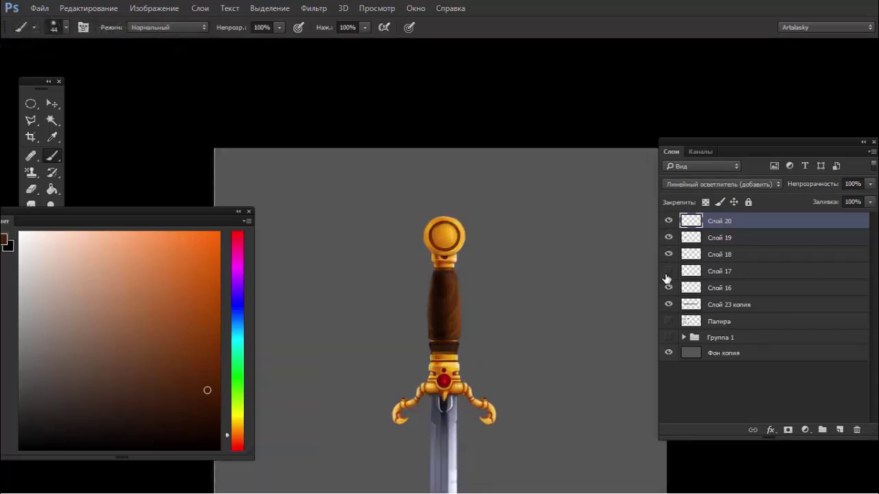
{"action": "left_click", "coordinate": [667, 272]}
{"action": "left_click", "coordinate": [668, 221]}
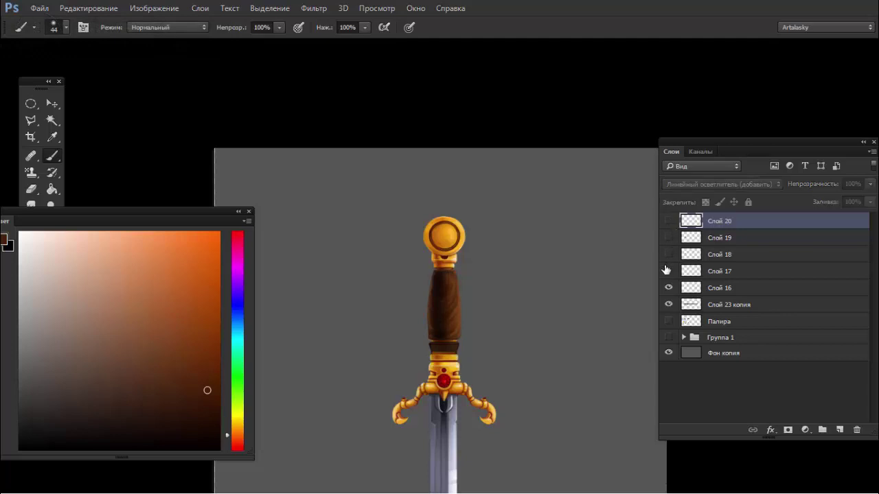
{"action": "left_click", "coordinate": [668, 271]}
{"action": "left_click", "coordinate": [668, 221]}
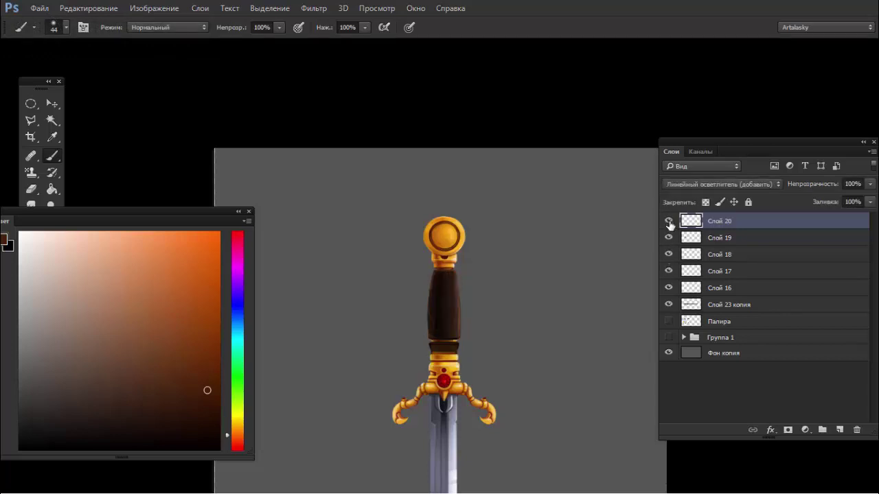
Step: Try merging Слой 17–20, undo the merge, and recheck layer visibility
{"action": "left_click", "coordinate": [696, 270], "text": "shift"}
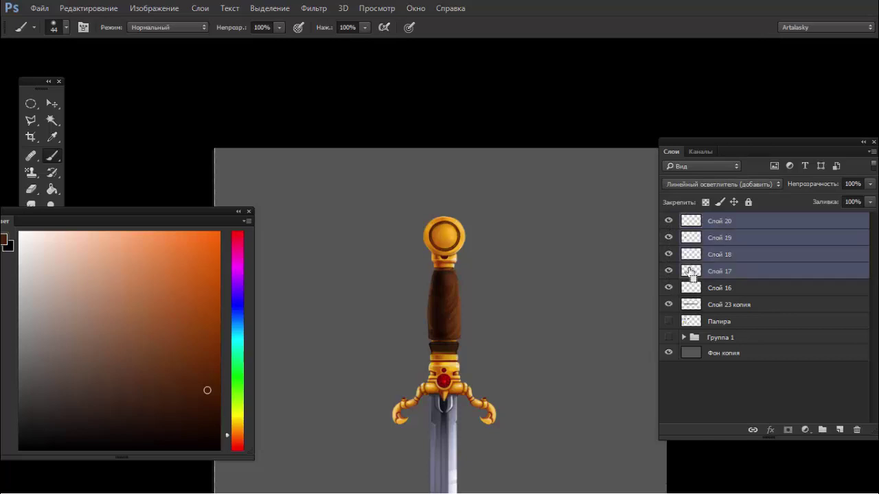
{"action": "key", "text": "ctrl+e"}
{"action": "key", "text": "ctrl+z"}
{"action": "scroll", "coordinate": [457, 320], "scroll_direction": "up", "scroll_amount": 2}
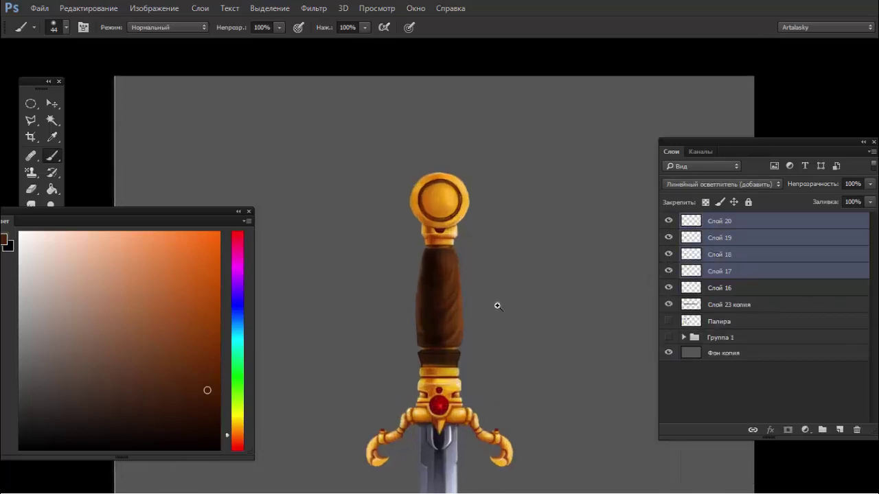
{"action": "left_click", "coordinate": [668, 221]}
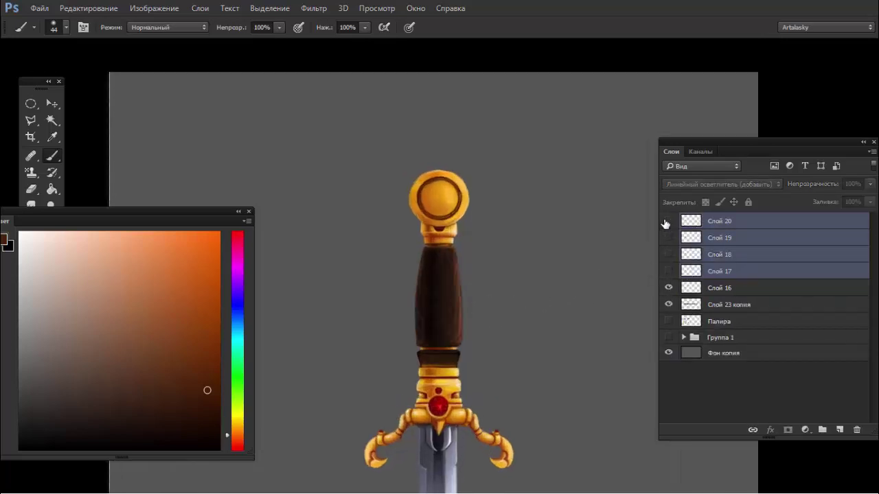
{"action": "left_click", "coordinate": [670, 222]}
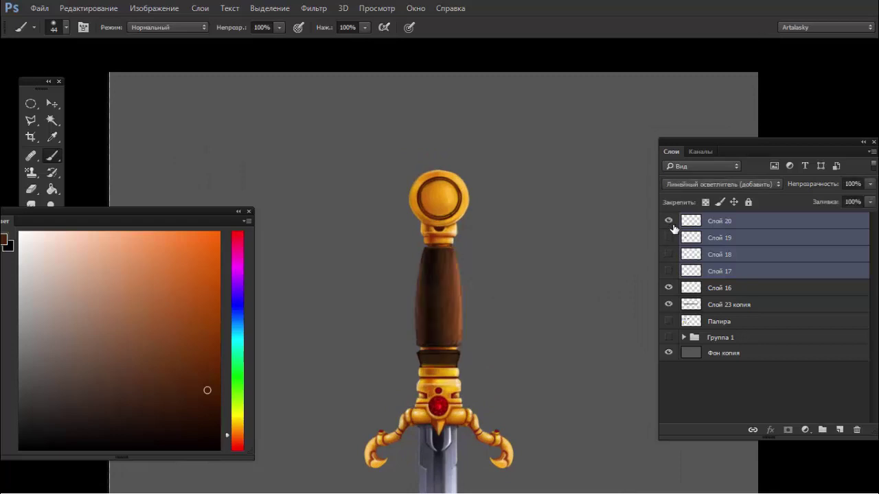
{"action": "left_click", "coordinate": [670, 238]}
Step: Lower the fill of the Multiply layer Слой 19 to 71%
{"action": "left_click", "coordinate": [698, 240]}
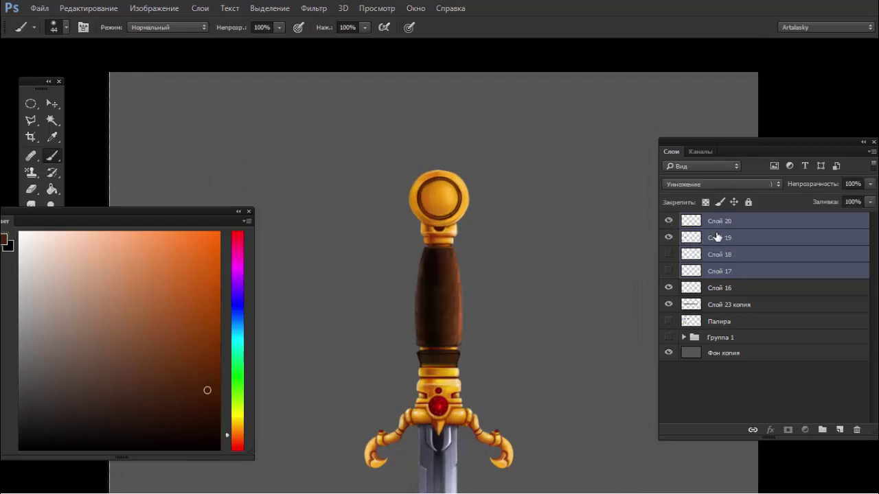
{"action": "left_click", "coordinate": [870, 201]}
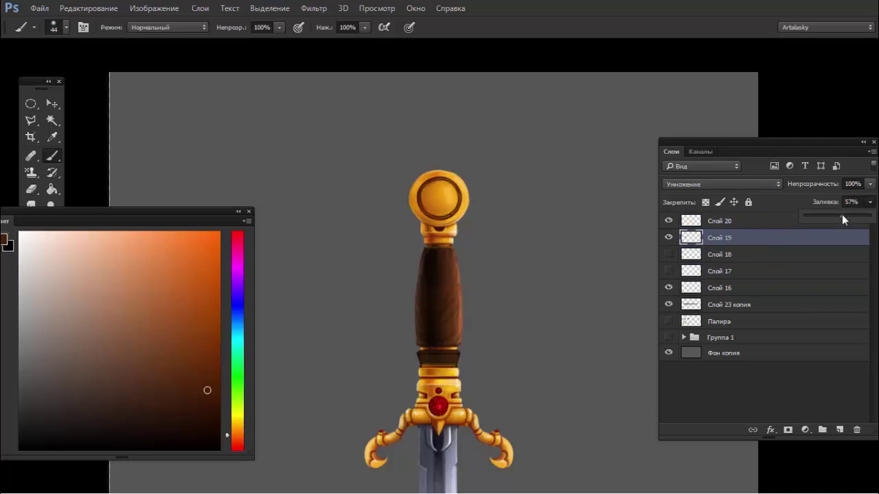
{"action": "left_click_drag", "start_coordinate": [841, 214], "coordinate": [872, 215]}
{"action": "left_click", "coordinate": [668, 222]}
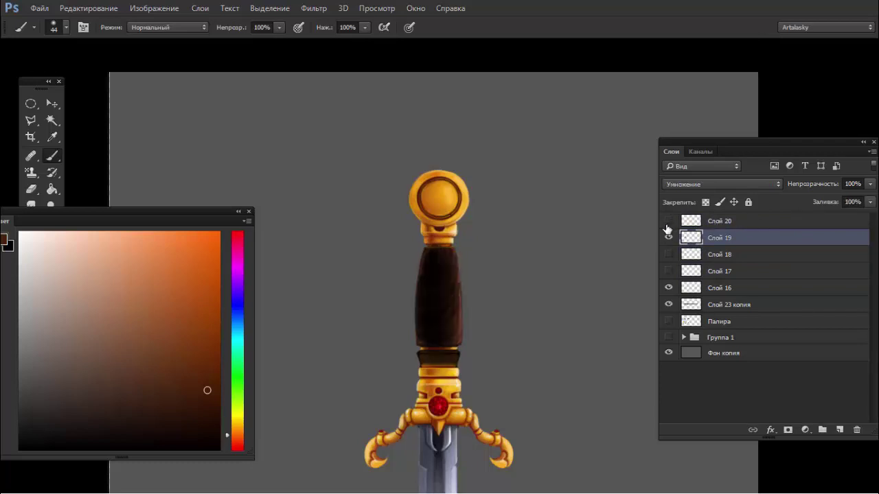
{"action": "left_click", "coordinate": [668, 236]}
{"action": "scroll", "coordinate": [528, 281], "scroll_direction": "down", "scroll_amount": 3}
{"action": "scroll", "coordinate": [457, 288], "scroll_direction": "up", "scroll_amount": 1}
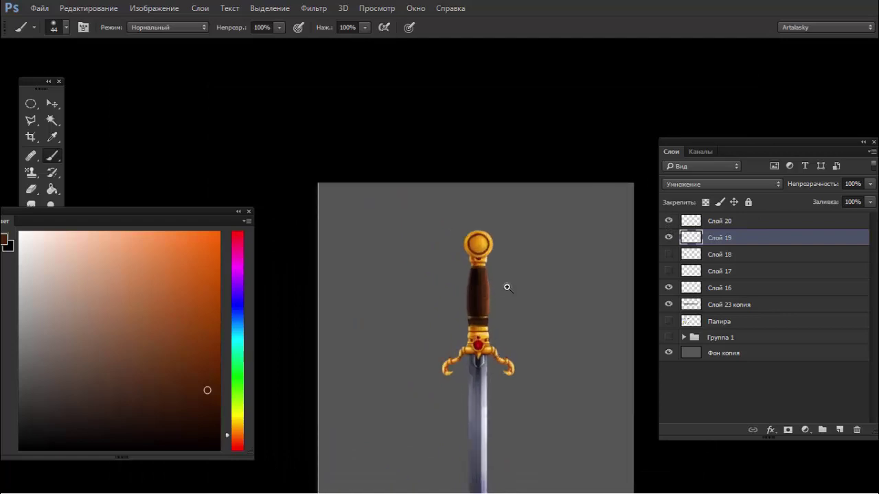
{"action": "scroll", "coordinate": [506, 287], "scroll_direction": "up", "scroll_amount": 3}
{"action": "left_click", "coordinate": [870, 202]}
{"action": "left_click_drag", "start_coordinate": [871, 215], "coordinate": [851, 214]}
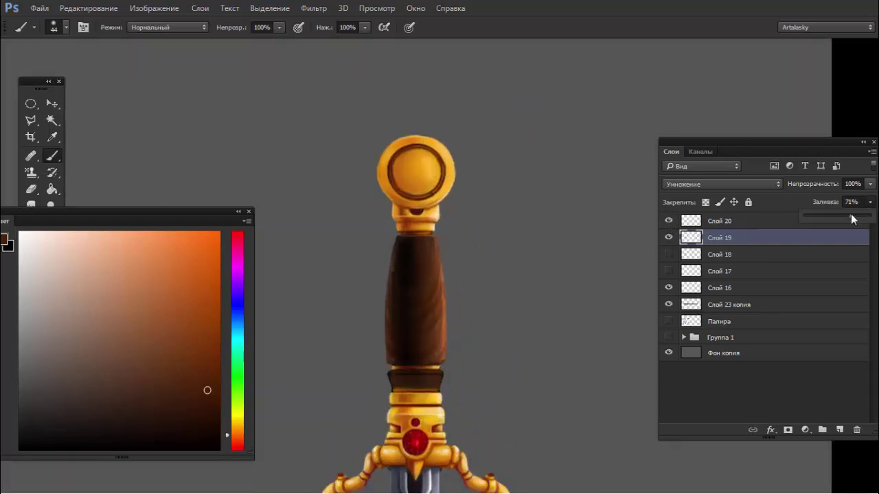
Step: Lower Слой 20's fill to 86% and toggle the lower grip layers' visibility
{"action": "left_click", "coordinate": [786, 222]}
{"action": "left_click", "coordinate": [869, 202]}
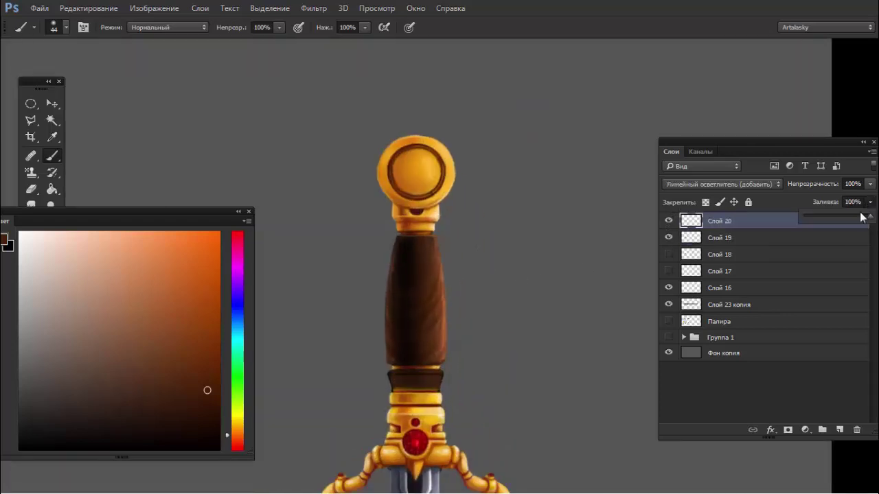
{"action": "left_click_drag", "start_coordinate": [841, 217], "coordinate": [846, 216]}
{"action": "left_click_drag", "start_coordinate": [869, 216], "coordinate": [865, 218]}
{"action": "left_click", "coordinate": [699, 305], "text": "shift"}
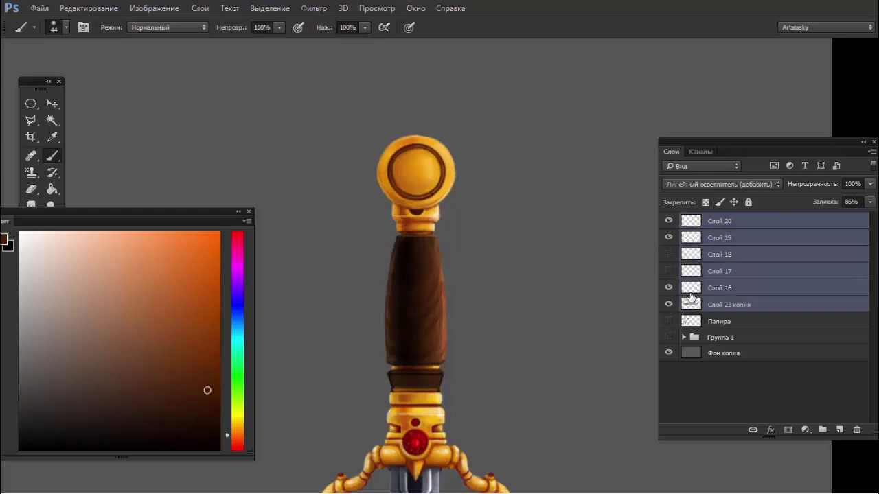
{"action": "left_click", "coordinate": [669, 288]}
{"action": "left_click_drag", "start_coordinate": [669, 237], "coordinate": [667, 221]}
Step: Delete the Слой 20 dodge highlight layer from the grip
{"action": "left_click", "coordinate": [693, 226]}
{"action": "key", "text": "ctrl+z"}
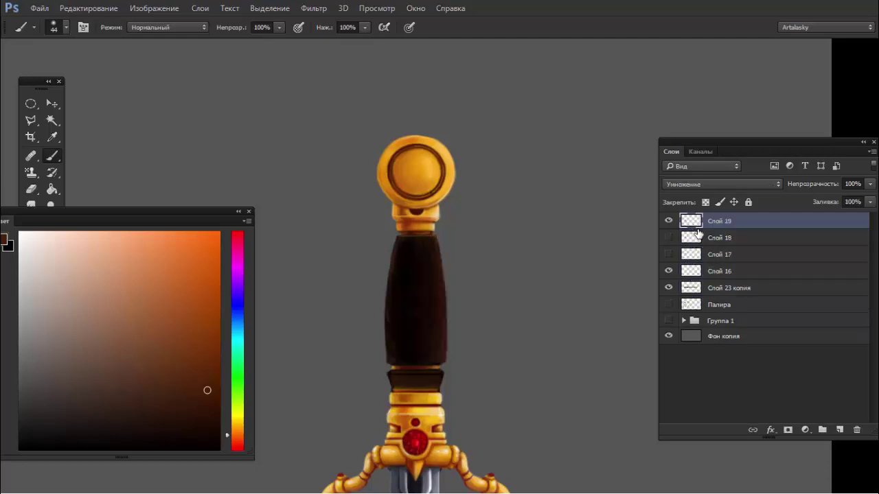
{"action": "key", "text": "ctrl+z"}
{"action": "key", "text": "Delete"}
Step: Zoom in on the grip, pick a slightly different dark brown, and add a layer above Слой 19
{"action": "left_click", "coordinate": [437, 315], "text": "alt"}
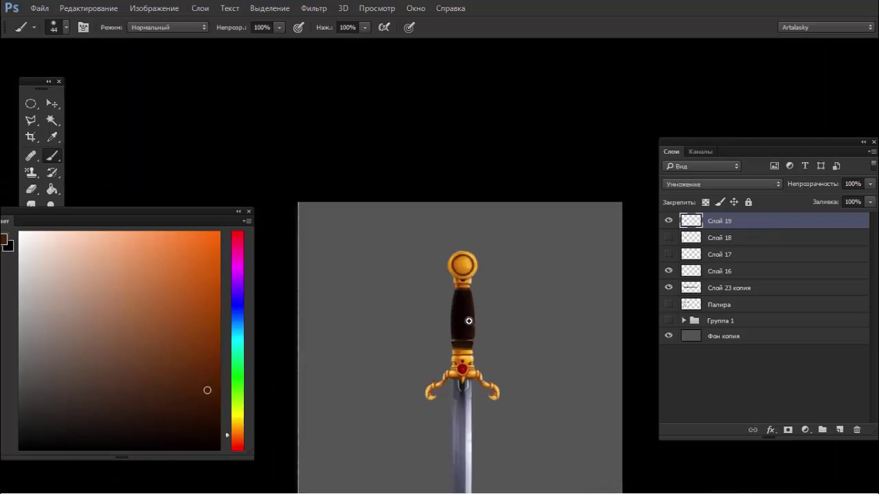
{"action": "left_click_drag", "start_coordinate": [433, 321], "coordinate": [506, 309]}
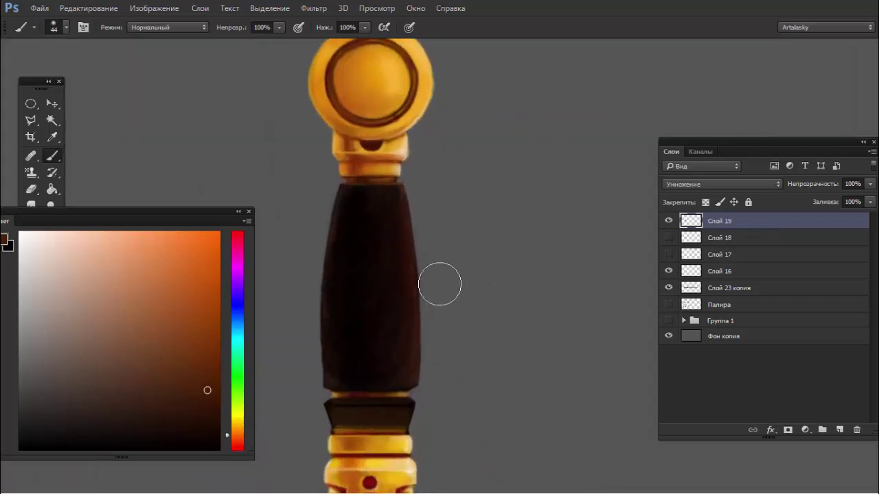
{"action": "left_click", "coordinate": [171, 367]}
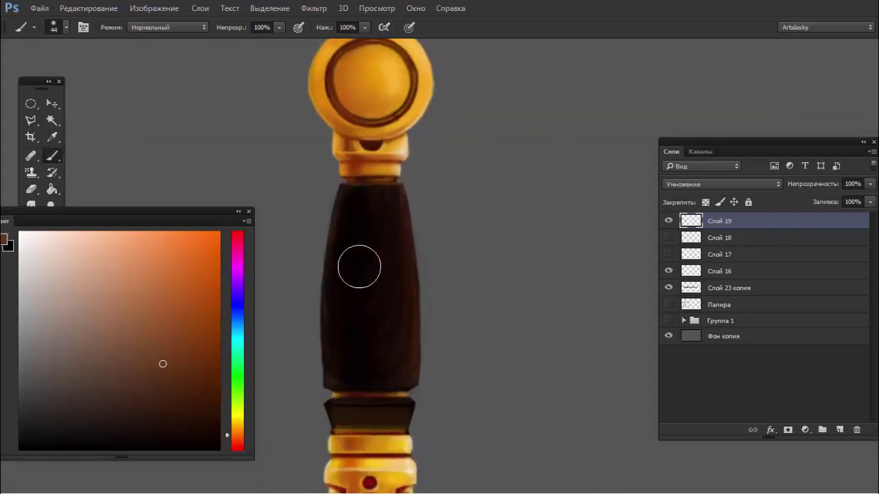
{"action": "left_click", "coordinate": [839, 430]}
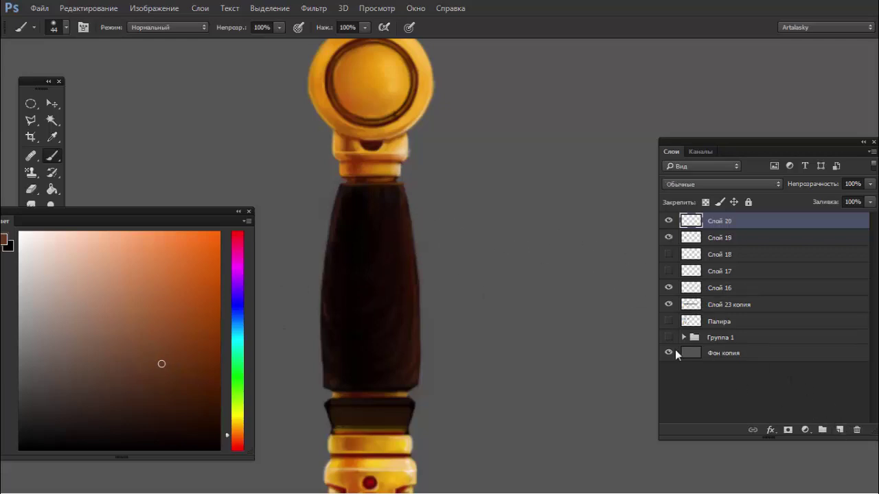
Step: Shrink the brush from 38 px down to a fine 3 px tip for grain strokes
{"action": "right_click", "coordinate": [441, 228]}
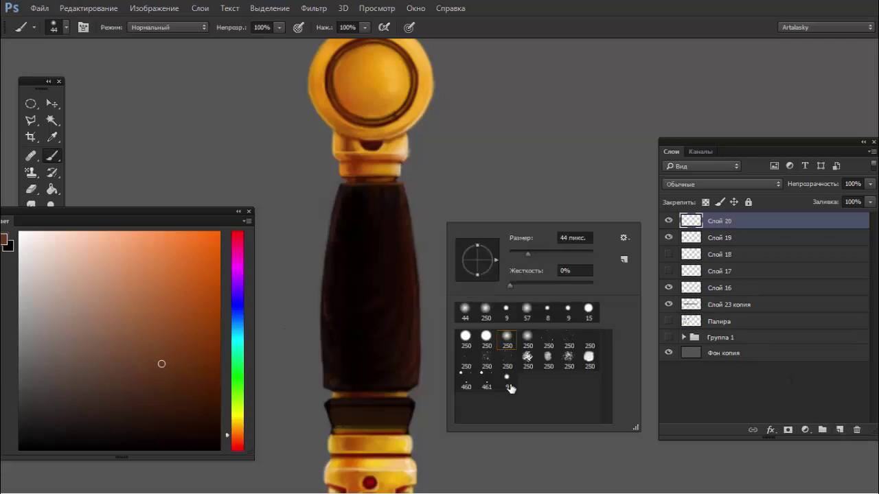
{"action": "left_click_drag", "start_coordinate": [528, 253], "coordinate": [528, 253]}
{"action": "left_click", "coordinate": [368, 282]}
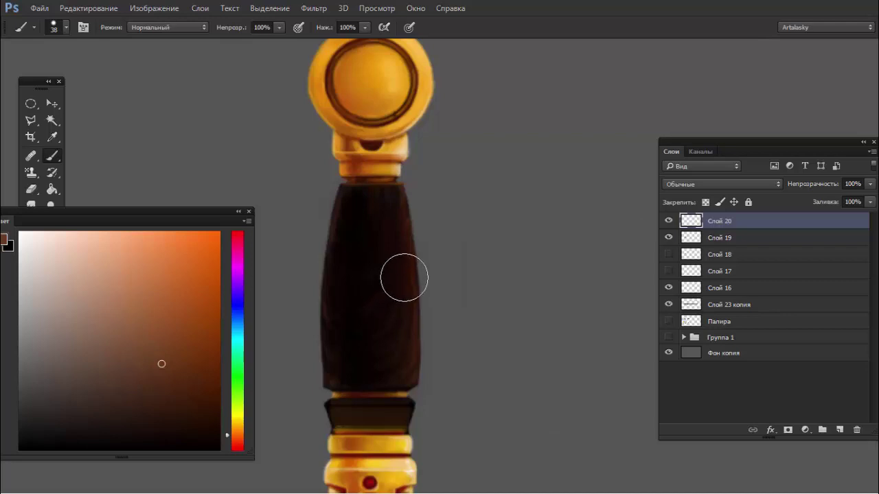
{"action": "key", "text": "bracketleft"}
{"action": "key", "text": "bracketleft"}
{"action": "key", "text": "bracketleft"}
{"action": "key", "text": "bracketleft"}
{"action": "key", "text": "bracketleft"}
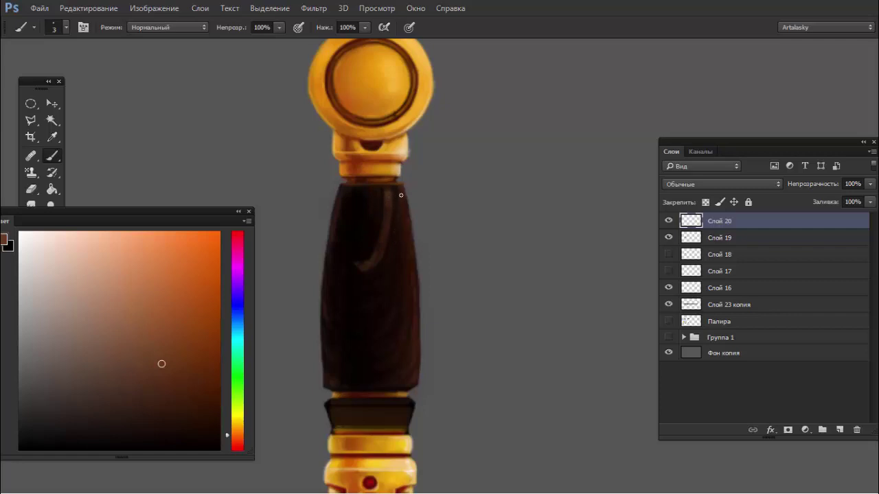
Step: Clean up the grain strokes with a large soft 48 px eraser, then return to the brush
{"action": "key", "text": "e"}
{"action": "right_click", "coordinate": [364, 249]}
{"action": "left_click", "coordinate": [416, 360]}
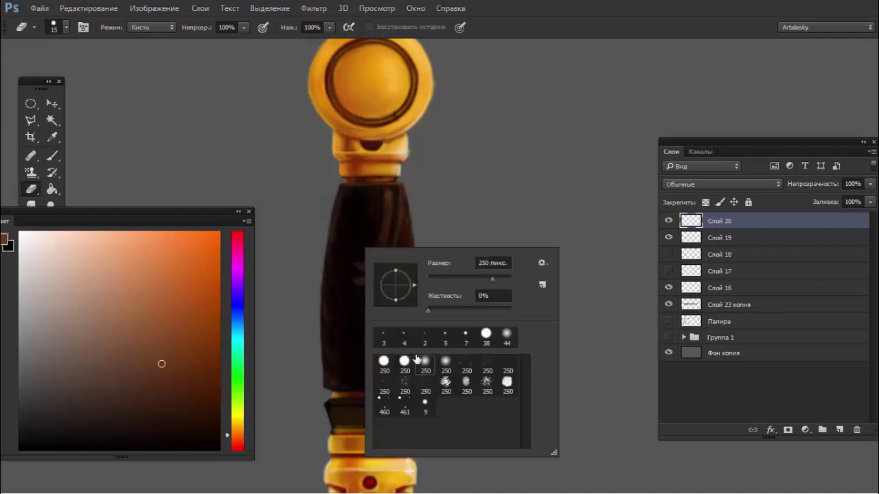
{"action": "left_click", "coordinate": [442, 278]}
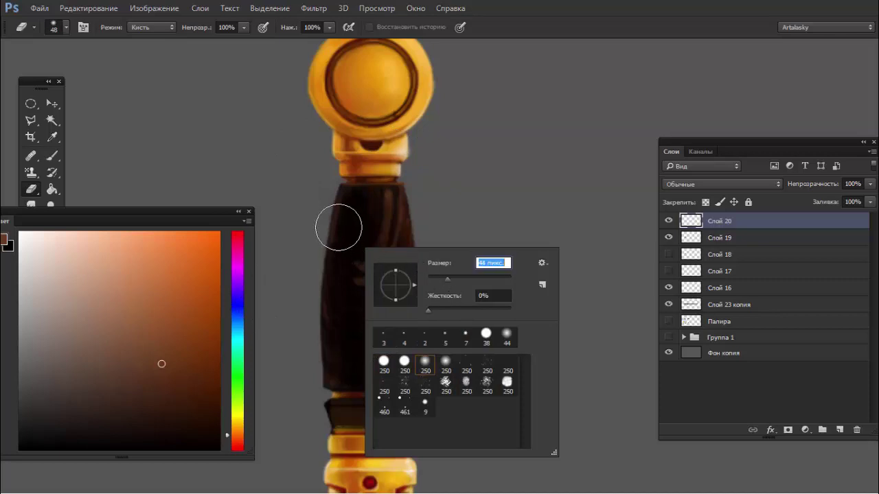
{"action": "key", "text": "Return"}
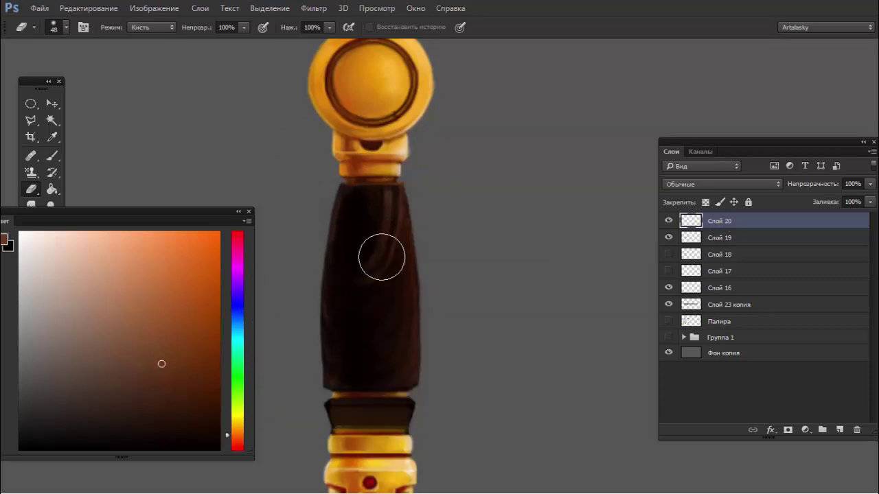
{"action": "key", "text": "b"}
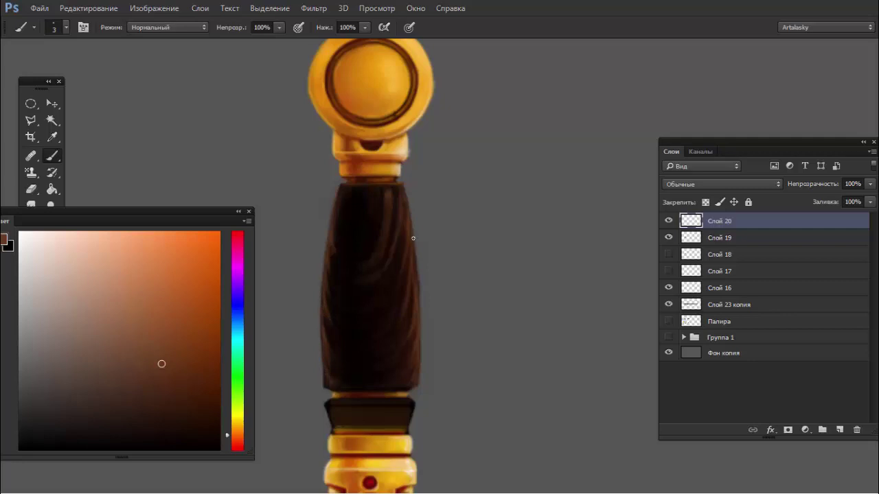
{"action": "scroll", "coordinate": [413, 238], "scroll_direction": "down", "scroll_amount": 3}
{"action": "scroll", "coordinate": [327, 255], "scroll_direction": "down", "scroll_amount": 2}
{"action": "scroll", "coordinate": [326, 259], "scroll_direction": "up", "scroll_amount": 2}
{"action": "scroll", "coordinate": [384, 249], "scroll_direction": "up", "scroll_amount": 3}
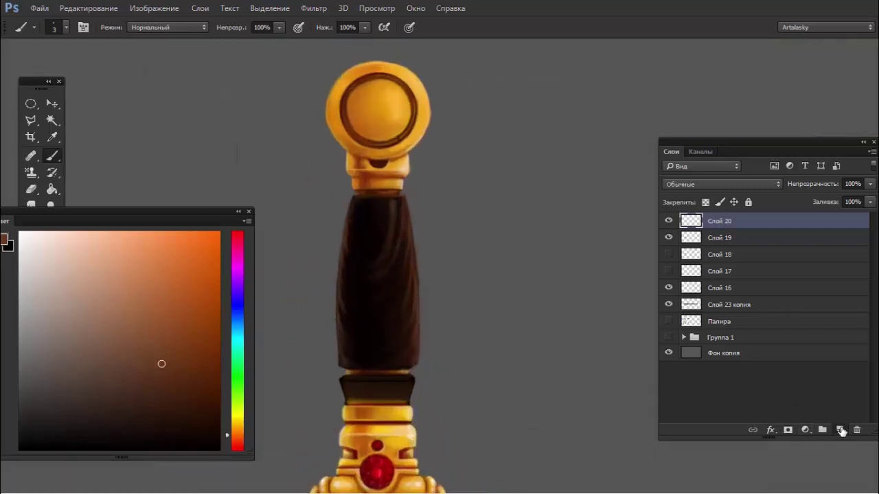
Step: Add Слой 21 above Слой 20 and toggle Слой 19/20 visibility to compare the grip grain
{"action": "left_click", "coordinate": [839, 430]}
{"action": "left_click", "coordinate": [668, 239]}
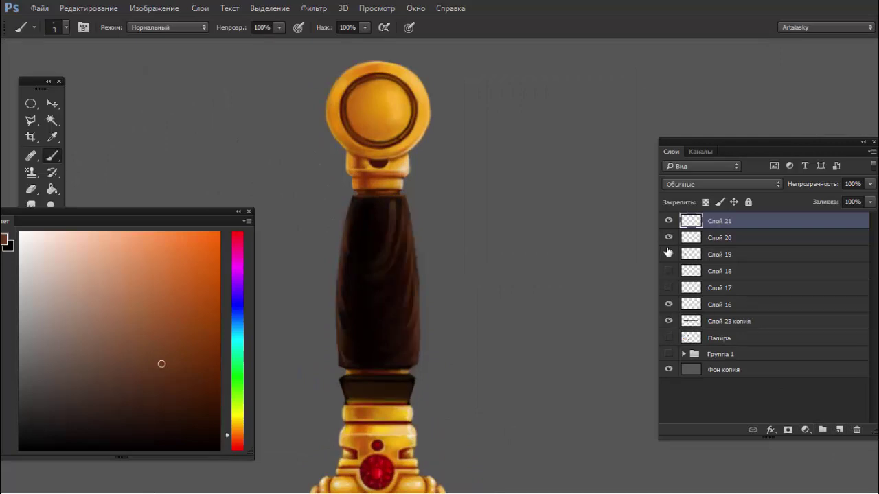
{"action": "left_click_drag", "start_coordinate": [668, 238], "coordinate": [668, 253]}
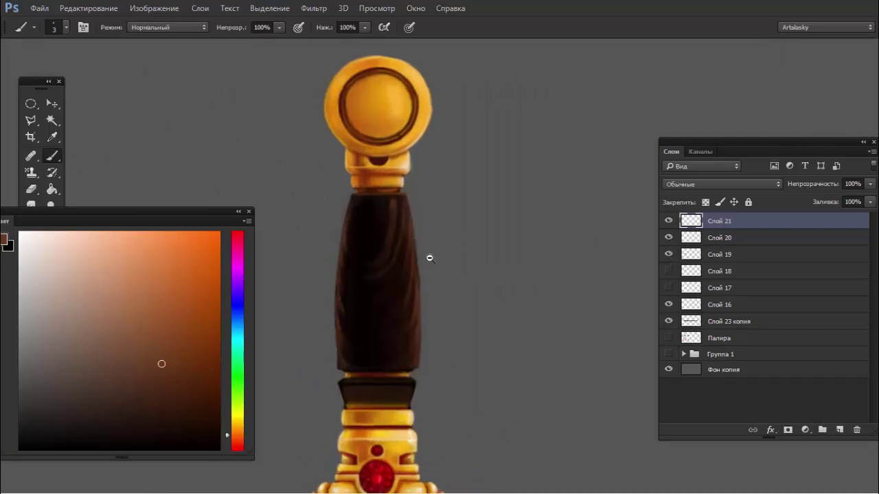
{"action": "scroll", "coordinate": [399, 276], "scroll_direction": "up", "scroll_amount": 1}
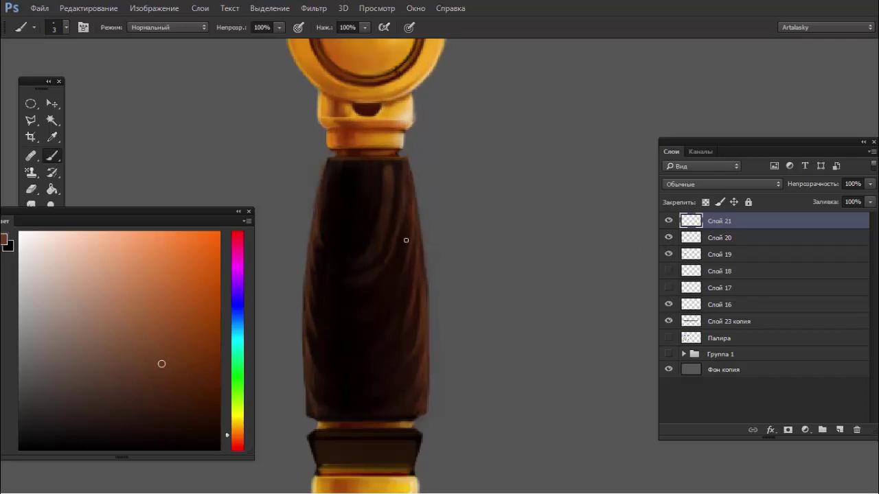
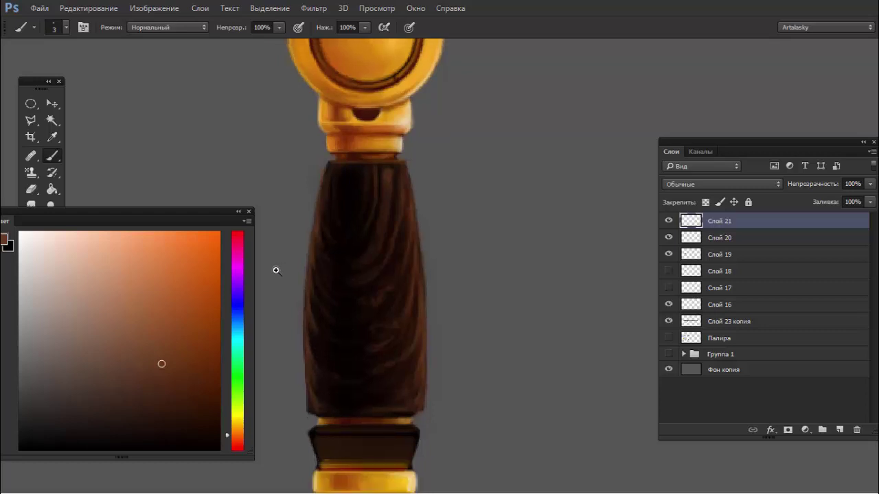
Step: Compare Слой 21 against Слой 20 by toggling their visibility, then delete Слой 21
{"action": "key", "text": "ctrl+minus"}
{"action": "key", "text": "ctrl+minus"}
{"action": "key", "text": "ctrl+plus"}
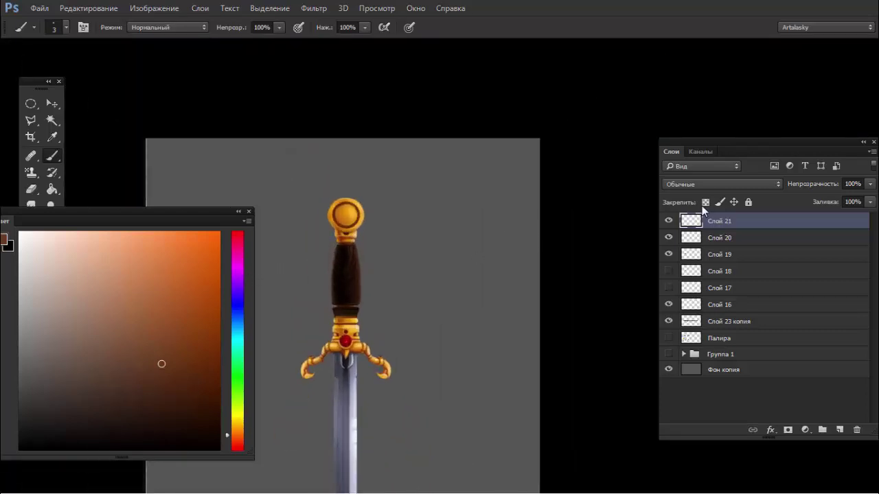
{"action": "left_click", "coordinate": [668, 221]}
{"action": "left_click_drag", "start_coordinate": [668, 220], "coordinate": [668, 231]}
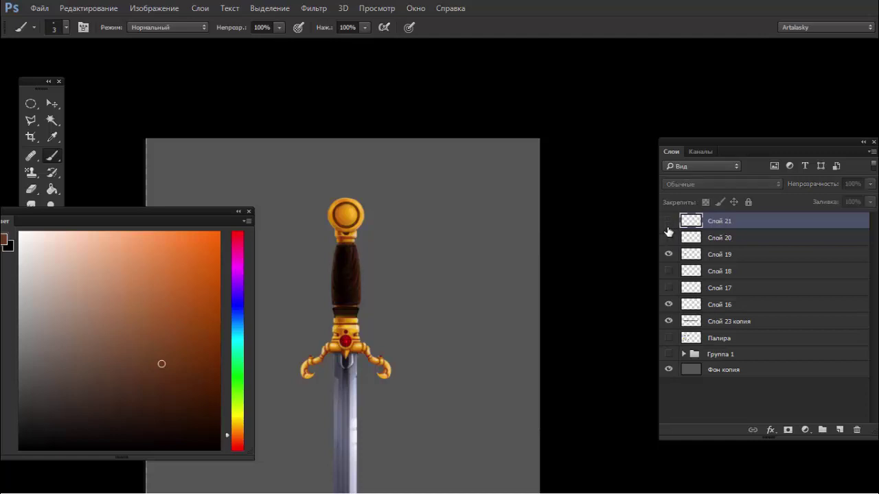
{"action": "left_click", "coordinate": [668, 237]}
{"action": "left_click", "coordinate": [668, 220]}
{"action": "left_click", "coordinate": [668, 221]}
{"action": "key", "text": "Delete"}
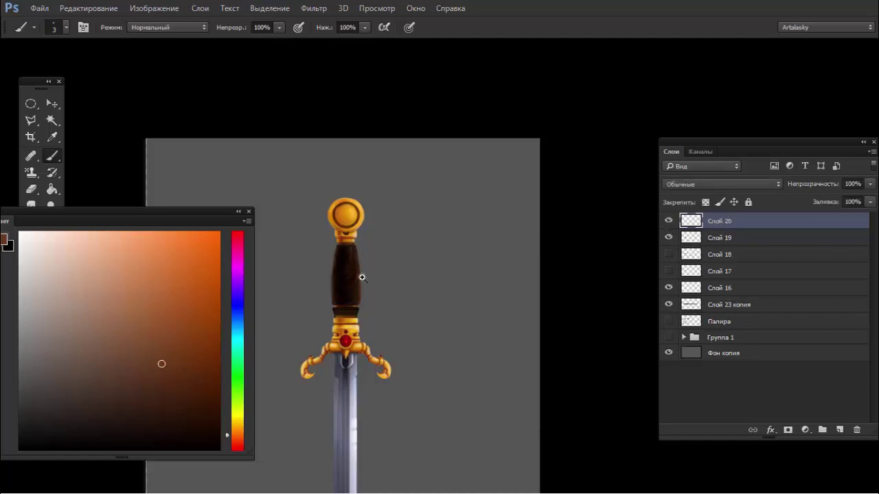
Step: Enlarge the brush from 3 to 7 and sample dark browns and a near-black red from the grip
{"action": "scroll", "coordinate": [361, 276], "scroll_direction": "up", "scroll_amount": 2}
{"action": "scroll", "coordinate": [392, 253], "scroll_direction": "up", "scroll_amount": 5}
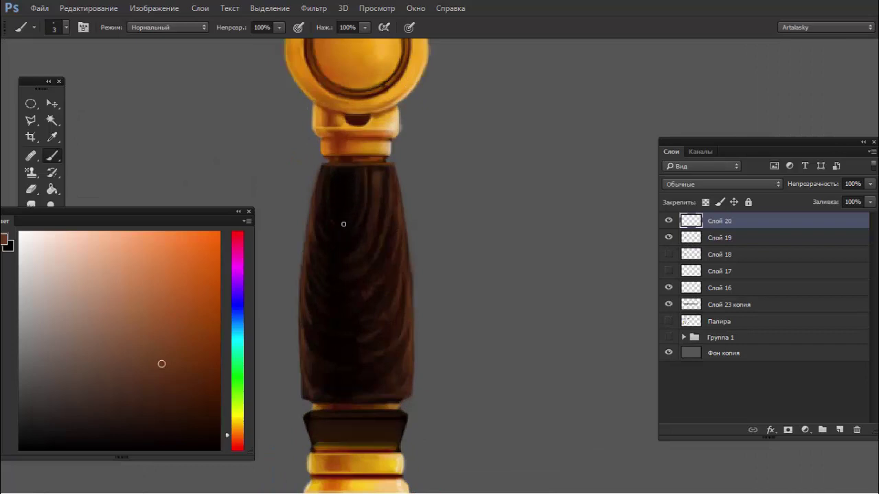
{"action": "key", "text": "bracketright"}
{"action": "key", "text": "bracketright"}
{"action": "key", "text": "bracketright"}
{"action": "left_click", "coordinate": [343, 184], "text": "alt"}
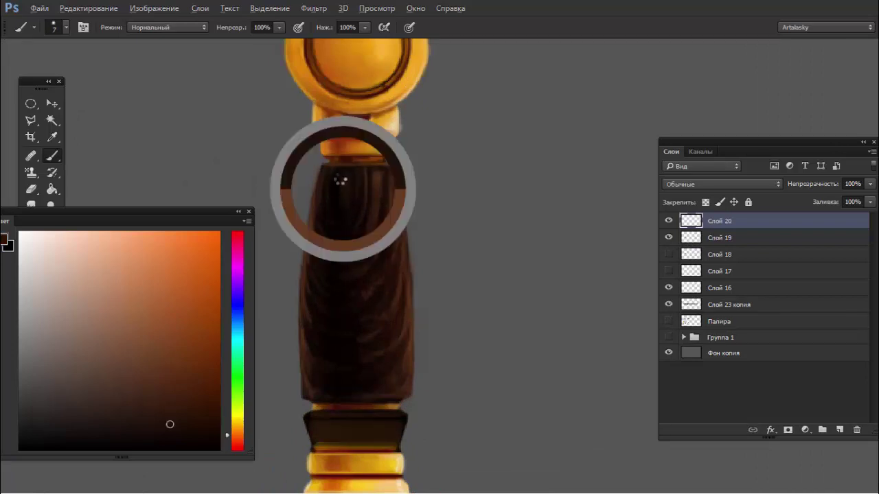
{"action": "left_click", "coordinate": [336, 217], "text": "alt"}
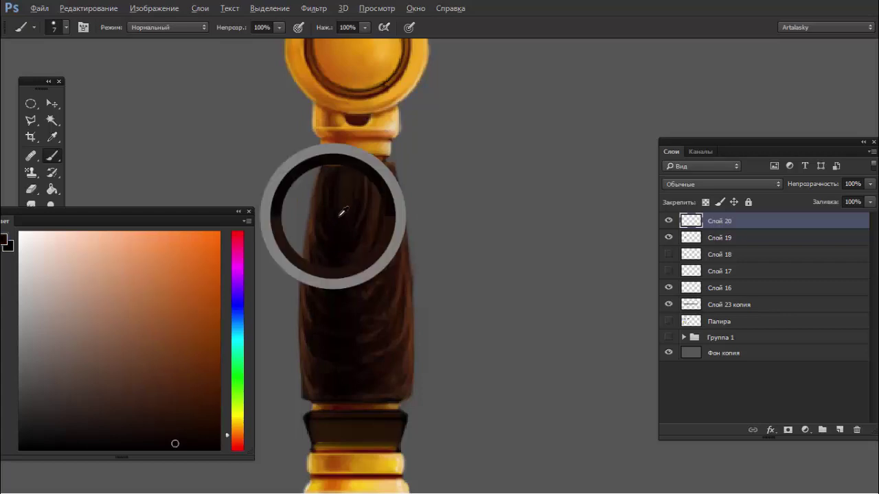
{"action": "left_click", "coordinate": [339, 210], "text": "alt"}
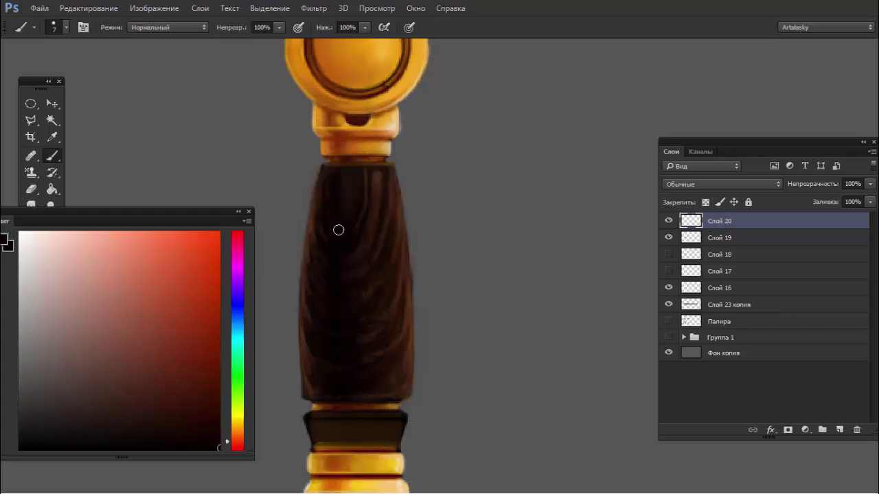
{"action": "scroll", "coordinate": [353, 271], "scroll_direction": "down", "scroll_amount": 3}
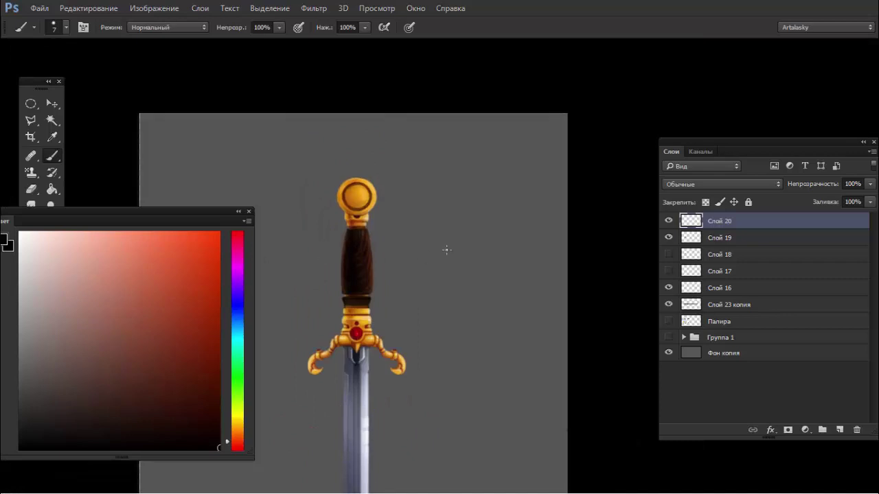
{"action": "scroll", "coordinate": [400, 260], "scroll_direction": "up", "scroll_amount": 3}
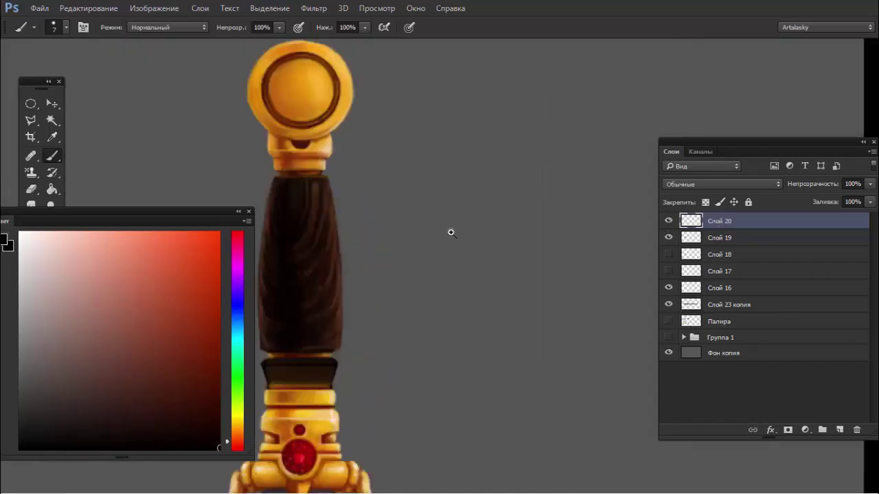
{"action": "left_click", "coordinate": [309, 289], "text": "alt"}
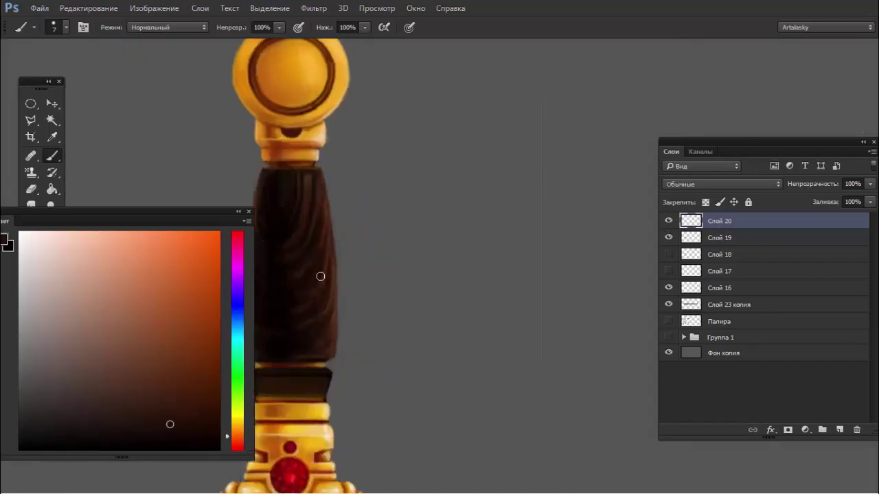
{"action": "left_click", "coordinate": [305, 265], "text": "alt"}
Step: Centre the hilt and try a dark ring around the grip band, undoing the strokes
{"action": "scroll", "coordinate": [309, 303], "scroll_direction": "up", "scroll_amount": 1}
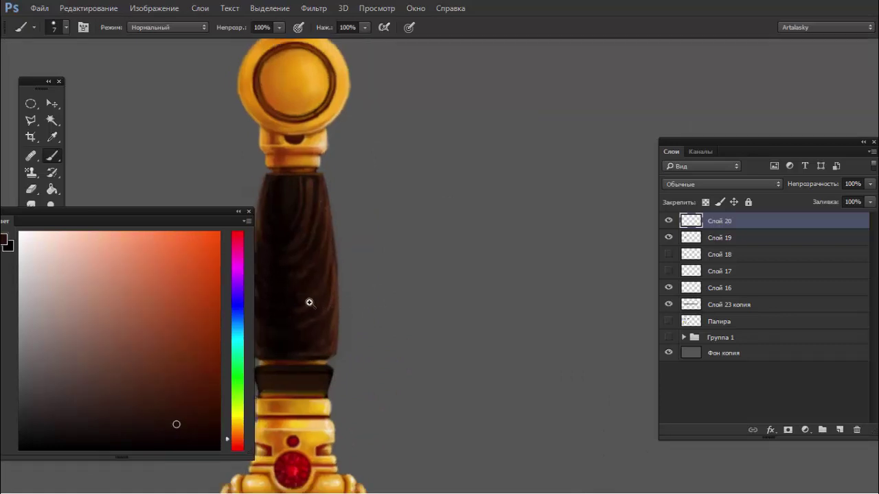
{"action": "scroll", "coordinate": [309, 303], "scroll_direction": "down", "scroll_amount": 3}
{"action": "left_click_drag", "start_coordinate": [414, 265], "coordinate": [489, 146]}
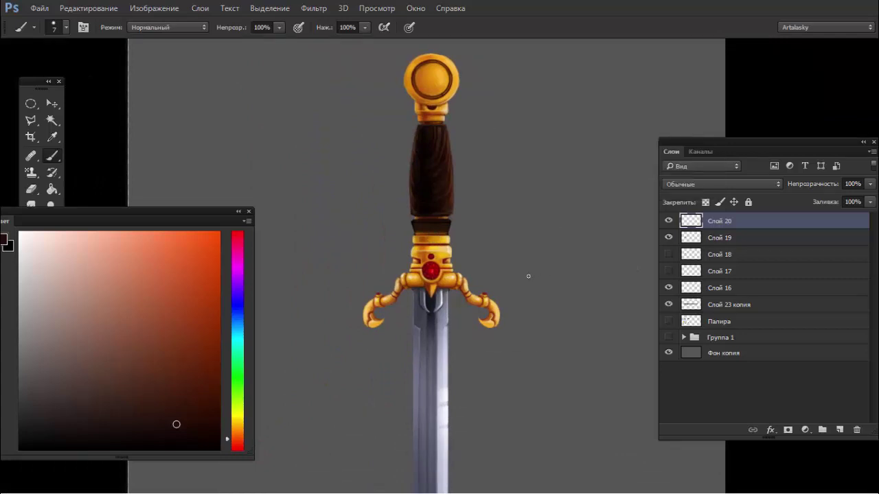
{"action": "scroll", "coordinate": [528, 249], "scroll_direction": "up", "scroll_amount": 3}
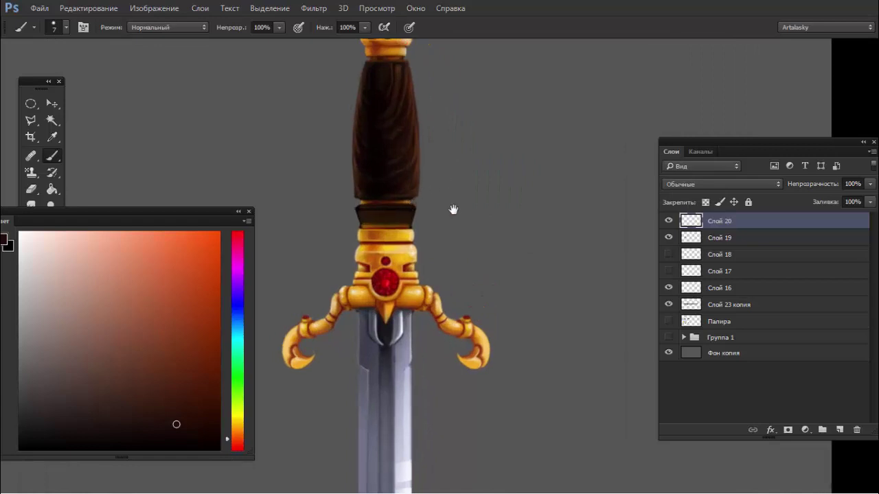
{"action": "left_click_drag", "start_coordinate": [405, 209], "coordinate": [471, 216]}
{"action": "scroll", "coordinate": [471, 216], "scroll_direction": "up", "scroll_amount": 3}
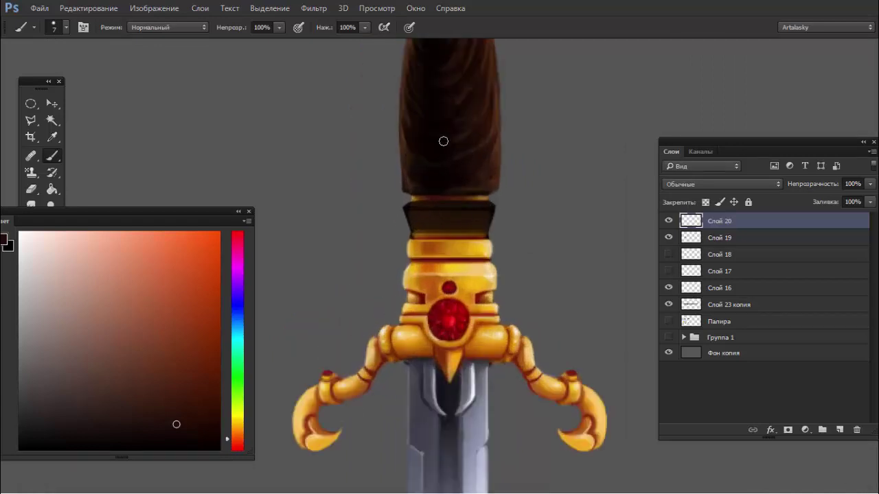
{"action": "key", "text": "ctrl+z"}
{"action": "left_click_drag", "start_coordinate": [494, 236], "coordinate": [488, 237]}
{"action": "key", "text": "ctrl+z"}
{"action": "scroll", "coordinate": [487, 159], "scroll_direction": "down", "scroll_amount": 3}
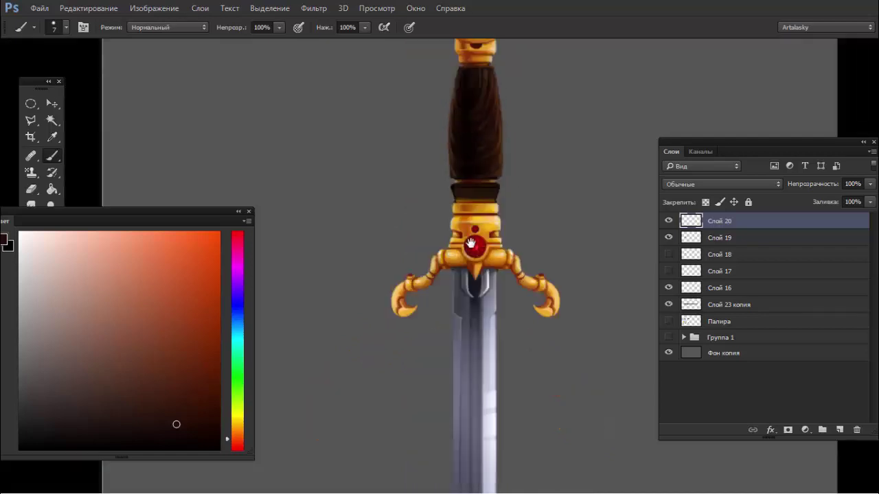
{"action": "scroll", "coordinate": [461, 231], "scroll_direction": "up", "scroll_amount": 2}
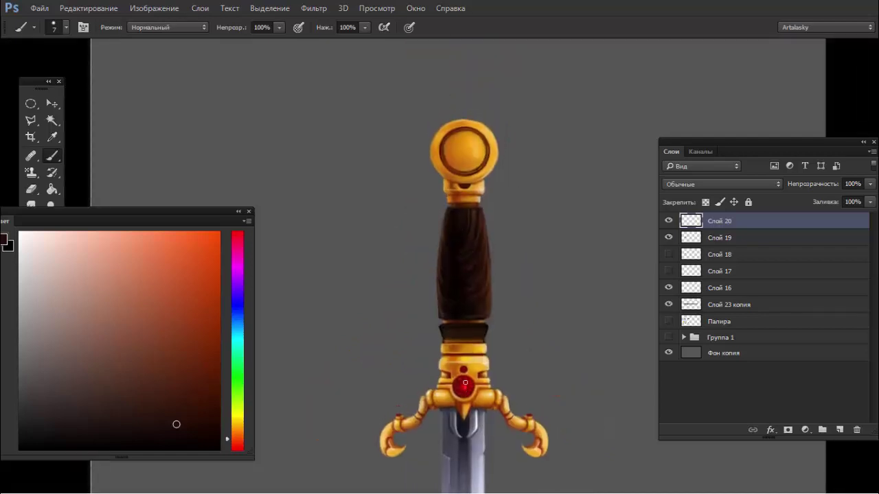
Step: Try dark strokes in the pommel centre, undo them, and bring the guard into view
{"action": "left_click_drag", "start_coordinate": [469, 146], "coordinate": [470, 164]}
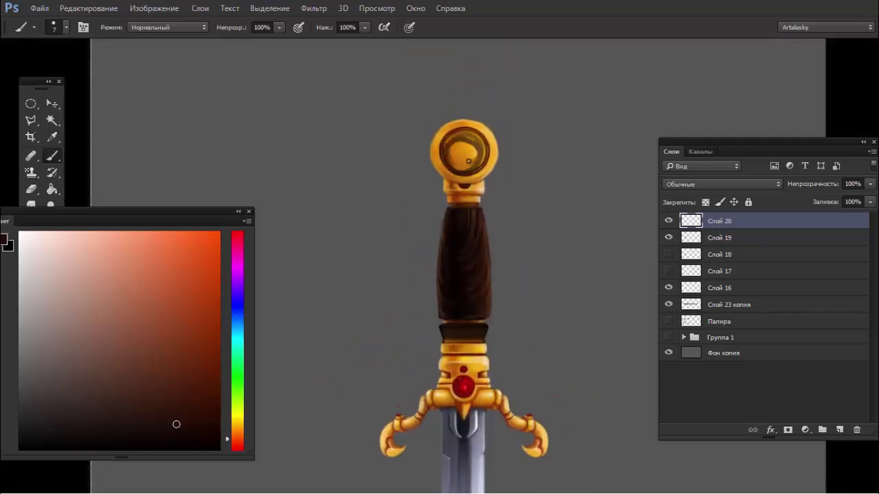
{"action": "key", "text": "ctrl+z"}
{"action": "scroll", "coordinate": [465, 267], "scroll_direction": "down", "scroll_amount": 2}
{"action": "scroll", "coordinate": [465, 267], "scroll_direction": "down", "scroll_amount": 1}
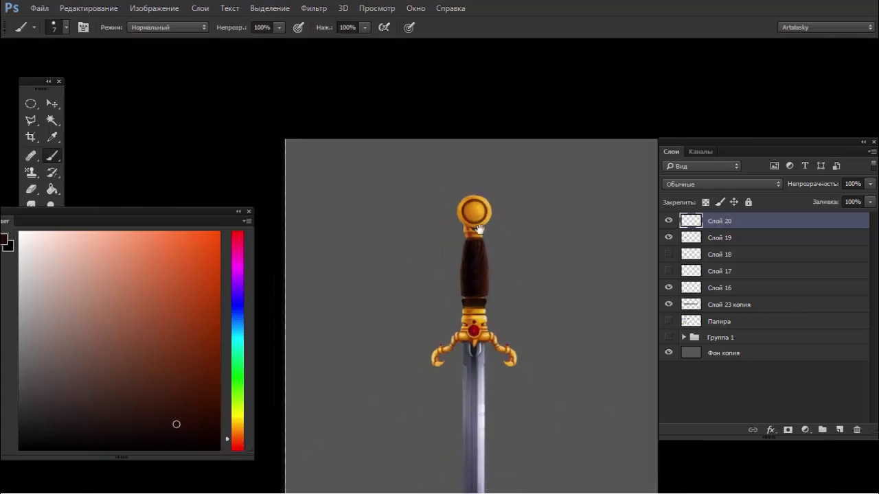
{"action": "left_click_drag", "start_coordinate": [470, 328], "coordinate": [473, 186]}
{"action": "scroll", "coordinate": [508, 209], "scroll_direction": "up", "scroll_amount": 2}
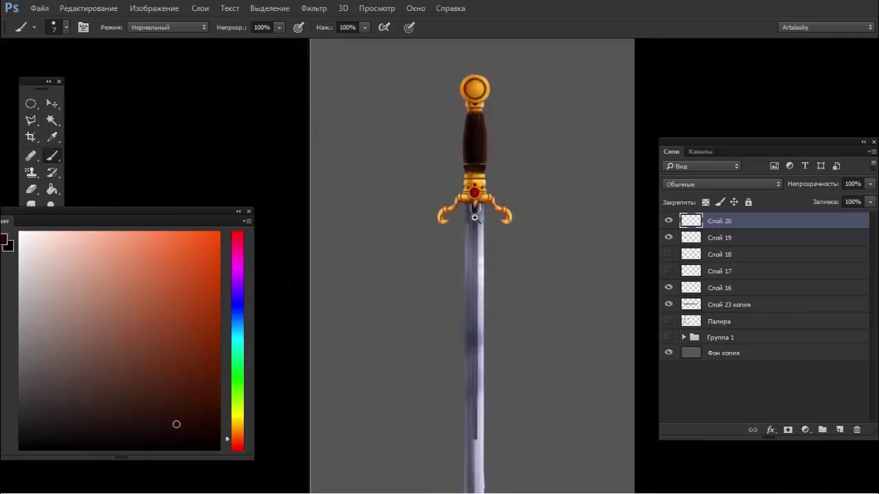
{"action": "scroll", "coordinate": [508, 209], "scroll_direction": "up", "scroll_amount": 1}
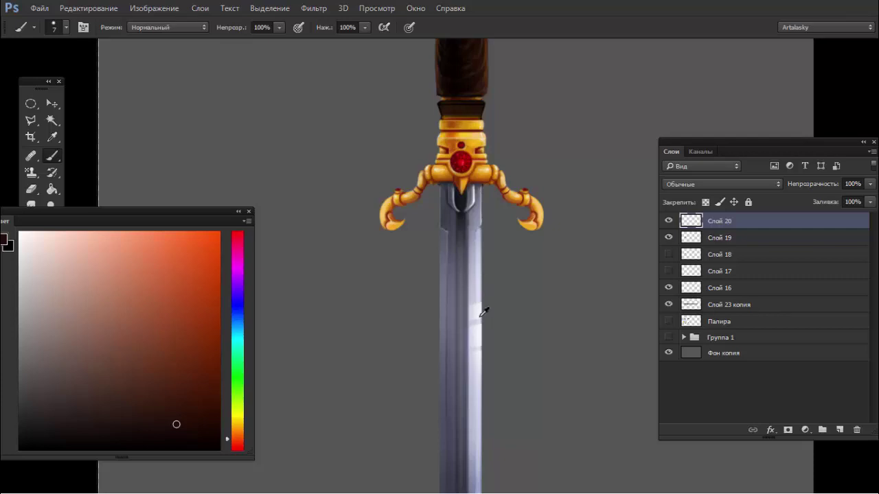
Step: Sample white and paint a straight highlight along the blade edge, then move toward the tip
{"action": "left_click", "coordinate": [482, 309], "text": "alt"}
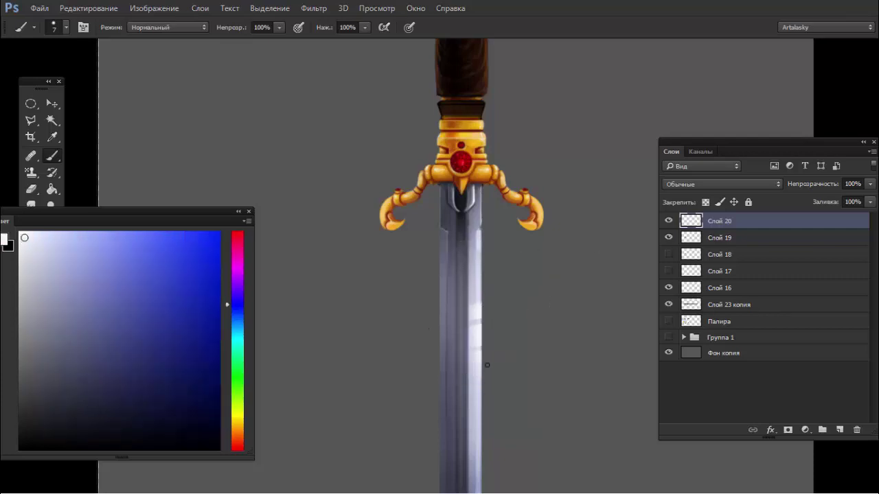
{"action": "left_click", "coordinate": [481, 236], "text": "shift"}
{"action": "left_click_drag", "start_coordinate": [505, 341], "coordinate": [498, 147]}
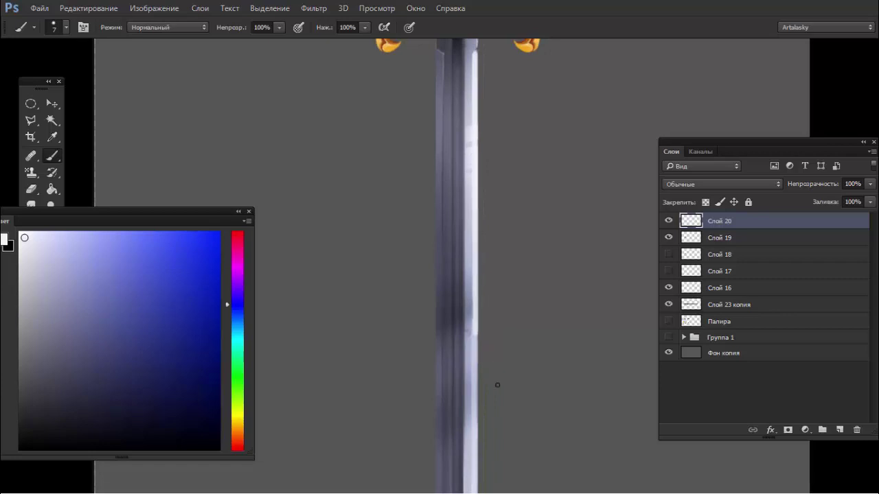
{"action": "left_click_drag", "start_coordinate": [497, 326], "coordinate": [481, 183]}
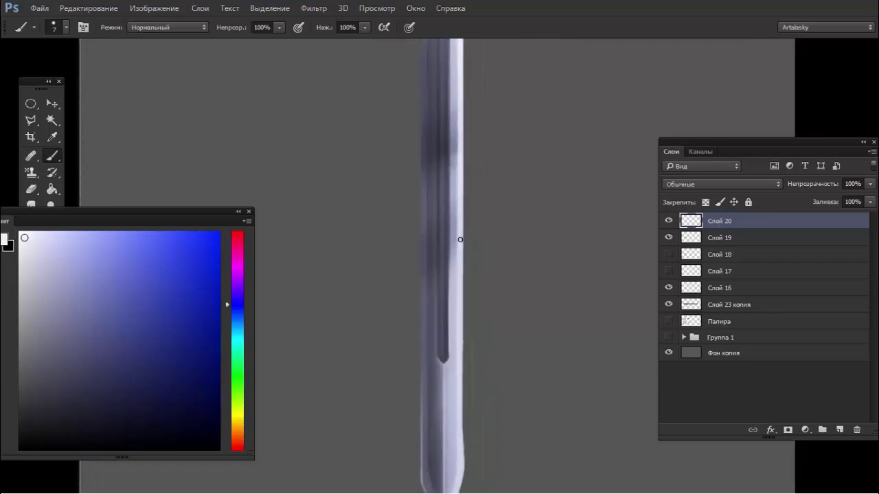
{"action": "left_click_drag", "start_coordinate": [472, 364], "coordinate": [480, 251]}
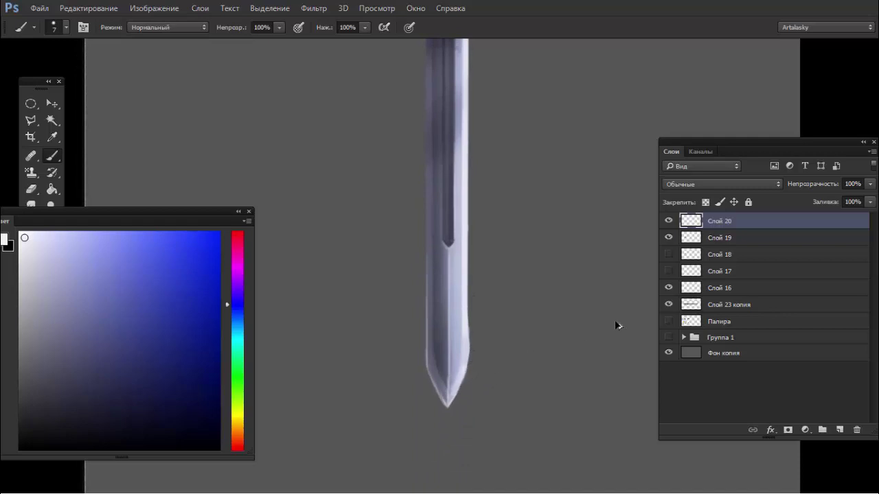
Step: Select the blade from Слой 23 копия, paint a white tip highlight, and compare by hiding Слой 20
{"action": "left_click", "coordinate": [687, 302], "text": "ctrl"}
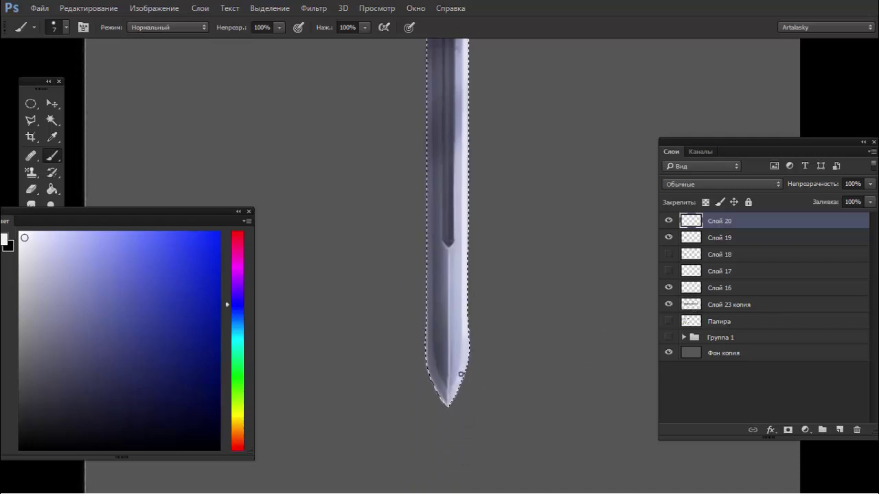
{"action": "scroll", "coordinate": [494, 336], "scroll_direction": "up", "scroll_amount": 2}
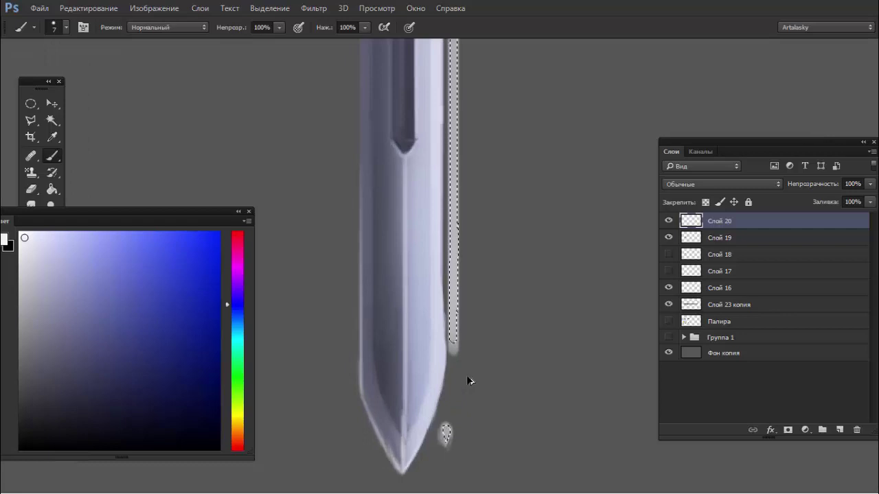
{"action": "mouse_move", "coordinate": [449, 388]}
{"action": "left_mouse_down"}
{"action": "mouse_move", "coordinate": [420, 414]}
{"action": "mouse_move", "coordinate": [435, 412]}
{"action": "mouse_move", "coordinate": [444, 365]}
{"action": "mouse_move", "coordinate": [419, 409]}
{"action": "mouse_move", "coordinate": [435, 347]}
{"action": "left_mouse_up"}
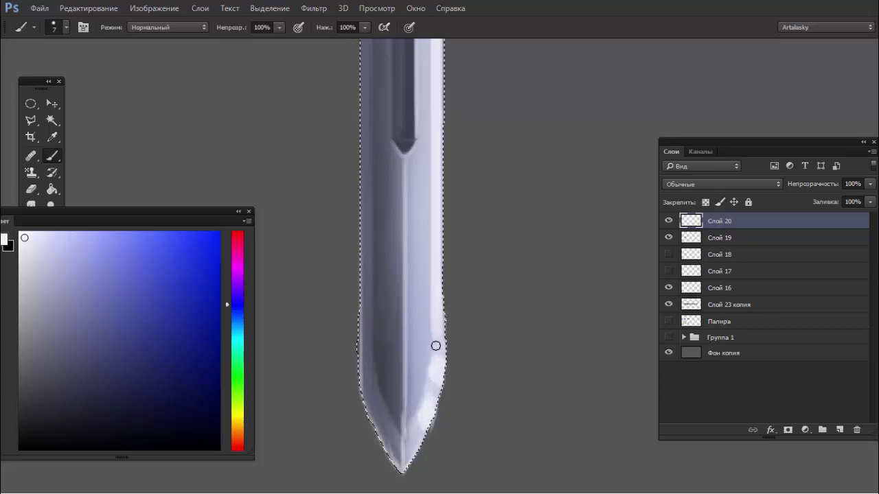
{"action": "key", "text": "ctrl+0"}
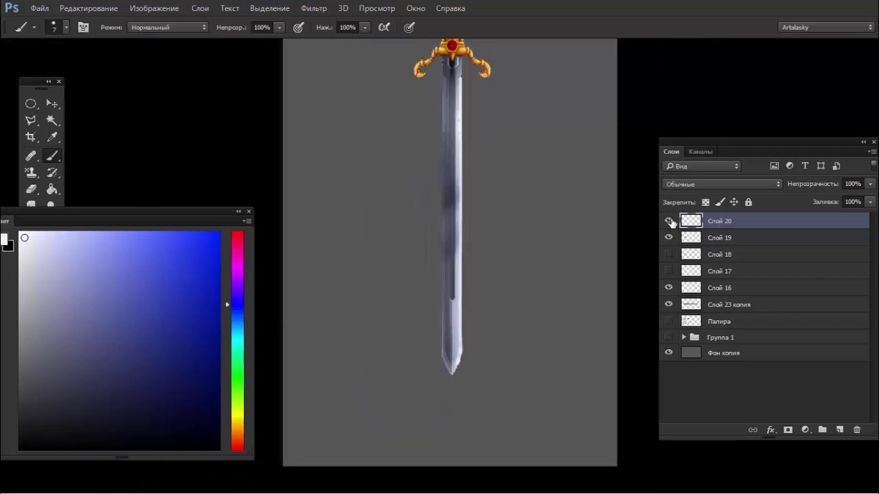
{"action": "left_click", "coordinate": [669, 221]}
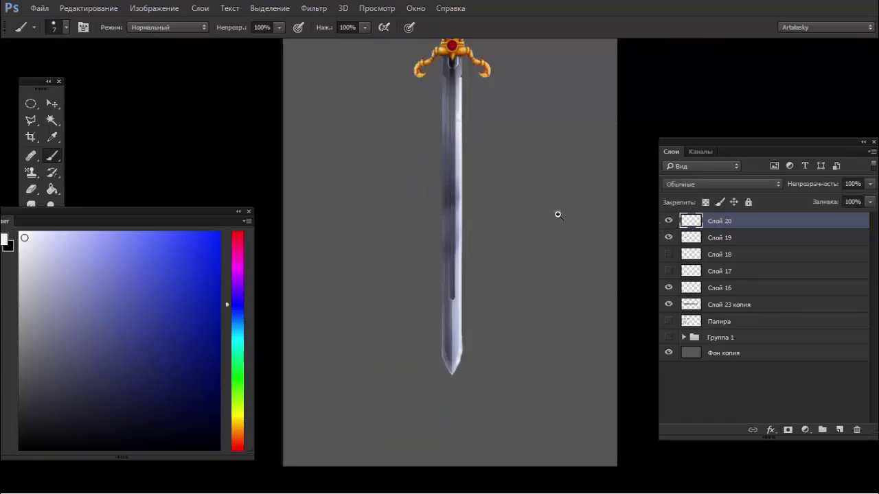
{"action": "scroll", "coordinate": [539, 215], "scroll_direction": "down", "scroll_amount": 1}
{"action": "key", "text": "ctrl+0"}
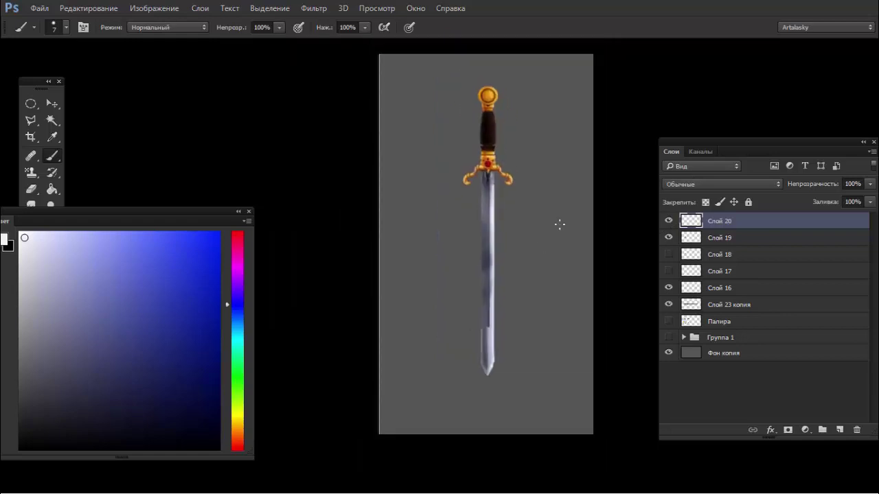